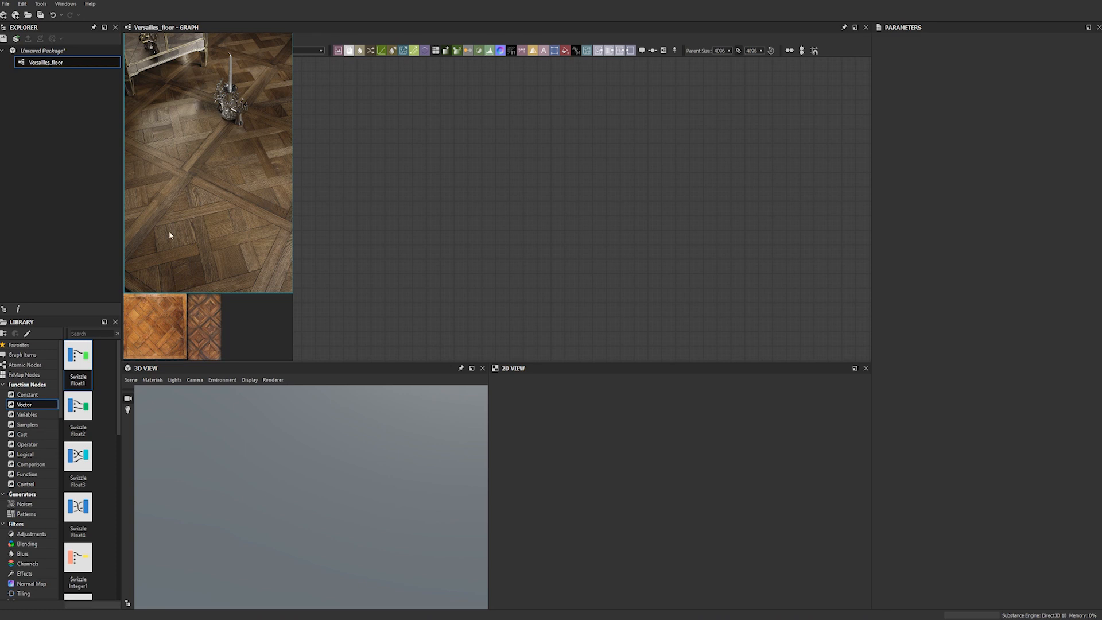
Add a Shape node to the graph and set its Scale to 0.9.
click(209, 258)
key(space)
text(shape)
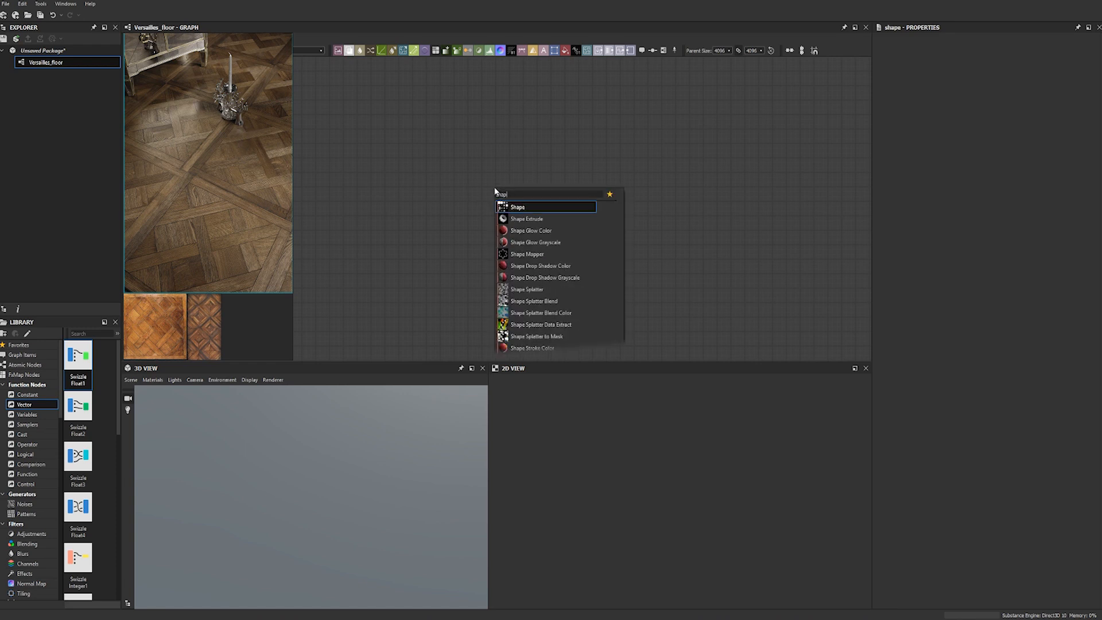
key(Return)
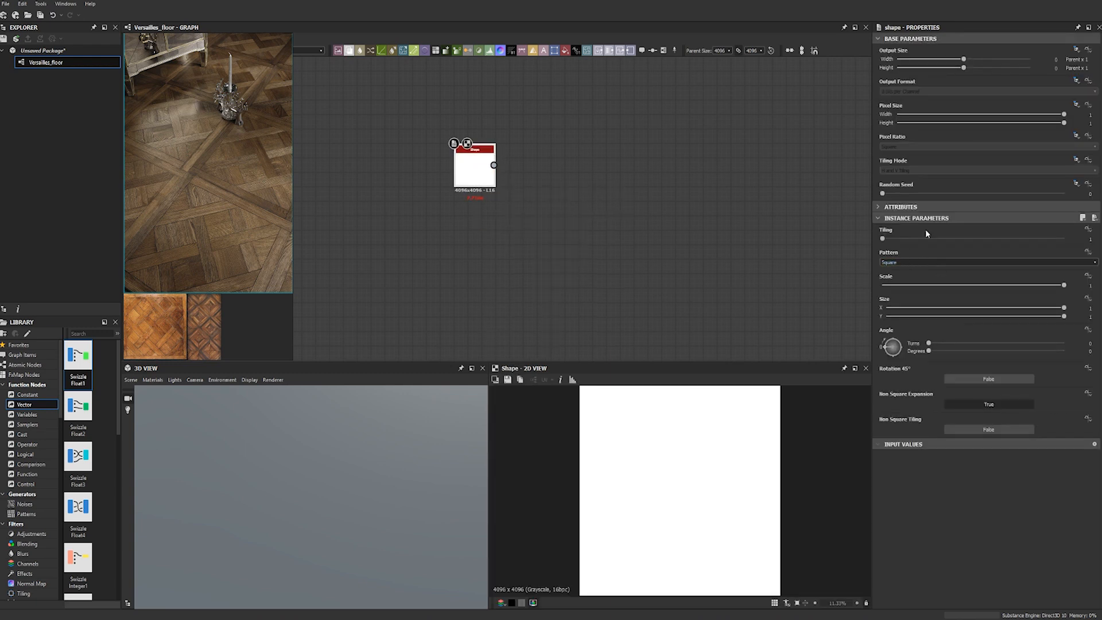
double_click(1090, 285)
text(0.9)
key(Return)
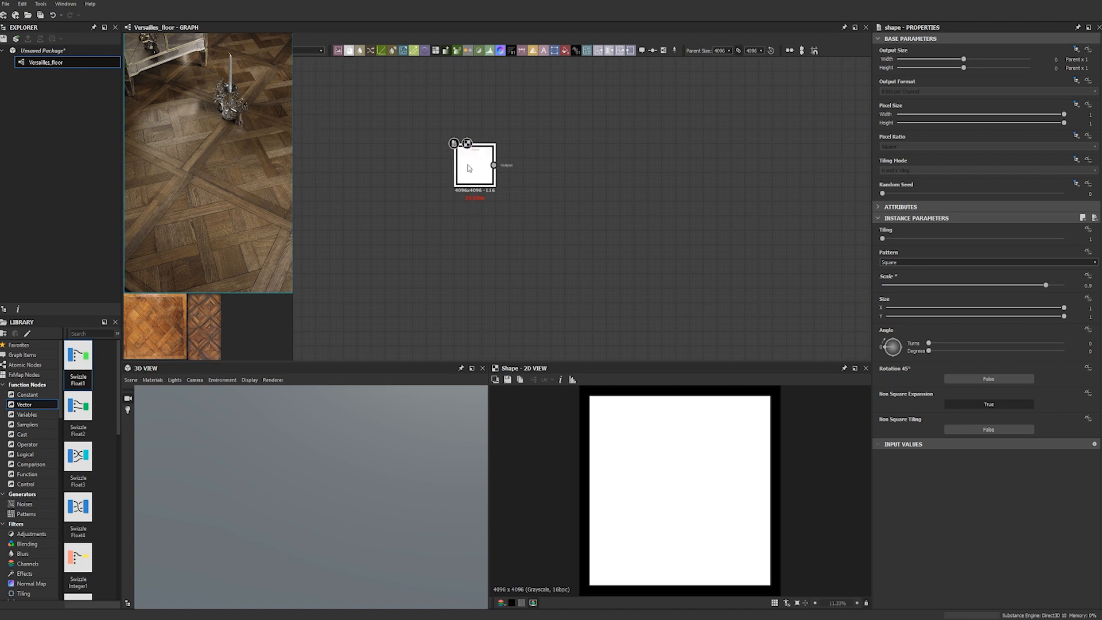
Add an Invert Grayscale node fed by the Shape node and space it slightly away from it.
key(space)
text(inver)
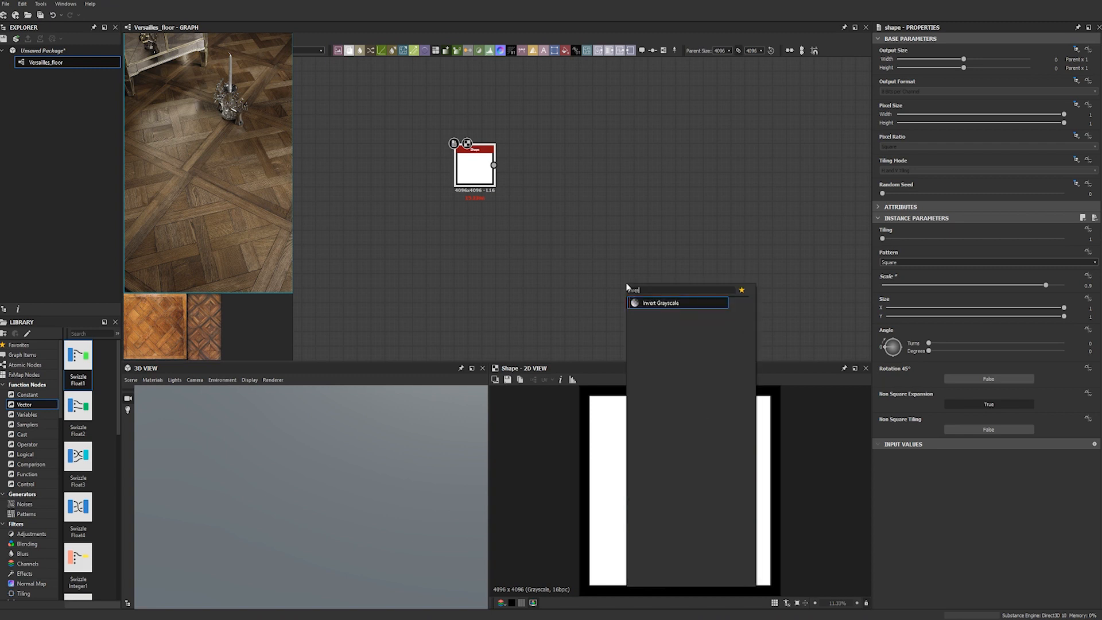
text(t)
click(663, 303)
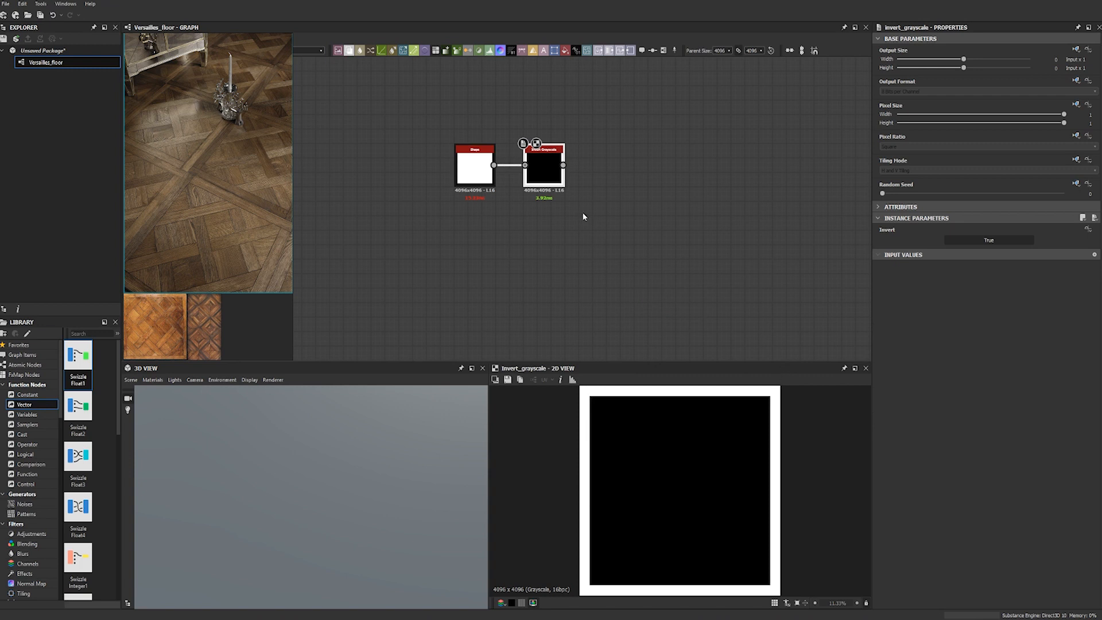
drag(538, 155, 552, 155)
Add a Checker 1 node below the Invert Grayscale node, with Rotate 45 Degrees enabled and Tiling set to 1.
key(space)
text(checker)
key(Return)
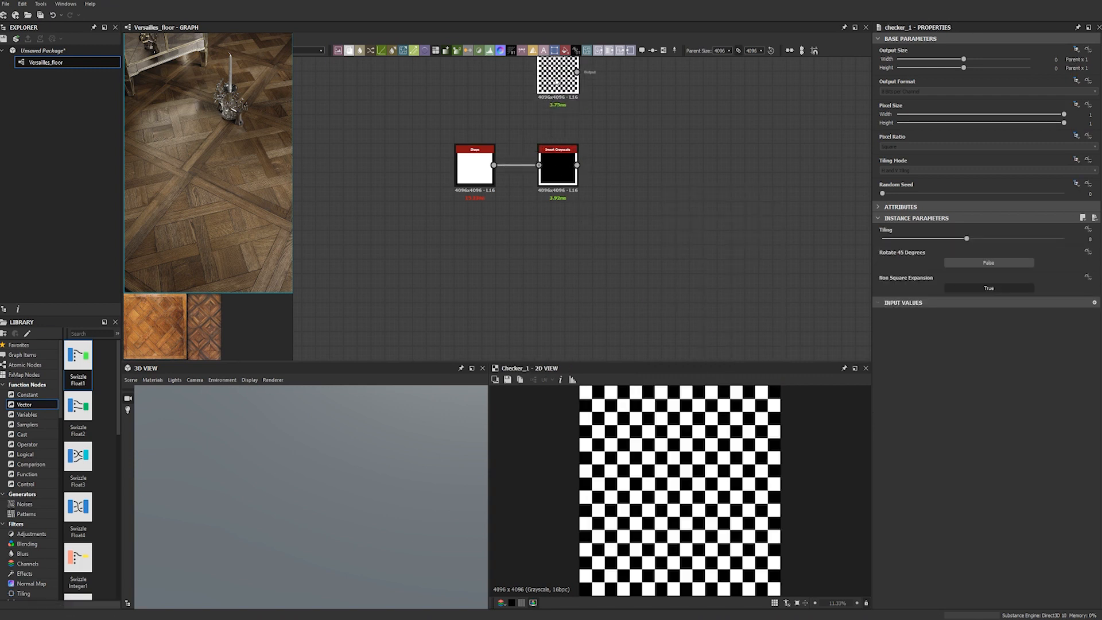
key(f)
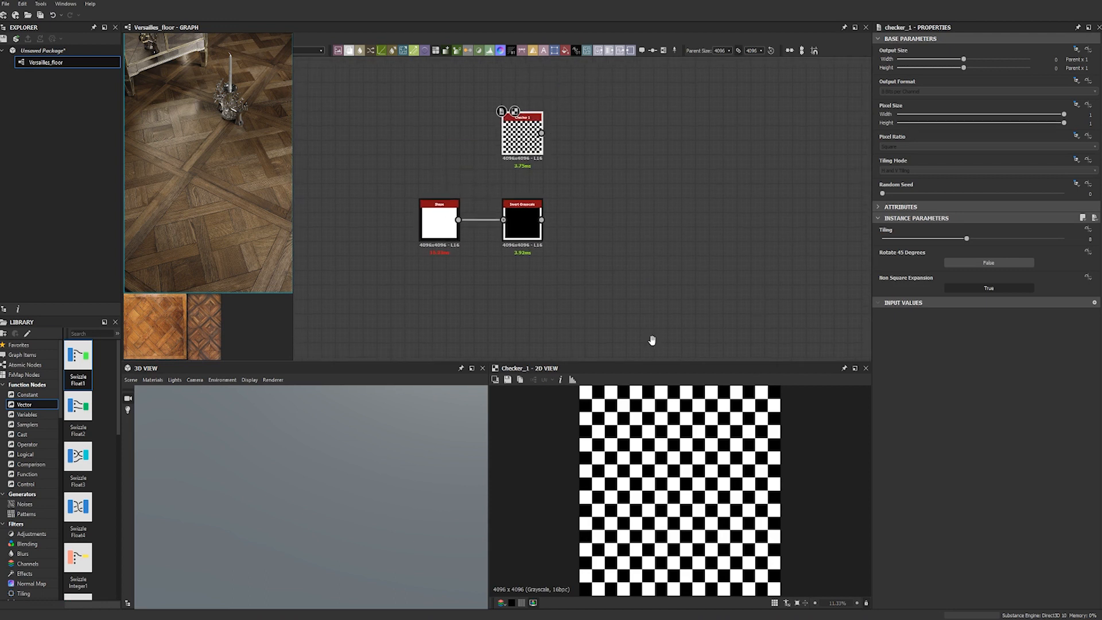
middle_drag(652, 340, 618, 288)
drag(494, 91, 493, 261)
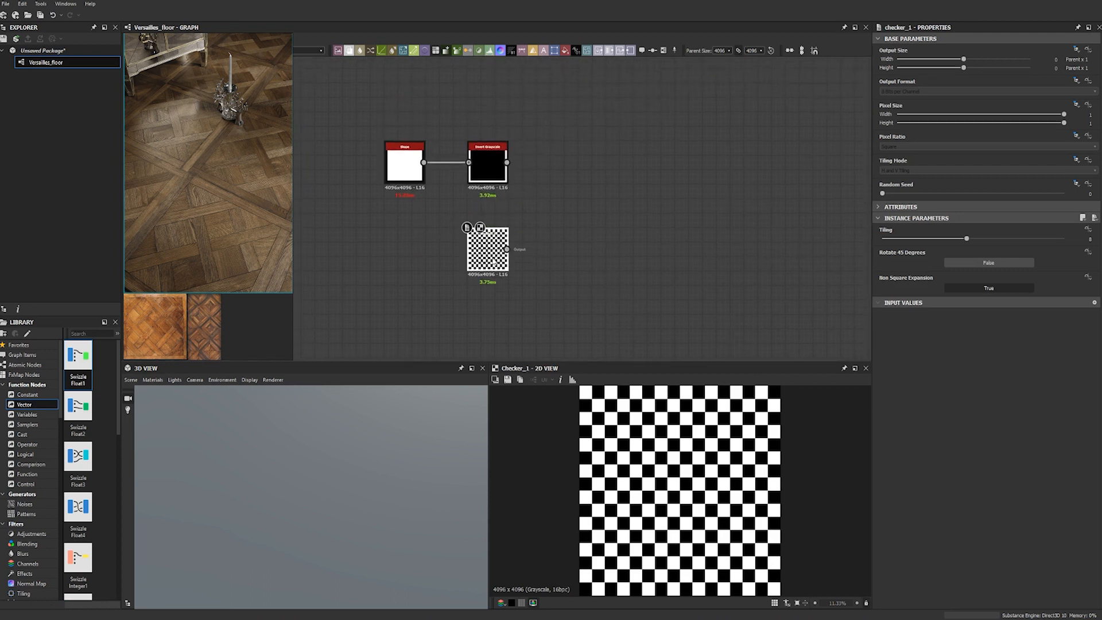
click(975, 265)
drag(962, 235, 878, 241)
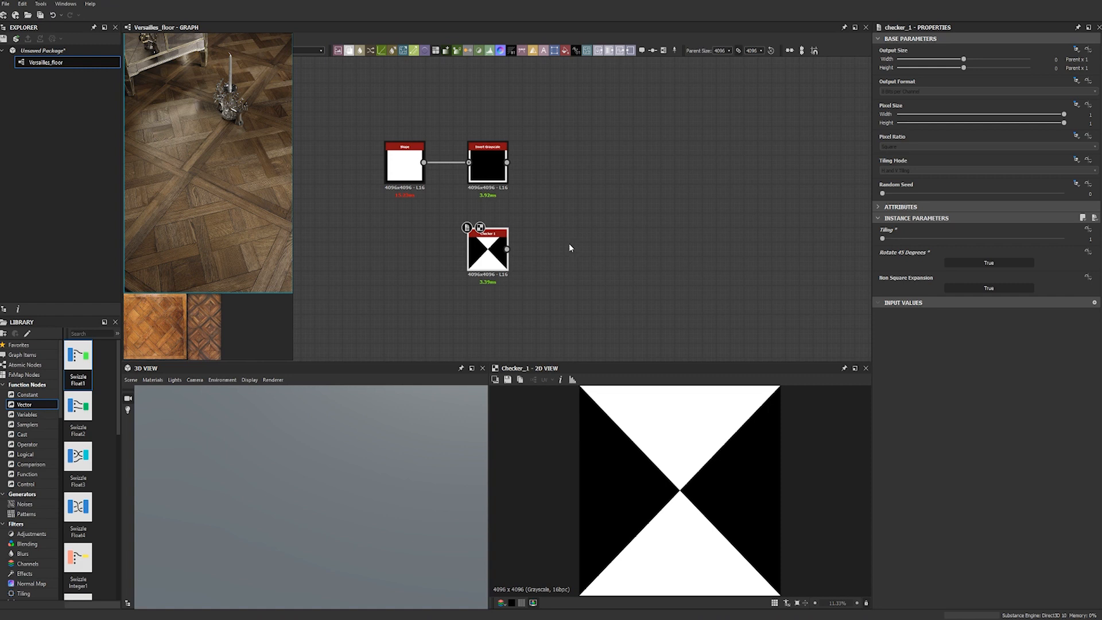
Add a Blend node with the checker as foreground and the inverted shape as background, and place the checker above the inverted shape.
key(space)
text(ble)
key(Return)
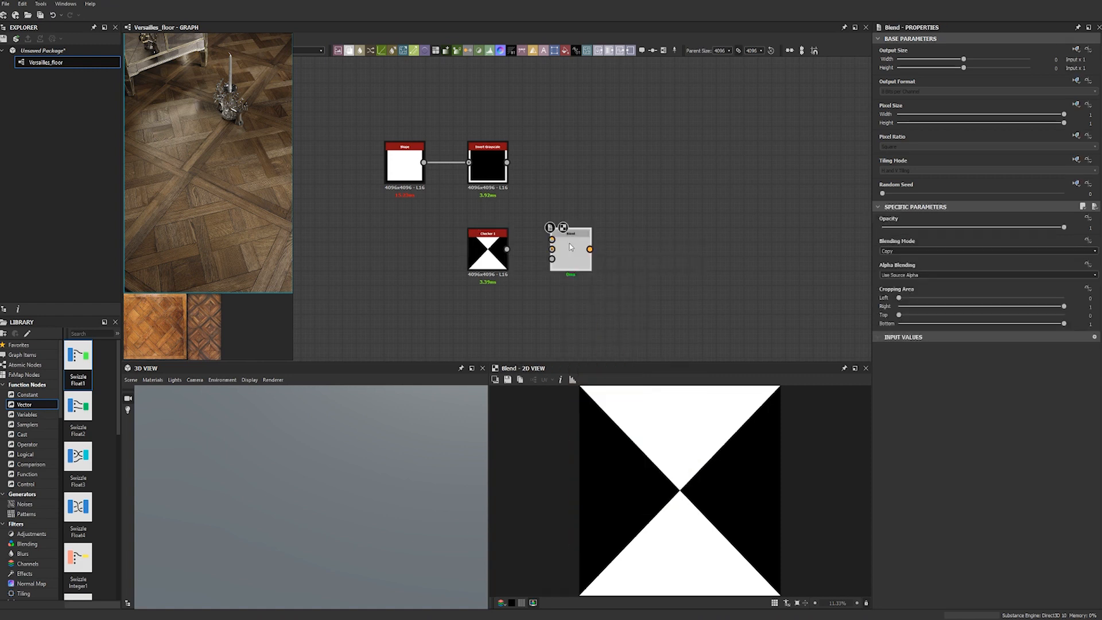
drag(569, 245, 569, 160)
drag(507, 249, 551, 163)
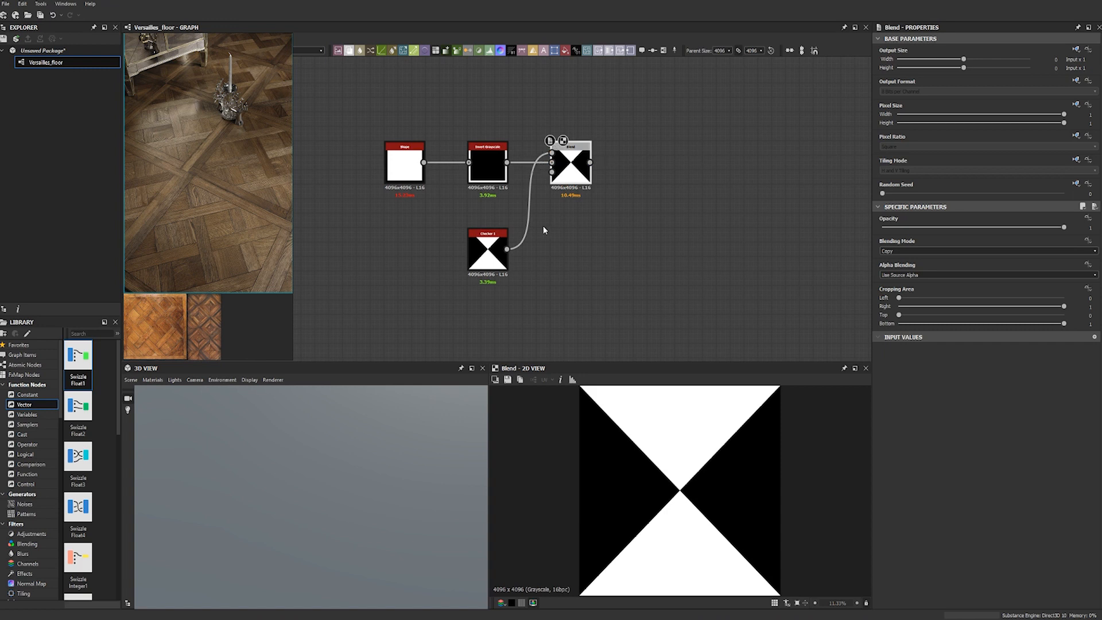
drag(488, 252, 487, 83)
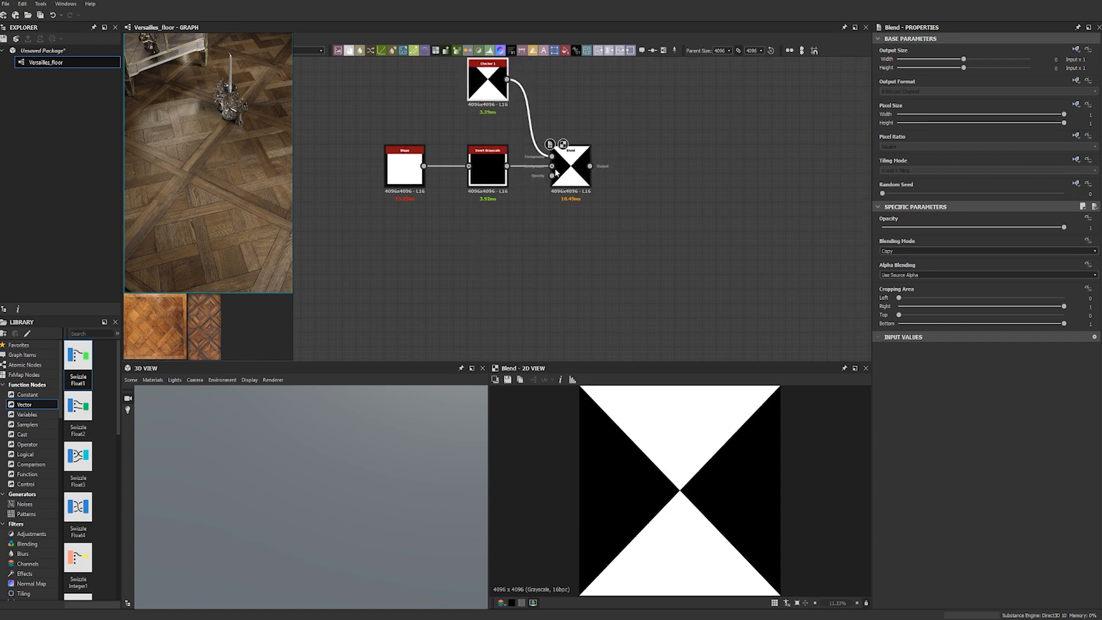
middle_drag(556, 171, 484, 197)
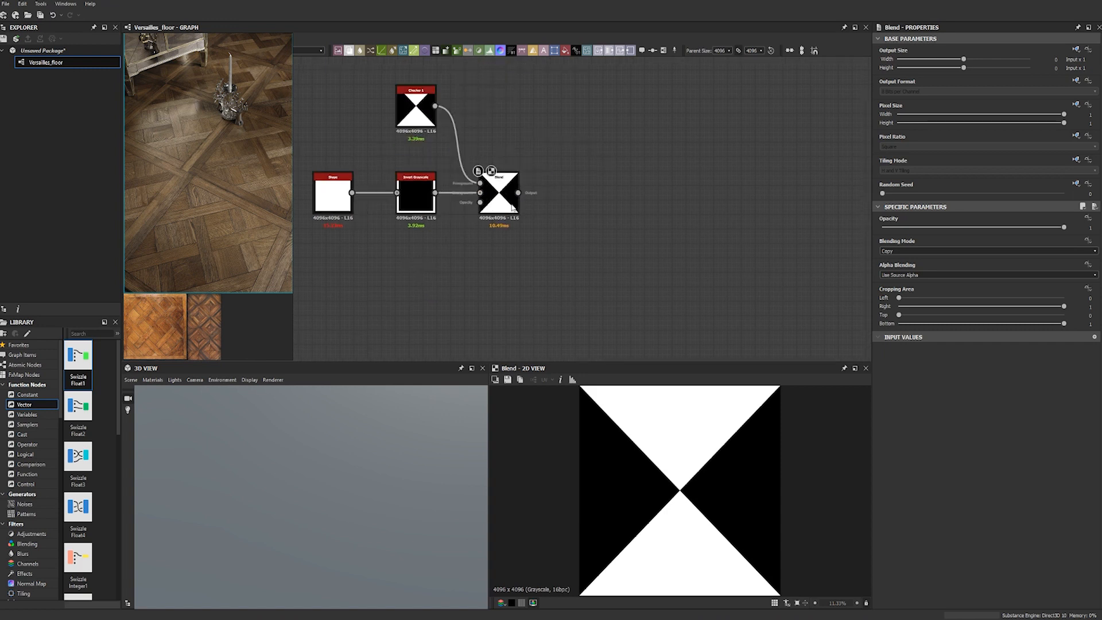
Set the Blend node's blending mode to Multiply and its opacity to 0.25.
click(946, 250)
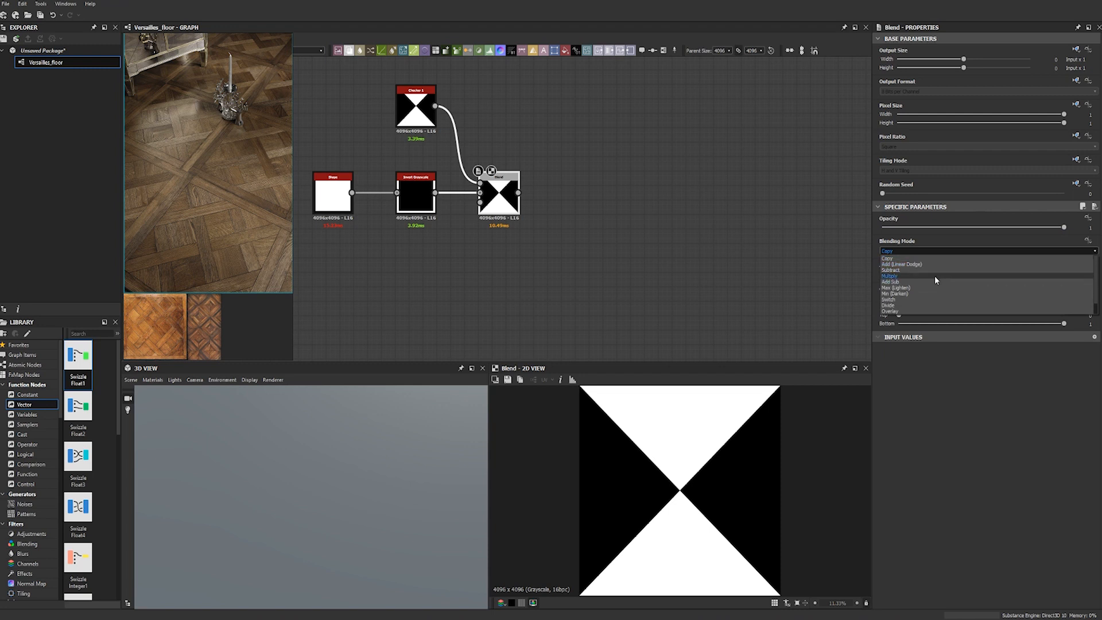
click(935, 277)
click(1090, 228)
text(0.25)
key(Return)
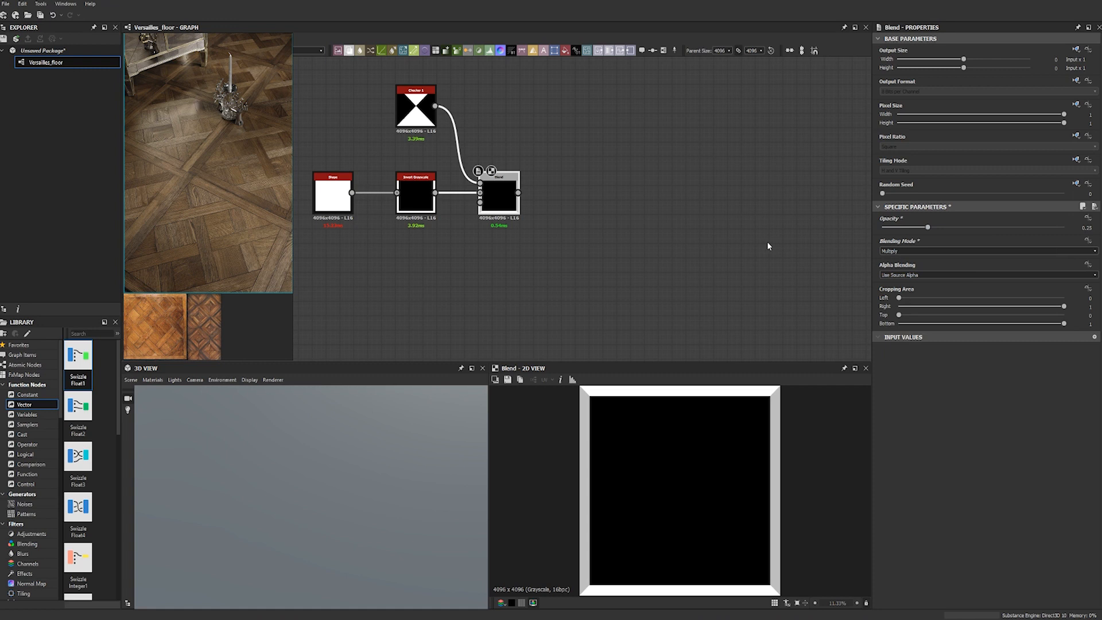
Add an unconnected Weave Generator node and place it above the Blend node.
click(575, 219)
key(space)
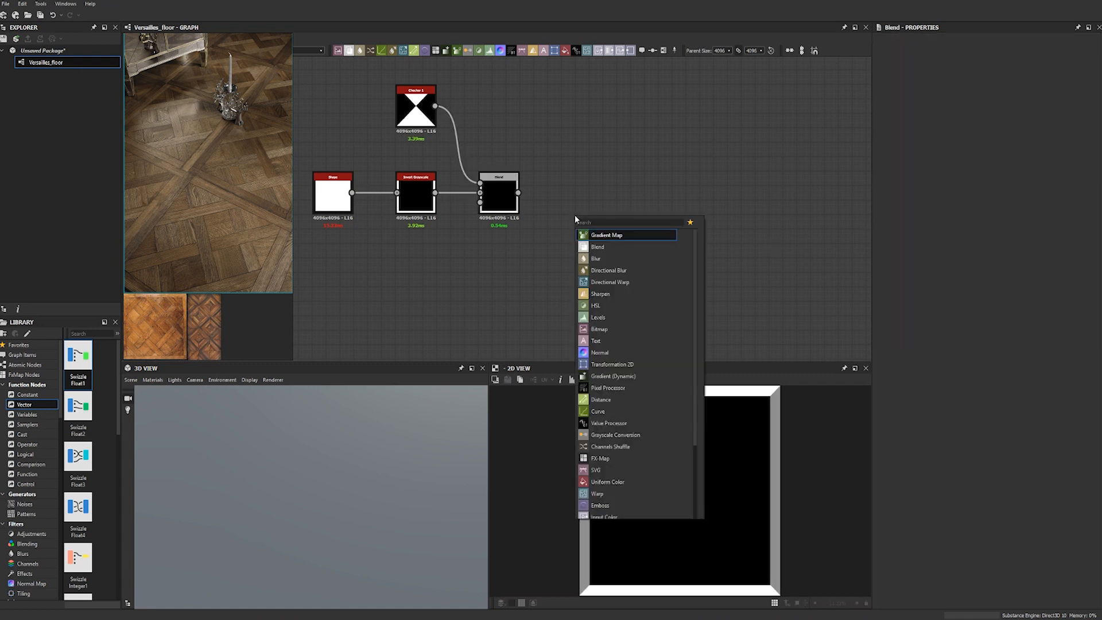
text(we)
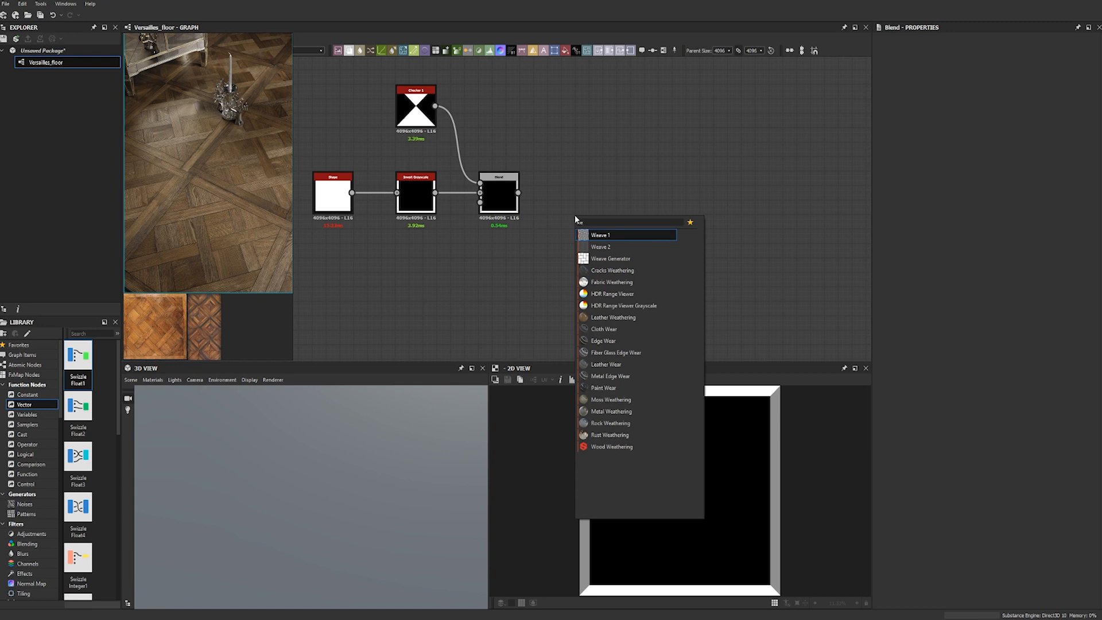
click(632, 257)
drag(578, 223, 502, 125)
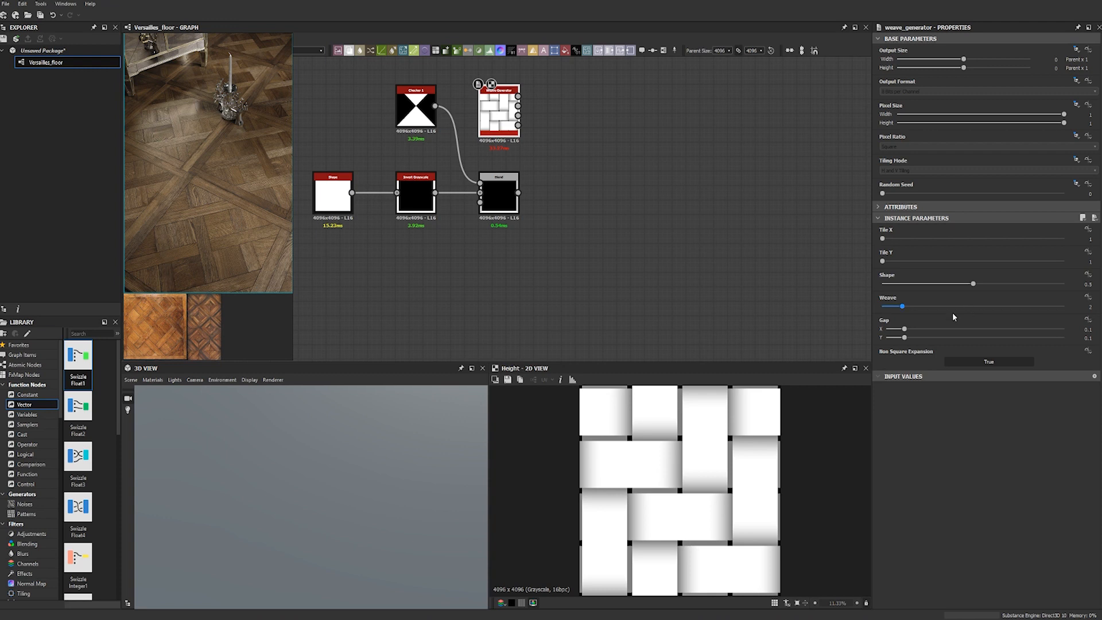
Try a Gap of 0.5 in both X and Y on the Weave Generator.
drag(905, 330, 986, 330)
double_click(1087, 330)
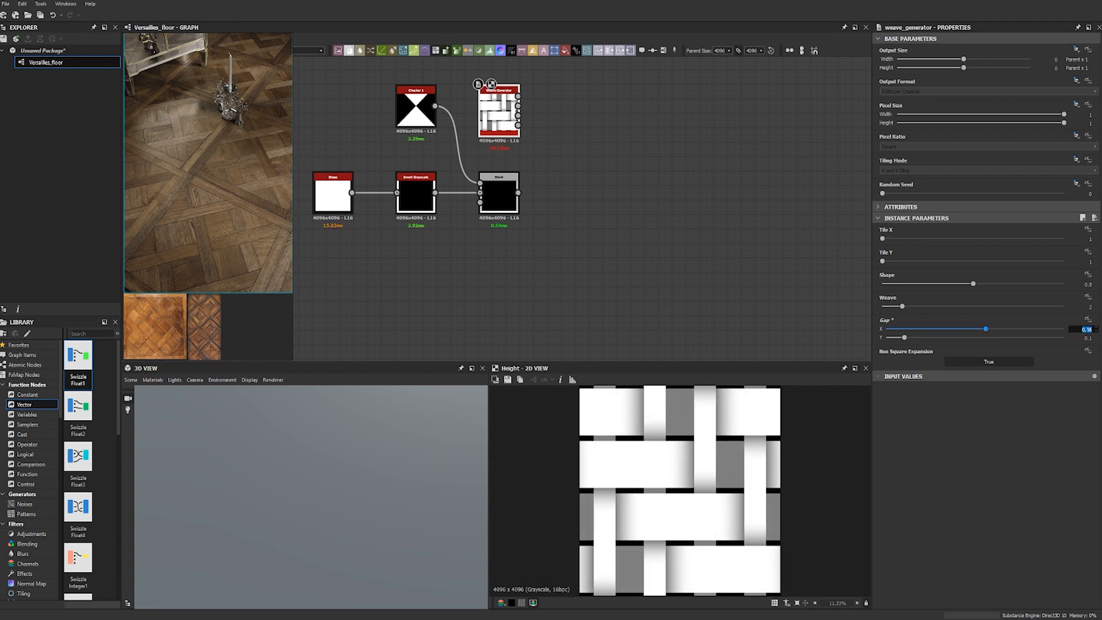
text(0.5)
key(Tab)
text(0.5)
key(Return)
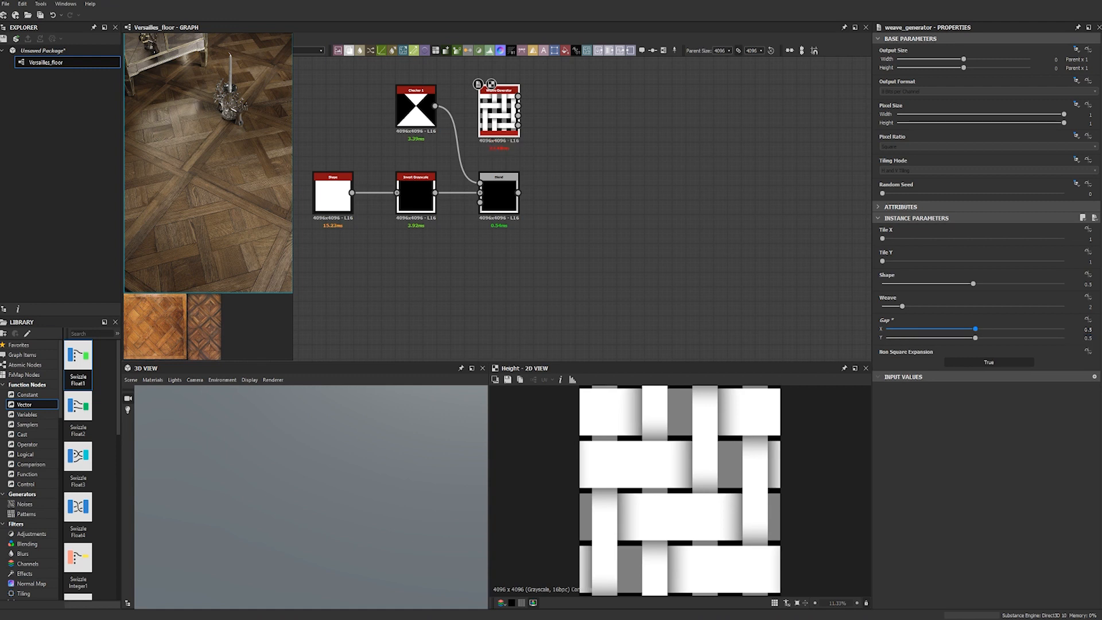
Set the Weave Generator's Gap to 0.75 in both X and Y.
double_click(1088, 329)
text(0.75)
key(Tab)
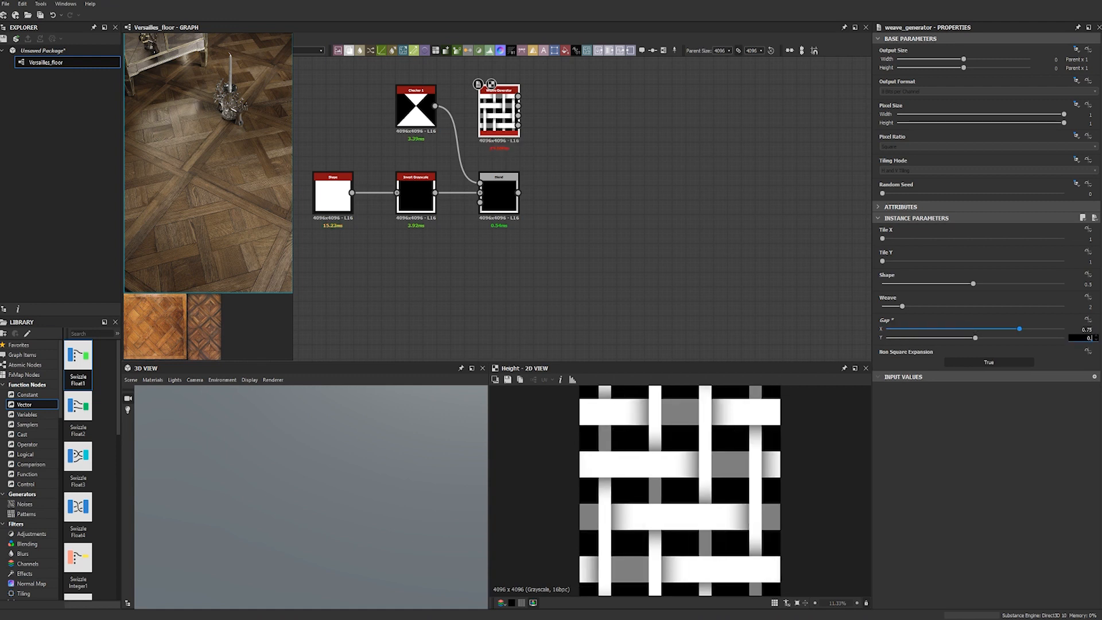
key(Return)
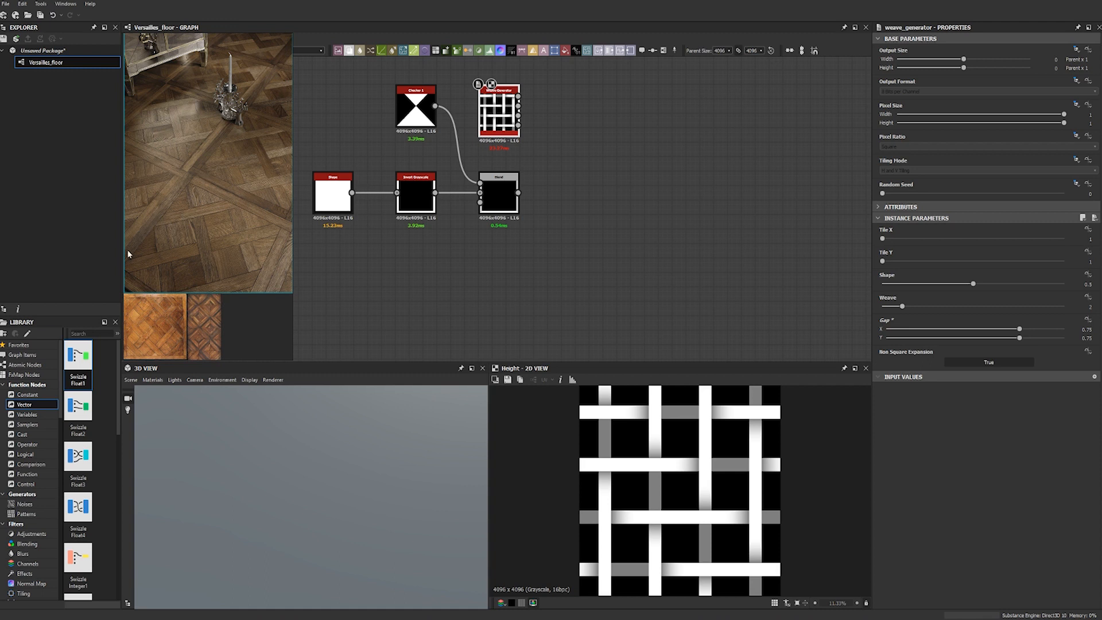
Add a second Blend node that takes the frame Blend's output as its background.
click(501, 196)
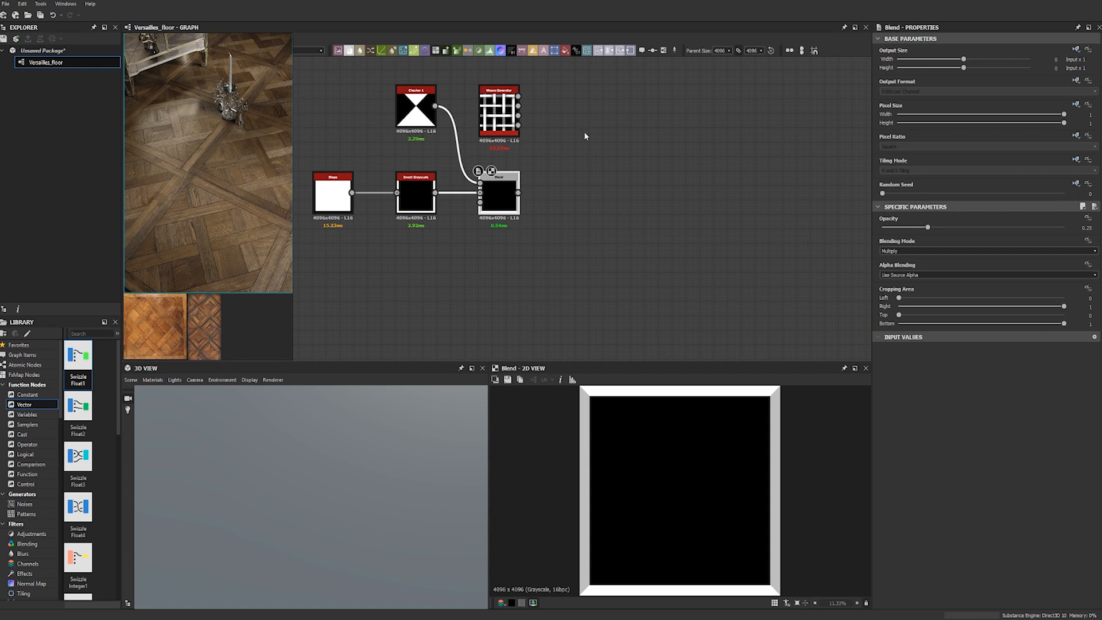
key(space)
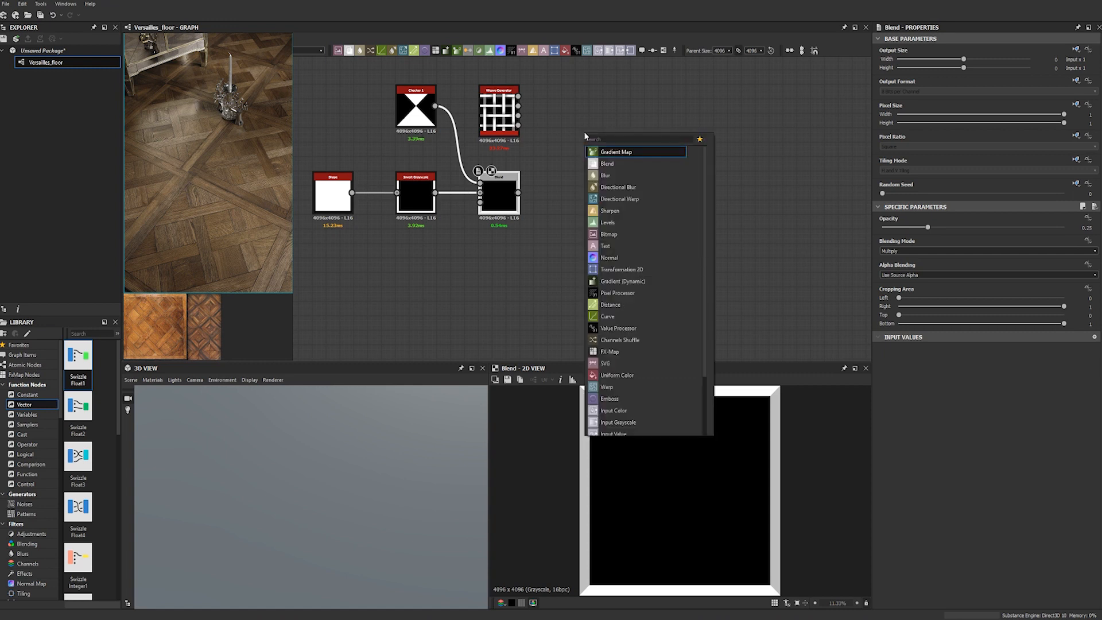
text(blend)
key(Return)
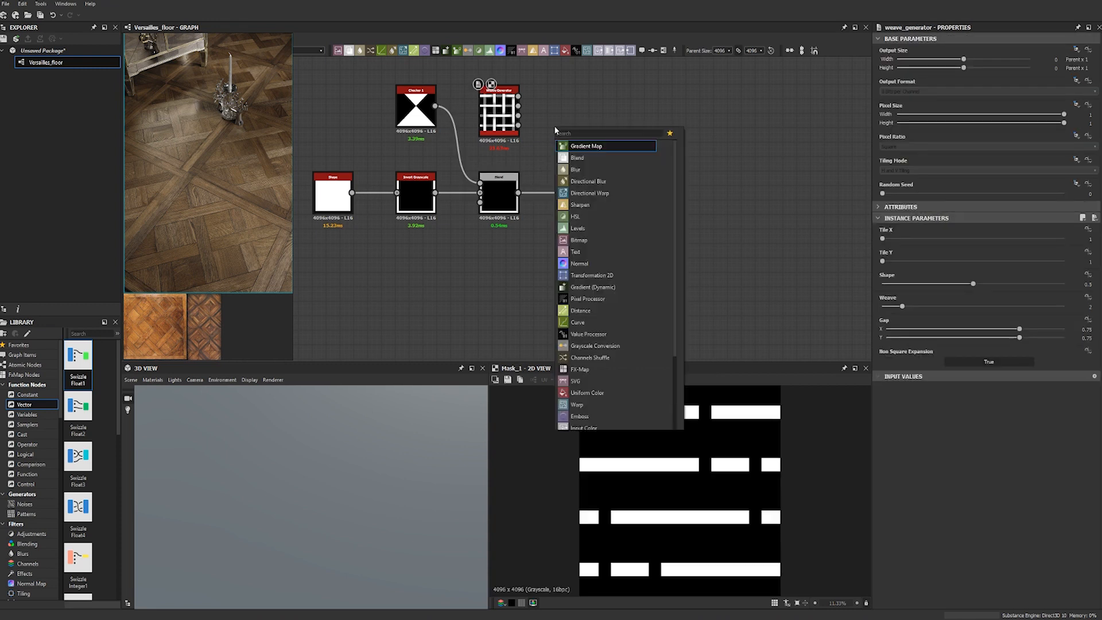
Add a Transformation 2D node fed by the Weave Generator's horizontal strip mask and set its rotation angle to 45 degrees.
text(transform)
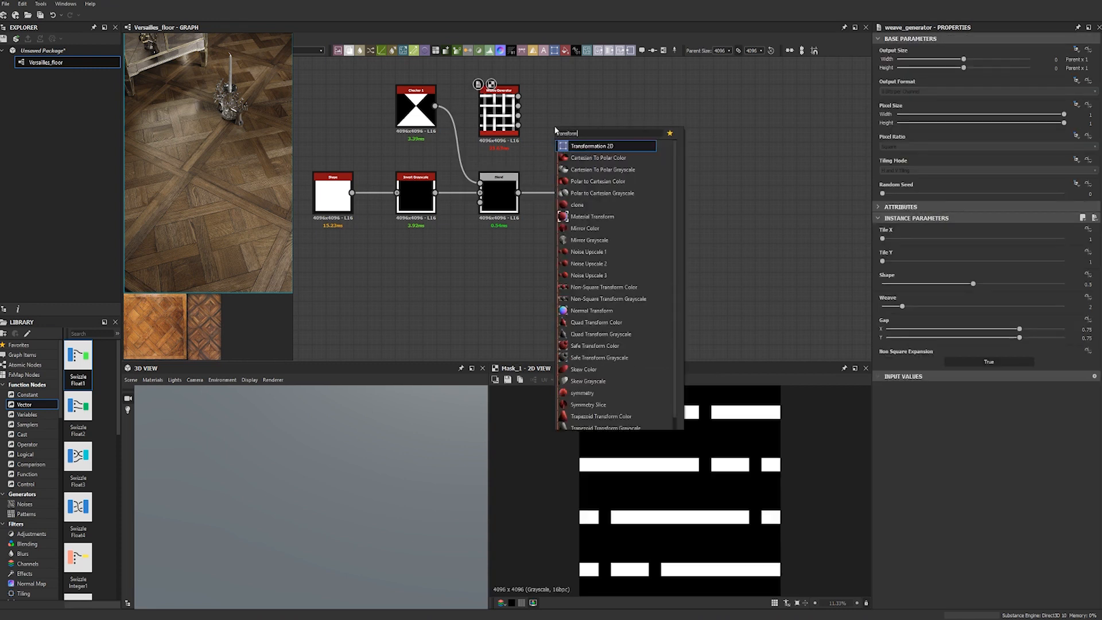
click(587, 147)
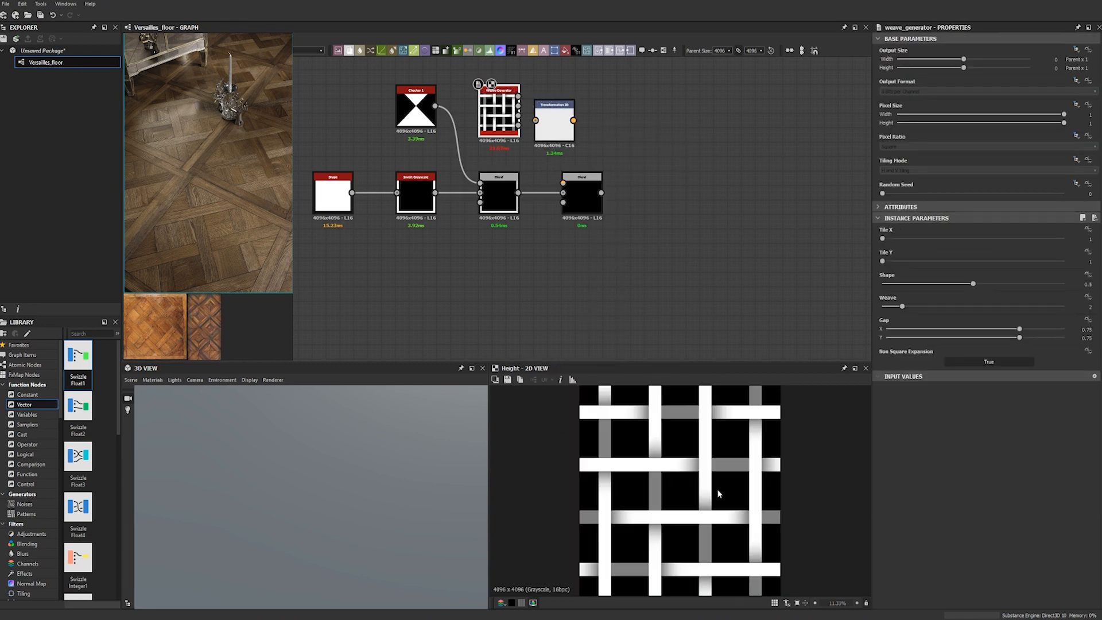
drag(518, 125, 544, 122)
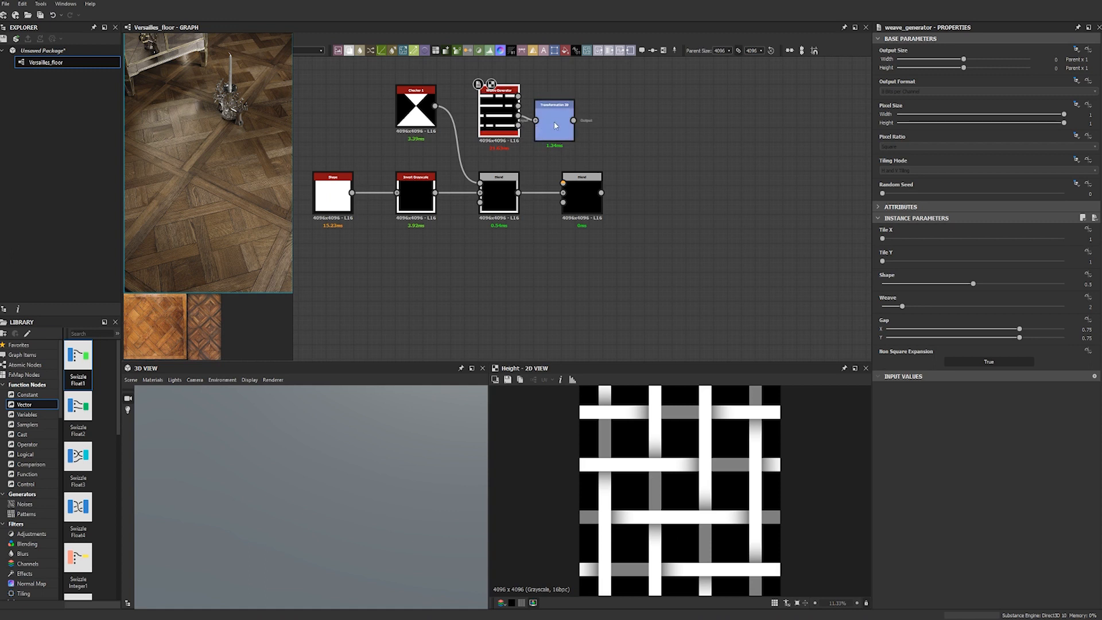
click(554, 118)
click(935, 245)
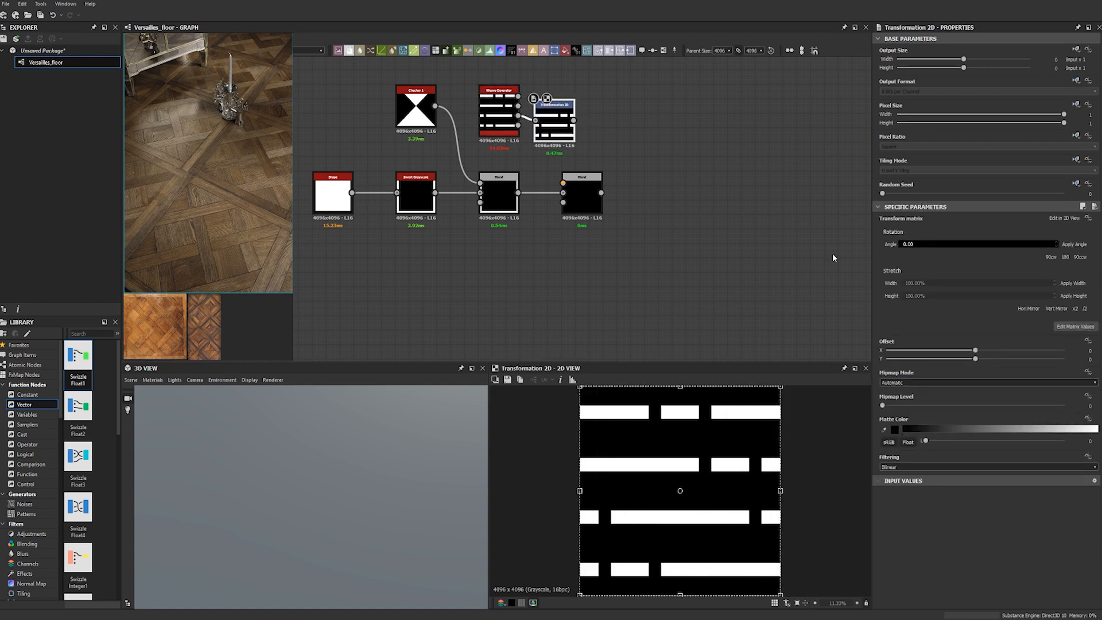
text(45)
key(Return)
Connect the rotated weave to the second Blend's foreground and set that Blend's mode to Max (Lighten).
drag(573, 120, 625, 194)
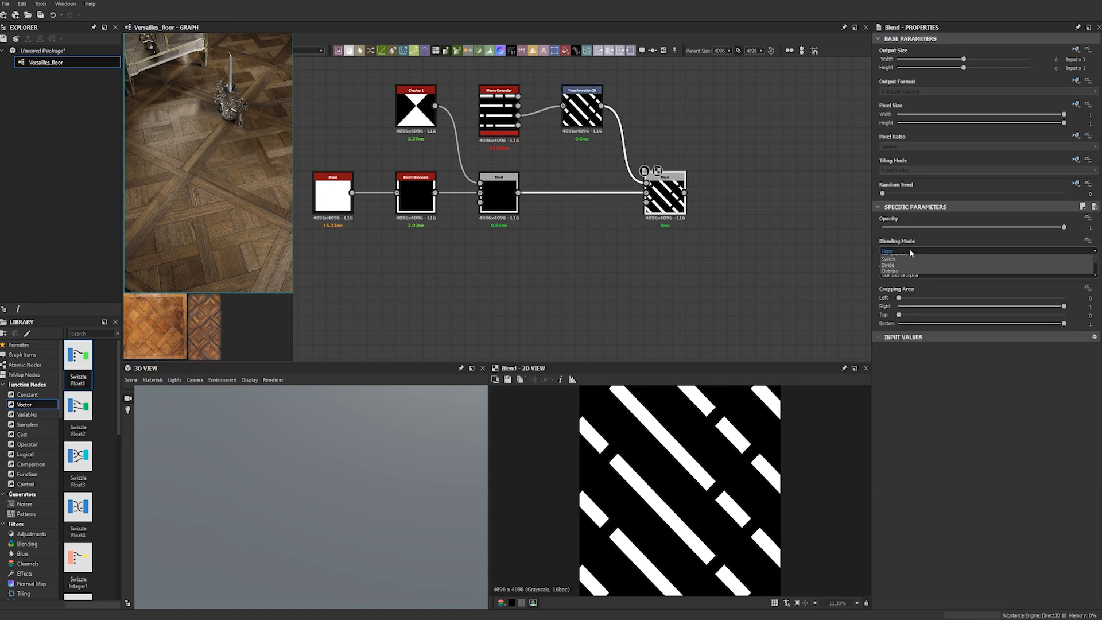
click(909, 251)
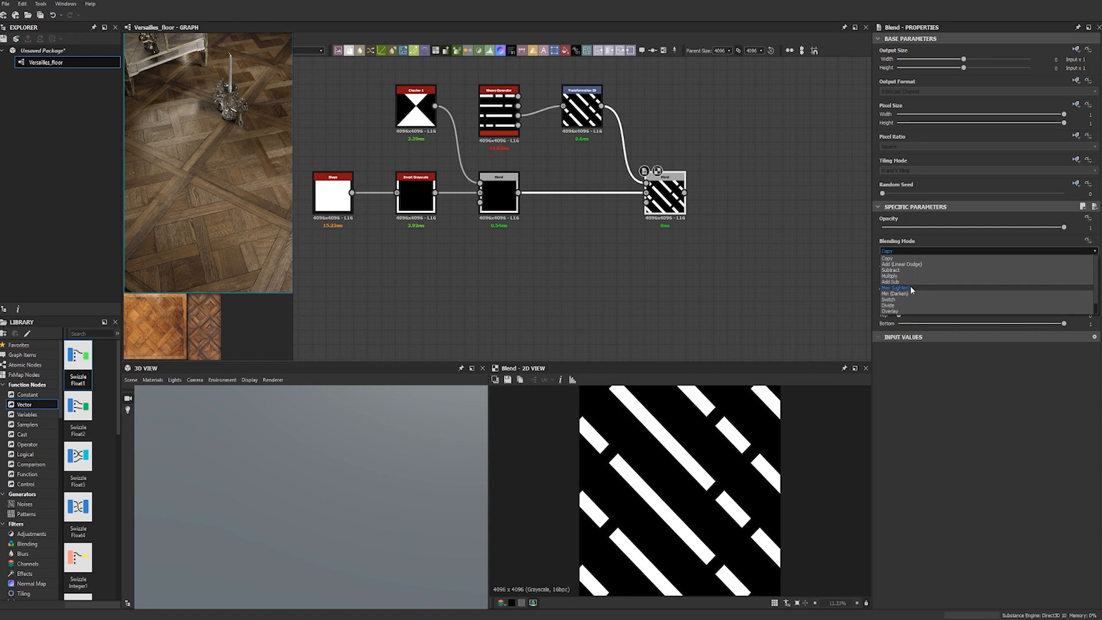
click(912, 288)
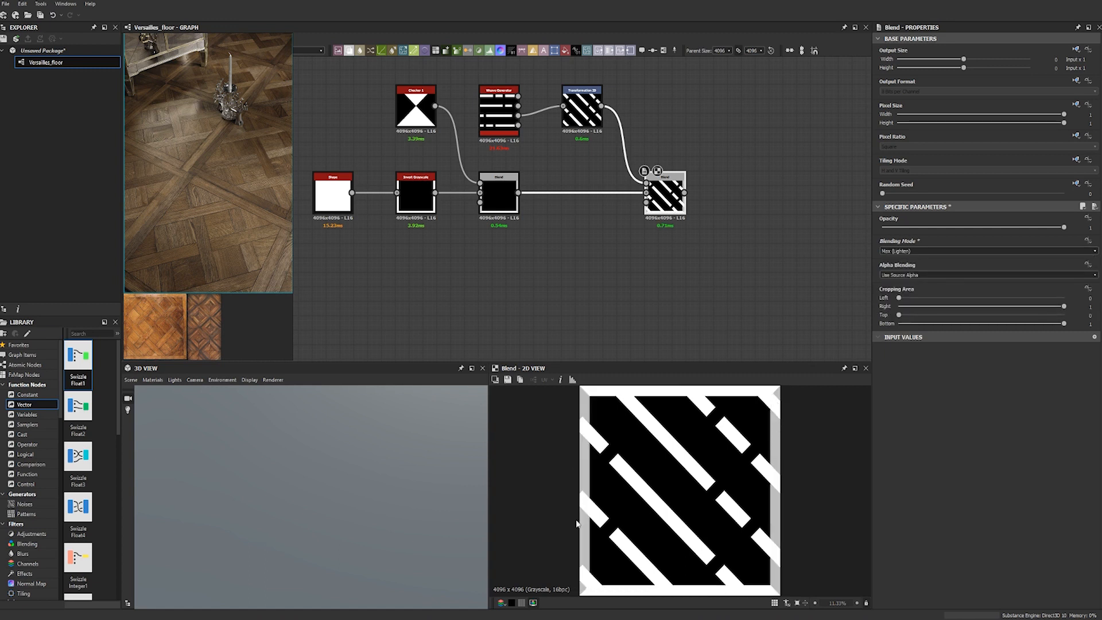
Mask the second Blend by connecting the Shape node to its opacity input, and set its opacity to 0.5.
click(422, 190)
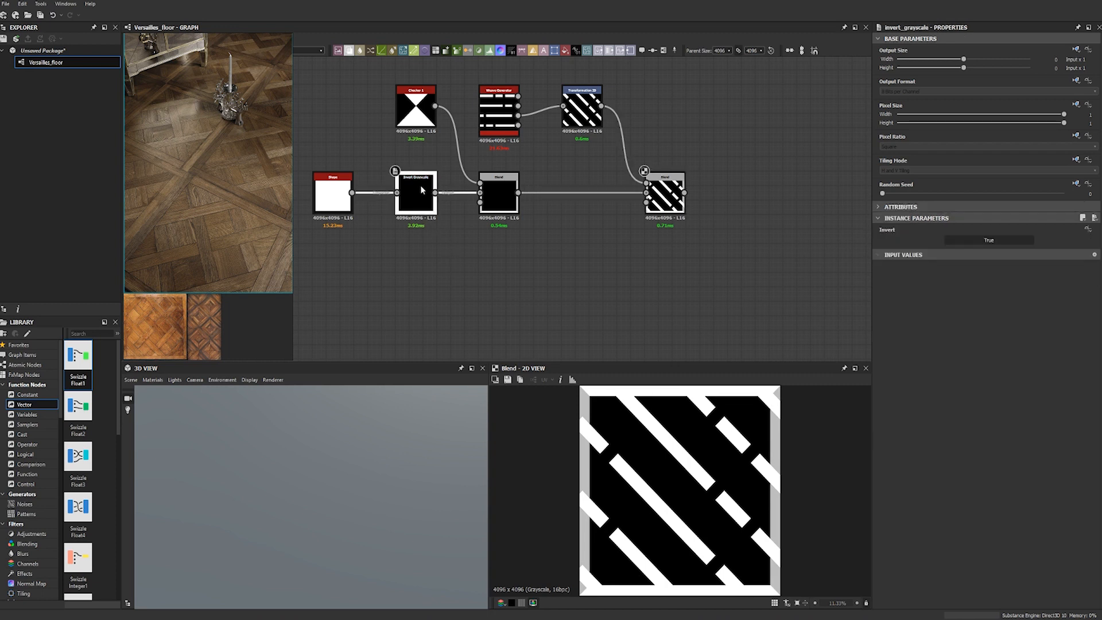
drag(353, 193, 644, 202)
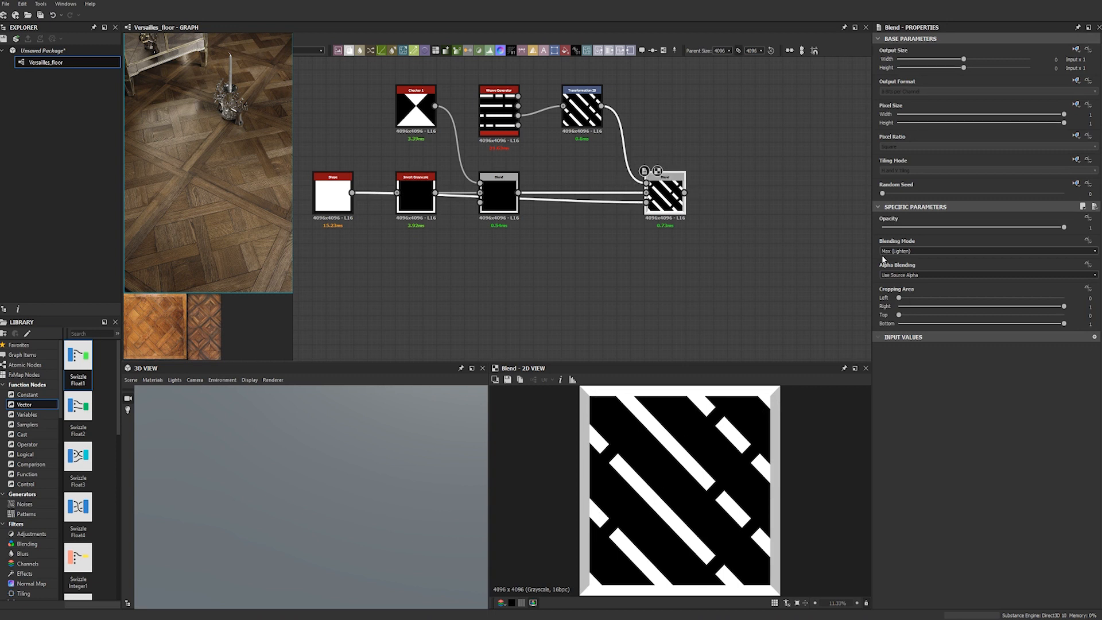
double_click(1090, 227)
text(0.5)
key(Return)
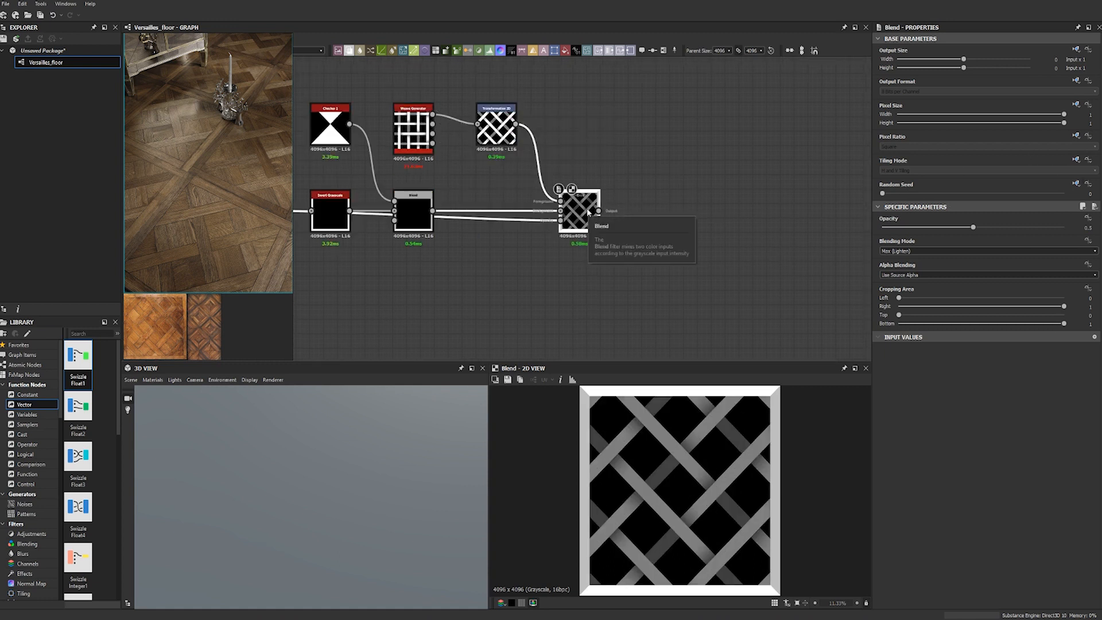
Enlarge the rotated weave evenly about its centre with the Transformation 2D node while previewing the Blend result.
click(496, 127)
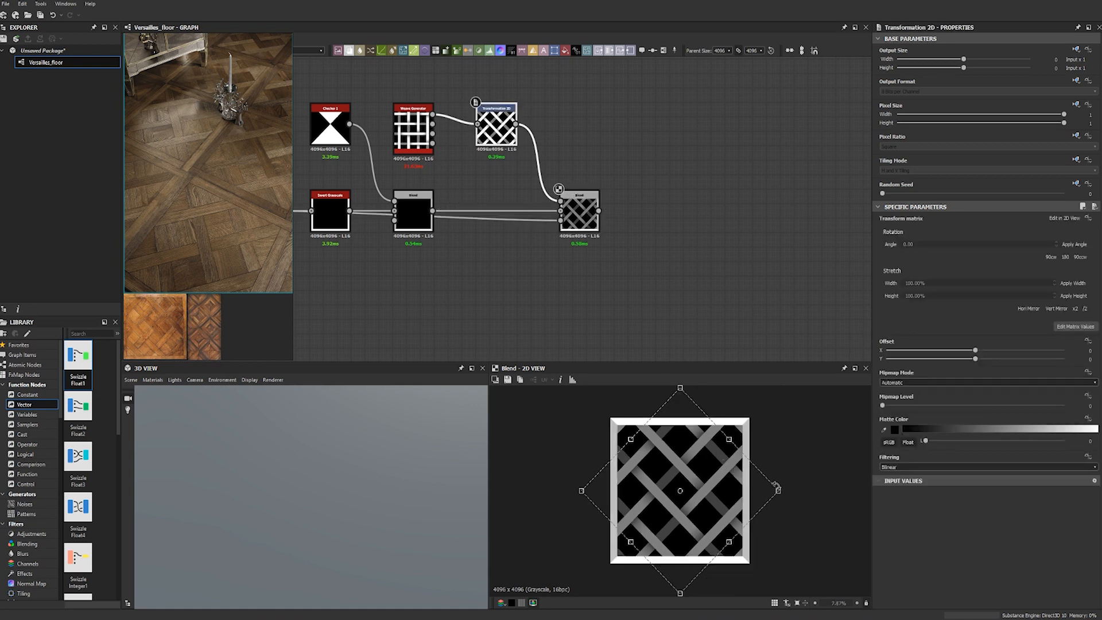
drag(790, 491, 807, 491)
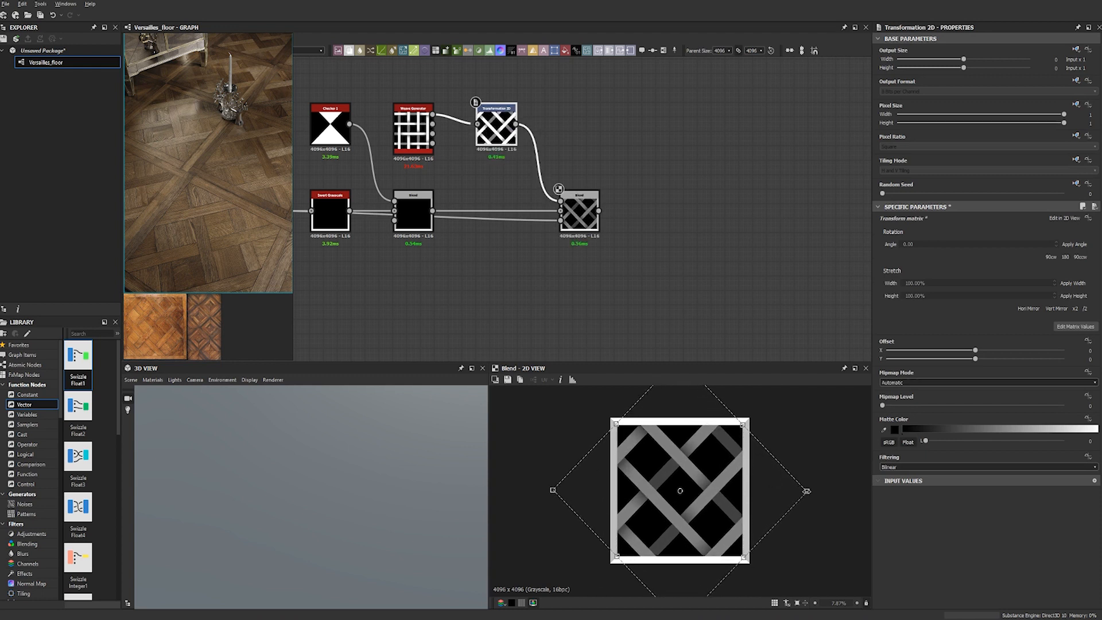
Try offsetting the rotated weave inside the frame by about 0.12 in X and -0.12 in Y.
drag(706, 485, 677, 482)
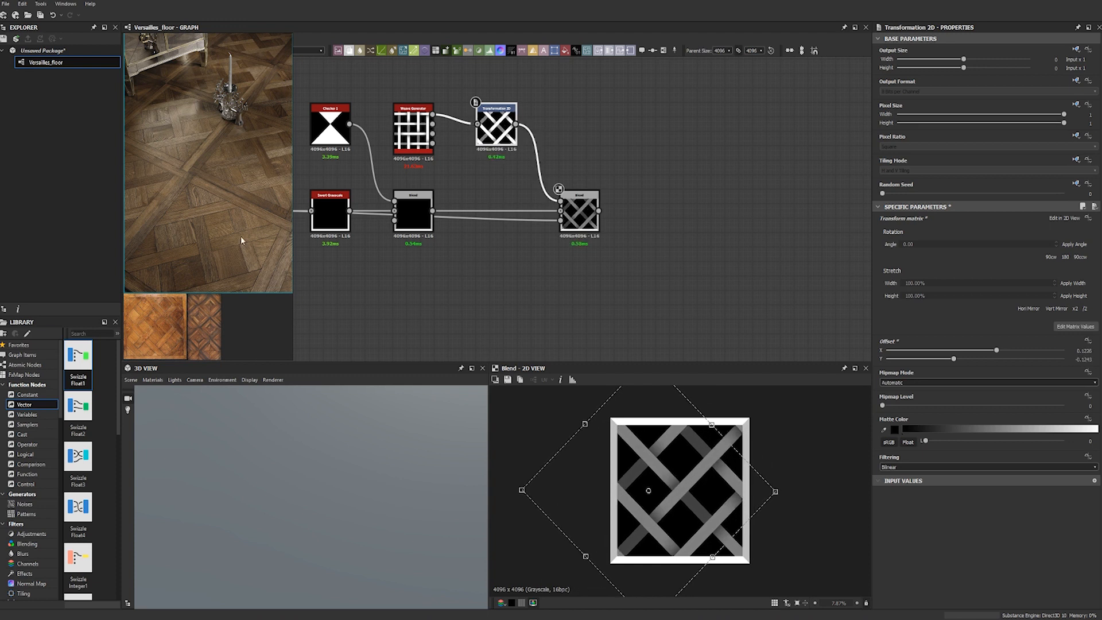
scroll(704, 470, up, 4)
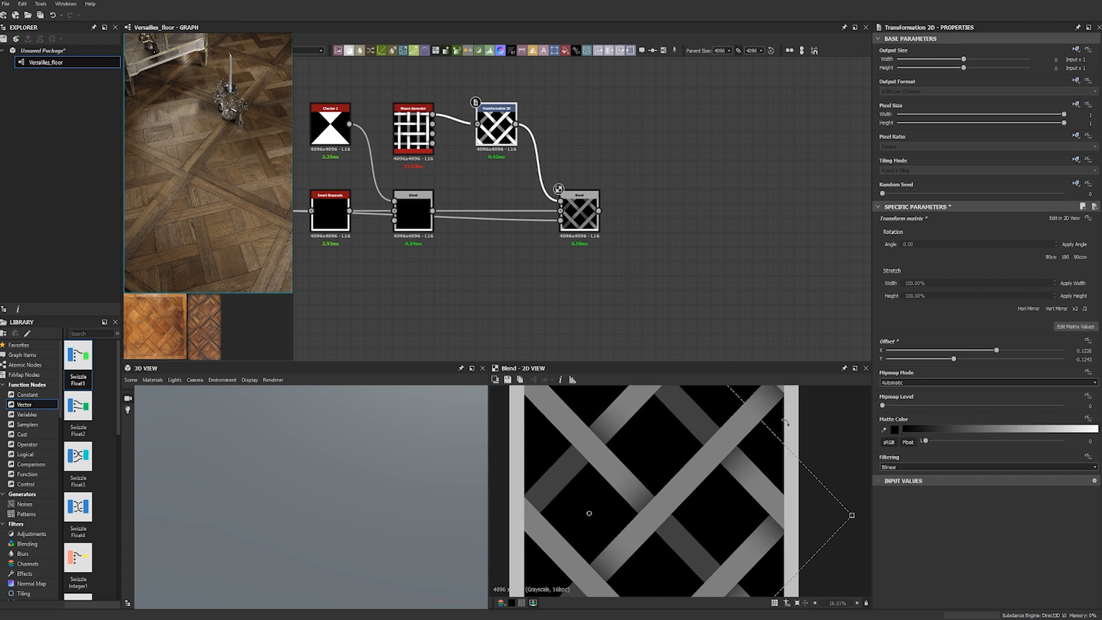
middle_drag(827, 432, 835, 393)
middle_drag(663, 514, 729, 397)
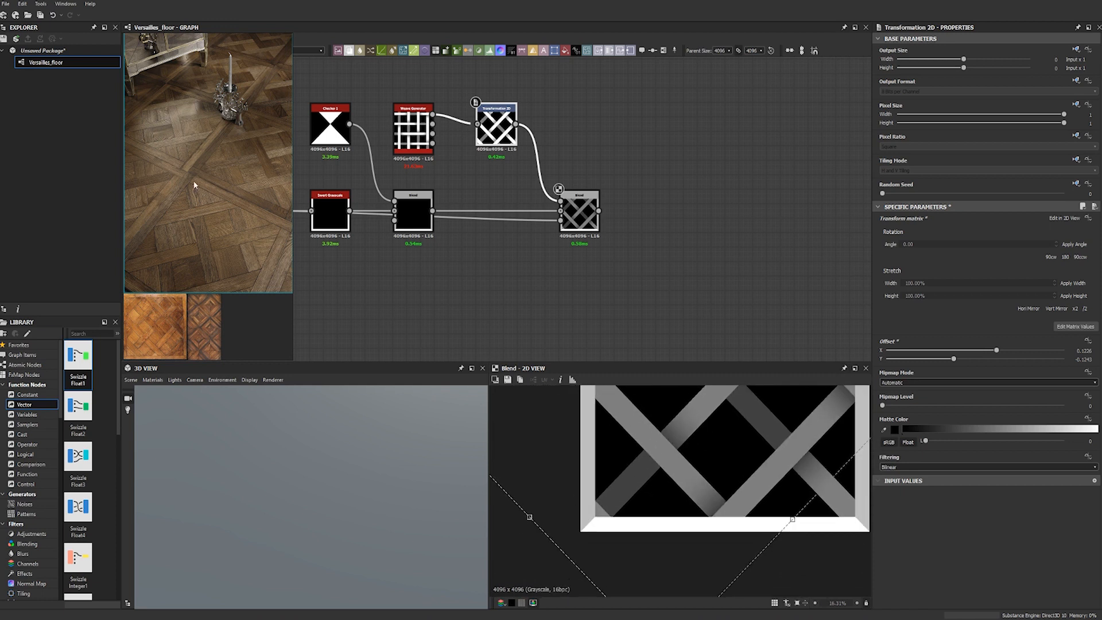
scroll(696, 396, down, 5)
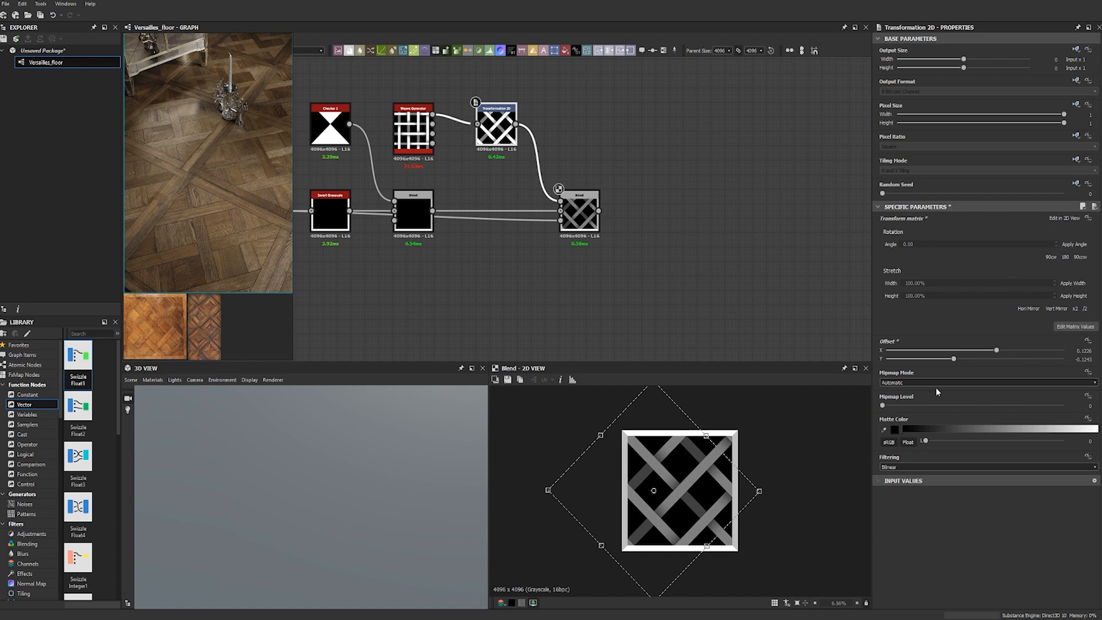
Set the Transformation 2D node's X and Y offsets to 0.
double_click(1084, 350)
text(0)
key(Tab)
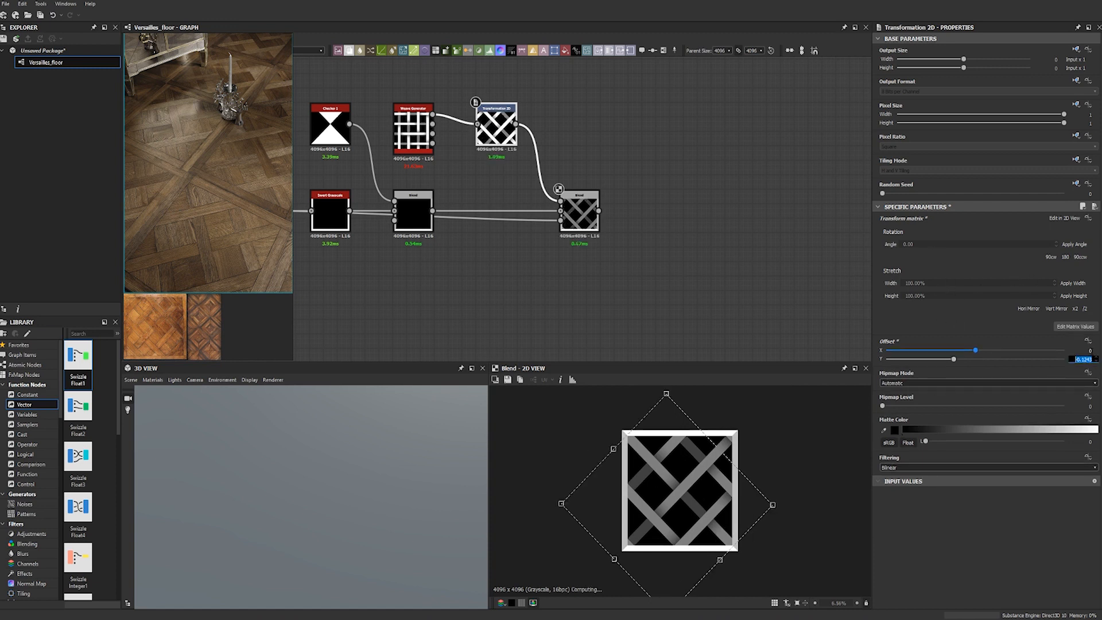
text(0)
key(Return)
Fine-tune the rotated weave's scale against the parquet reference so that its strips fit the frame's inner edges.
scroll(675, 456, up, 4)
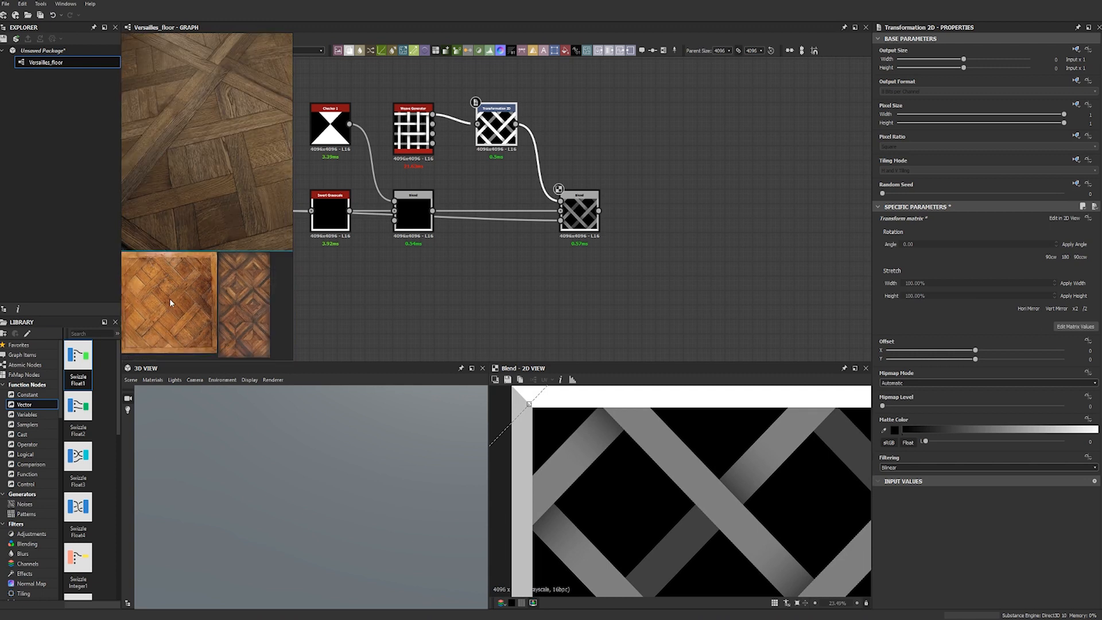
scroll(170, 299, down, 1)
middle_drag(171, 299, 157, 327)
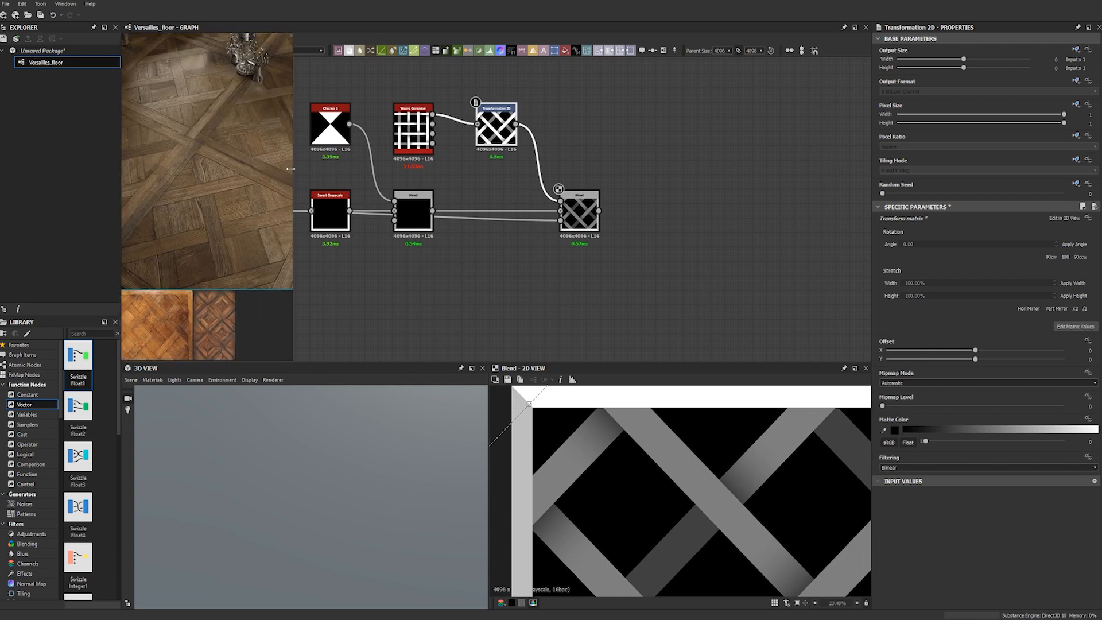
scroll(726, 520, down, 1)
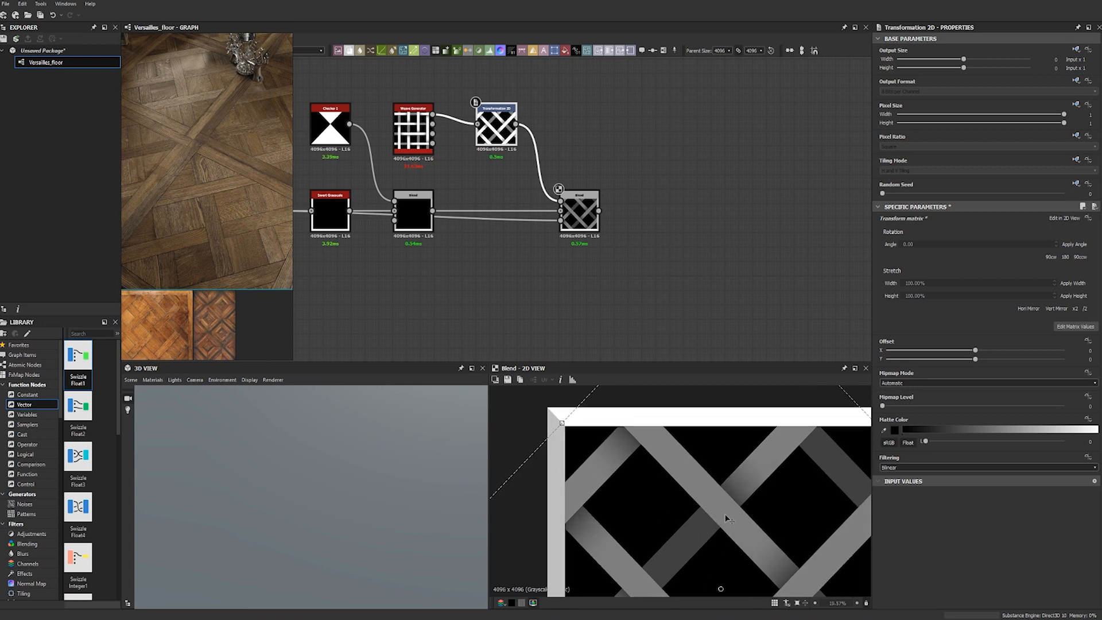
scroll(772, 512, down, 1)
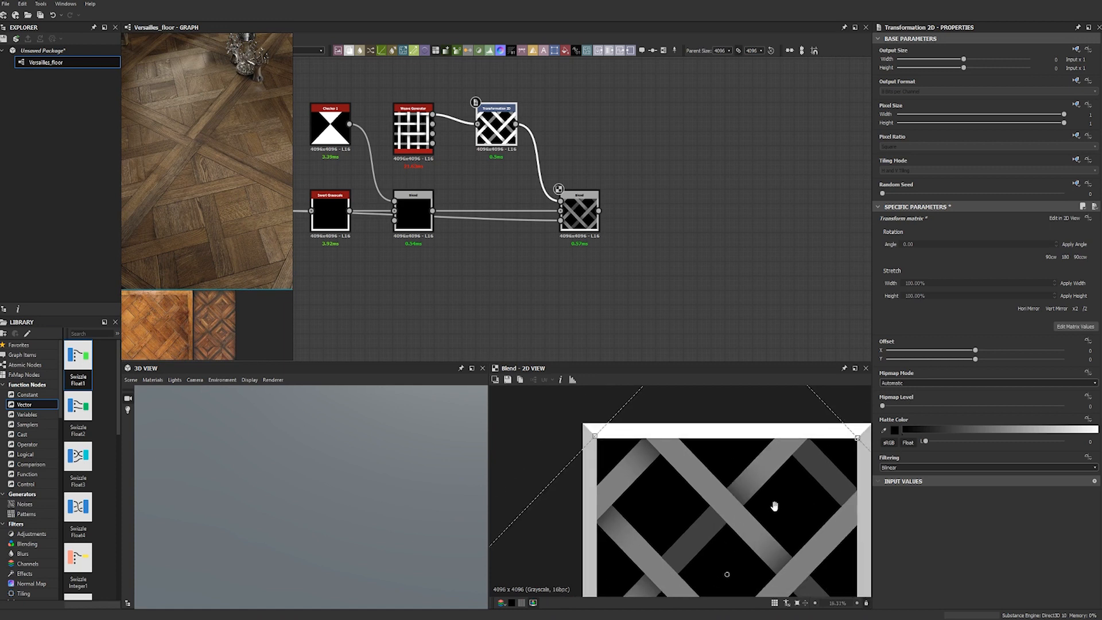
middle_drag(775, 504, 742, 462)
scroll(747, 473, down, 1)
scroll(757, 479, down, 1)
click(859, 491)
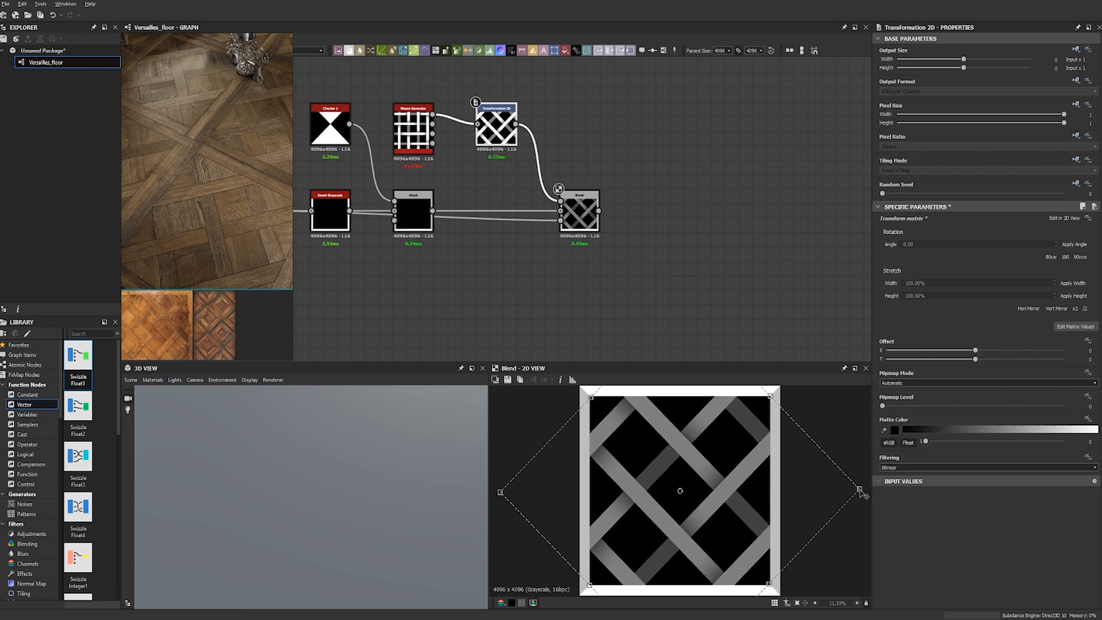
Examine up close how the diagonal strips meet the frame's inner edges and corners.
scroll(813, 453, up, 4)
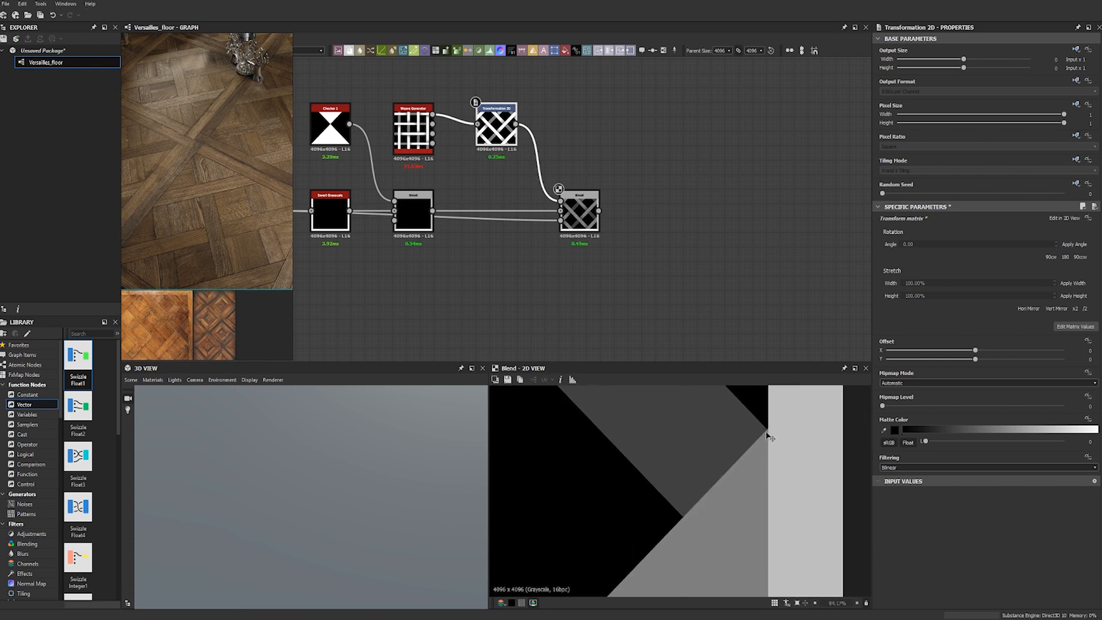
scroll(770, 438, up, 1)
scroll(718, 445, down, 6)
scroll(660, 425, up, 9)
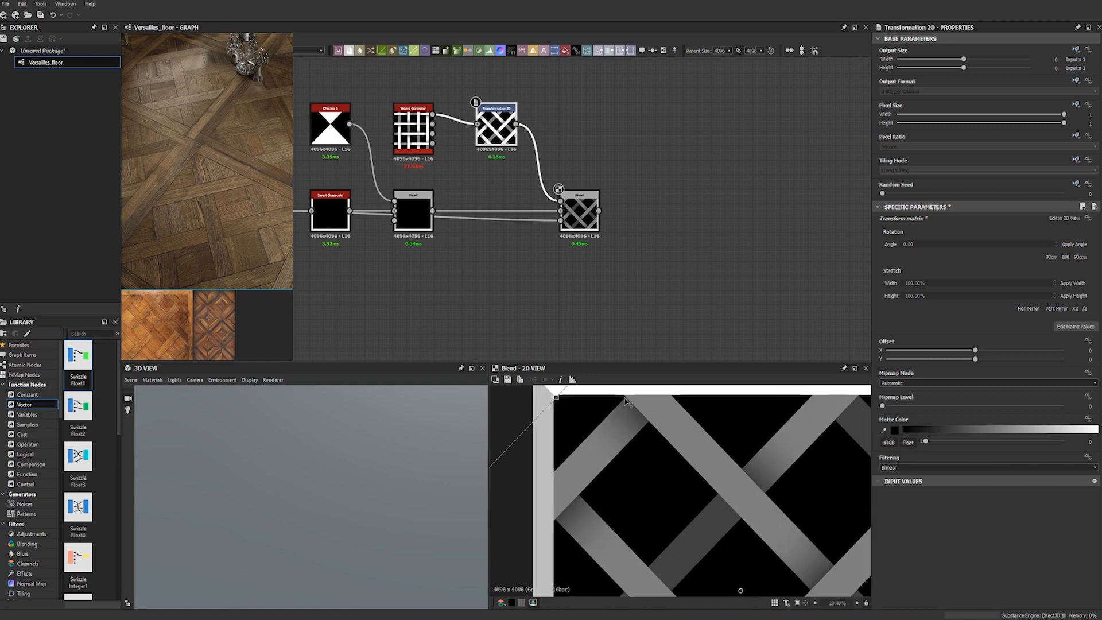
scroll(634, 405, down, 6)
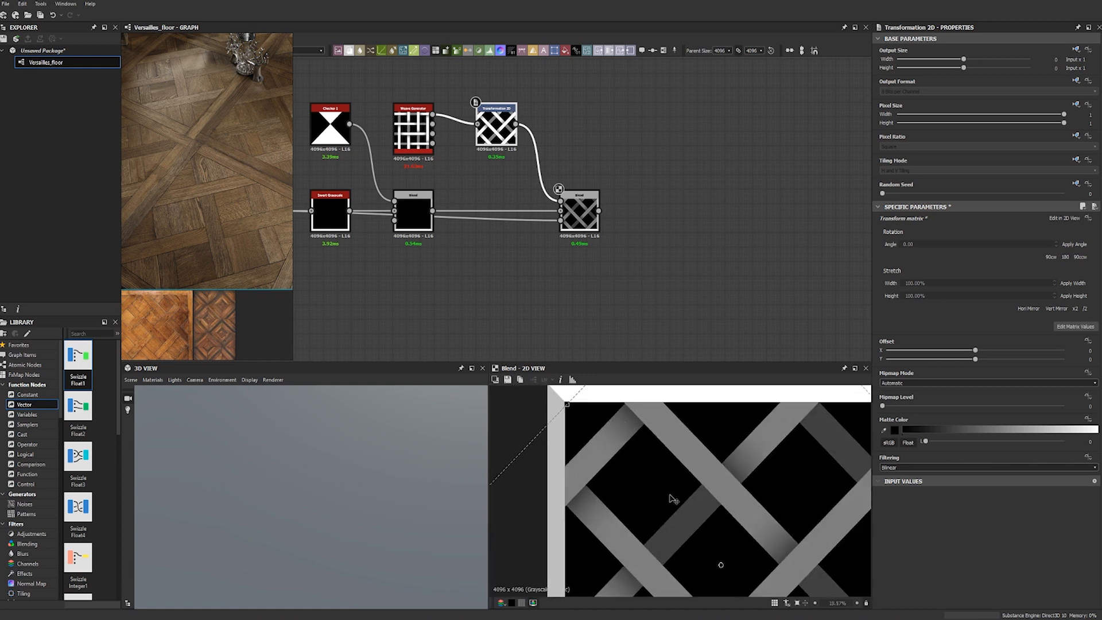
middle_drag(729, 508, 662, 420)
middle_drag(672, 492, 694, 430)
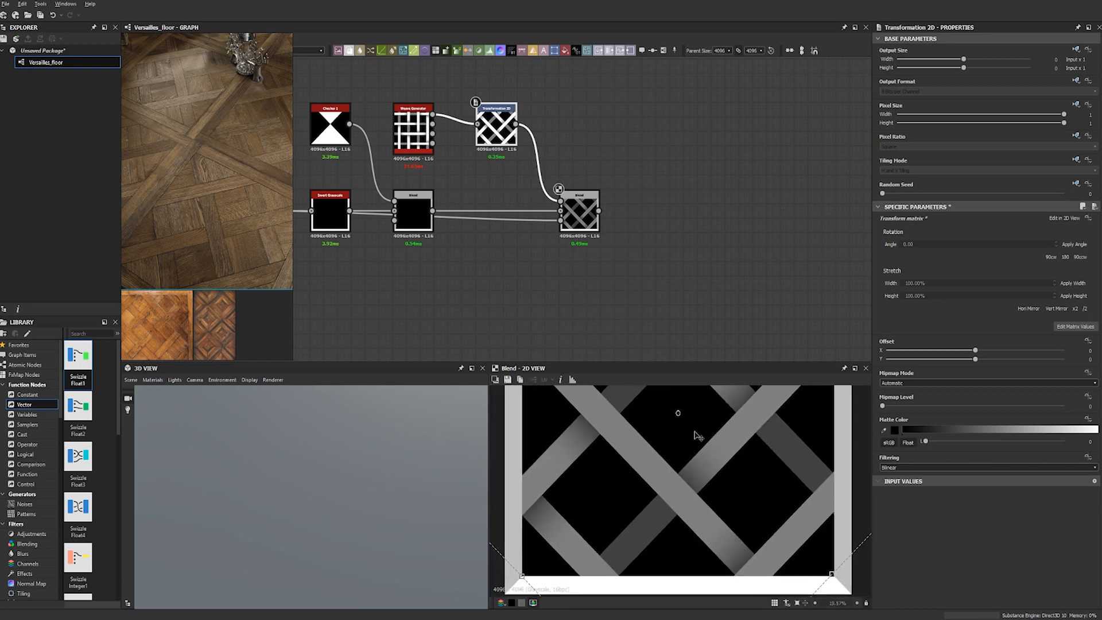
middle_drag(753, 469, 695, 468)
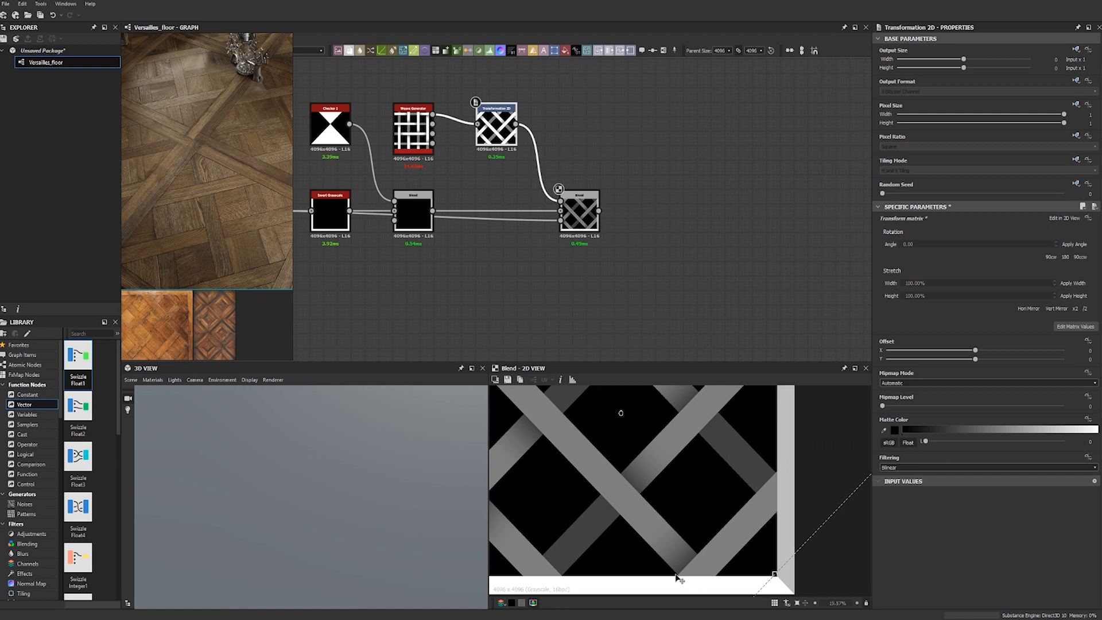
scroll(679, 580, up, 5)
scroll(680, 580, down, 7)
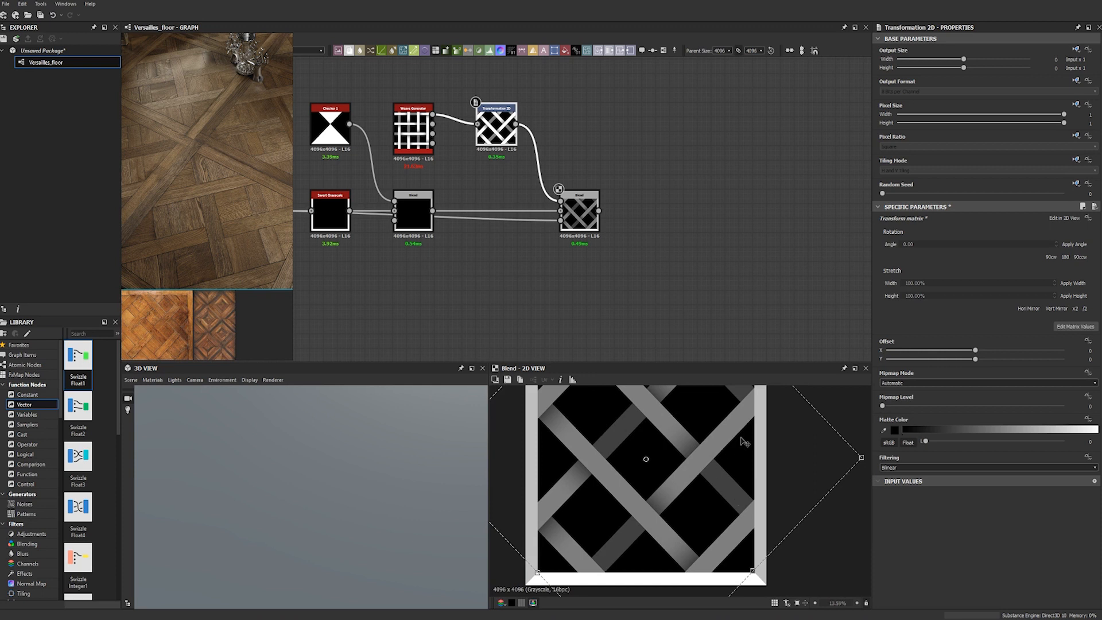
middle_drag(744, 440, 741, 483)
scroll(746, 459, up, 4)
scroll(759, 442, up, 2)
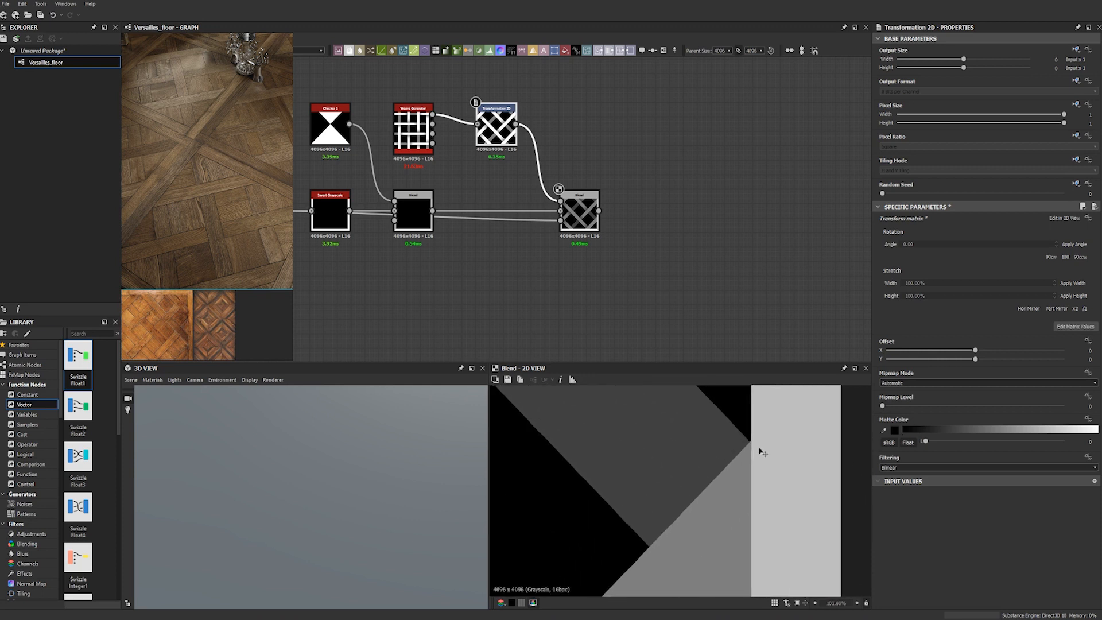
scroll(761, 450, down, 2)
scroll(760, 452, down, 4)
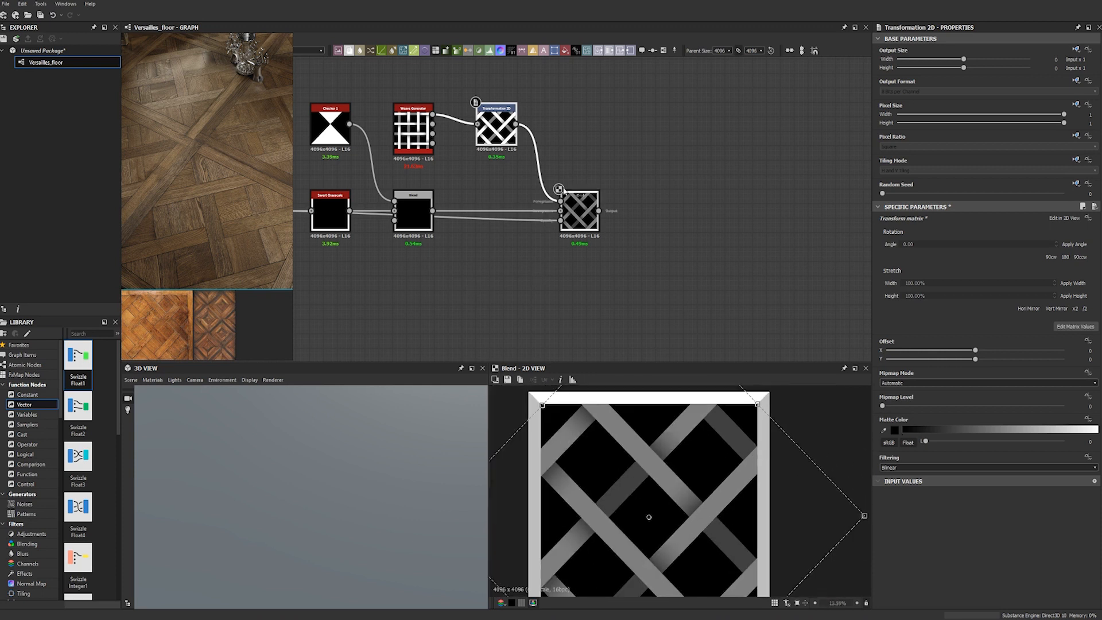
Feed the Transformation 2D from the Weave Generator's horizontal strip mask, and duplicate it together with its Blend node.
drag(433, 133, 491, 122)
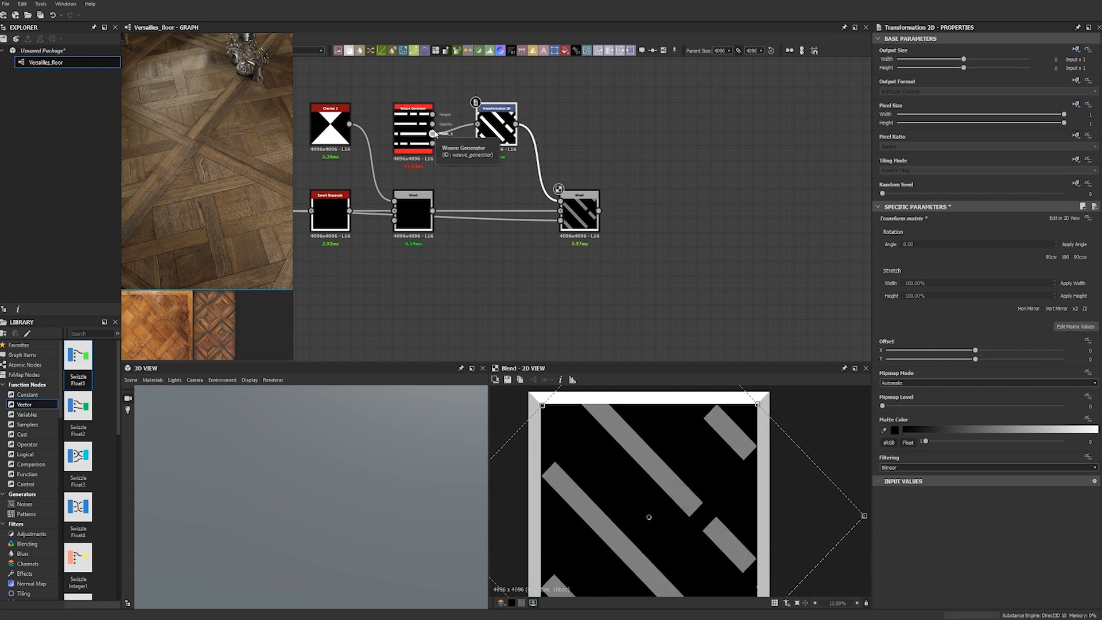
drag(622, 275, 485, 115)
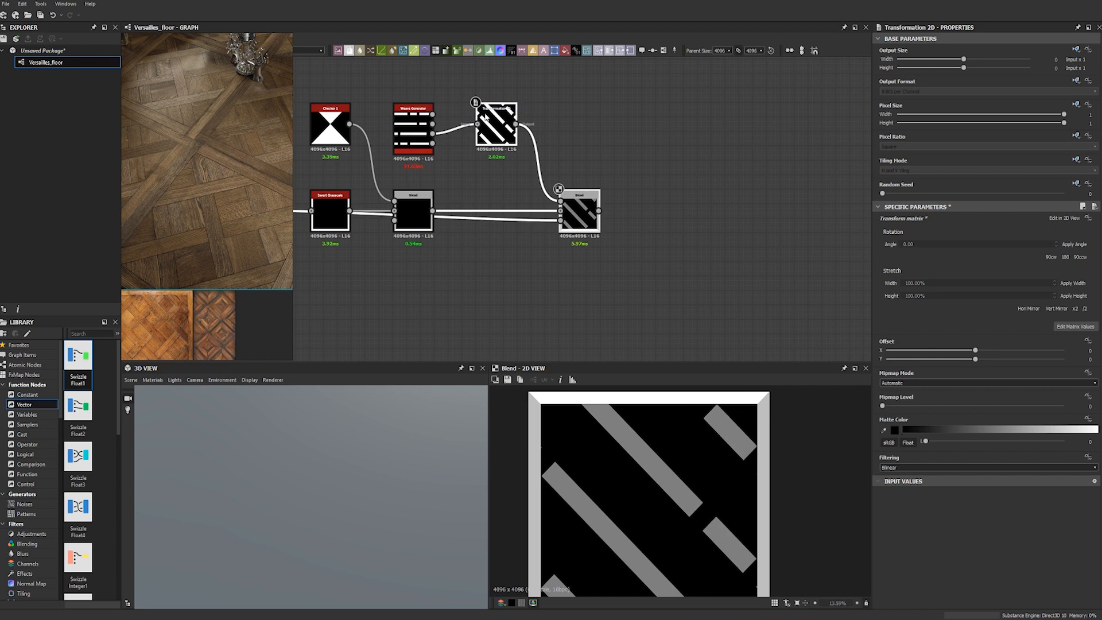
key(ctrl+d)
drag(529, 265, 743, 223)
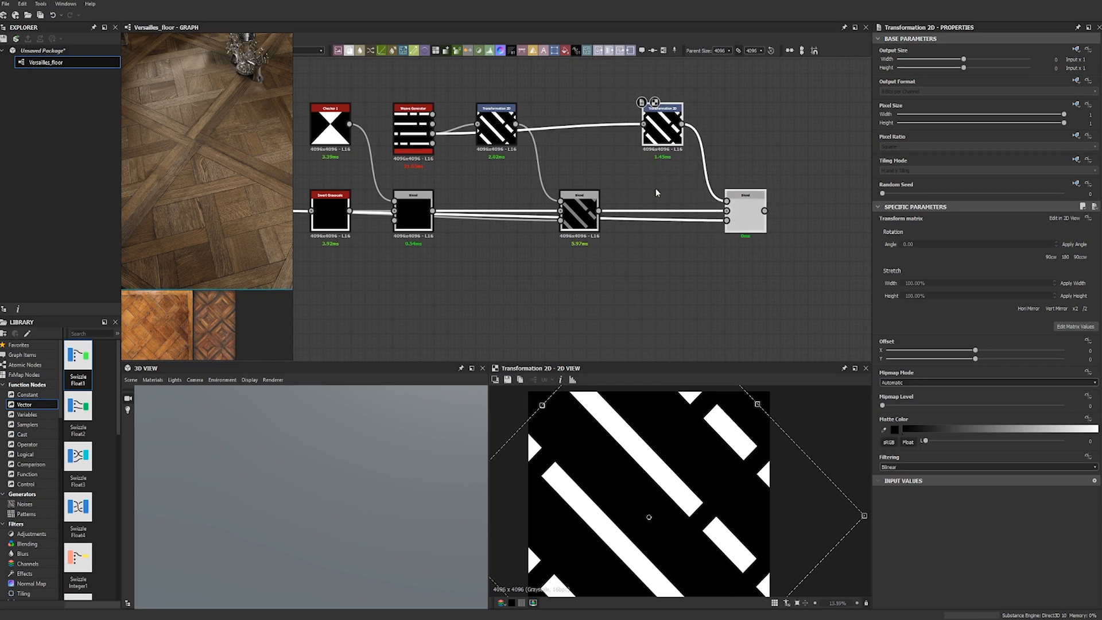
Feed the copied Transformation 2D from the Weave Generator's other strip mask and use the previous Blend as the copied Blend's background.
drag(644, 127, 432, 143)
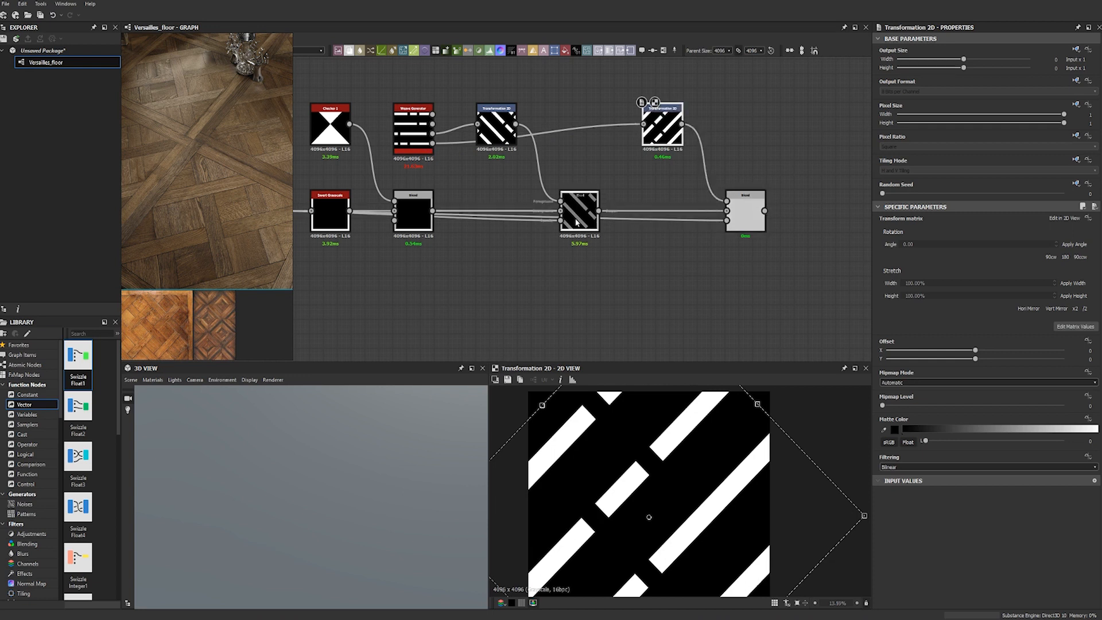
click(742, 213)
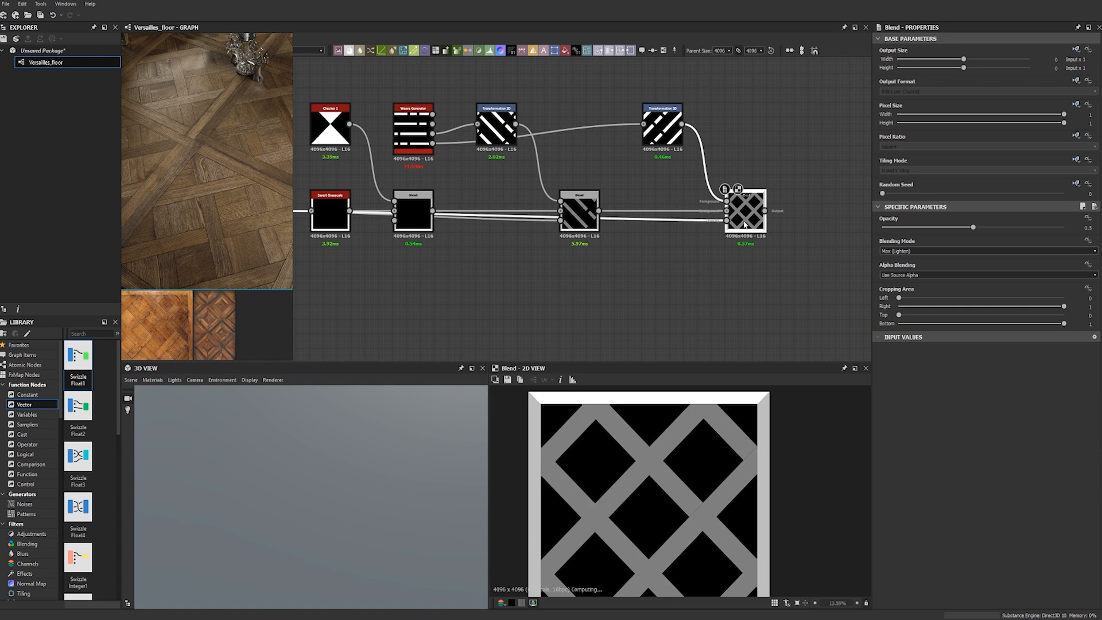
Set the copied Blend's opacity to 0.25 and inspect the overlapping strips in the 2D view.
double_click(1087, 228)
text(0.25)
key(Return)
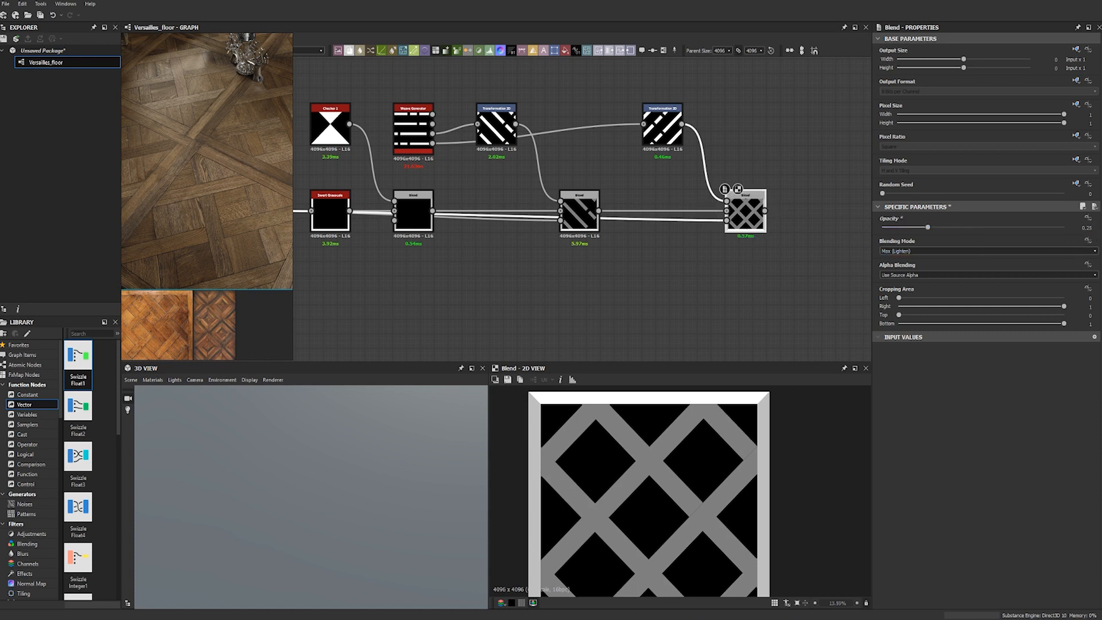
scroll(709, 447, down, 2)
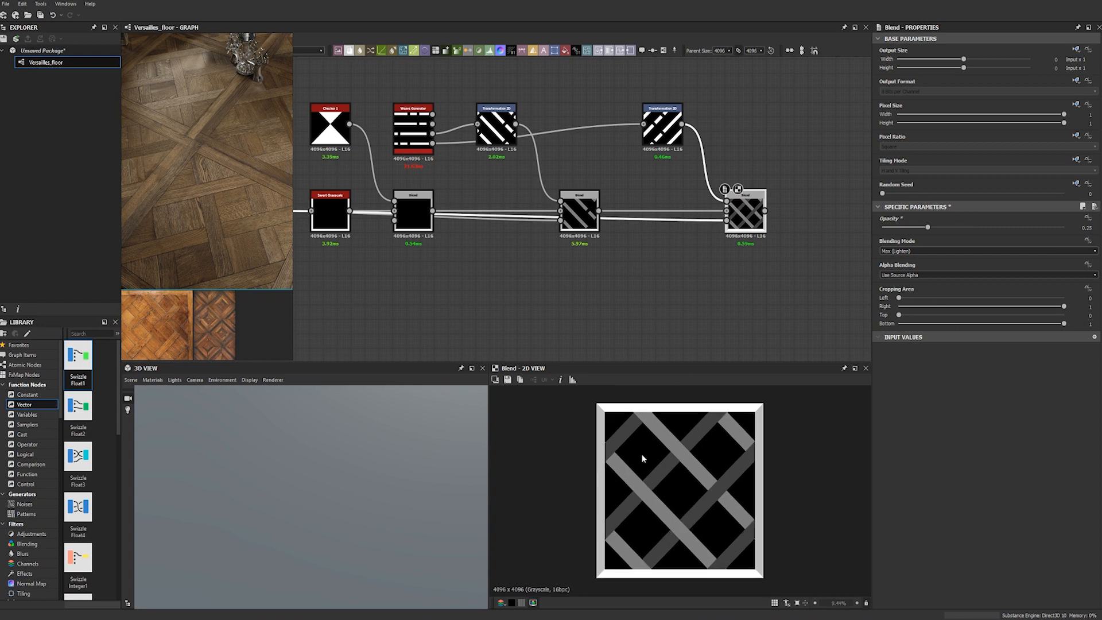
scroll(640, 455, up, 5)
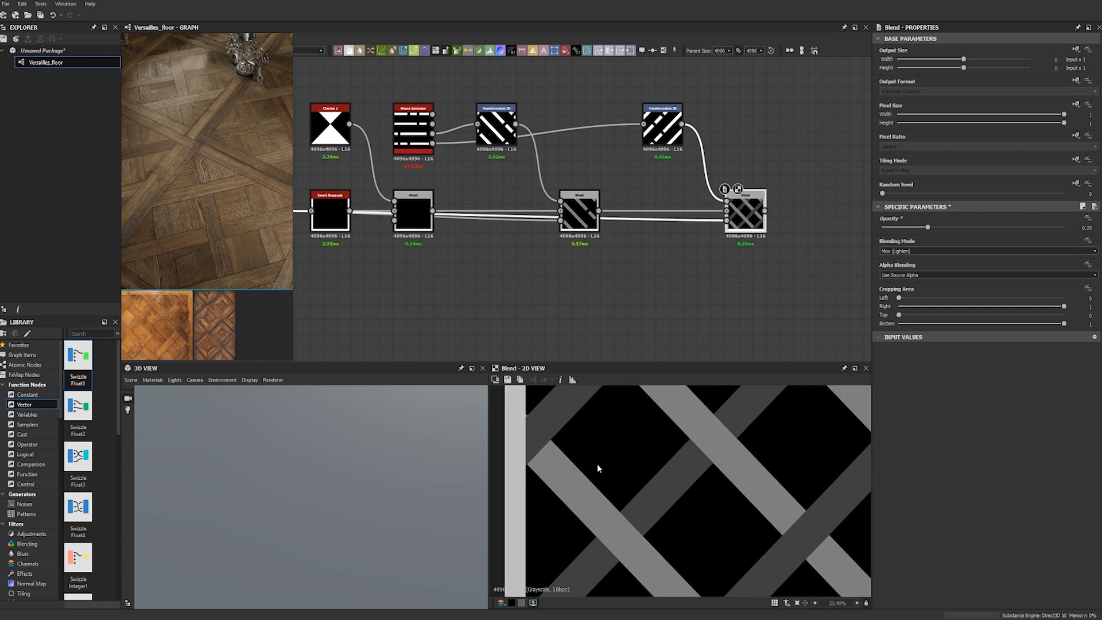
scroll(556, 448, down, 6)
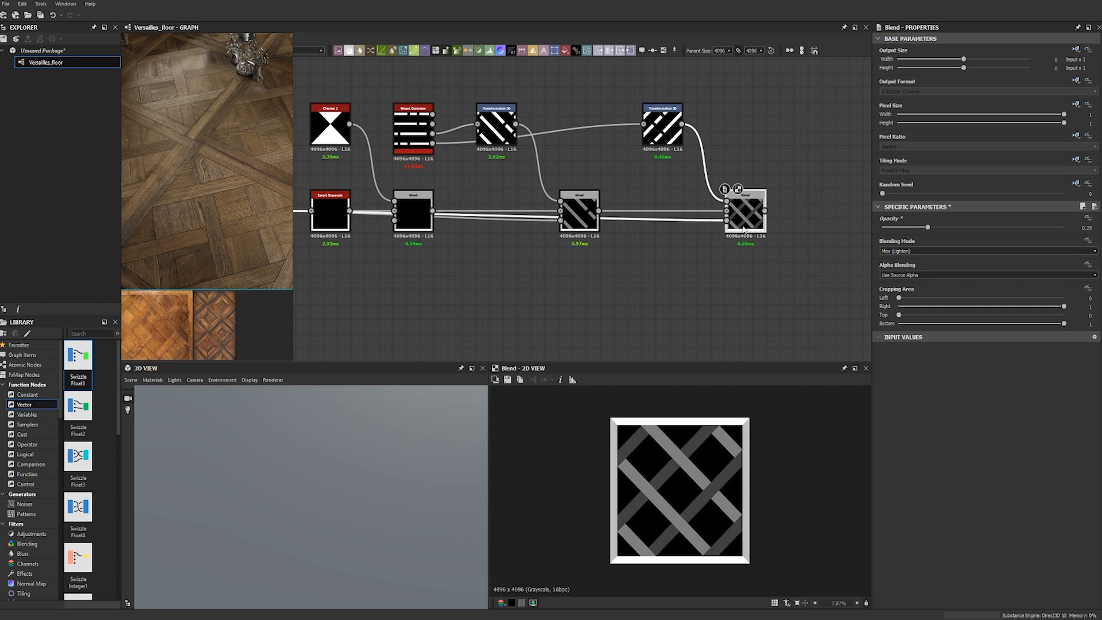
scroll(704, 484, up, 2)
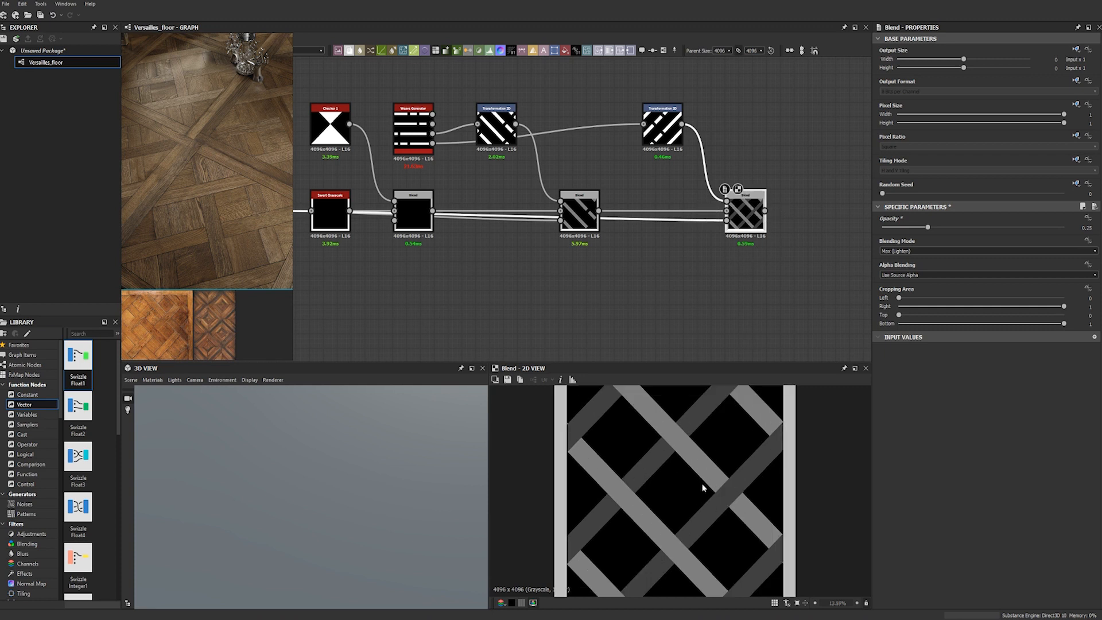
Add an Edge Detect node fed by the last Blend and set its Edge Roundness to 0.
middle_drag(729, 253, 681, 267)
click(749, 260)
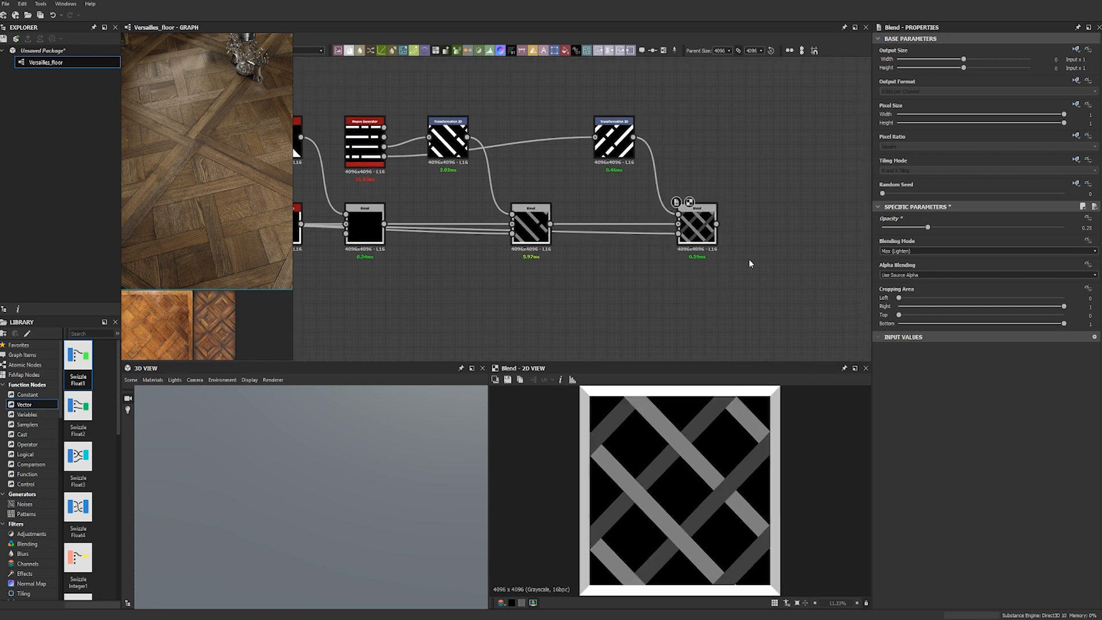
key(space)
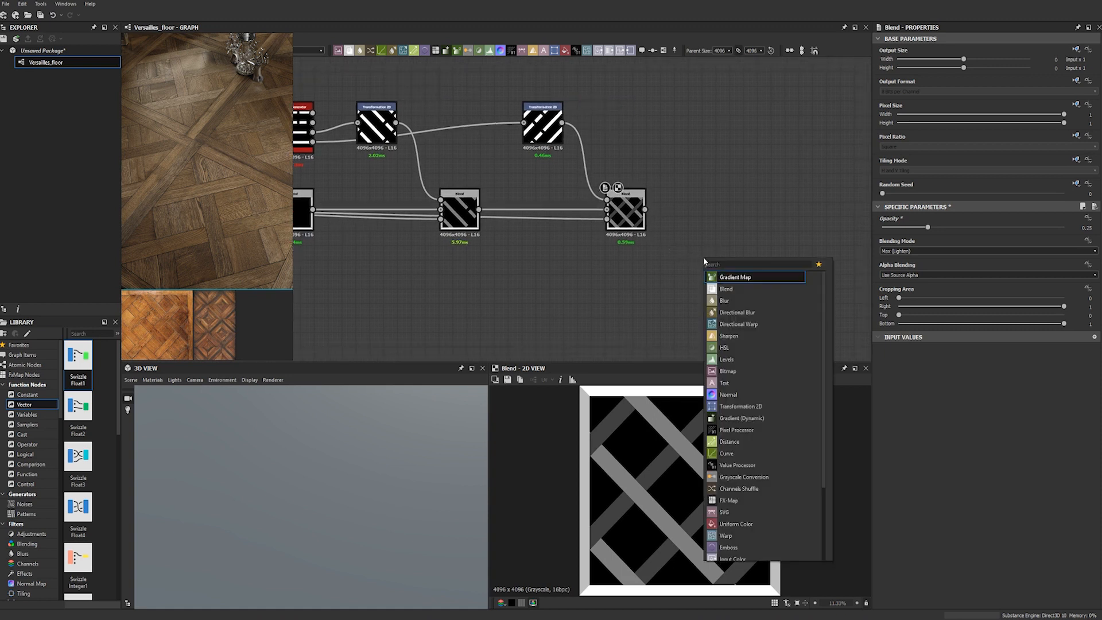
text(edge)
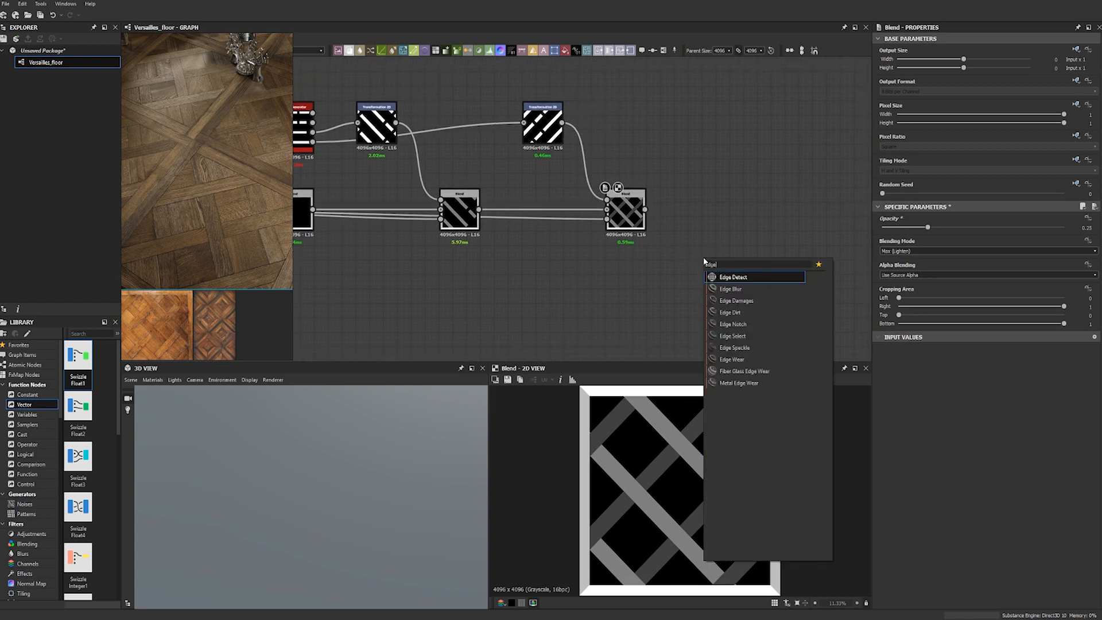
click(736, 275)
drag(711, 242, 711, 198)
drag(645, 209, 697, 211)
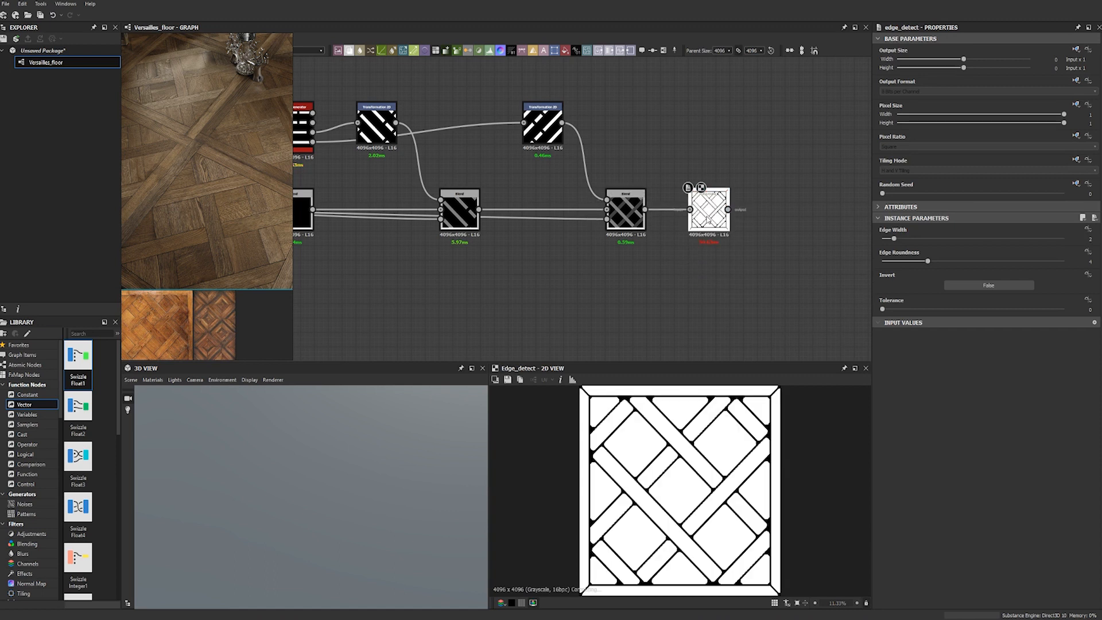
drag(914, 259, 868, 263)
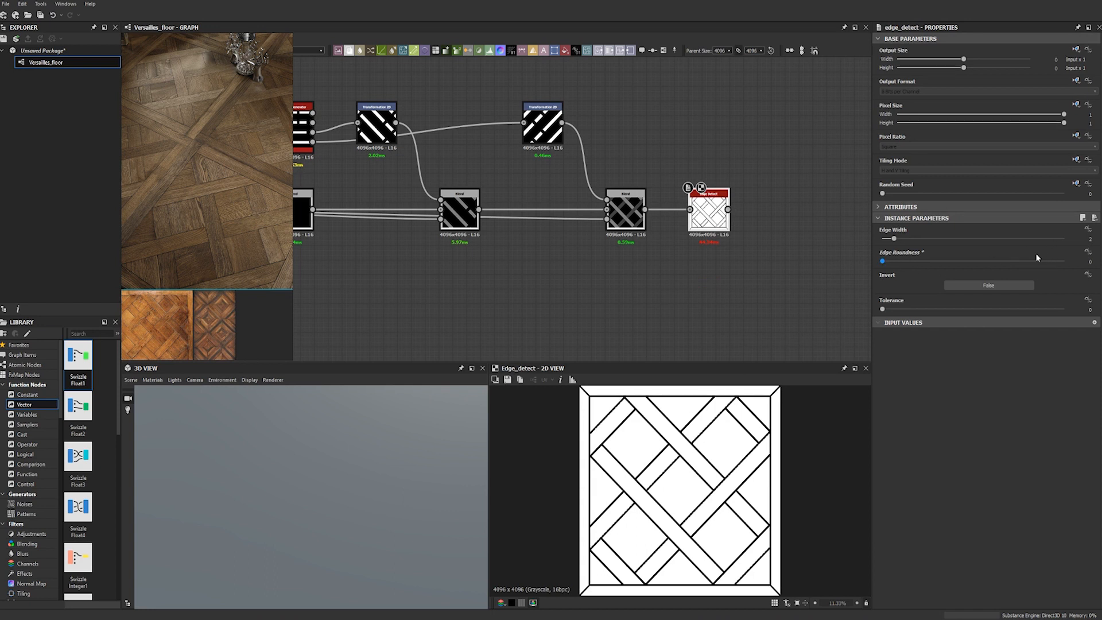
Set the Edge Detect node's Edge Width to 1.1 and inspect the thinned gaps between the planks.
double_click(1088, 238)
key(Return)
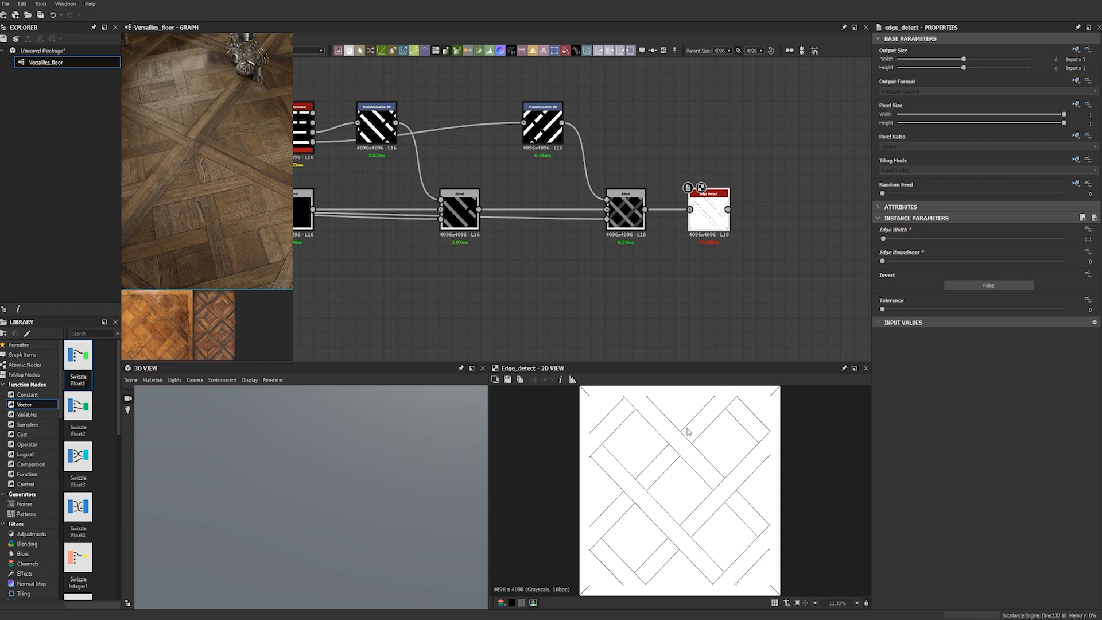
scroll(689, 431, up, 7)
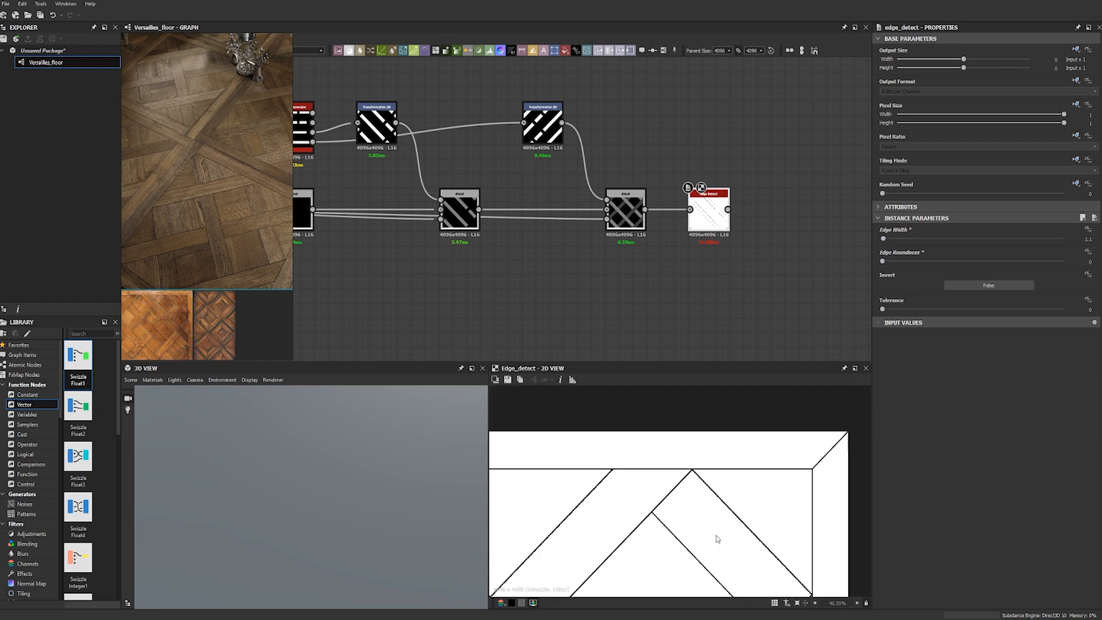
scroll(718, 539, down, 7)
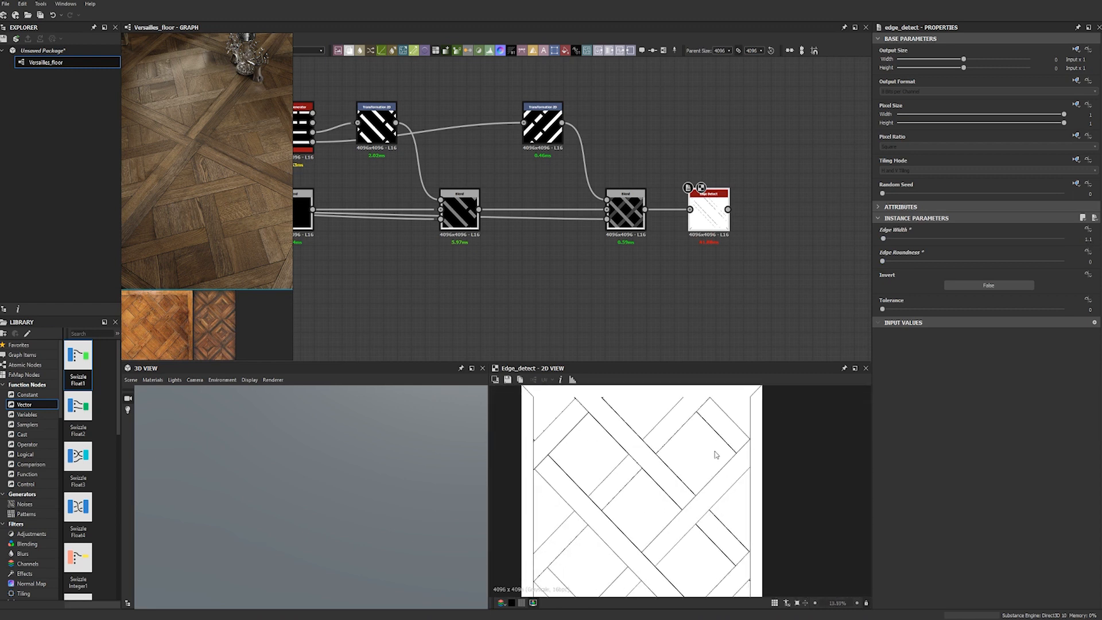
Add a Tile Sampler node fed by the Edge Detect output and set its Pattern to Pattern Input.
middle_drag(804, 209, 705, 214)
key(space)
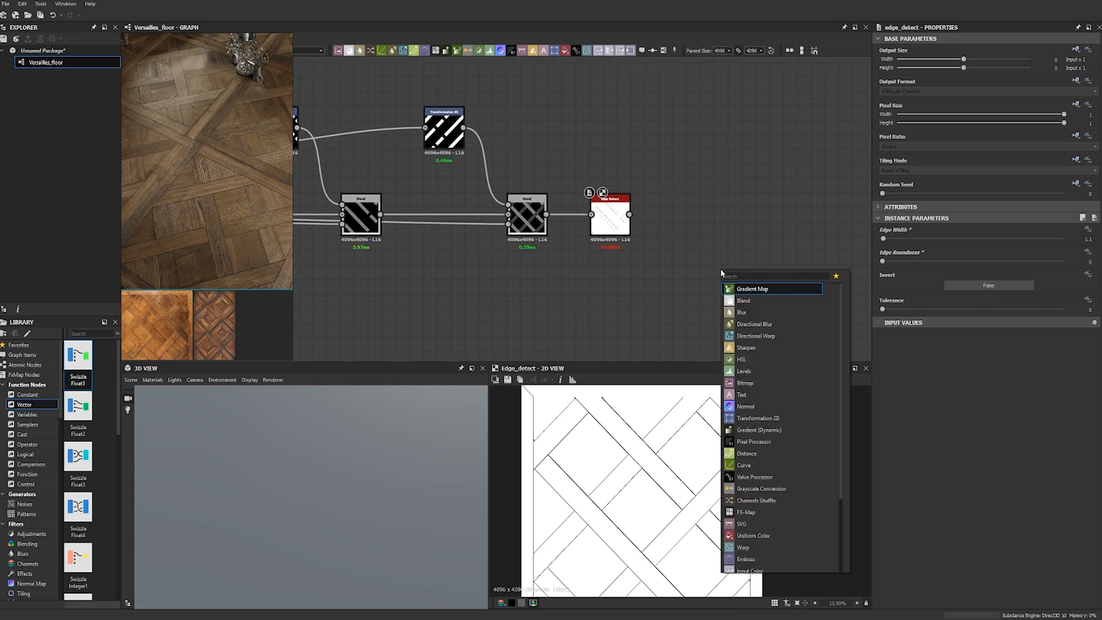
text(tile)
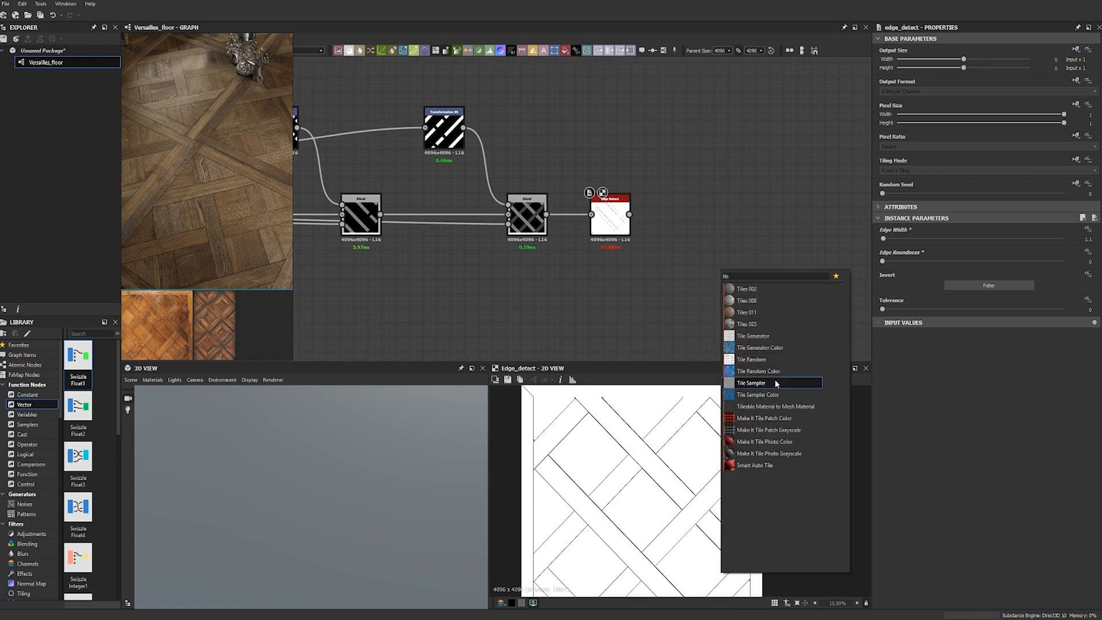
click(776, 383)
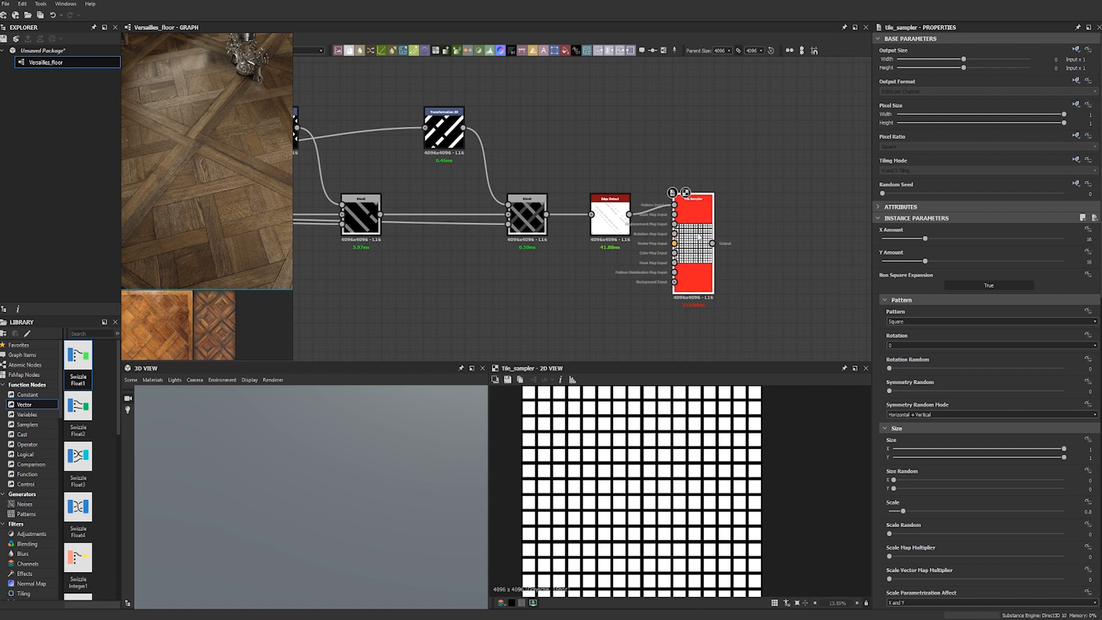
click(911, 322)
click(915, 336)
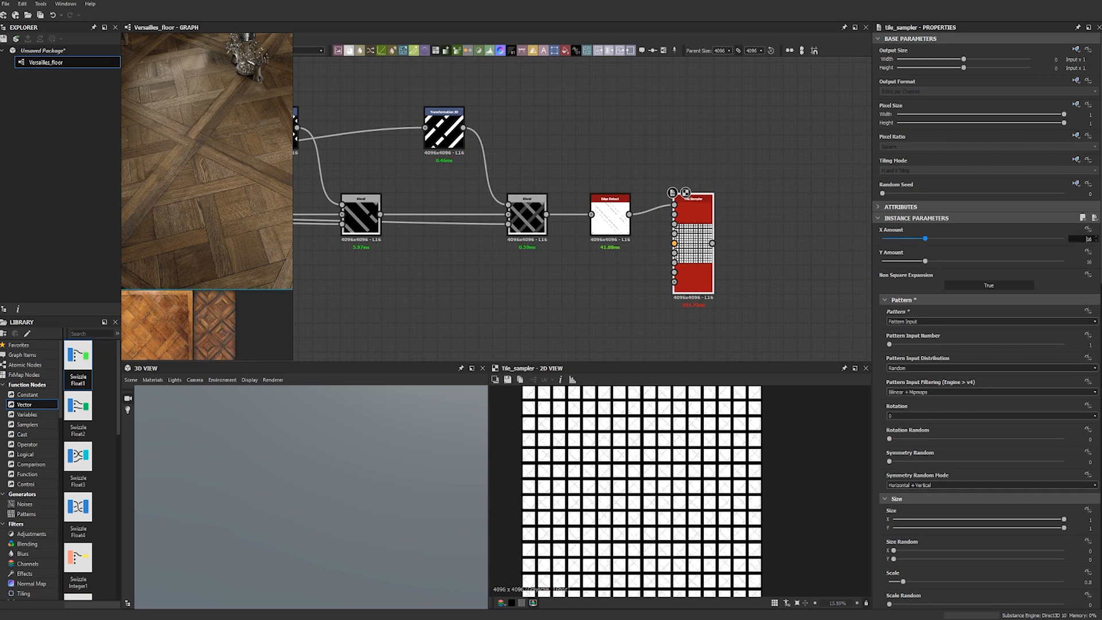
Set the Tile Sampler's X Amount and Y Amount to 3.
text(3)
key(Tab)
text(3)
key(Return)
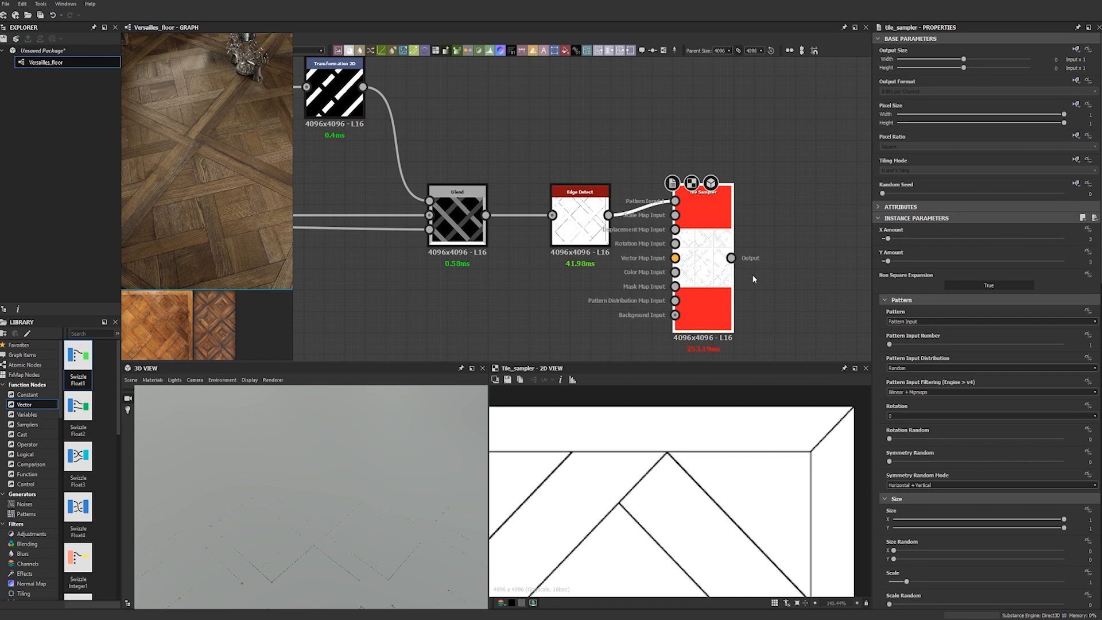
Set the Tile Sampler's Scale to 0.9985, checking the seam thickness where the tiles meet.
scroll(1035, 500, down, 1)
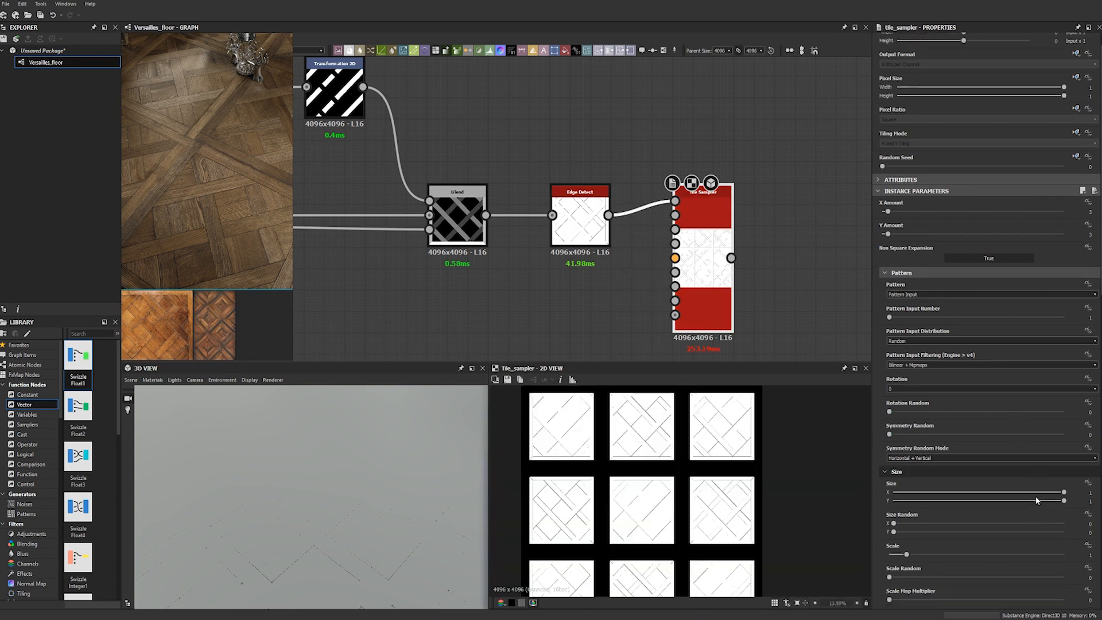
double_click(1089, 554)
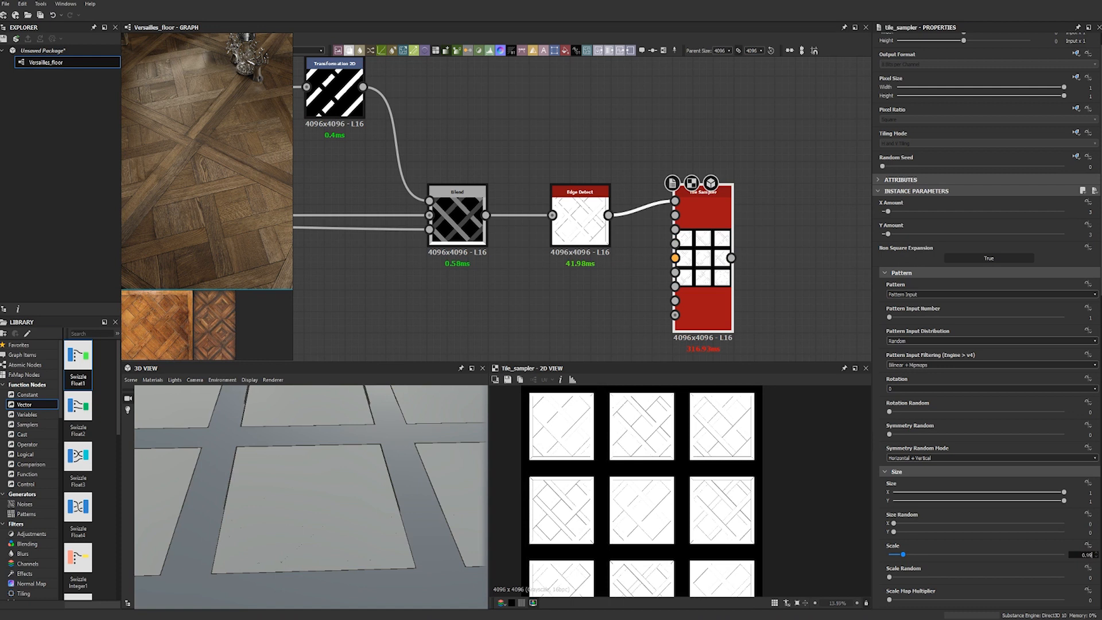
key(Return)
scroll(692, 495, up, 5)
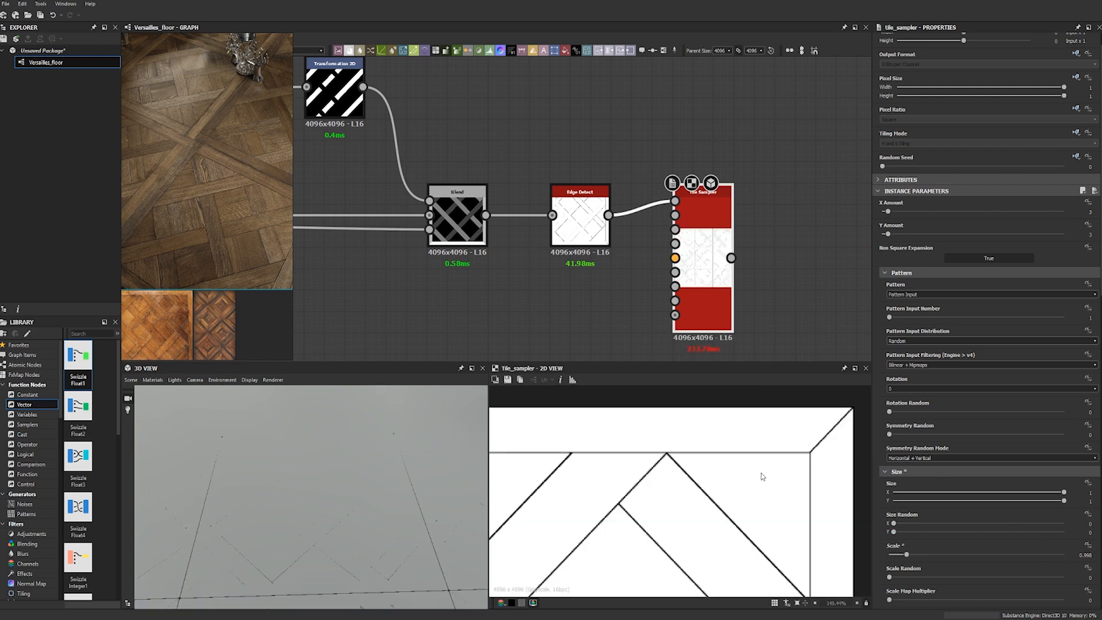
scroll(691, 495, up, 6)
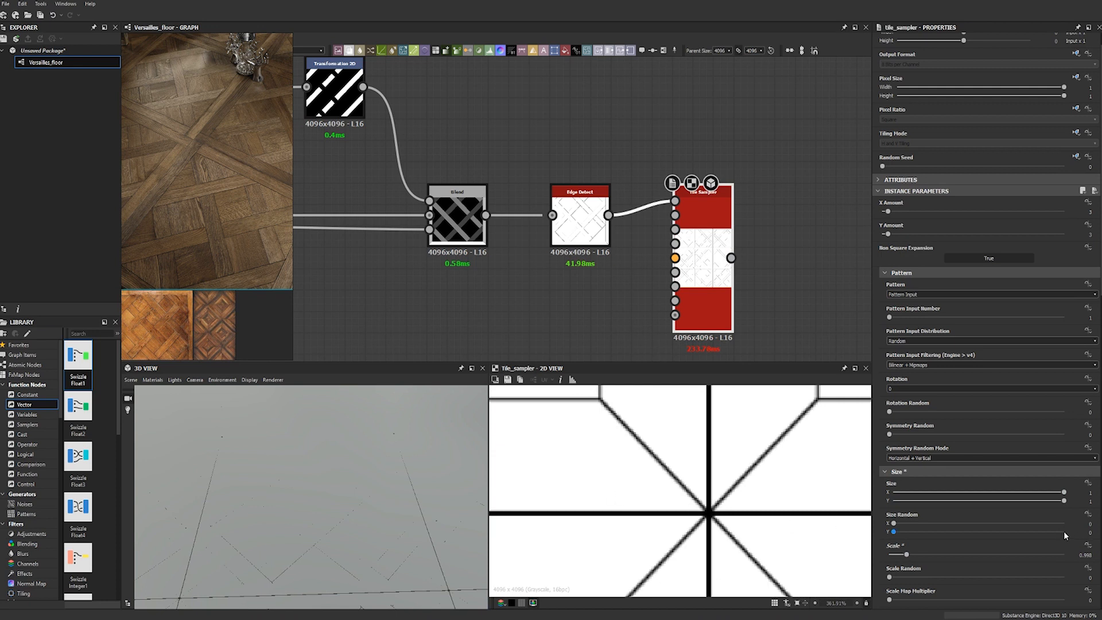
click(1086, 555)
key(Return)
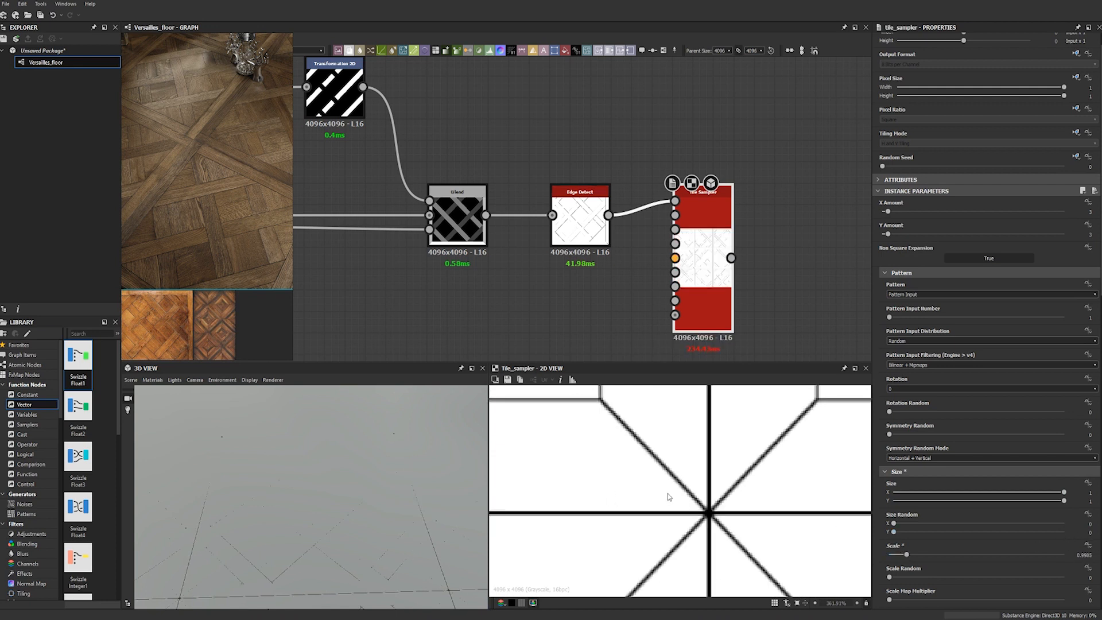
scroll(668, 497, down, 5)
Add a Flood Fill node fed by the Tile Sampler and place it above and beyond the sampler.
middle_drag(793, 235, 597, 211)
scroll(596, 211, down, 3)
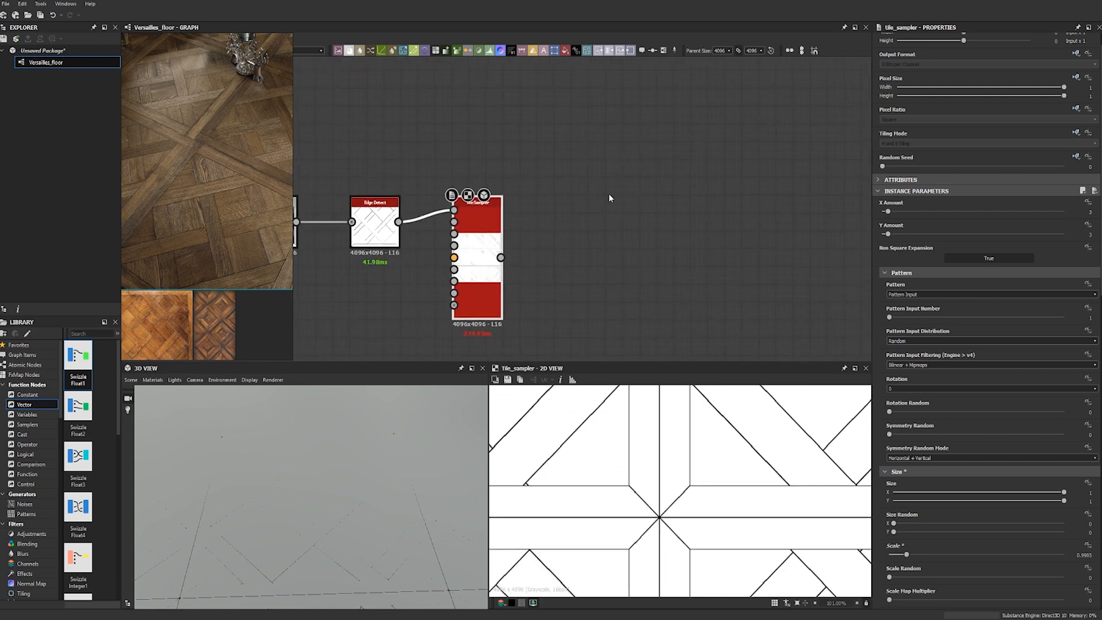
key(space)
text(flood)
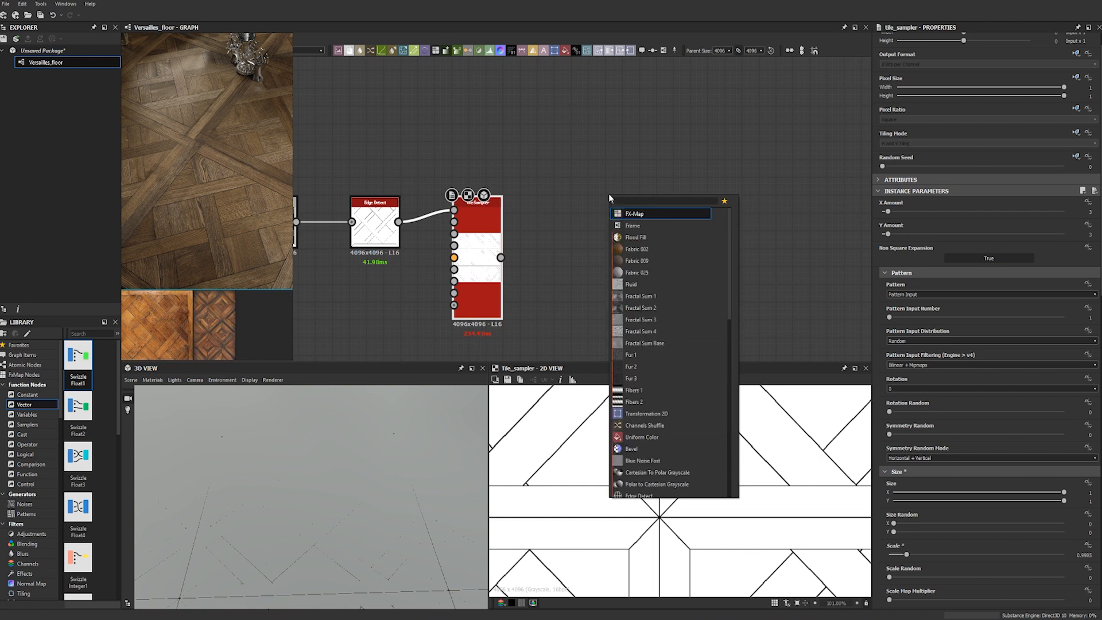
click(635, 214)
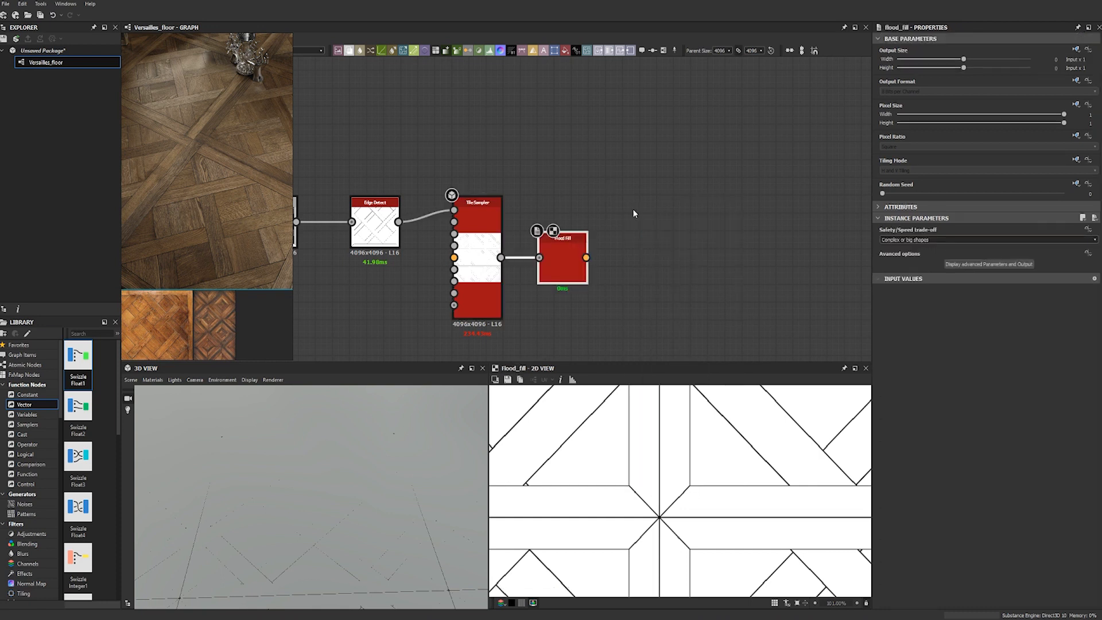
drag(568, 257, 602, 148)
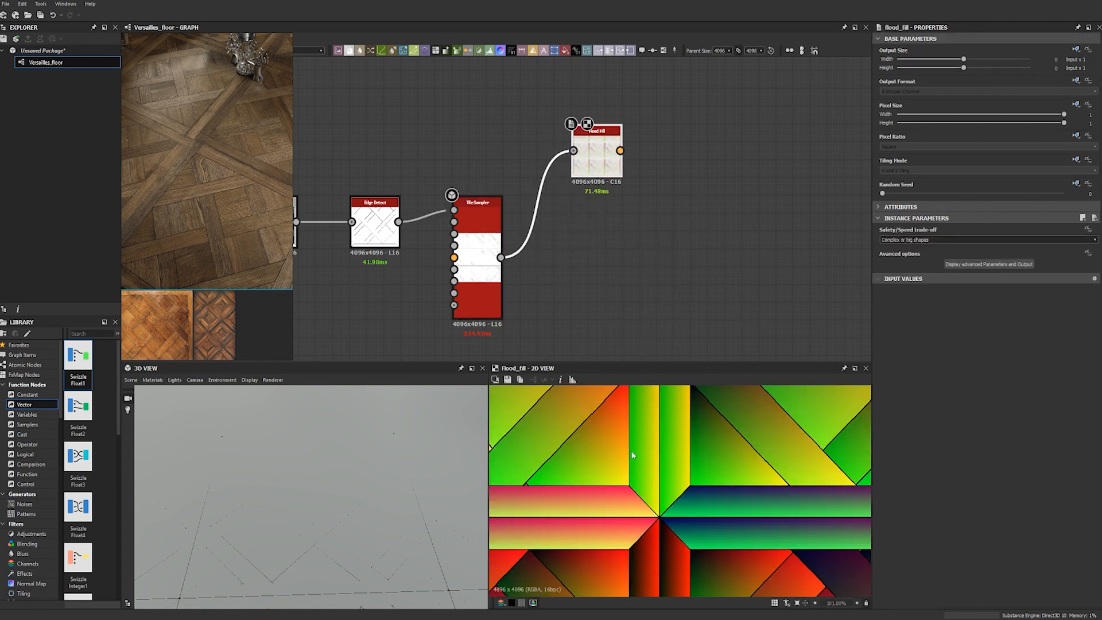
Examine the Flood Fill result across the tiles and compare it with the seams in the Tile Sampler's output.
scroll(607, 465, down, 3)
middle_drag(518, 428, 709, 503)
drag(618, 172, 601, 137)
scroll(734, 478, down, 6)
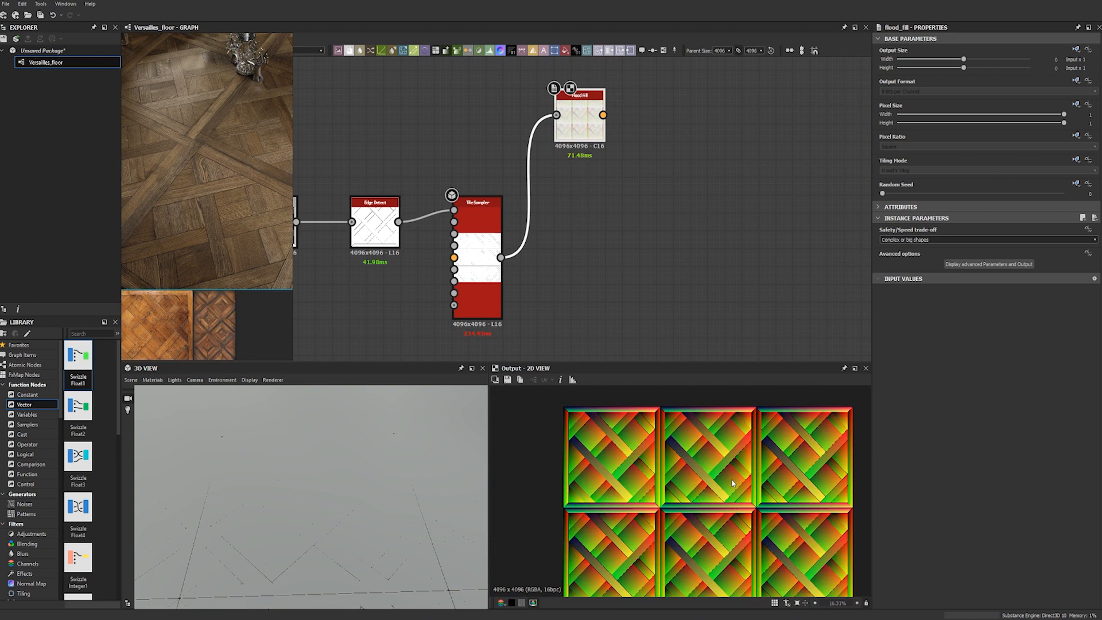
double_click(491, 298)
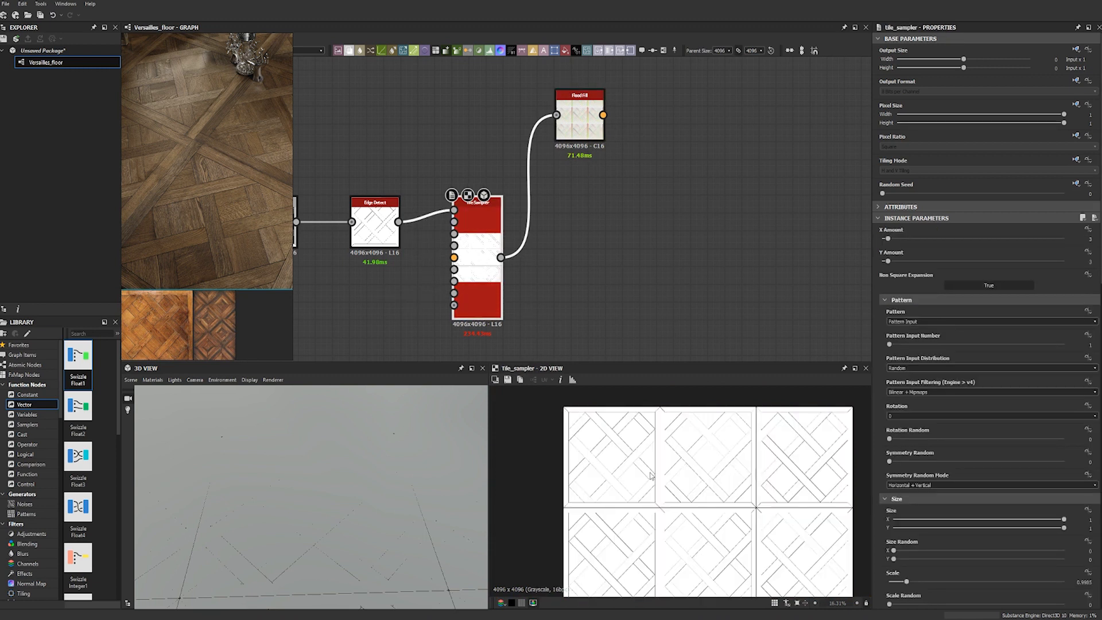
scroll(624, 450, up, 6)
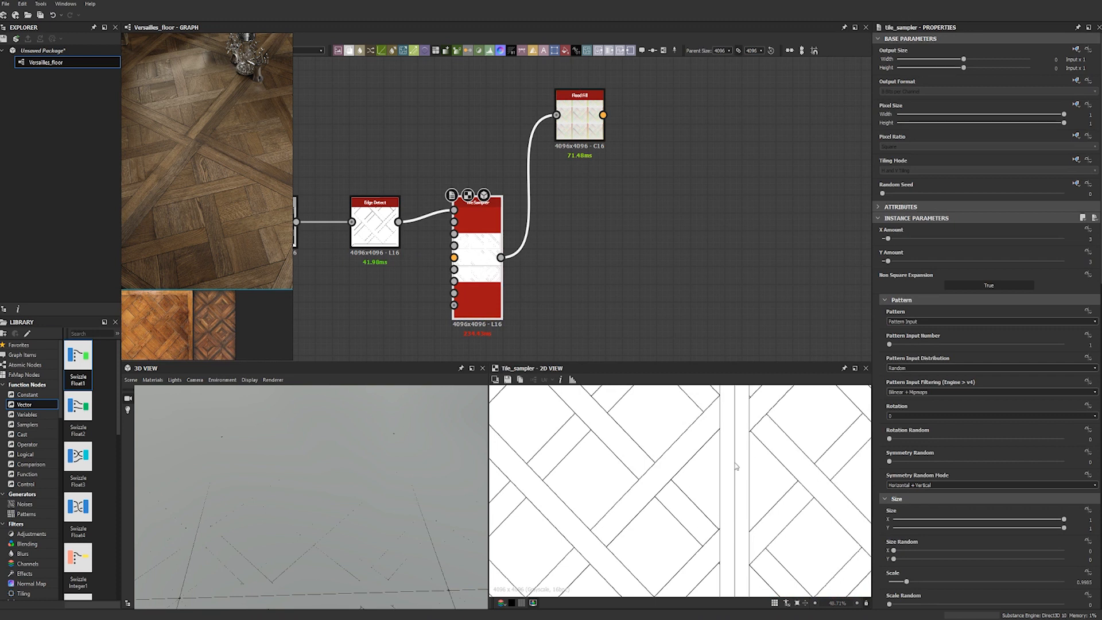
scroll(746, 519, down, 2)
scroll(749, 505, up, 3)
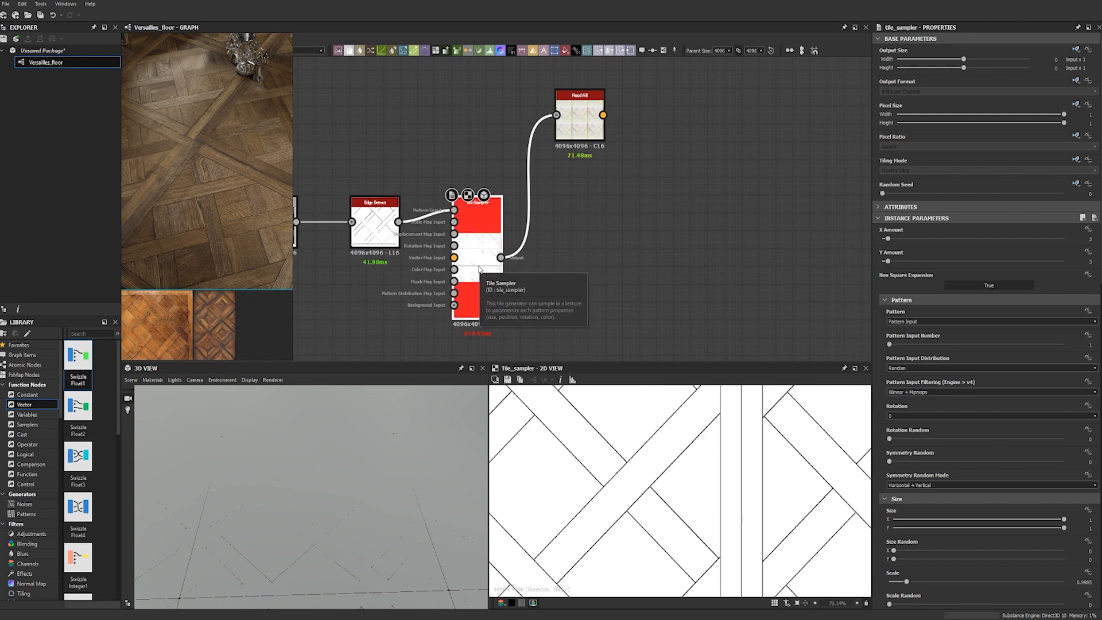
Add a Flood Fill to Grayscale node, place it beyond the Flood Fill node, and feed it from the Flood Fill output.
drag(576, 229, 628, 177)
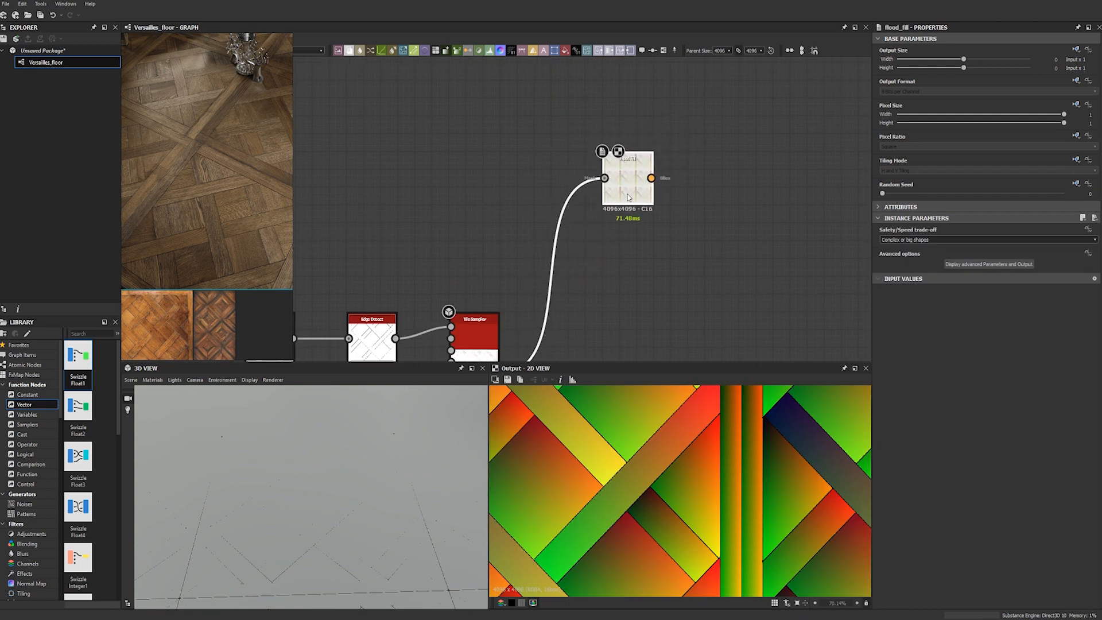
key(space)
text(flood)
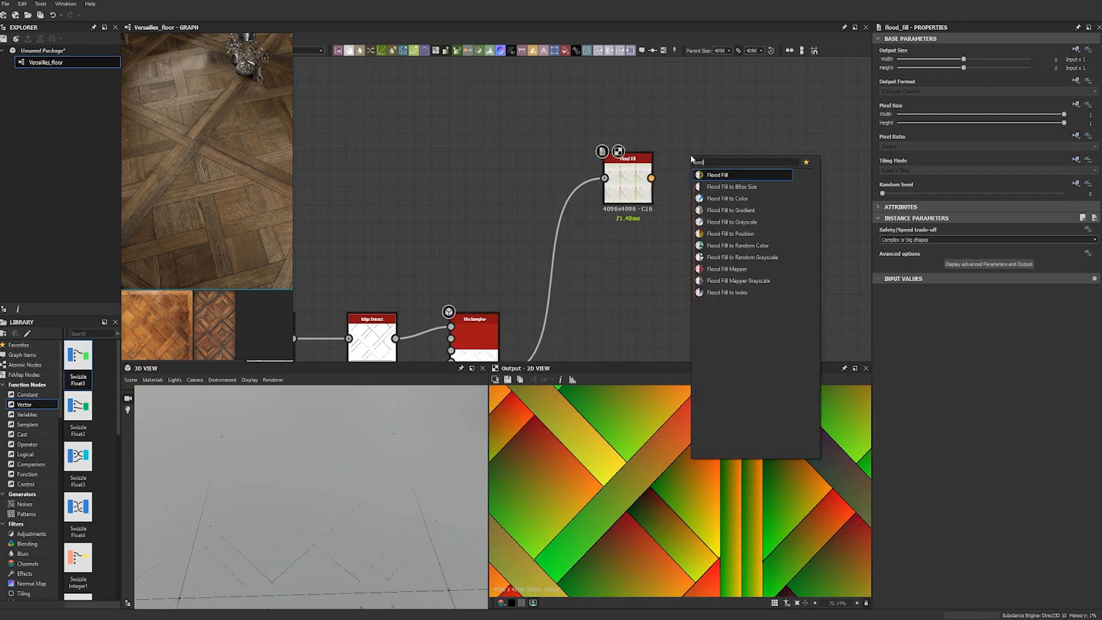
click(756, 220)
drag(675, 146, 717, 277)
drag(651, 179, 669, 217)
click(666, 253)
middle_drag(666, 255, 687, 192)
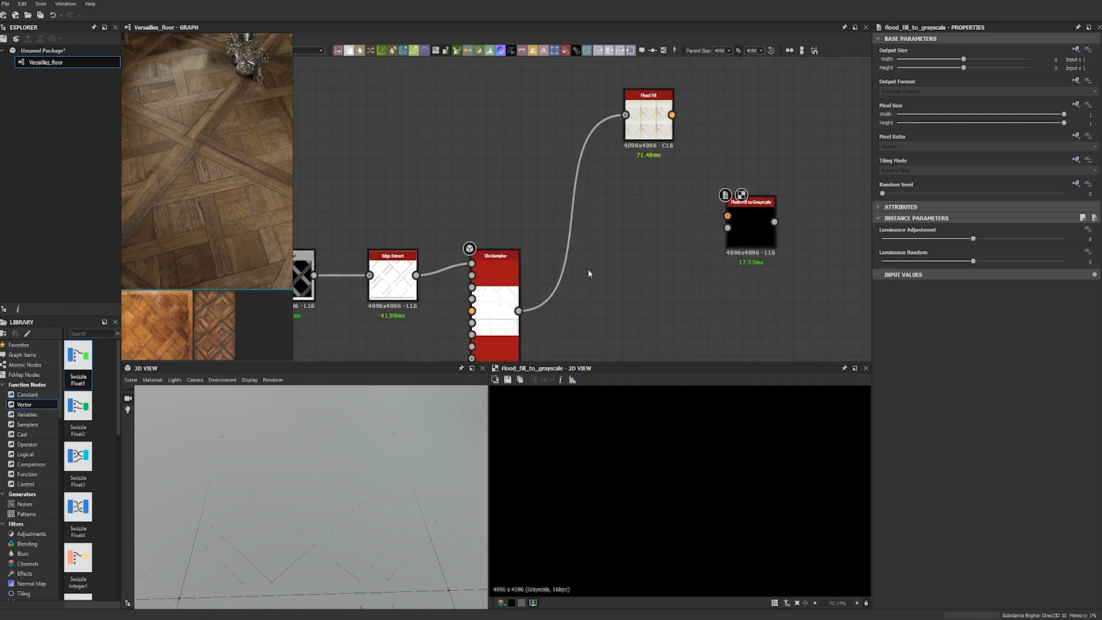
double_click(498, 298)
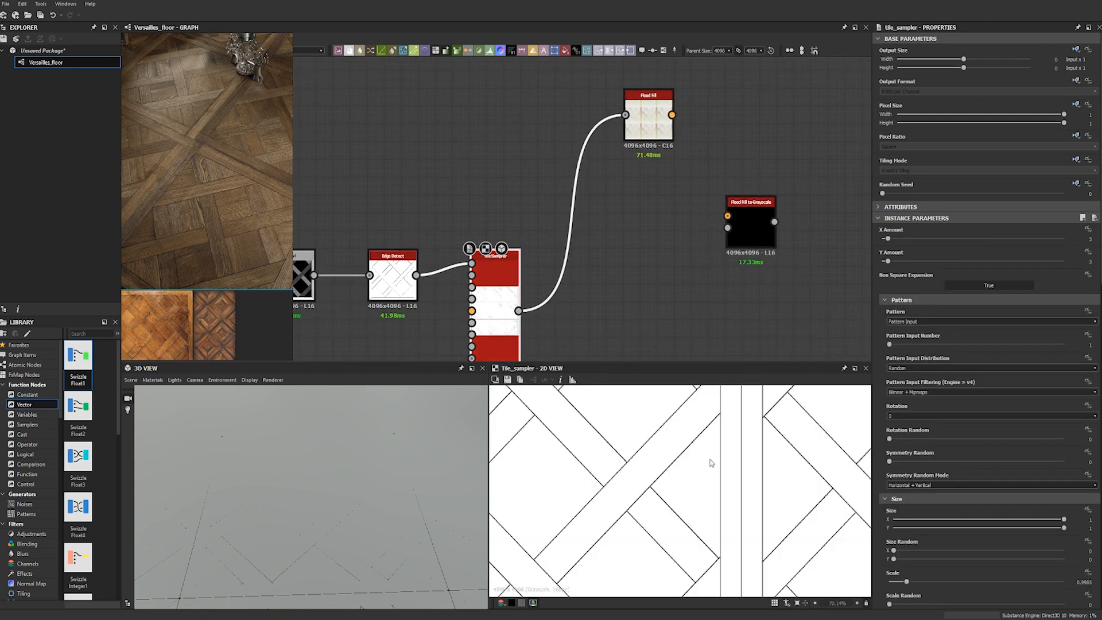
drag(673, 114, 727, 216)
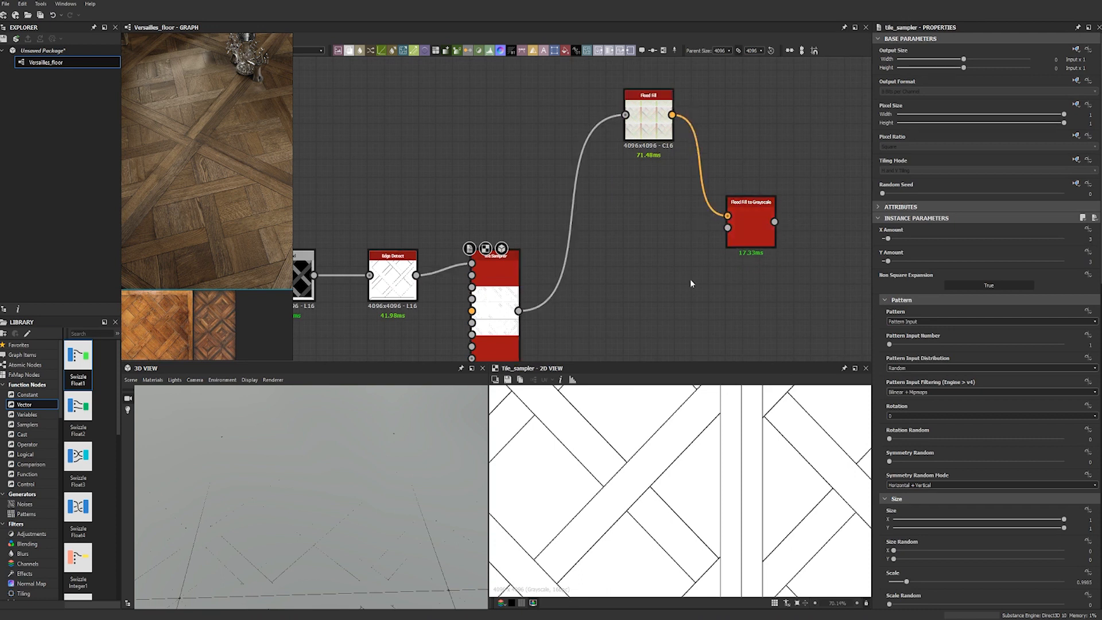
Add a Clouds 3 noise and connect it to the Grayscale Input of the Flood Fill to Grayscale node.
key(space)
text(cloud)
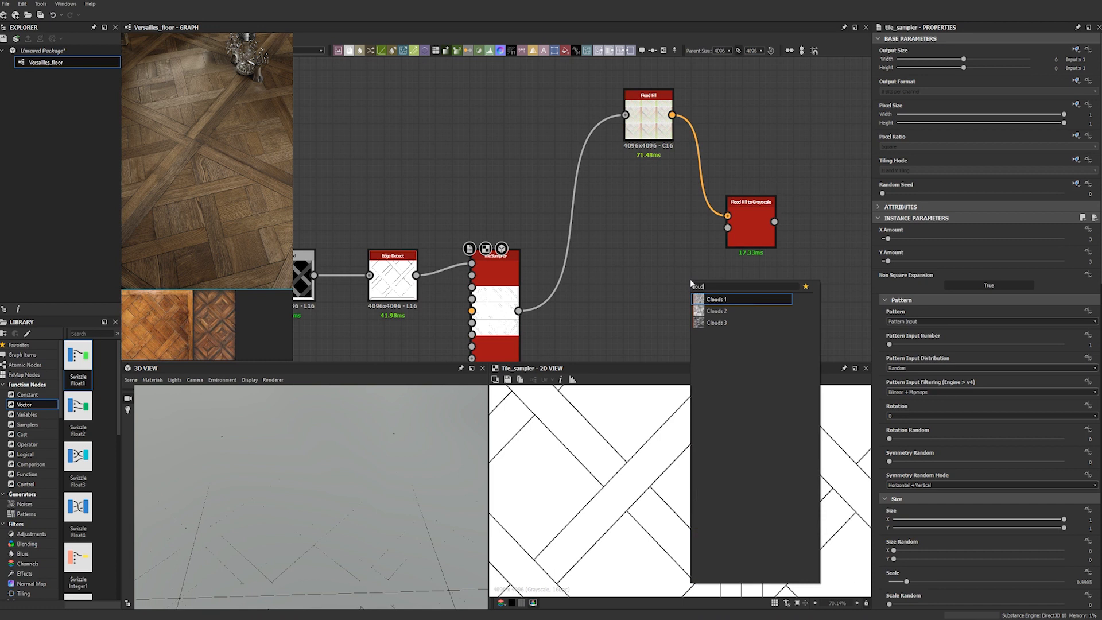
click(735, 322)
drag(688, 284, 728, 229)
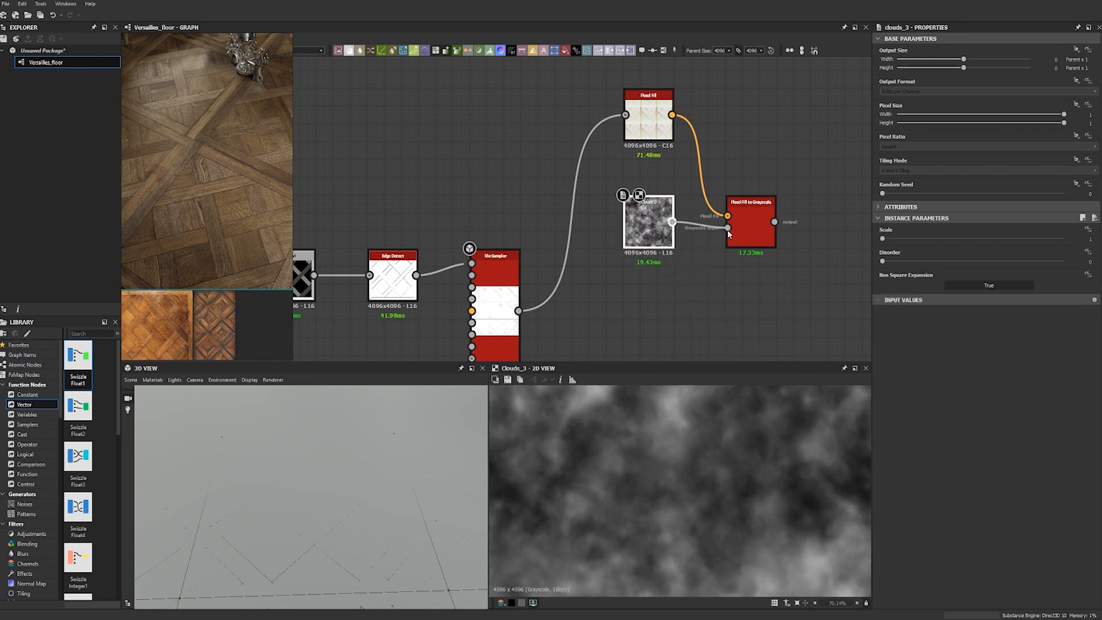
Compare the plank shades from Flood Fill to Grayscale with the Clouds 3 noise in the 2D view.
click(746, 227)
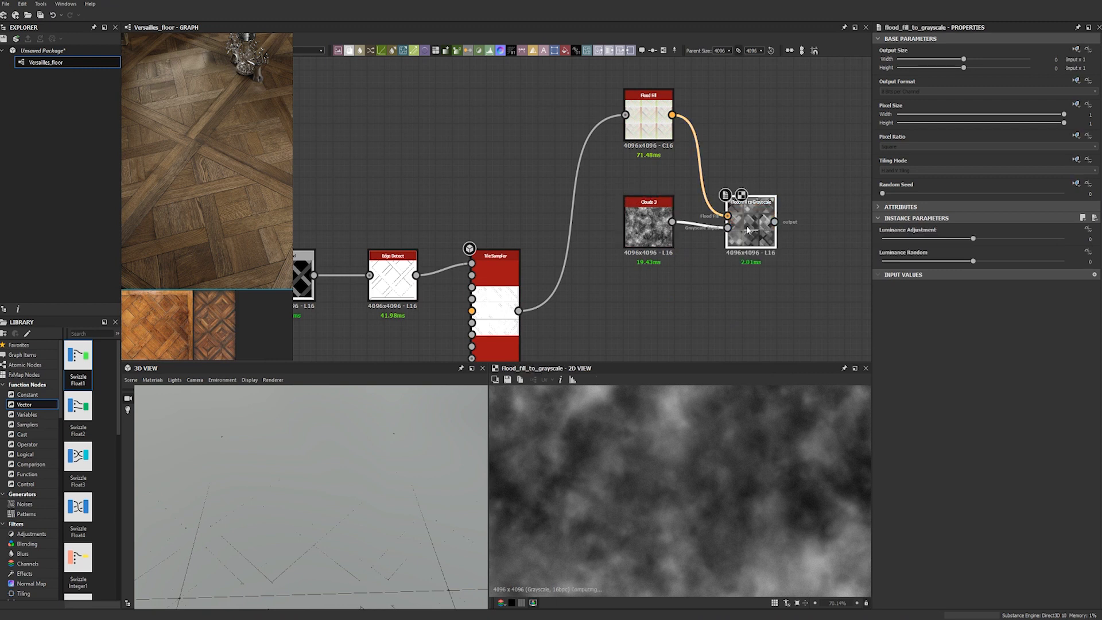
scroll(635, 530, down, 6)
middle_drag(595, 391, 637, 484)
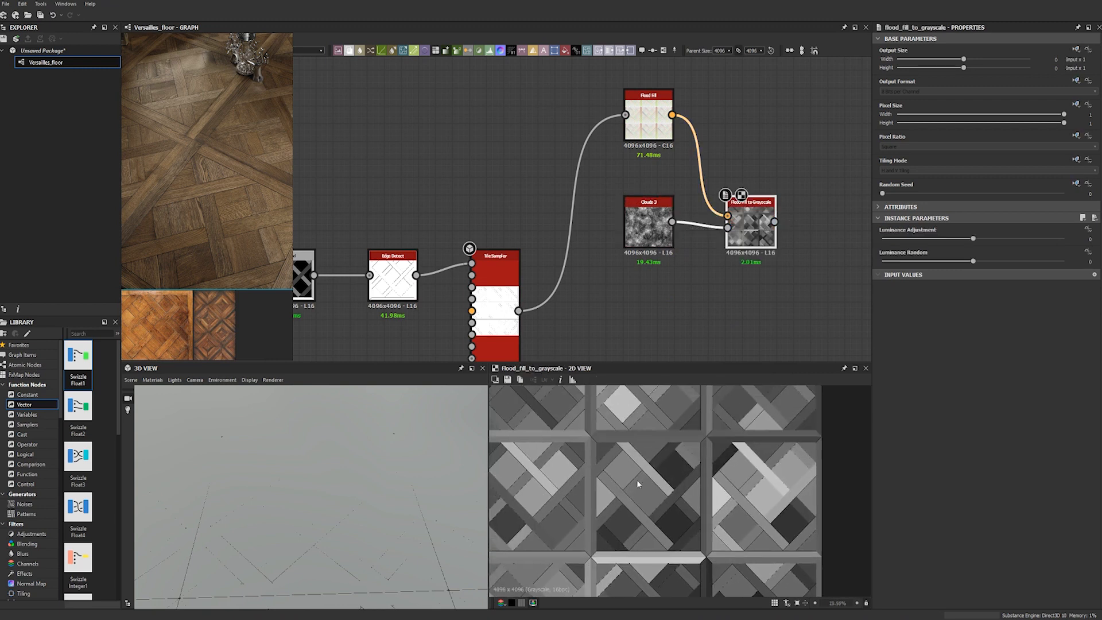
scroll(636, 480, up, 8)
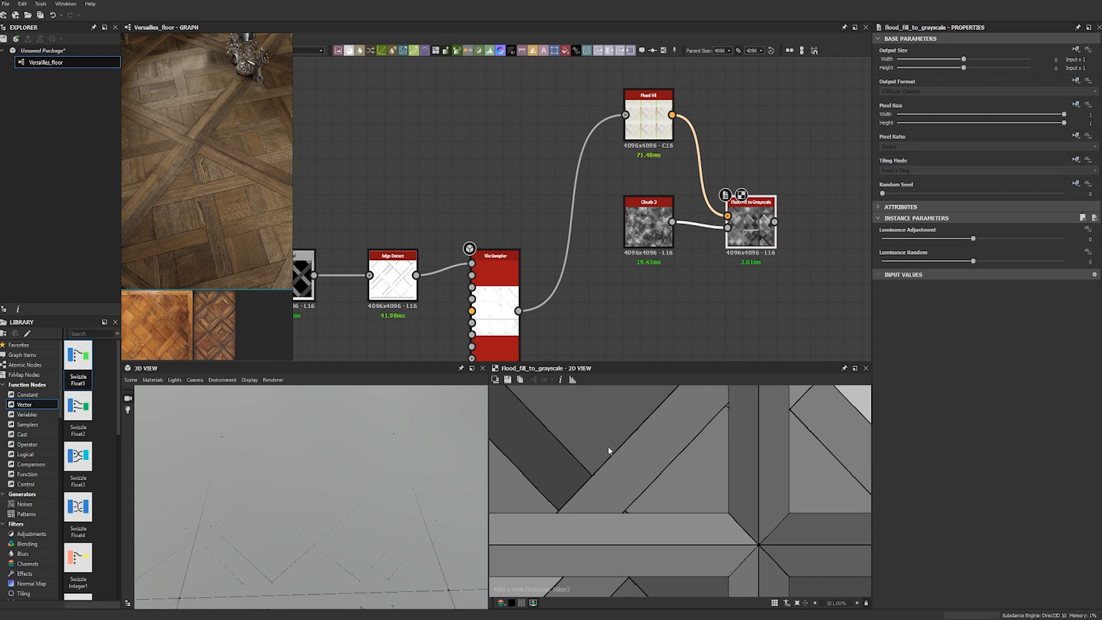
click(649, 230)
scroll(653, 518, down, 8)
middle_drag(653, 518, 624, 431)
scroll(748, 518, down, 2)
key(f)
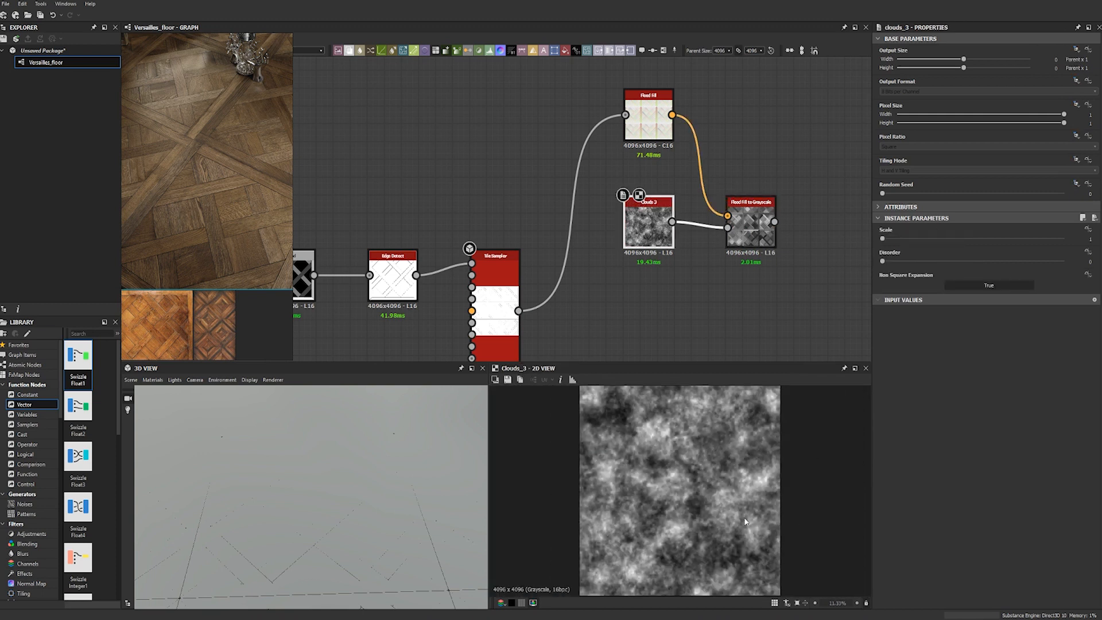
click(752, 230)
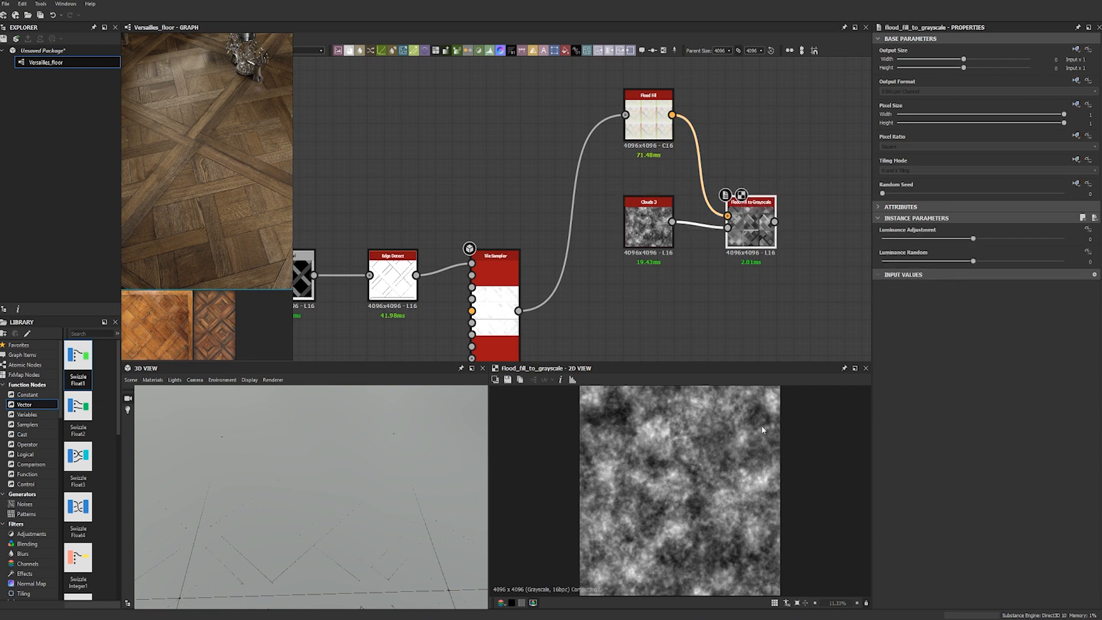
click(649, 227)
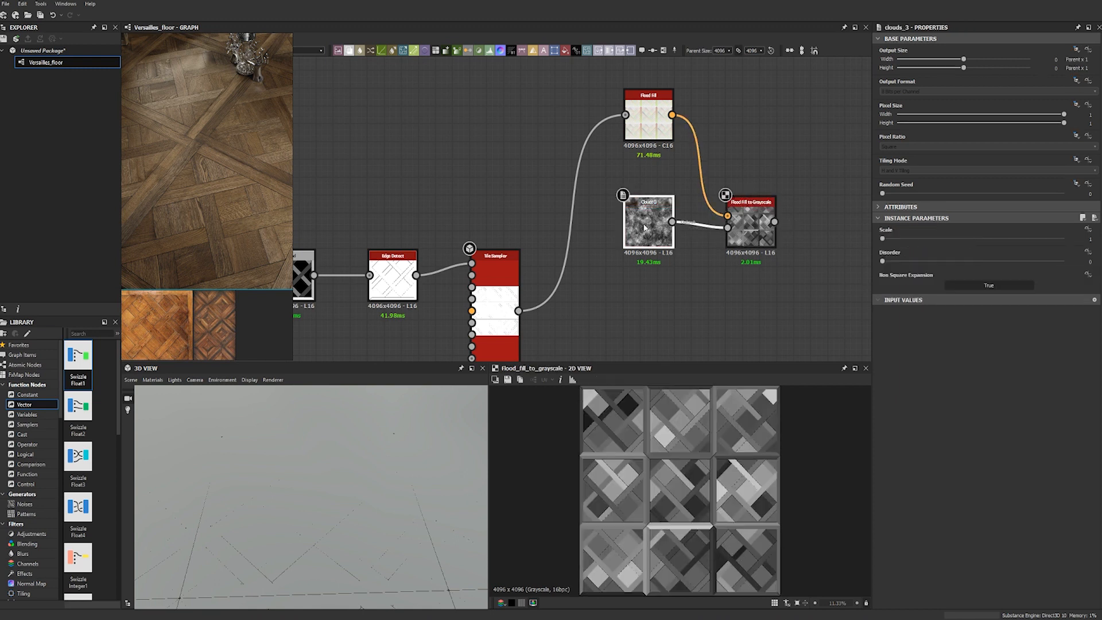
double_click(745, 218)
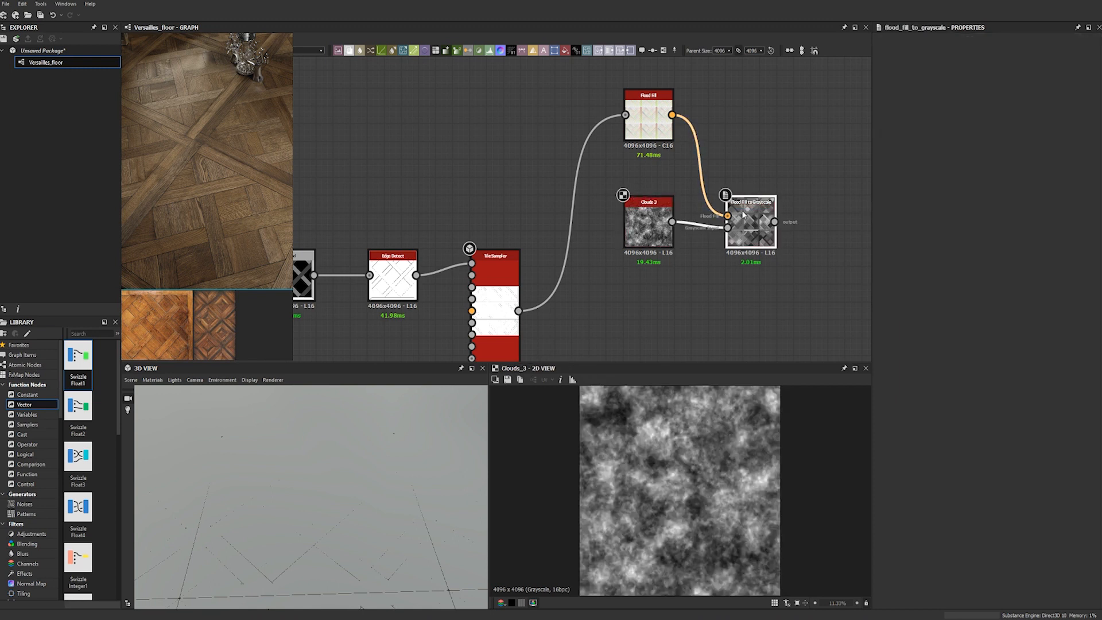
Inspect the Flood Fill to Grayscale output at close range, examining the seams between the planks.
click(649, 227)
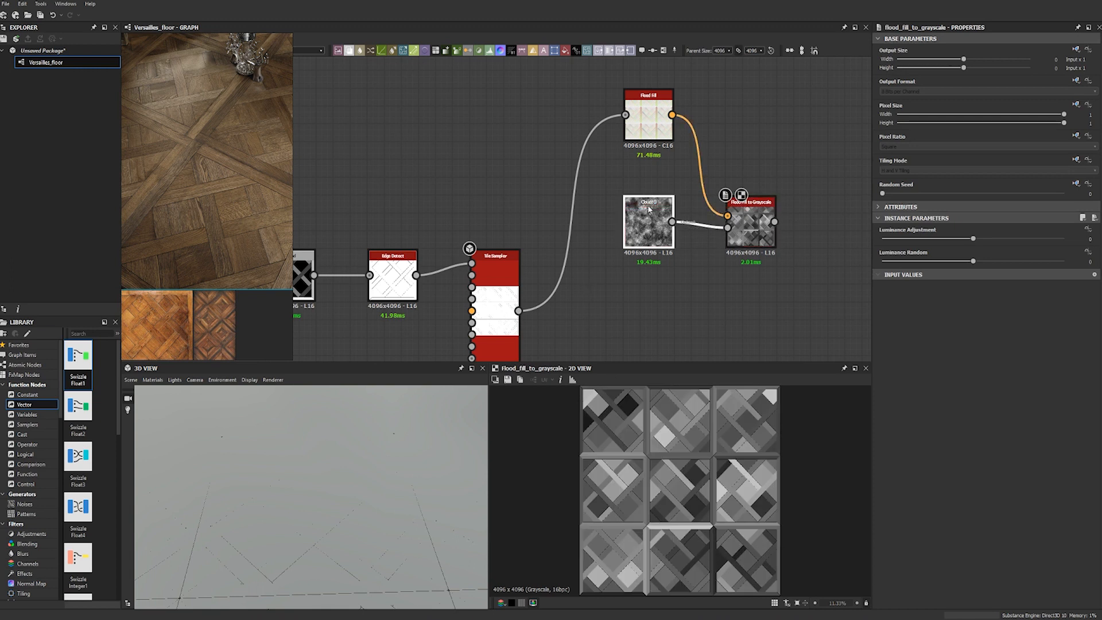
double_click(744, 241)
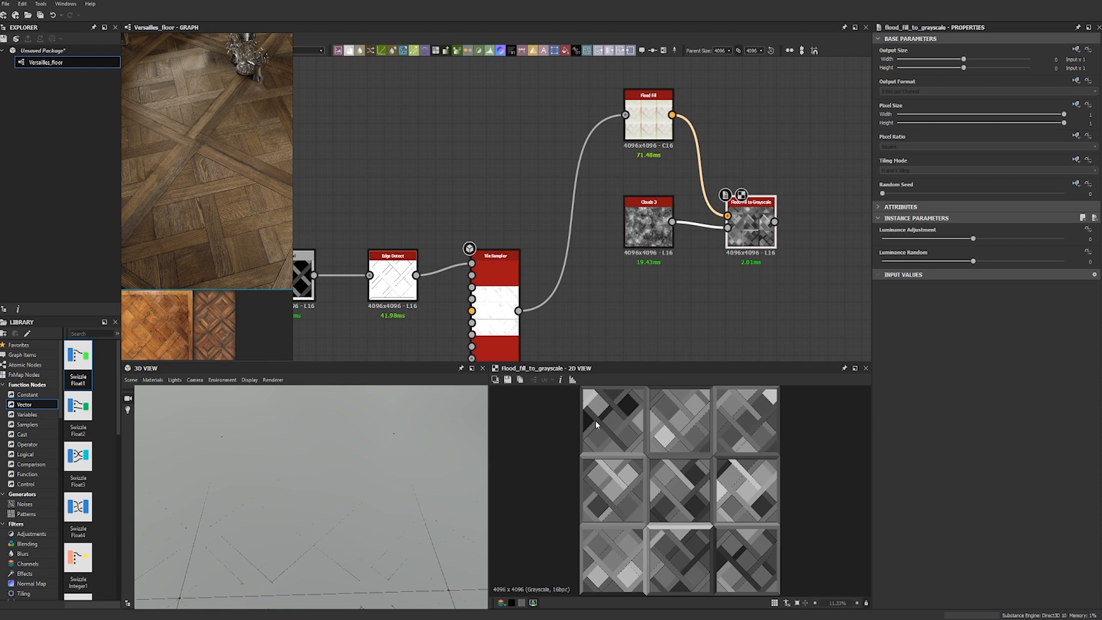
middle_drag(764, 253, 708, 304)
scroll(696, 468, up, 6)
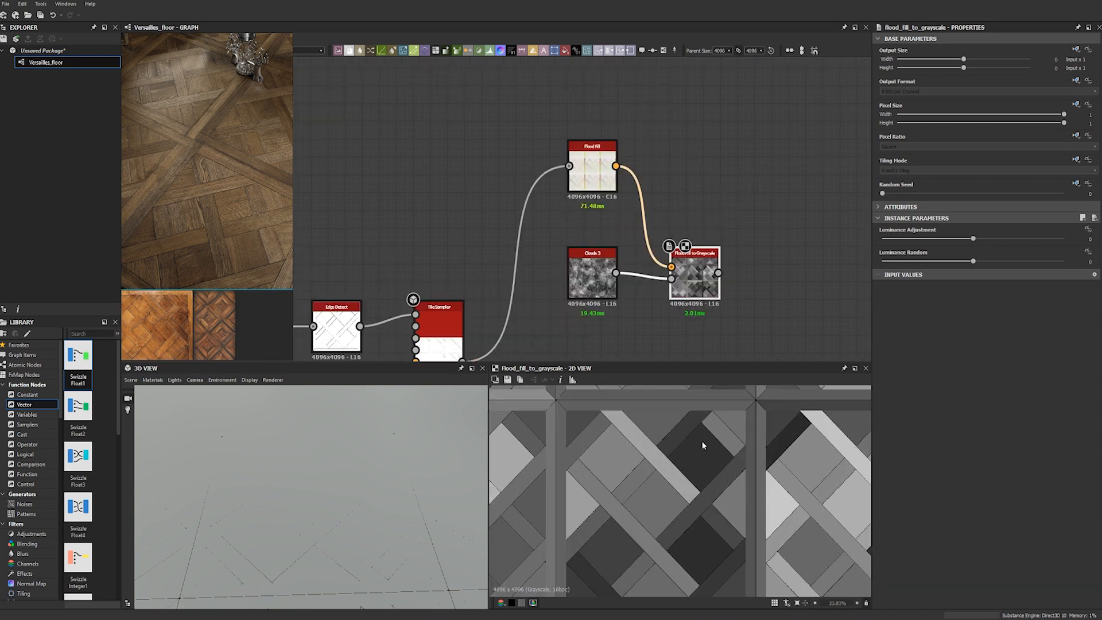
scroll(703, 444, up, 6)
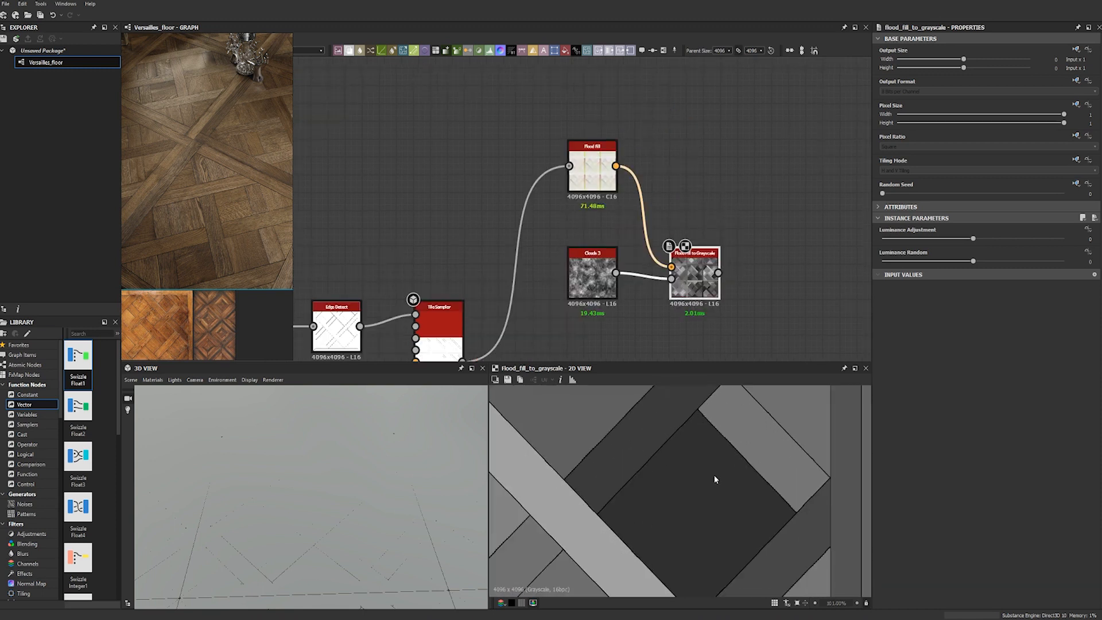
Add a Distance node, place it well beyond Flood Fill to Grayscale, and feed its Source Input from that node's output.
middle_drag(768, 248, 666, 201)
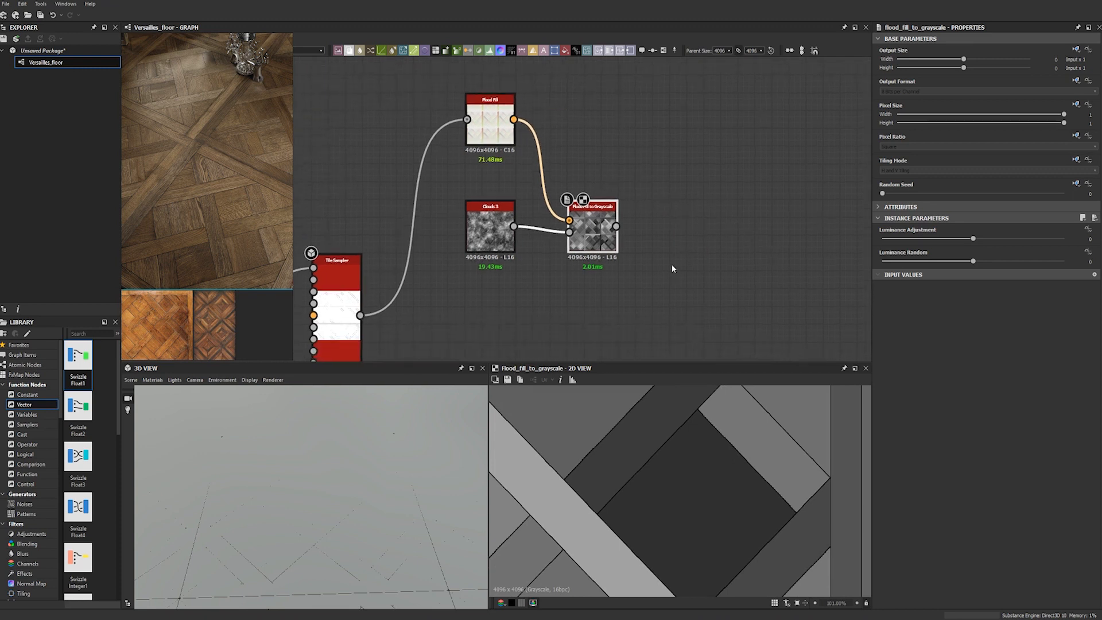
key(space)
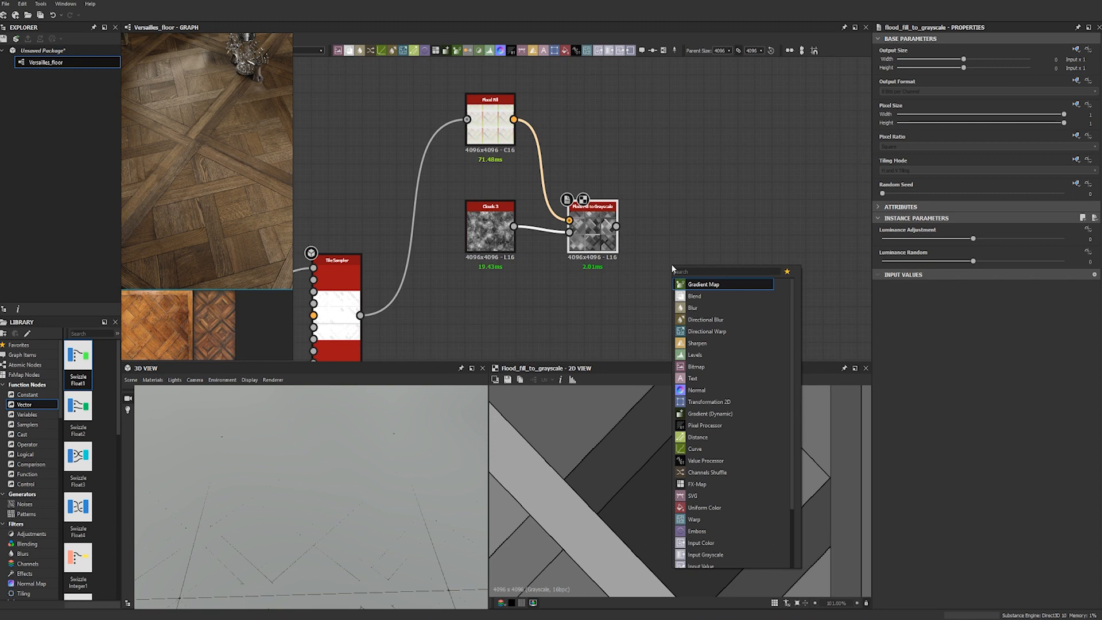
text(dista)
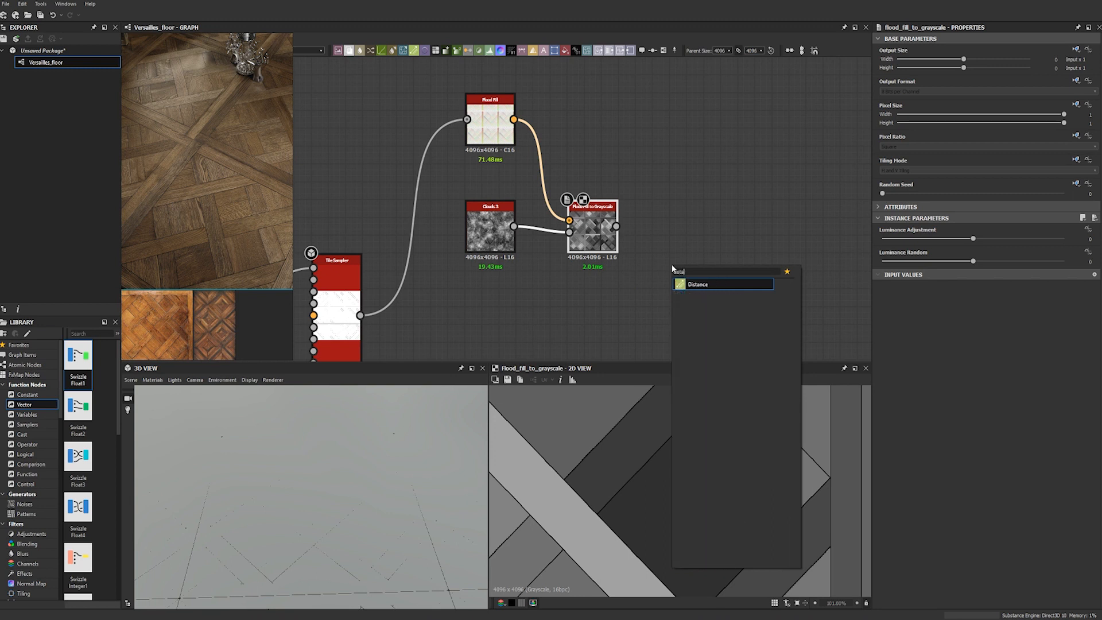
click(703, 286)
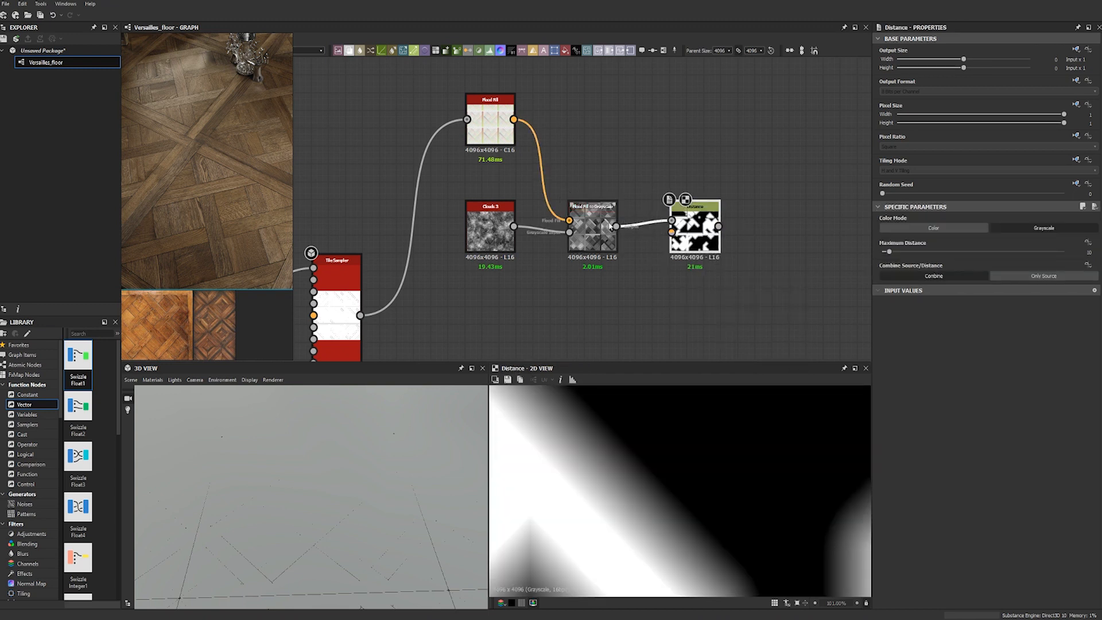
drag(632, 227, 796, 244)
Add a Levels node below the main chain and connect the Flood Fill to Grayscale output to it.
key(space)
text(levels)
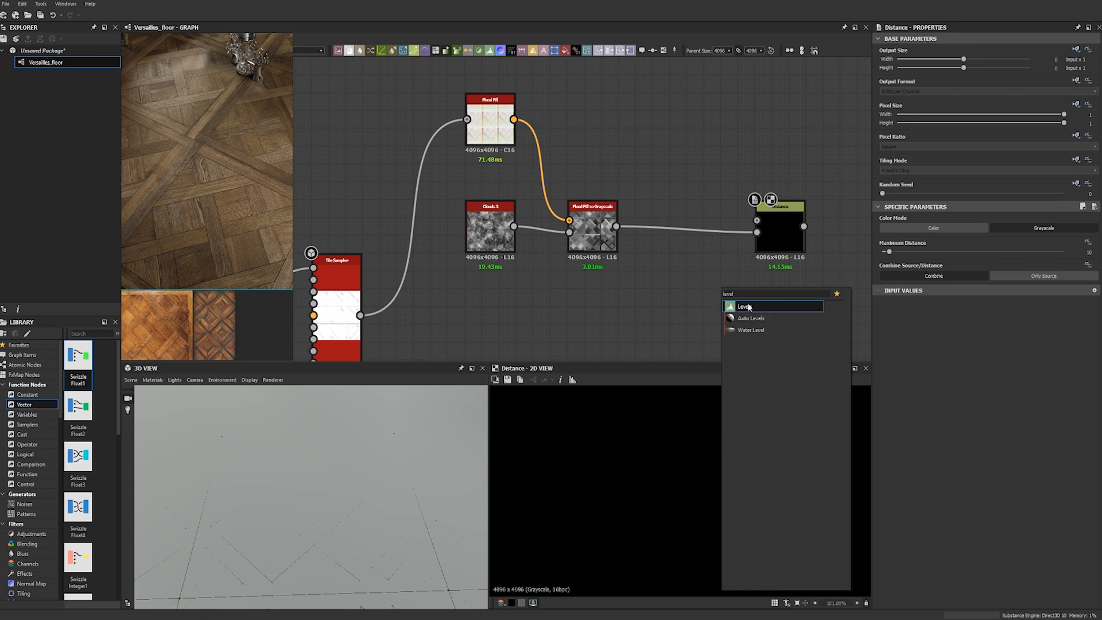
key(Return)
drag(728, 292, 694, 346)
middle_drag(716, 291, 698, 231)
drag(598, 165, 660, 278)
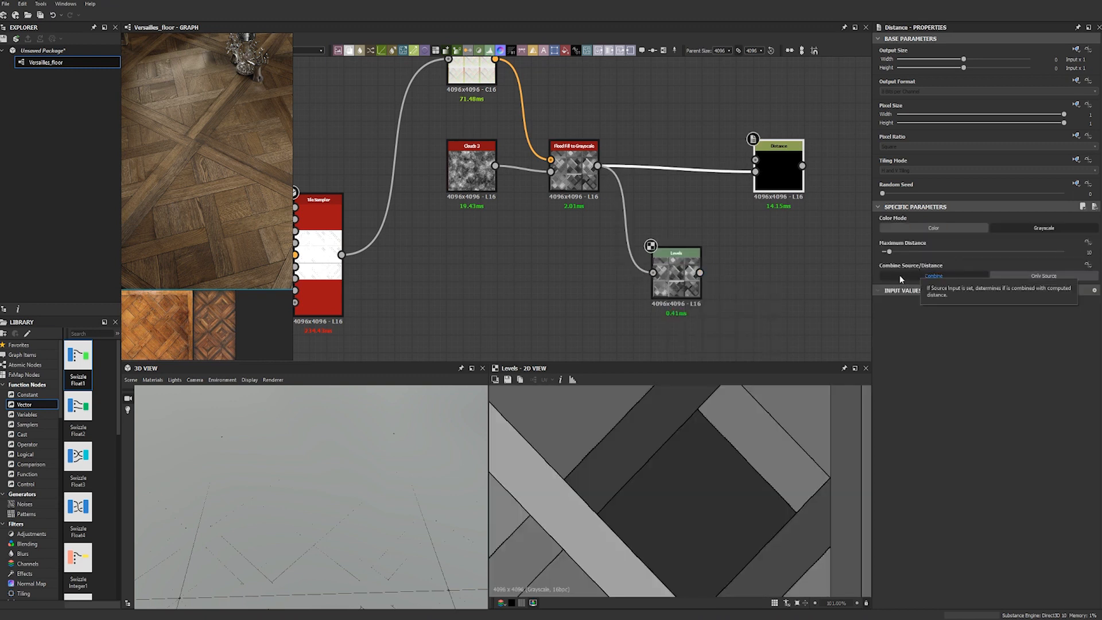
Set the Levels node's Level Out Low to 0.5.
click(686, 284)
drag(889, 326, 930, 324)
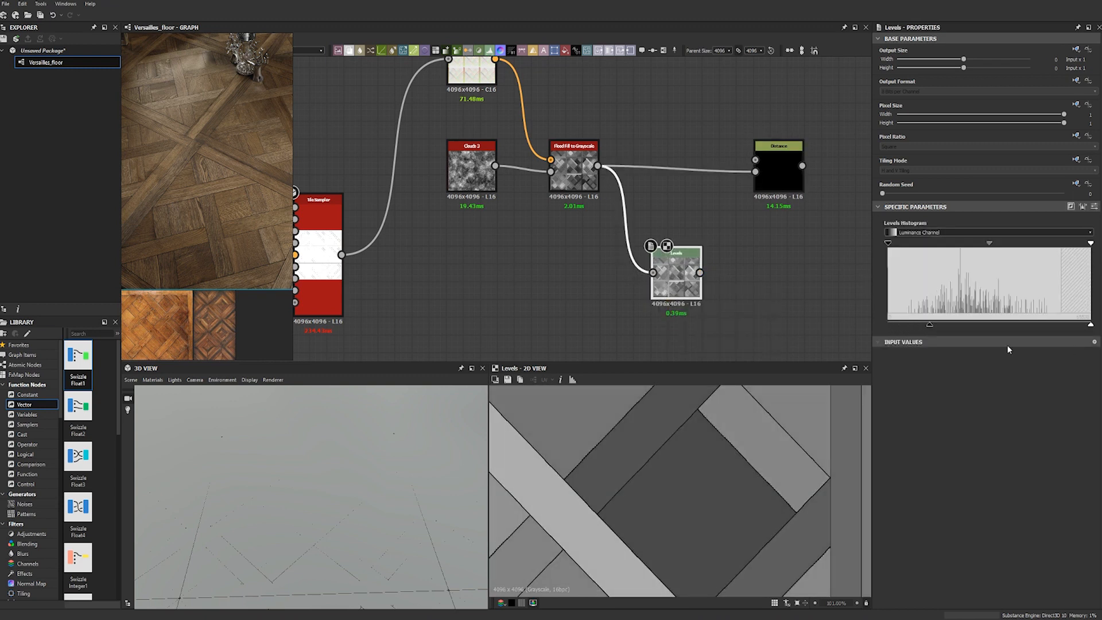
click(1094, 207)
double_click(1076, 303)
text(0.5)
key(Return)
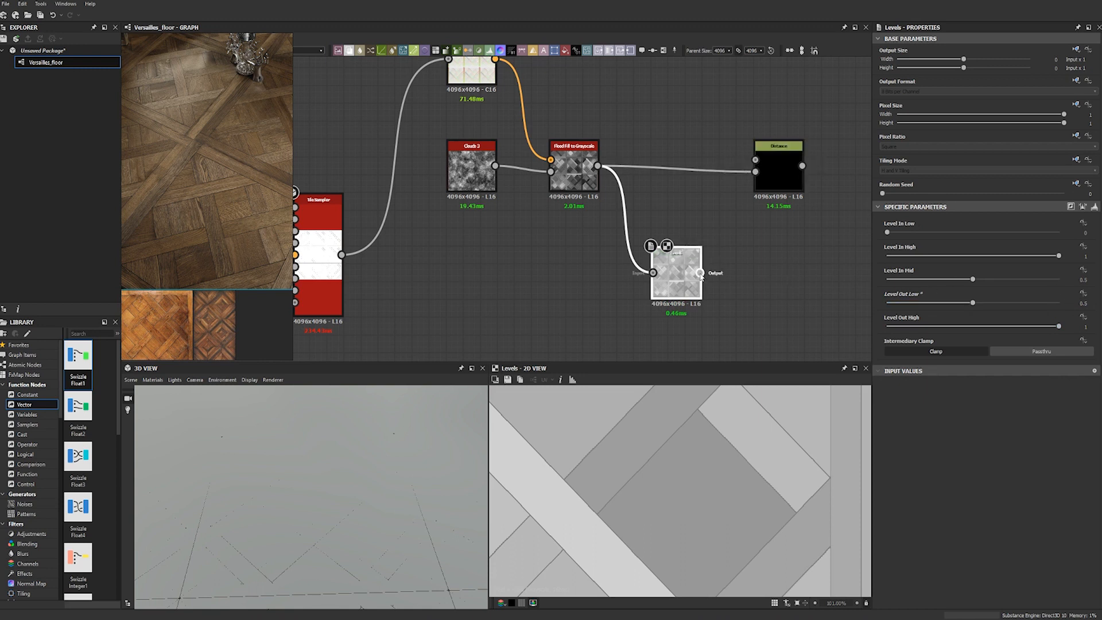
Connect the Levels output to the Distance node's Mask Input and inspect the plank seams in the Distance result.
drag(700, 272, 756, 161)
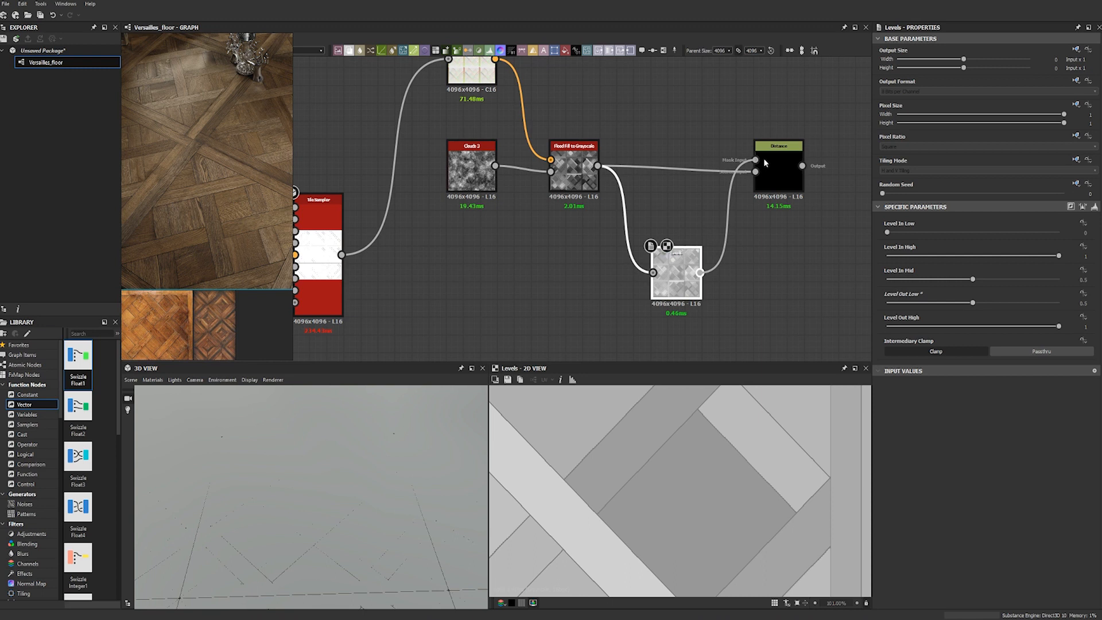
double_click(787, 180)
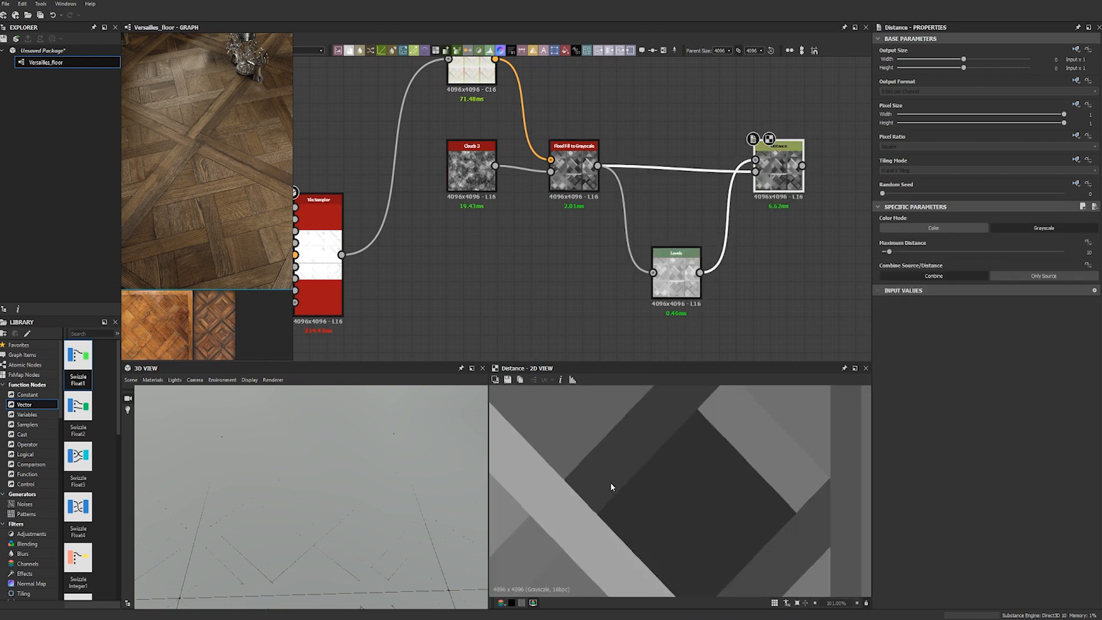
scroll(611, 487, up, 3)
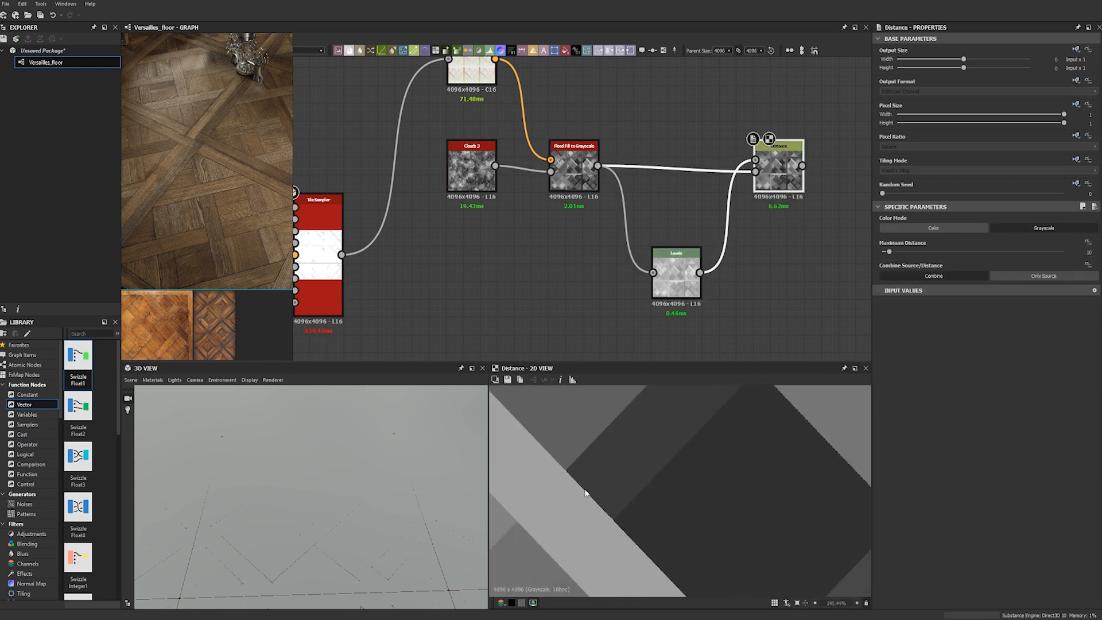
scroll(608, 463, down, 4)
scroll(543, 459, up, 5)
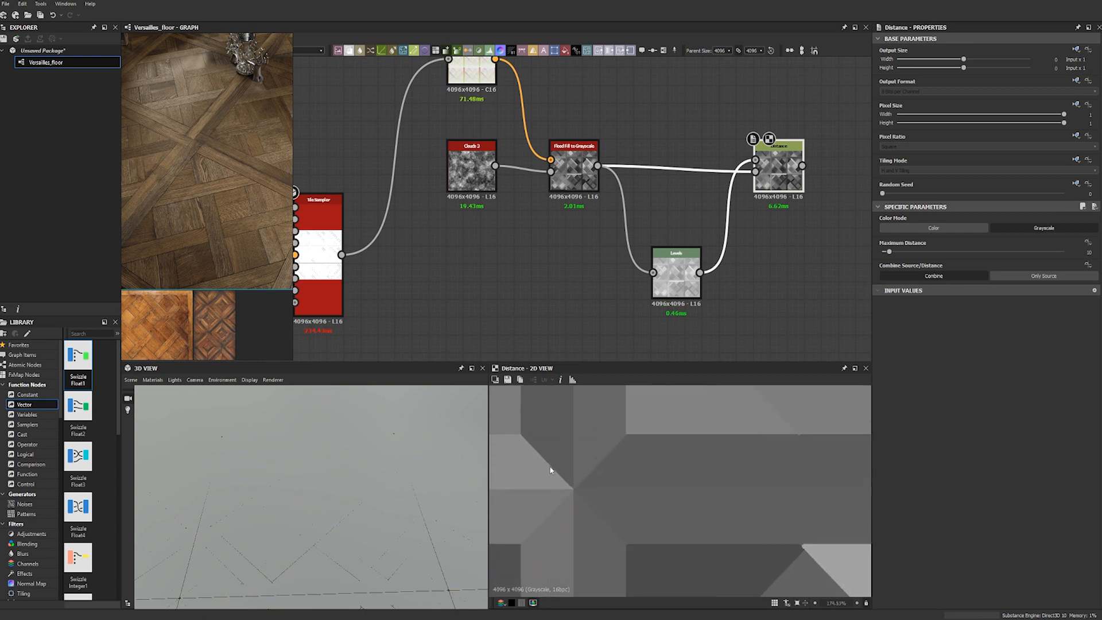
scroll(560, 479, down, 5)
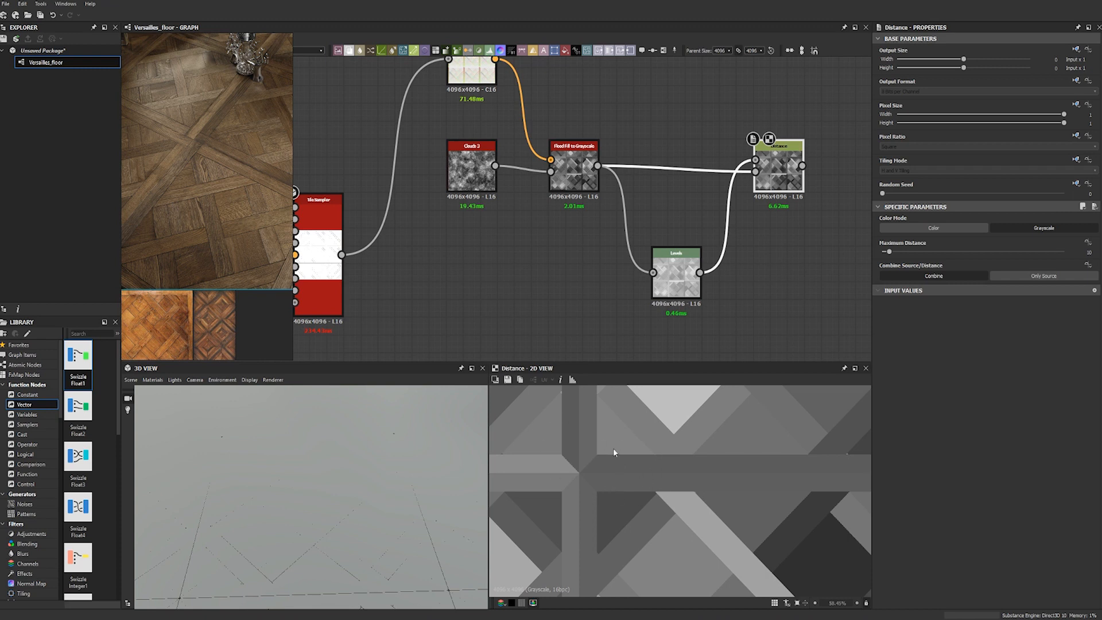
scroll(539, 230, down, 3)
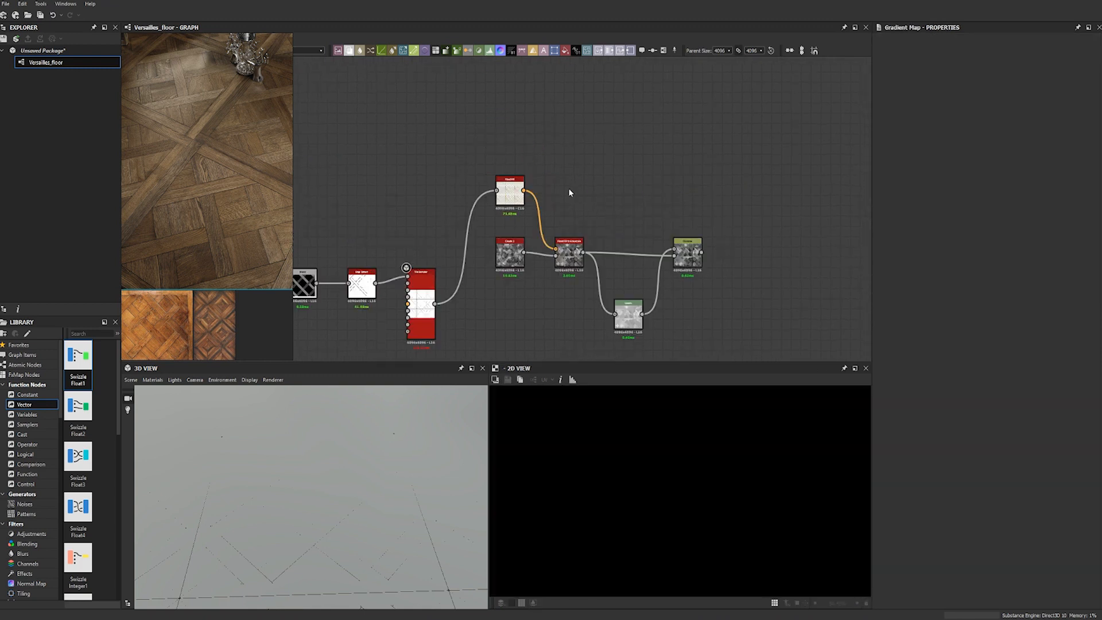
Add a Grayscale Conversion node beside Flood Fill and connect the Flood Fill output to it.
key(space)
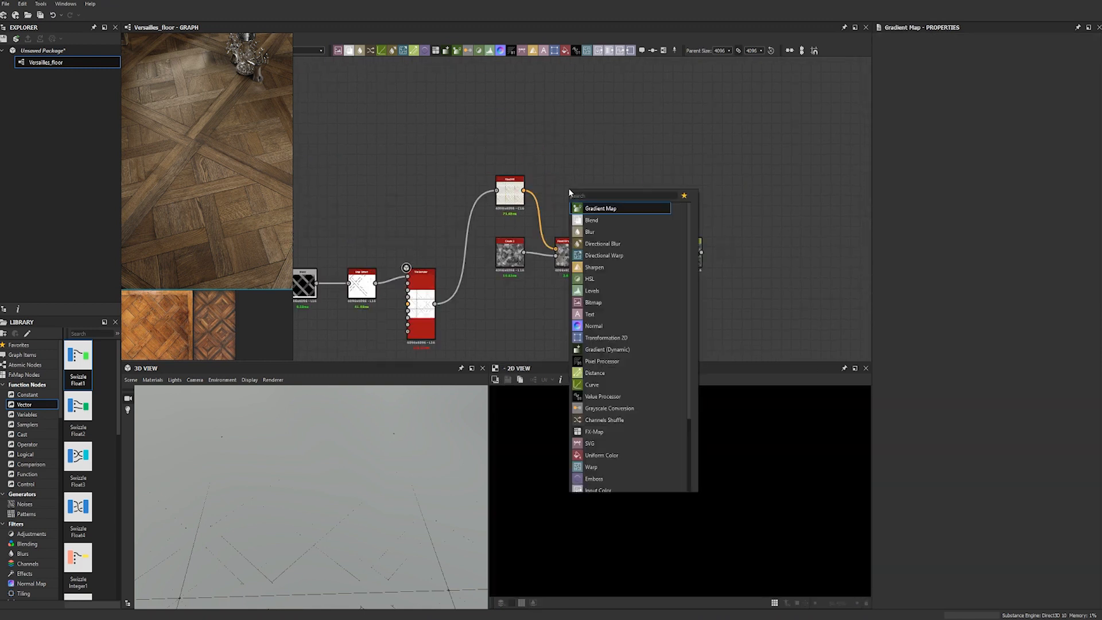
text(gray)
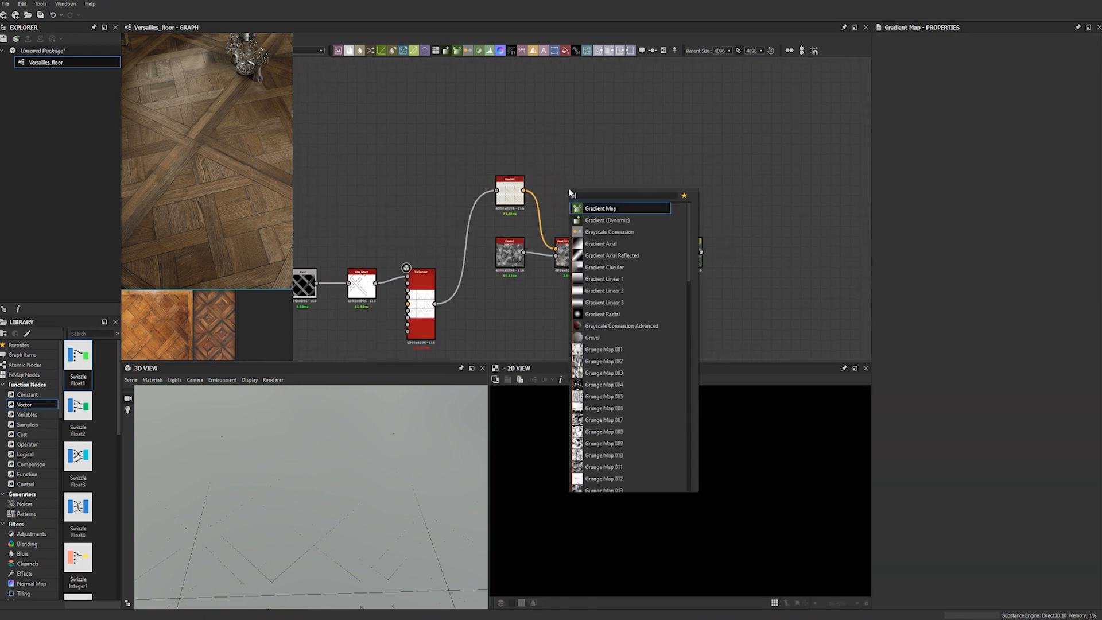
key(Return)
drag(524, 191, 556, 190)
Examine the gradients across the planks and tiles in the Grayscale Conversion output.
scroll(670, 492, down, 5)
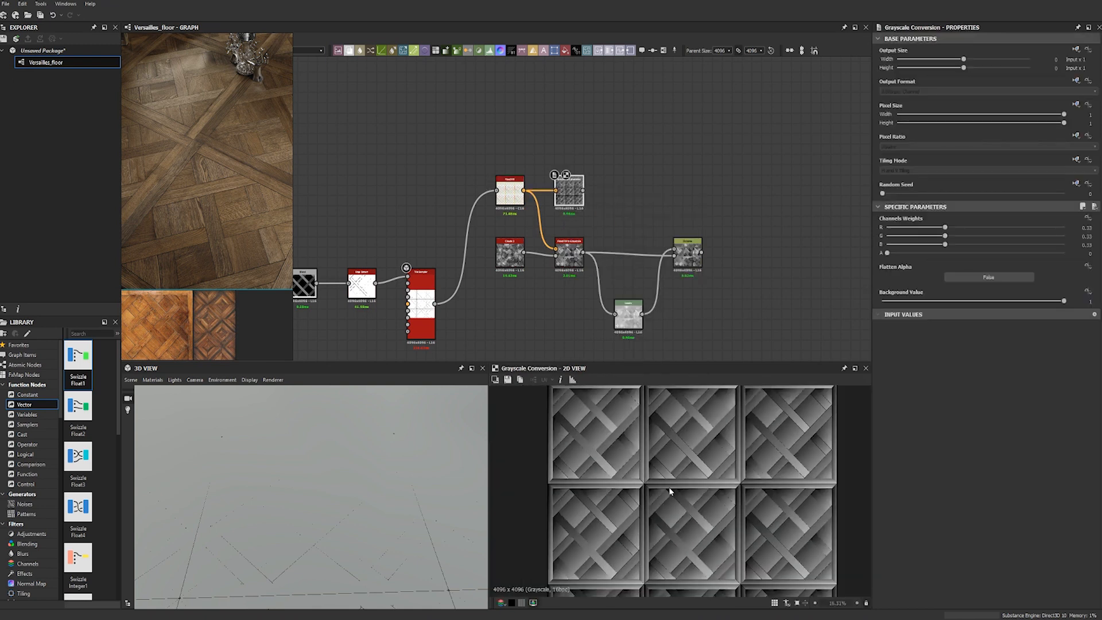
scroll(689, 493, down, 2)
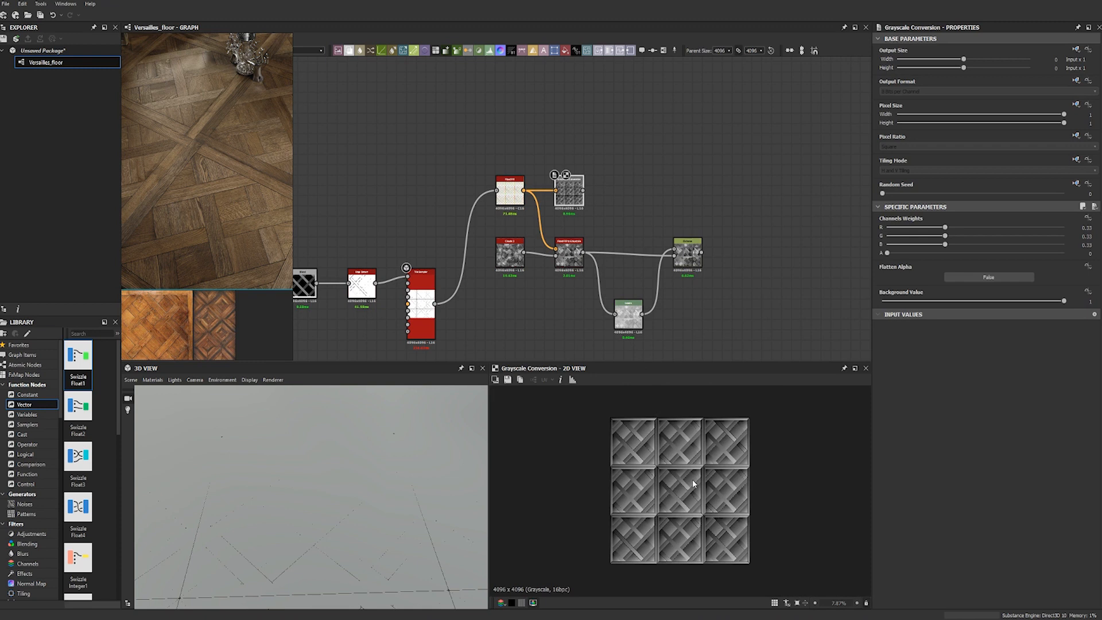
scroll(710, 532, up, 2)
scroll(711, 532, up, 3)
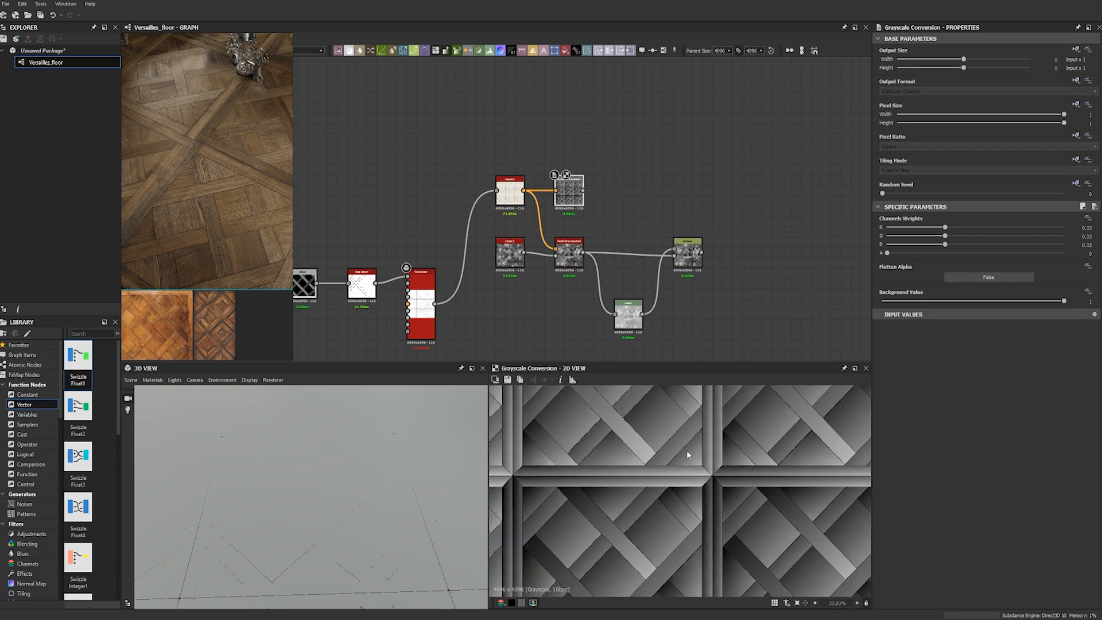
middle_drag(634, 418, 697, 518)
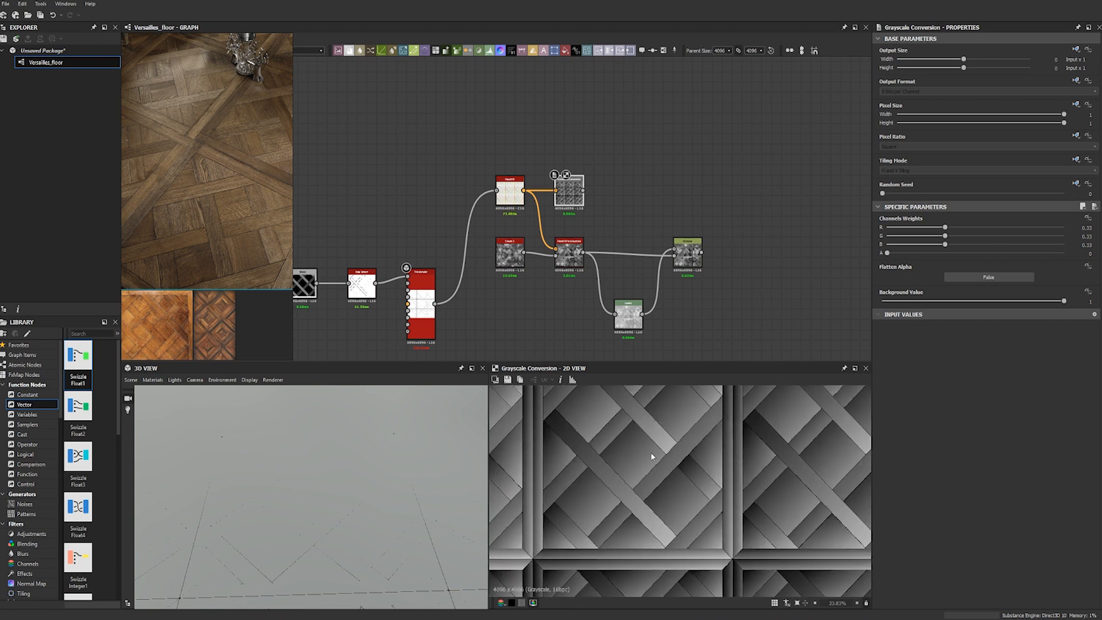
middle_drag(642, 472, 656, 475)
middle_drag(729, 455, 626, 515)
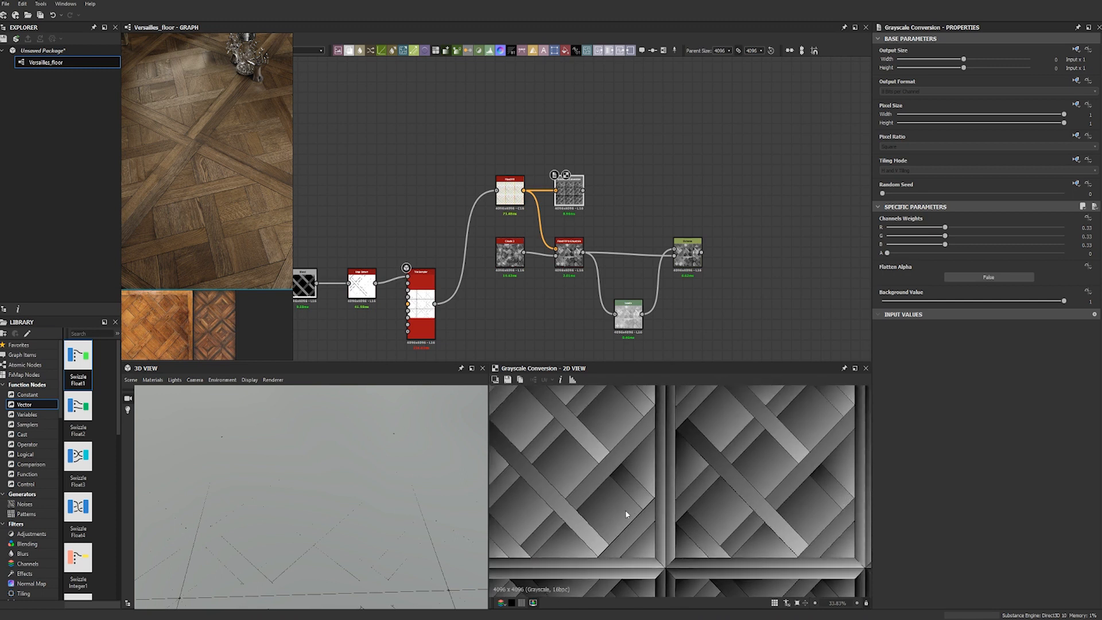
middle_drag(782, 458, 681, 480)
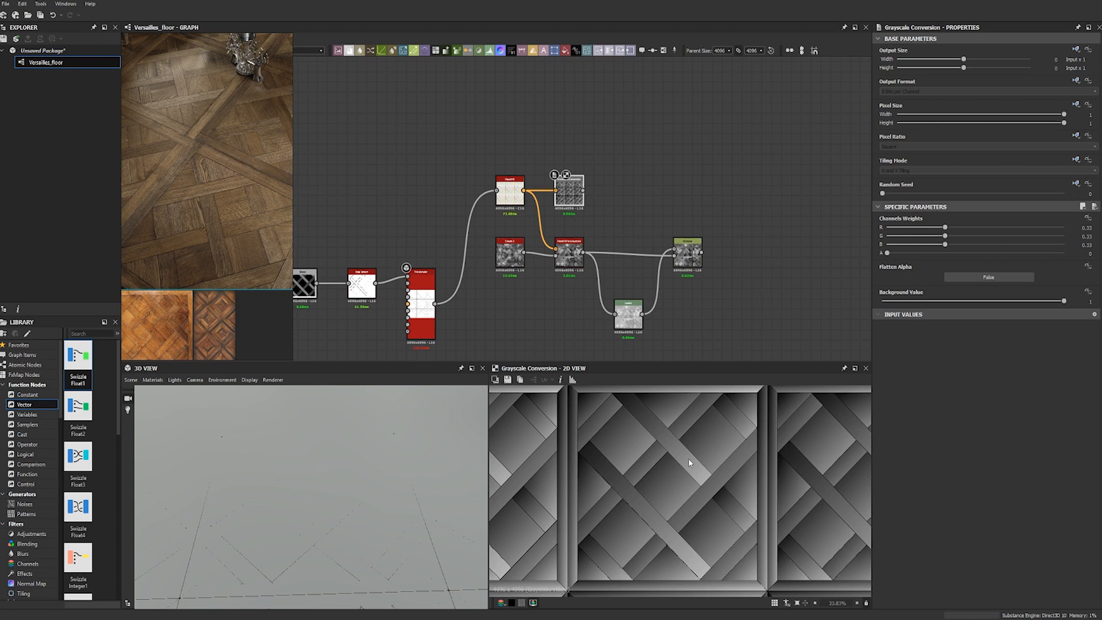
scroll(681, 482, down, 3)
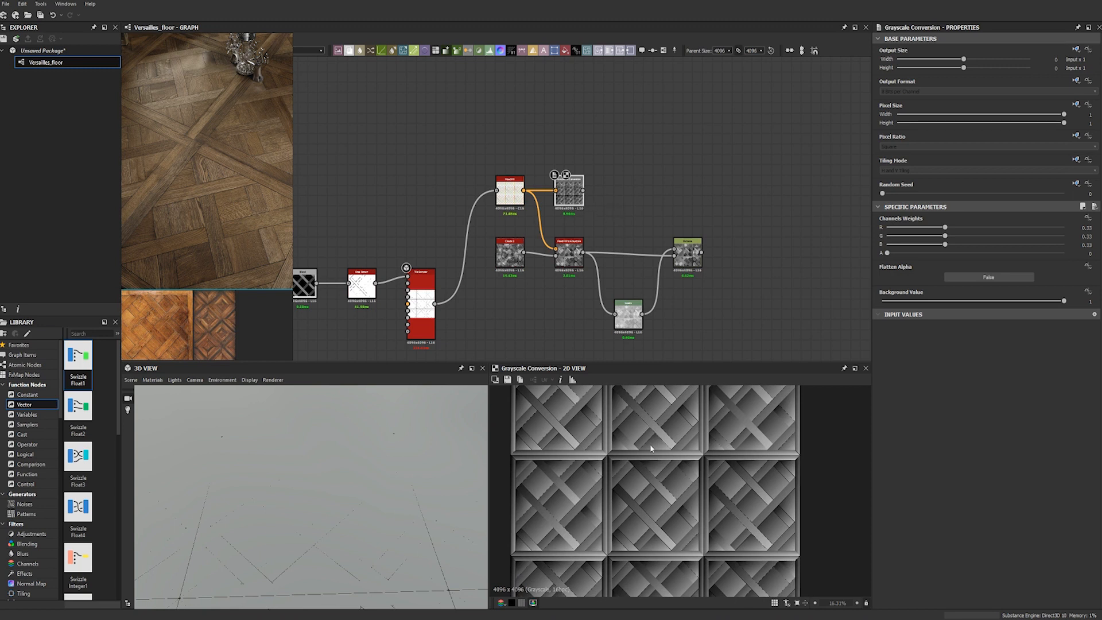
scroll(615, 487, up, 3)
scroll(606, 447, down, 2)
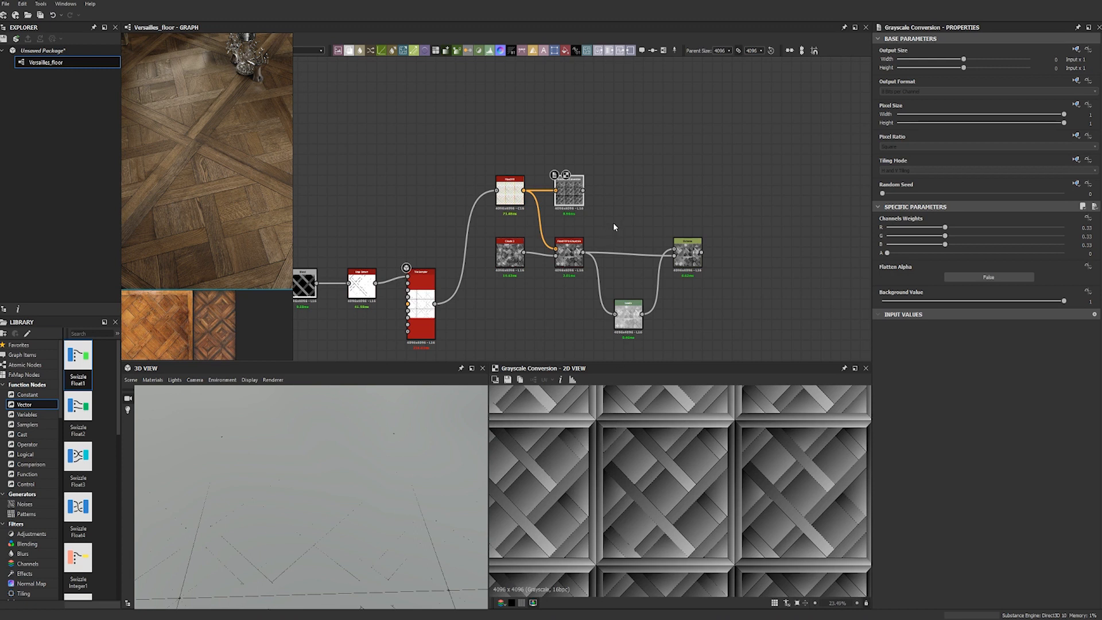
Move the Flood Fill node and all nodes after it upward together, away from the Tile Sampler.
drag(753, 164, 492, 322)
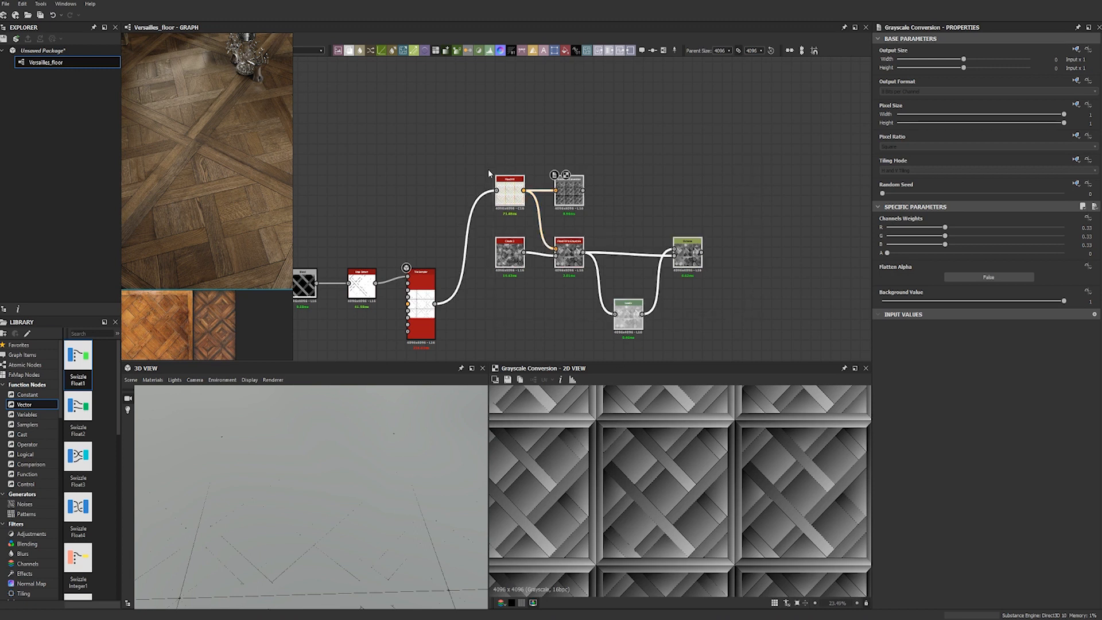
drag(503, 181, 502, 150)
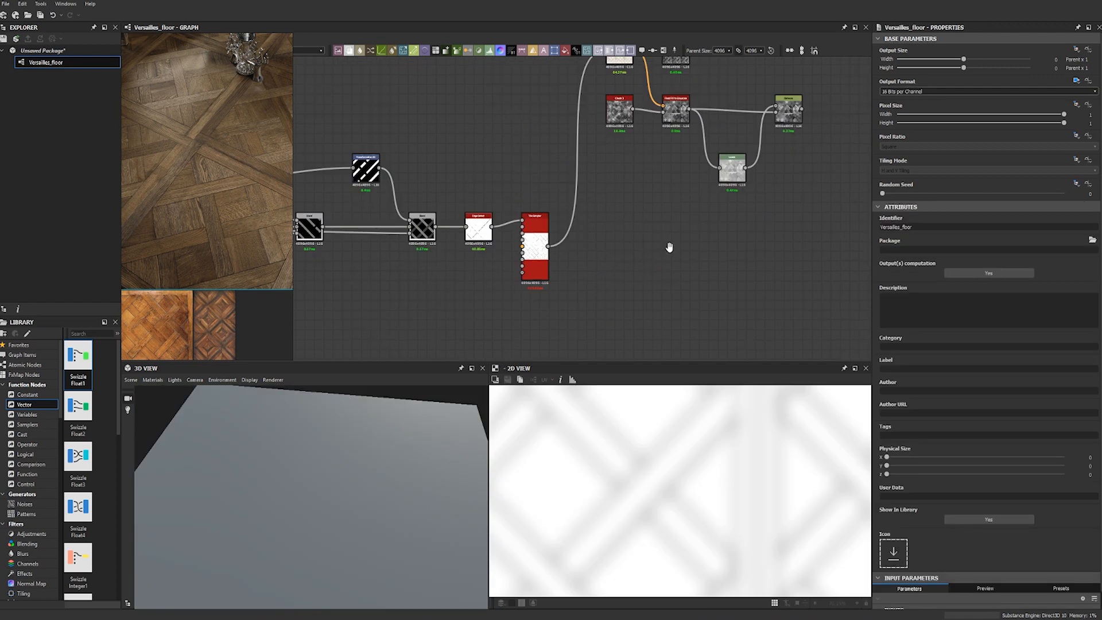
Add a Uniform Color node in Grayscale mode with an output value of 0.5 and place it directly beneath the Tile Sampler.
middle_drag(669, 246, 549, 243)
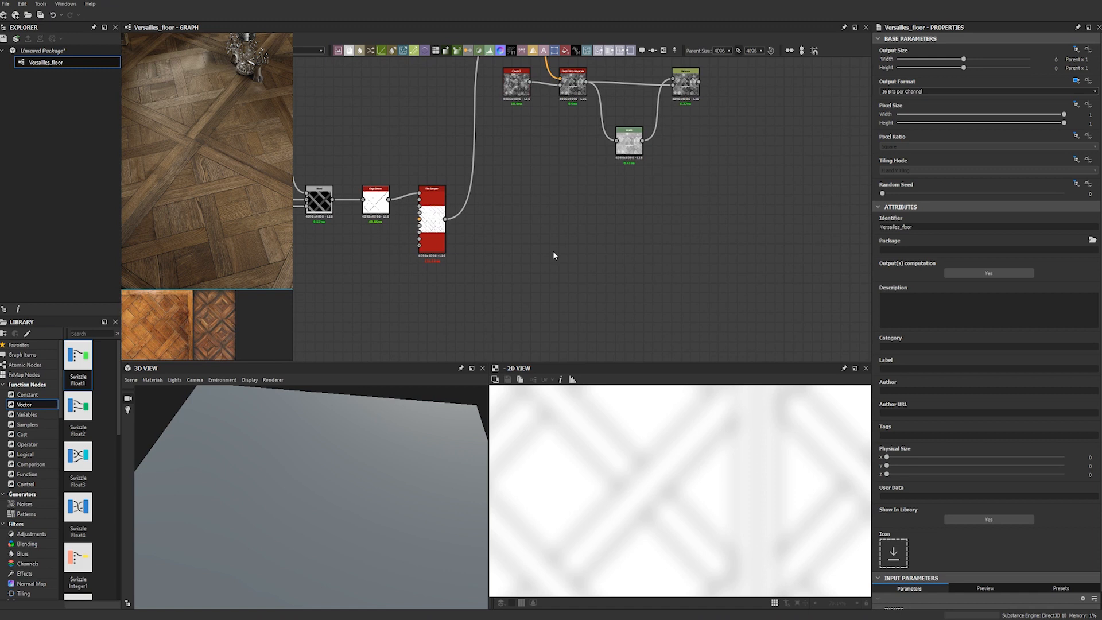
key(space)
text(uniform)
key(Return)
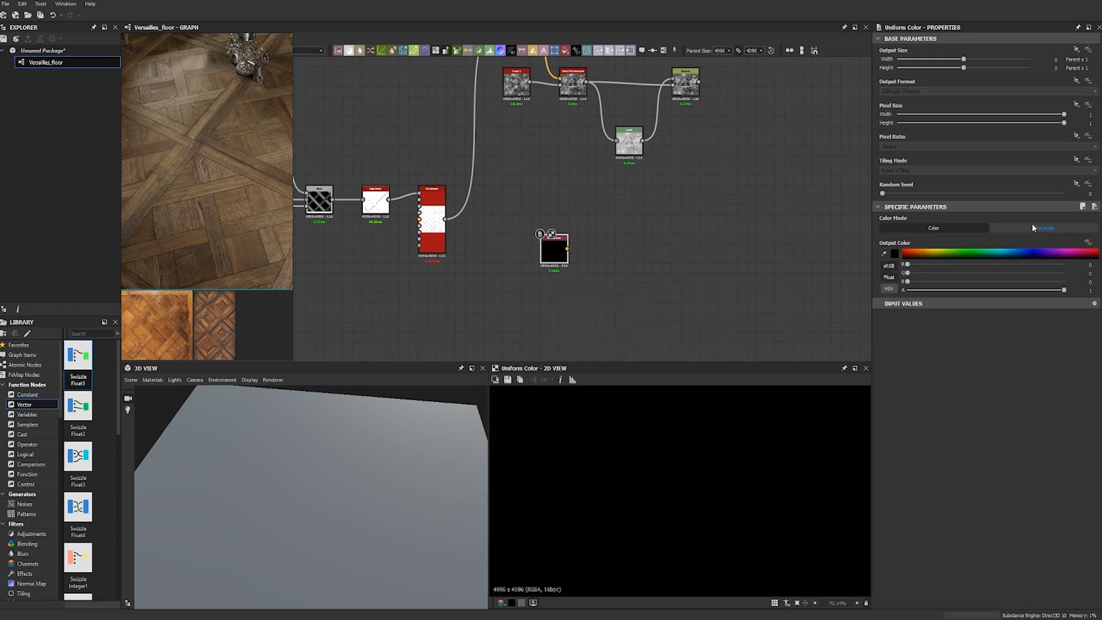
click(1033, 228)
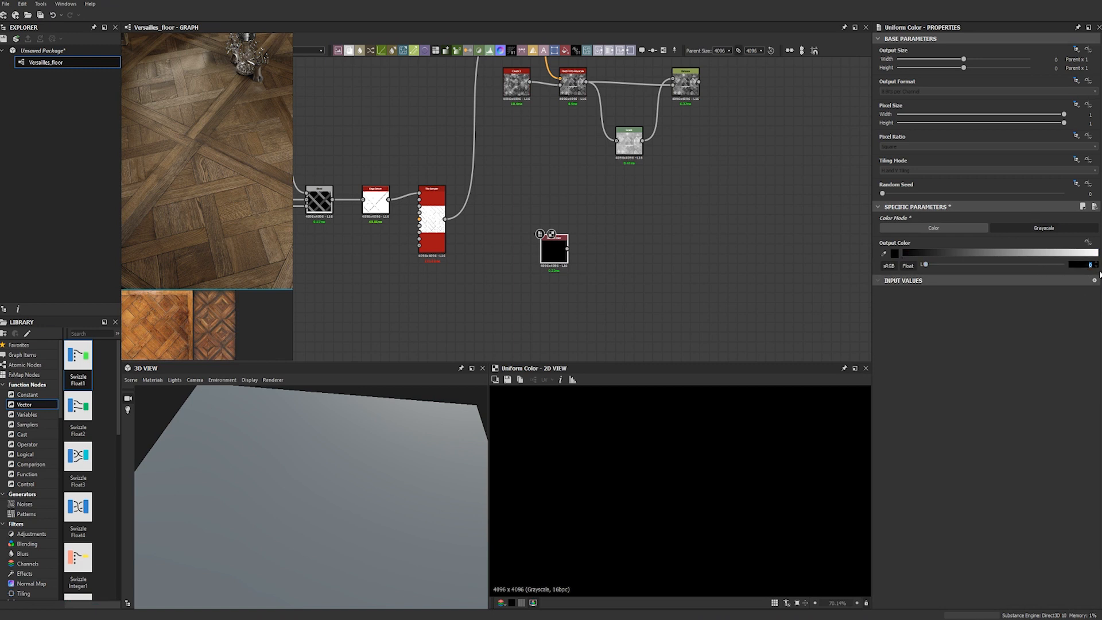
text(0.5)
key(Return)
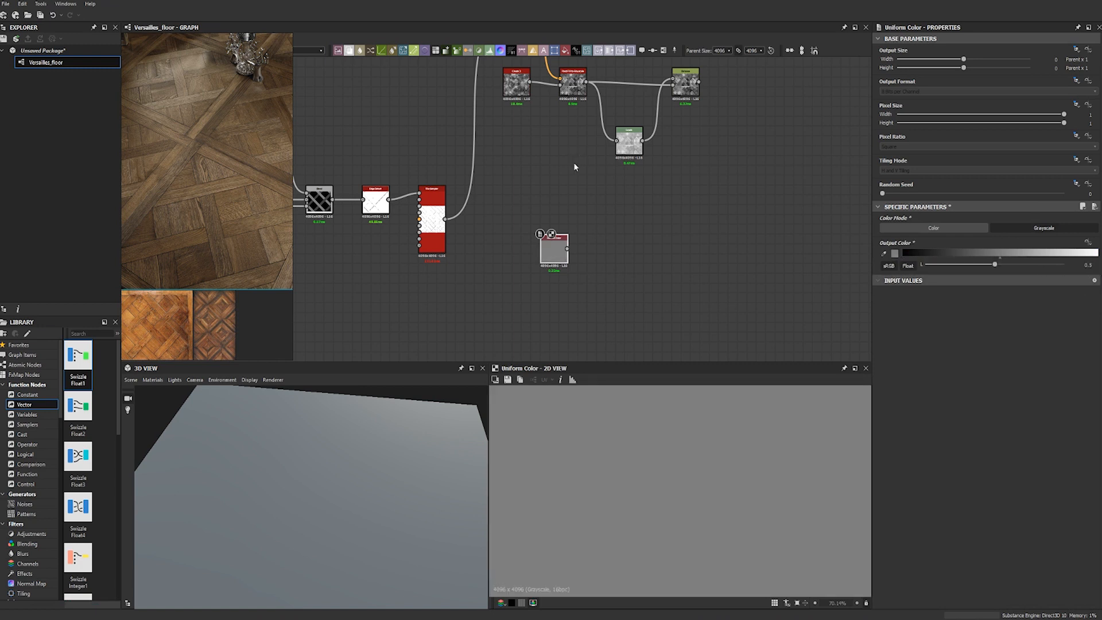
drag(558, 261, 436, 273)
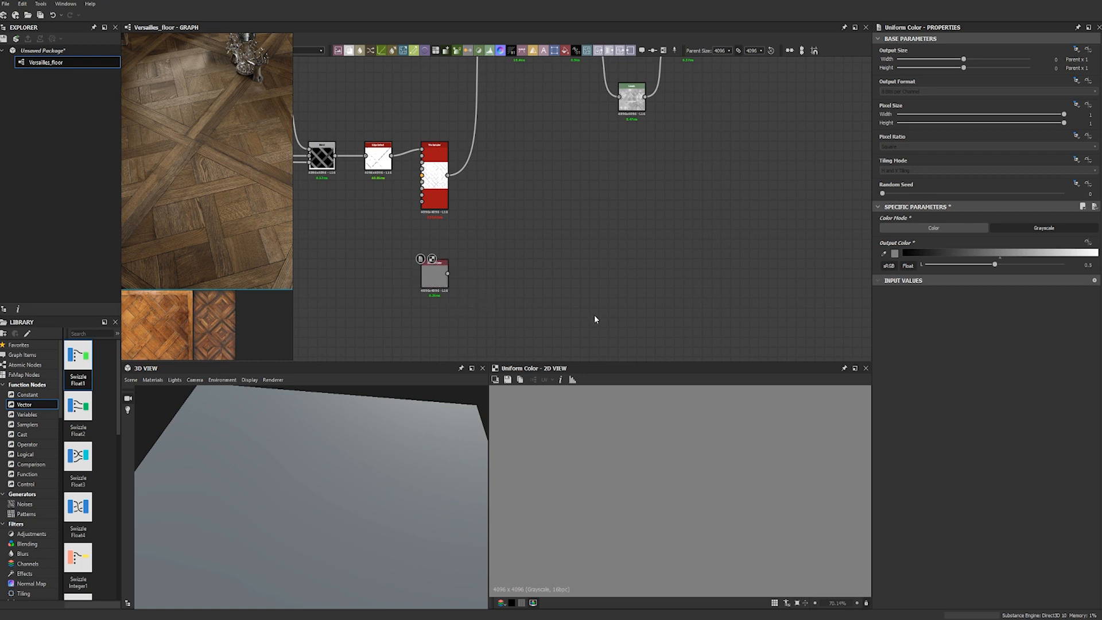
Add a Blend node beside the Uniform Color and feed it the Tile Sampler as foreground and the Uniform Color as background.
key(space)
text(blend)
key(Return)
drag(595, 319, 492, 281)
drag(448, 175, 490, 277)
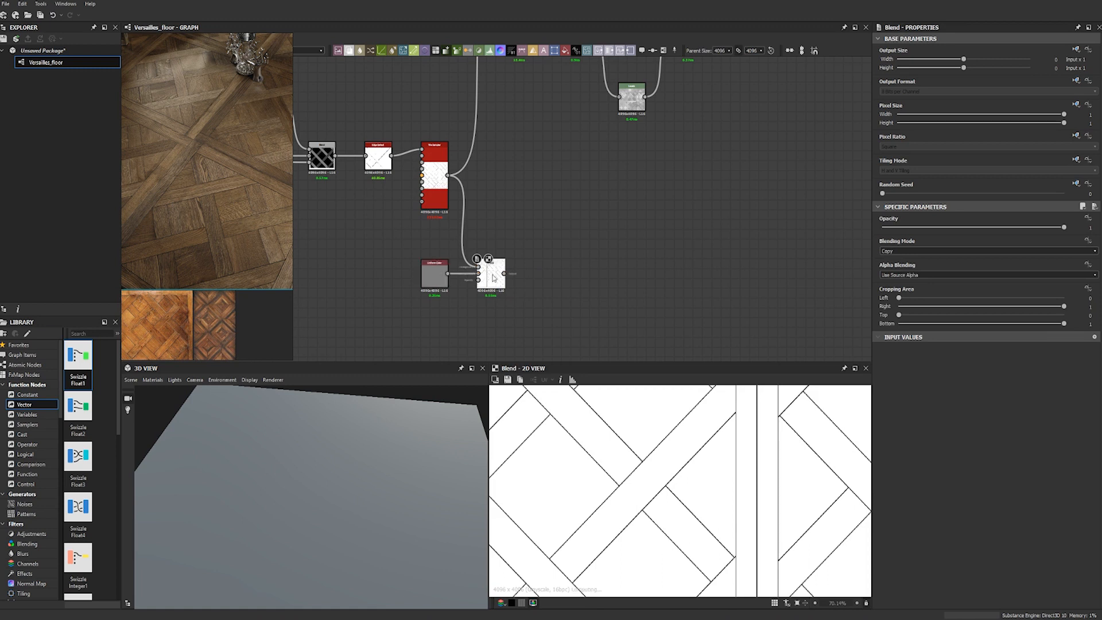
Set the blending mode of the Uniform Color and Tile Sampler blend to Multiply.
click(908, 250)
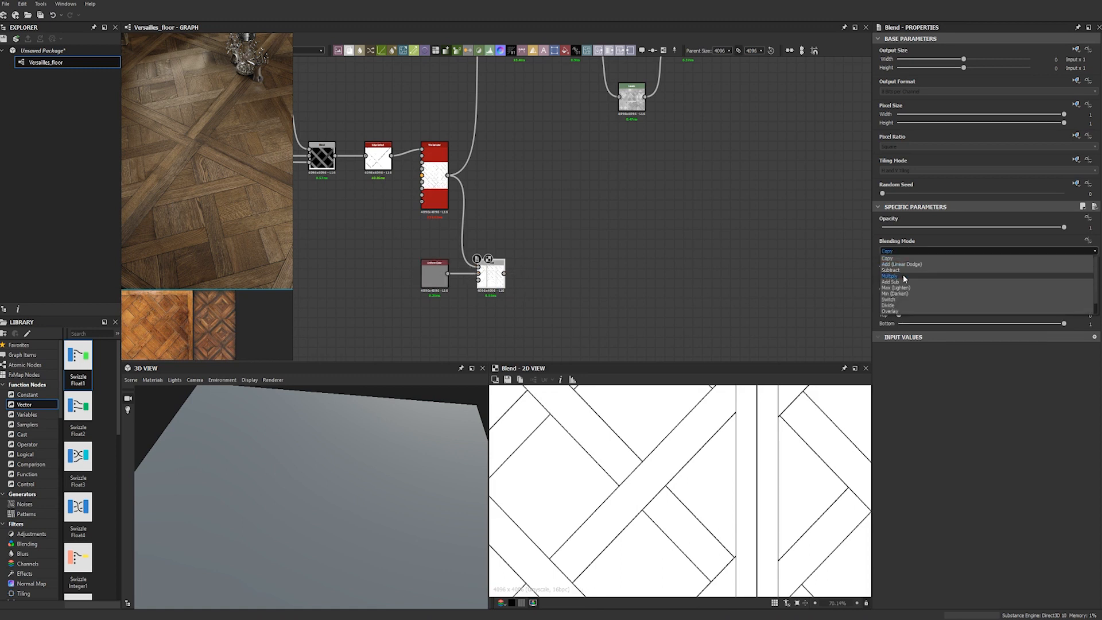
click(903, 274)
scroll(739, 441, down, 4)
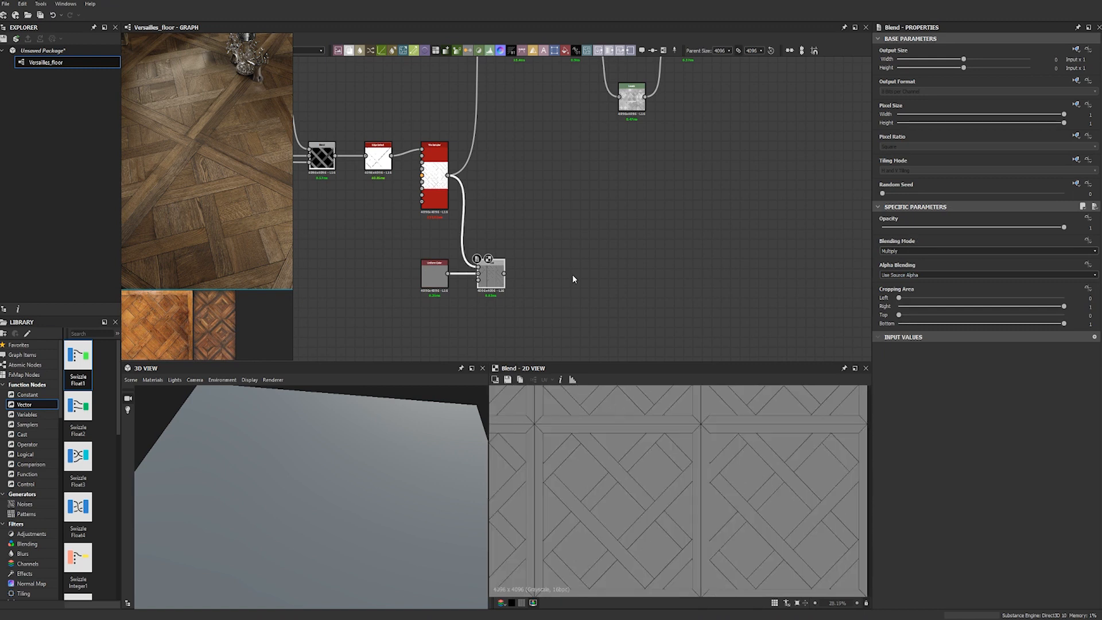
Add a second Blend node, take the Multiply blend as its background, and place it further along the same row.
middle_drag(551, 239, 449, 283)
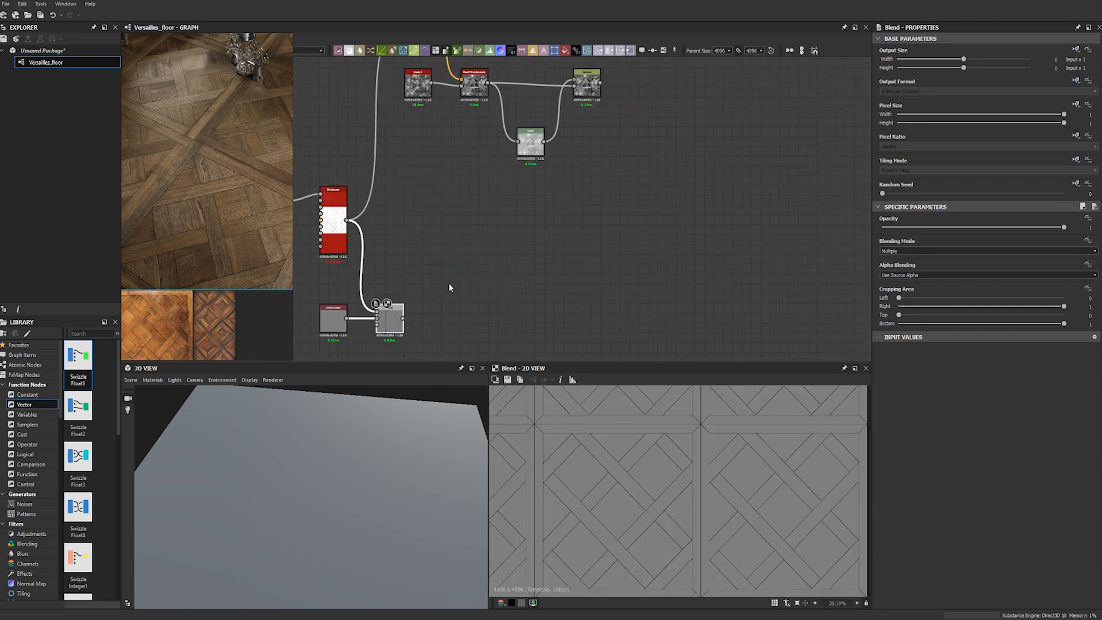
key(space)
text(blend)
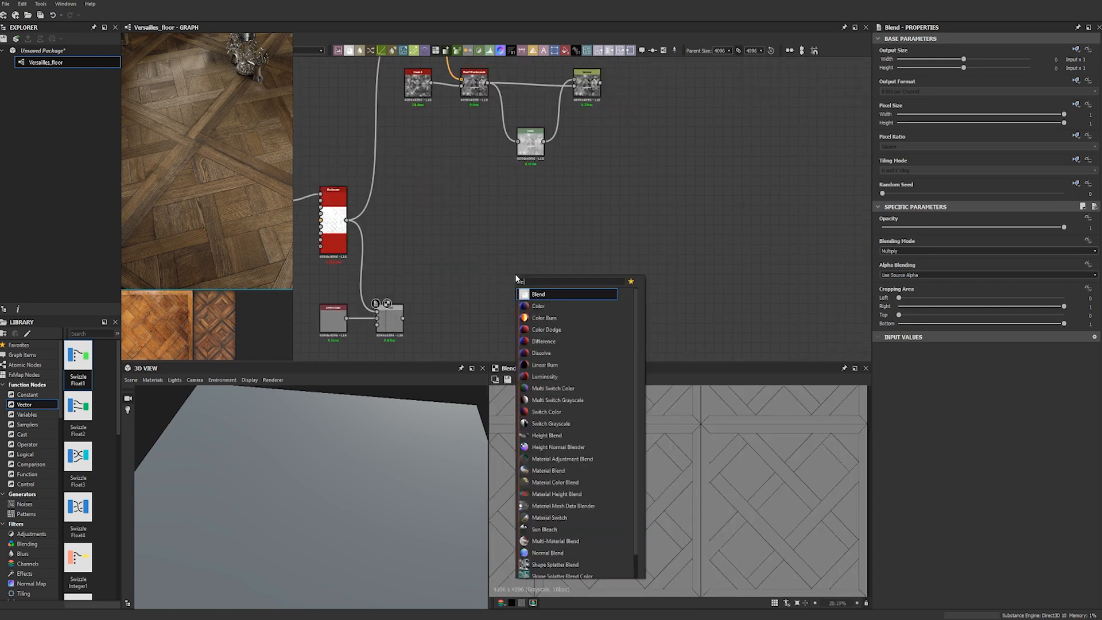
key(Return)
drag(516, 276, 478, 313)
drag(403, 318, 462, 319)
middle_drag(510, 281, 460, 272)
drag(428, 315, 523, 321)
scroll(503, 237, down, 4)
scroll(503, 143, up, 2)
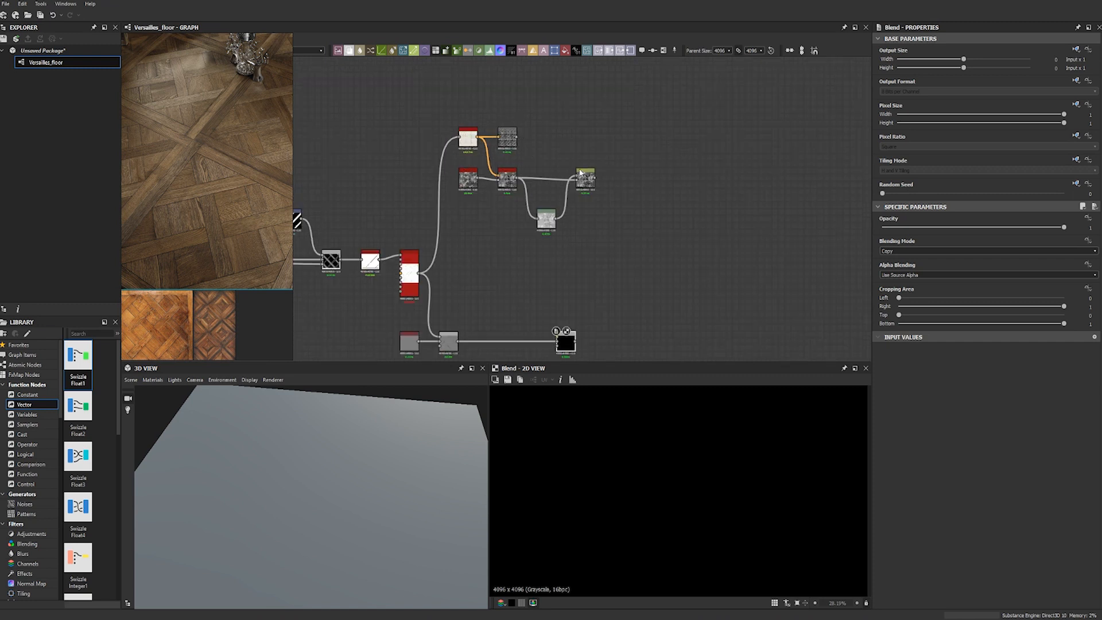
Connect the Grayscale Conversion output to the second Blend's foreground and display that blend's result.
double_click(508, 137)
drag(517, 138, 564, 342)
double_click(564, 342)
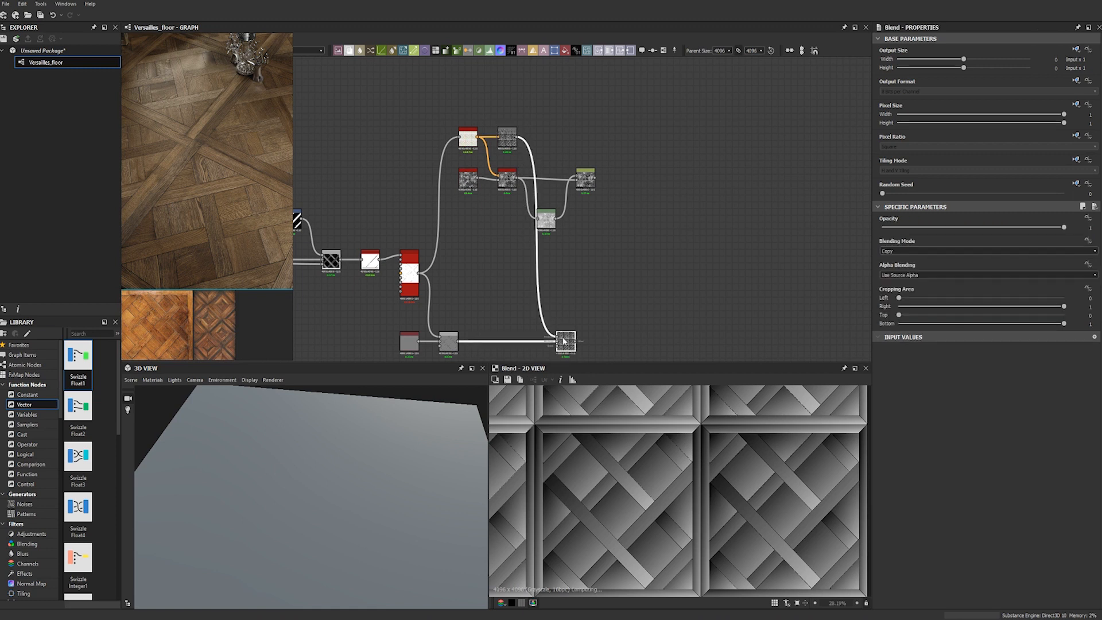
middle_drag(629, 329, 622, 305)
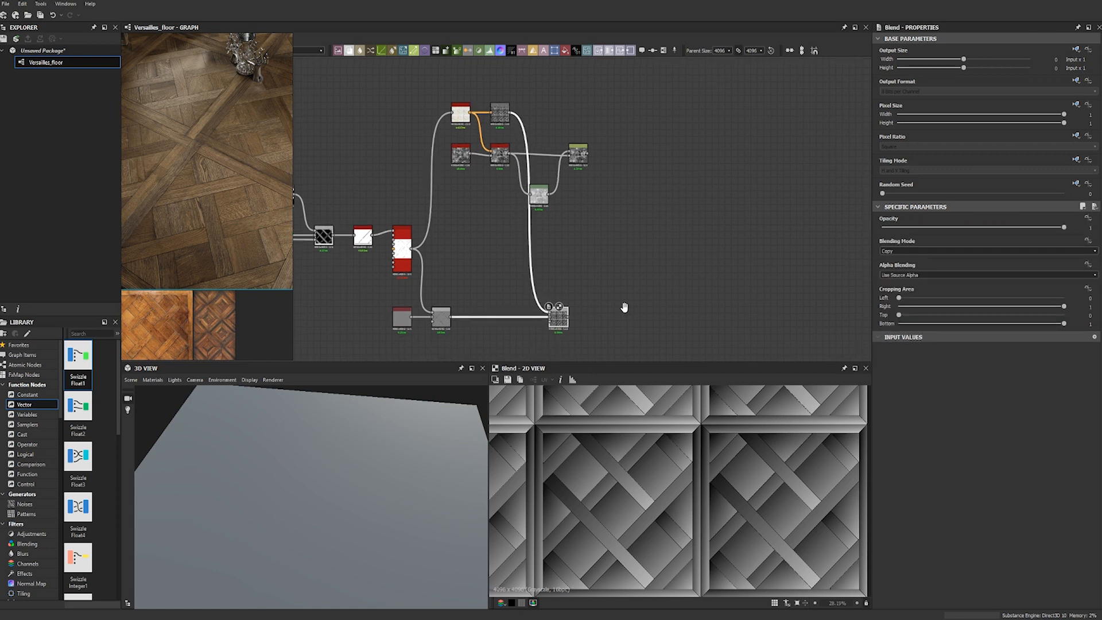
Set the Grayscale Conversion blend to Overlay with an opacity of 0.1.
click(911, 251)
click(899, 314)
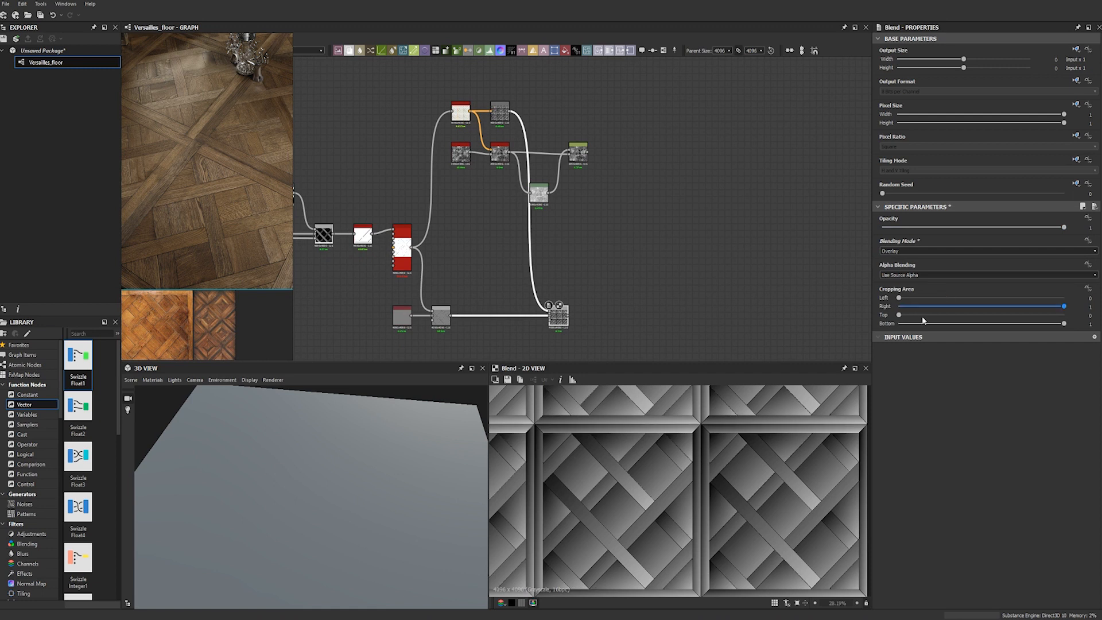
click(1090, 227)
text(0.1)
key(Return)
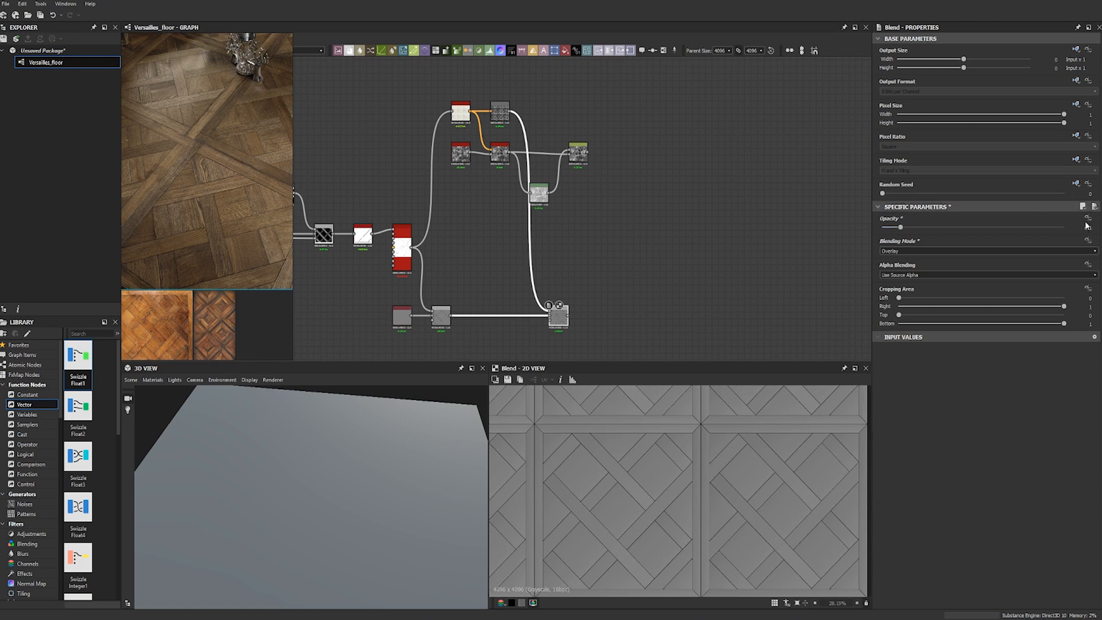
double_click(558, 317)
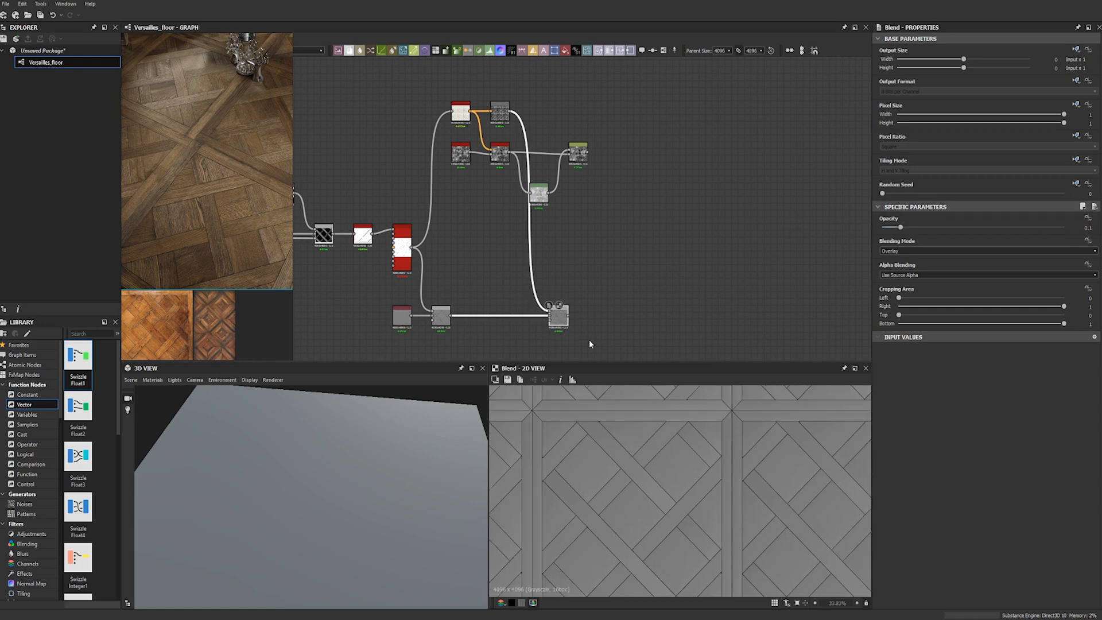
Add a third Blend node after the gradient Overlay blend and connect the Distance output to its foreground.
click(656, 310)
key(space)
text(ble)
key(Return)
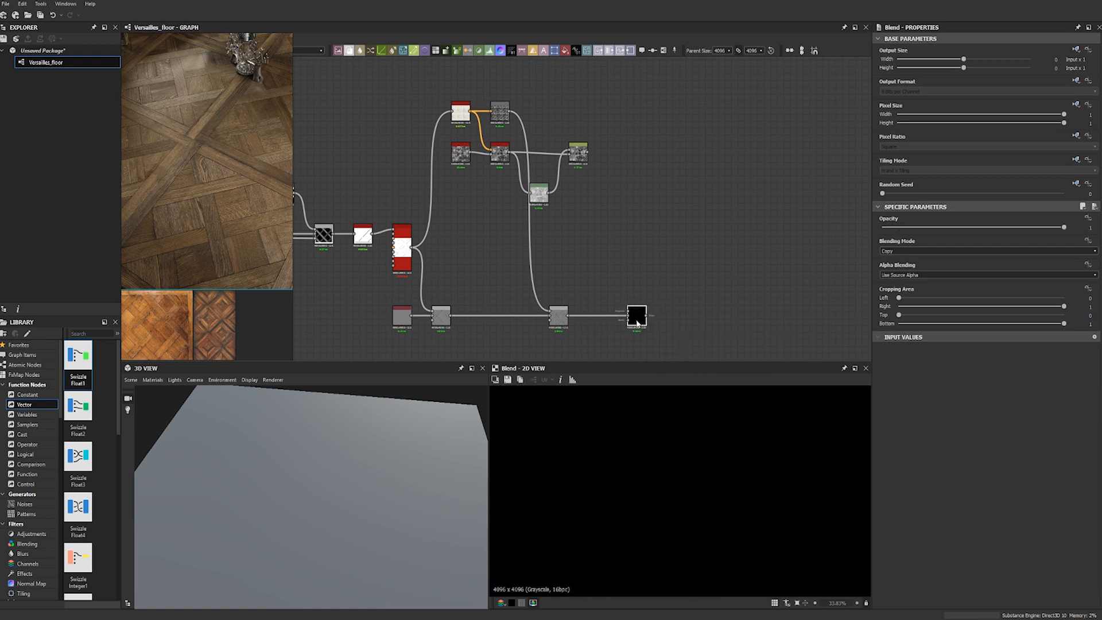
double_click(585, 153)
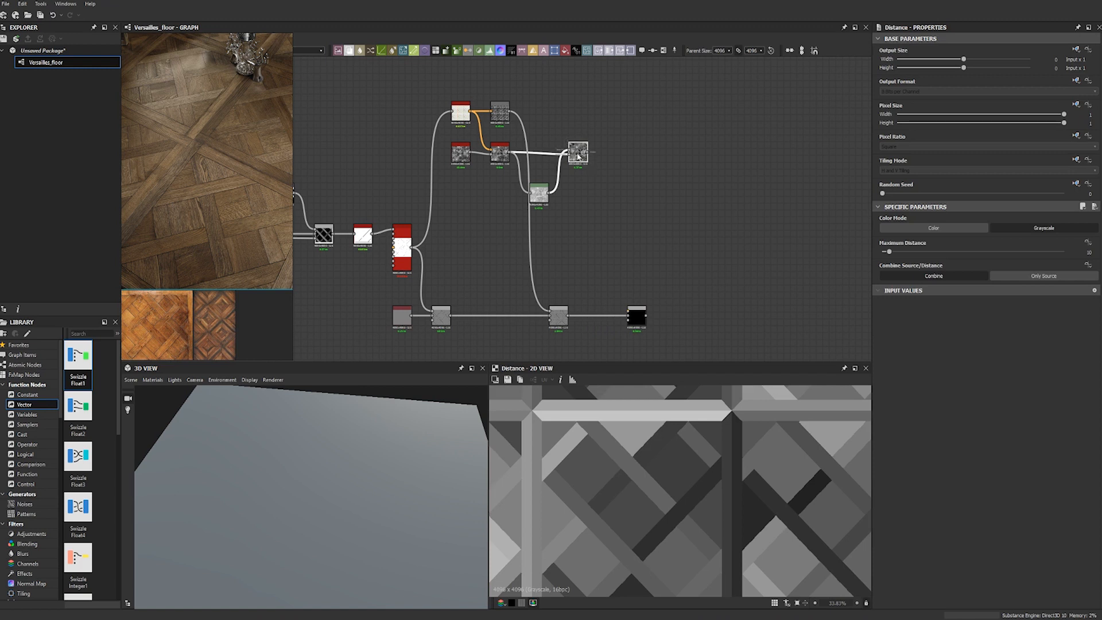
drag(588, 154, 627, 313)
double_click(636, 315)
Set the Distance blend to Overlay with an opacity of 0.1 and check its result across the tiles.
click(911, 252)
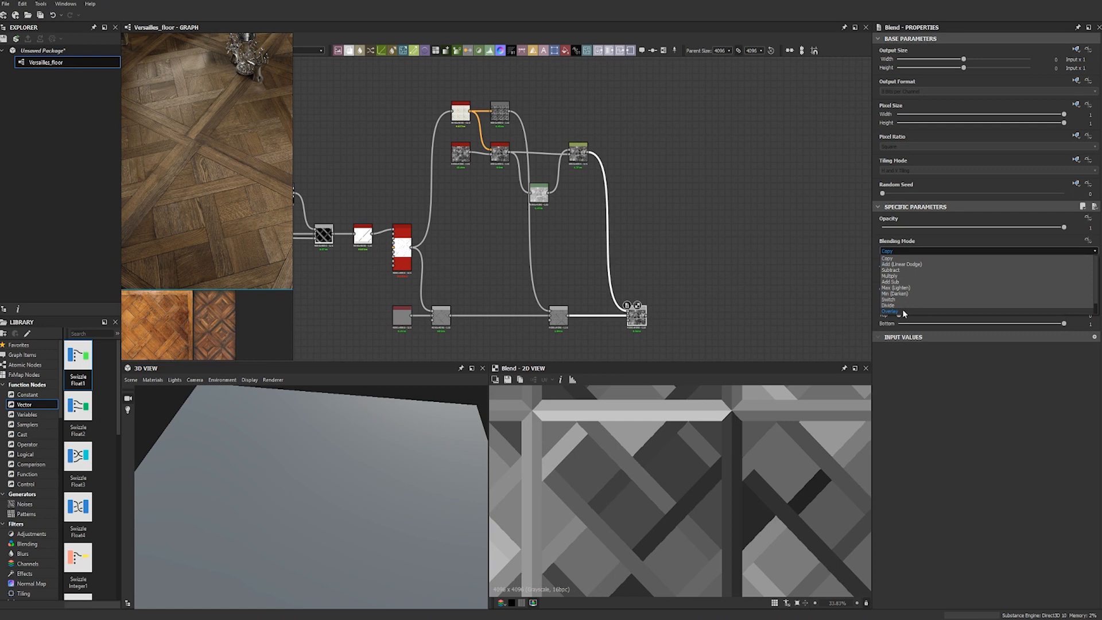
click(902, 298)
double_click(1090, 228)
text(0.1)
key(Return)
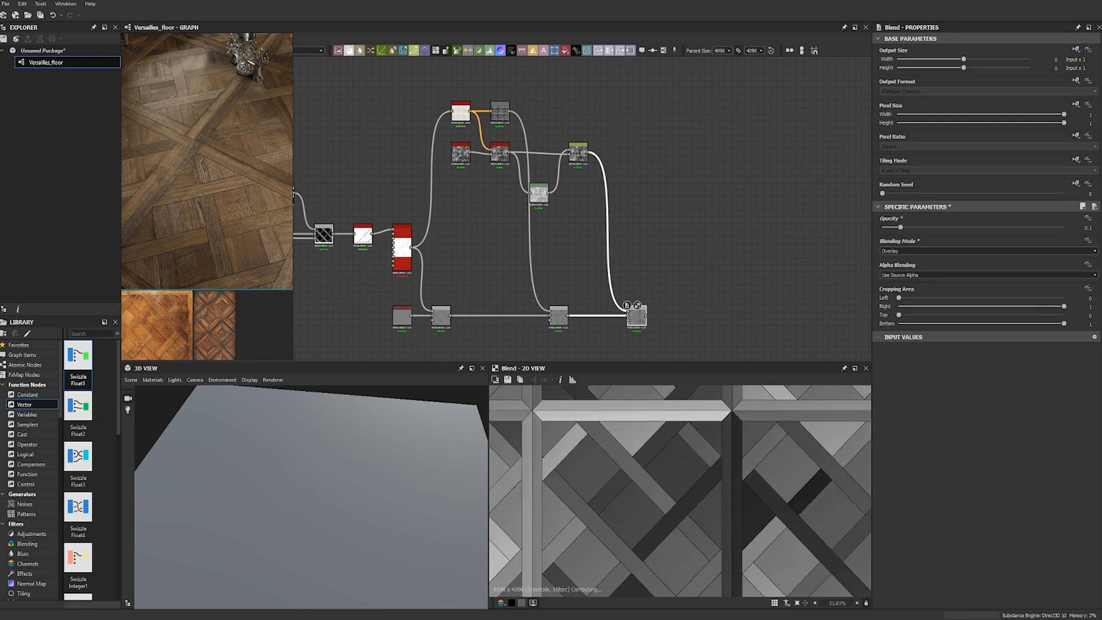
double_click(573, 156)
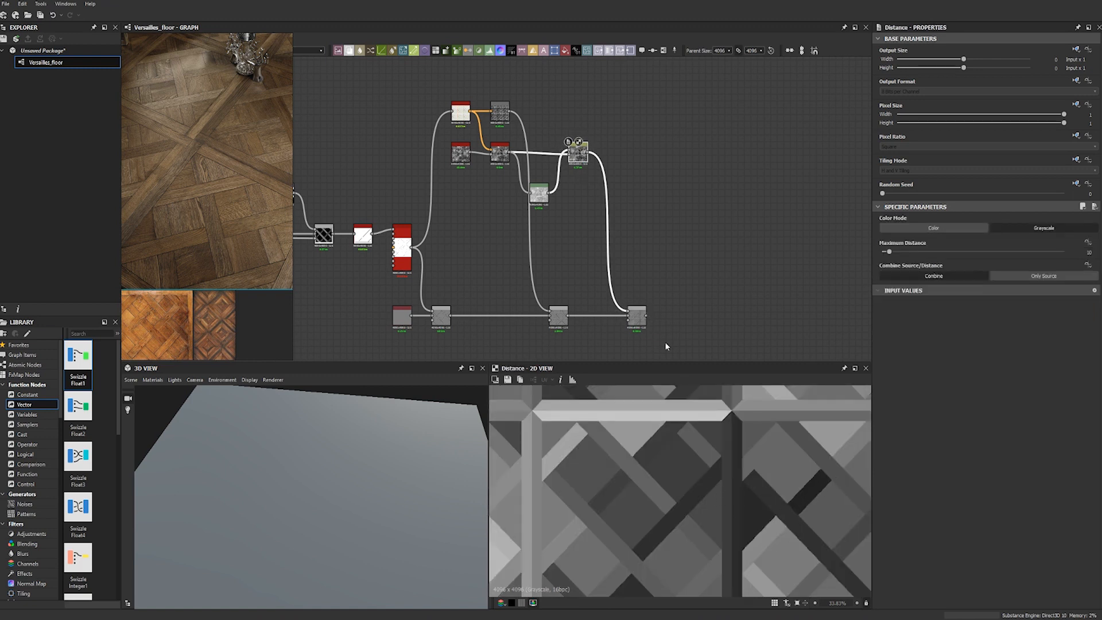
double_click(636, 316)
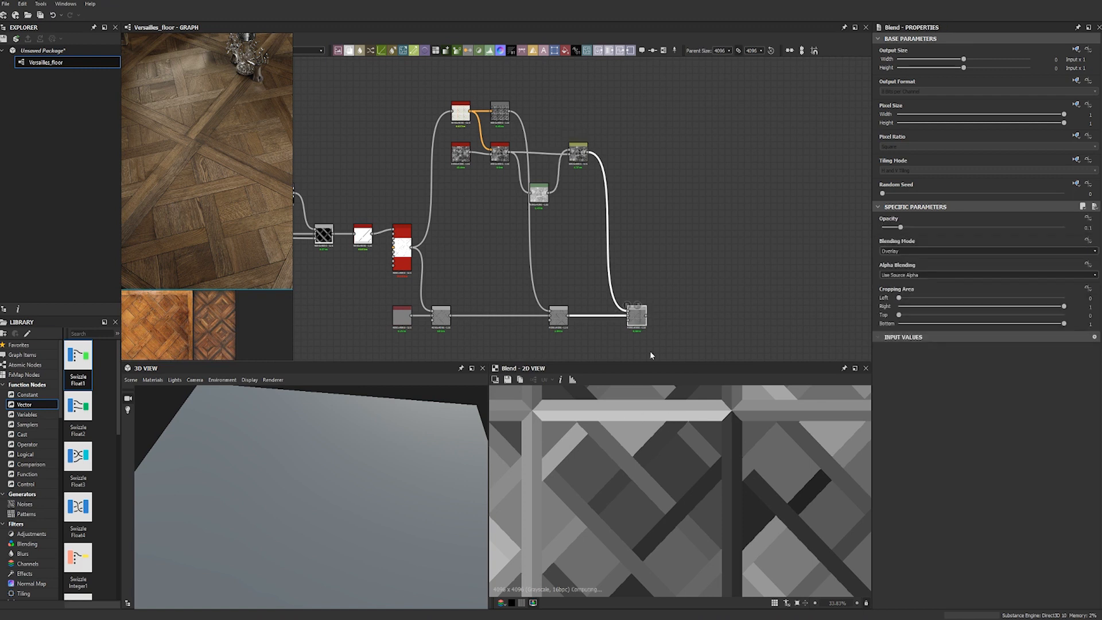
scroll(692, 448, down, 2)
middle_drag(707, 434, 694, 508)
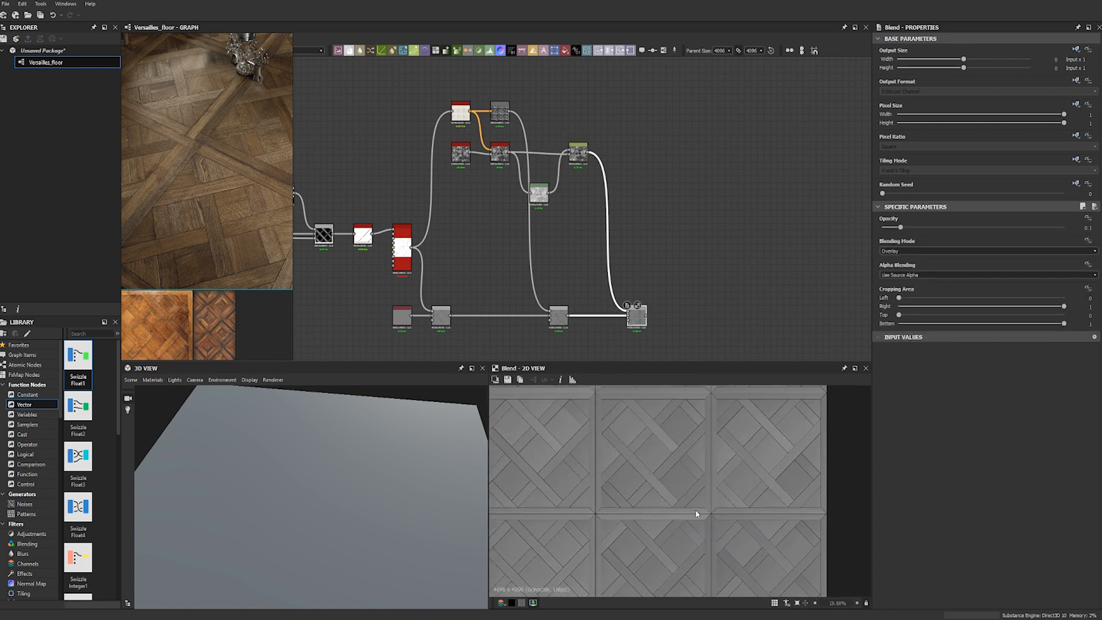
Add a Blur HQ Grayscale node above the last Blend and connect the Tile Sampler output to it.
key(space)
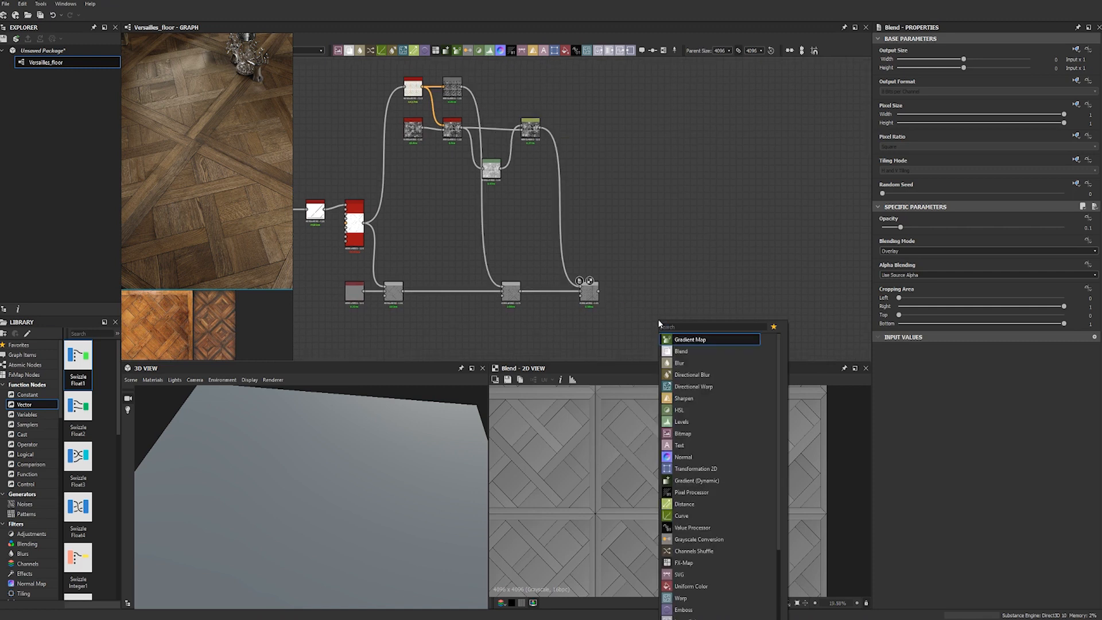
text(blur)
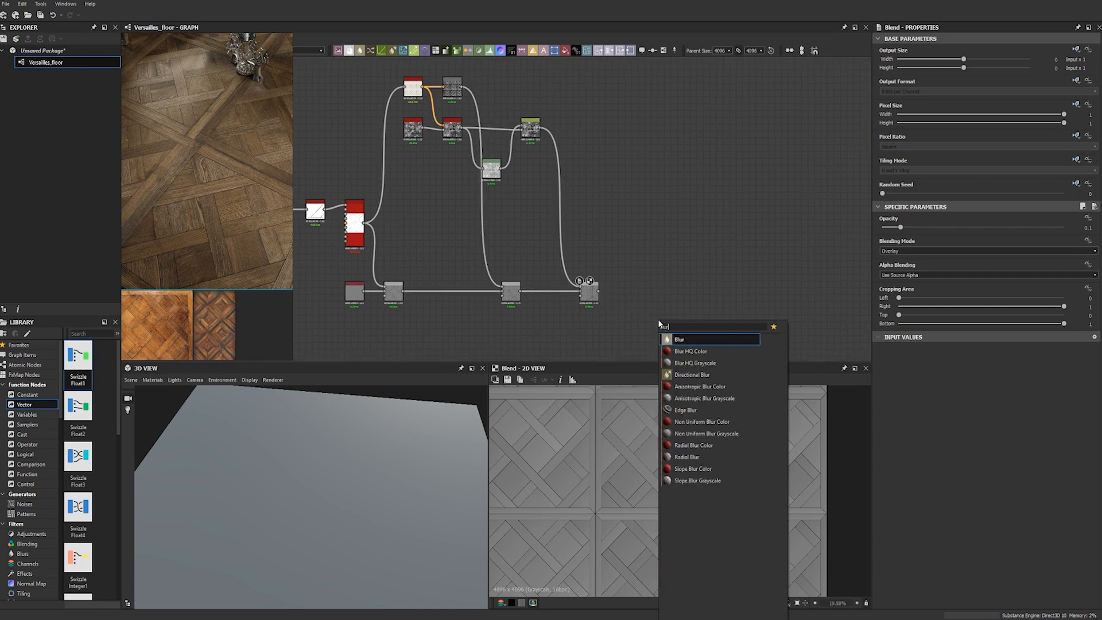
click(700, 364)
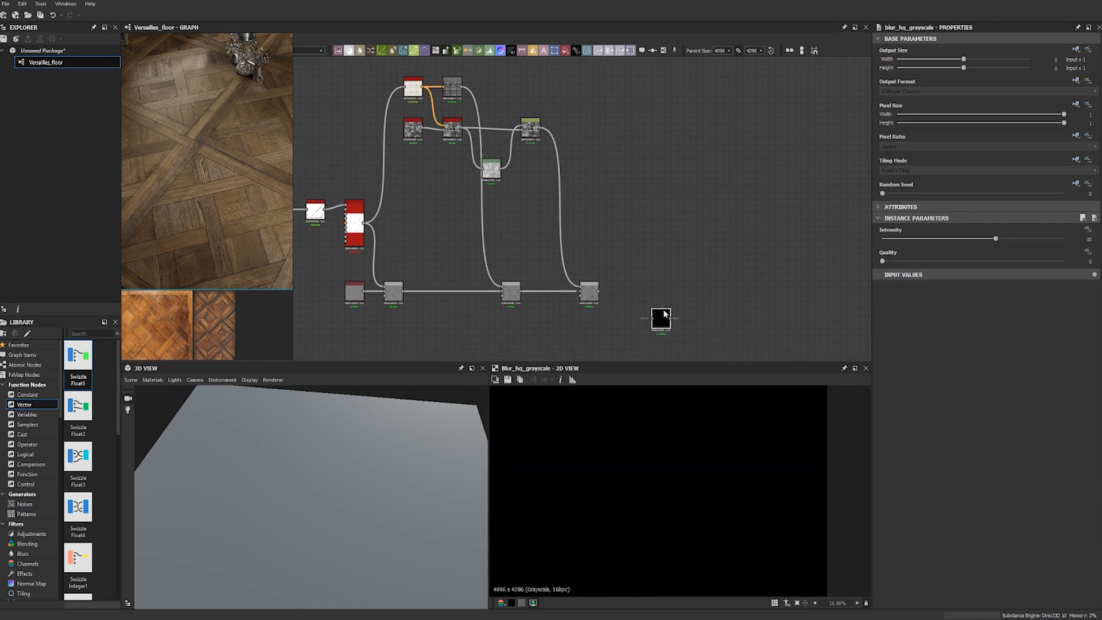
drag(658, 313, 588, 229)
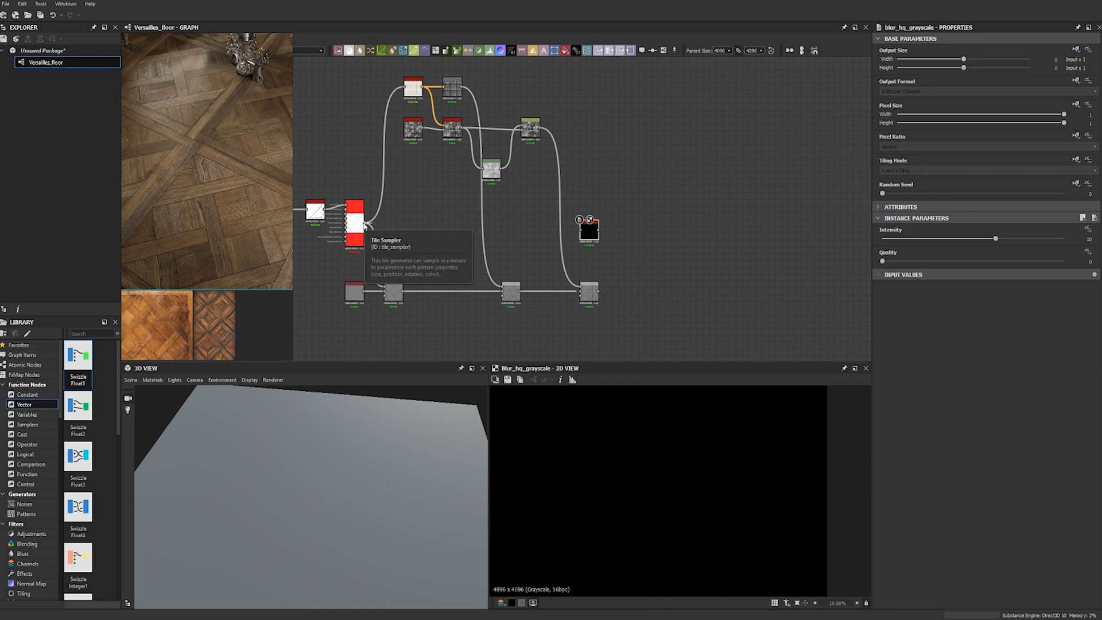
drag(364, 226, 584, 231)
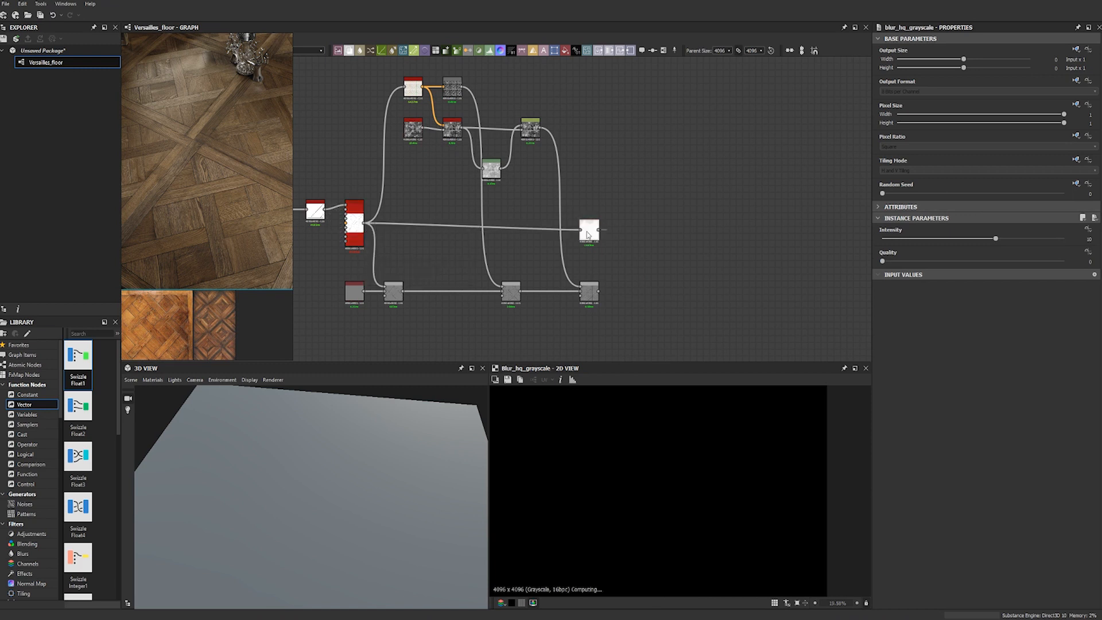
Set the Blur HQ Grayscale intensity to about 1.9 and its quality to 1.
mouse_move(903, 261)
mouse_down()
mouse_move(1021, 261)
mouse_move(948, 237)
mouse_move(905, 239)
mouse_up()
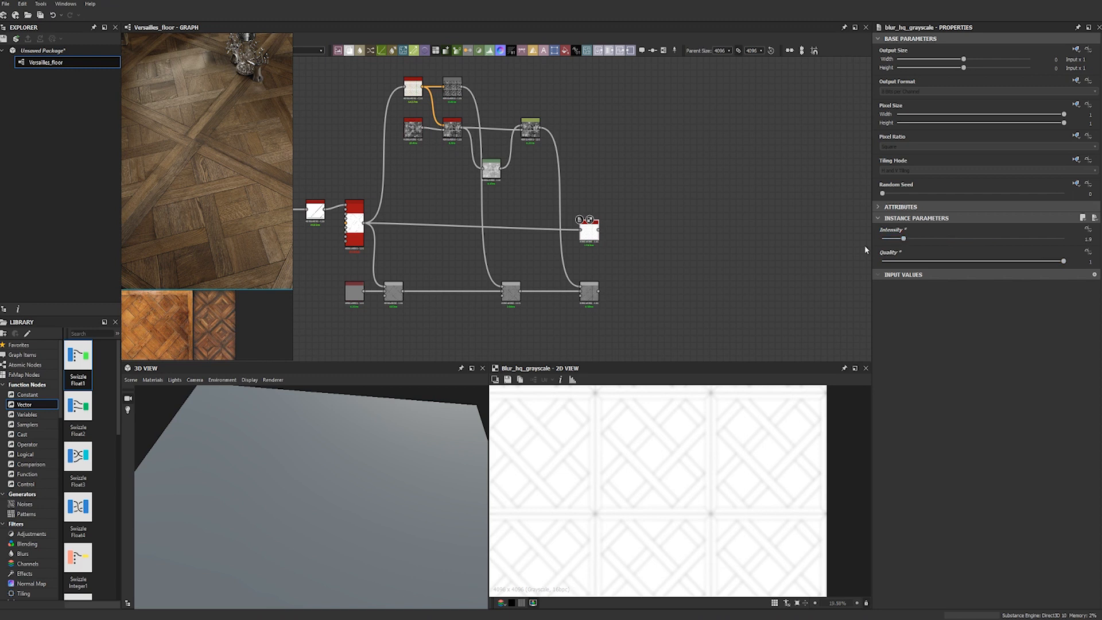
key(Tab)
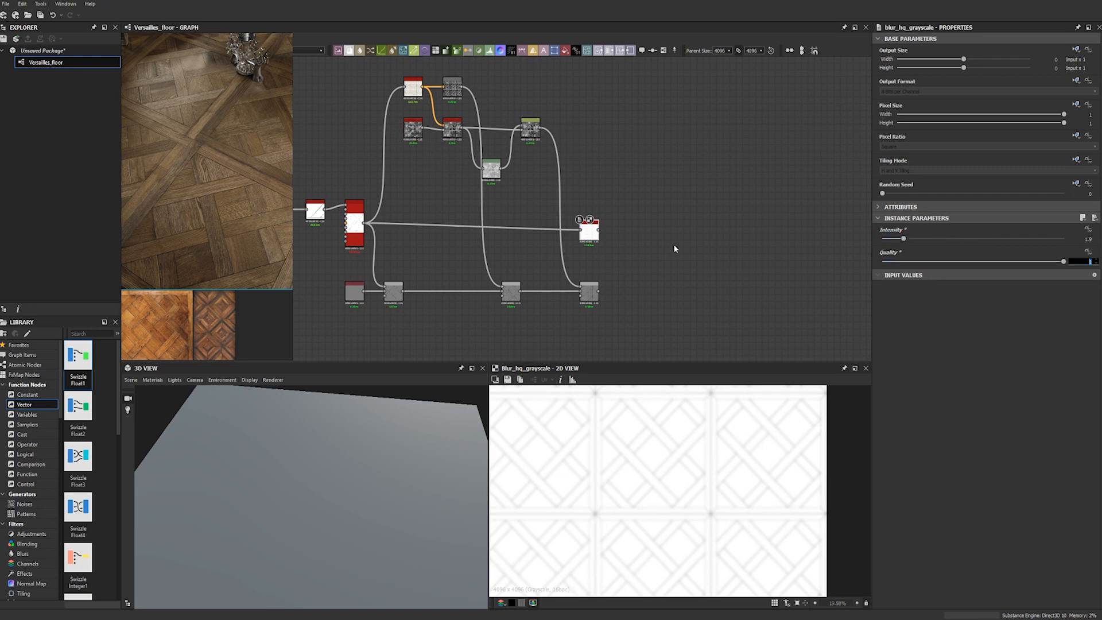
key(Return)
Add a Levels node after the blur and raise its black input level to the start of the histogram's tones.
key(space)
text(level)
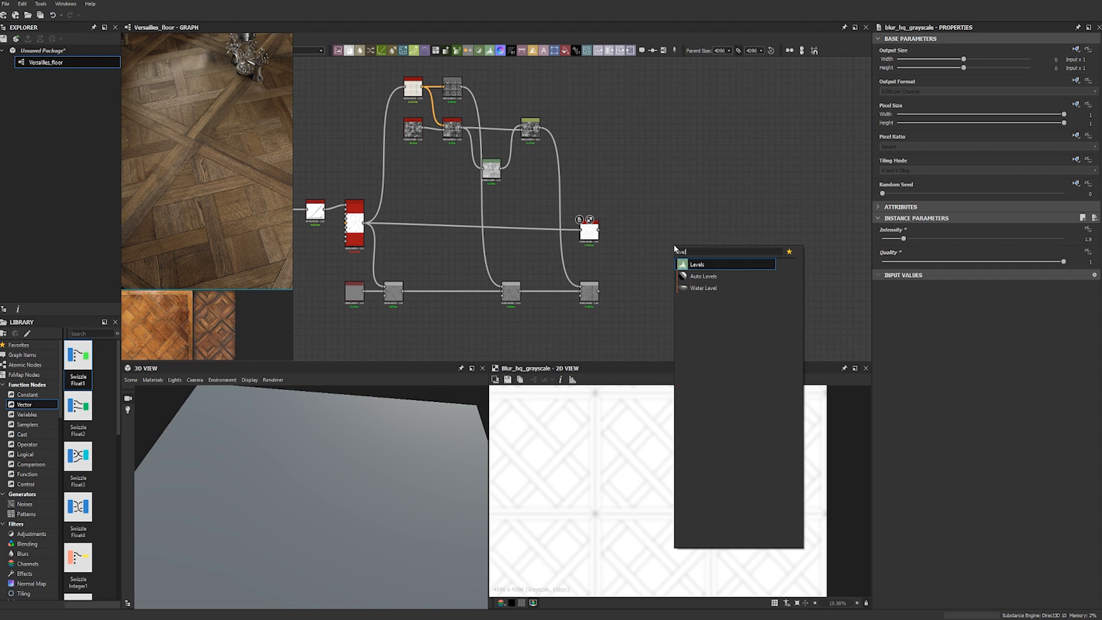
key(Return)
drag(673, 246, 620, 230)
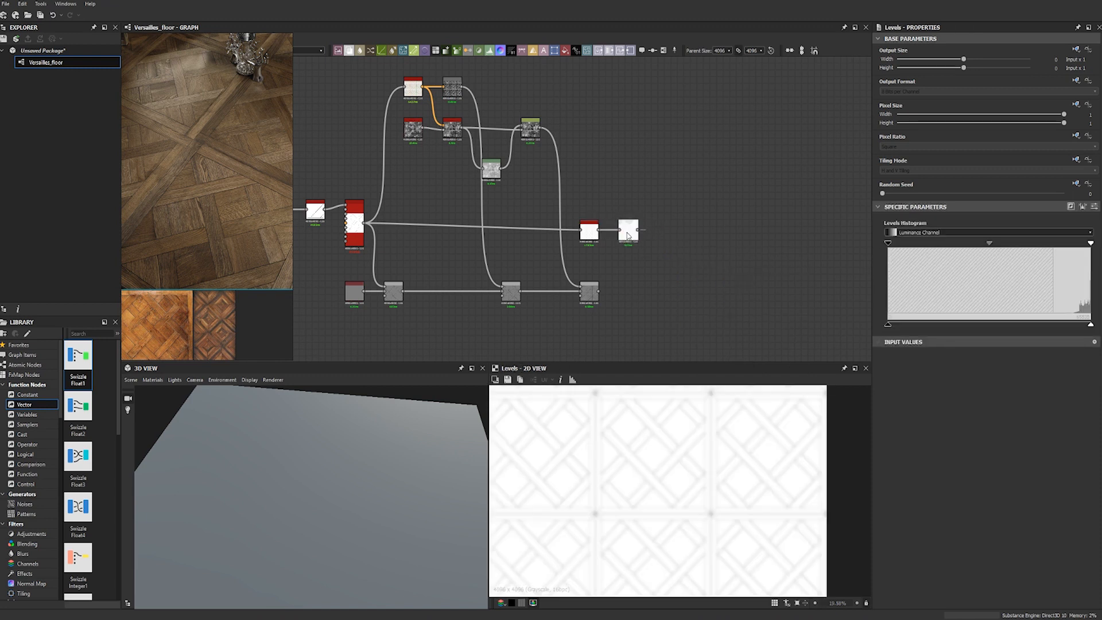
drag(890, 245, 1052, 260)
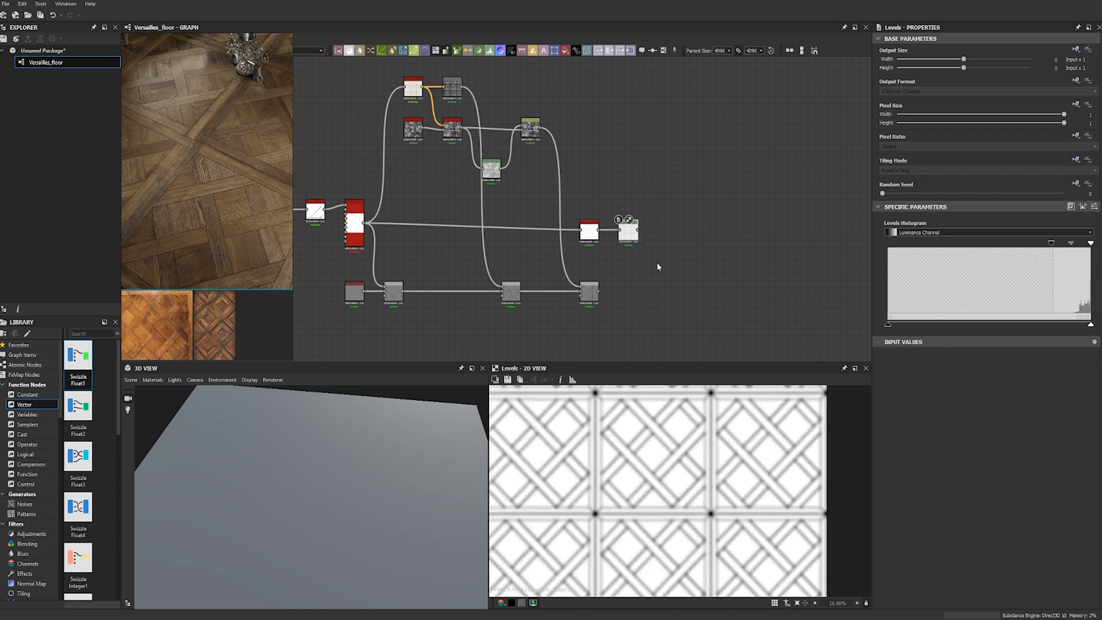
Add a fourth Blend node with the Distance blend as background and the Levels output as foreground.
key(space)
text(blen)
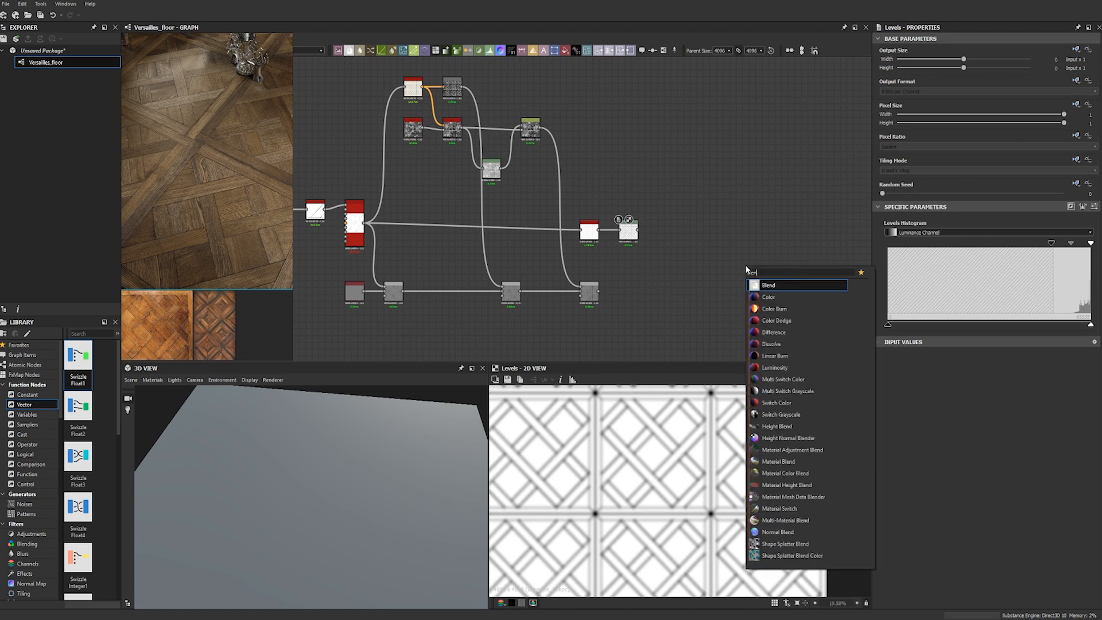
key(Return)
drag(746, 266, 667, 294)
drag(598, 291, 637, 231)
scroll(627, 231, up, 1)
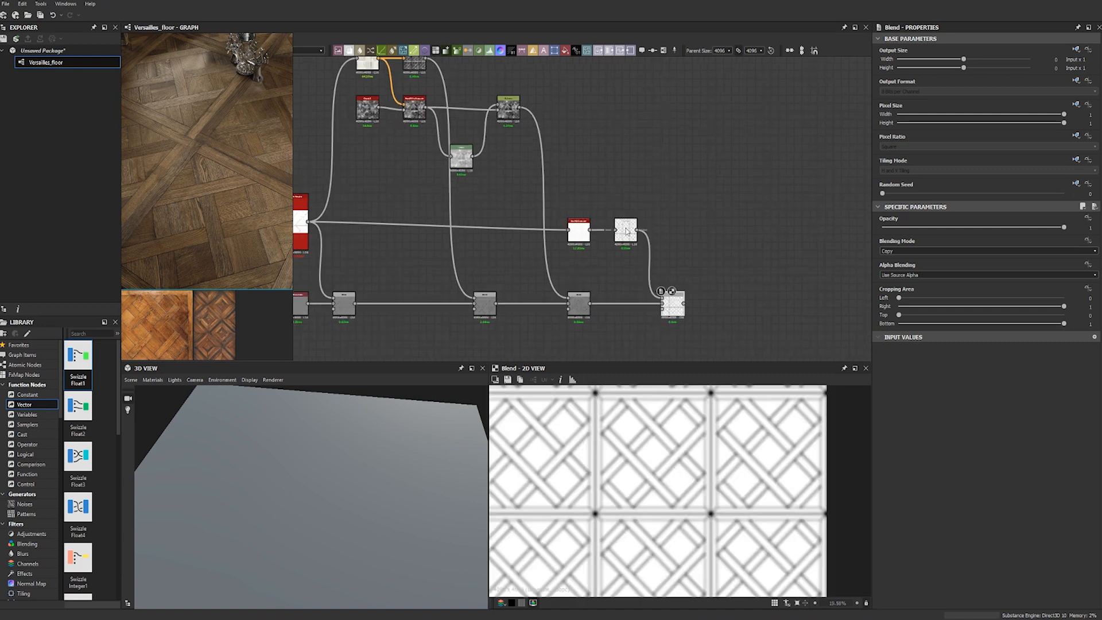
Set the blurred seam blend to Subtract with an opacity of 0.05.
click(901, 251)
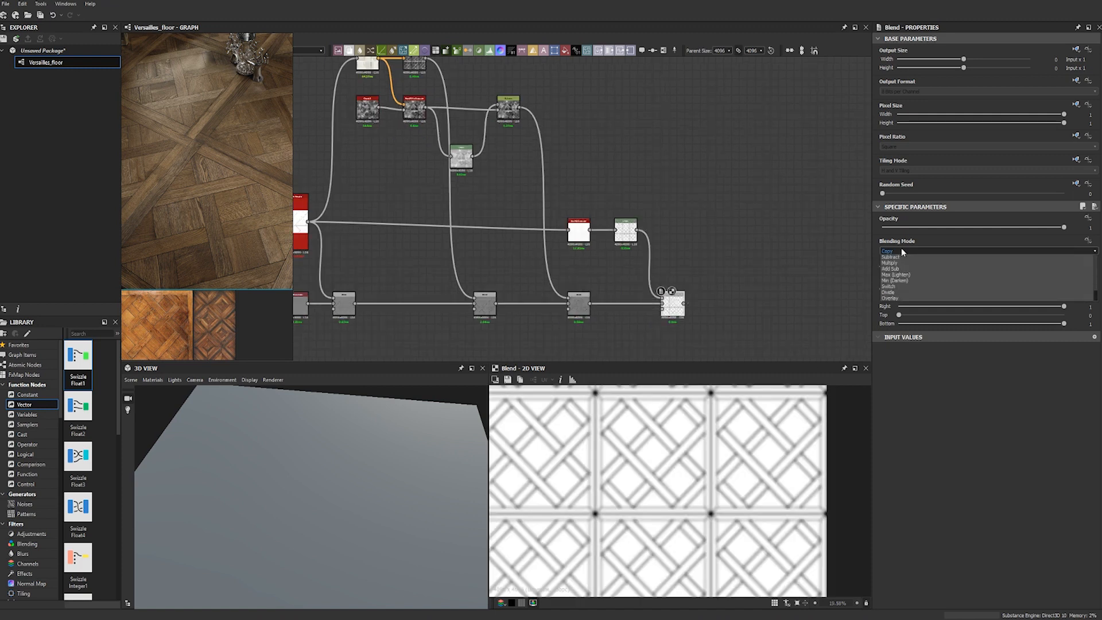
click(892, 258)
drag(1064, 227, 966, 228)
double_click(1087, 227)
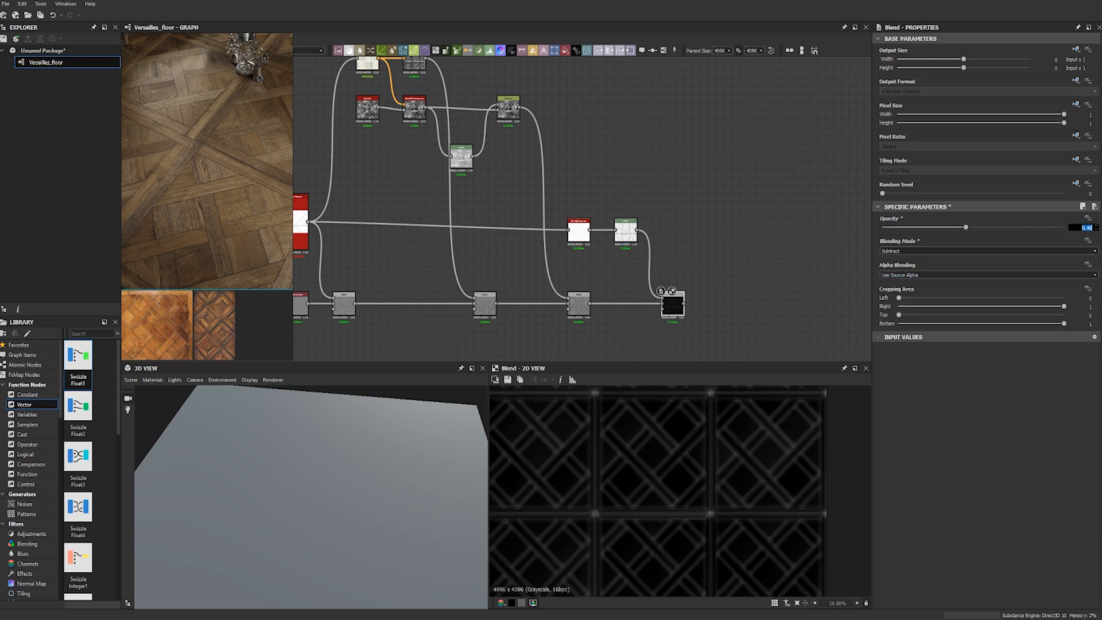
text(0.1)
key(Return)
double_click(1087, 228)
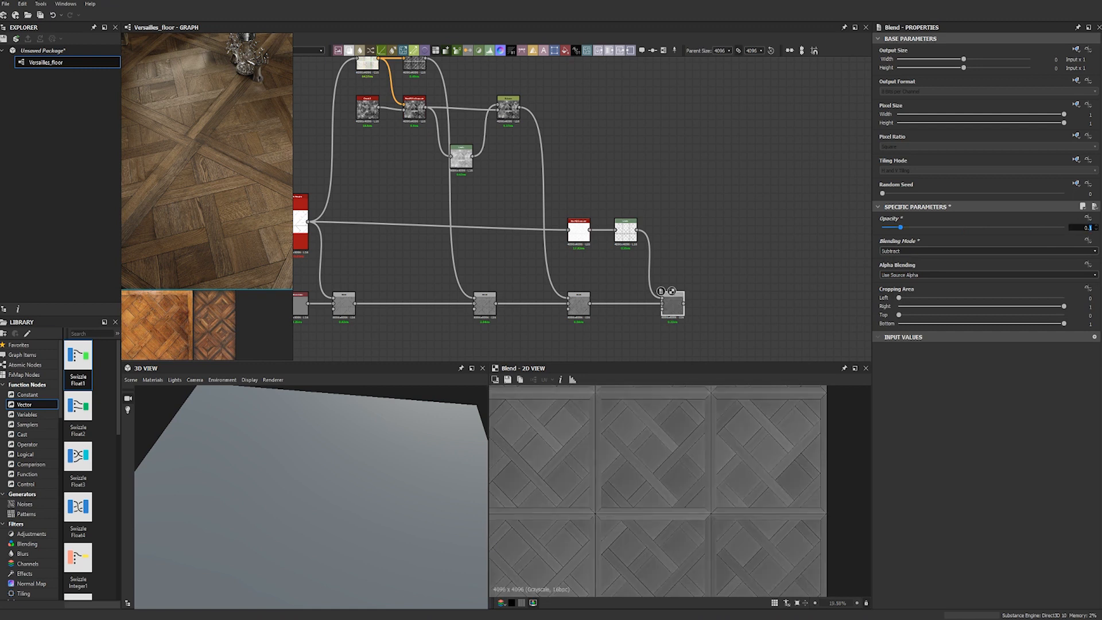
text(0.05)
key(Return)
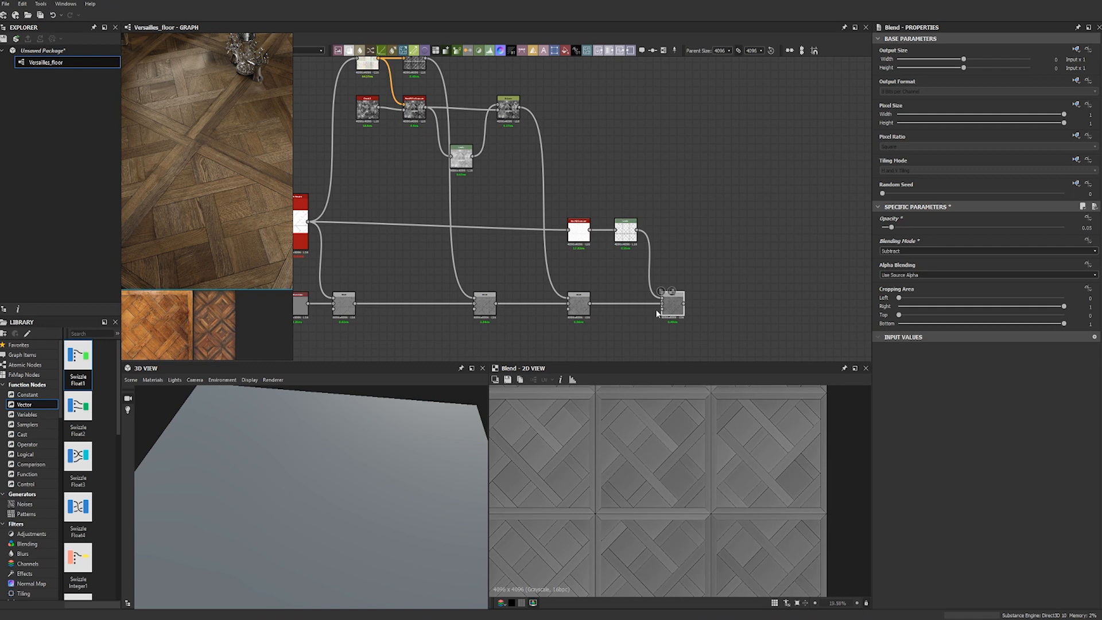
click(1086, 227)
middle_drag(788, 325, 680, 298)
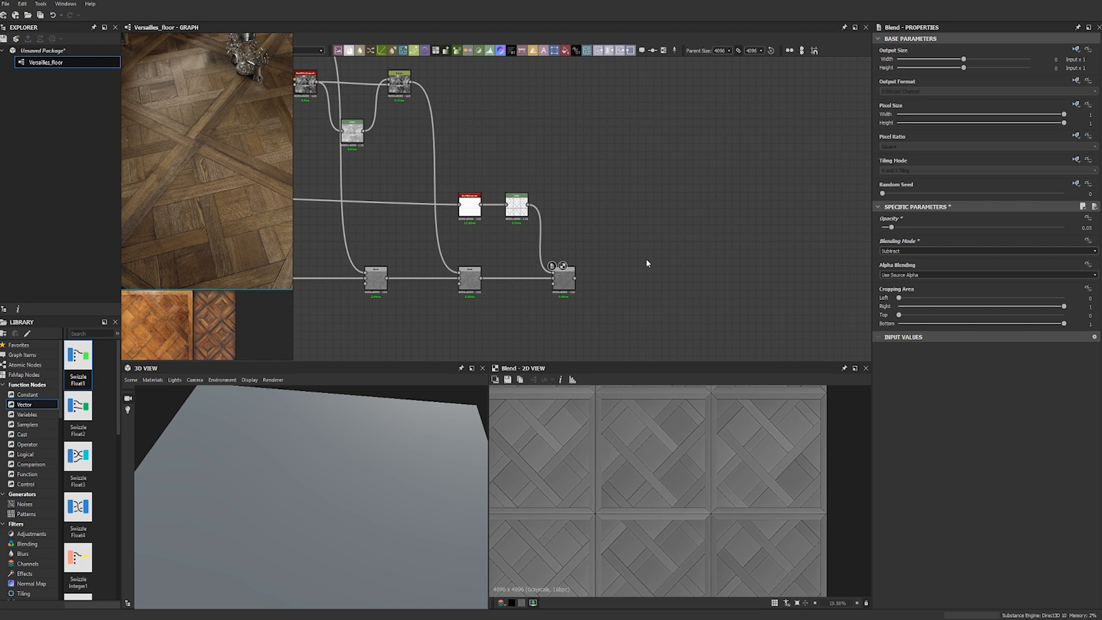
Add a Levels node after the last Blend node in the height chain.
key(space)
text(lev)
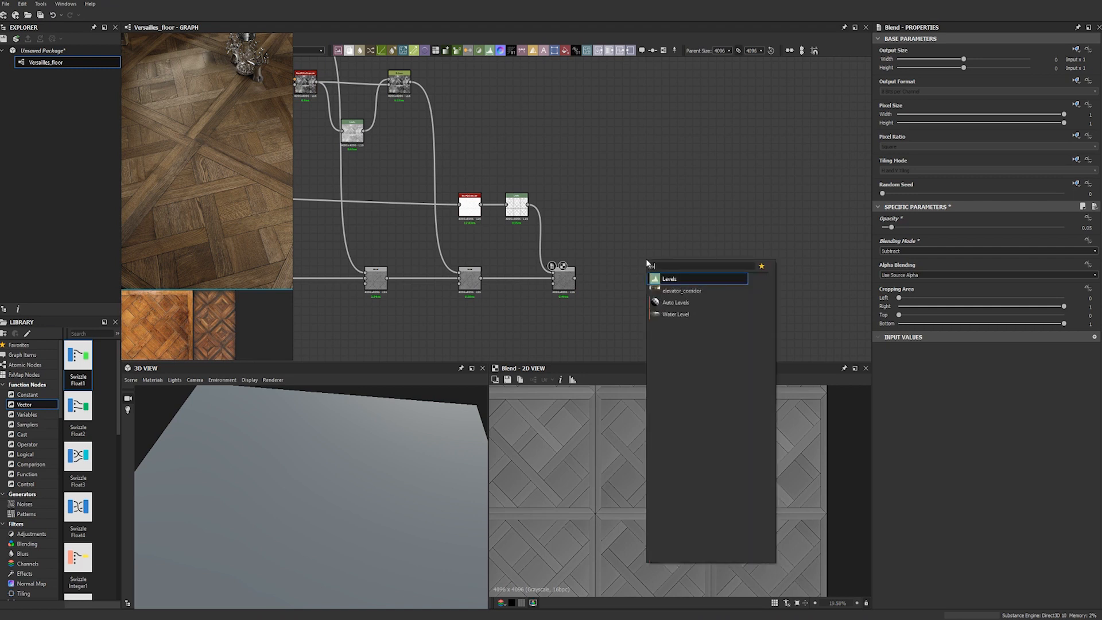
key(Return)
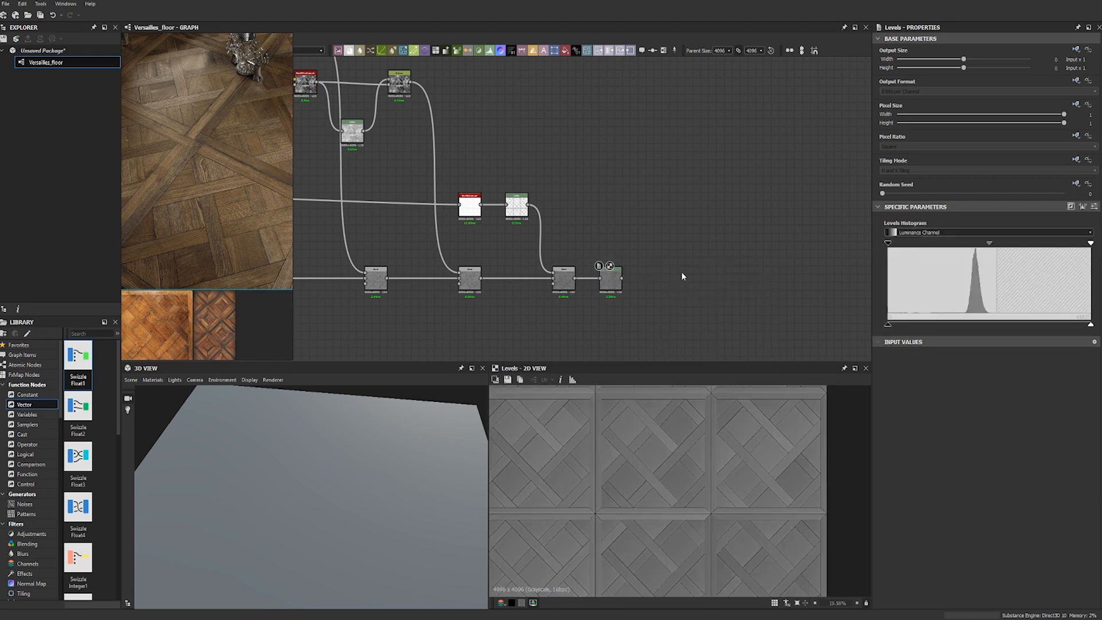
Add an Output node beyond the Levels node and place a duplicate of it directly below.
key(space)
text(output)
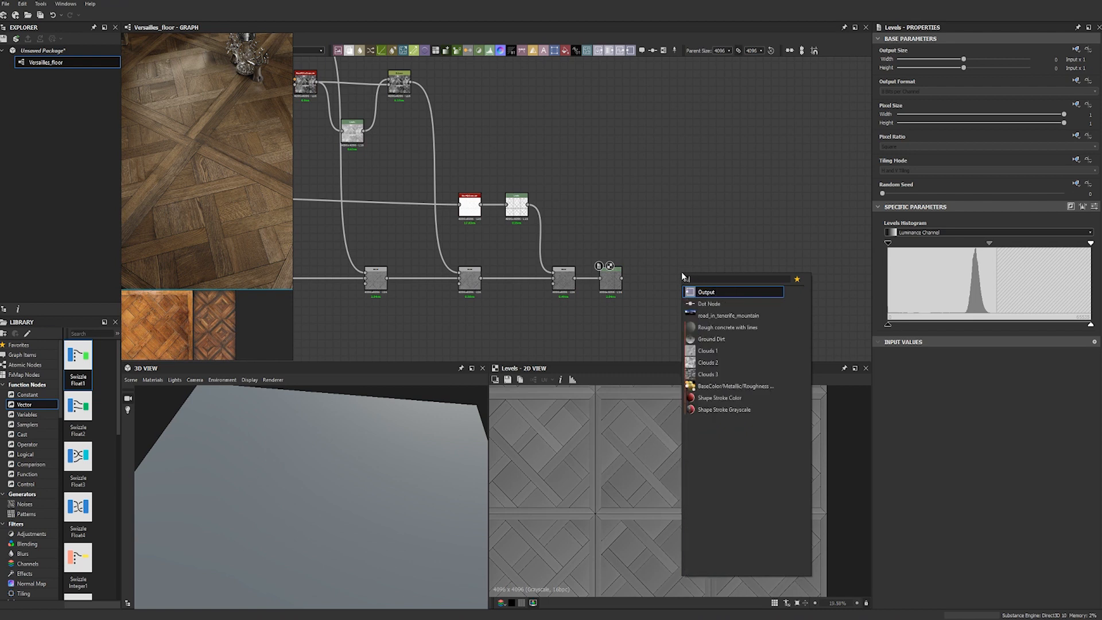
key(Return)
drag(683, 276, 707, 276)
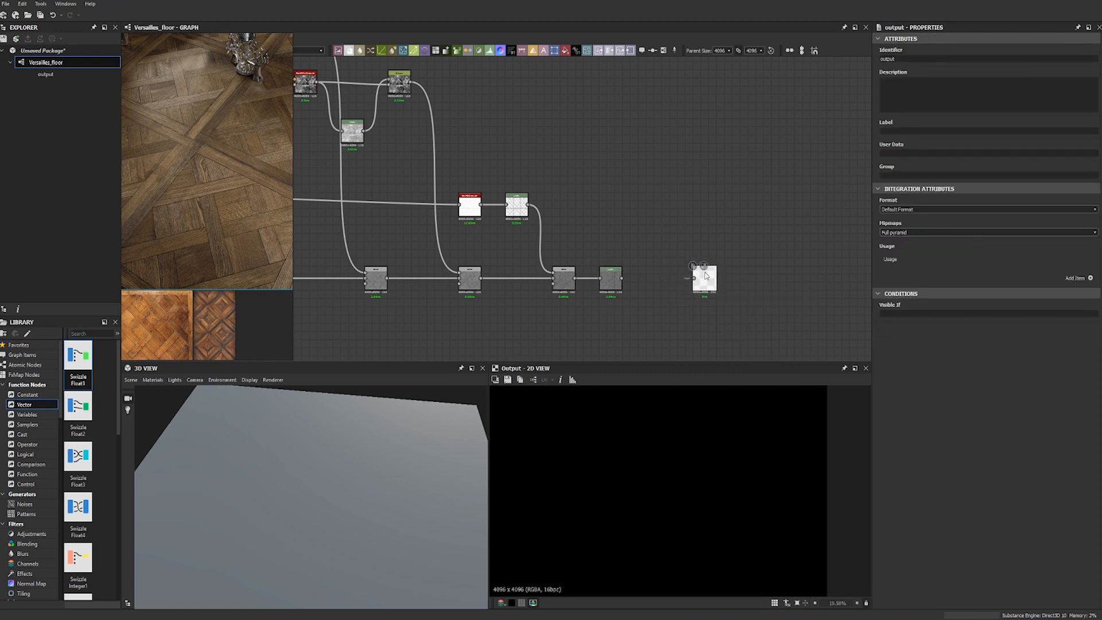
key(ctrl+d)
drag(722, 343, 707, 335)
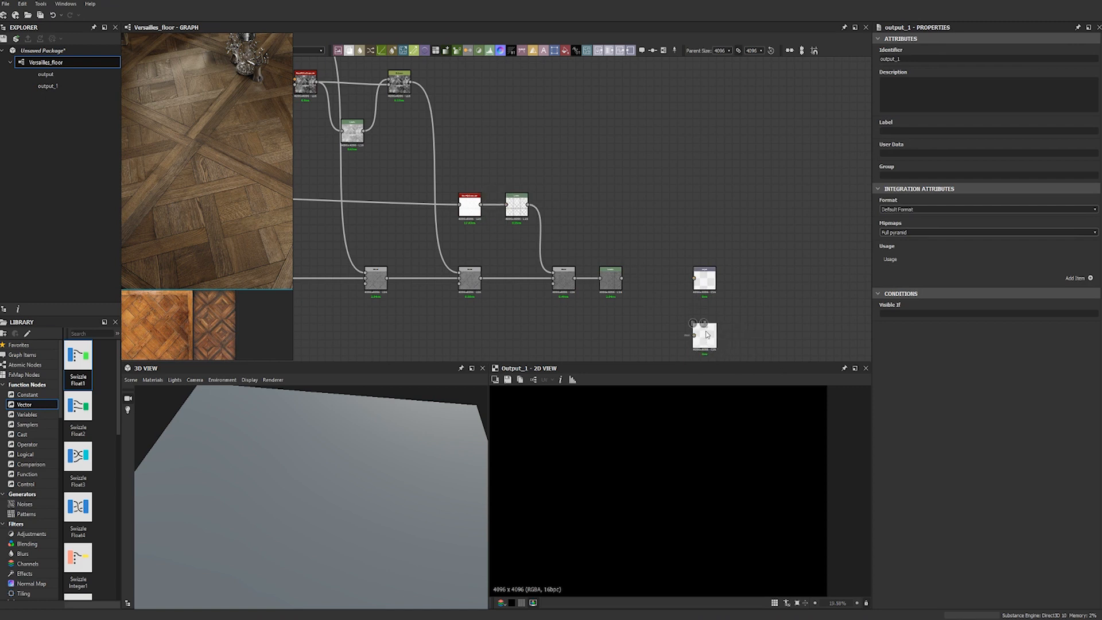
Add a Normal node between the Levels node and the lower output, and connect the Levels result to the upper output.
key(Delete)
key(space)
text(nor)
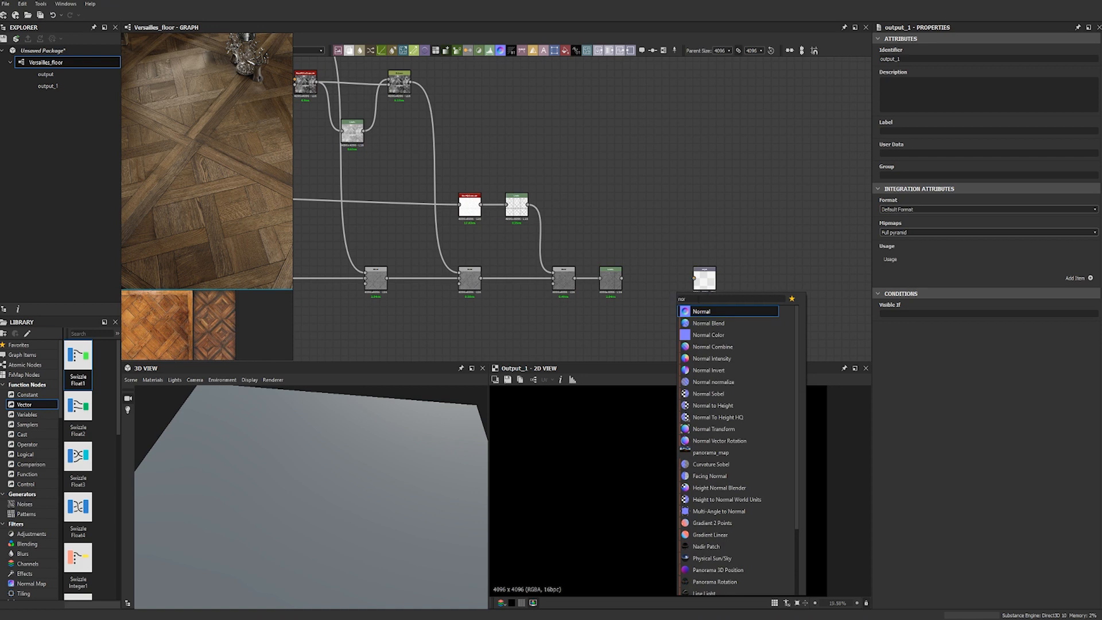
click(713, 311)
drag(669, 294, 652, 326)
drag(647, 327, 695, 278)
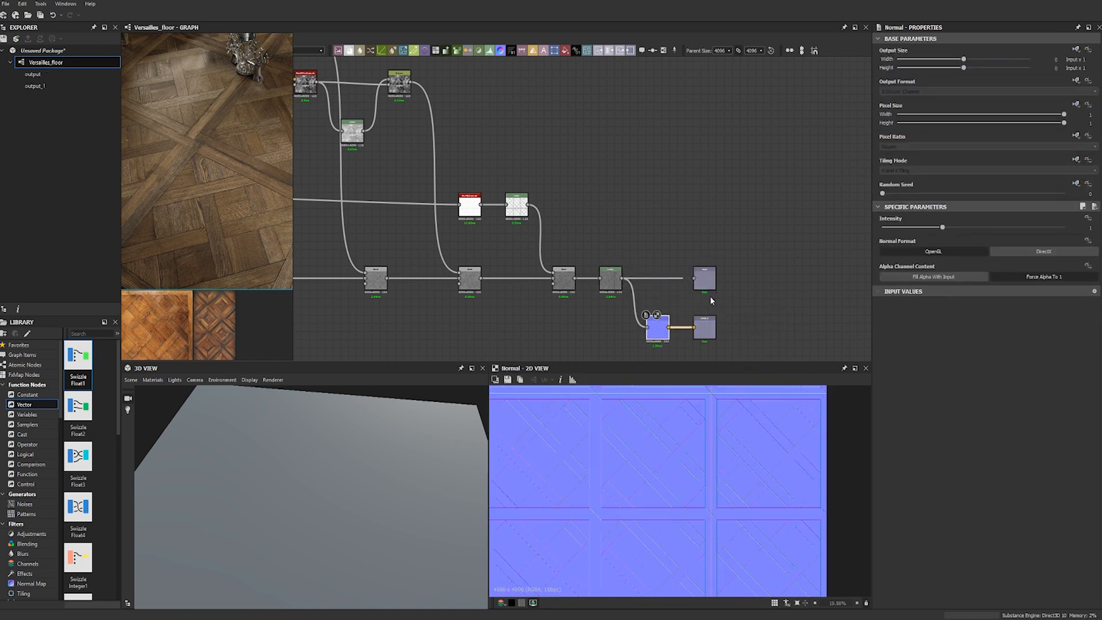
Add a usage entry to the output fed by the Normal node and set it to normal.
click(705, 328)
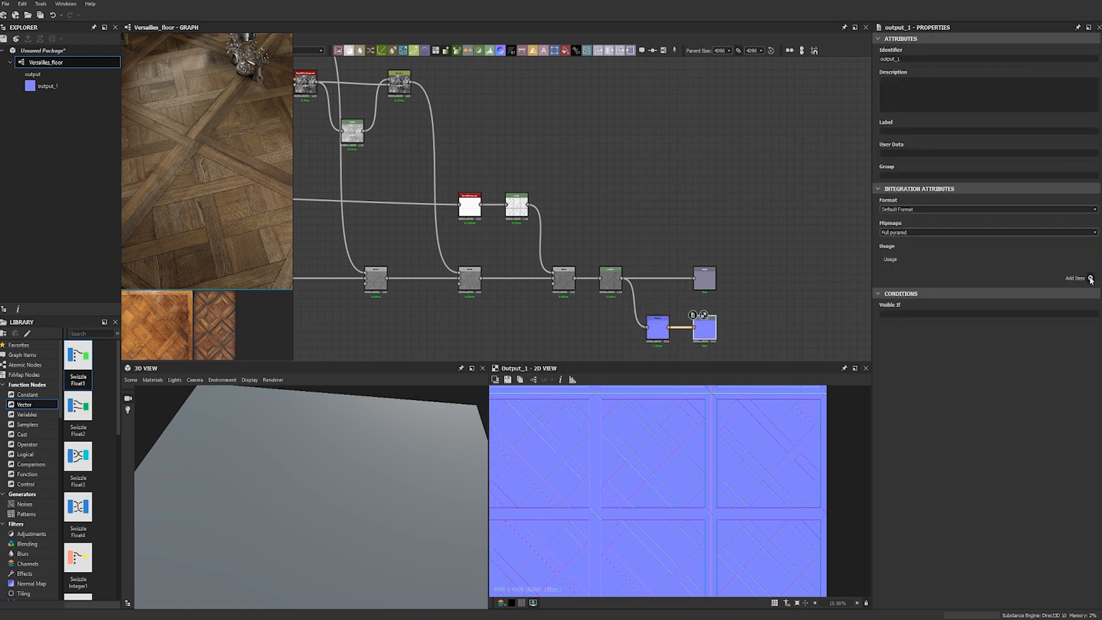
click(1090, 277)
click(1016, 270)
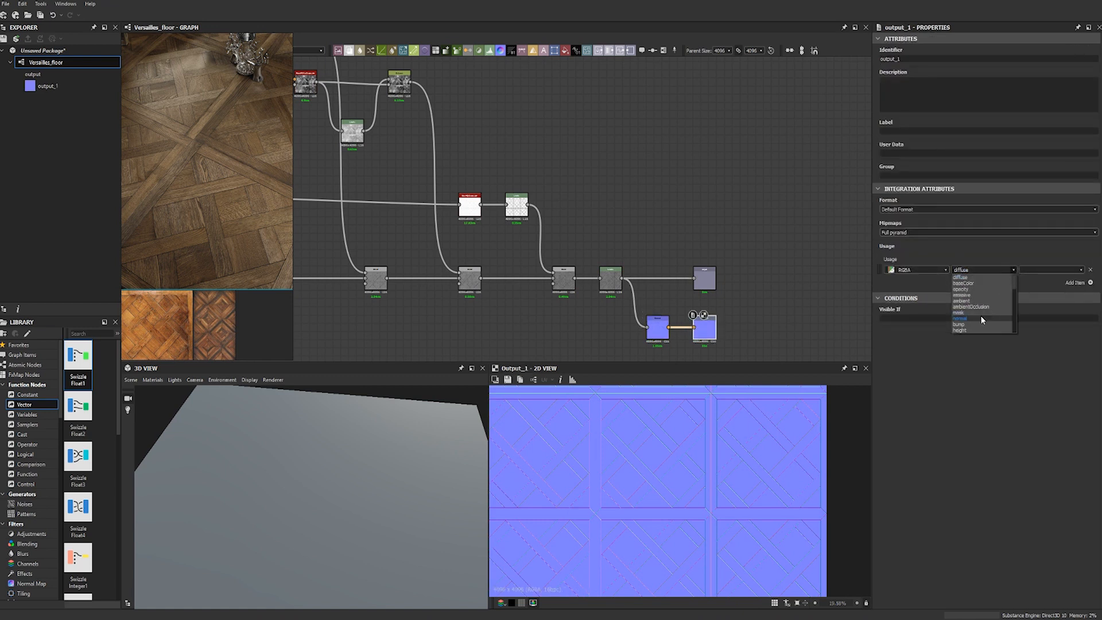
click(980, 315)
Add a usage entry to the output fed directly by the Levels node and set it to height.
click(713, 280)
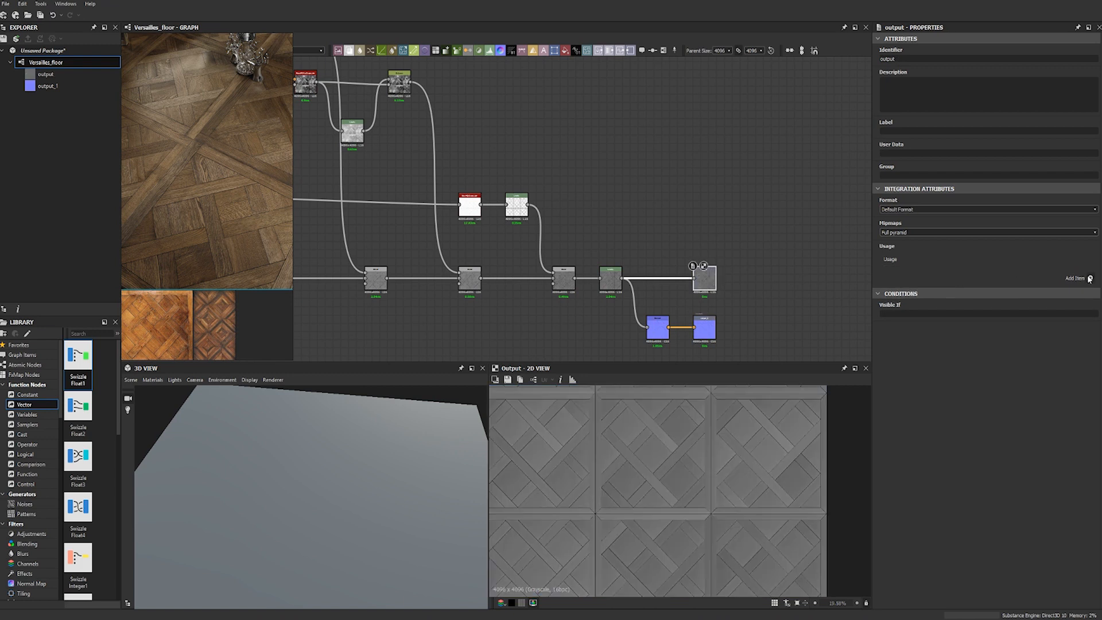
click(1091, 278)
click(1013, 270)
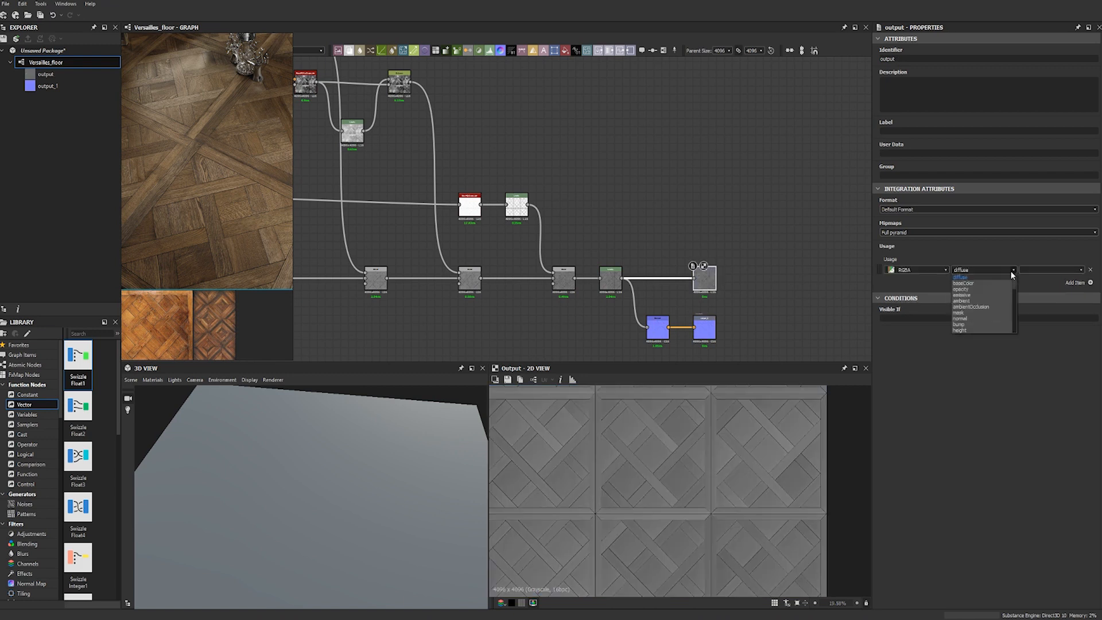
click(969, 328)
Show the graph's outputs on the mesh in the 3D view.
right_click(687, 183)
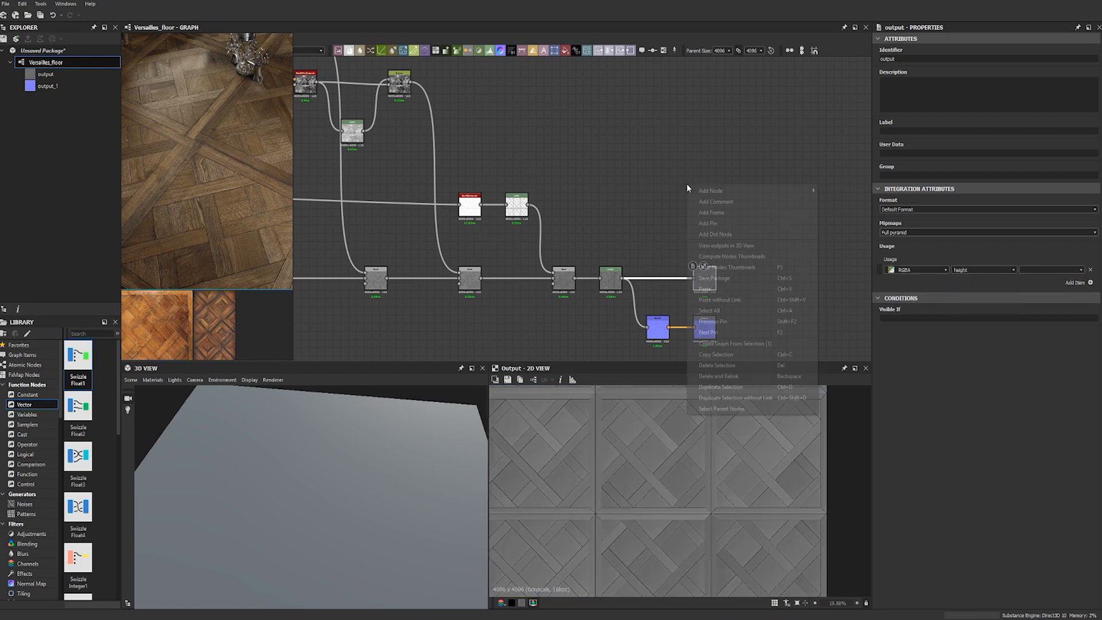
click(726, 246)
drag(386, 460, 292, 487)
scroll(330, 519, up, 4)
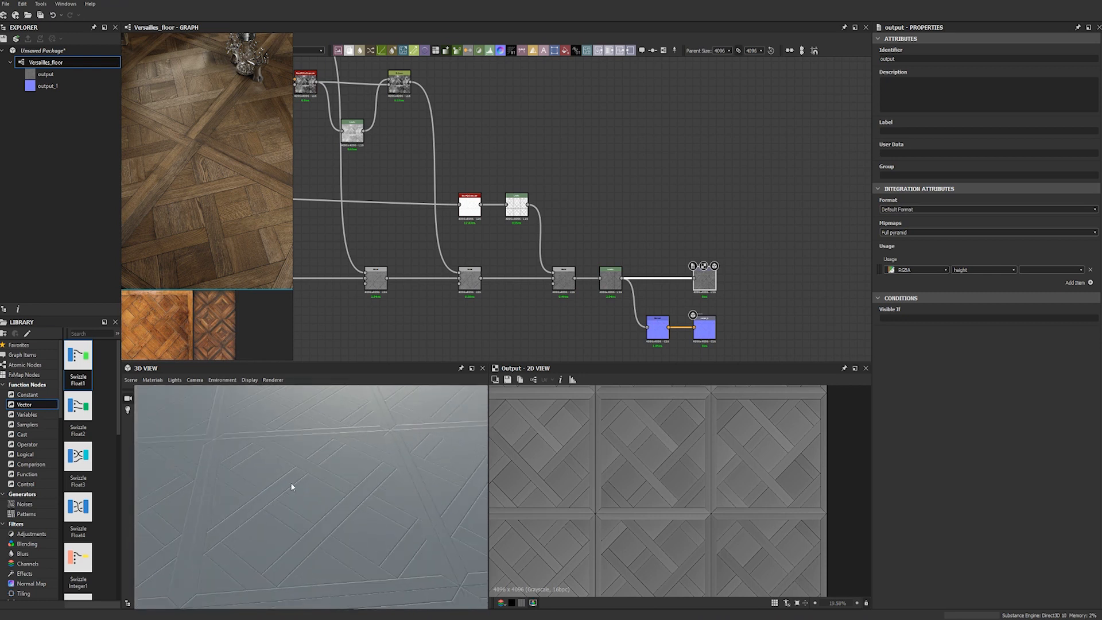
Switch the default 3D material's physically_metallic_roughness definition to Tessellation.
click(154, 380)
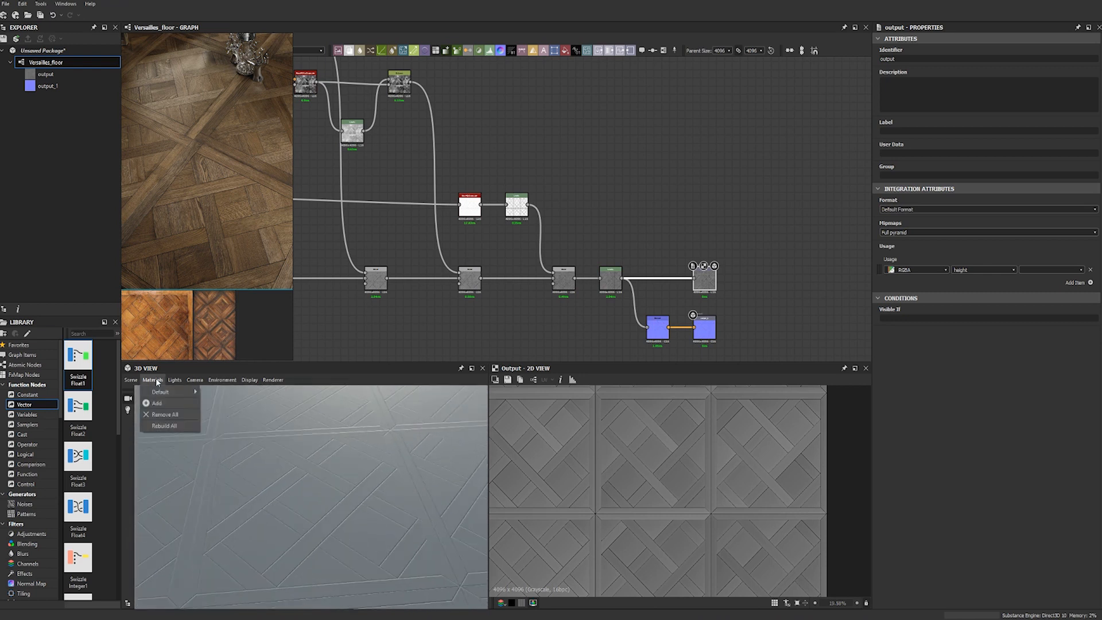
mouse_move(161, 393)
mouse_move(231, 405)
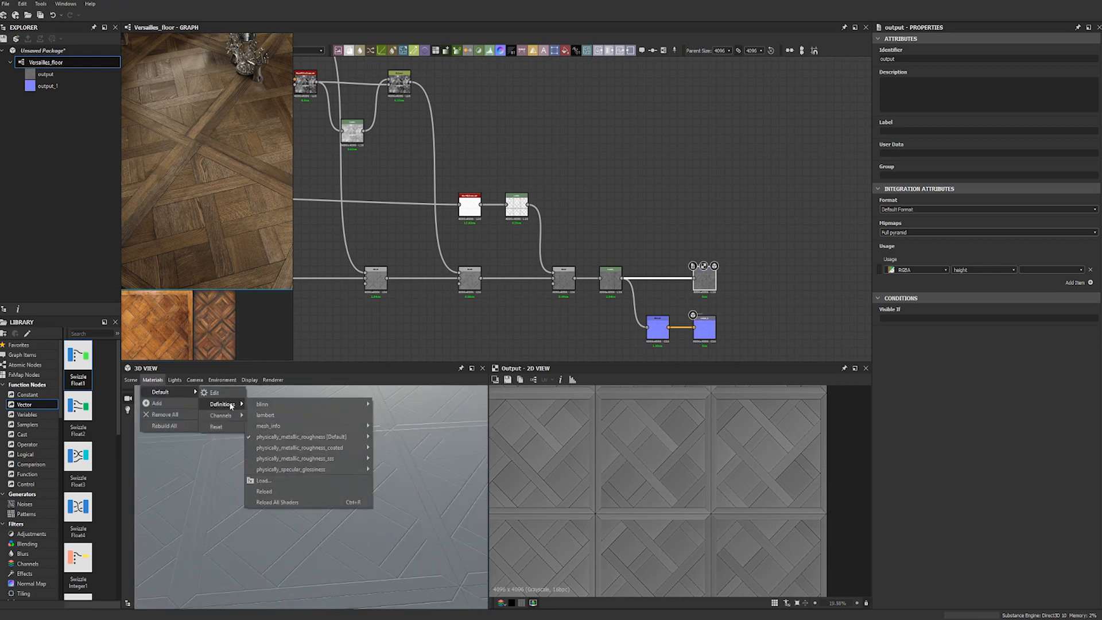
mouse_move(314, 436)
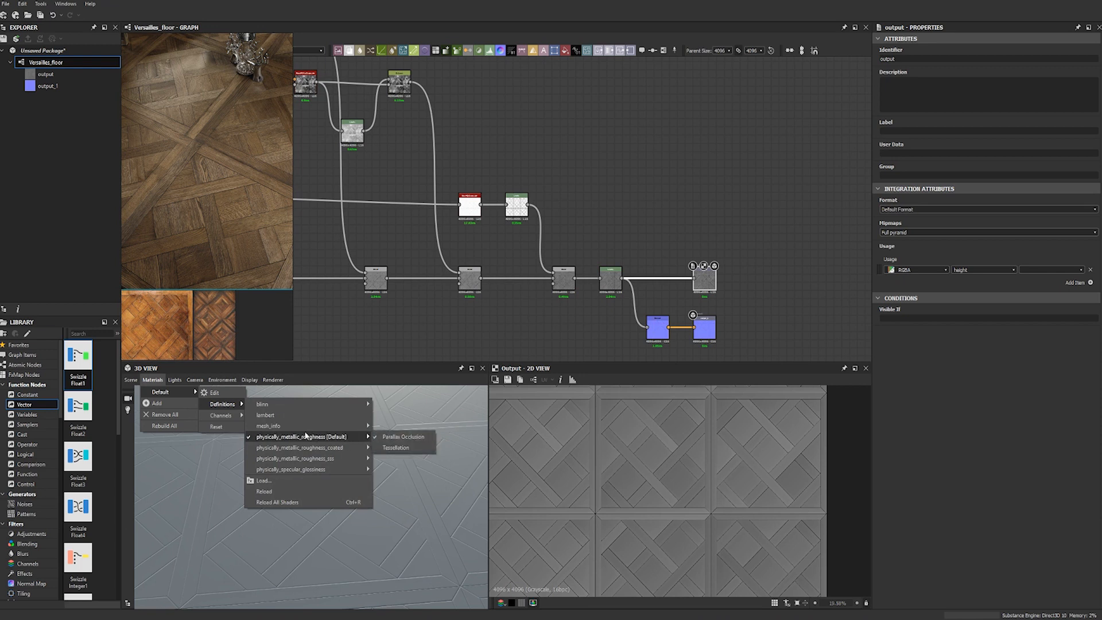
click(404, 448)
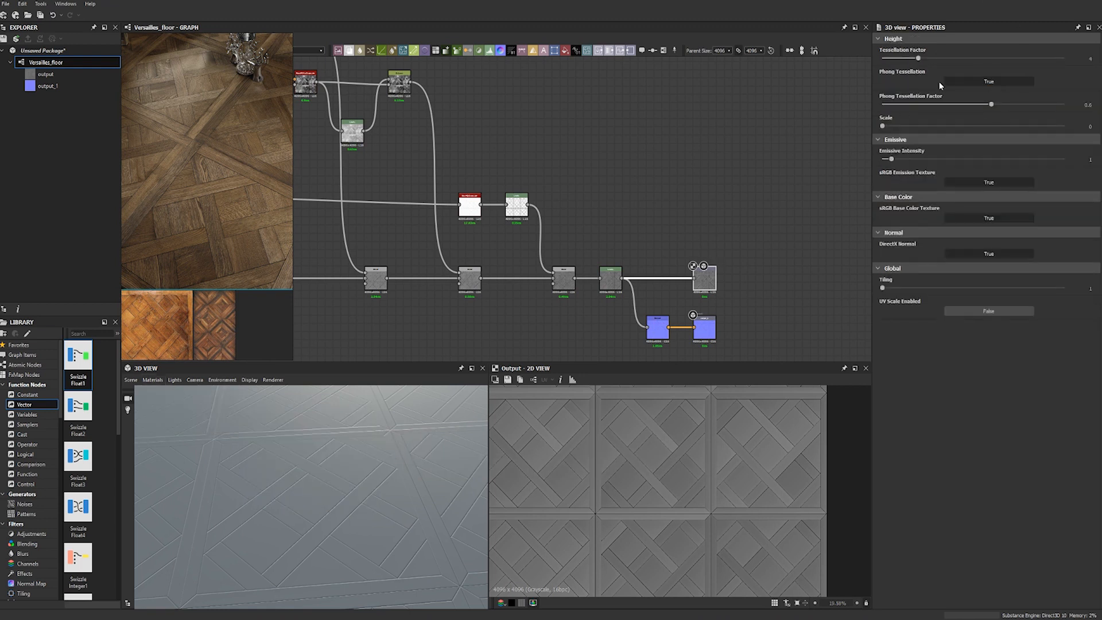
Raise the material's Tessellation Factor to its maximum and set the height Scale to 5.
drag(921, 57, 1064, 59)
drag(894, 130, 982, 128)
double_click(1087, 126)
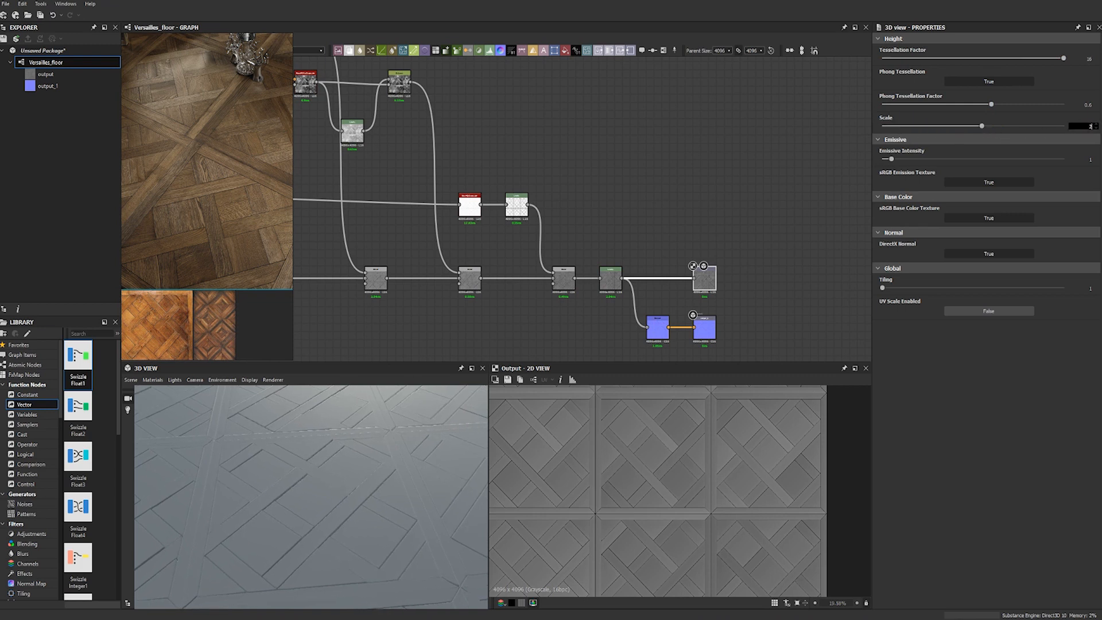
text(5)
key(Return)
Lower the Tessellation Factor to 3, inspect the plank seams up close in 3D, and restore the factor to its maximum.
drag(277, 503, 305, 492)
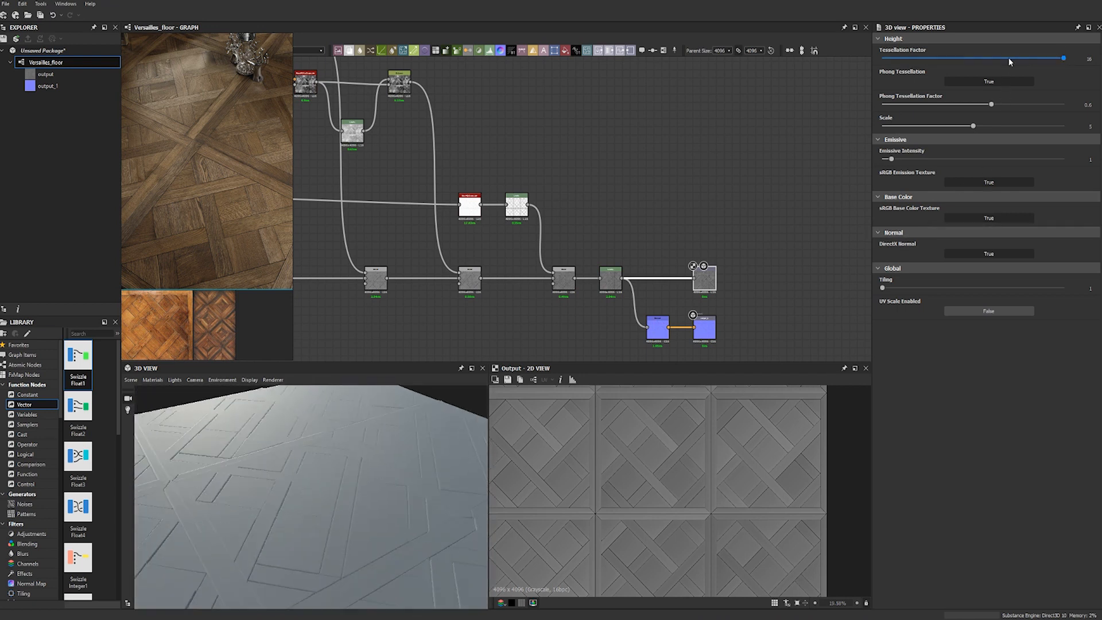
drag(1059, 58, 905, 58)
scroll(313, 501, up, 6)
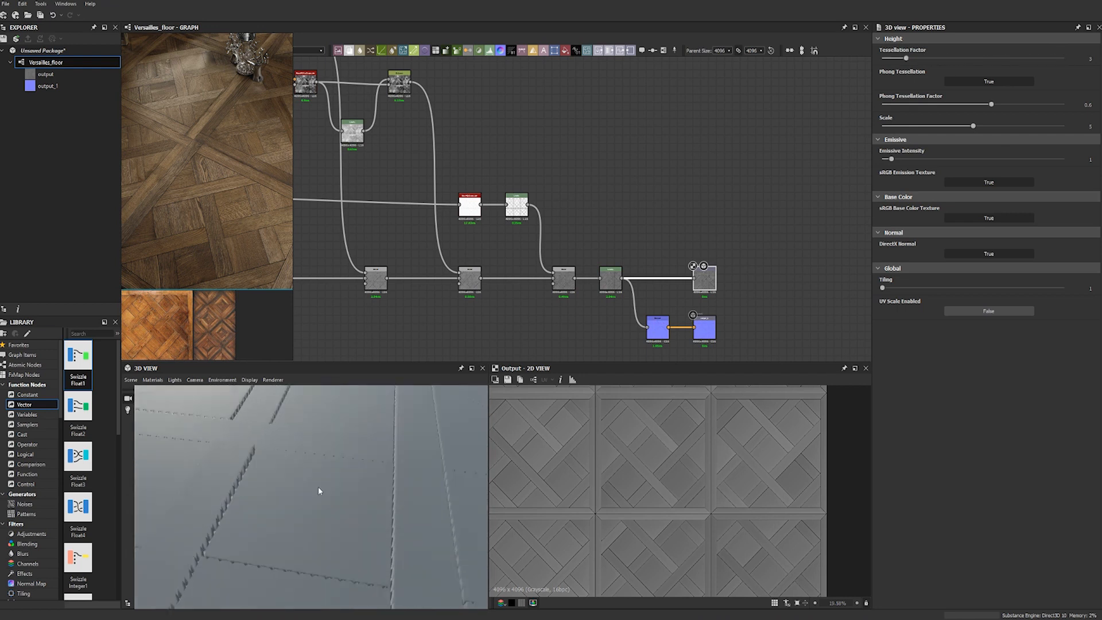
drag(319, 488, 385, 488)
drag(421, 434, 381, 456)
drag(208, 446, 479, 408)
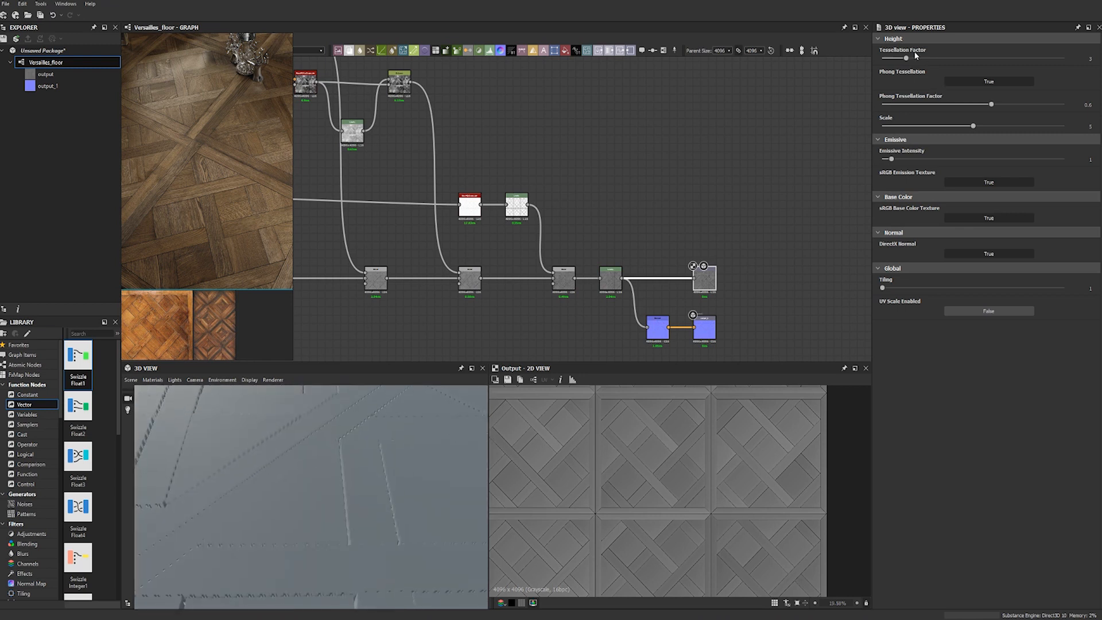
drag(912, 57, 1099, 57)
drag(295, 442, 454, 442)
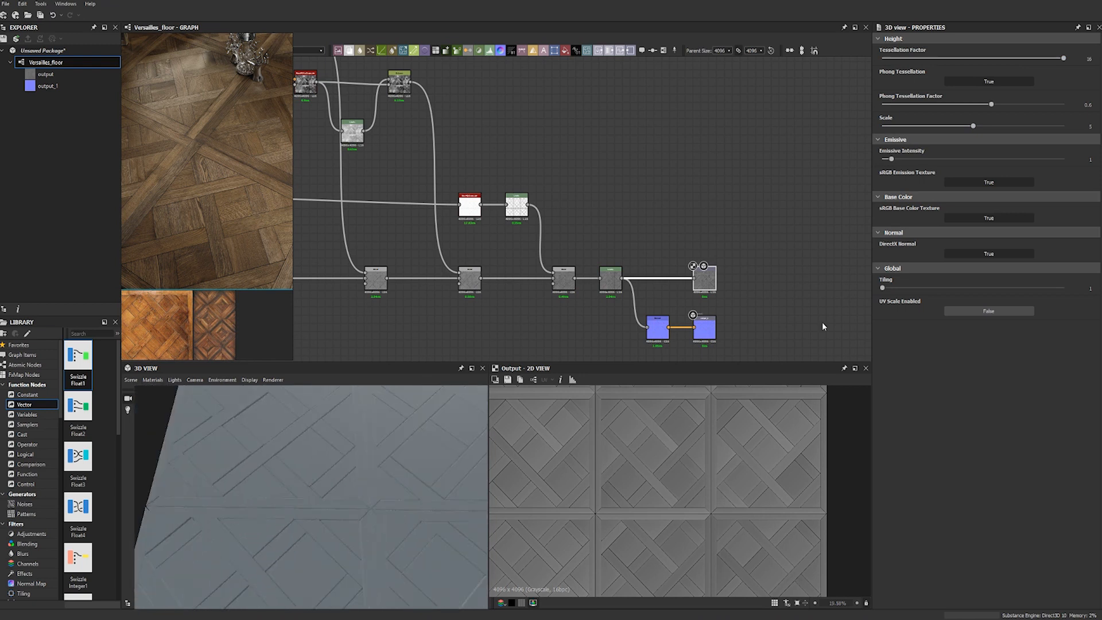
Move the final Levels node, the Normal node and both outputs away from the last Blend to free space between them.
middle_drag(745, 237, 721, 157)
drag(721, 157, 560, 305)
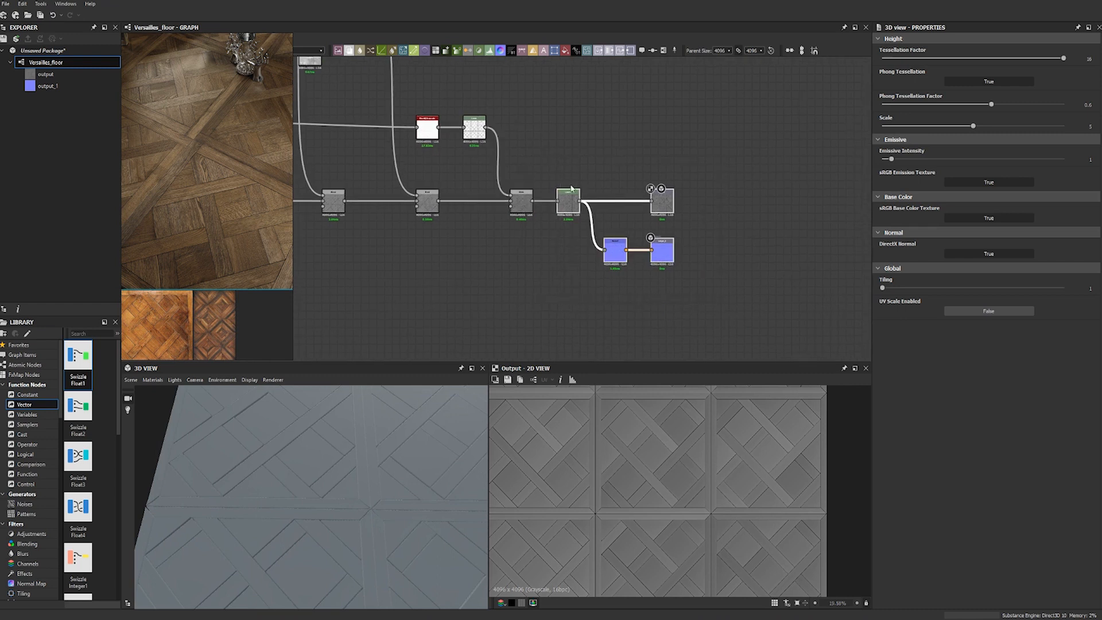
click(572, 205)
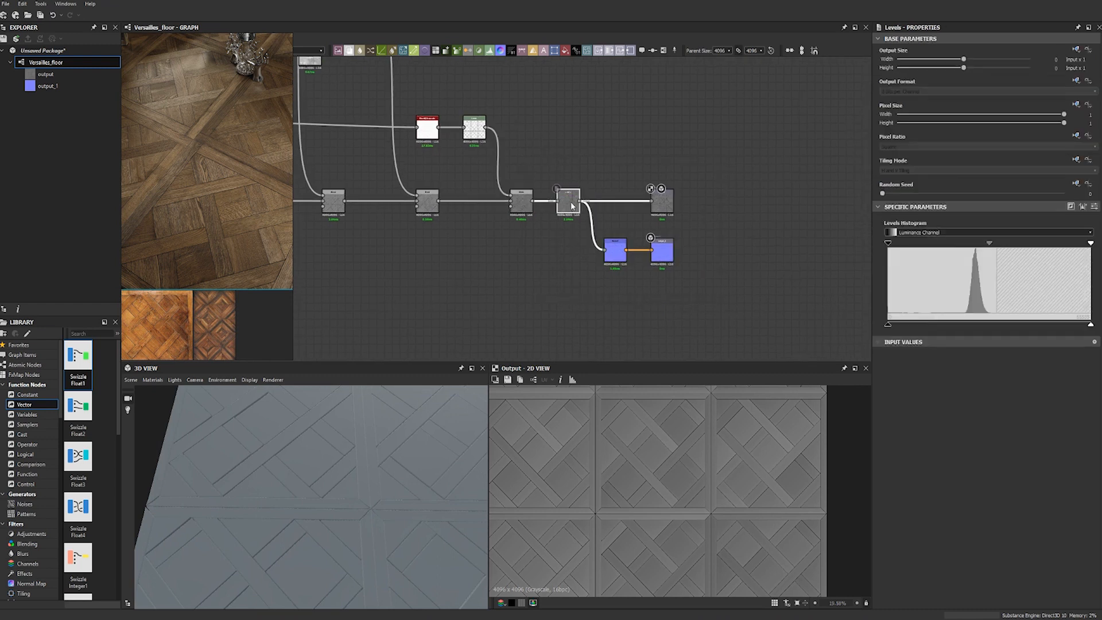
drag(743, 138, 566, 295)
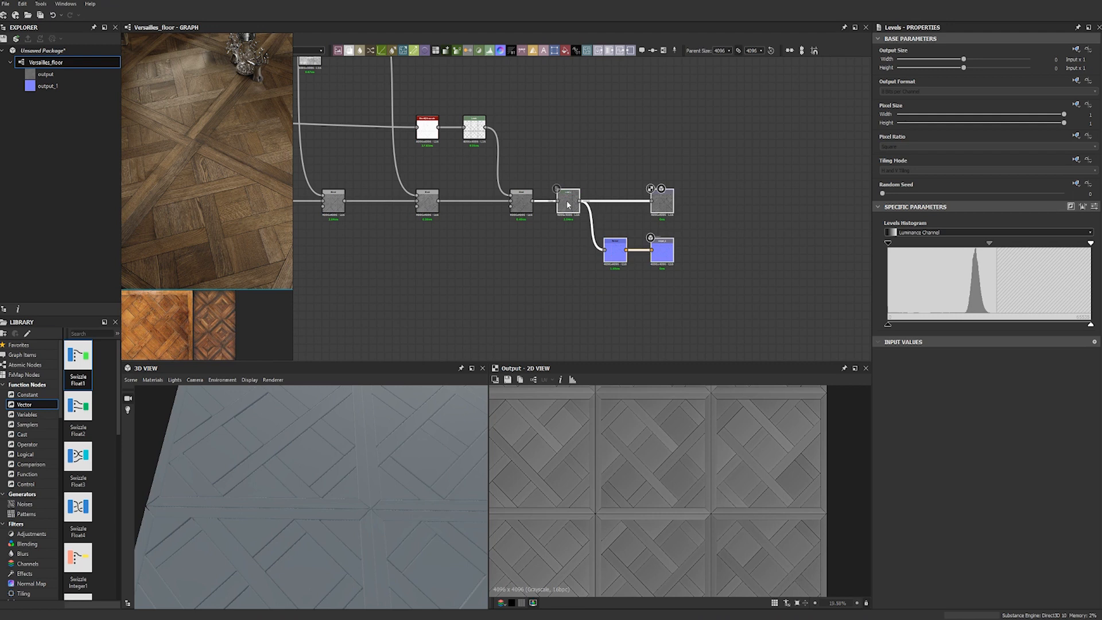
drag(568, 204, 788, 207)
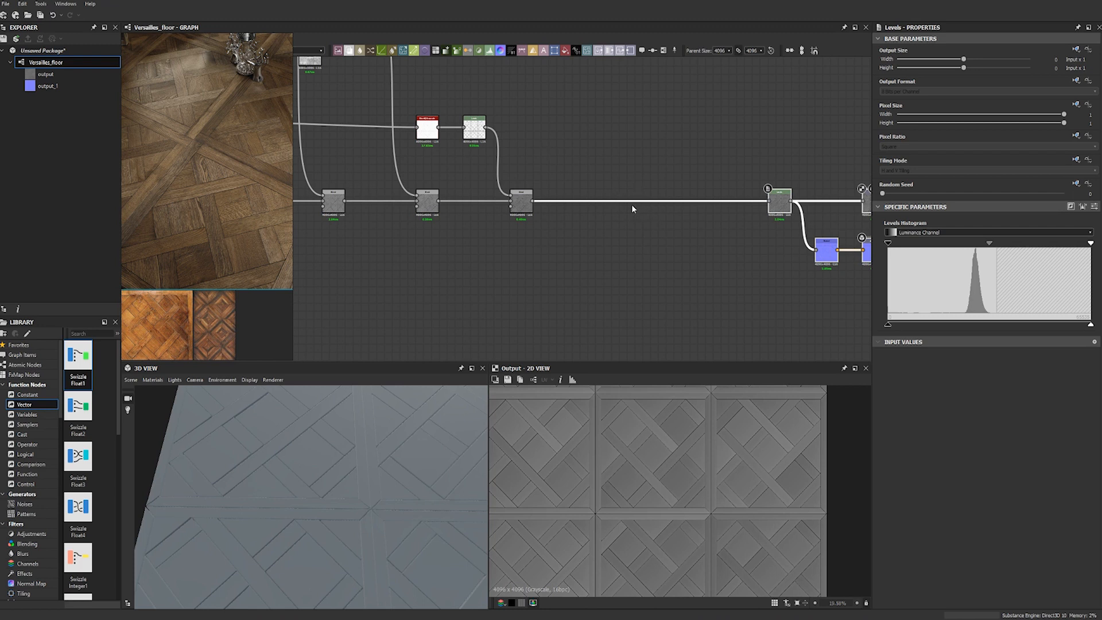
Examine the plank edges and seams of the height map up close in the 2D view.
middle_drag(720, 152, 494, 106)
scroll(591, 246, down, 3)
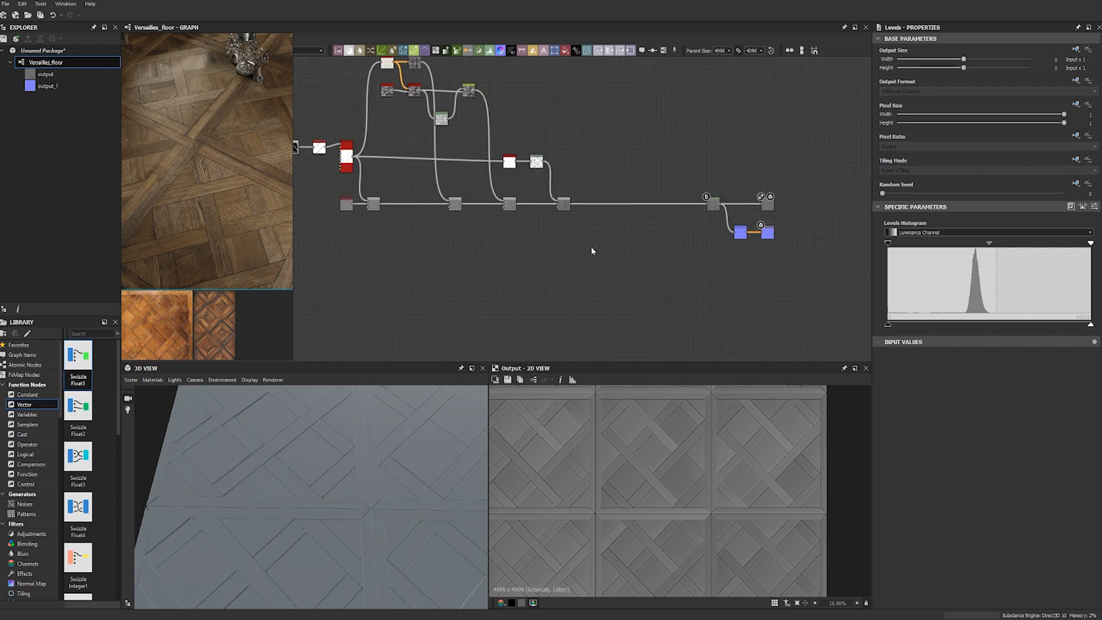
scroll(600, 198, up, 3)
scroll(679, 421, up, 3)
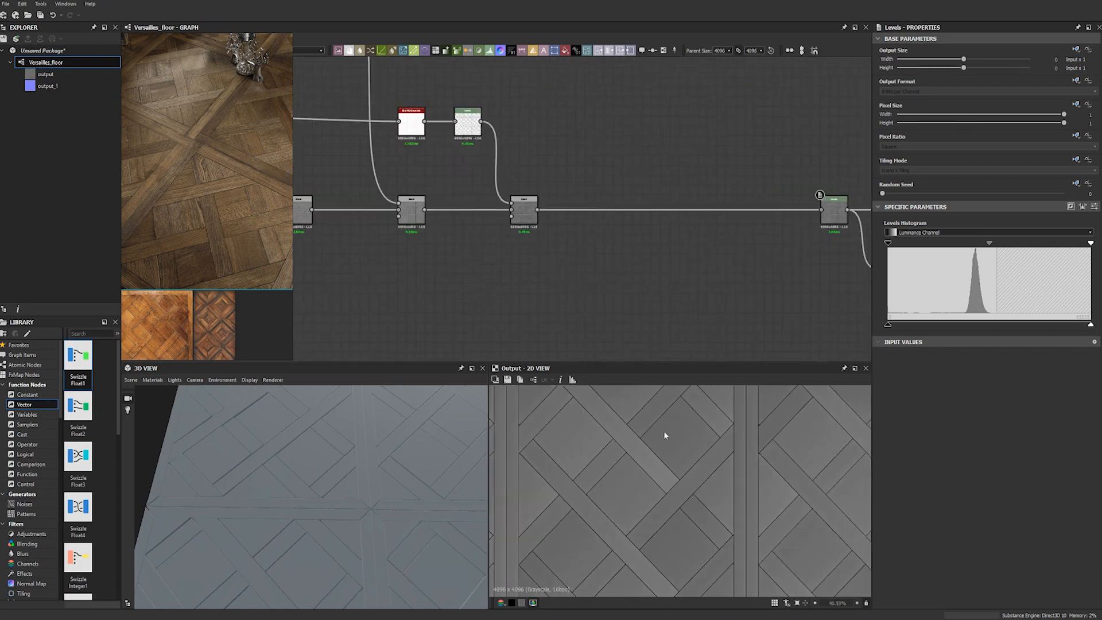
scroll(634, 416, up, 3)
scroll(771, 543, up, 2)
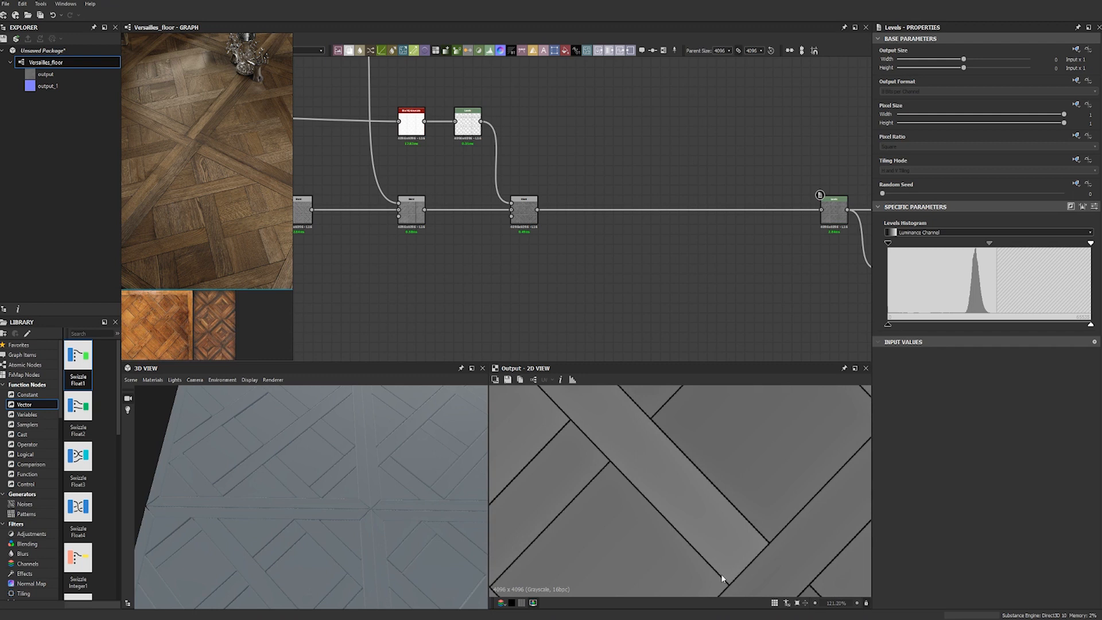
middle_drag(576, 439, 634, 500)
Add a Slope Blur Grayscale node below the last Blend and feed the plank seam pattern into its Grayscale input.
middle_drag(611, 119, 608, 138)
key(space)
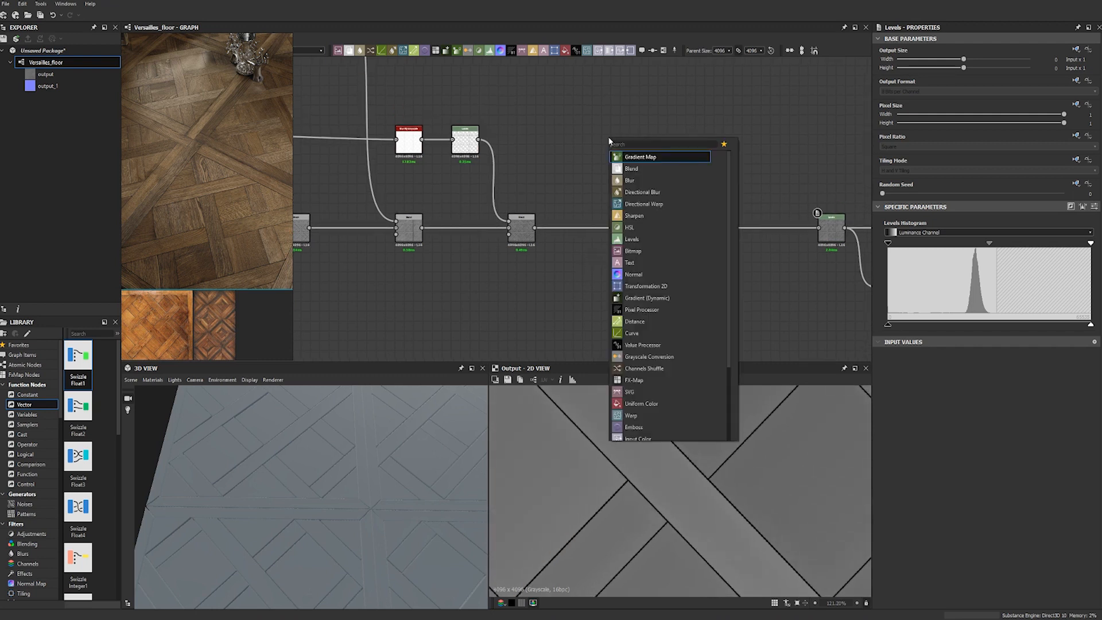
text(slope)
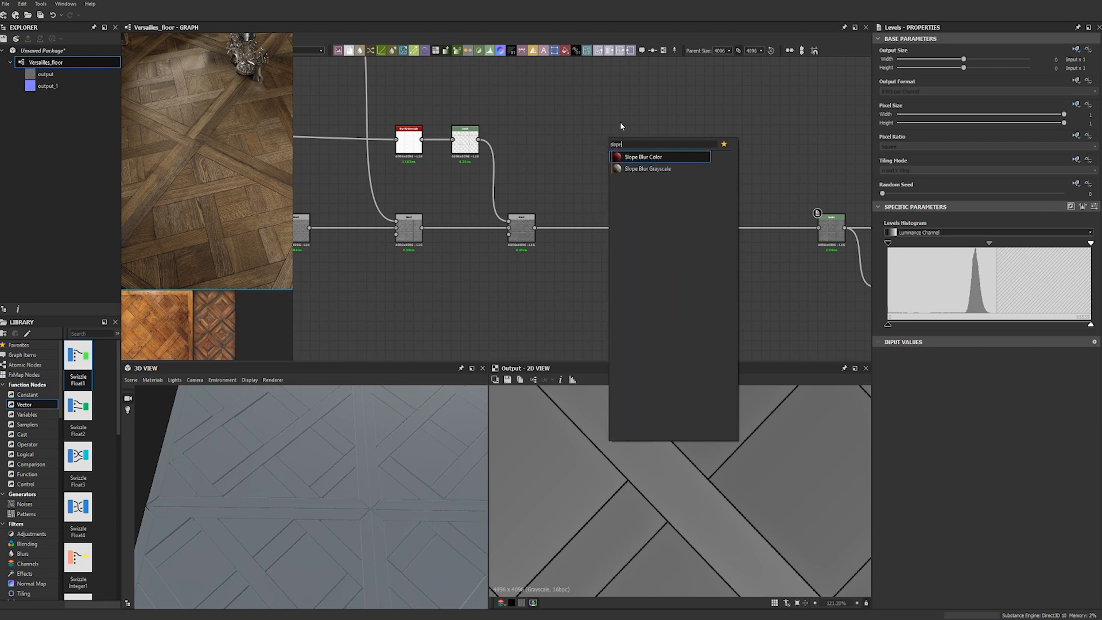
click(646, 169)
scroll(680, 246, down, 4)
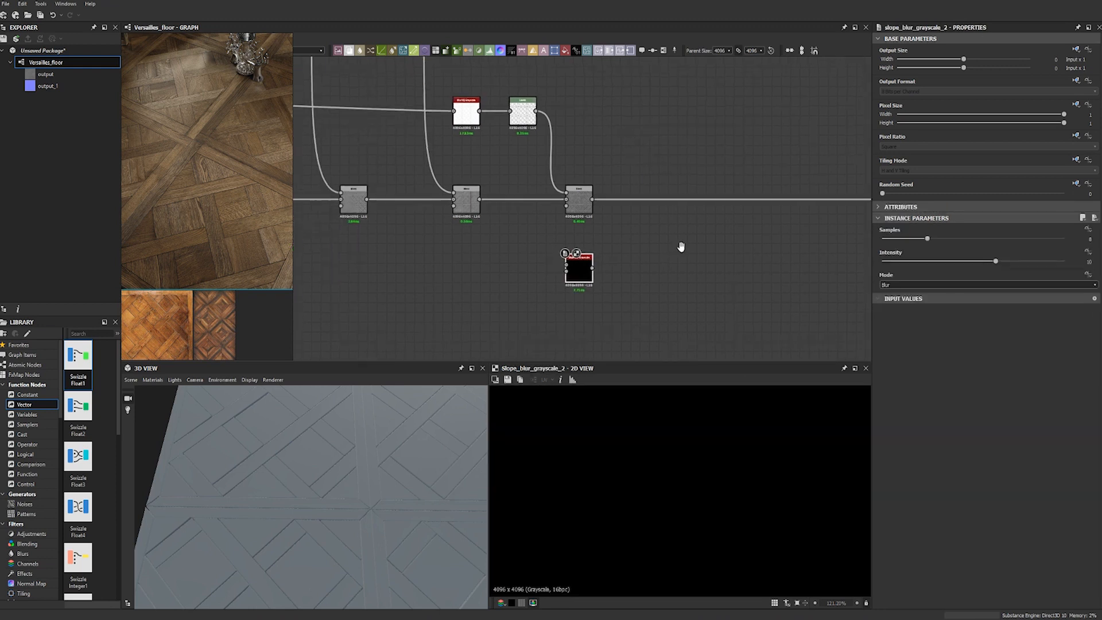
middle_drag(685, 253, 691, 248)
drag(442, 167, 652, 248)
scroll(652, 248, up, 5)
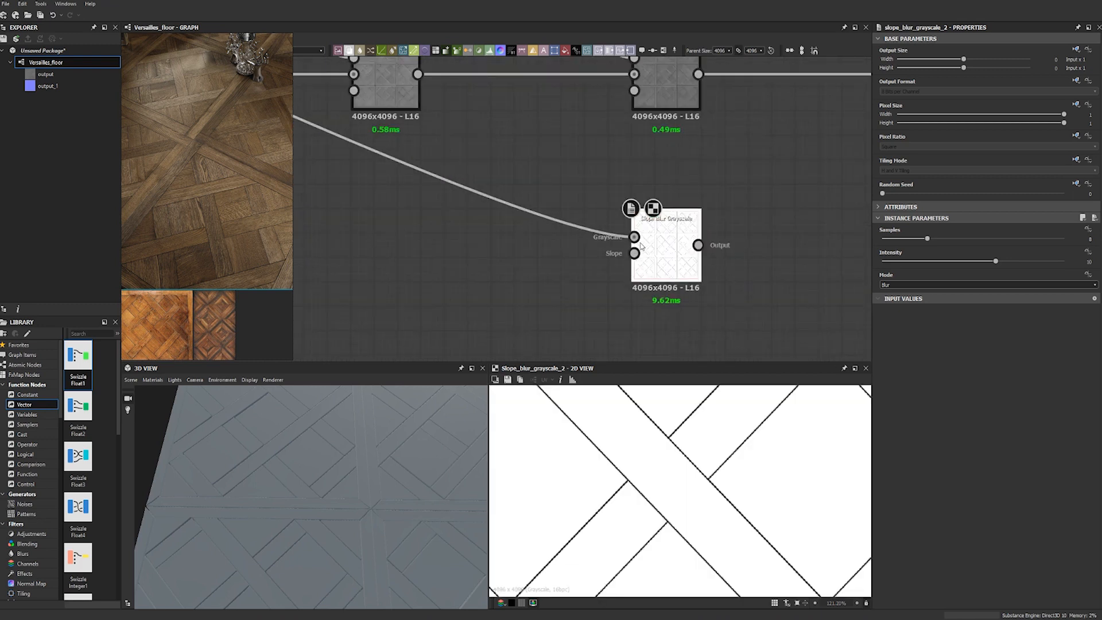
scroll(520, 278, up, 2)
Add a Clouds 1 noise node beside the new Slope Blur Grayscale node.
key(space)
text(slou)
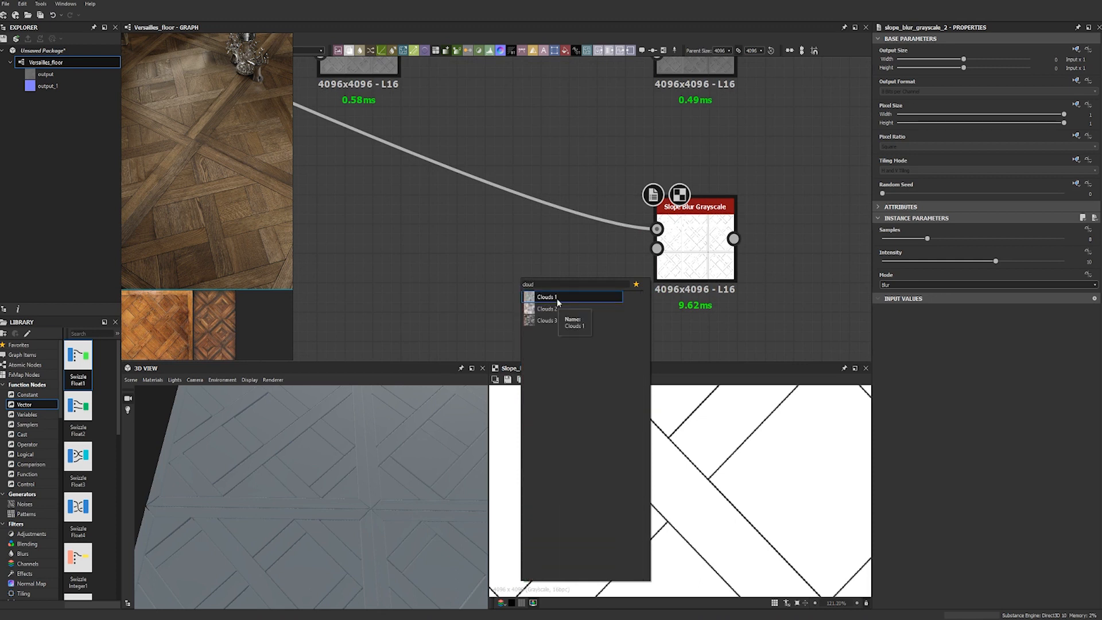
click(557, 297)
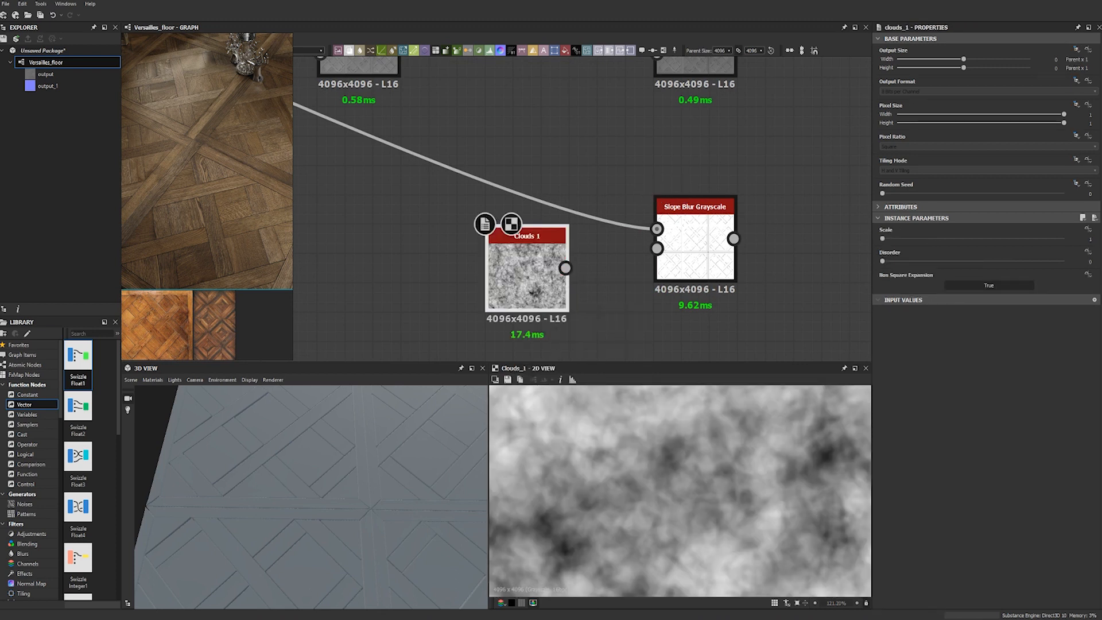
Feed the Clouds 1 noise into the Slope input of the Slope Blur Grayscale node and preview the blurred seams.
scroll(570, 273, down, 2)
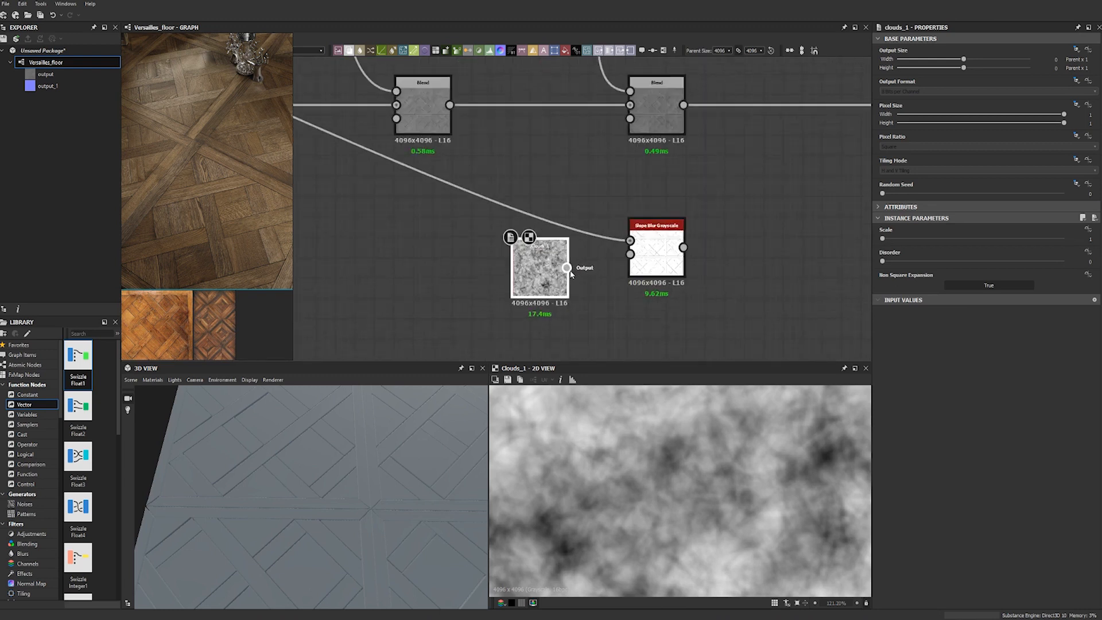
drag(570, 273, 631, 254)
scroll(683, 269, up, 2)
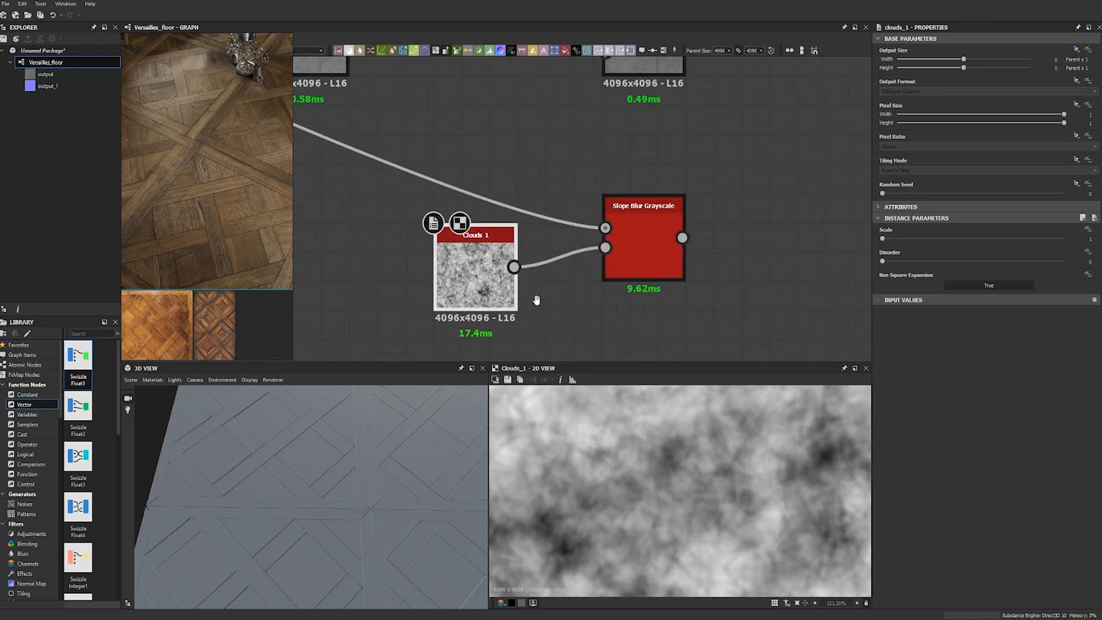
double_click(649, 246)
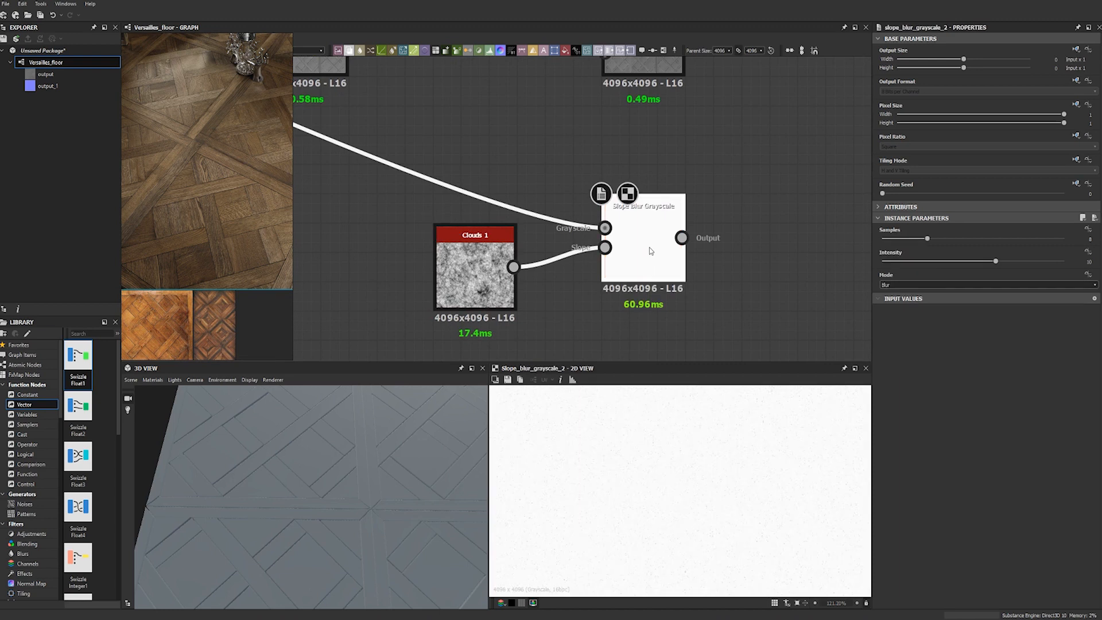
Set the Slope Blur Grayscale node to Min mode with 32 samples and an intensity of 0.02.
click(898, 286)
click(897, 297)
drag(937, 239, 1068, 240)
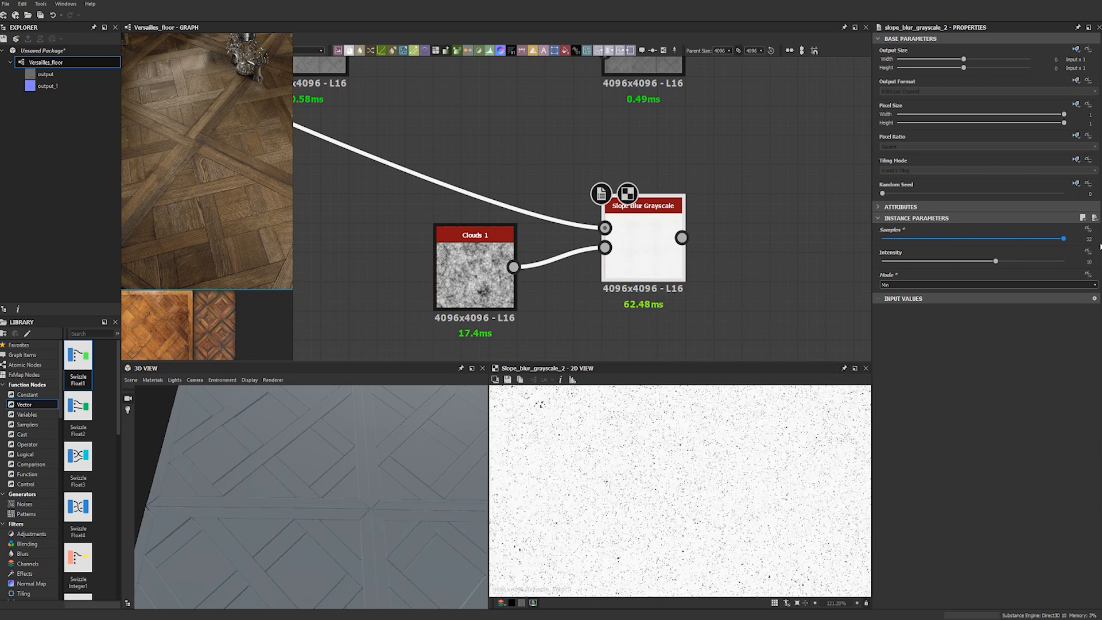
drag(988, 261, 883, 261)
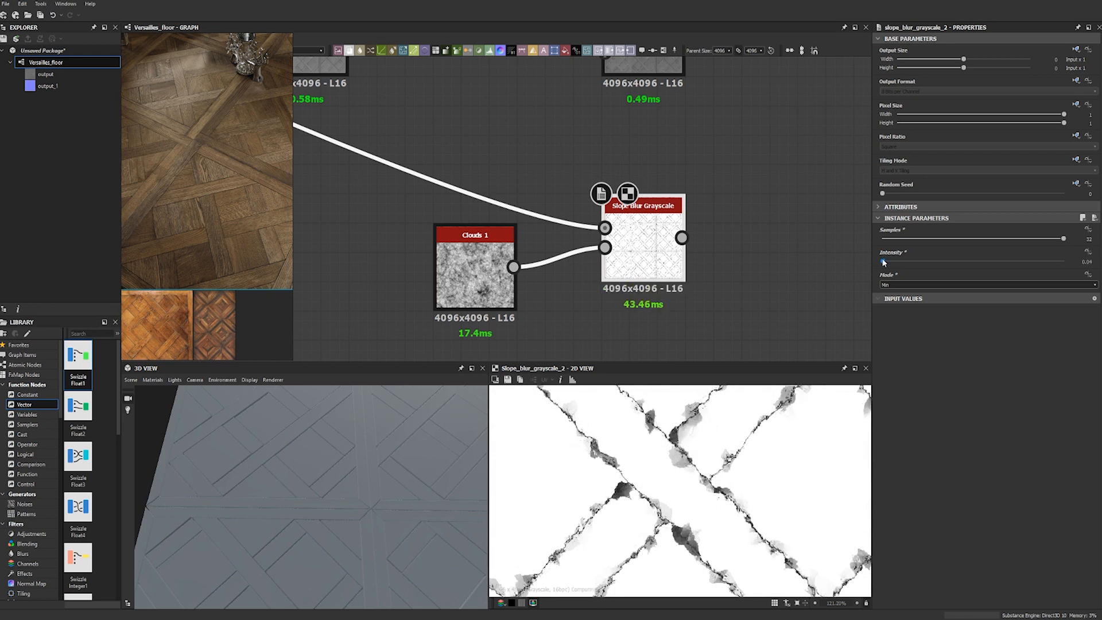
click(1090, 262)
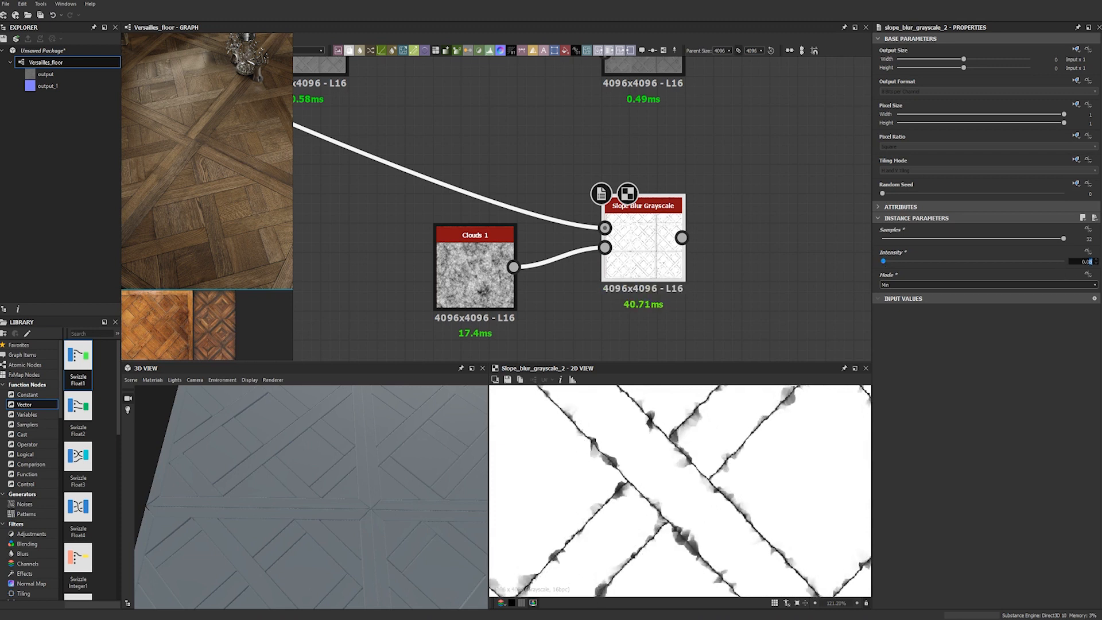
key(Return)
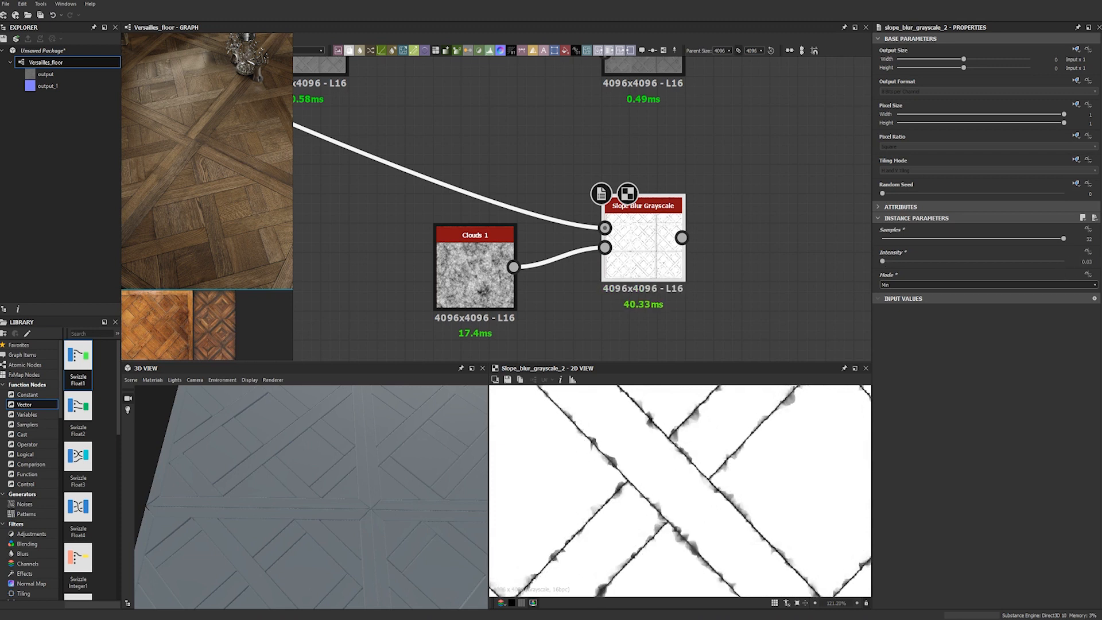
scroll(801, 465, down, 4)
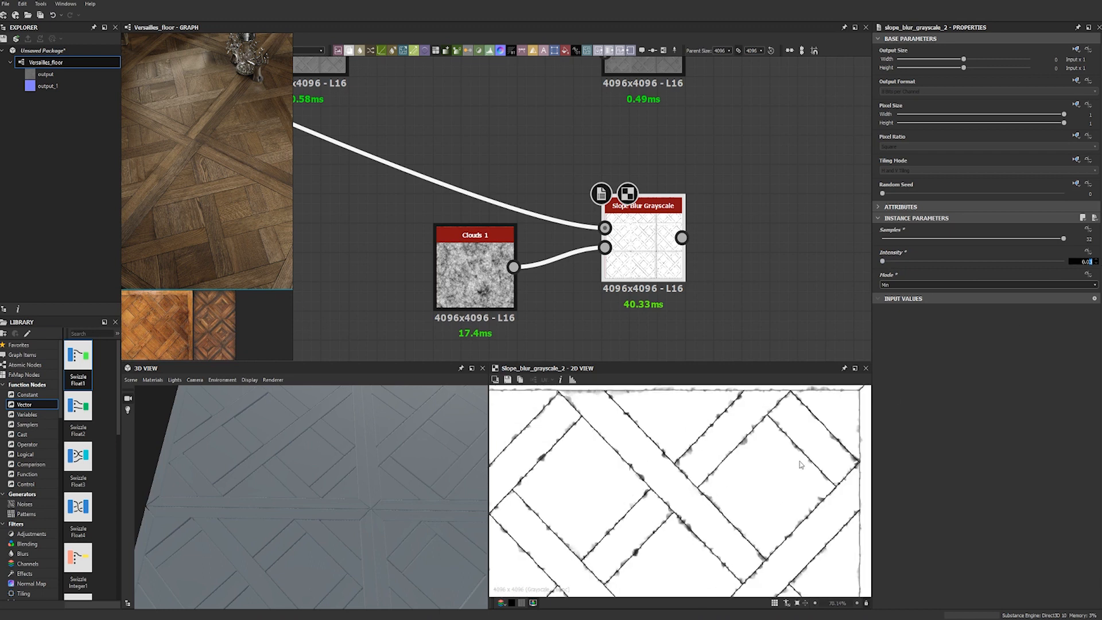
key(Return)
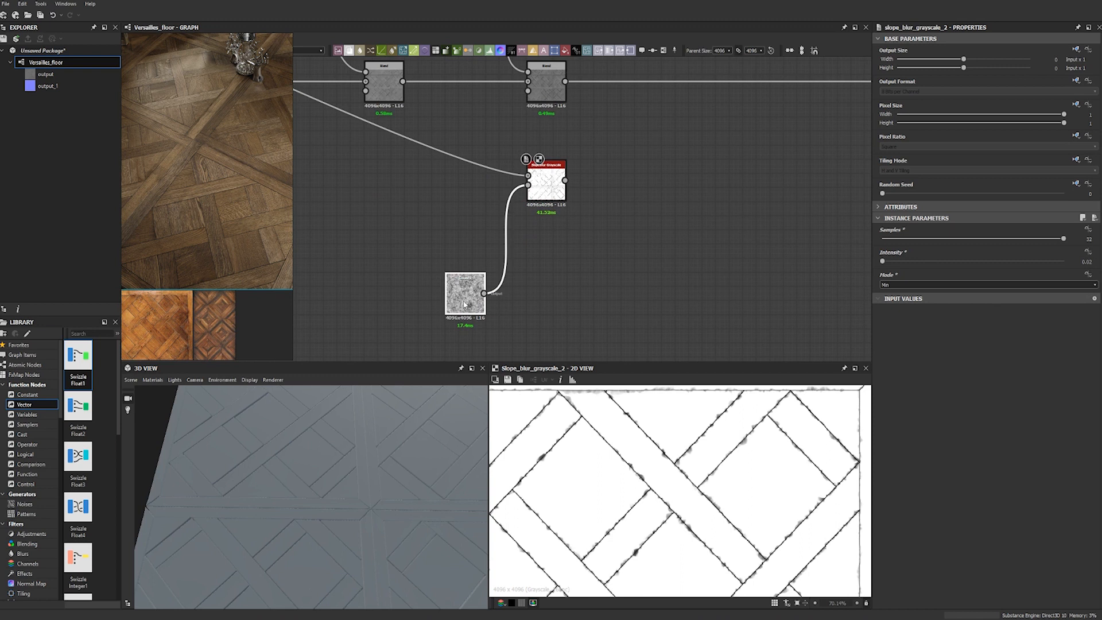
Add a Transformation 2D node beside Clouds 1, feed the clouds into it and rotate it 90° clockwise.
key(space)
text(trans)
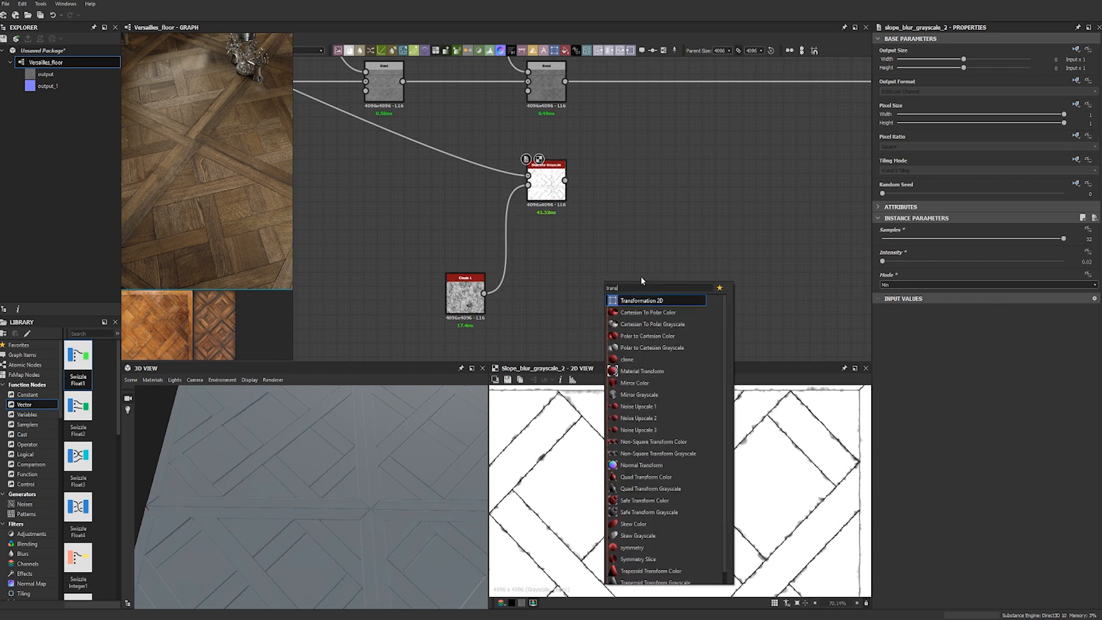
click(651, 300)
drag(601, 281, 587, 295)
drag(484, 294, 568, 294)
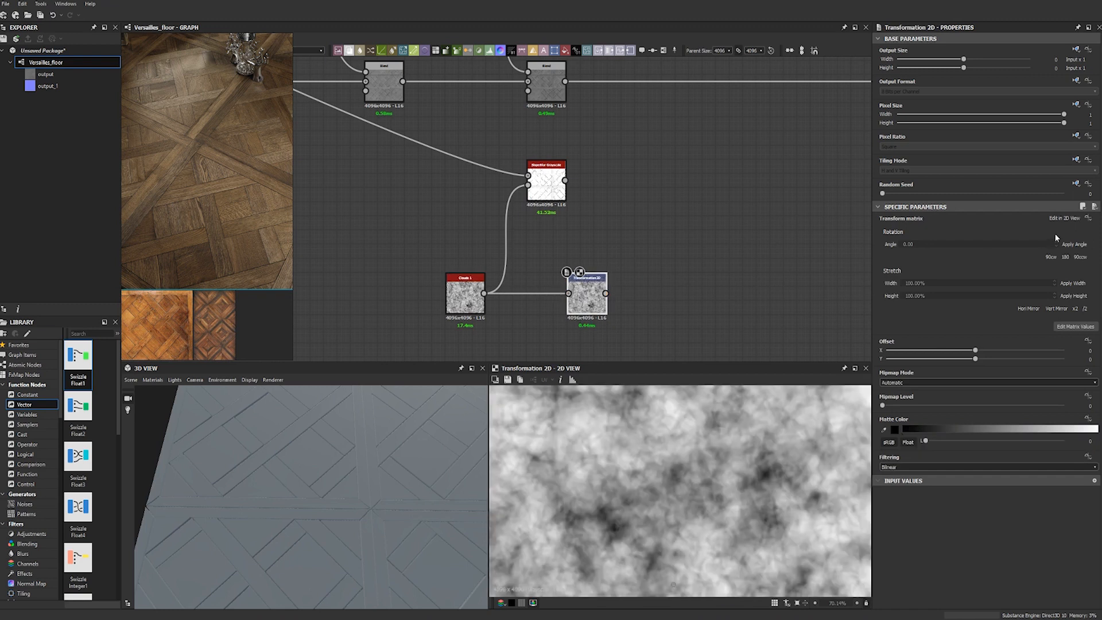
click(1052, 257)
Add a Blend node after the last Blend, with that Blend's output as background and the Slope Blur Grayscale output as foreground.
middle_drag(689, 252, 597, 270)
scroll(591, 264, down, 3)
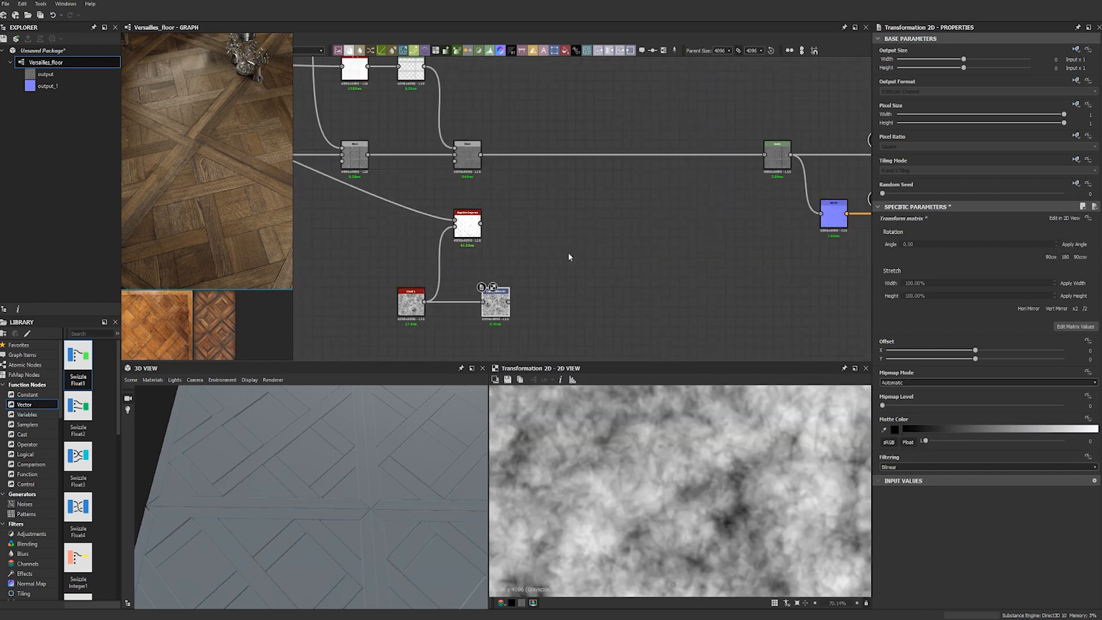
key(space)
text(blen)
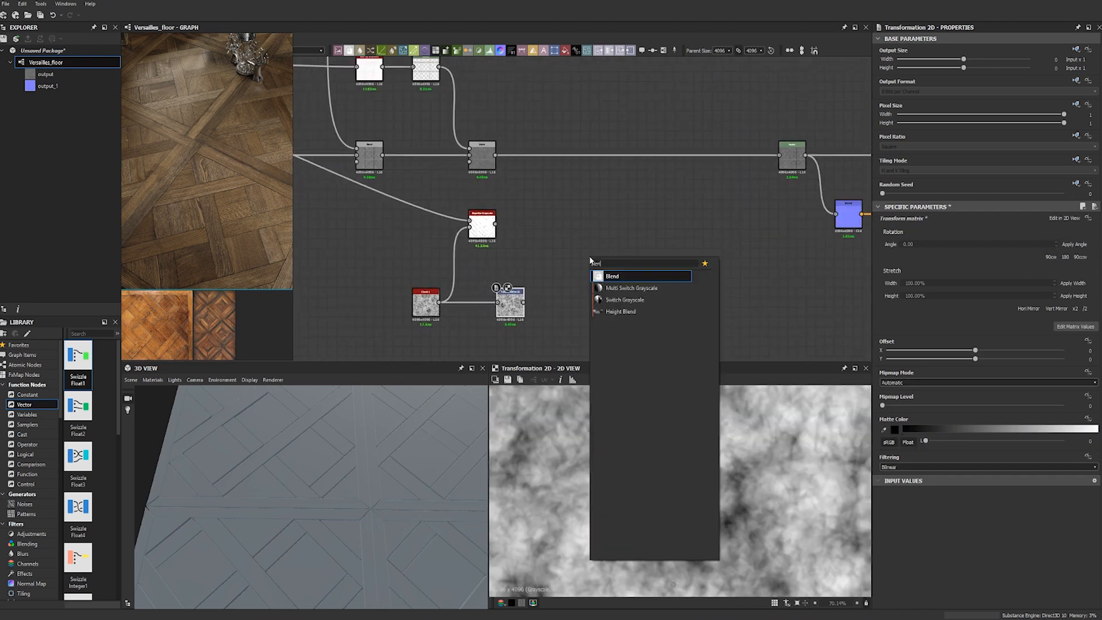
click(623, 278)
drag(497, 155, 553, 189)
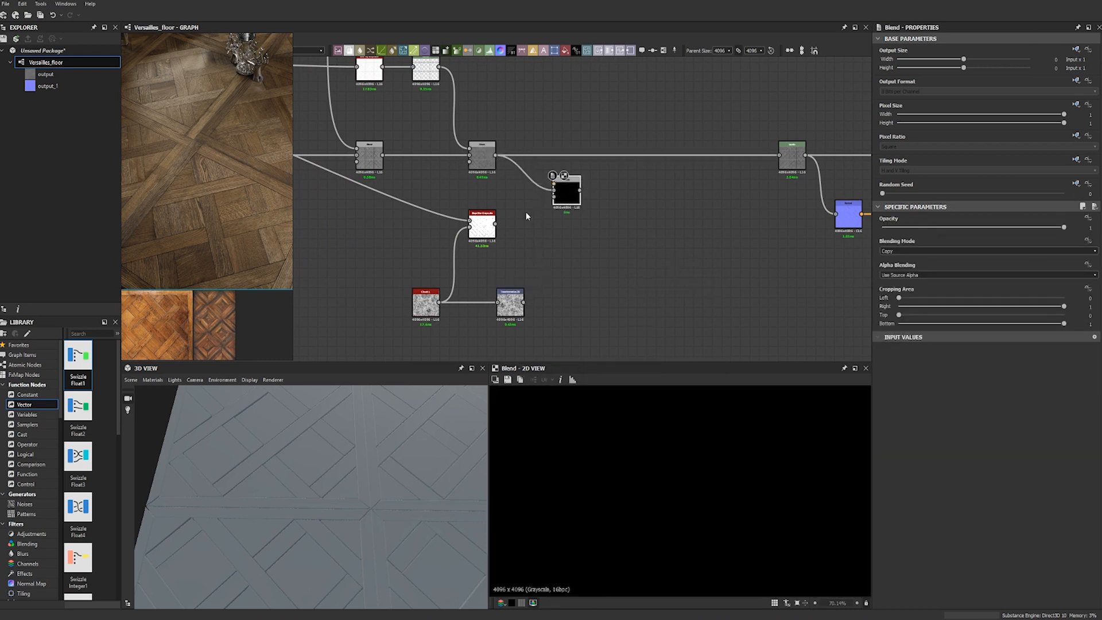
drag(497, 225, 553, 185)
click(491, 227)
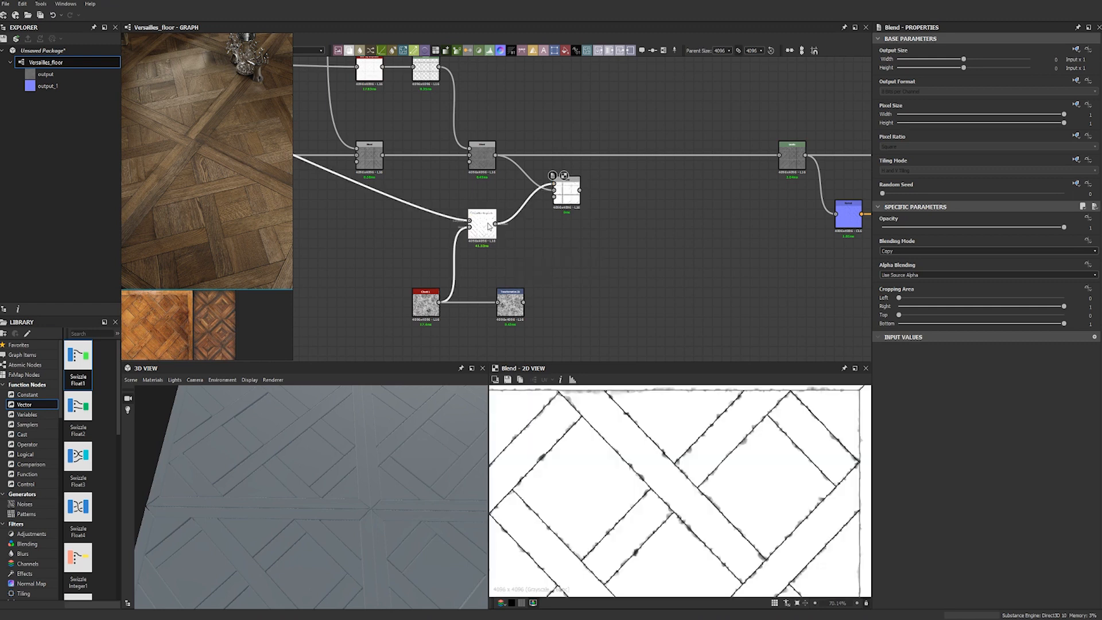
Set the new Blend node to Multiply mode with an opacity of 0.1.
click(563, 194)
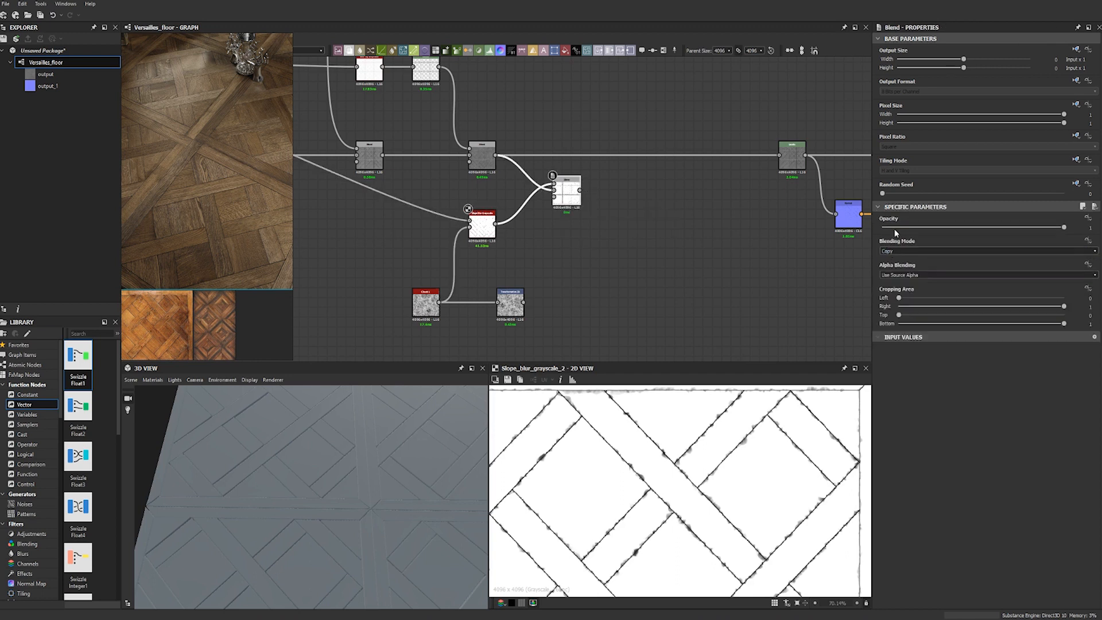
click(901, 252)
click(930, 275)
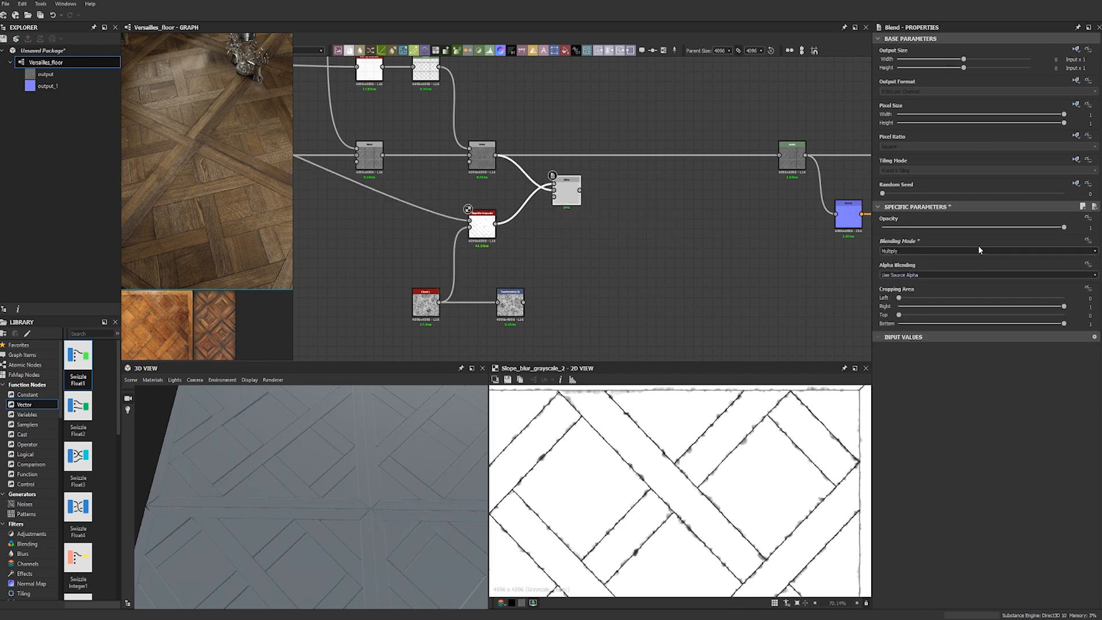
drag(1063, 230, 909, 227)
double_click(560, 188)
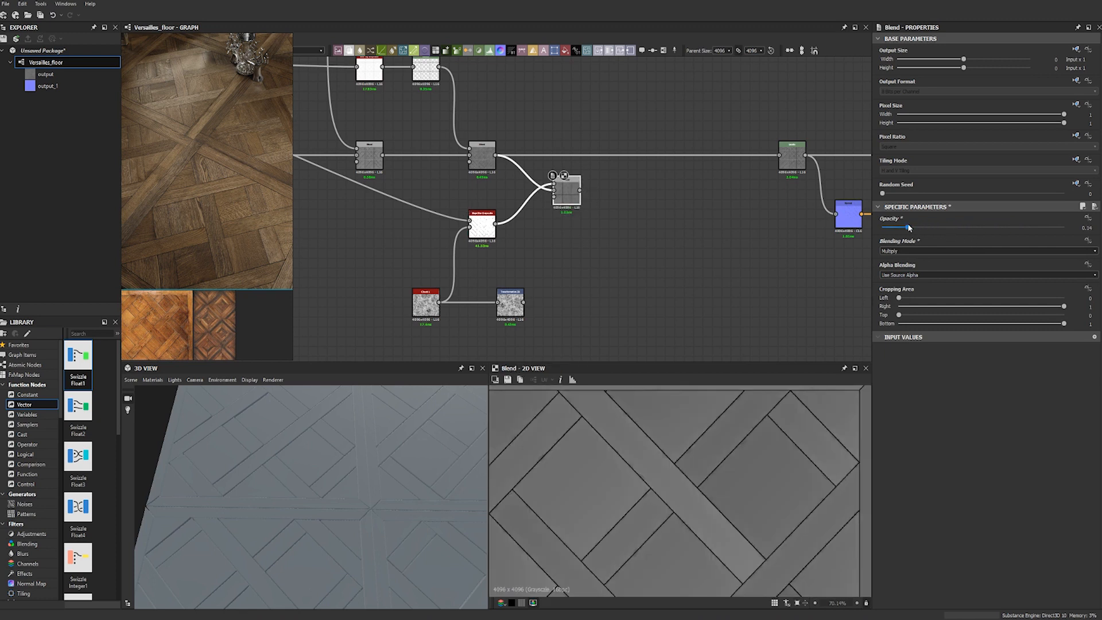
double_click(1089, 228)
text(1)
key(Return)
Mask the new Blend with the Transformation 2D output, insert it before the final Levels node and inspect the seams in 3D.
drag(524, 303, 603, 161)
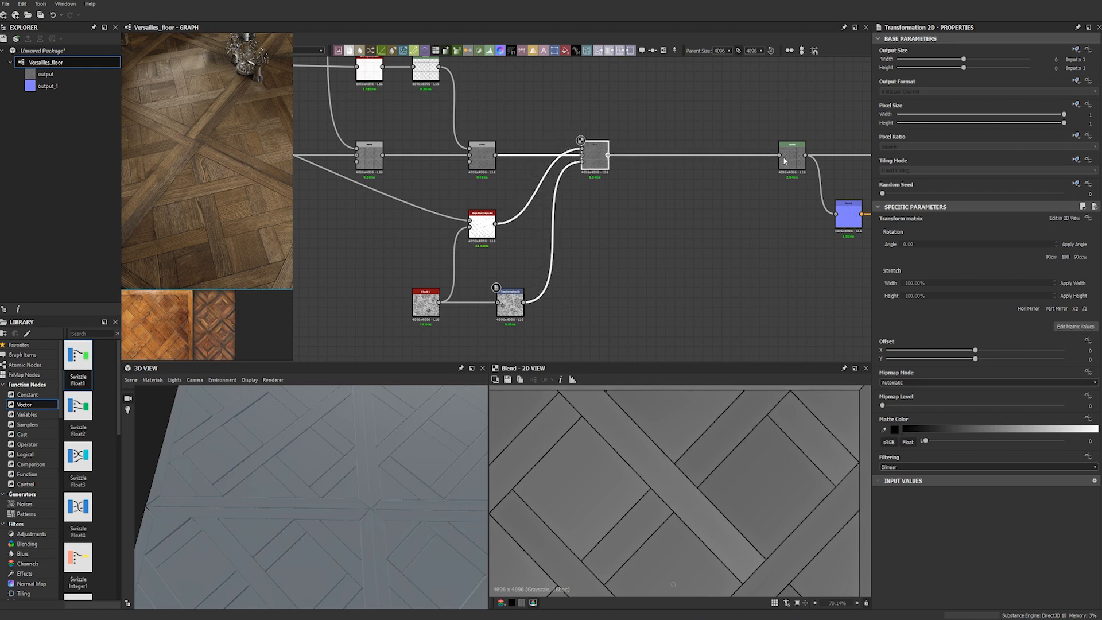
right_drag(314, 450, 328, 547)
drag(236, 510, 382, 444)
drag(368, 505, 447, 485)
Set the Normal node's intensity to 10 and inspect the chipped plank edges in the 3D view.
middle_drag(831, 250, 728, 266)
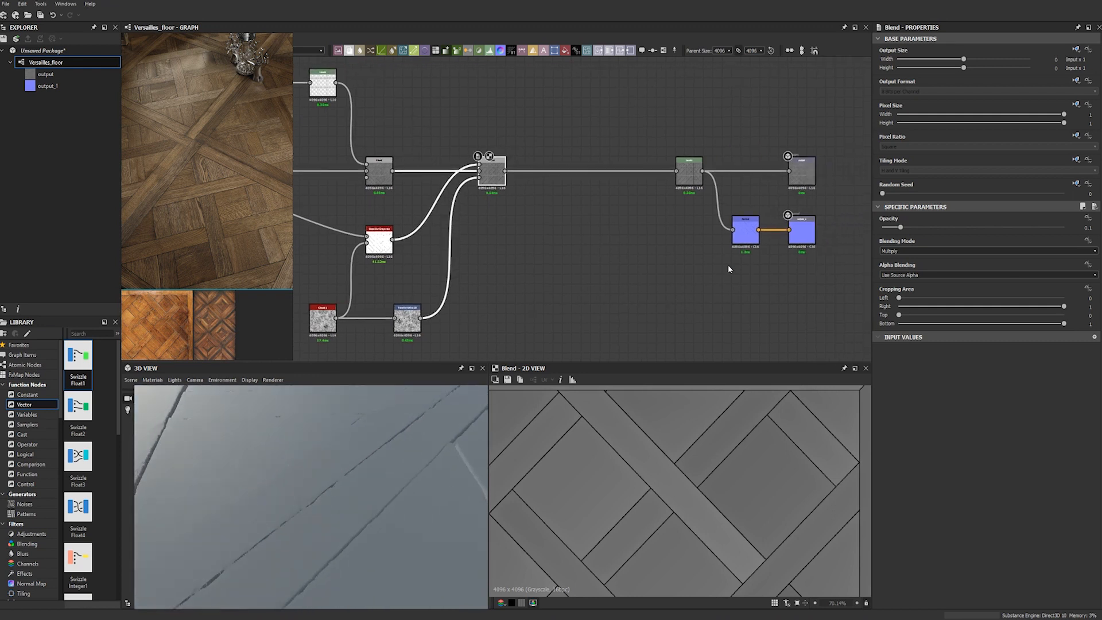
double_click(745, 229)
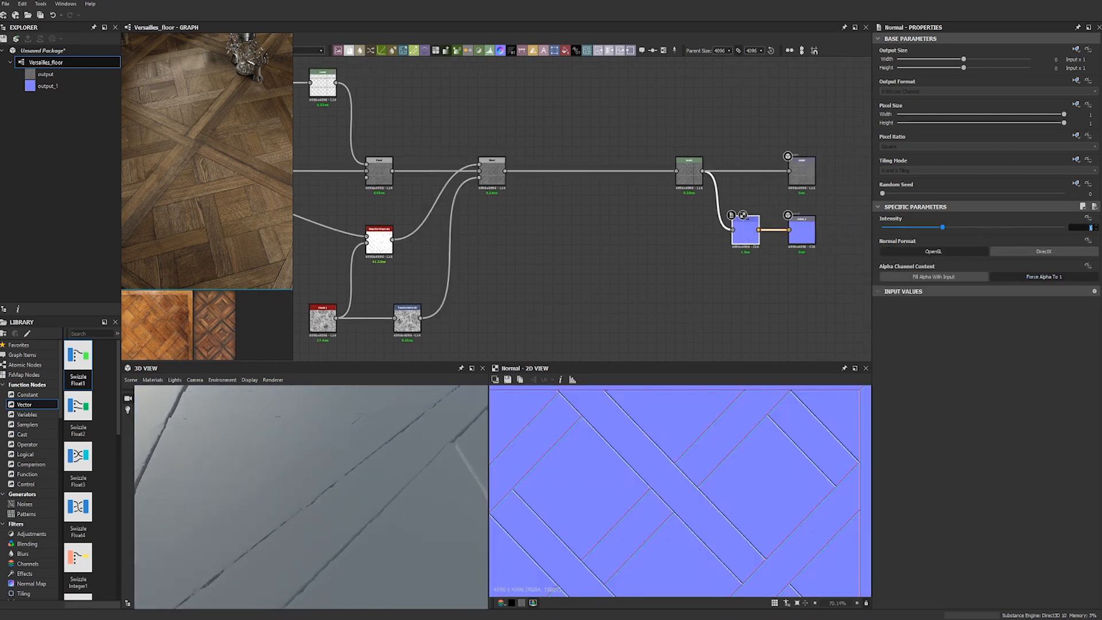
text(10)
key(Return)
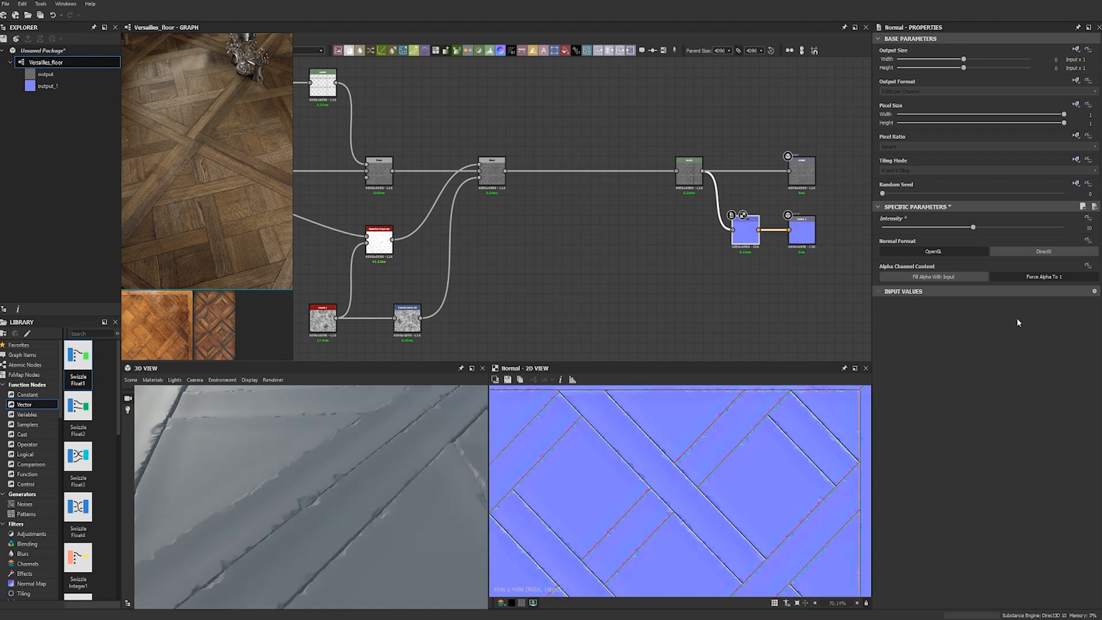
drag(337, 455, 318, 489)
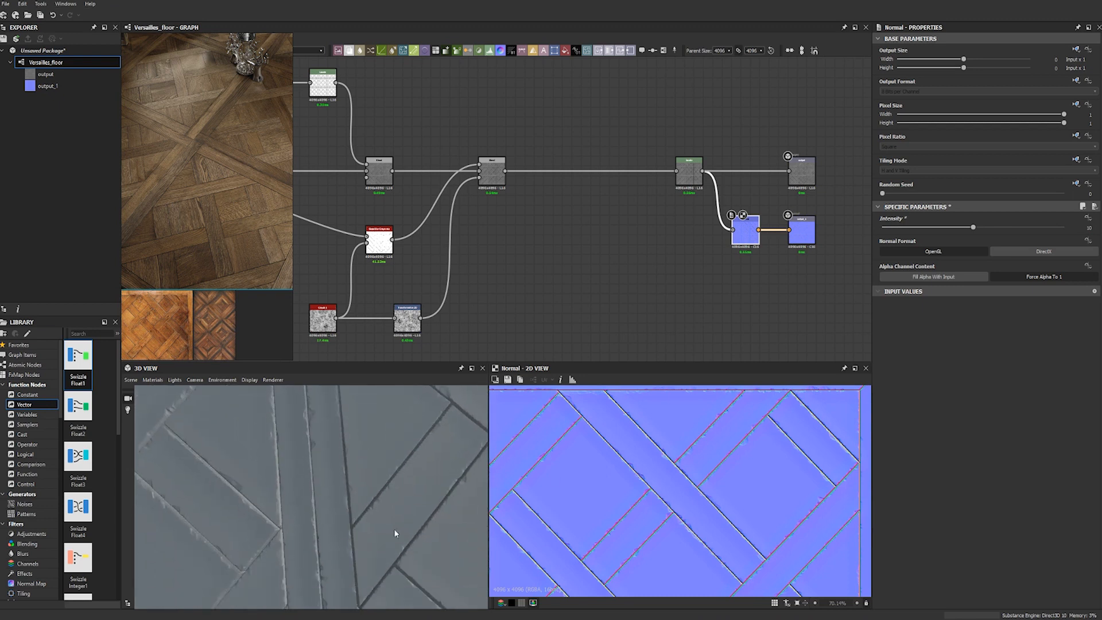
drag(284, 525, 333, 503)
middle_drag(538, 289, 612, 261)
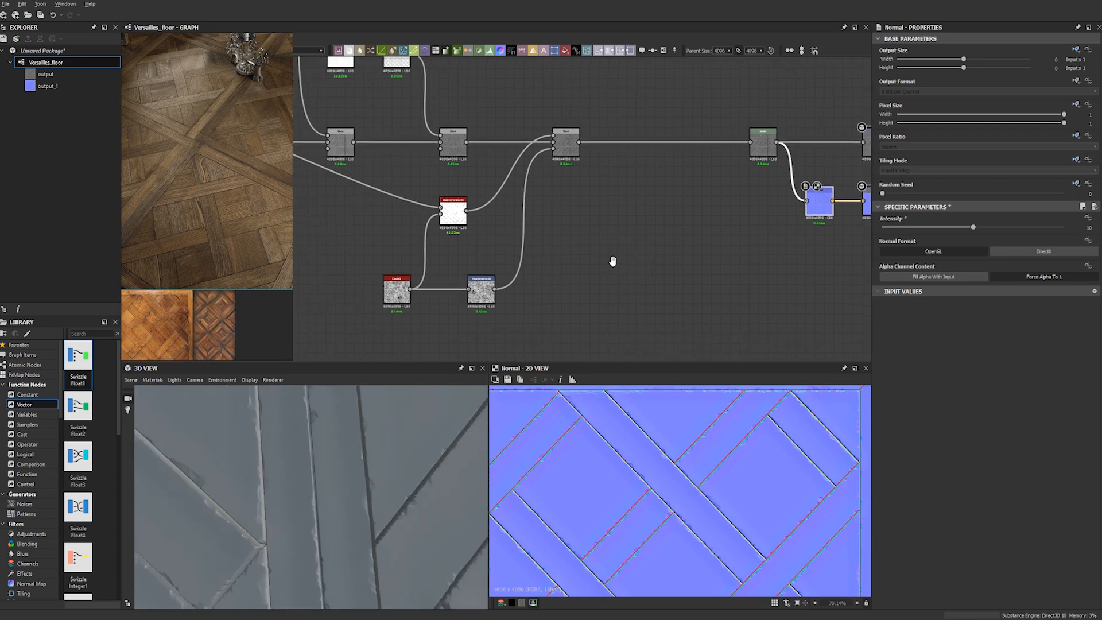
drag(301, 526, 284, 448)
Set the Slope Blur Grayscale intensity to 0.01 and inspect the plank seams up close in 3D.
click(569, 140)
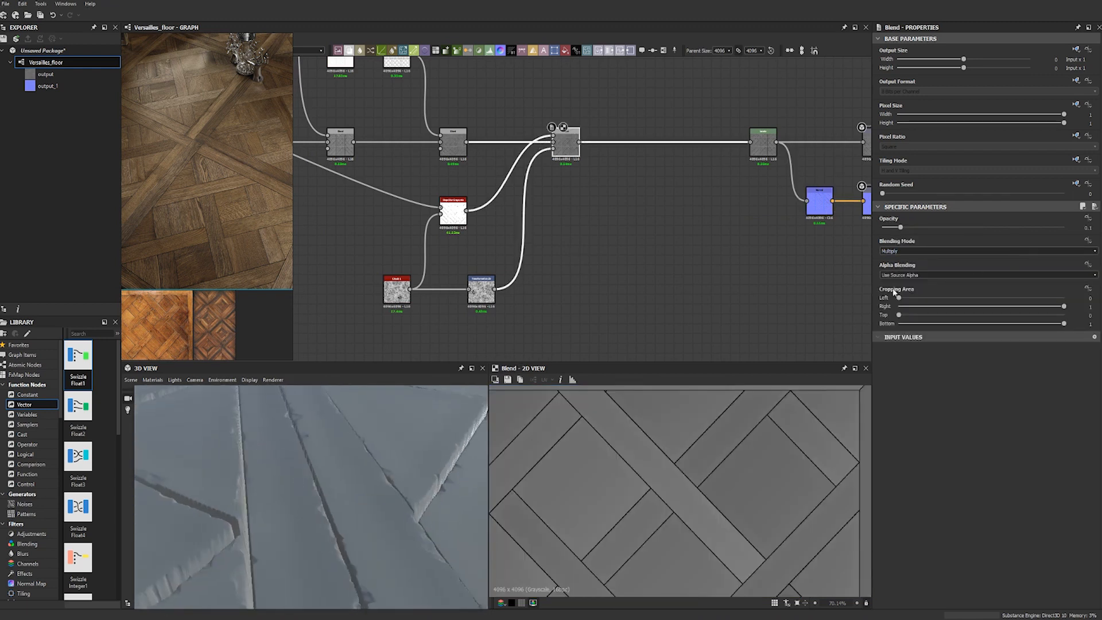
click(453, 212)
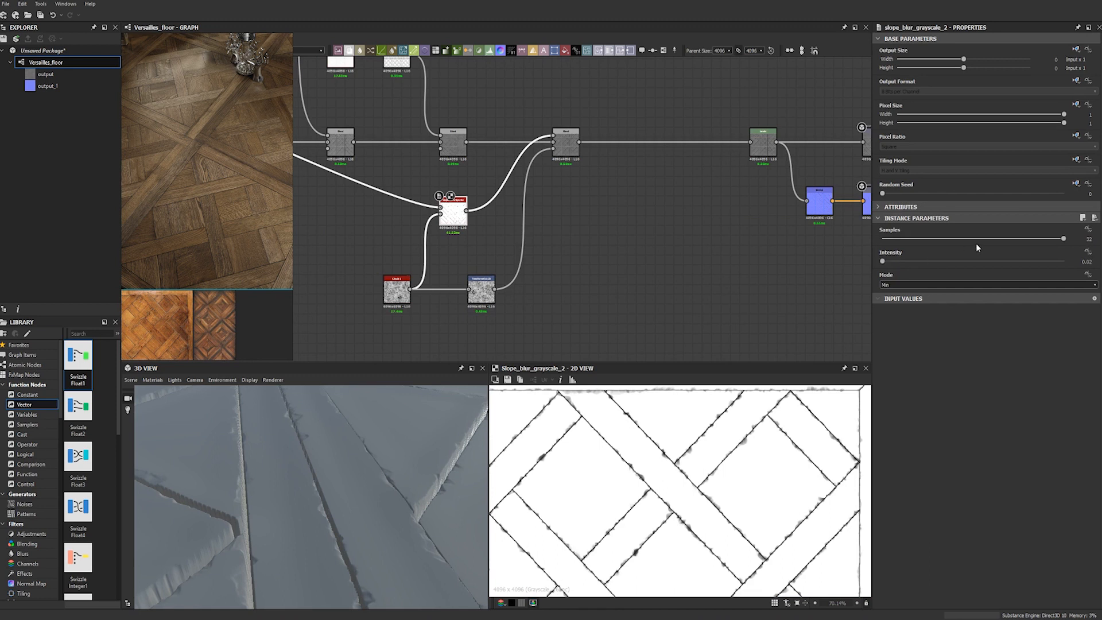
click(1090, 262)
key(Return)
click(1089, 262)
key(BackSpace)
key(Return)
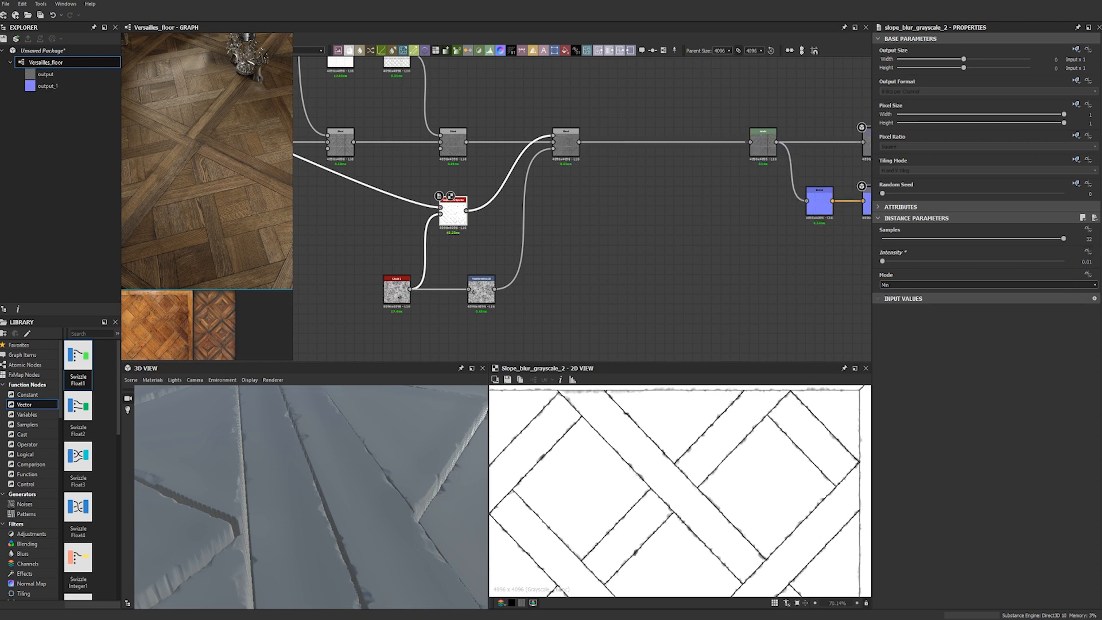
drag(338, 454, 338, 570)
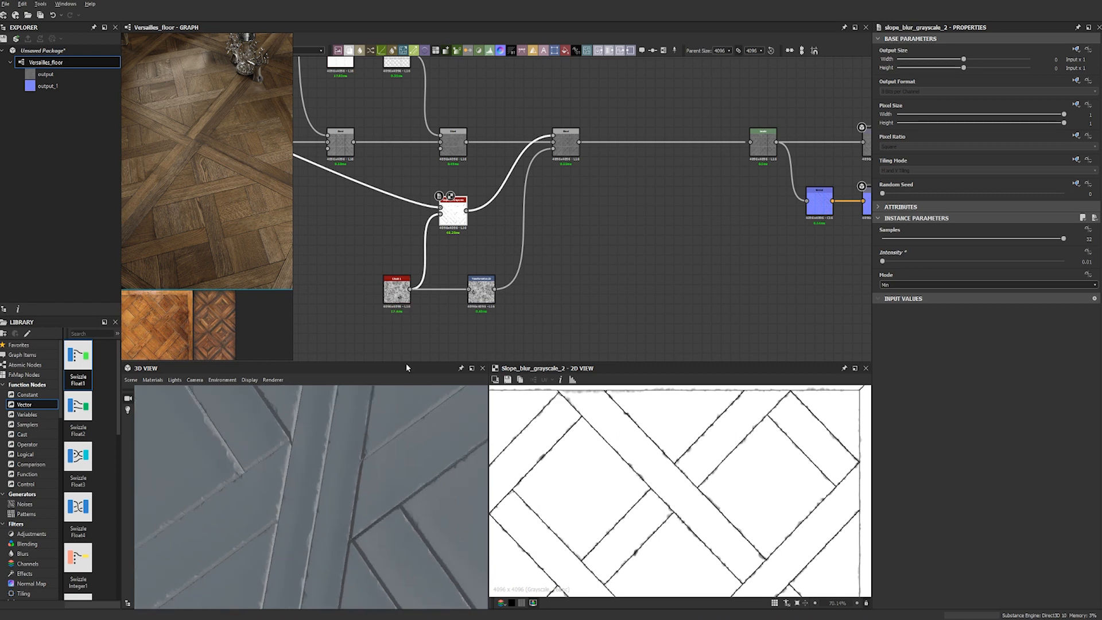
drag(291, 450, 316, 487)
drag(276, 442, 341, 487)
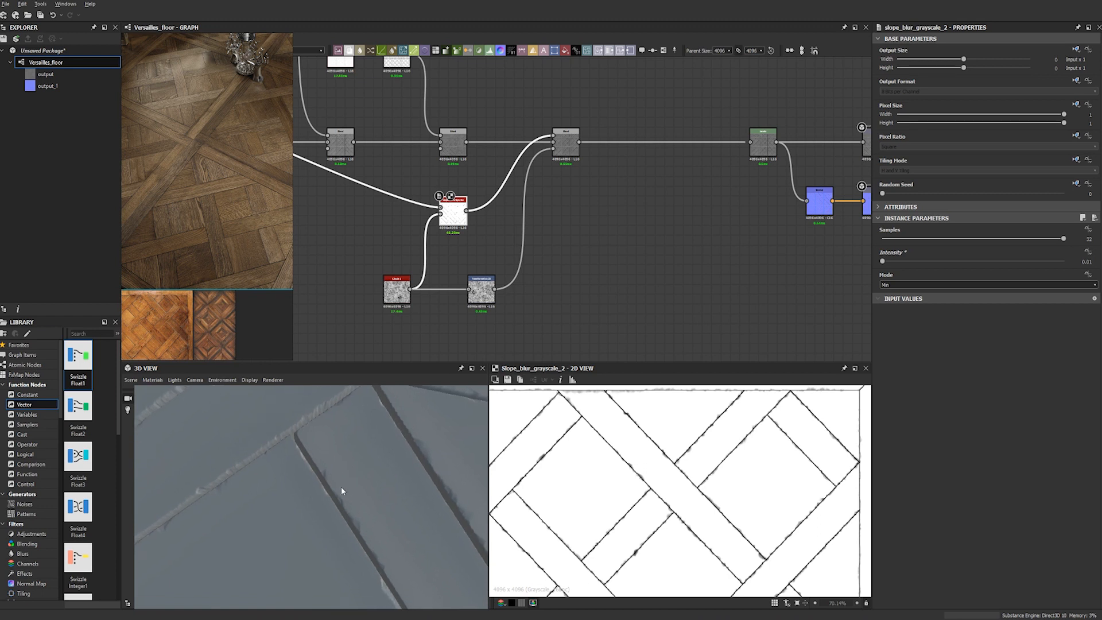
Set the Clouds 1 scale to 2 and inspect the noise and the seam detail.
double_click(388, 293)
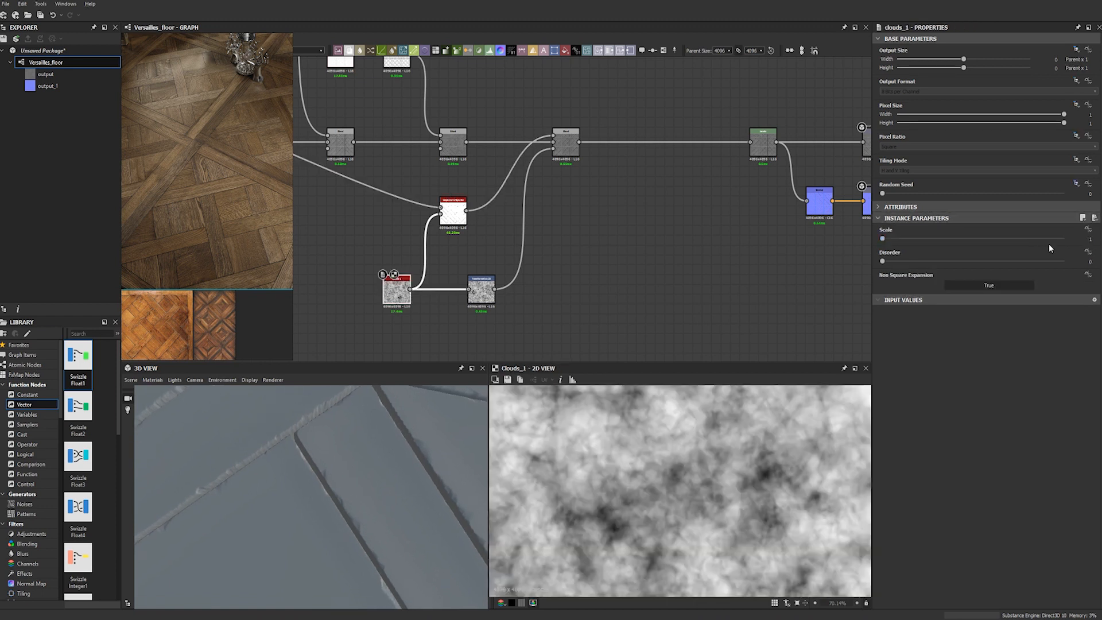
double_click(1090, 239)
text(2)
key(Return)
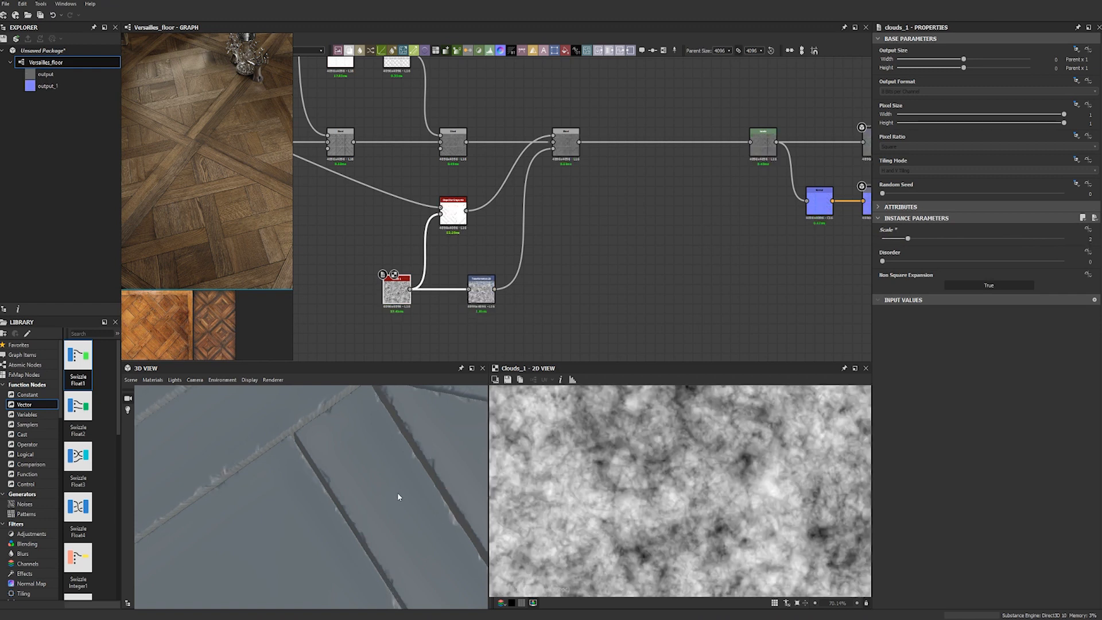
scroll(704, 482, down, 12)
scroll(704, 483, up, 3)
drag(329, 437, 350, 484)
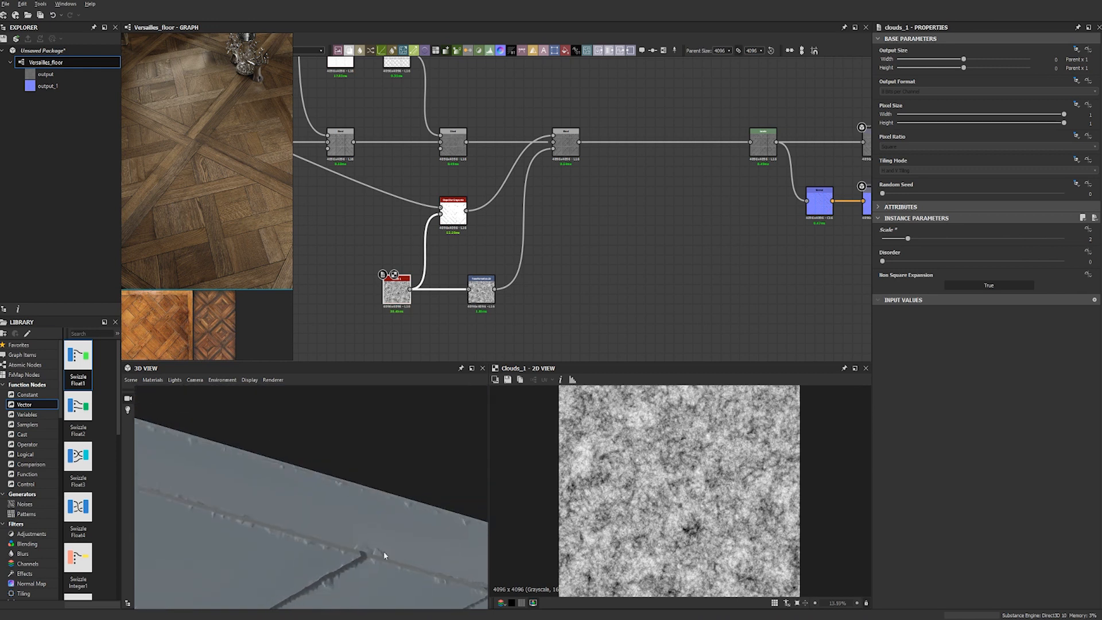
Set the Slope Blur Grayscale intensity to 0.005 and check the plank edges in the 3D view.
double_click(453, 212)
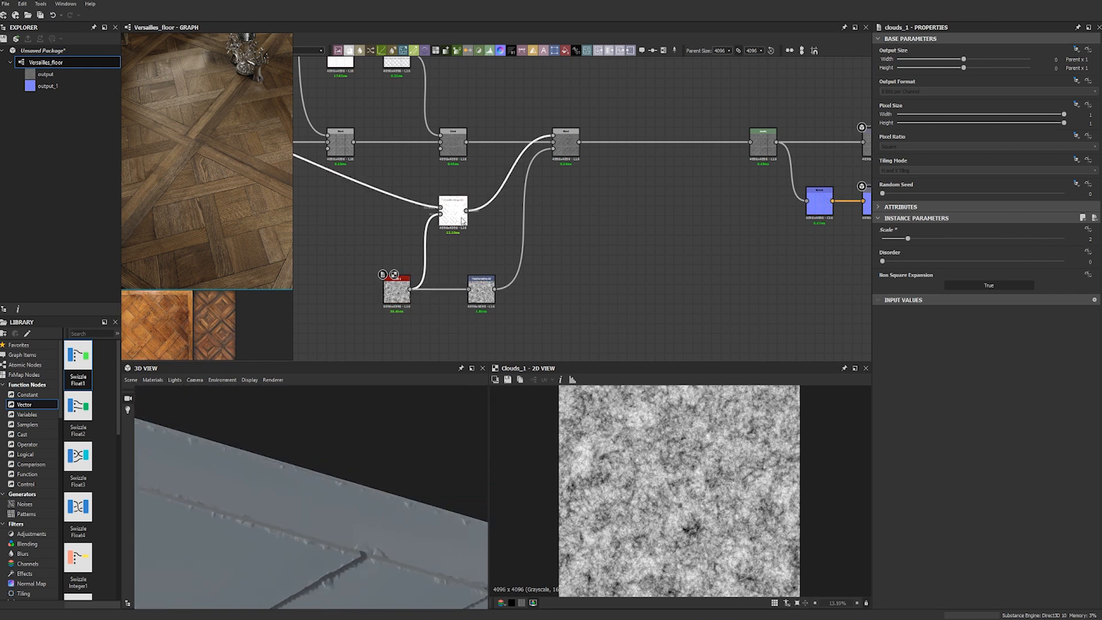
click(1086, 262)
text(0.005)
key(Return)
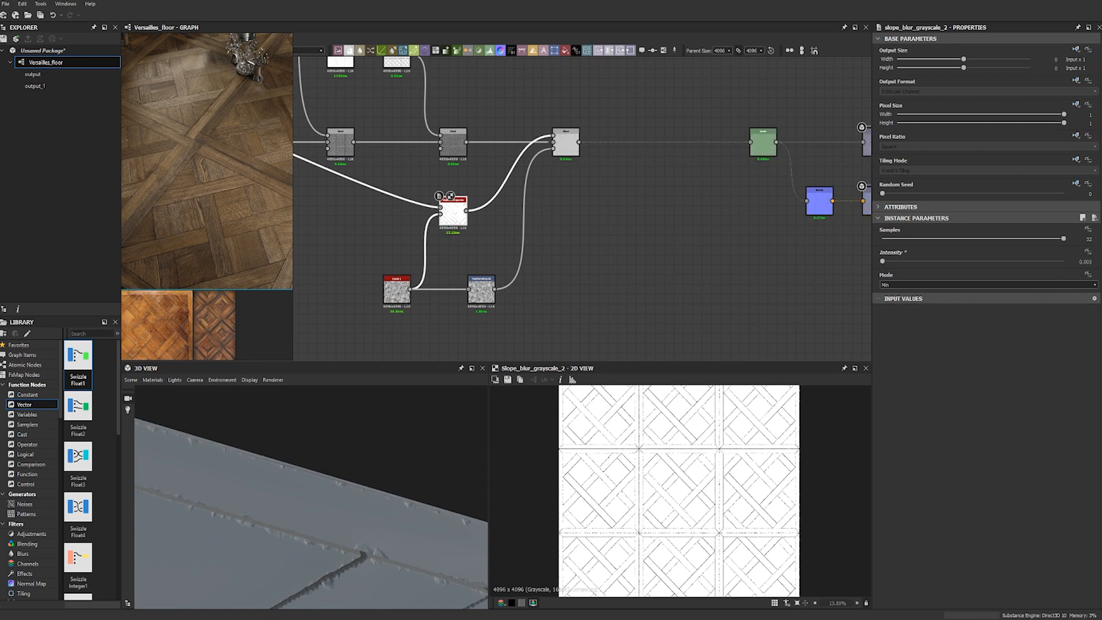
drag(412, 532, 342, 555)
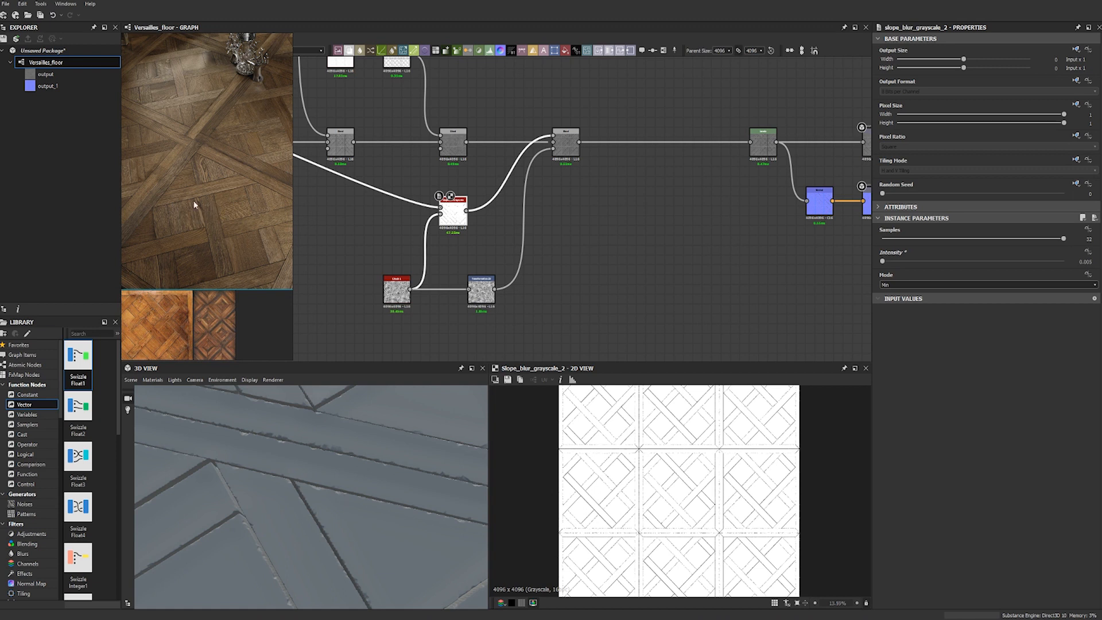
scroll(163, 333, up, 3)
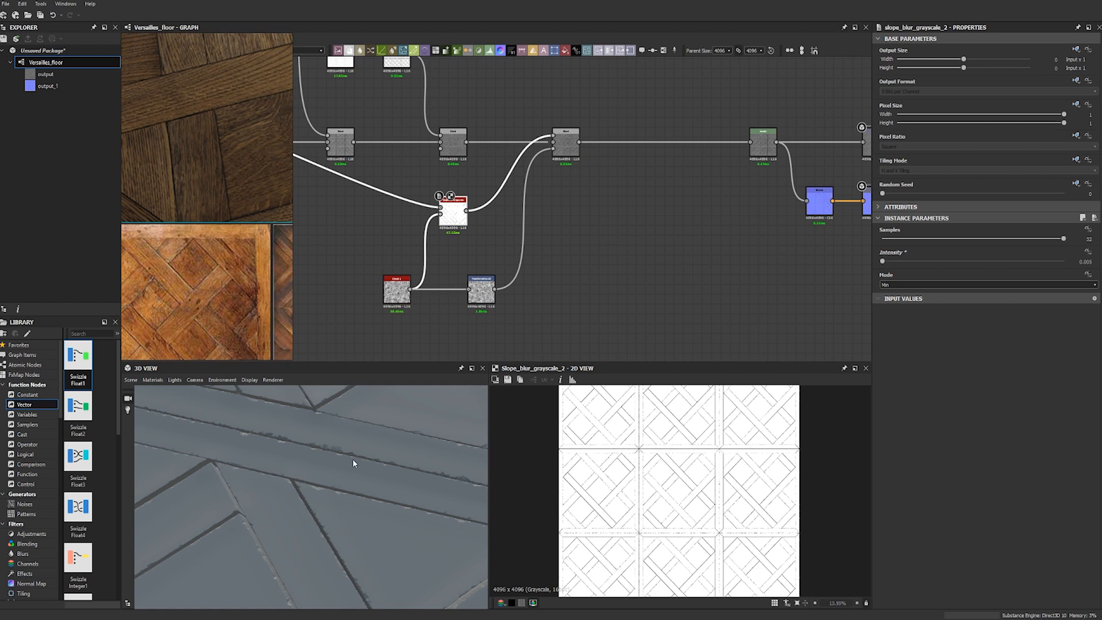
scroll(230, 114, down, 3)
middle_drag(228, 103, 209, 224)
middle_drag(224, 156, 219, 178)
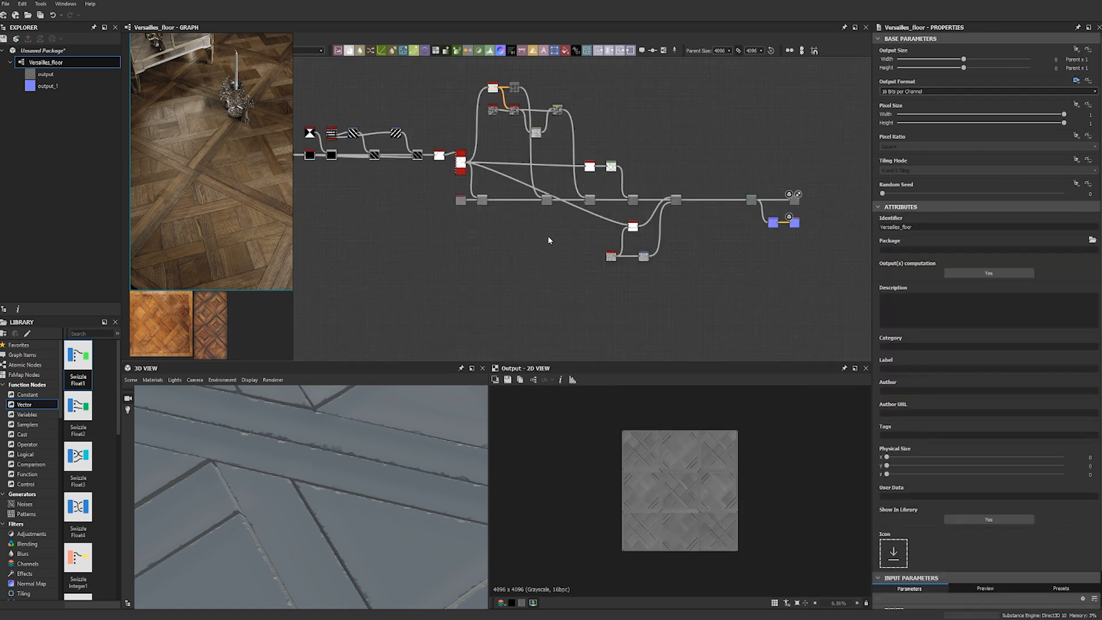
Frame the node group at the start of the graph, move it clear of the other nodes, and title it "Base tile".
middle_drag(528, 268, 579, 250)
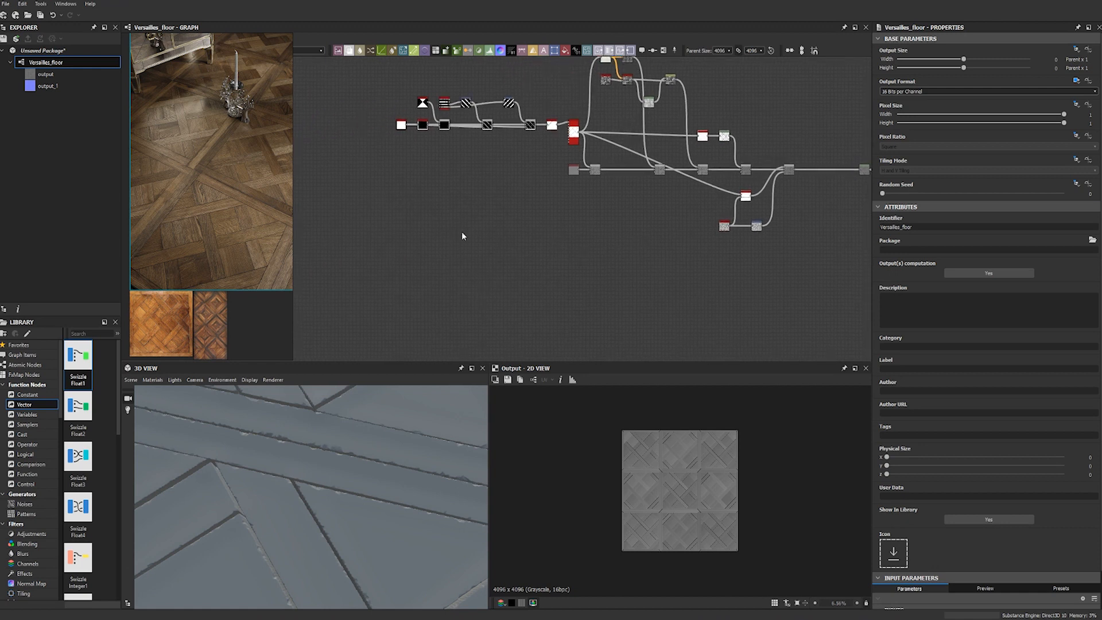
middle_drag(466, 219, 468, 240)
drag(399, 148, 543, 195)
right_click(539, 181)
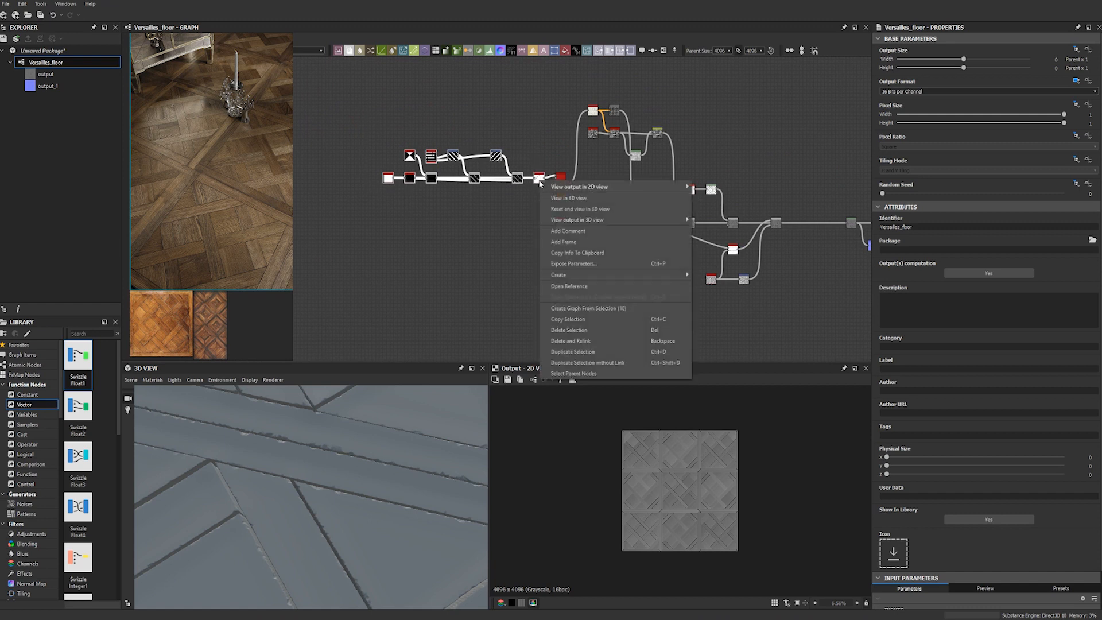
click(572, 242)
drag(390, 141, 344, 143)
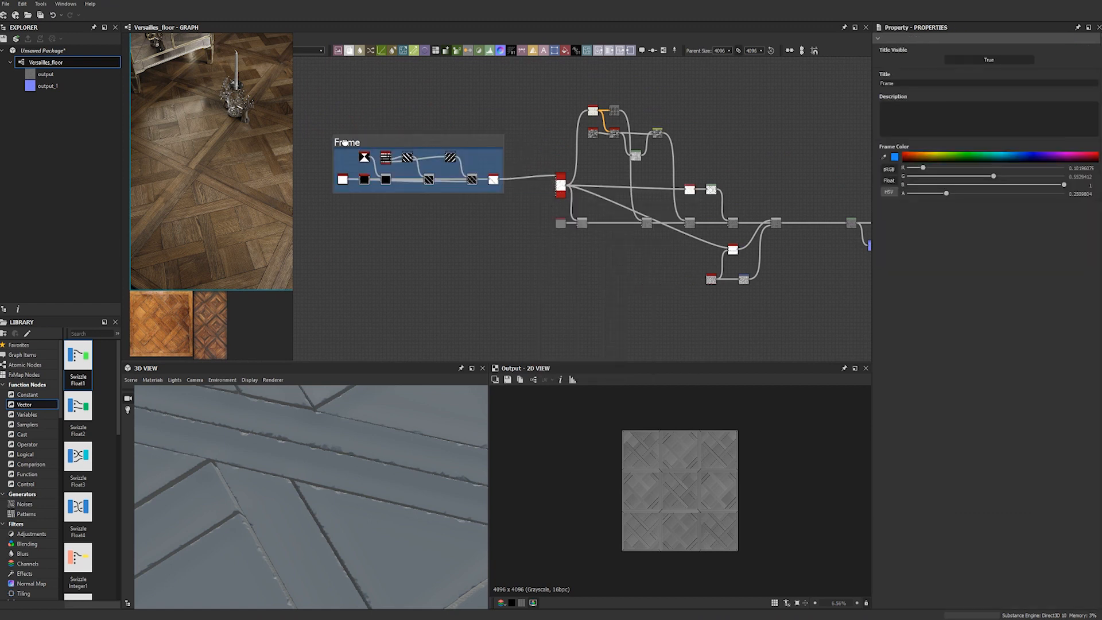
drag(921, 84, 834, 85)
text(Ti)
text(se tile)
key(Return)
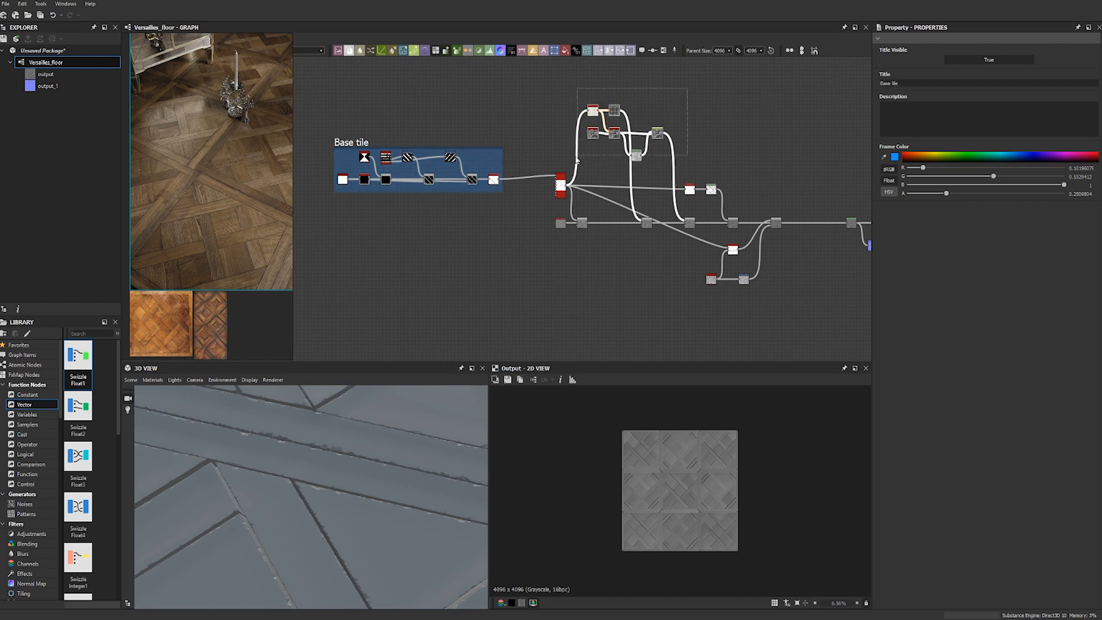
Frame the flood fill node group above the main blend chain and title it "Flood Fill".
right_click(637, 153)
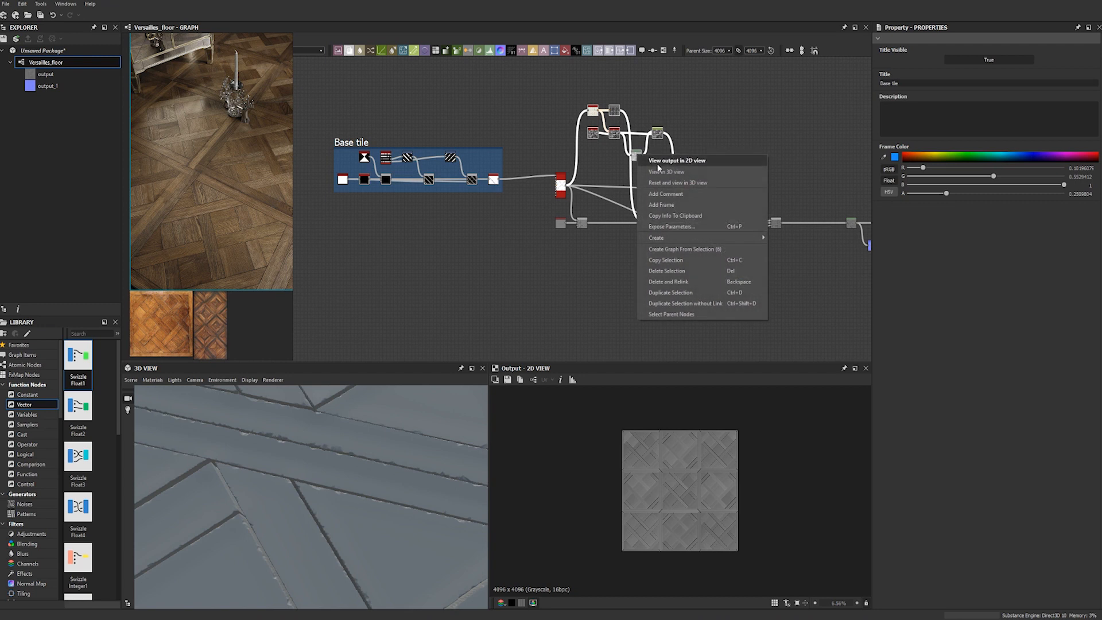
click(660, 204)
double_click(921, 84)
text(Flood Fill)
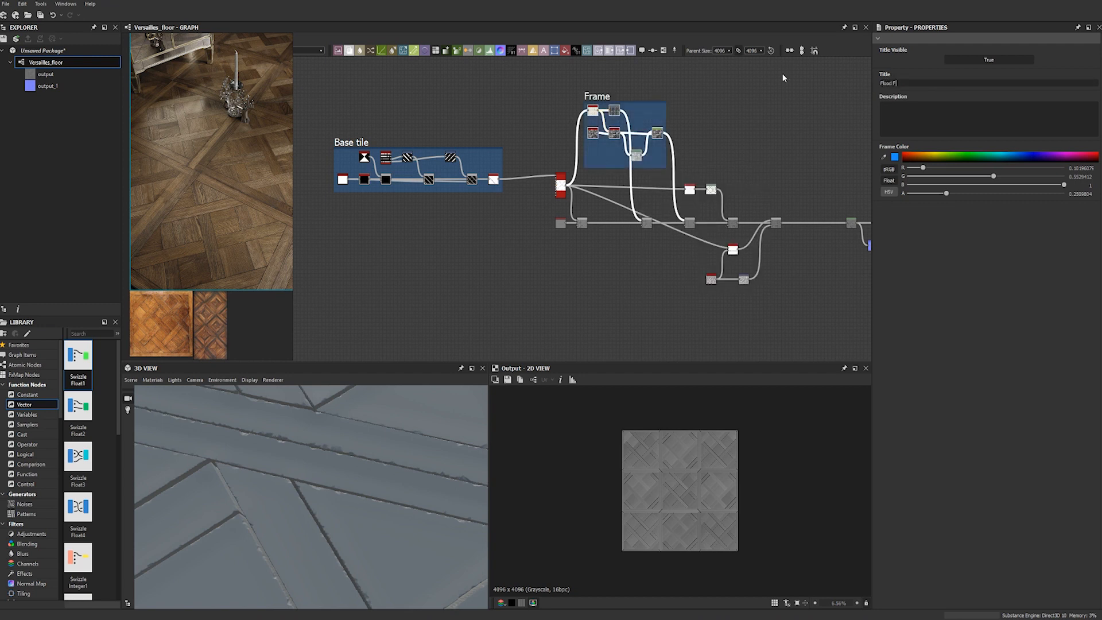
Frame the Slope Blur Grayscale, Clouds and Transformation 2D nodes below the blend chain and title the frame "Chipped Edges".
scroll(607, 180, up, 3)
right_click(600, 171)
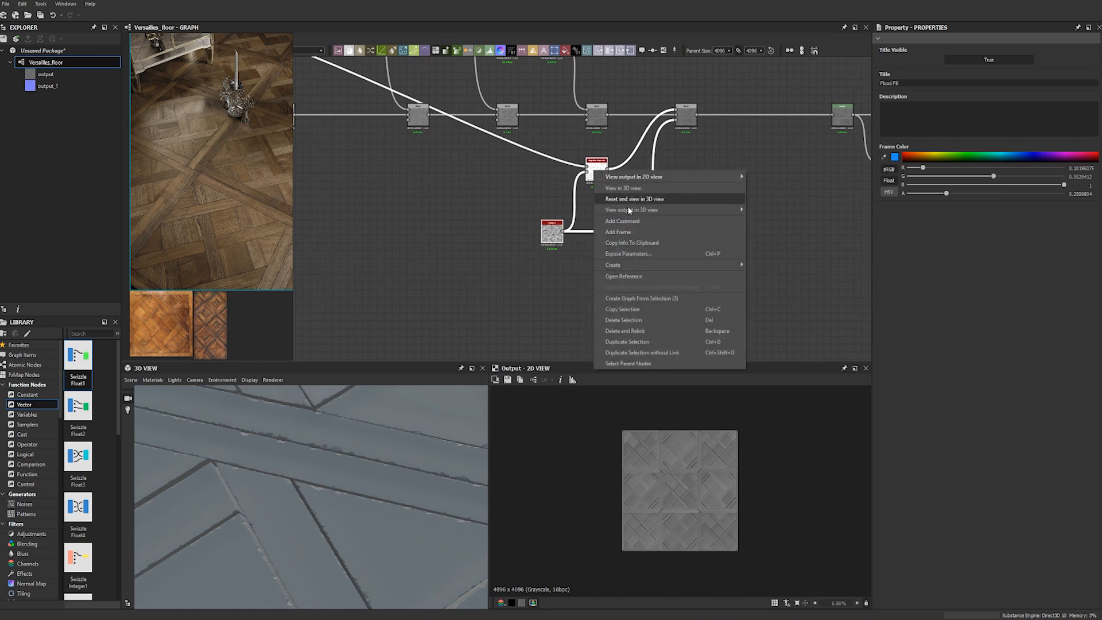
click(629, 231)
drag(910, 84, 832, 86)
text(Chipped Edges)
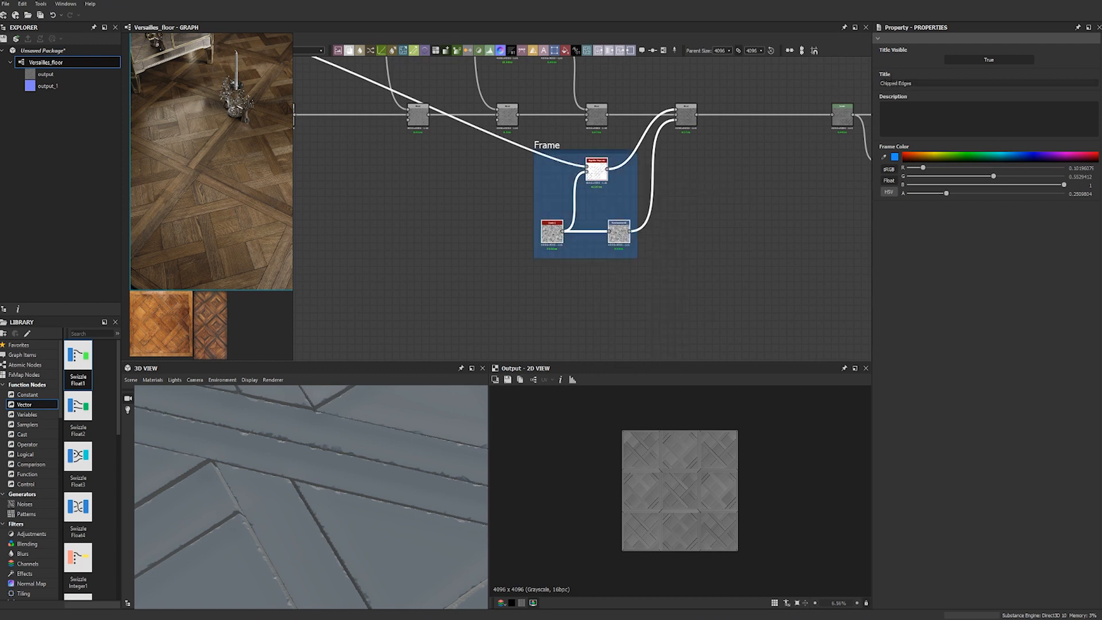
click(689, 218)
Add a Directional Noise 1 node in the empty graph area below the Base tile frame.
scroll(689, 218, down, 4)
middle_drag(570, 242, 586, 234)
middle_drag(452, 234, 531, 221)
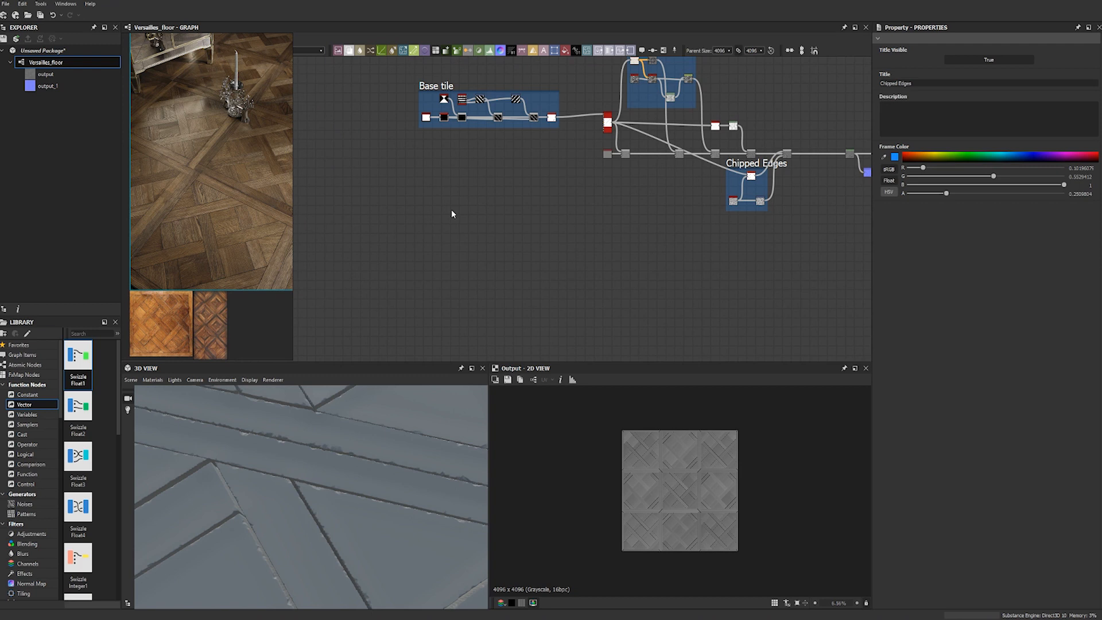
key(space)
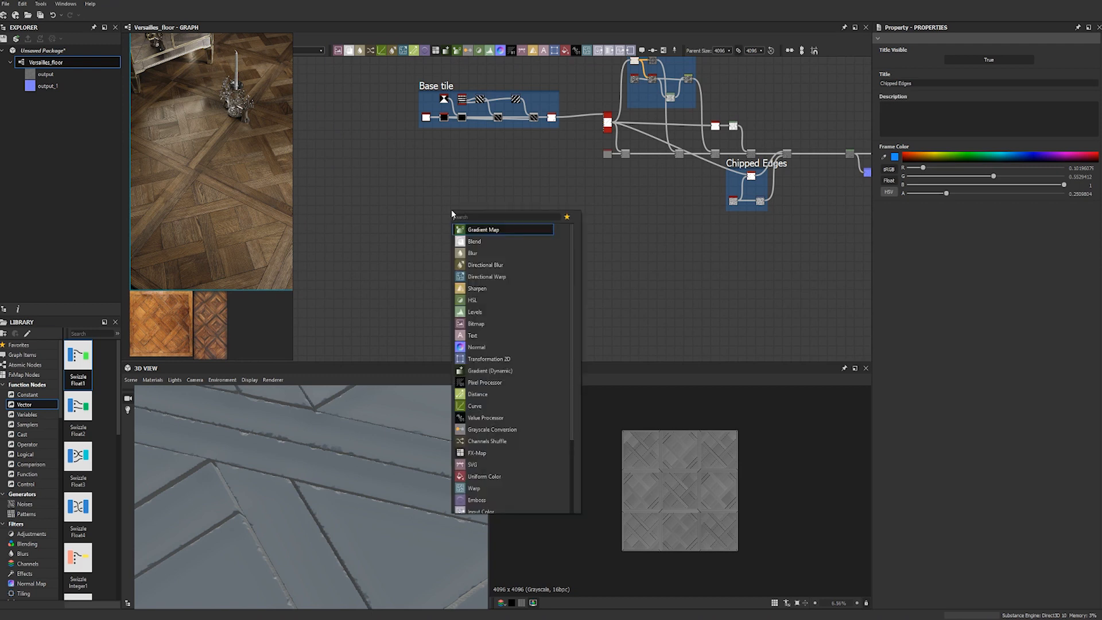
text(dir)
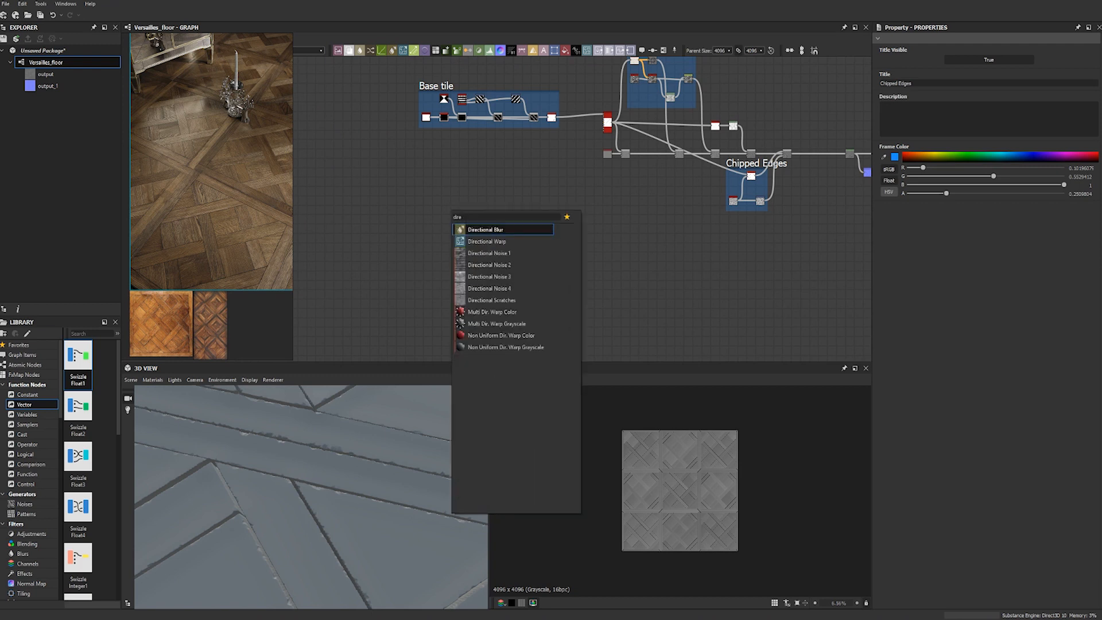
click(498, 253)
scroll(456, 218, up, 5)
drag(450, 208, 405, 231)
Add a Clouds 1 node and place it directly below the Directional Noise 1 node.
scroll(427, 219, down, 1)
middle_drag(440, 231, 486, 218)
scroll(488, 219, up, 2)
key(space)
text(clouds)
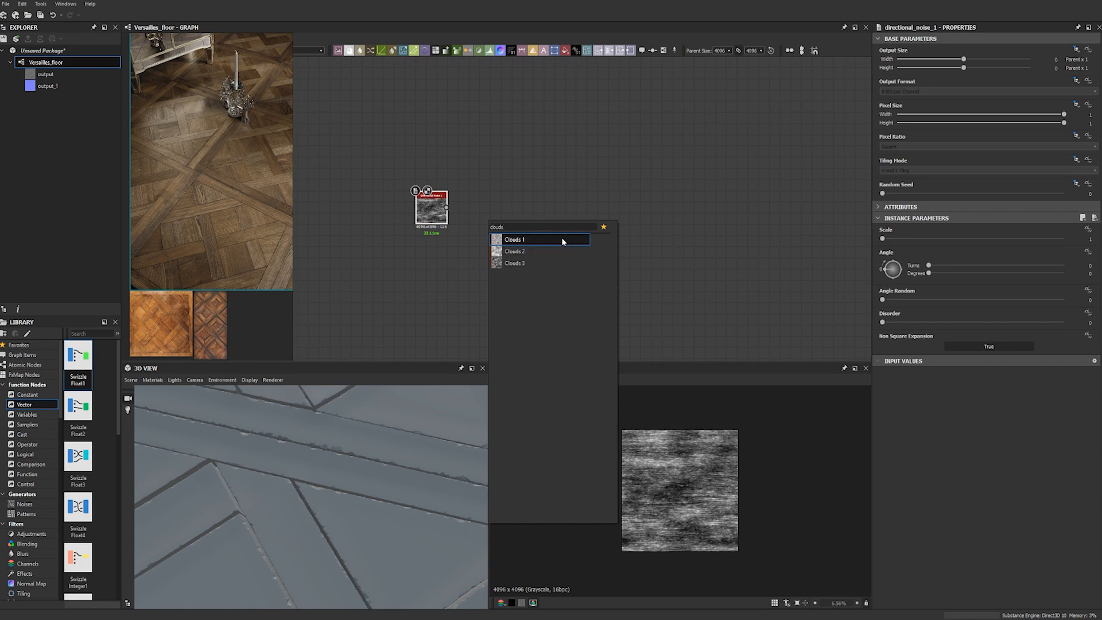
click(562, 239)
drag(488, 218, 431, 277)
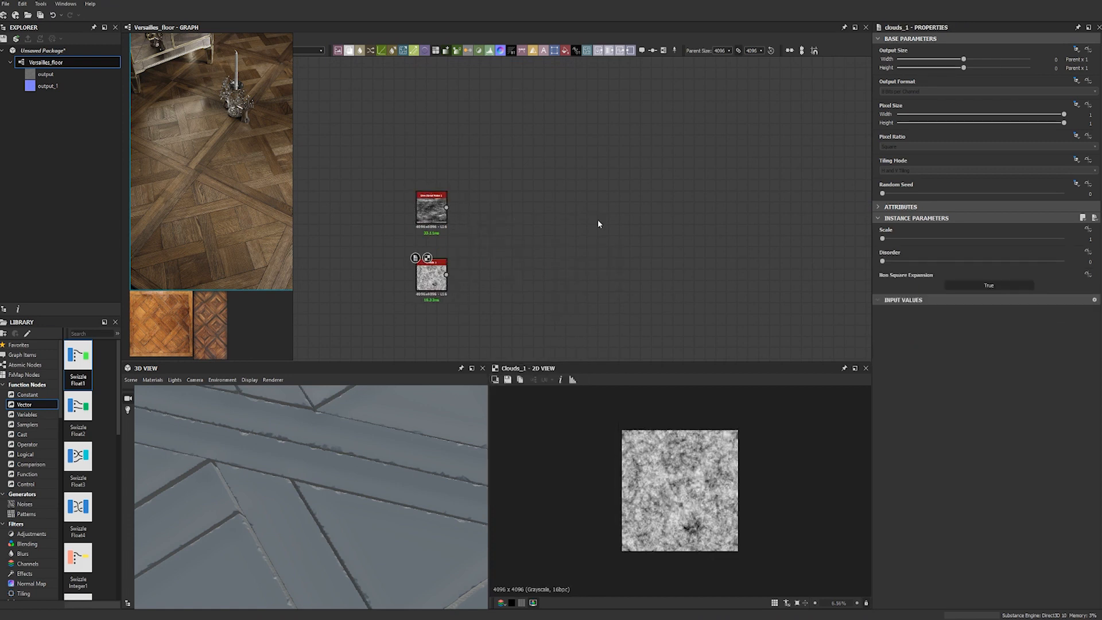
Add a Gradient Linear 1 node below the Clouds 1 node and place a duplicate of it underneath.
key(space)
text(gradient)
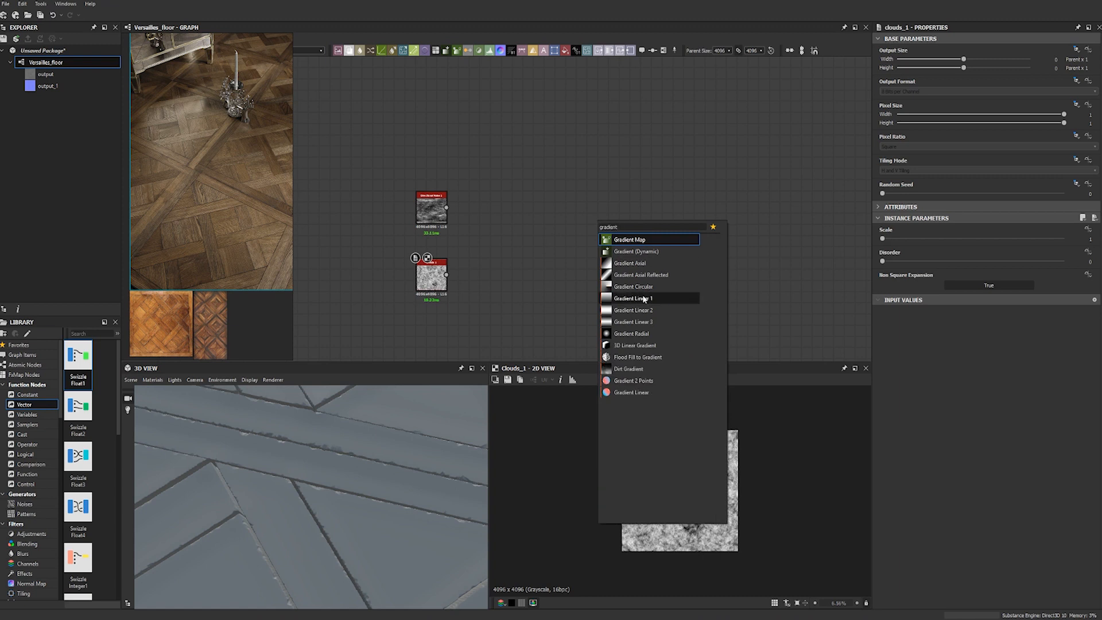
click(633, 310)
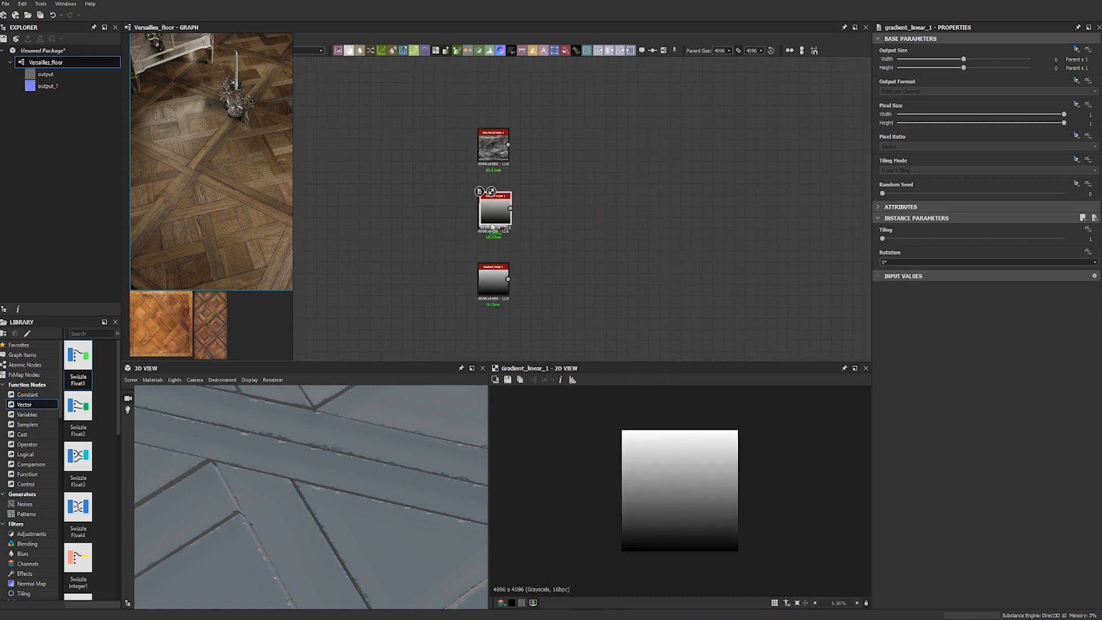
key(ctrl+d)
drag(493, 318, 496, 352)
middle_drag(590, 298, 605, 233)
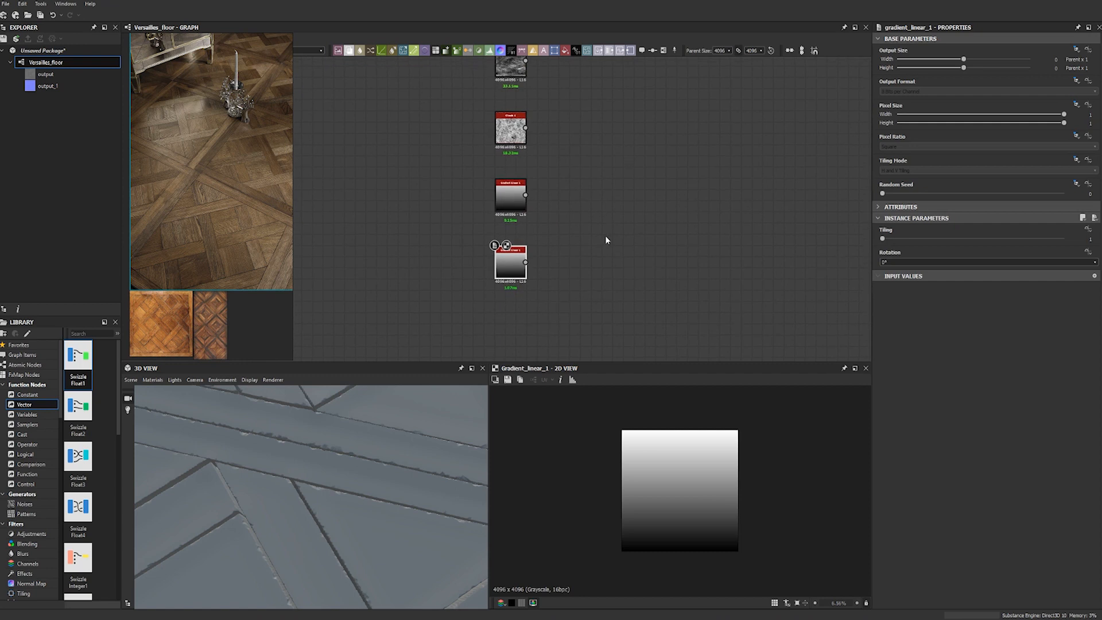
Add a Grunge Map 005 node and place it below the two Gradient Linear 1 nodes.
key(space)
text(grunge)
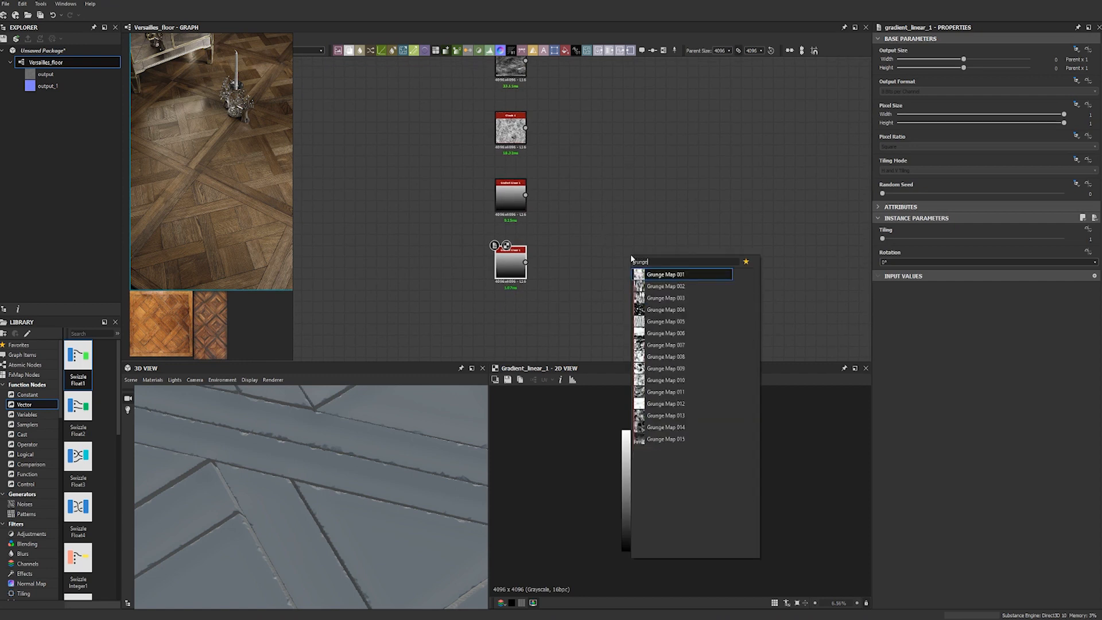
click(667, 321)
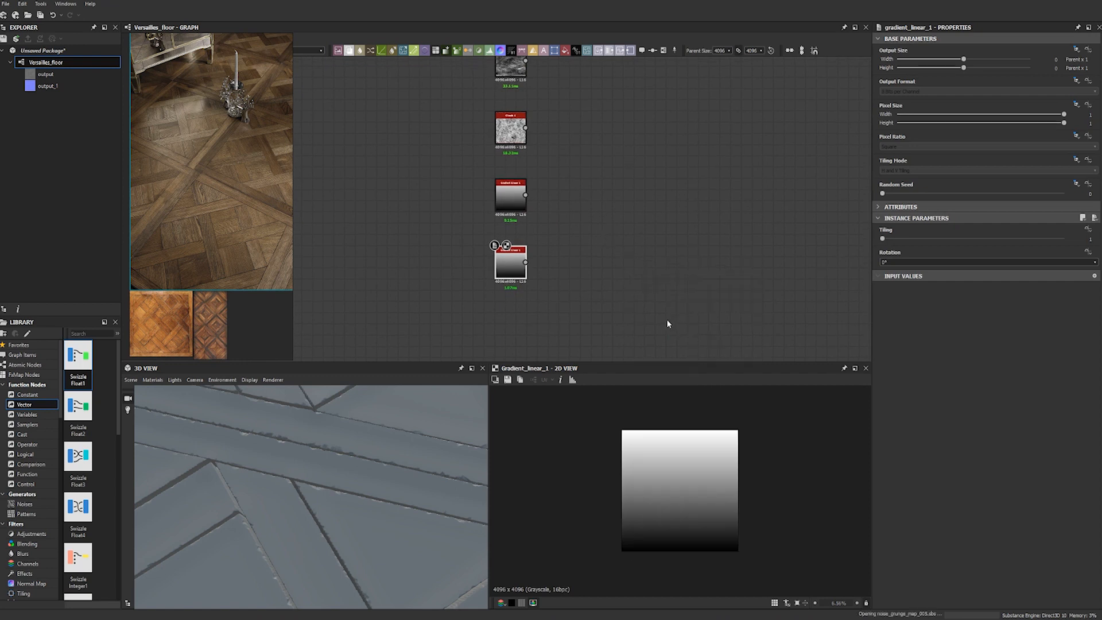
drag(629, 253, 510, 331)
middle_drag(510, 332, 532, 297)
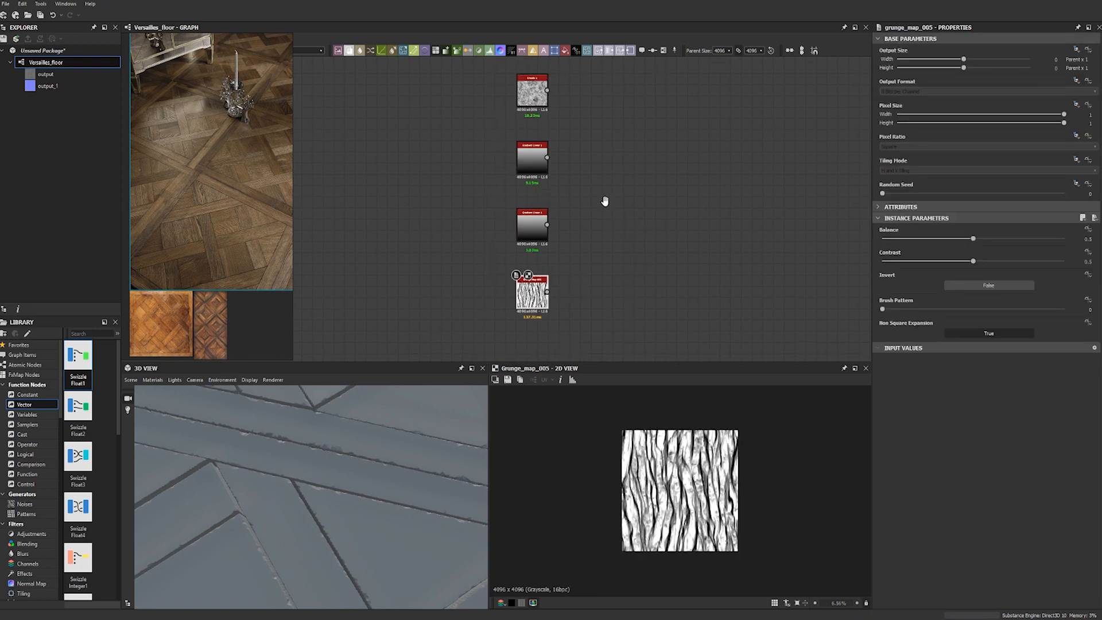
middle_drag(605, 202, 598, 303)
right_click(610, 122)
click(590, 192)
middle_drag(594, 251, 605, 162)
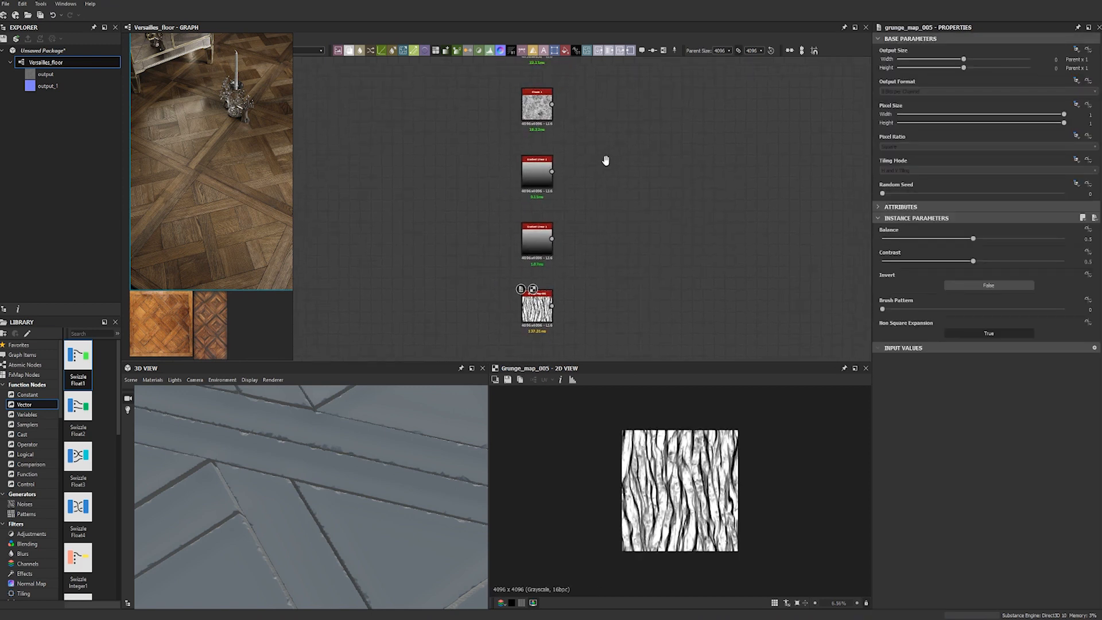
Set the tiling of the upper Gradient Linear 1 node to 175 and of the lower one to 110.
double_click(533, 181)
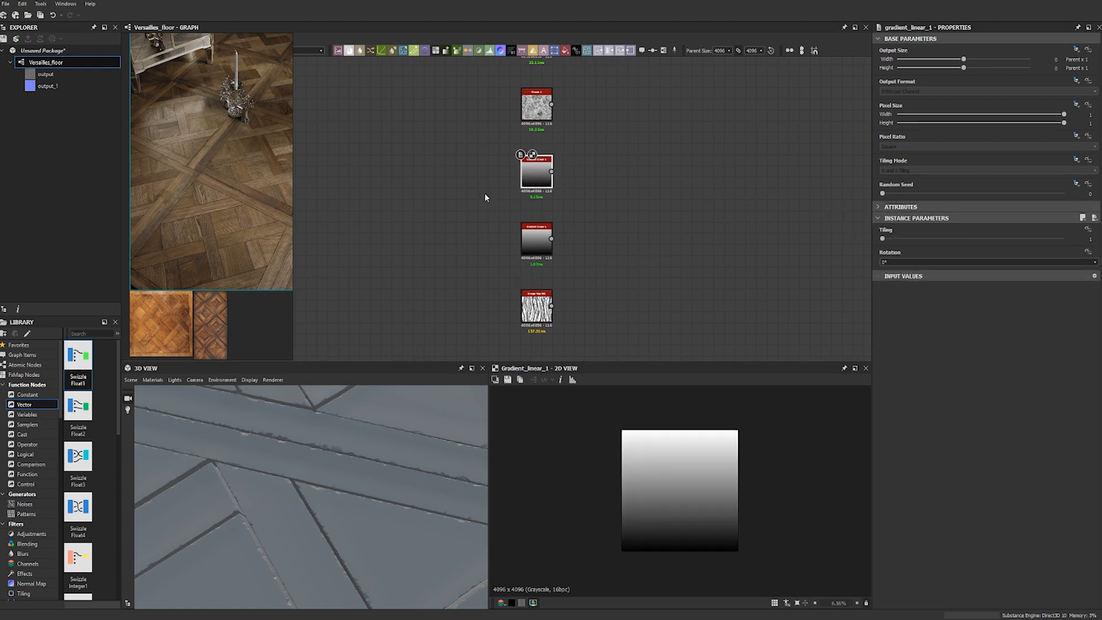
click(1089, 239)
double_click(1090, 239)
text(128)
key(Return)
double_click(540, 247)
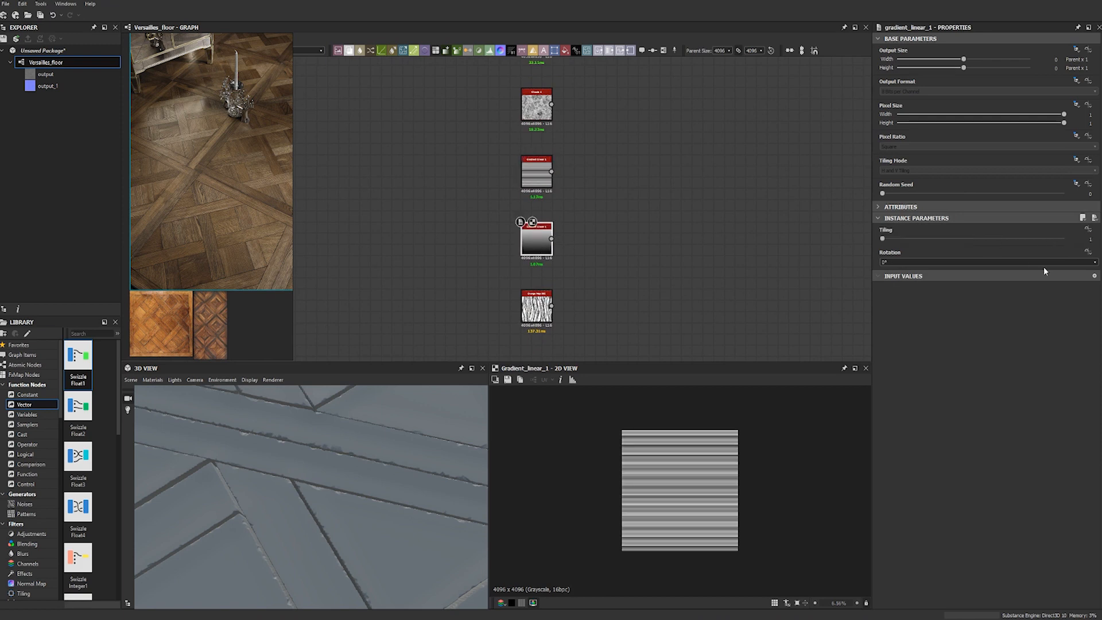
double_click(1089, 239)
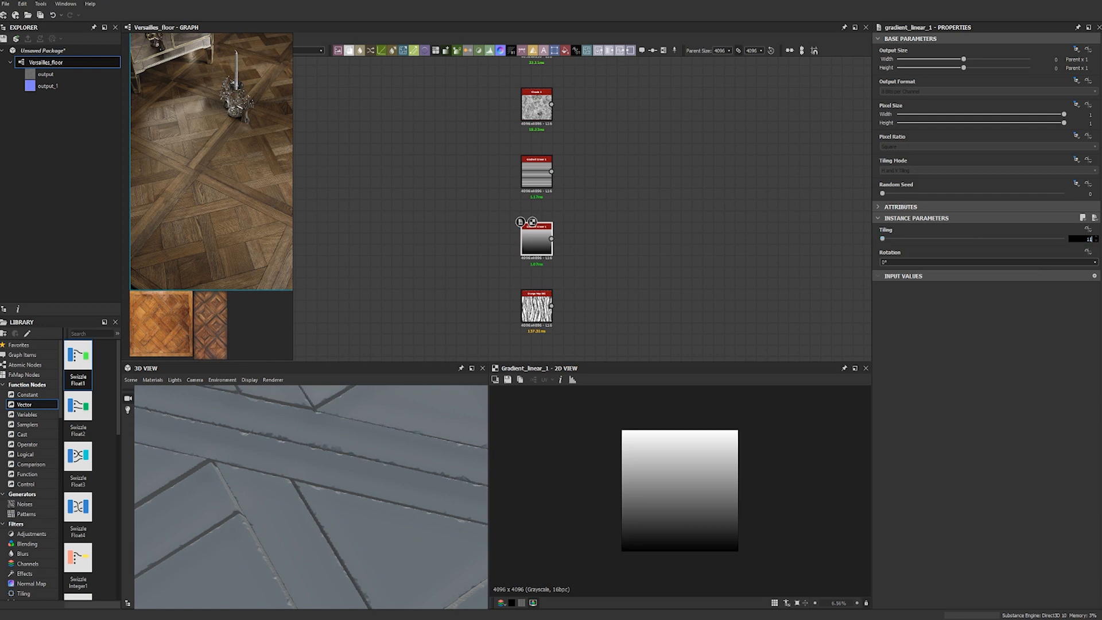
text(175)
key(Return)
Compare the stripe spacing of the two Gradient Linear 1 nodes up close in the 2D view.
scroll(556, 161, up, 3)
scroll(677, 491, up, 10)
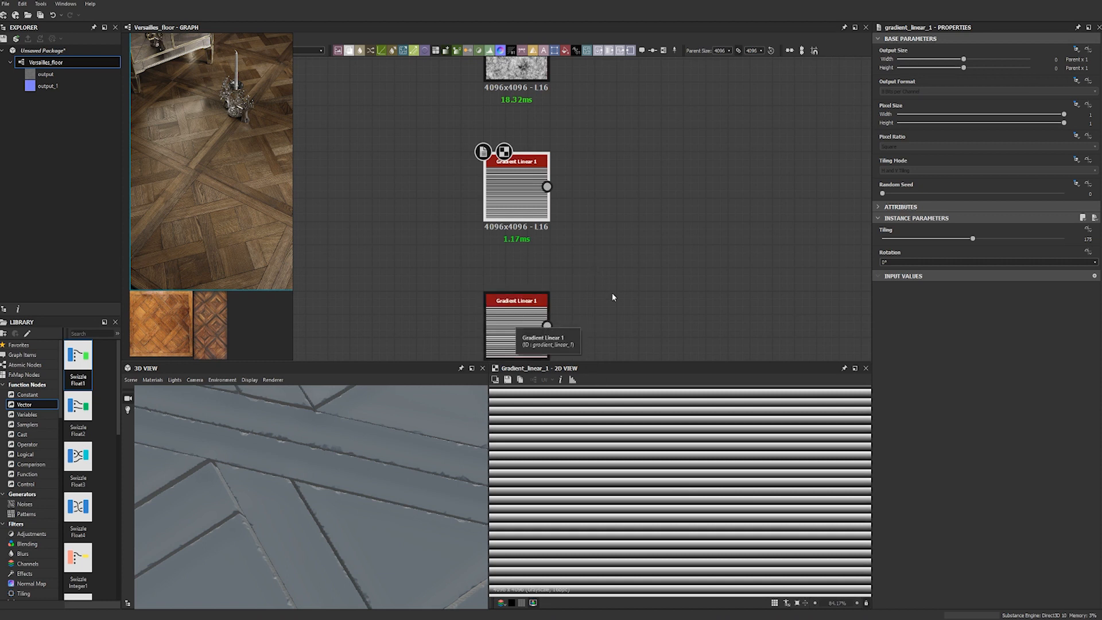
scroll(613, 297, down, 3)
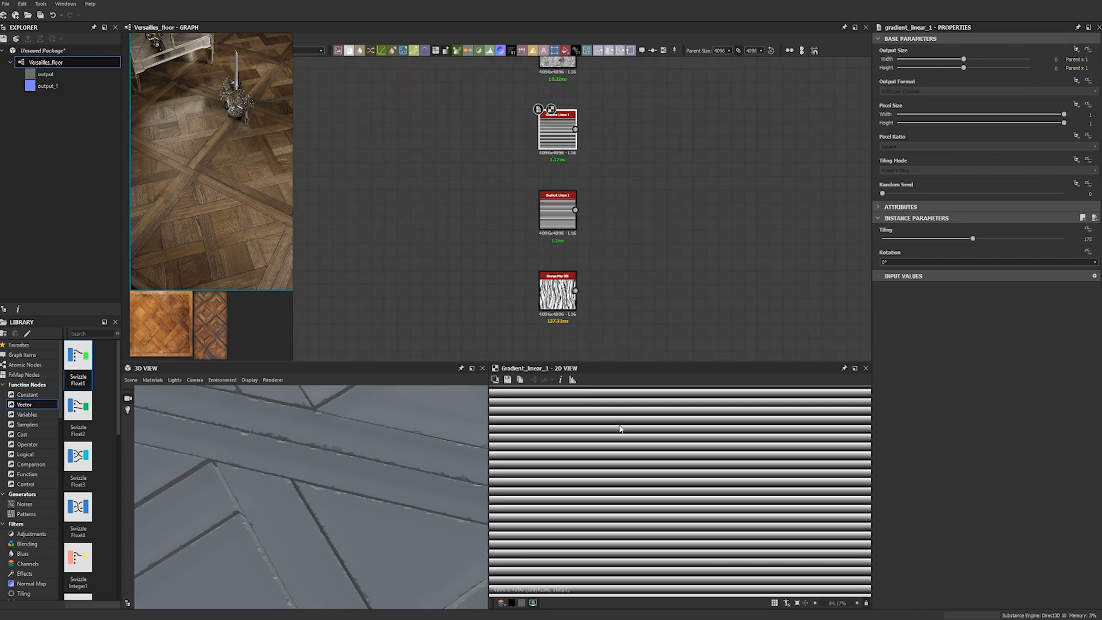
double_click(557, 211)
scroll(668, 487, down, 3)
scroll(666, 460, up, 4)
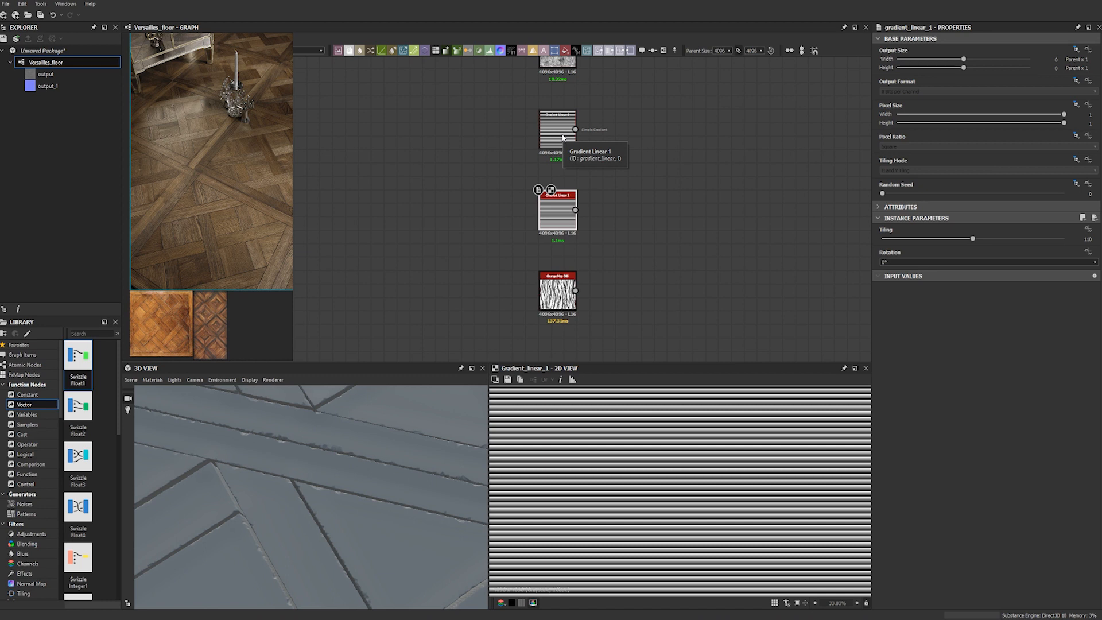
Add a Transformation 2D node fed by the Grunge Map 005 and rotate it 90 degrees clockwise.
key(space)
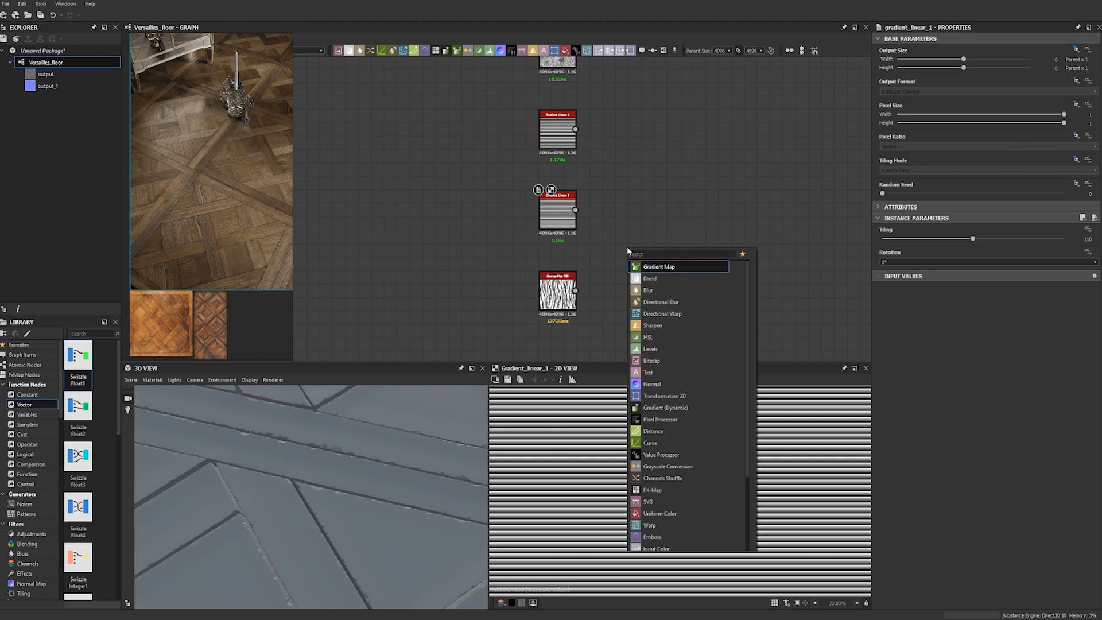
text(tran)
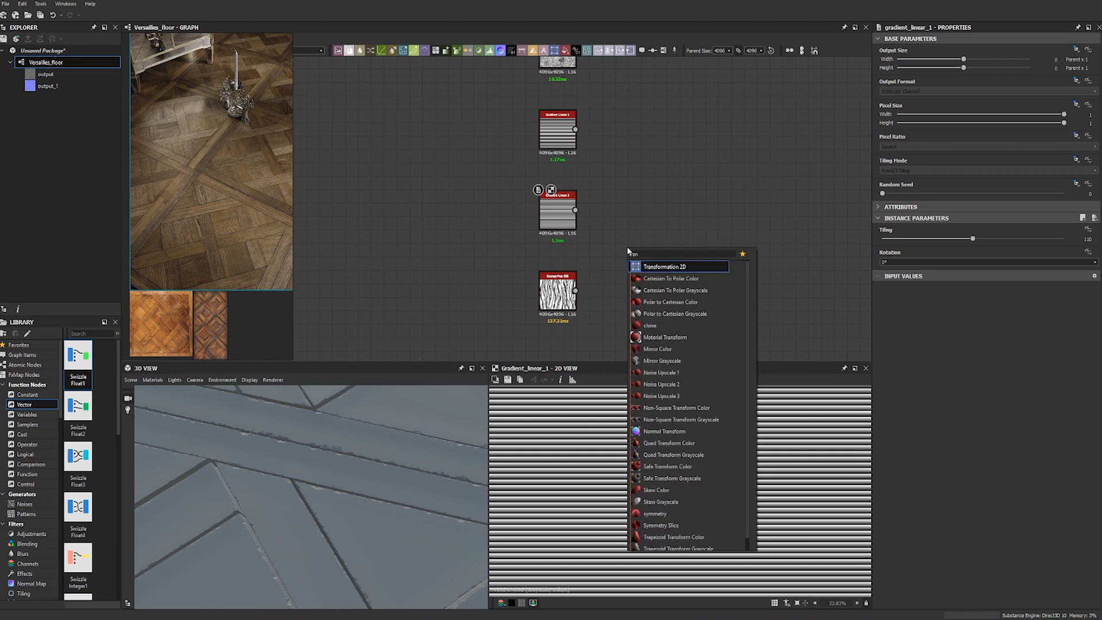
click(669, 272)
drag(617, 291, 576, 291)
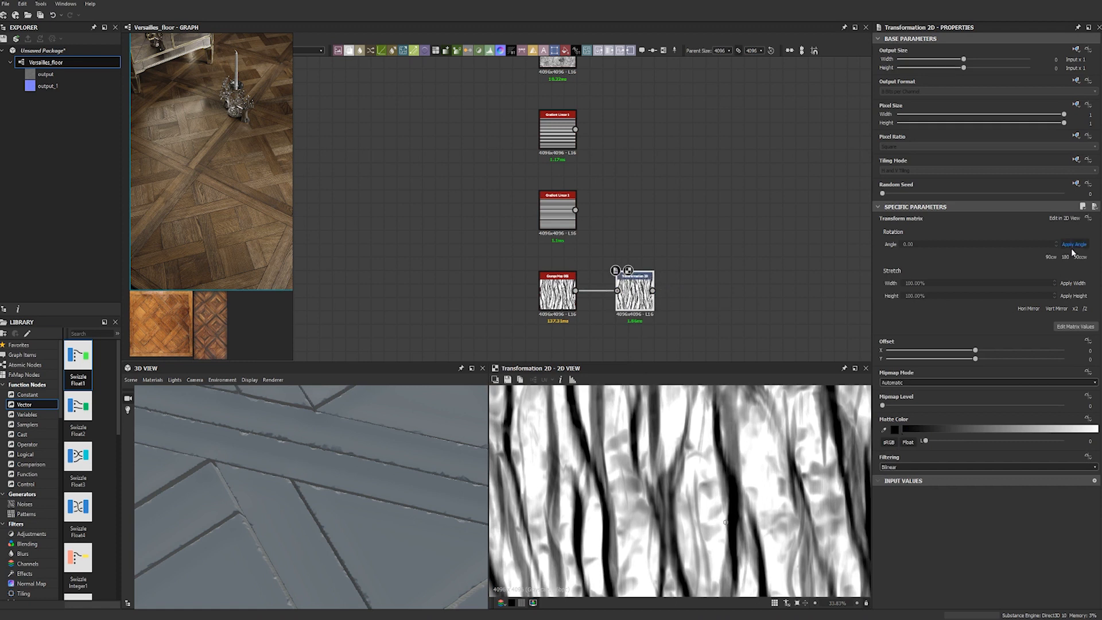
click(1051, 257)
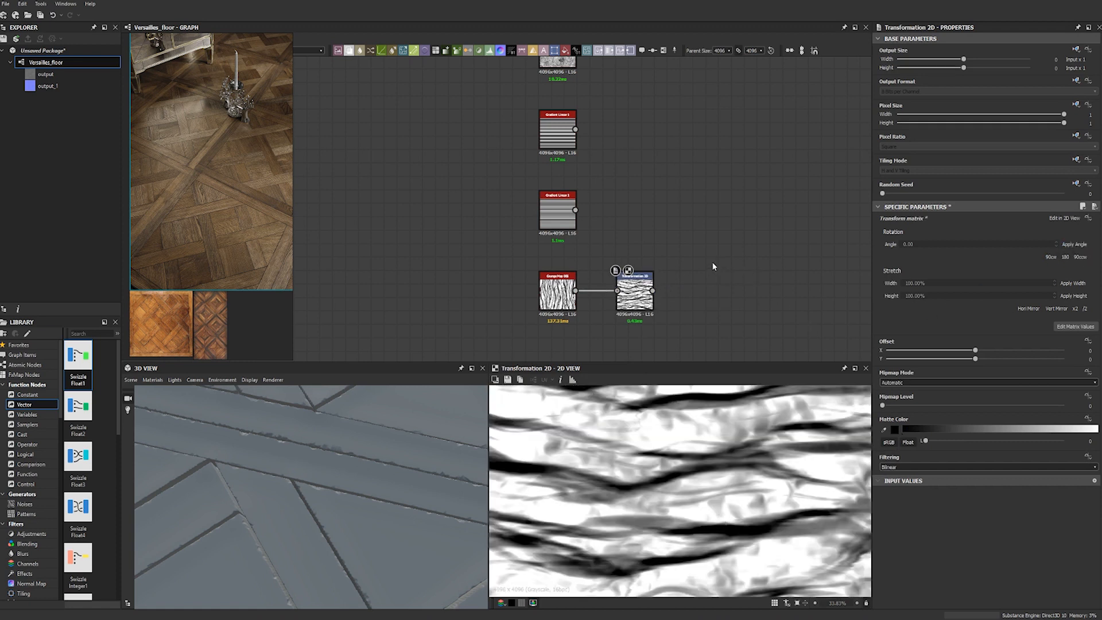
Add a Blend node with the upper gradient as foreground, the lower as background and the rotated grunge as opacity mask.
key(space)
text(ble)
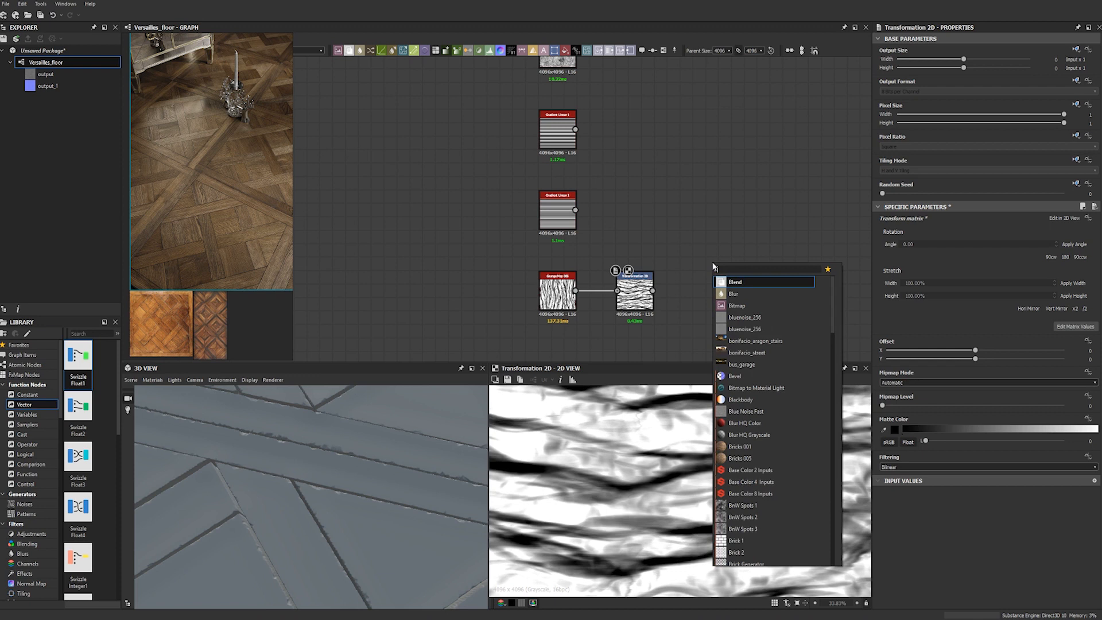
key(Return)
drag(719, 252, 651, 184)
drag(575, 130, 617, 161)
drag(576, 211, 617, 170)
drag(653, 291, 706, 183)
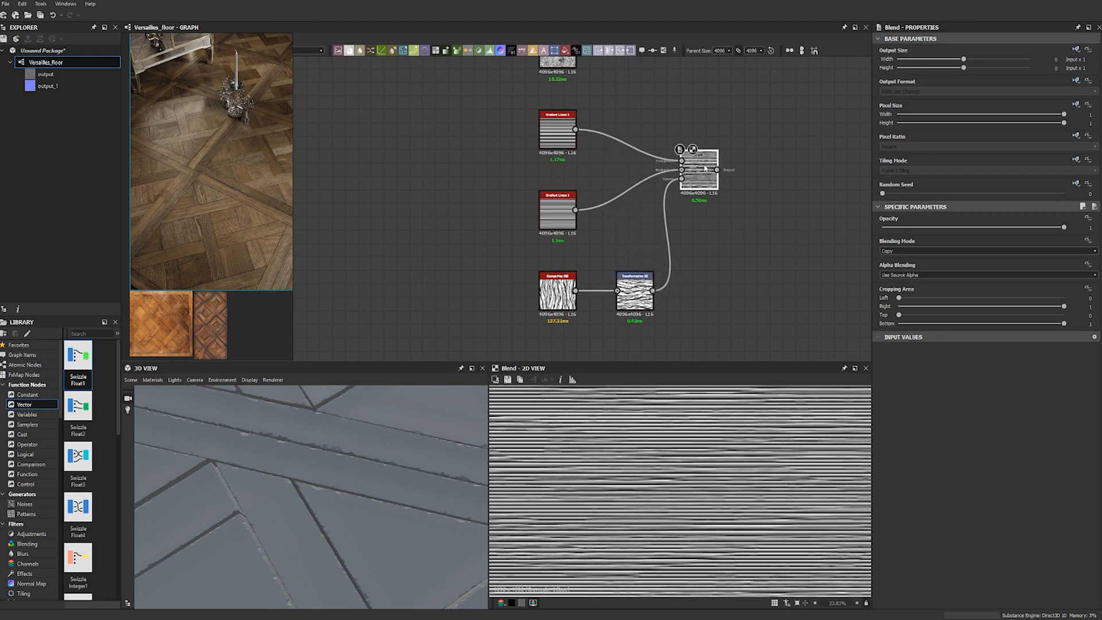
scroll(659, 450, up, 5)
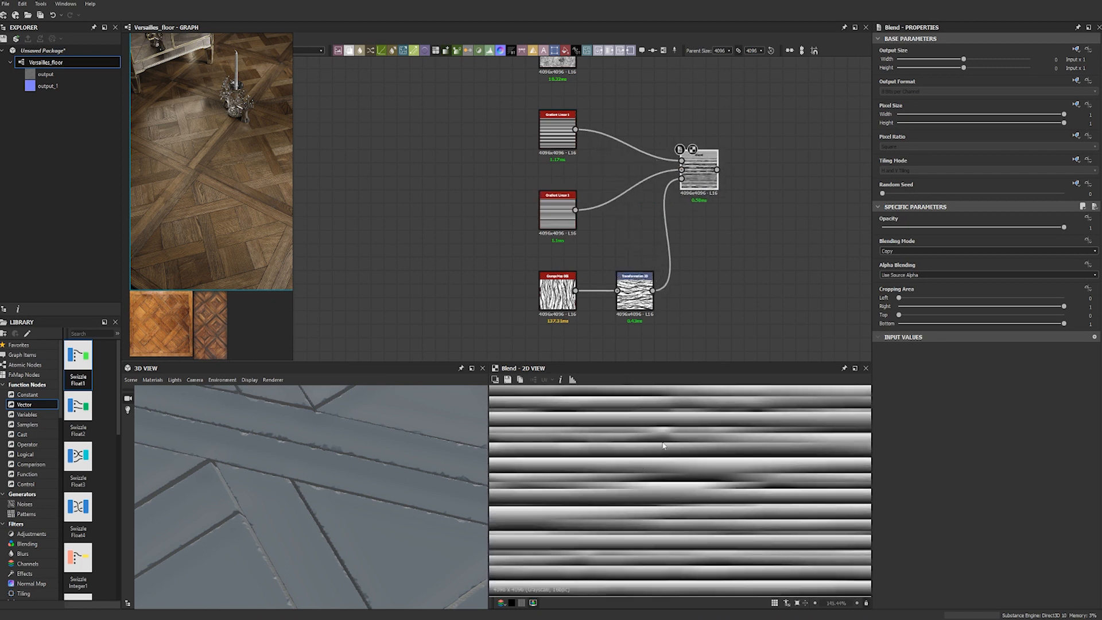
Compare the blended stripes with the rotated grunge mask in the 2D view.
scroll(663, 446, down, 1)
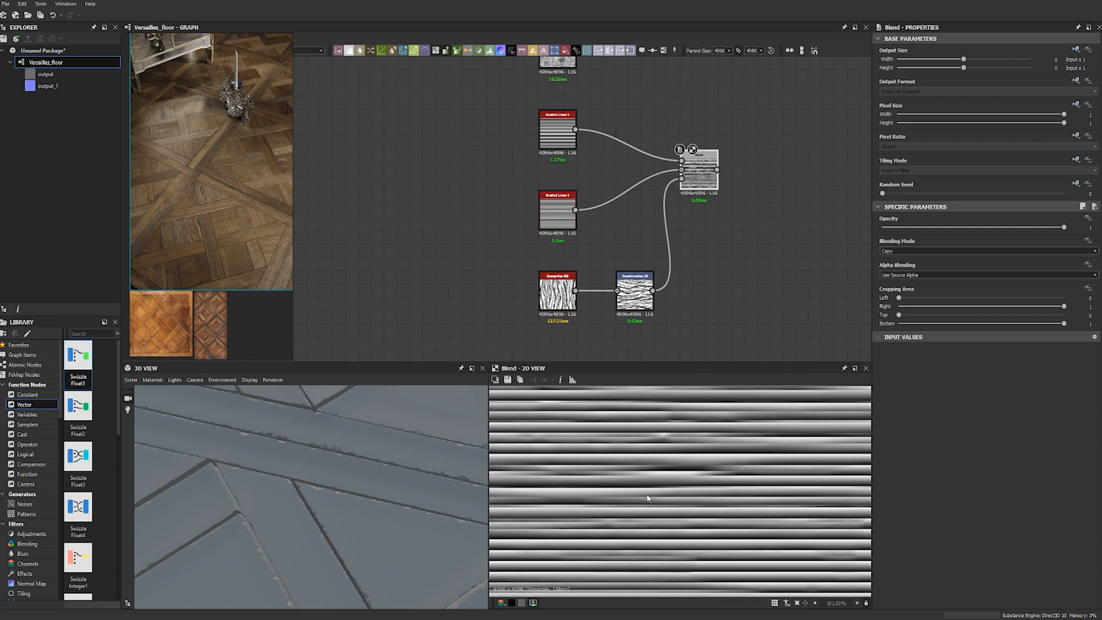
scroll(647, 498, down, 2)
double_click(634, 293)
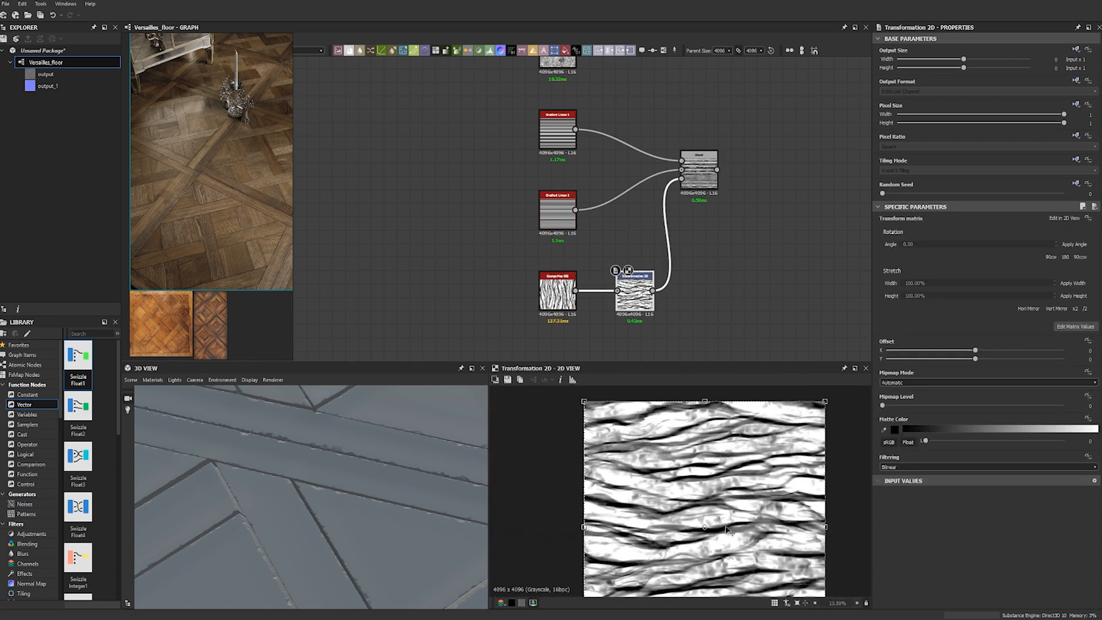
middle_drag(694, 487, 695, 432)
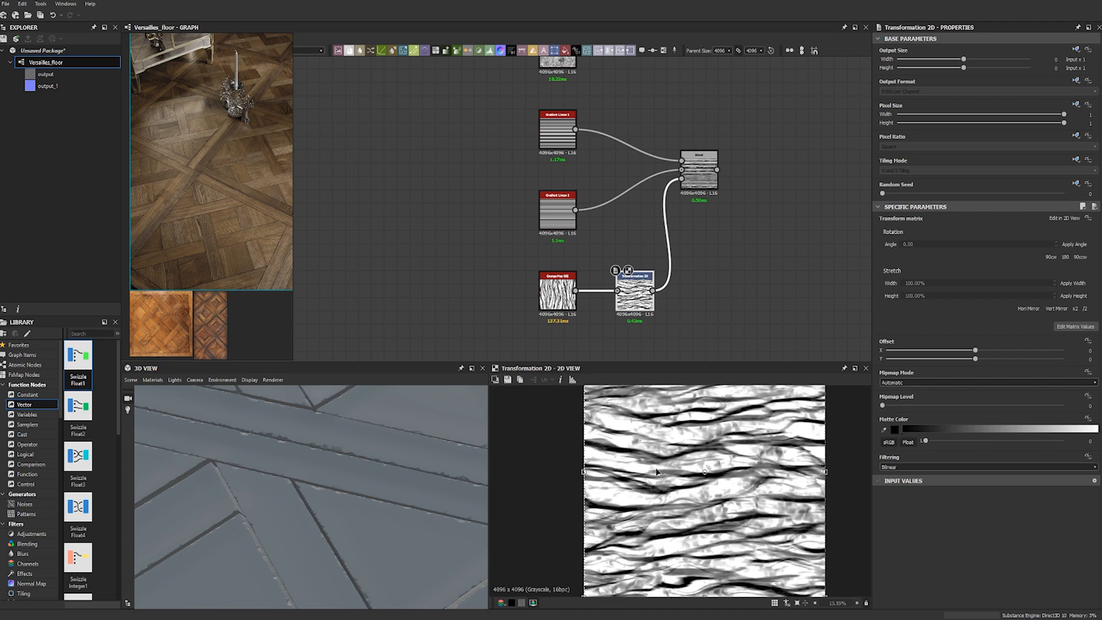
Add an unconnected Levels node beside the Blend node of the two gradients.
double_click(700, 172)
drag(699, 172, 711, 172)
key(space)
text(leve)
click(752, 270)
Examine the stripes of the lower Gradient Linear 1 node up close in the 2D view.
click(554, 204)
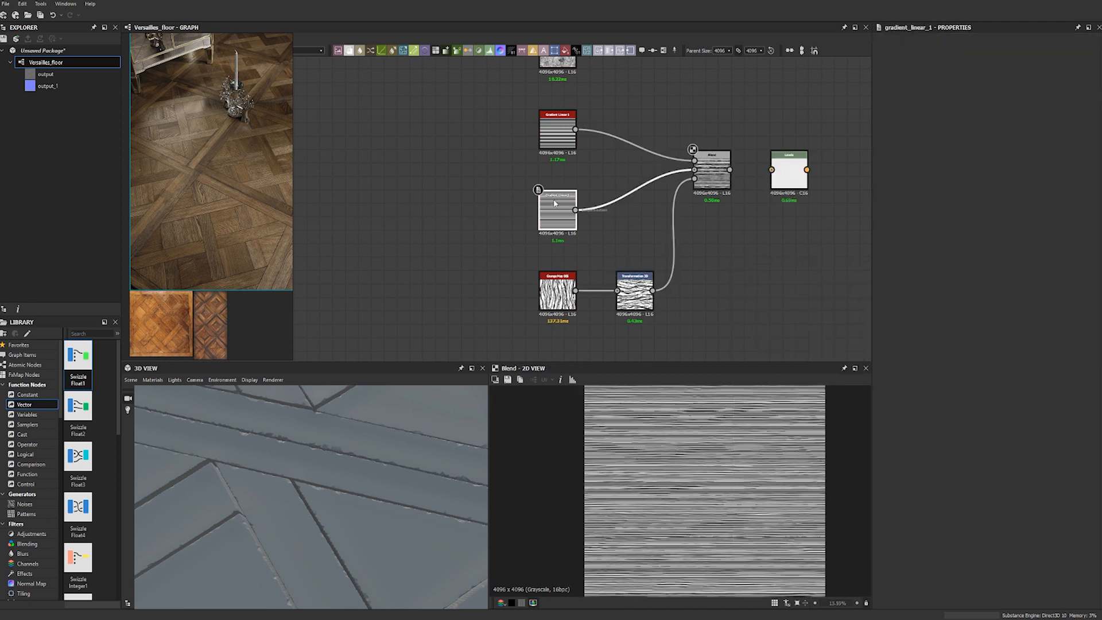
double_click(555, 204)
scroll(760, 465, up, 13)
middle_drag(761, 465, 671, 442)
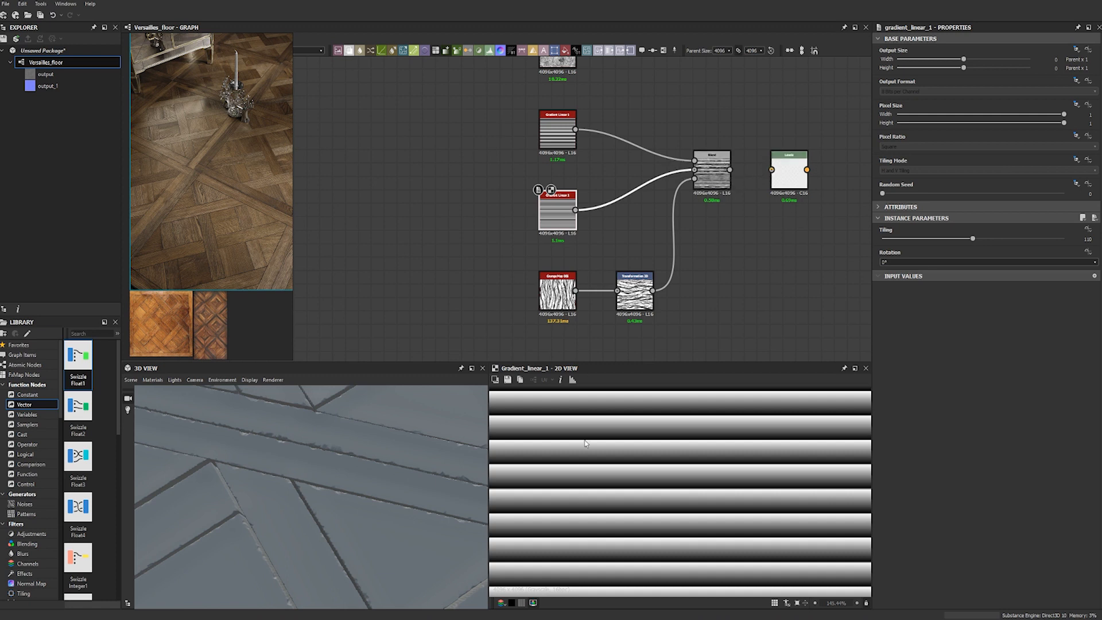
Feed the Blend node into the Levels node and shift its input midtones toward black to brighten the stripes.
drag(729, 169, 771, 169)
click(787, 173)
drag(989, 244, 922, 244)
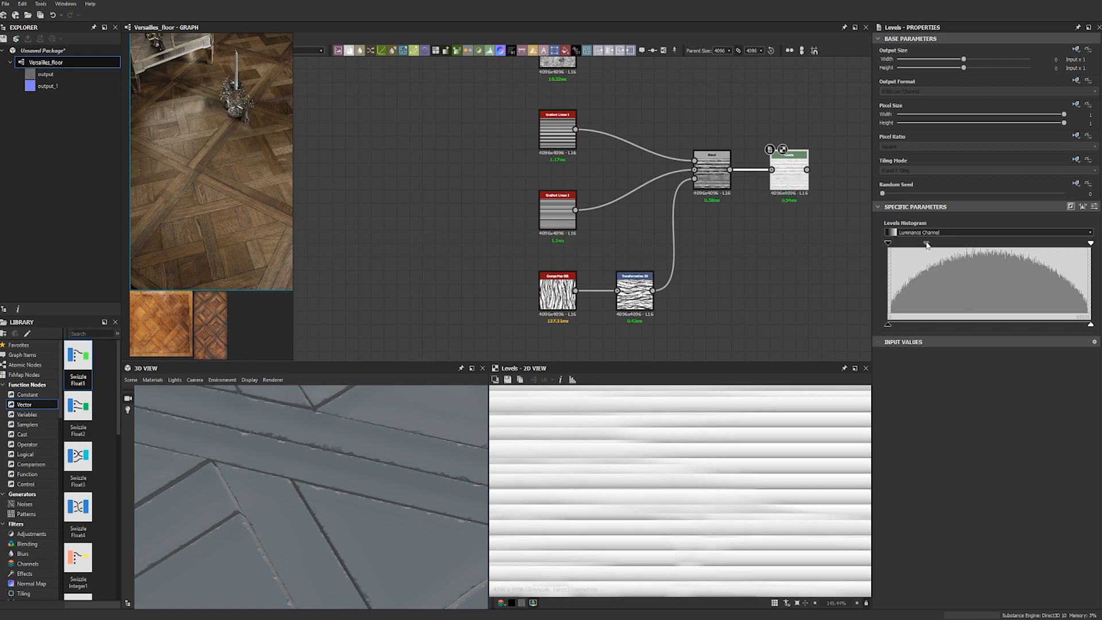
scroll(664, 455, down, 10)
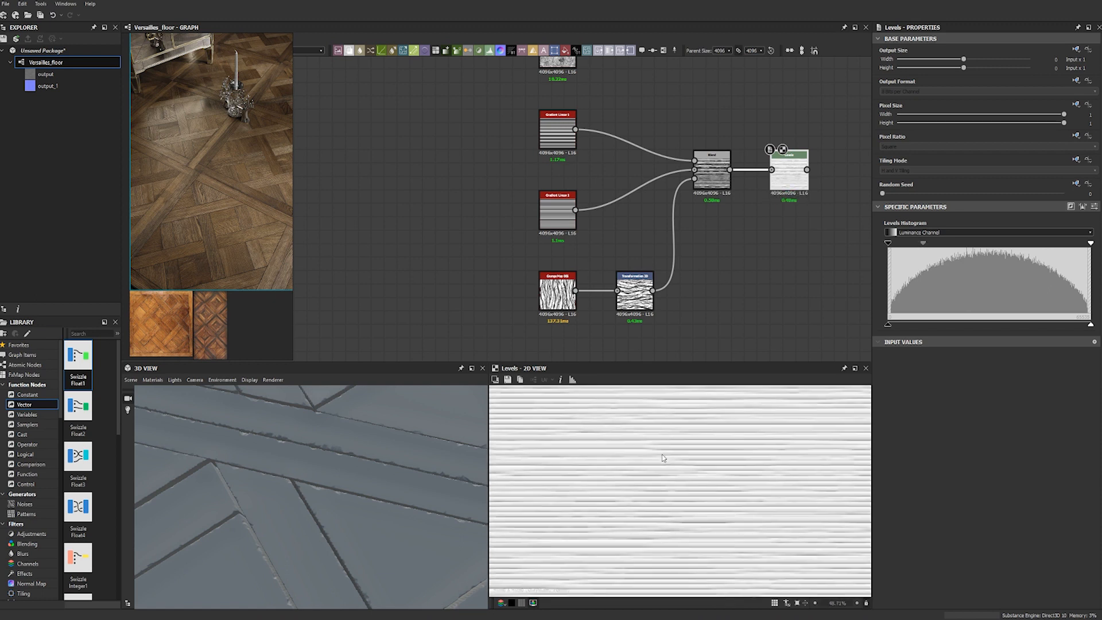
scroll(662, 454, up, 4)
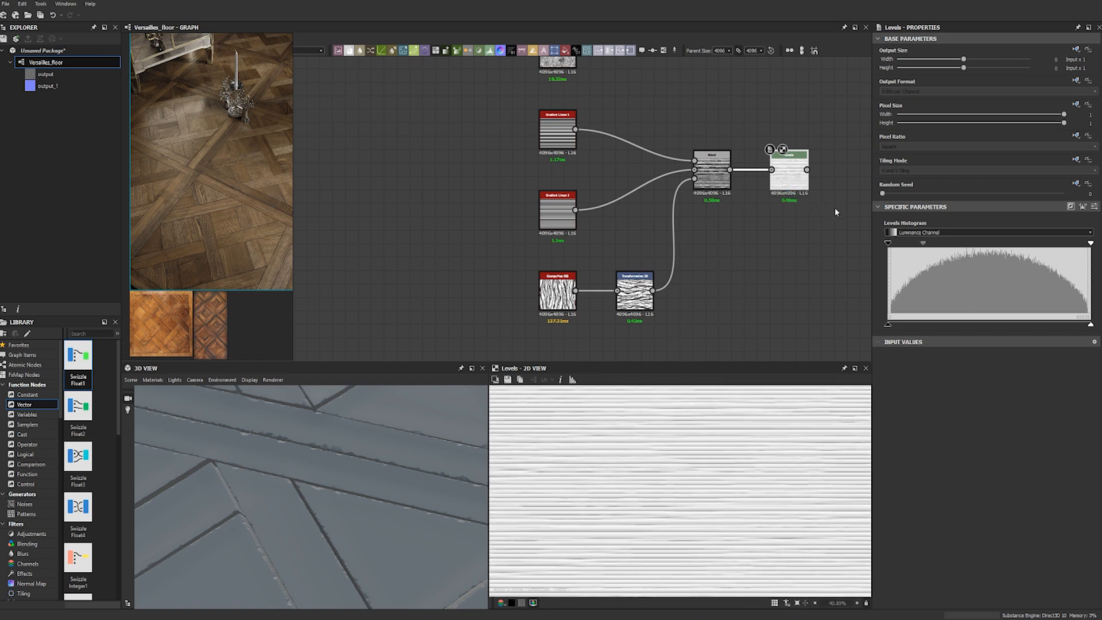
Add a Fractal Sum Base node below the Levels node.
middle_drag(834, 208, 721, 204)
middle_drag(769, 312, 674, 302)
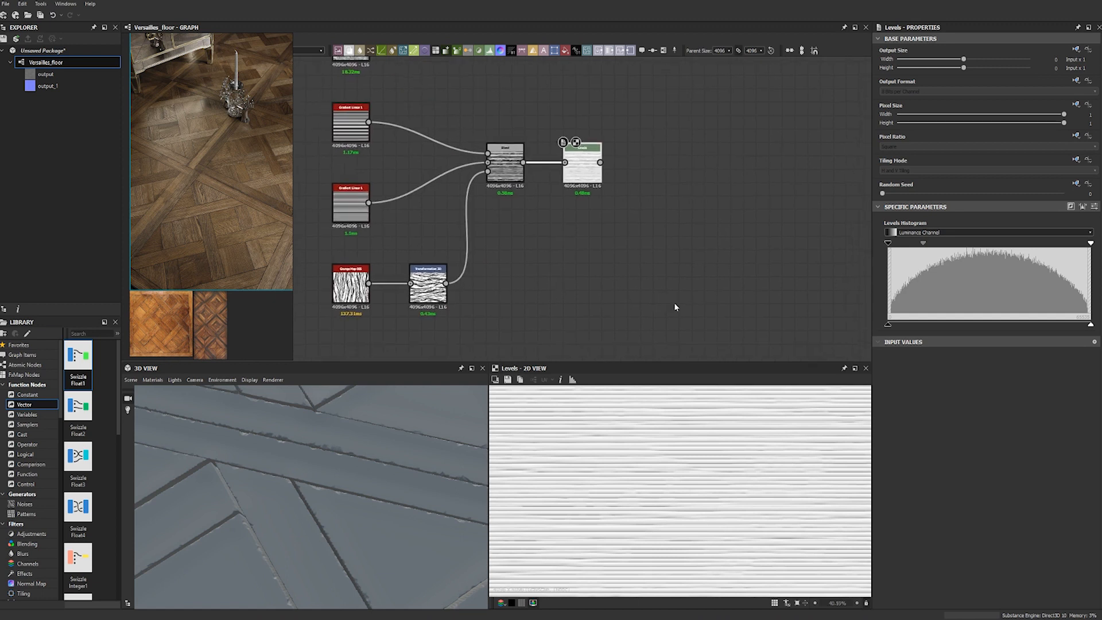
key(space)
text(frac)
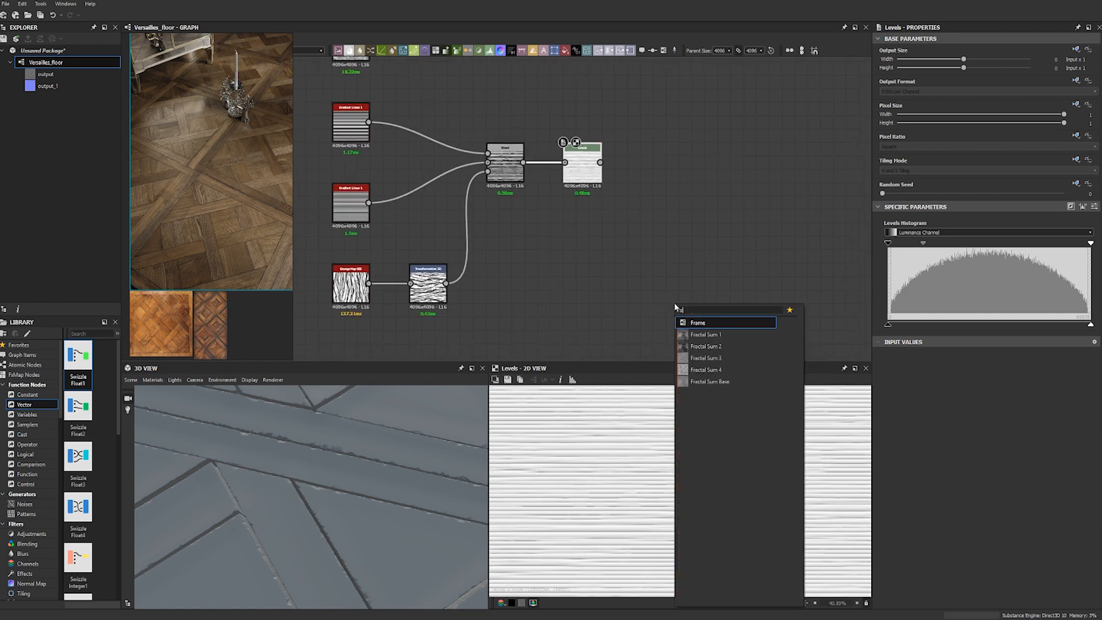
click(769, 370)
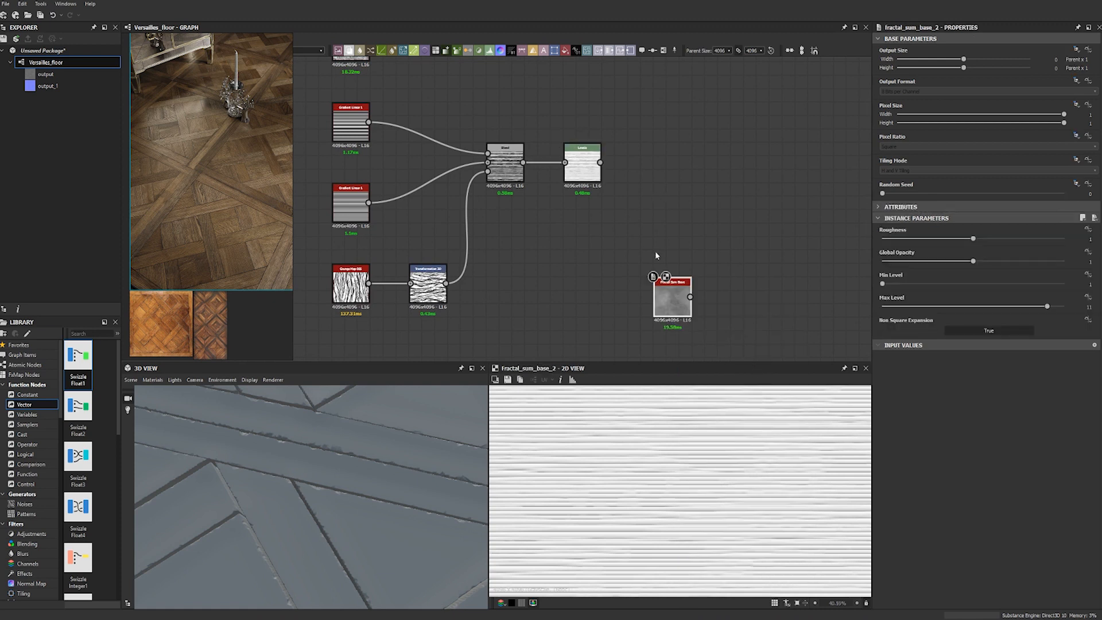
Add a Blend node with the Levels output as background and the Fractal Sum Base as foreground.
key(space)
text(ble)
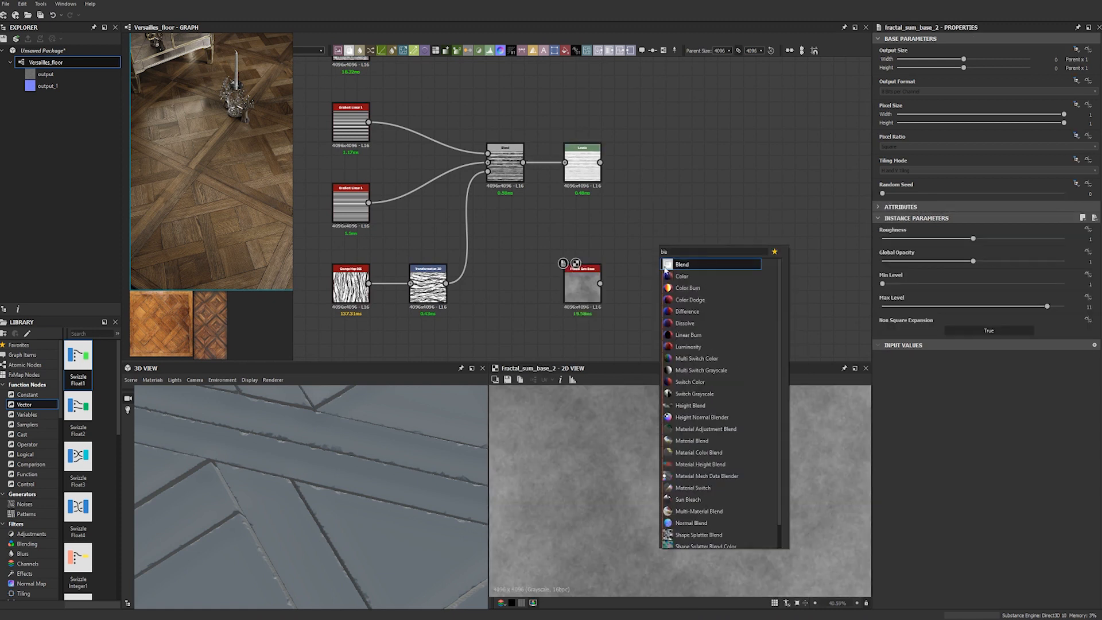
click(666, 266)
drag(600, 162, 644, 244)
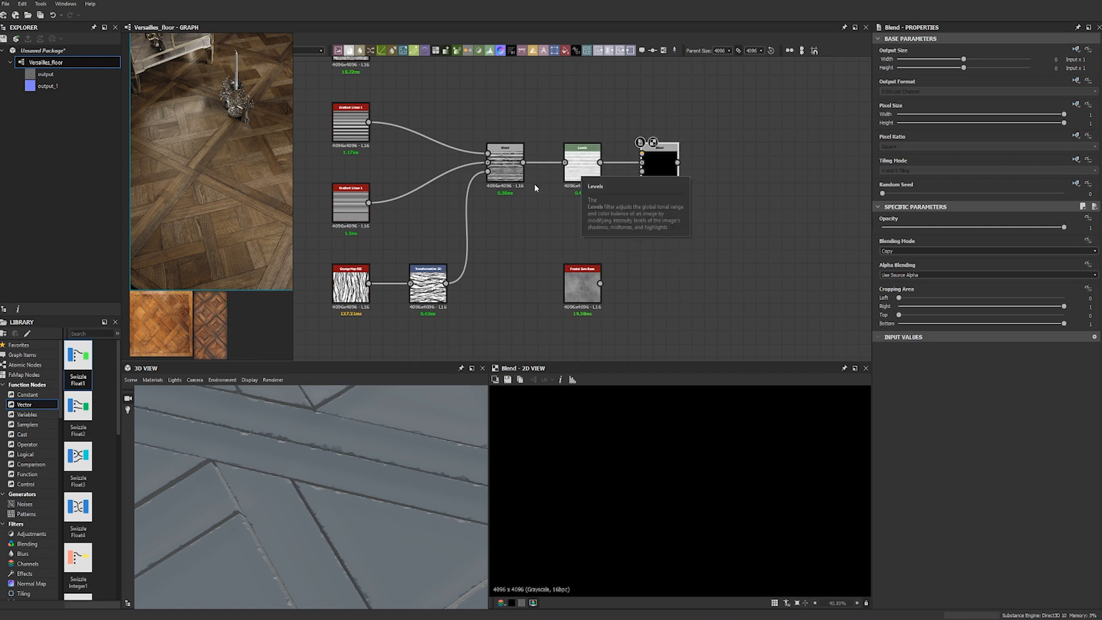
double_click(353, 204)
scroll(643, 486, down, 3)
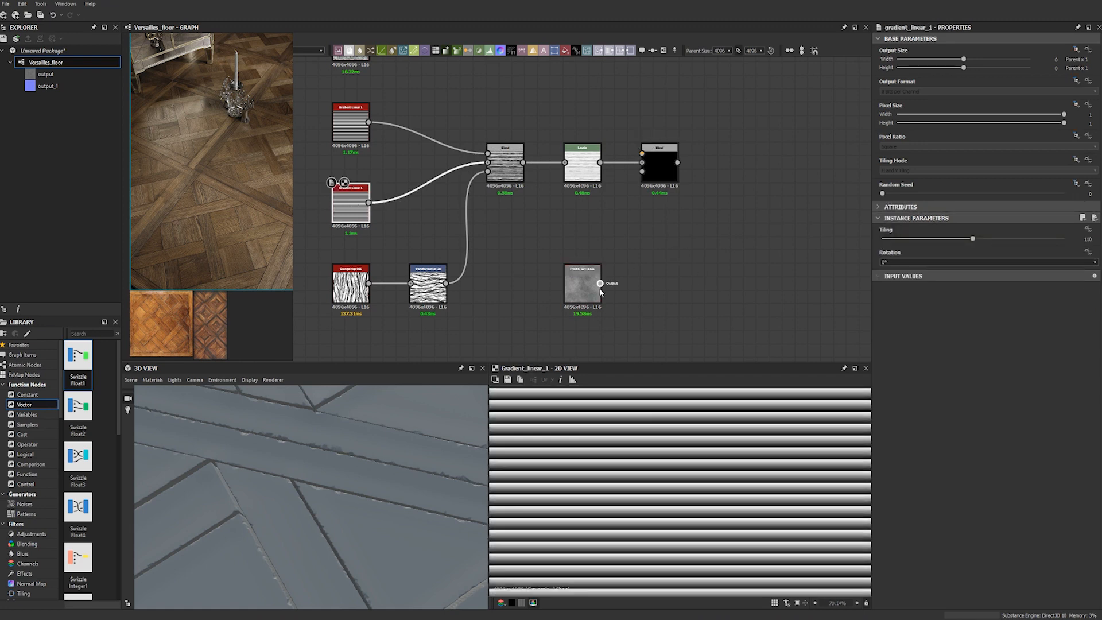
drag(600, 283, 657, 151)
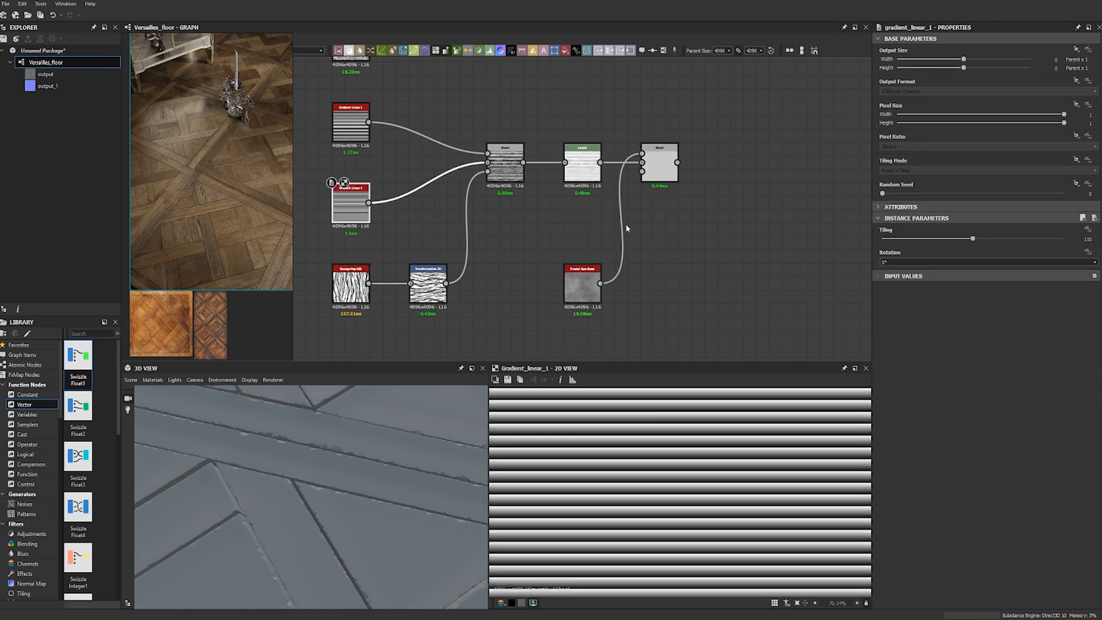
Set the new Blend node to Overlay mode with an opacity of 0.15.
double_click(659, 163)
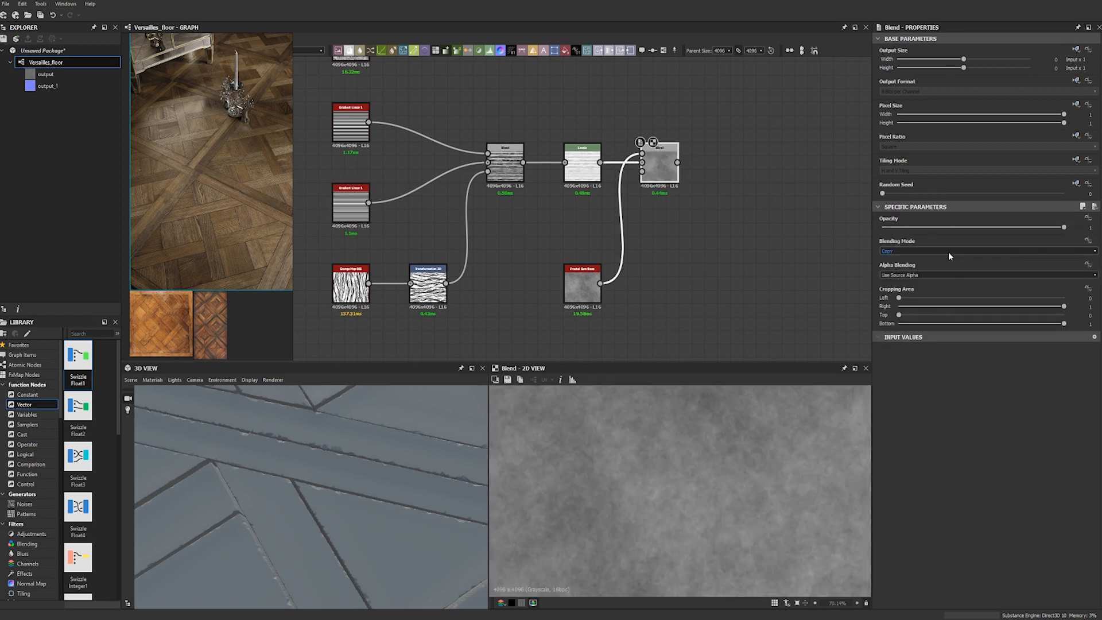
click(954, 251)
click(919, 311)
scroll(562, 459, down, 4)
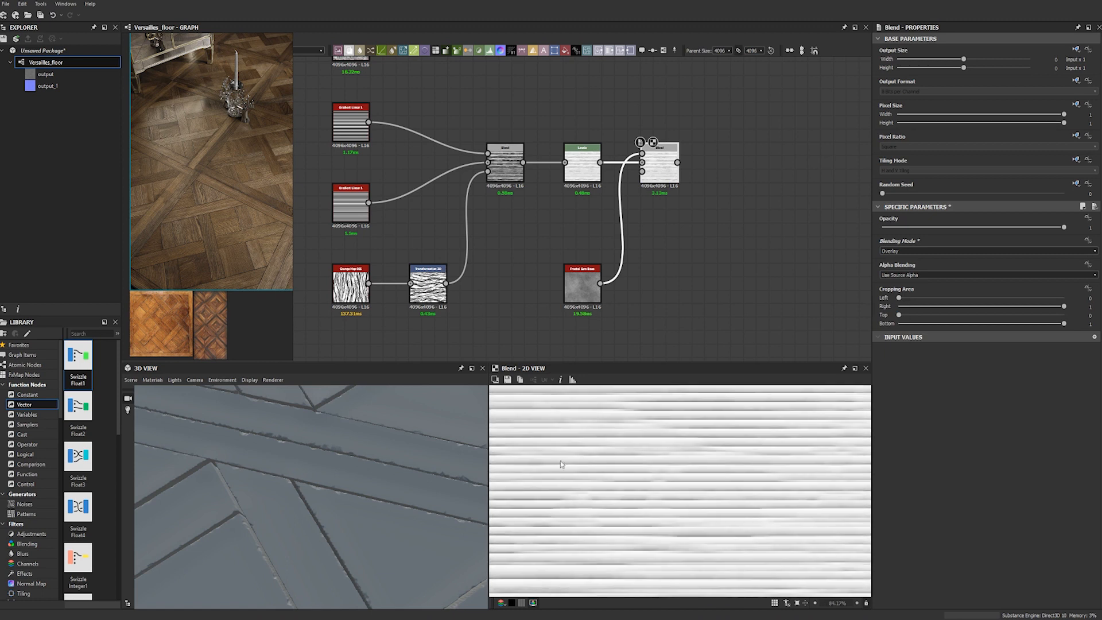
double_click(1087, 228)
key(Return)
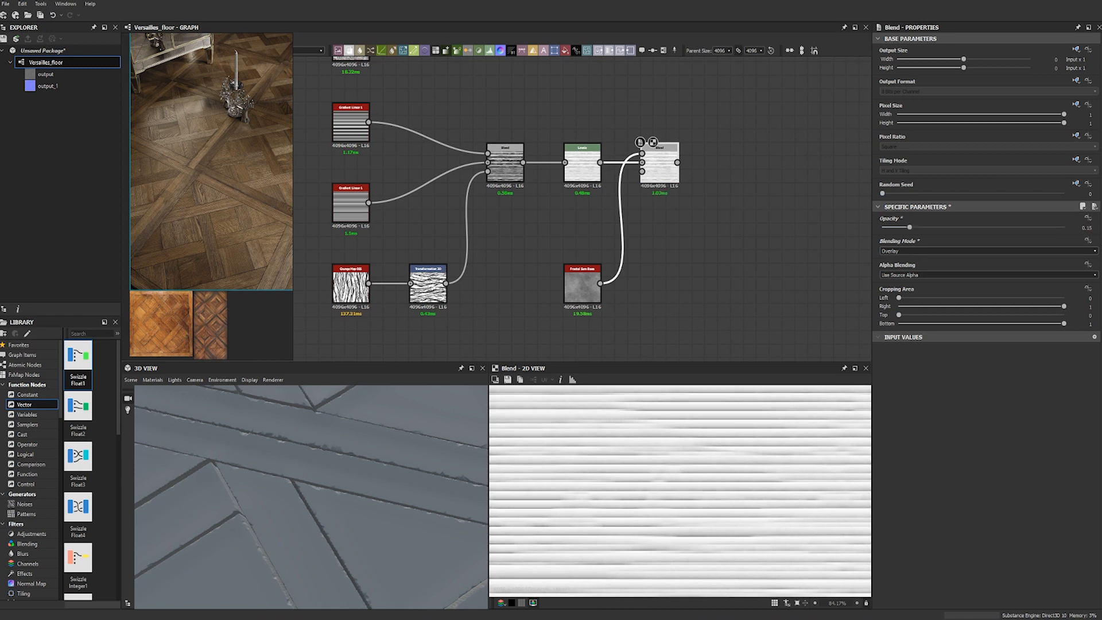
Set the roughness of the Fractal Sum Base node to 2.
double_click(587, 281)
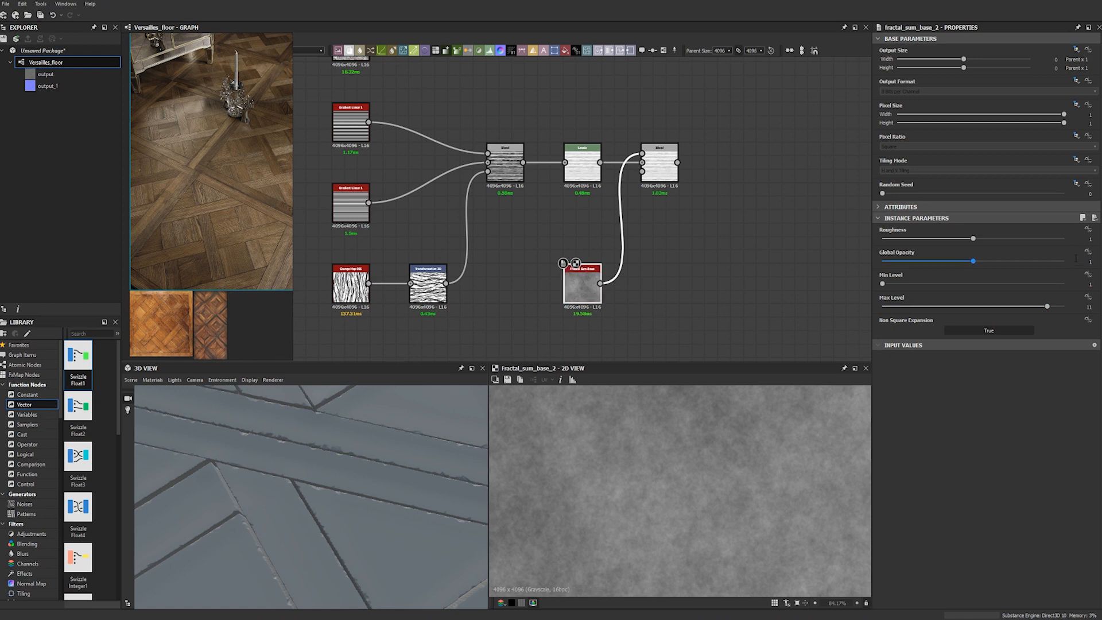
double_click(1085, 239)
text(2)
key(Return)
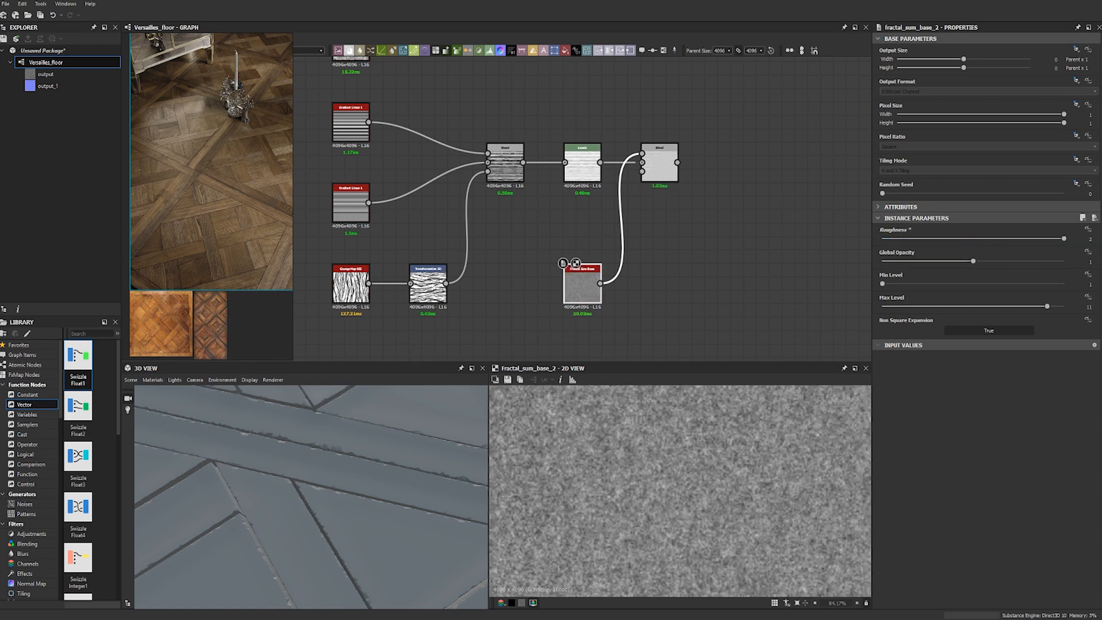
Set the Fractal Sum Base node's global opacity to 1.5 and its max level to 10.
double_click(1087, 261)
drag(974, 261, 1017, 263)
double_click(1087, 262)
text(1.5)
key(Return)
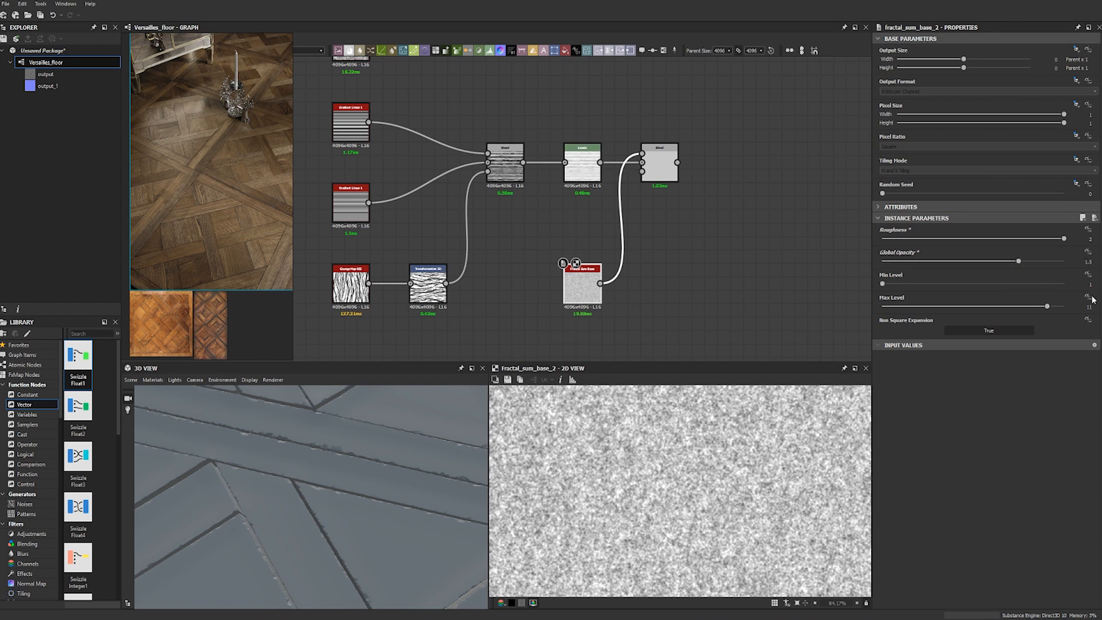
key(Tab)
text(10)
key(Return)
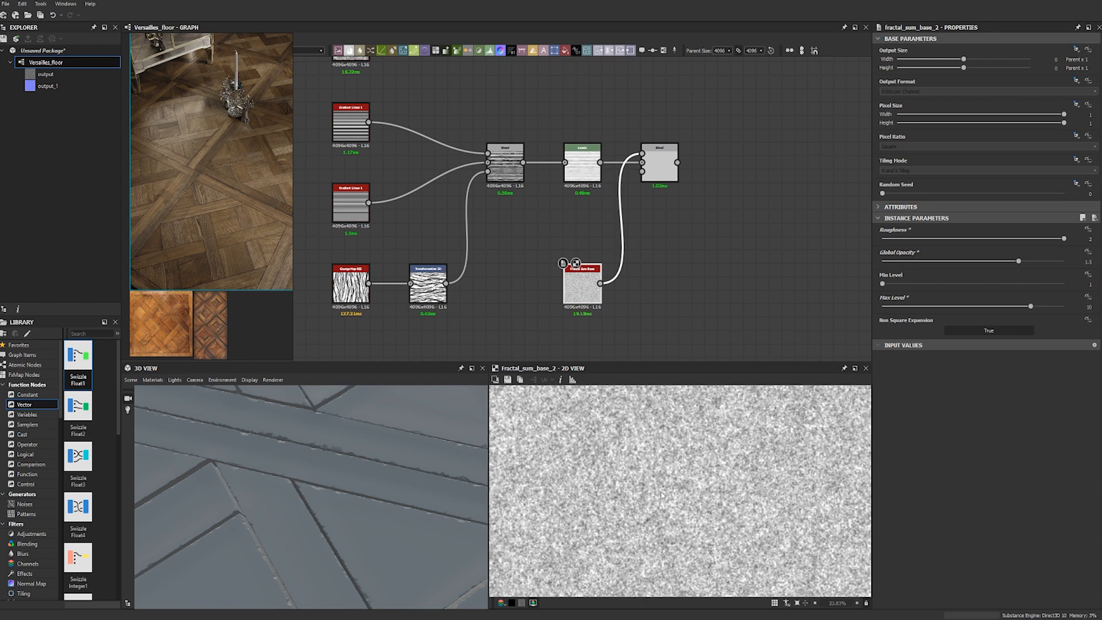
Preview the existing Blend and add another Blend node fed by its output, placed above it to the right.
double_click(660, 162)
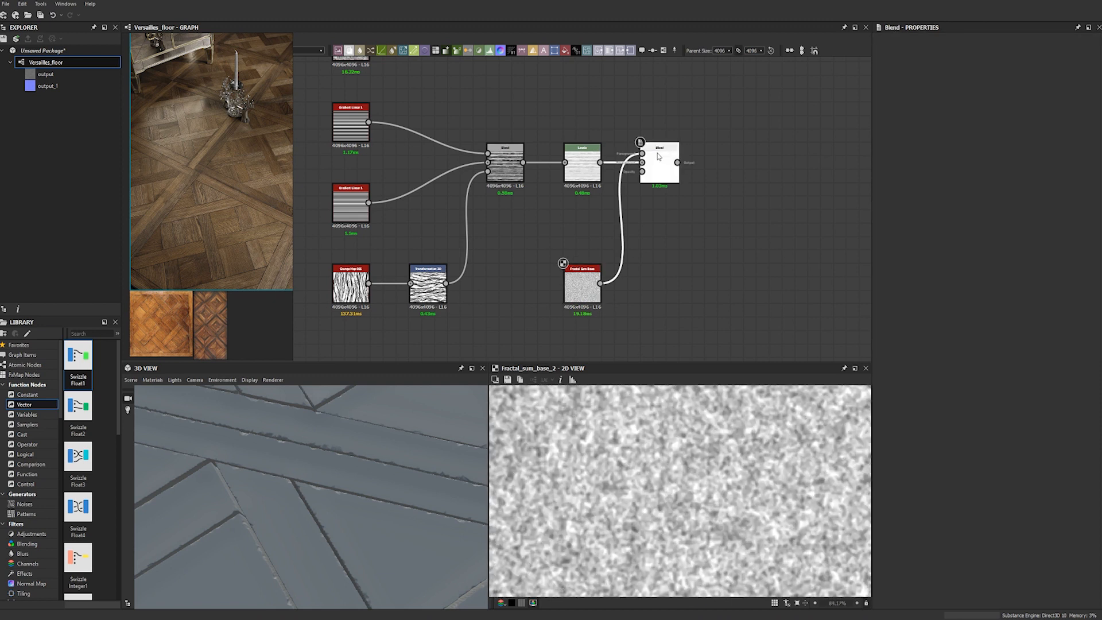
scroll(667, 81, down, 3)
middle_drag(668, 81, 703, 194)
key(space)
text(ble)
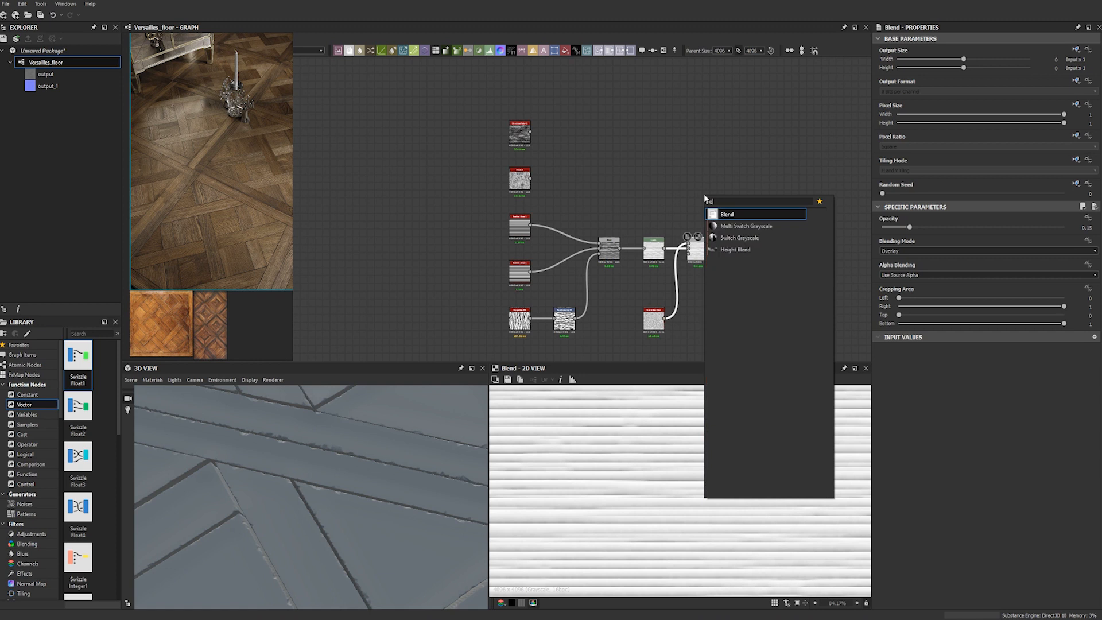
key(Return)
drag(711, 183, 743, 129)
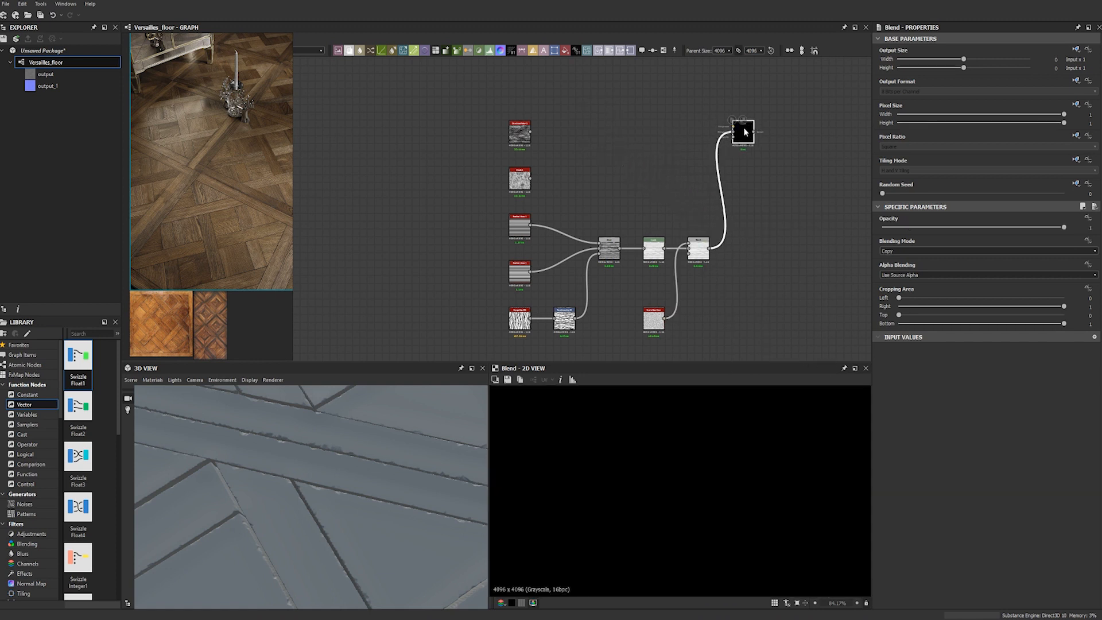
Connect Directional Noise 1 to the new Blend's background input and the lower Blend's output to its foreground input.
click(520, 132)
scroll(684, 129, up, 4)
scroll(523, 177, down, 1)
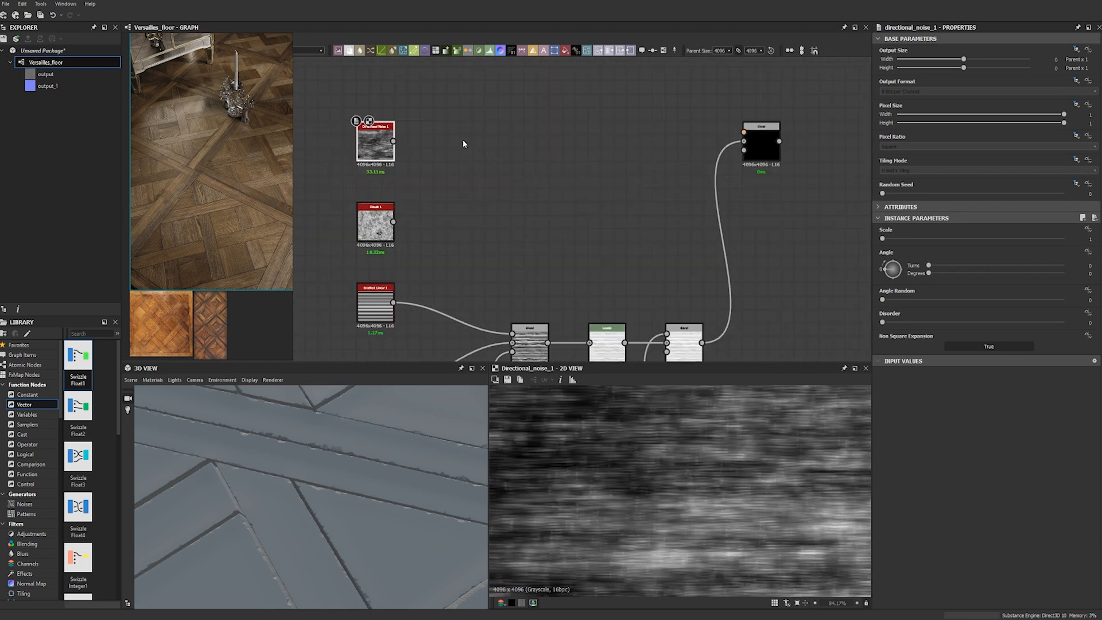
drag(490, 145, 744, 142)
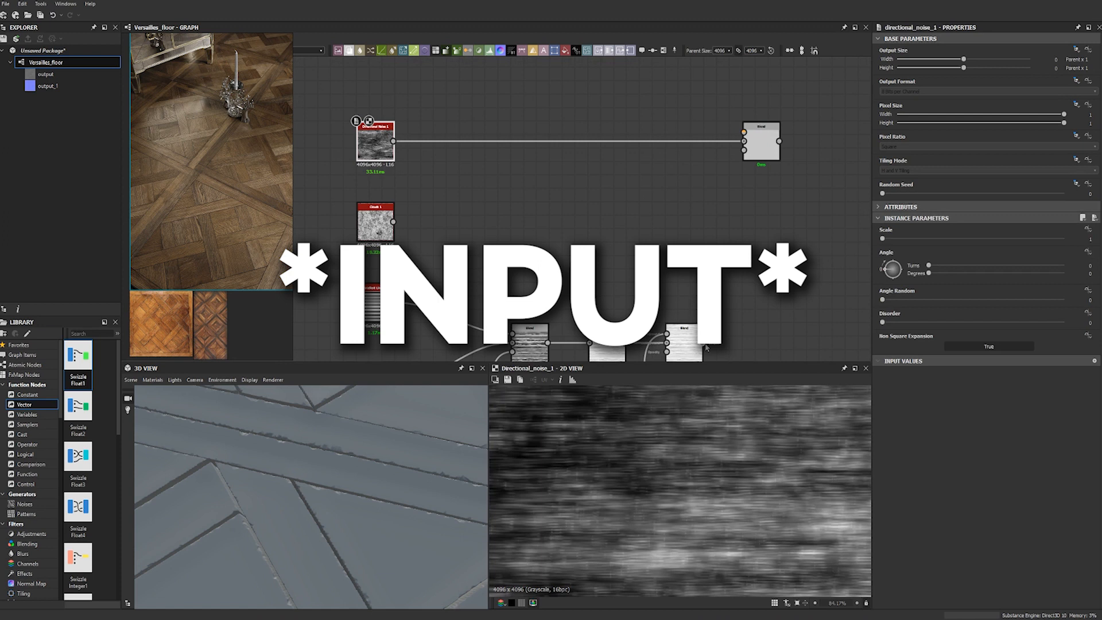
drag(703, 343, 751, 133)
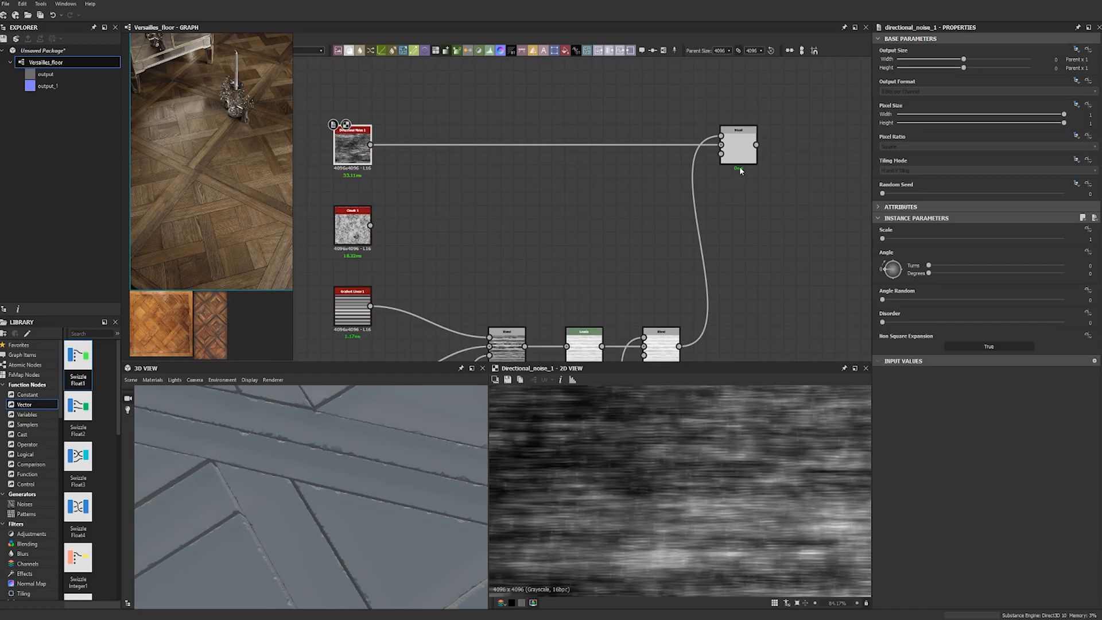
Set the new Blend's opacity to 0.76 and connect the Clouds node to its opacity mask input.
click(740, 152)
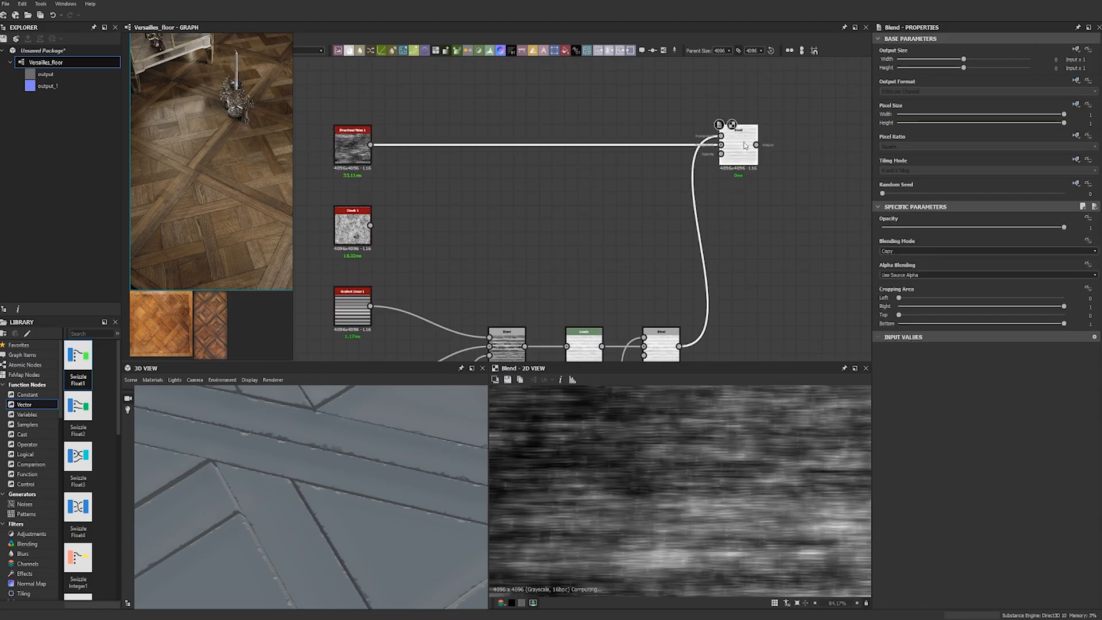
drag(1064, 227, 1020, 227)
click(370, 230)
drag(386, 230, 721, 153)
click(738, 152)
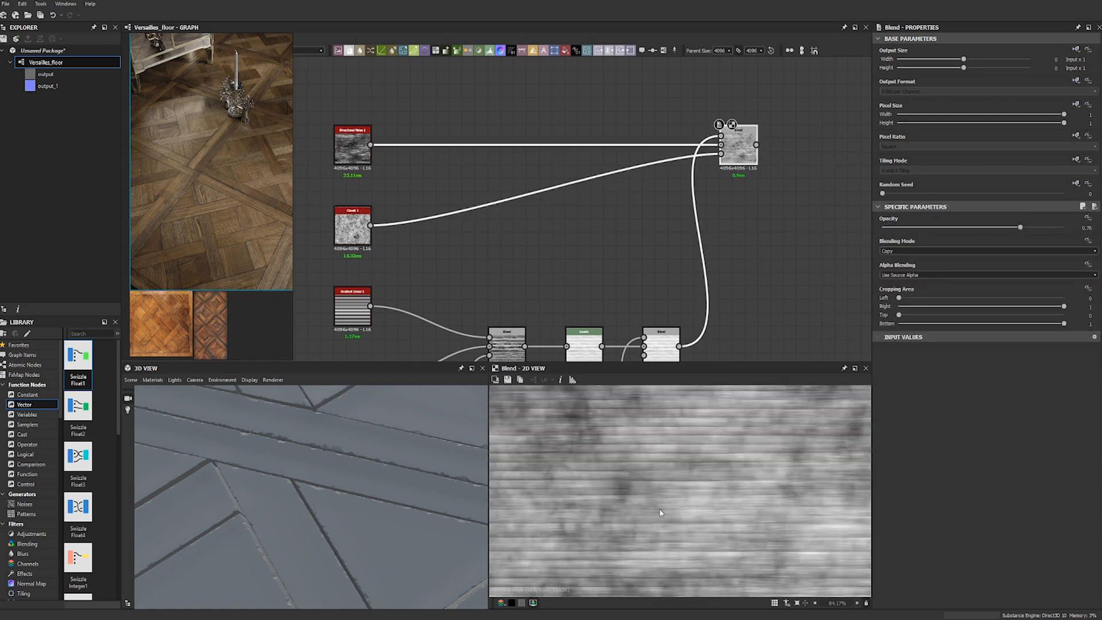
Check the blended wood texture up close and set the Blend's opacity to about 0.85.
scroll(708, 488, down, 5)
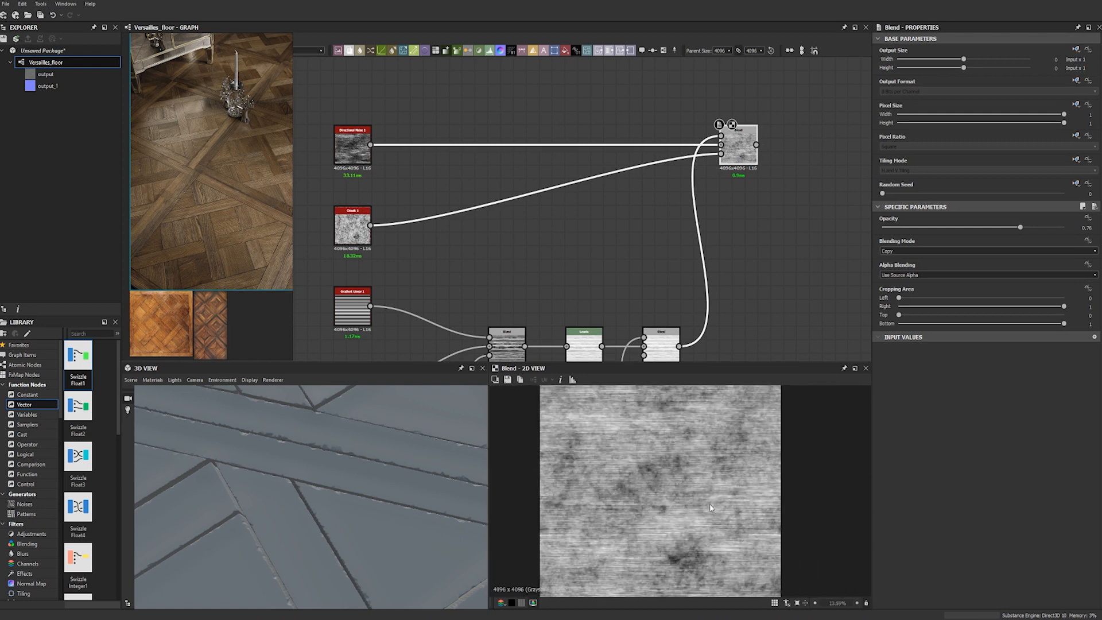
scroll(673, 484, up, 5)
scroll(674, 487, down, 2)
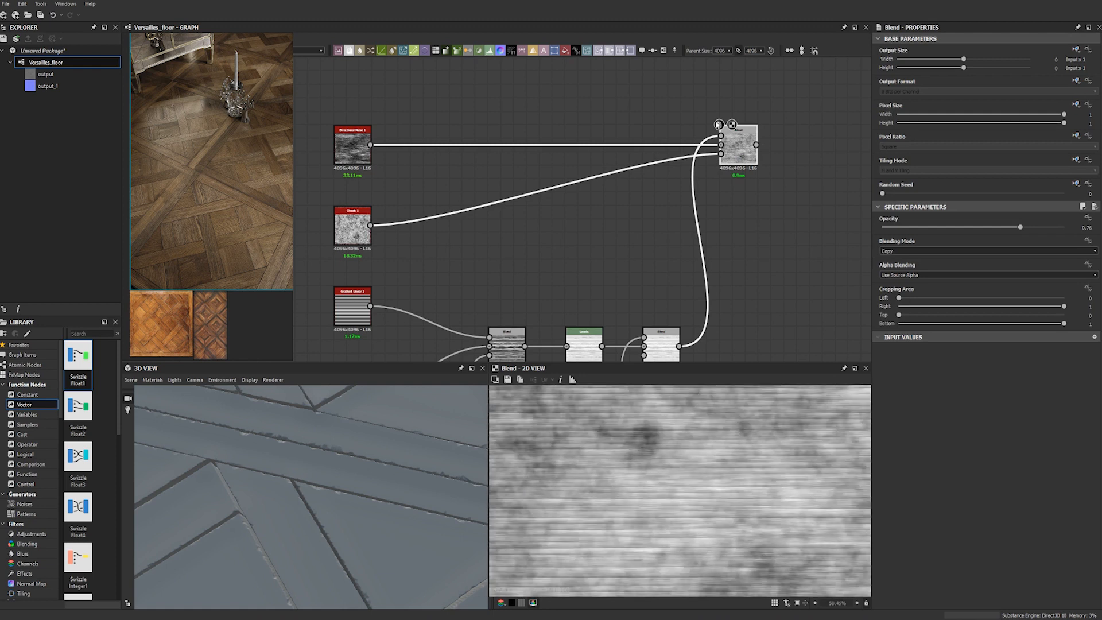
drag(1021, 229, 1036, 228)
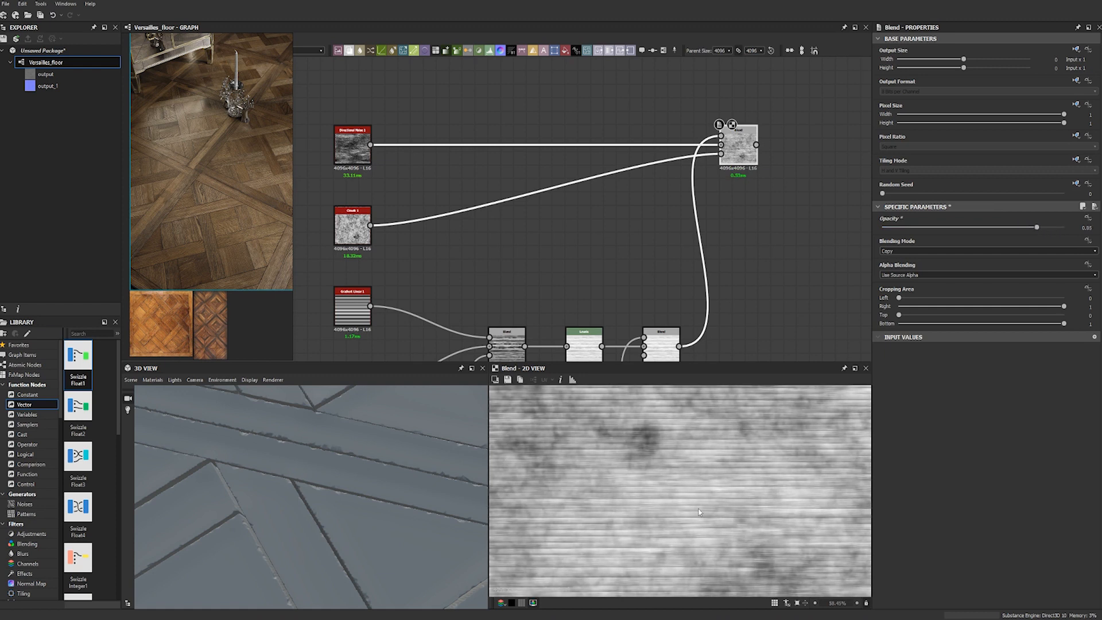
scroll(661, 484, down, 5)
middle_drag(788, 193, 669, 197)
key(f)
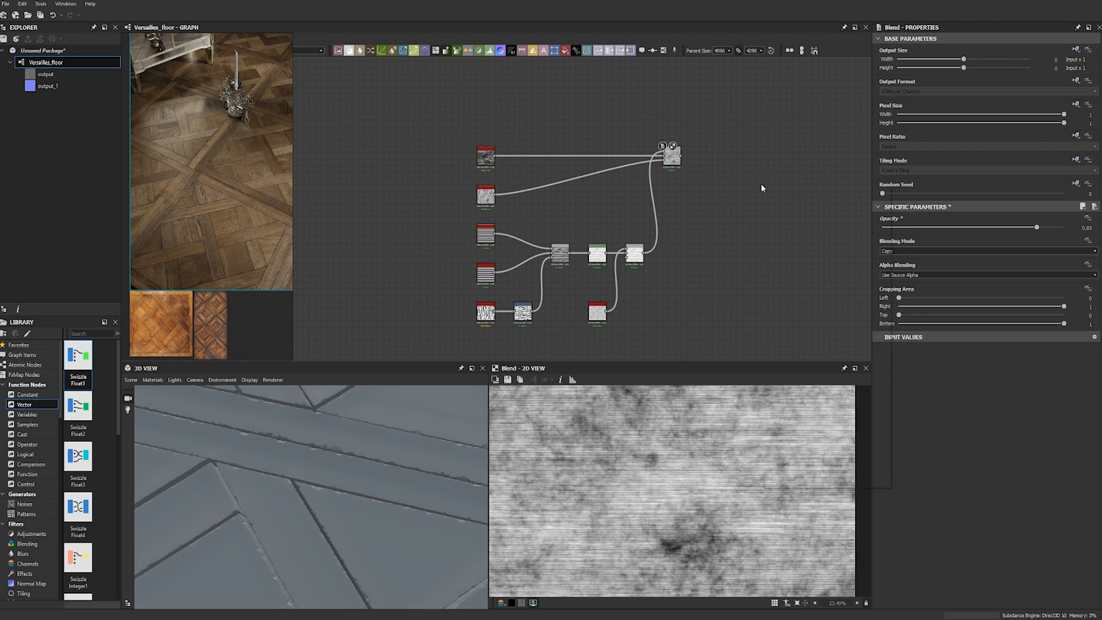
Add a Perlin Noise node and place it just below and to the right of the final Blend.
key(space)
text(perlins)
key(BackSpace)
key(Return)
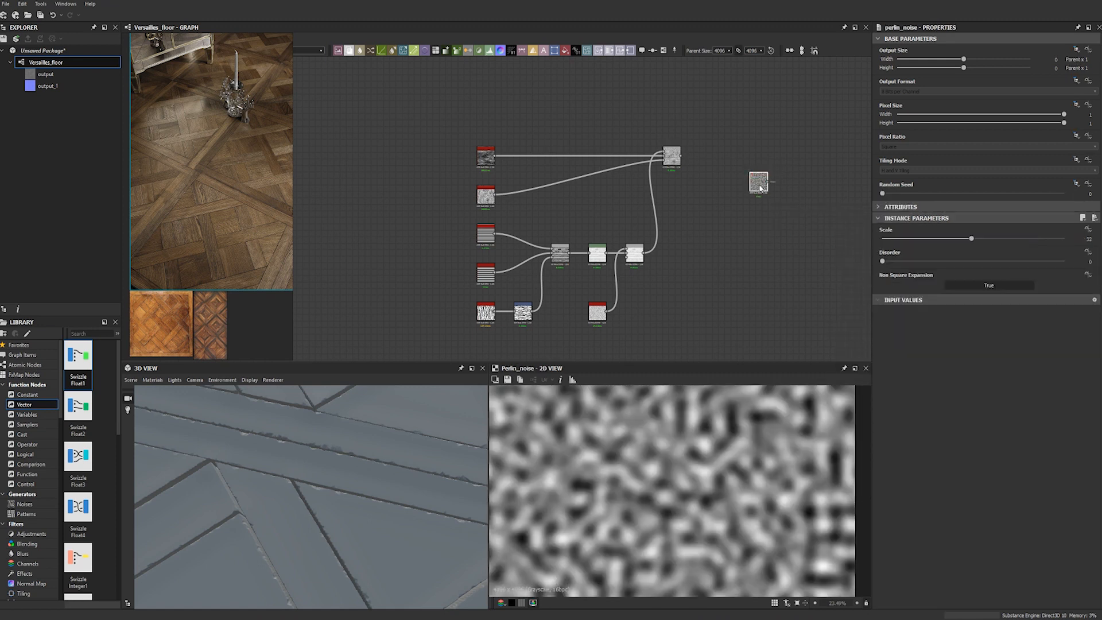
drag(760, 189, 711, 203)
Add a Levels node fed by the Perlin Noise.
click(779, 157)
key(space)
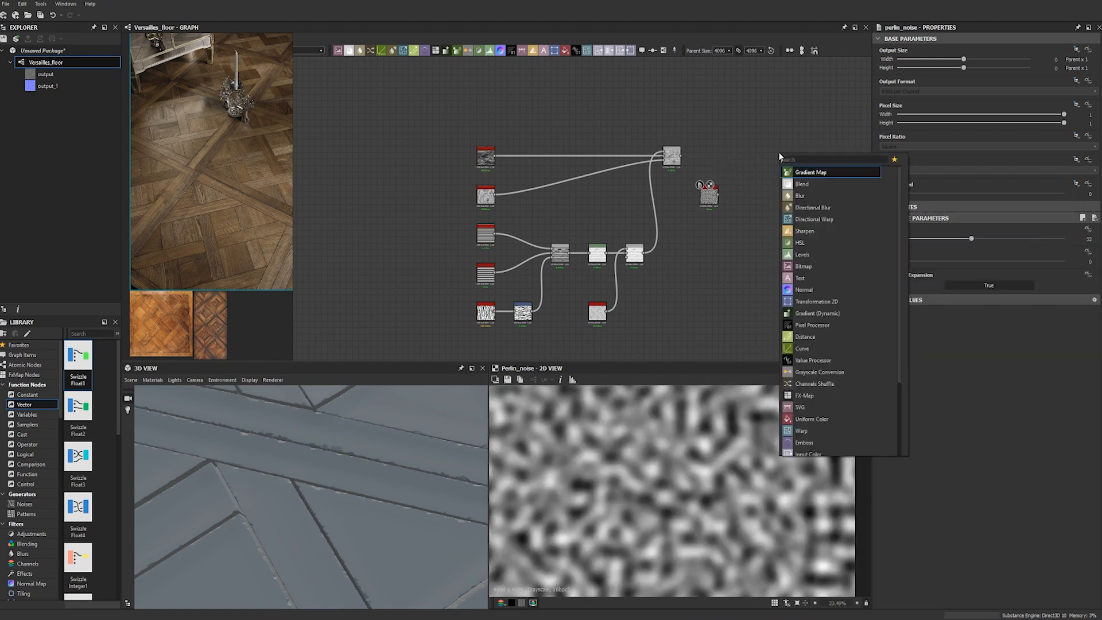
text(level)
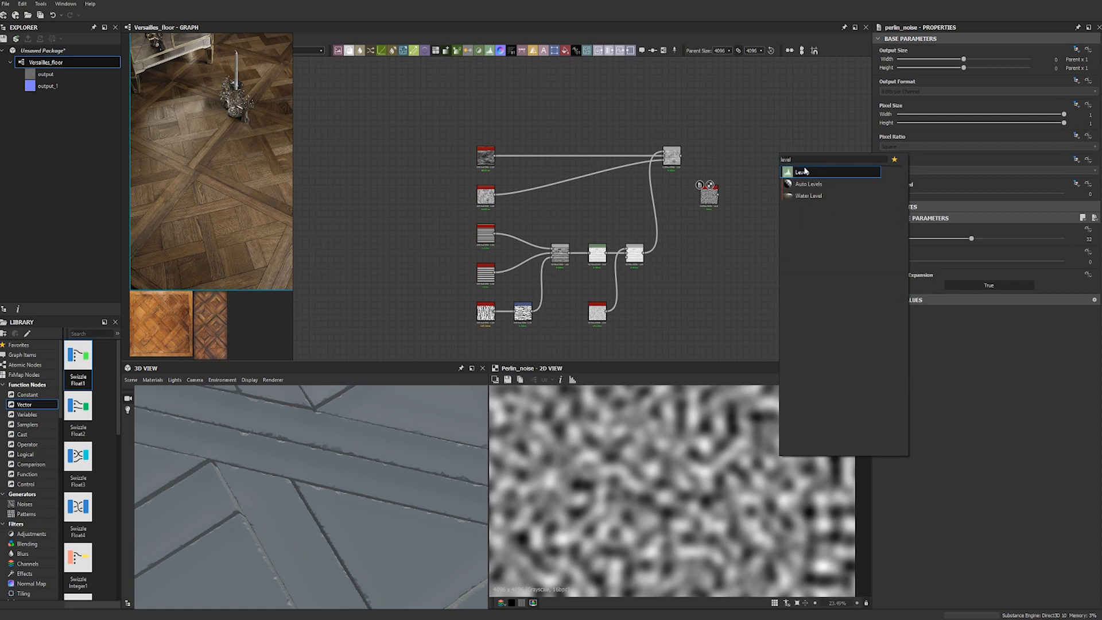
click(803, 172)
Add a Directional Warp node, feeding the final Blend into its main input and the Perlin Noise's Levels into its intensity input.
key(space)
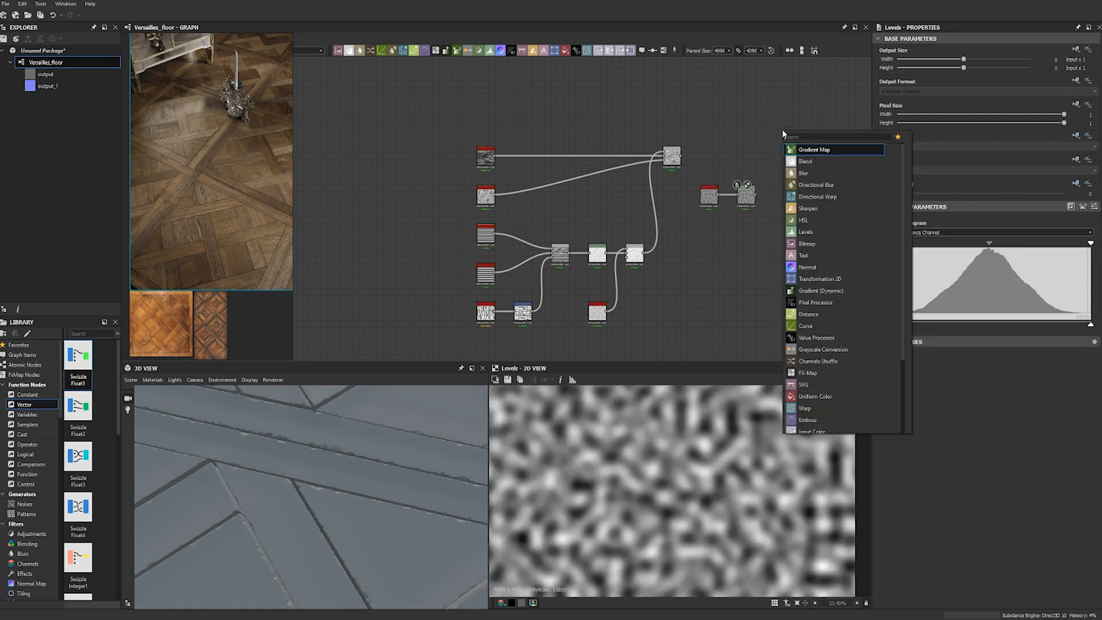
text(directio)
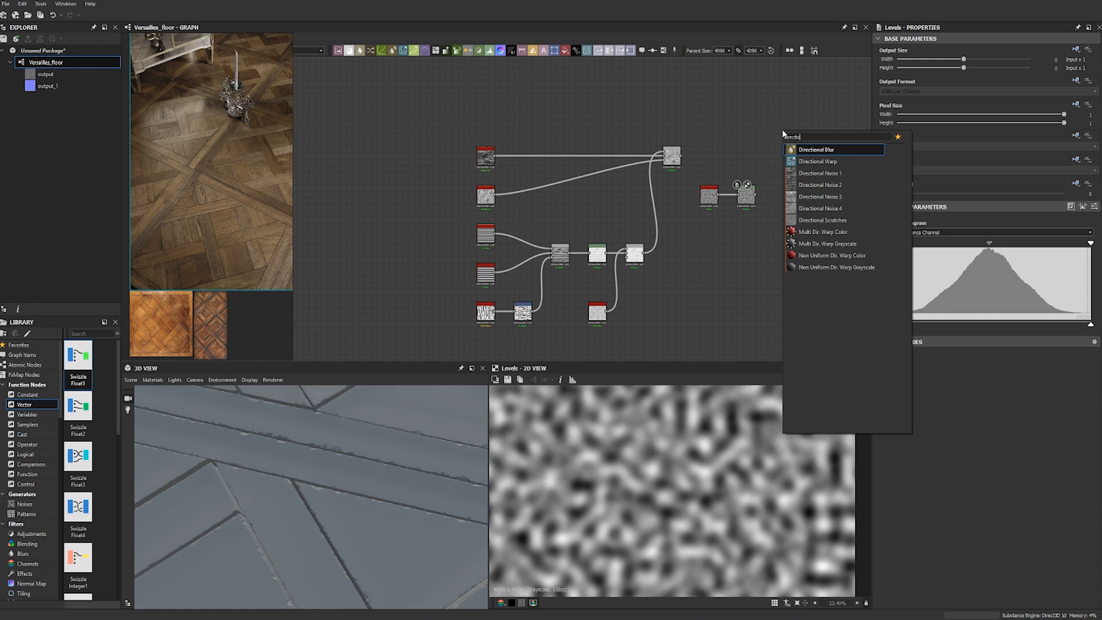
click(817, 162)
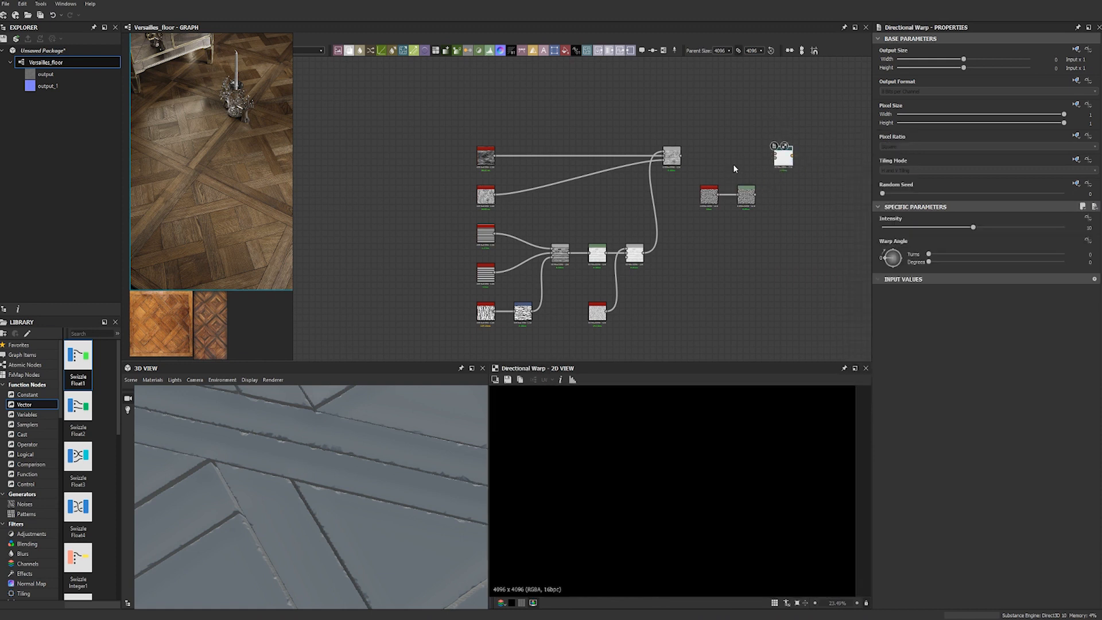
drag(680, 155, 775, 154)
scroll(781, 176, up, 3)
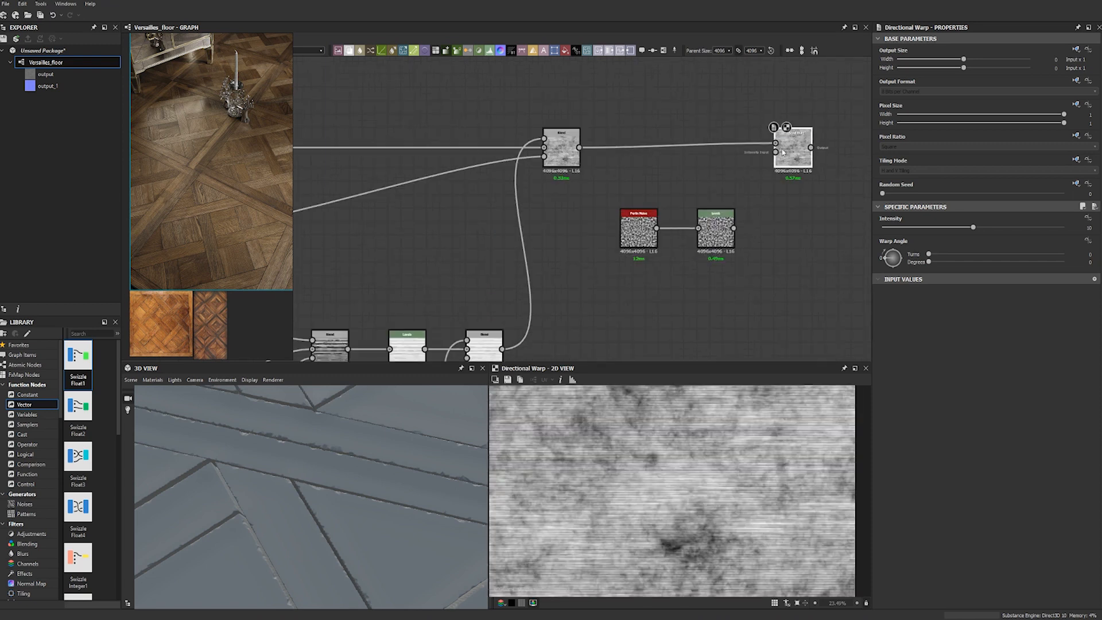
drag(734, 228, 781, 153)
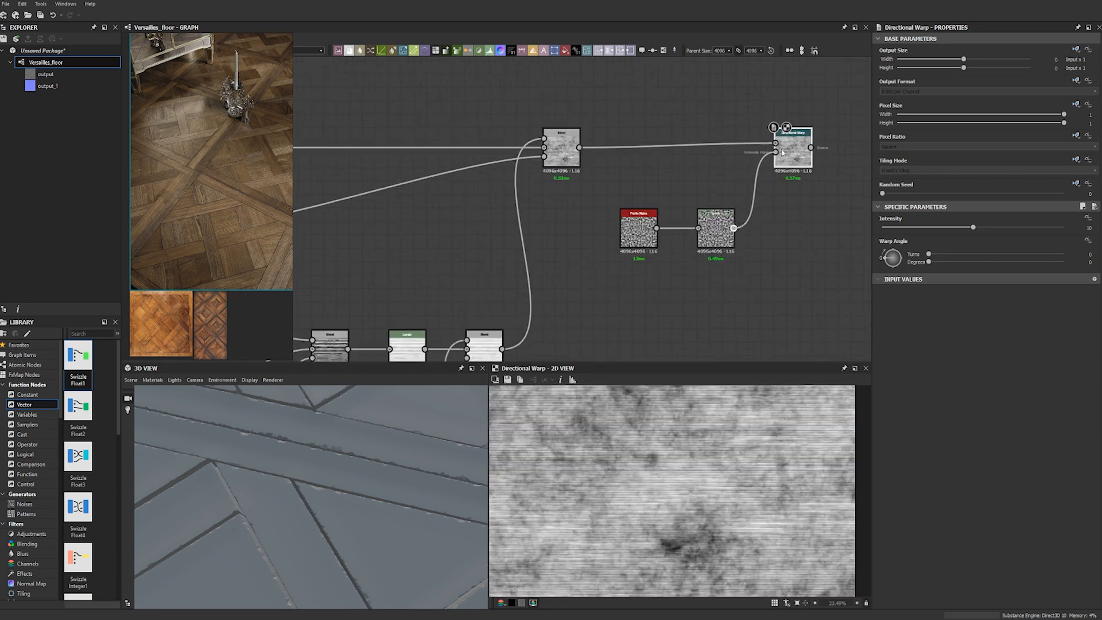
Preview the Levels output and set the Perlin Noise scale to 4.
double_click(717, 230)
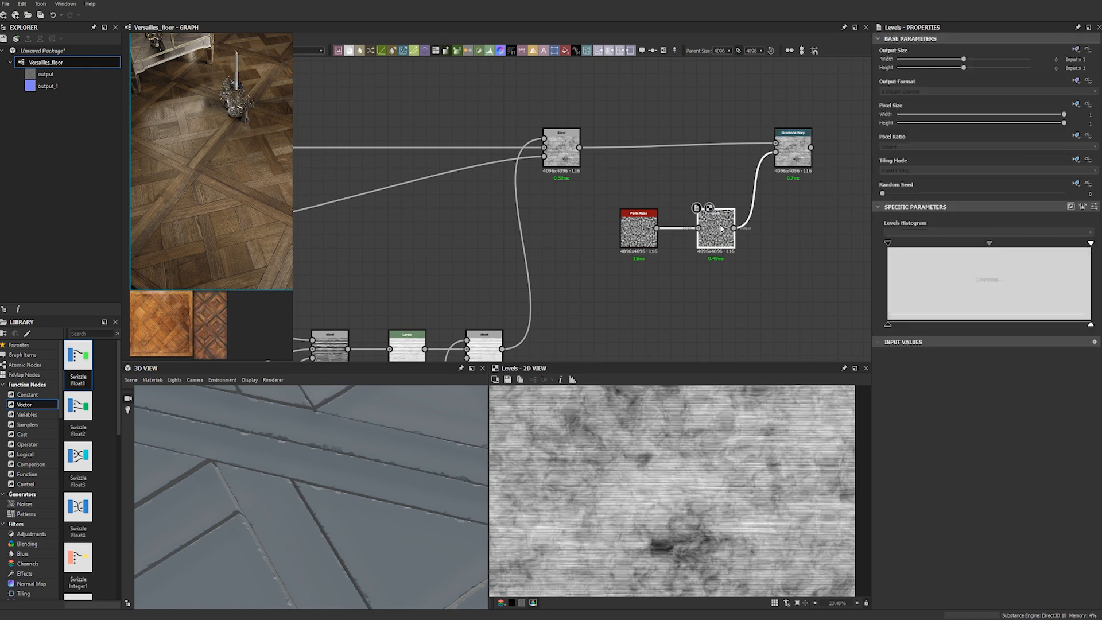
scroll(787, 160, up, 3)
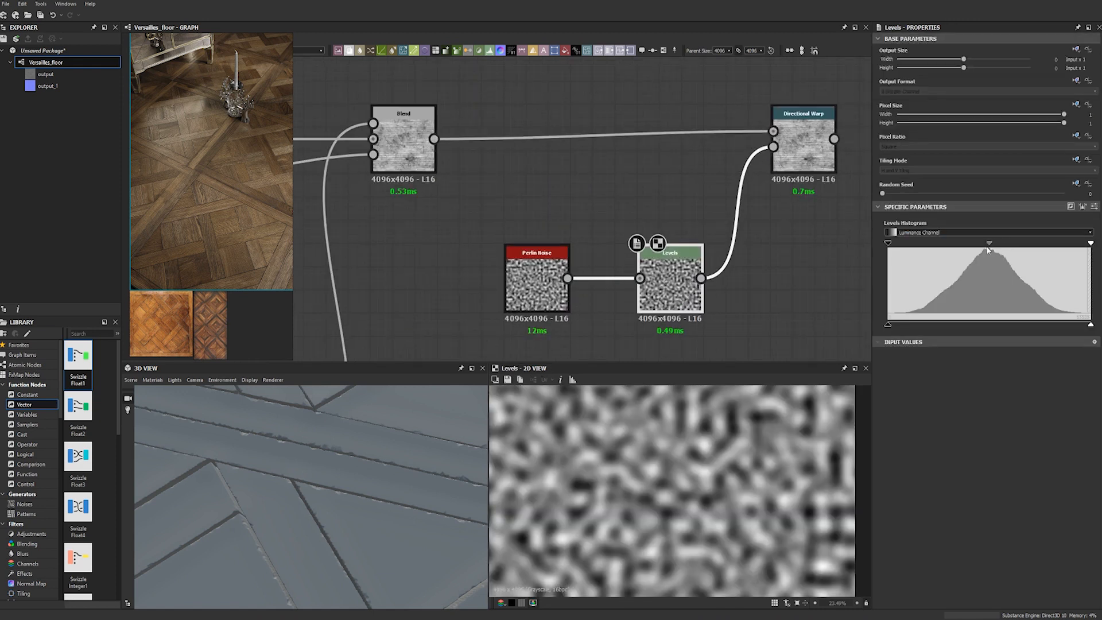
click(551, 287)
drag(970, 239, 898, 241)
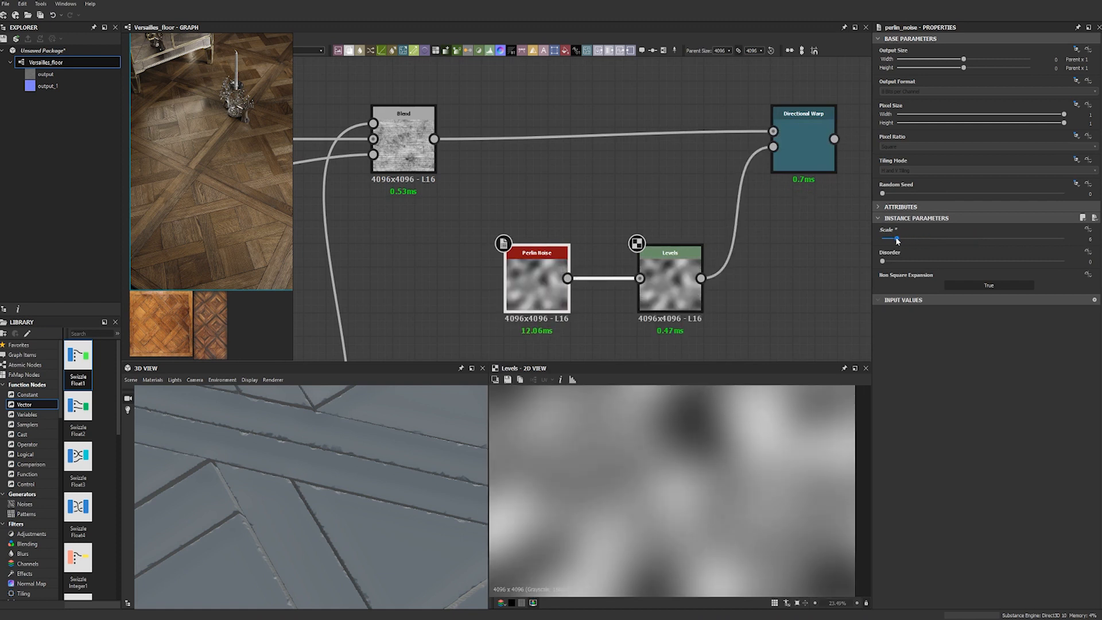
double_click(1091, 239)
text(4)
key(Return)
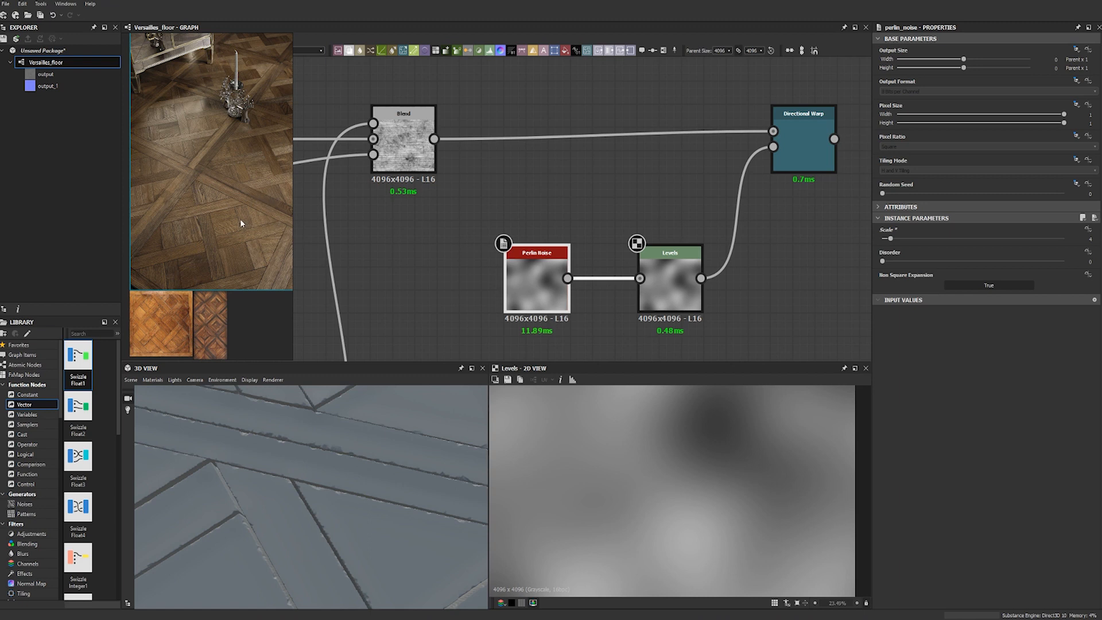
Darken the Perlin Noise's Levels by moving the input midtone close to the white point, isolating the brightest spots.
scroll(528, 258, down, 5)
middle_drag(444, 192, 506, 151)
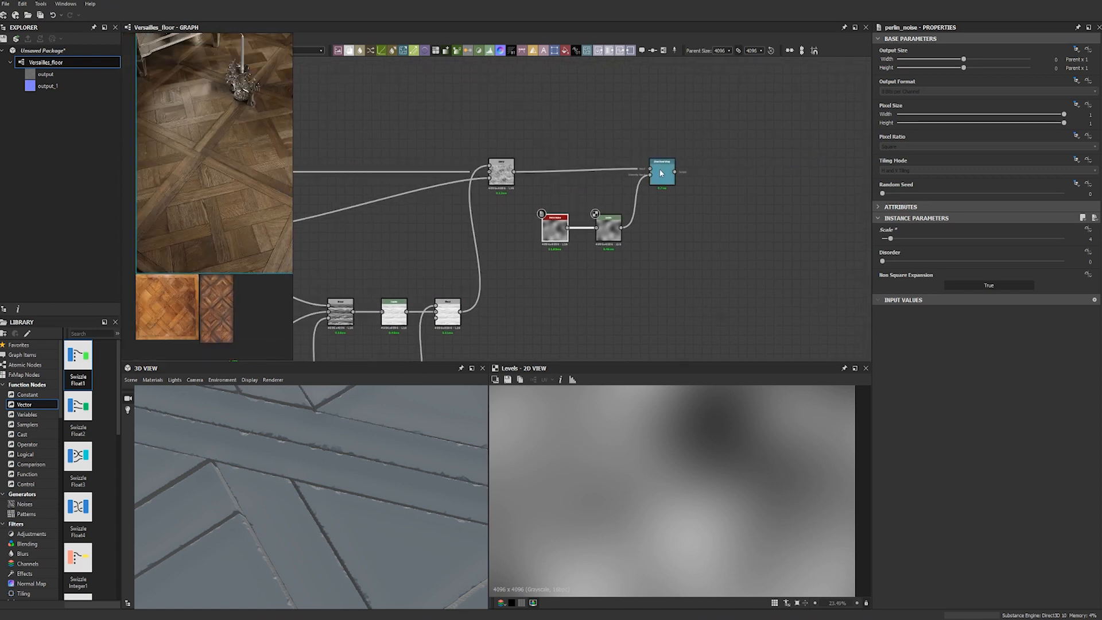
click(613, 227)
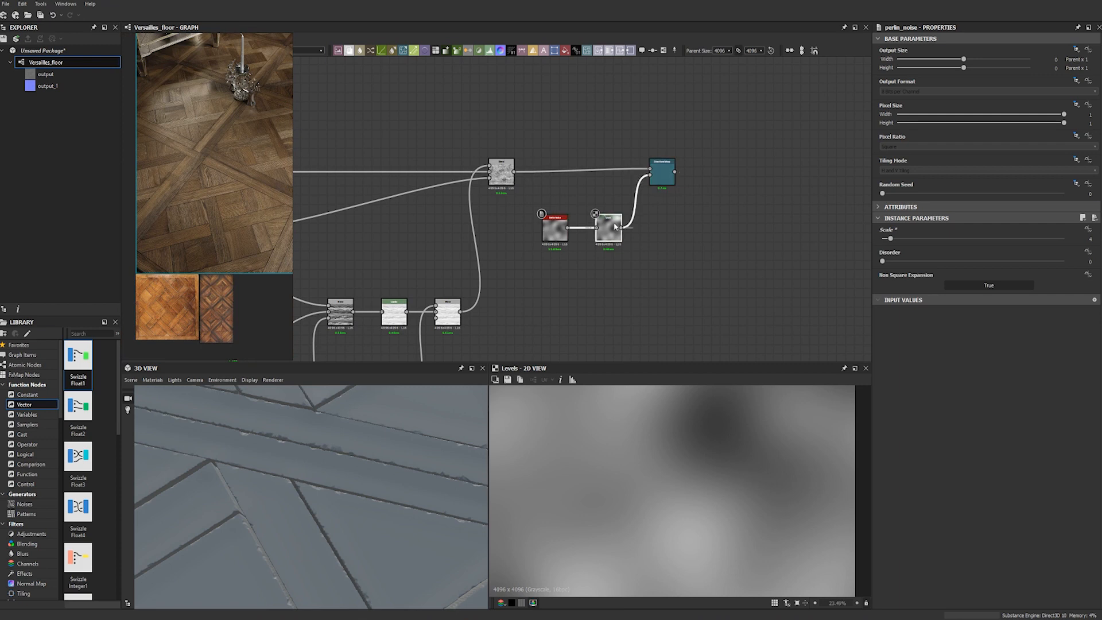
drag(992, 246, 1061, 251)
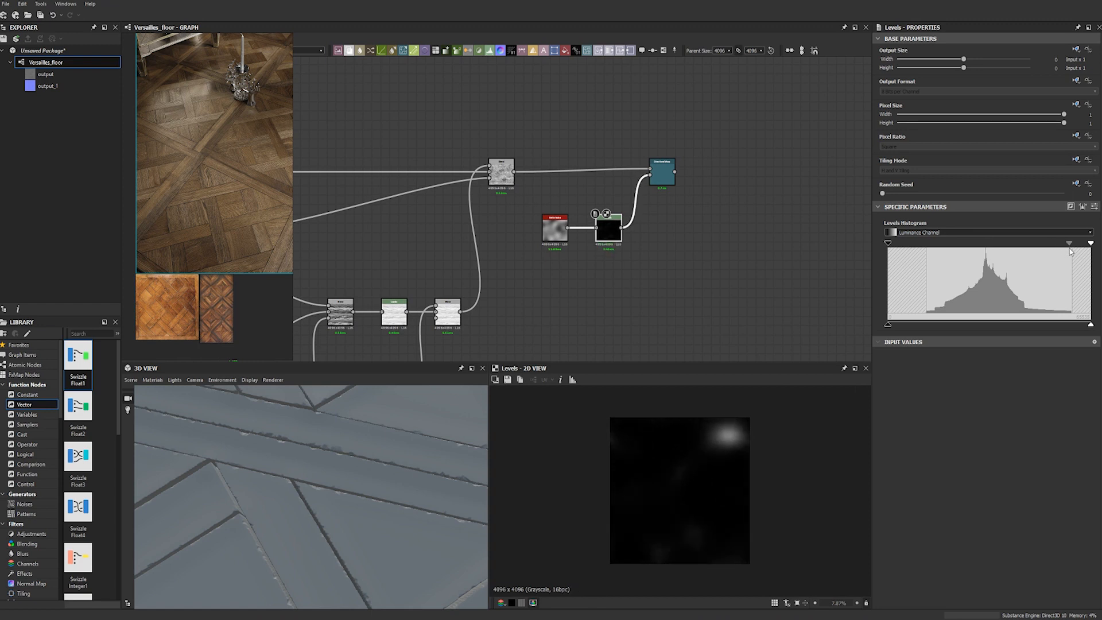
Try a different random seed on the Perlin Noise while previewing the Levels output.
click(555, 229)
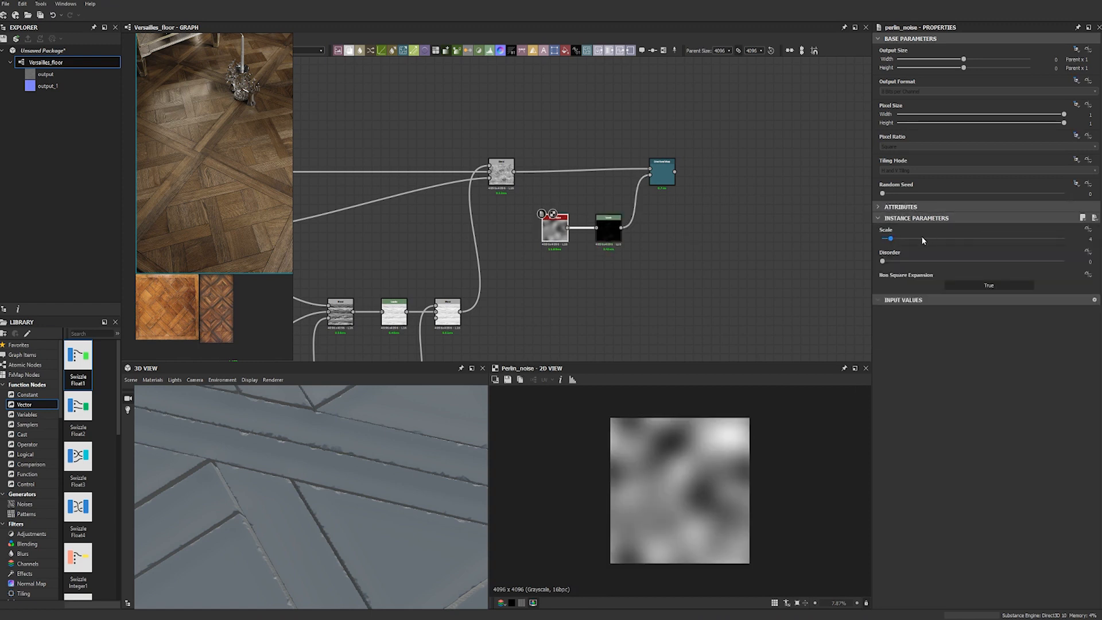
double_click(607, 221)
click(545, 230)
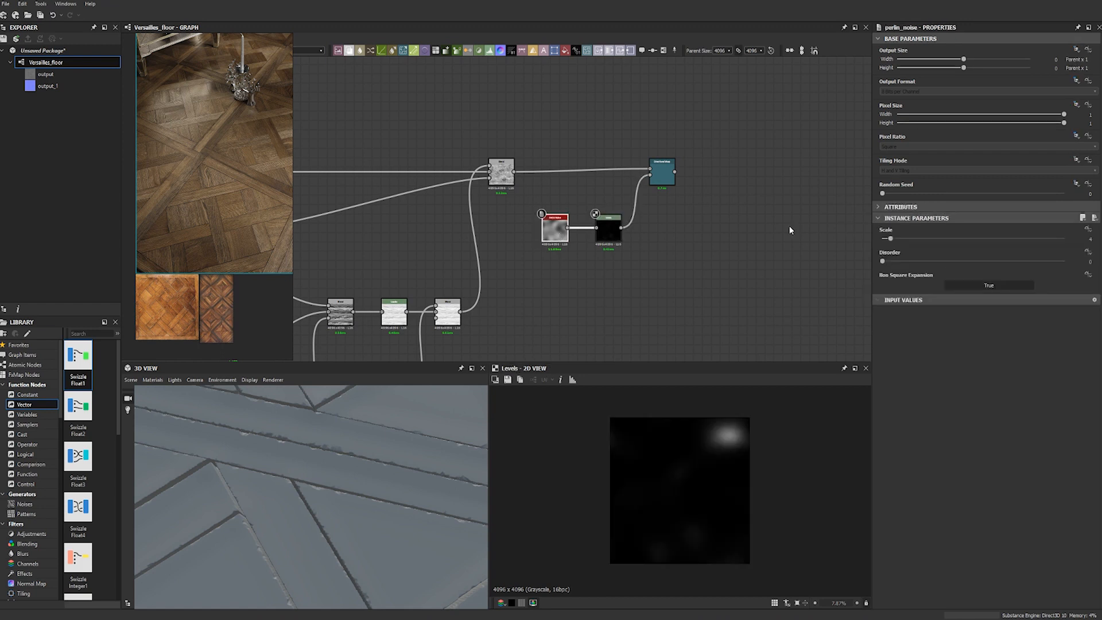
drag(900, 194, 932, 195)
Preview the Directional Warp and set its intensity to 250.
double_click(662, 172)
double_click(1088, 228)
text(250)
key(Return)
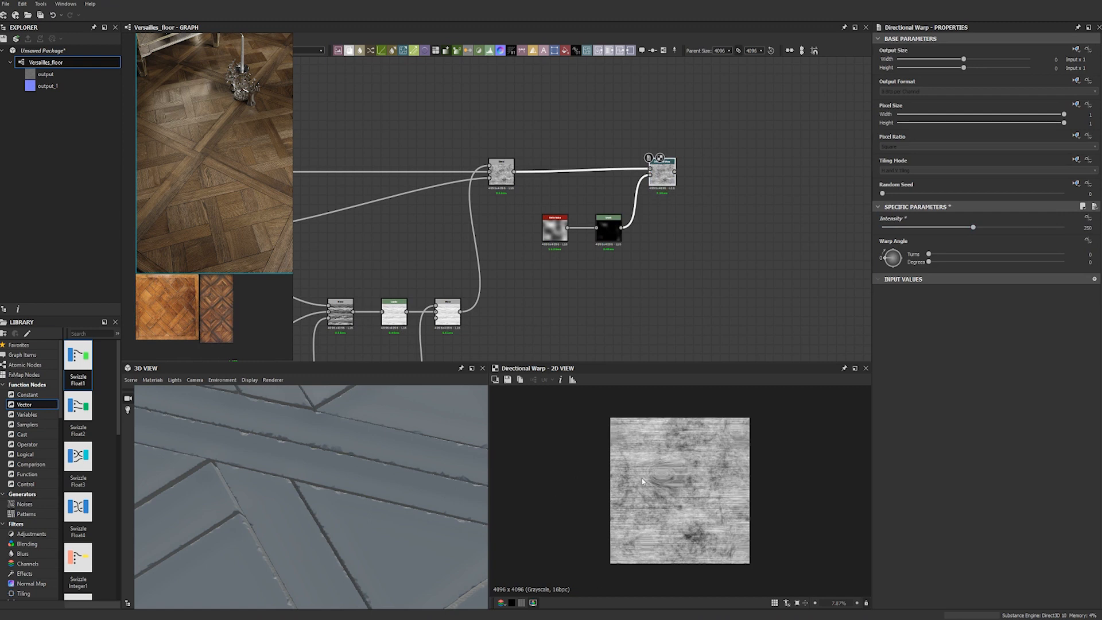
Set the Directional Warp's warp angle to 141 degrees and its intensity to 270.
scroll(641, 479, up, 4)
drag(928, 262, 983, 263)
click(1086, 228)
text(2)
key(Return)
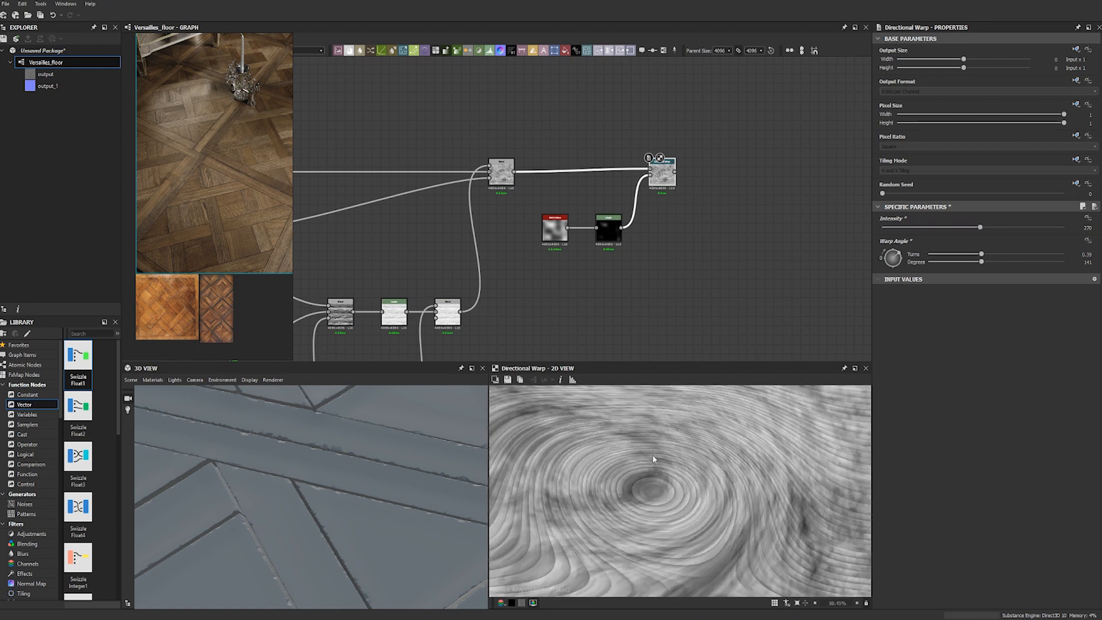
Set the Perlin Noise's random seed to 5 and inspect the warped wood grain at several zoom levels.
scroll(655, 461, down, 2)
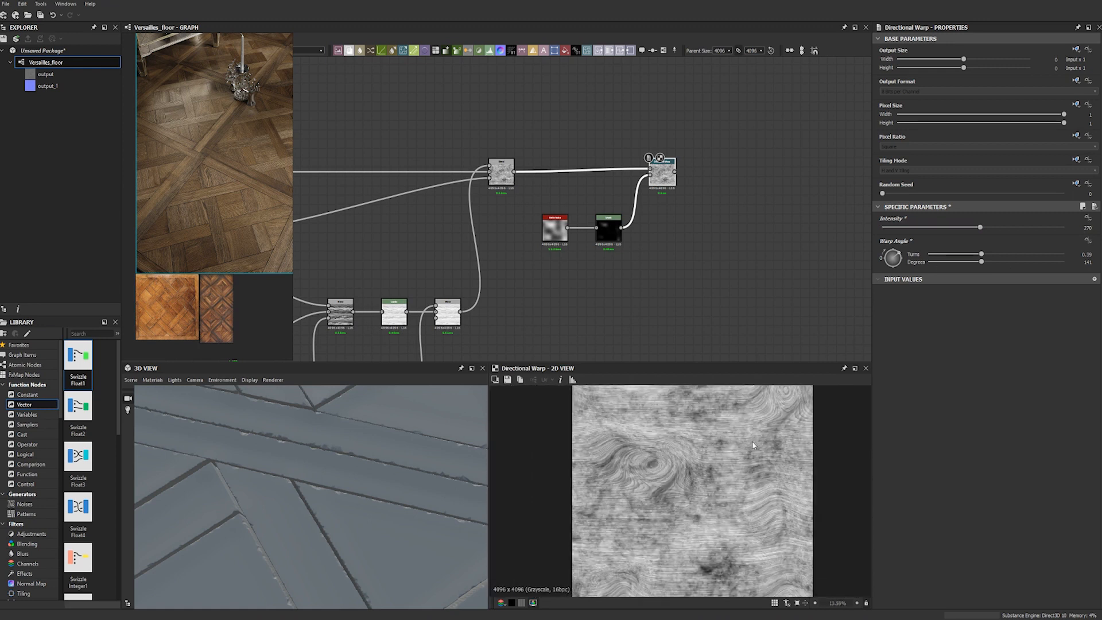
key(f)
click(555, 229)
click(975, 193)
scroll(686, 498, up, 4)
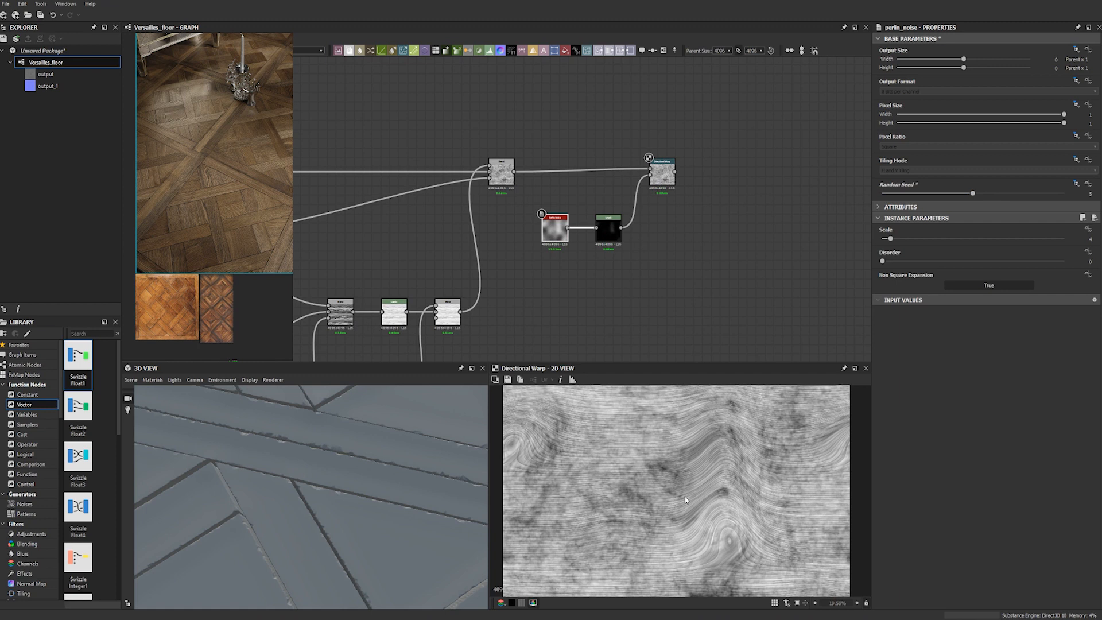
scroll(723, 513, down, 3)
scroll(701, 505, up, 5)
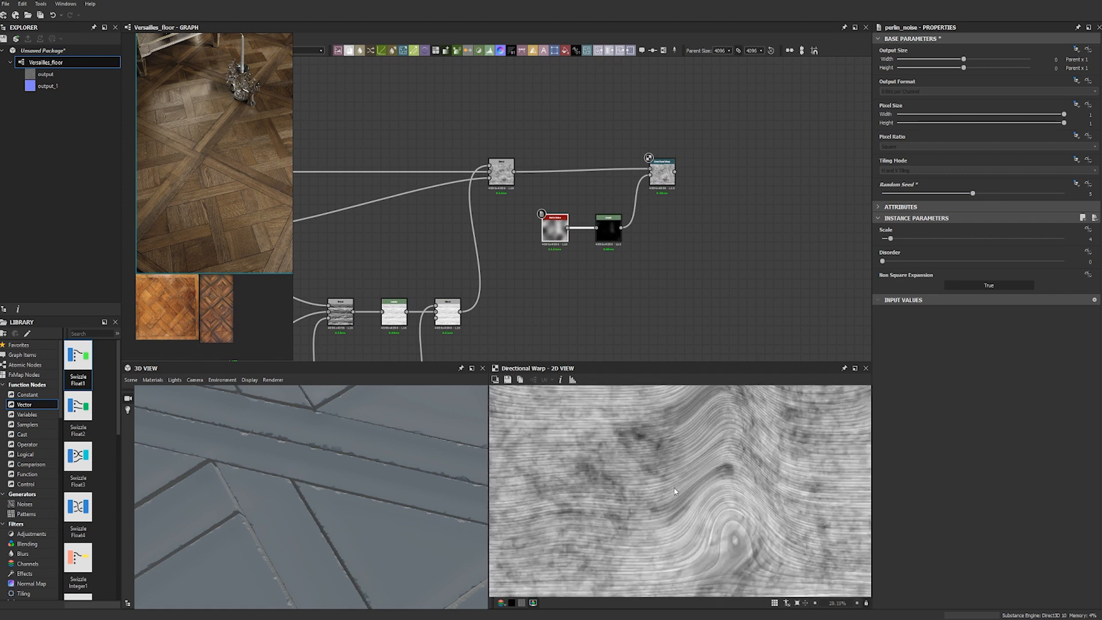
scroll(328, 487, down, 6)
scroll(360, 491, up, 2)
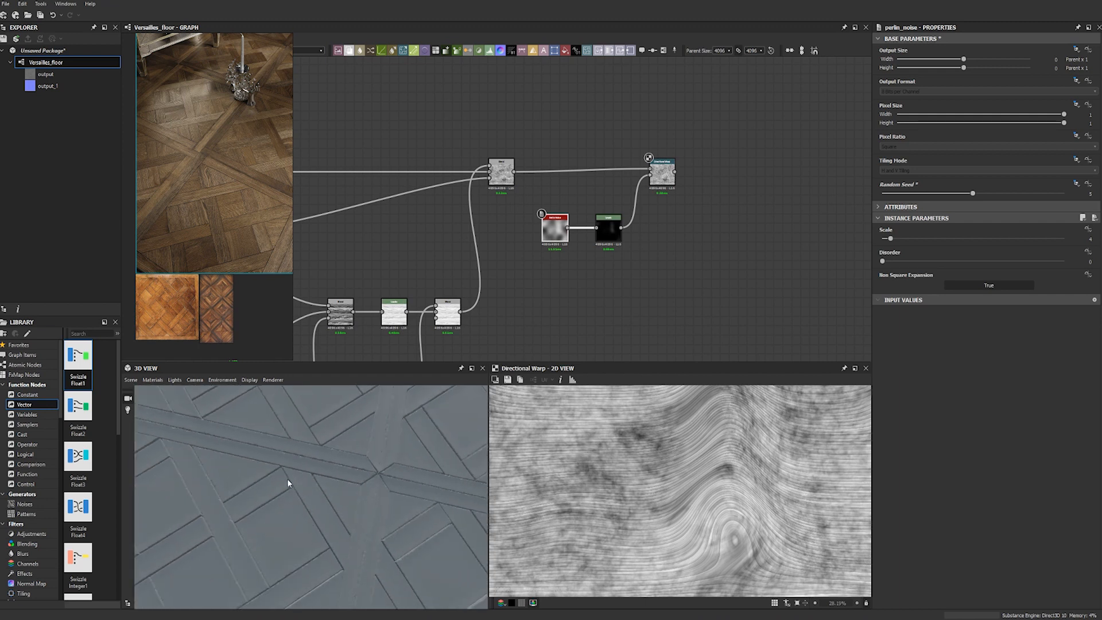
Frame all the wood grain nodes, title the frame "Wood Texture", and move it down away from the main graph.
scroll(680, 533, down, 7)
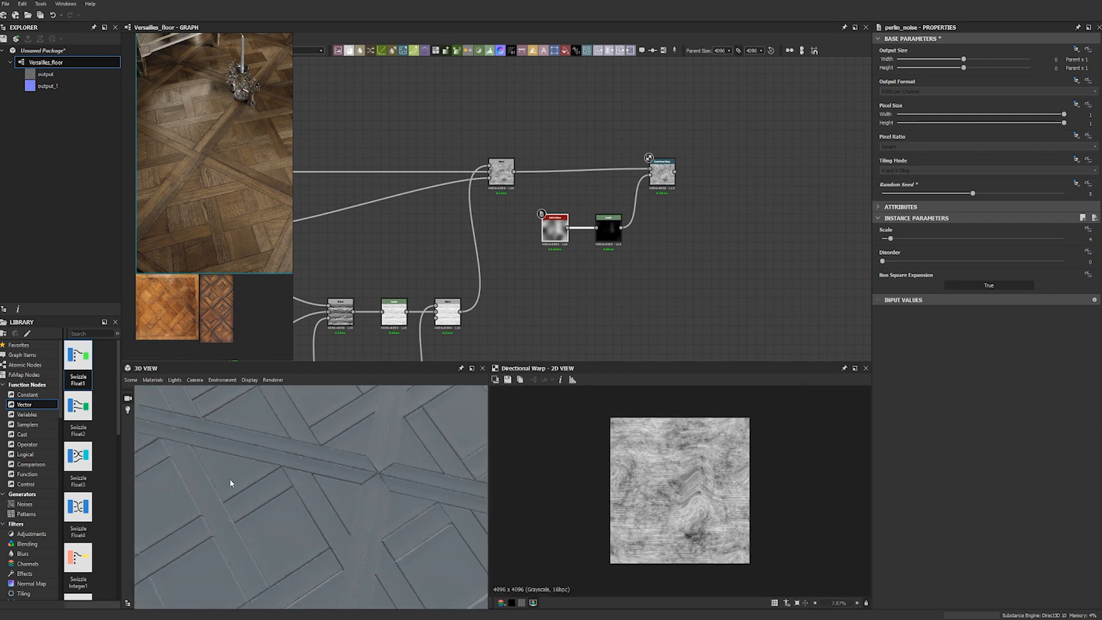
drag(279, 486, 471, 493)
scroll(697, 498, up, 4)
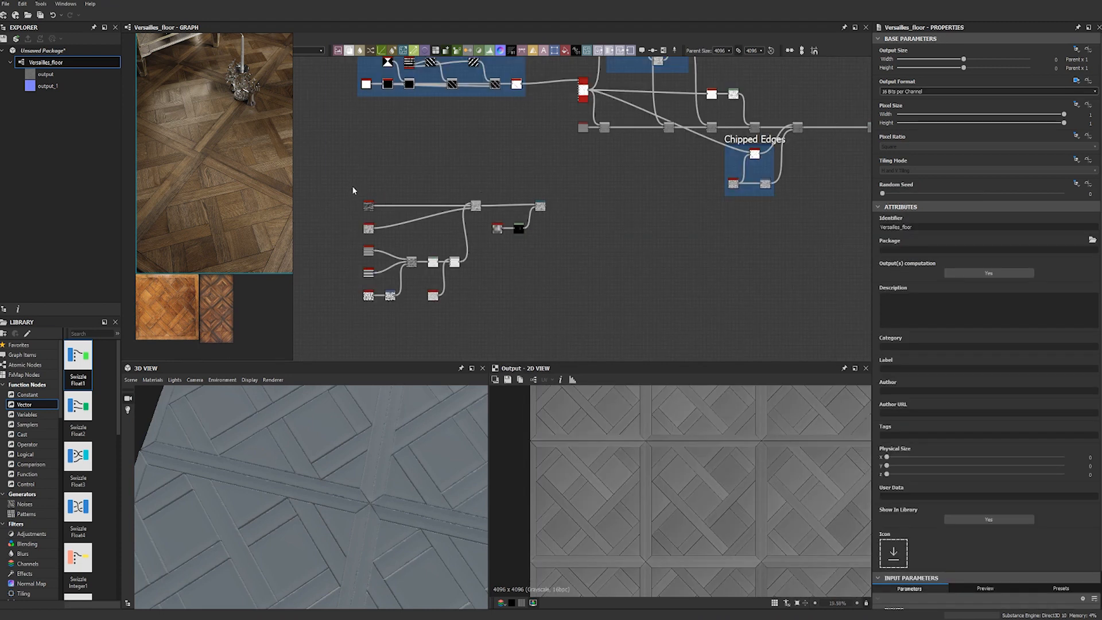
drag(353, 191, 545, 315)
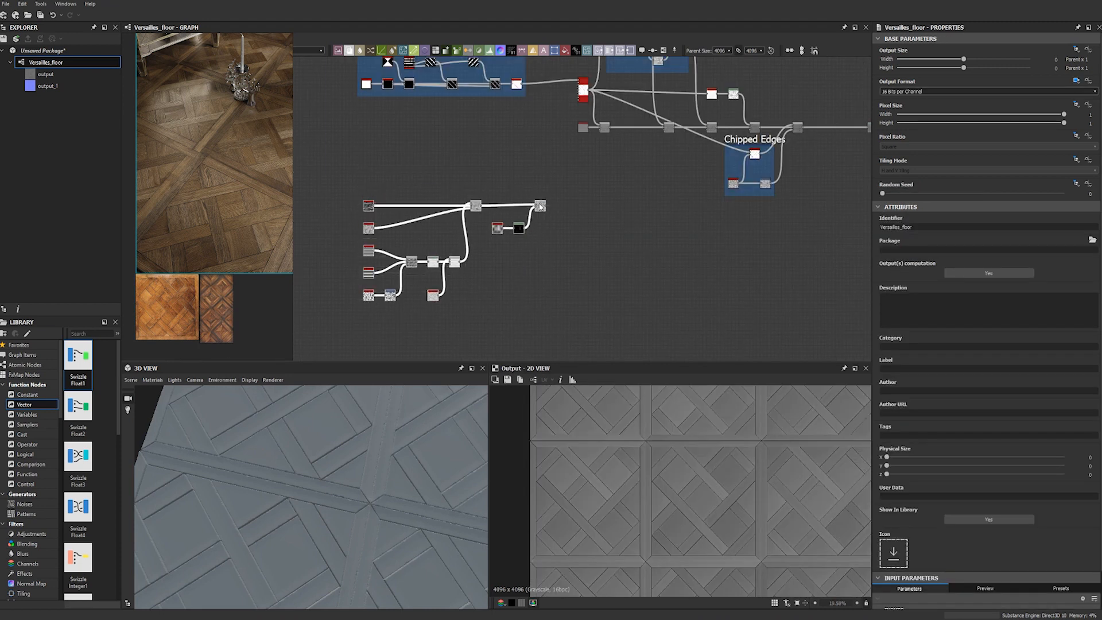
right_click(541, 207)
click(568, 253)
double_click(909, 83)
text(Wood_te)
text(xture)
key(Return)
drag(400, 191, 361, 245)
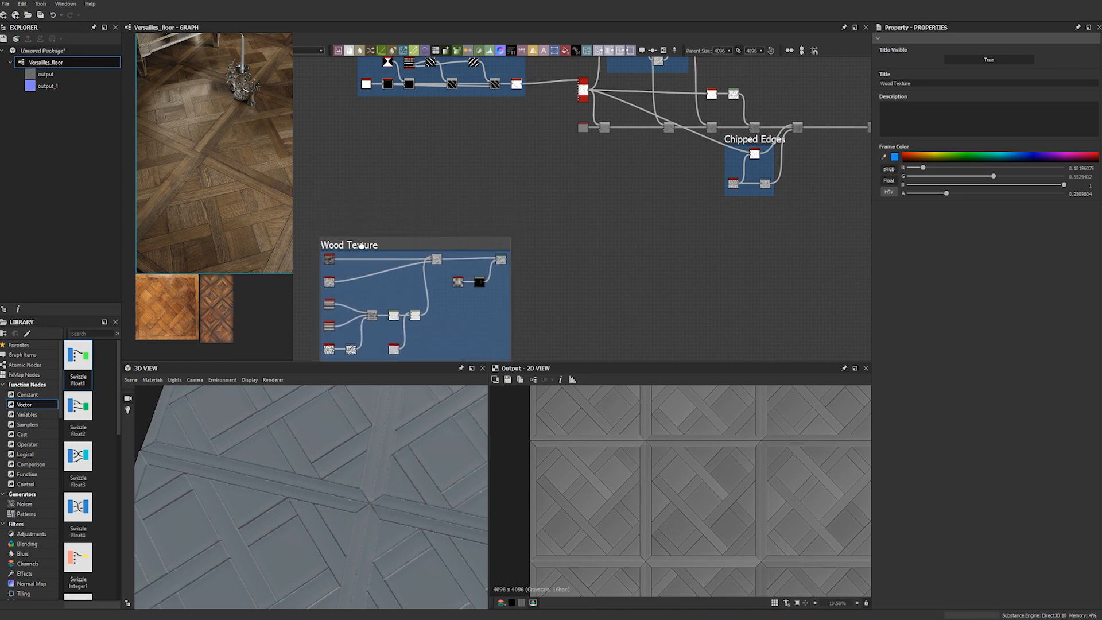
Duplicate the Tile Sampler fed by the Base tile frame and place the copy beside the Wood Texture frame.
middle_drag(610, 255, 602, 230)
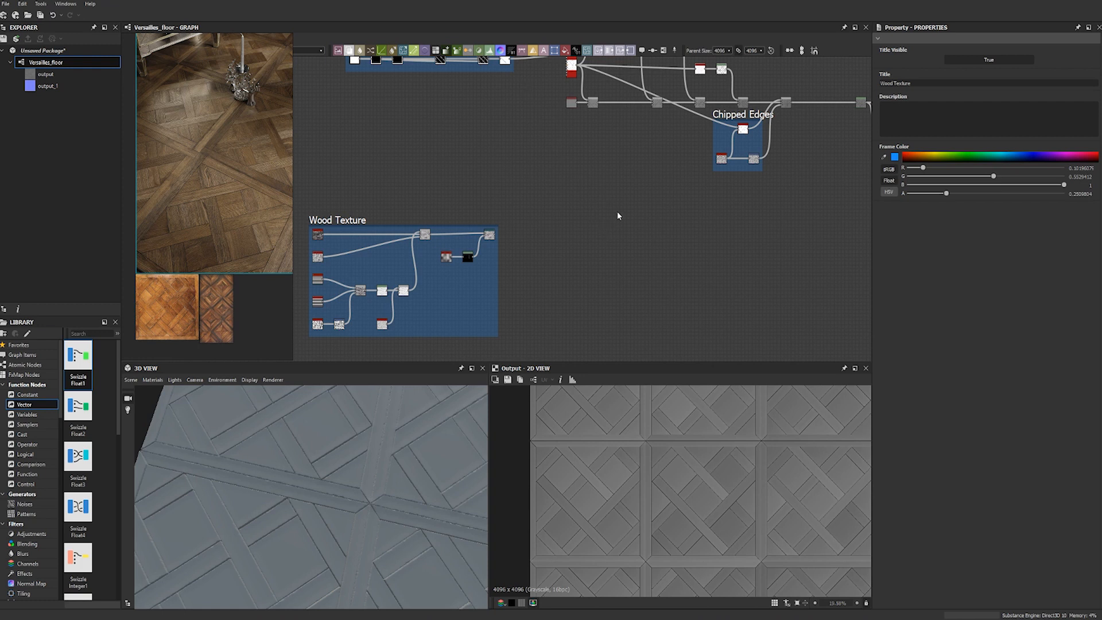
middle_drag(617, 216, 600, 261)
click(552, 122)
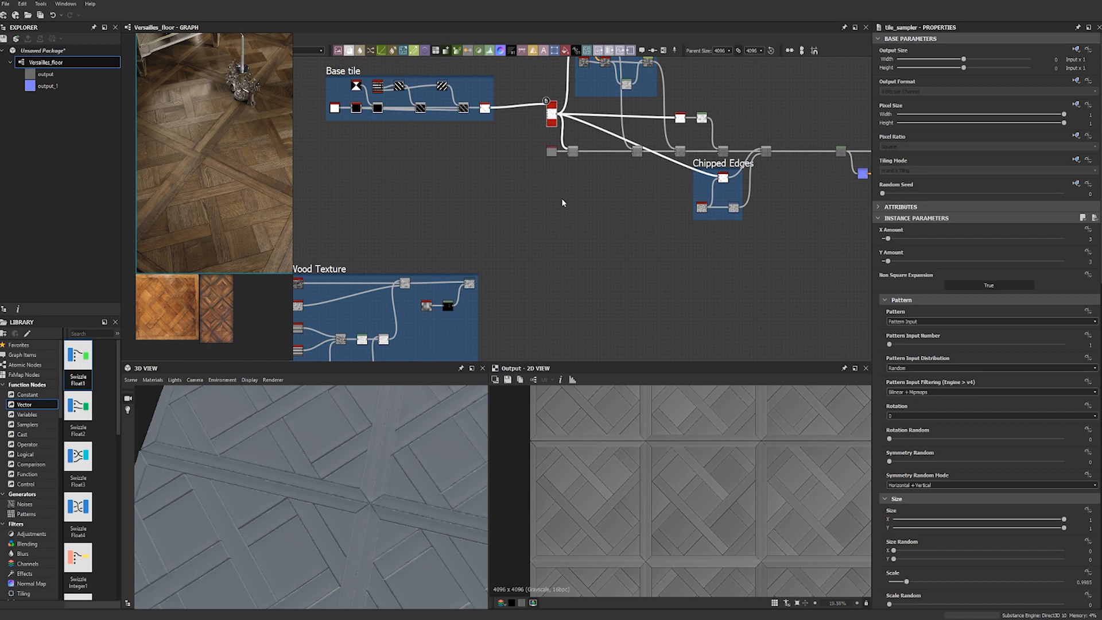
key(ctrl+d)
double_click(496, 211)
drag(497, 211, 545, 282)
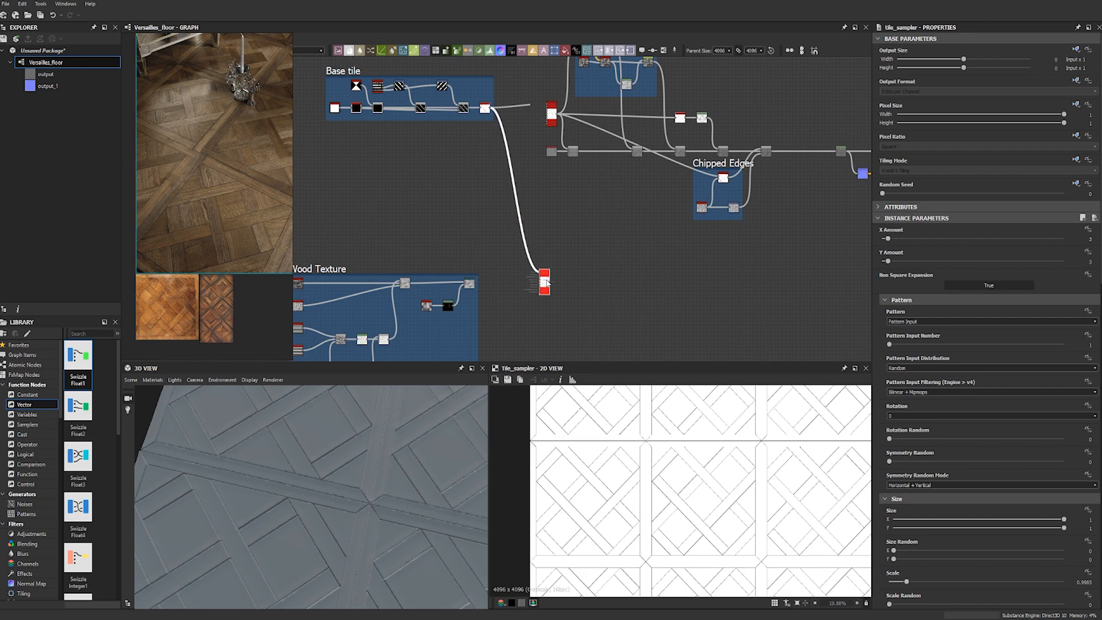
scroll(546, 283, up, 2)
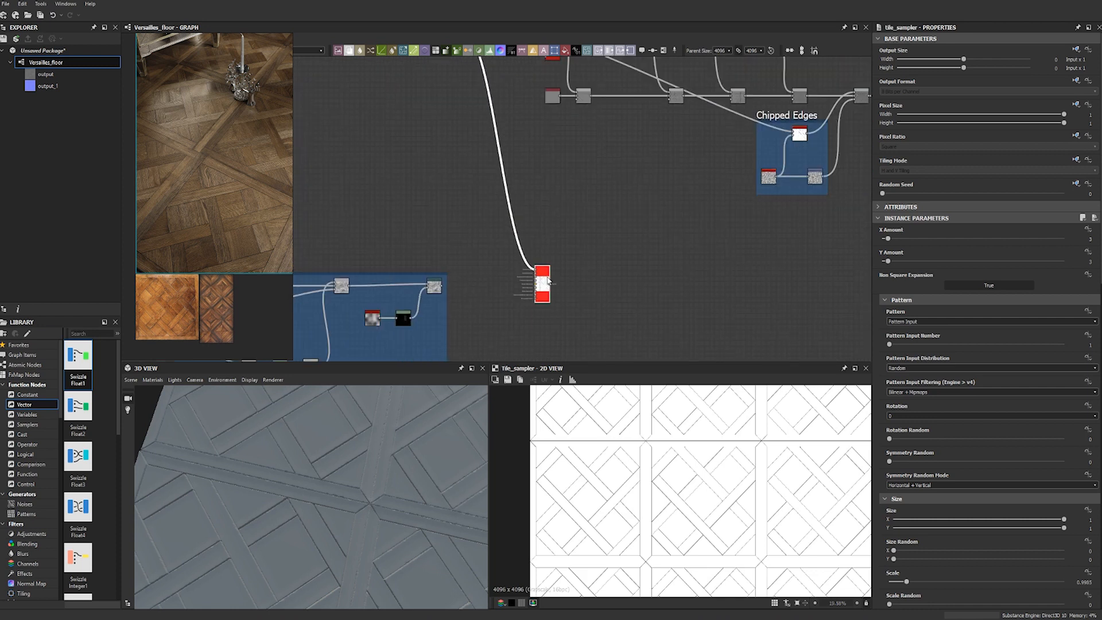
middle_drag(548, 281, 574, 353)
click(577, 113)
middle_drag(584, 291, 587, 242)
drag(569, 305, 580, 301)
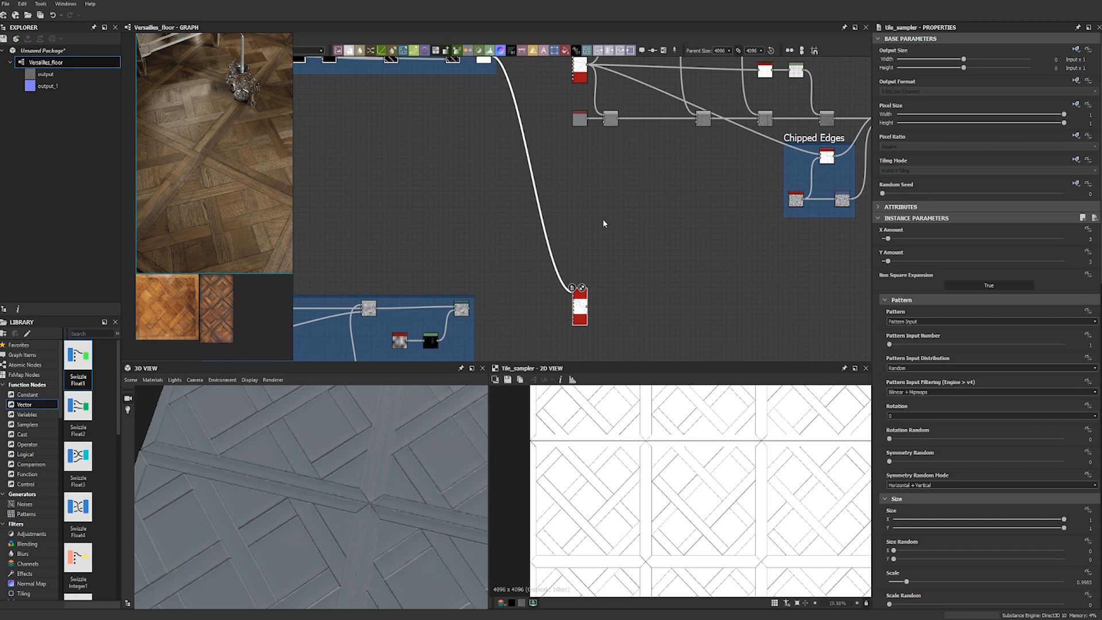
Feed the duplicated Tile Sampler from the last blend node before the end of the Base tile chain, and reposition the sampler.
middle_drag(574, 224, 597, 262)
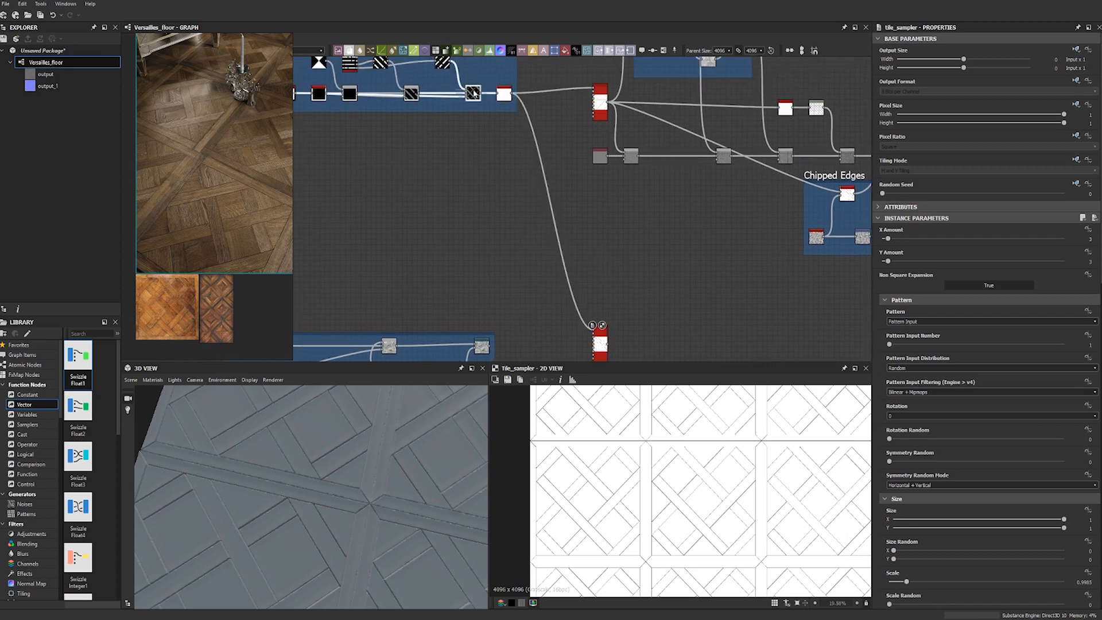
click(472, 93)
middle_drag(500, 150, 493, 136)
drag(475, 81, 587, 312)
click(592, 328)
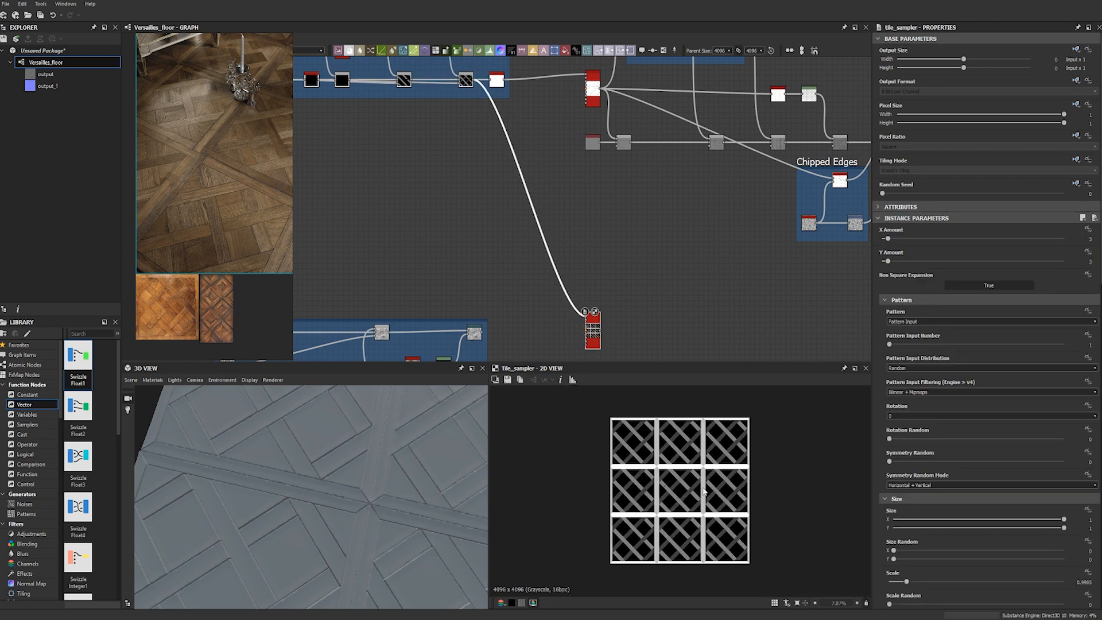
scroll(682, 484, up, 3)
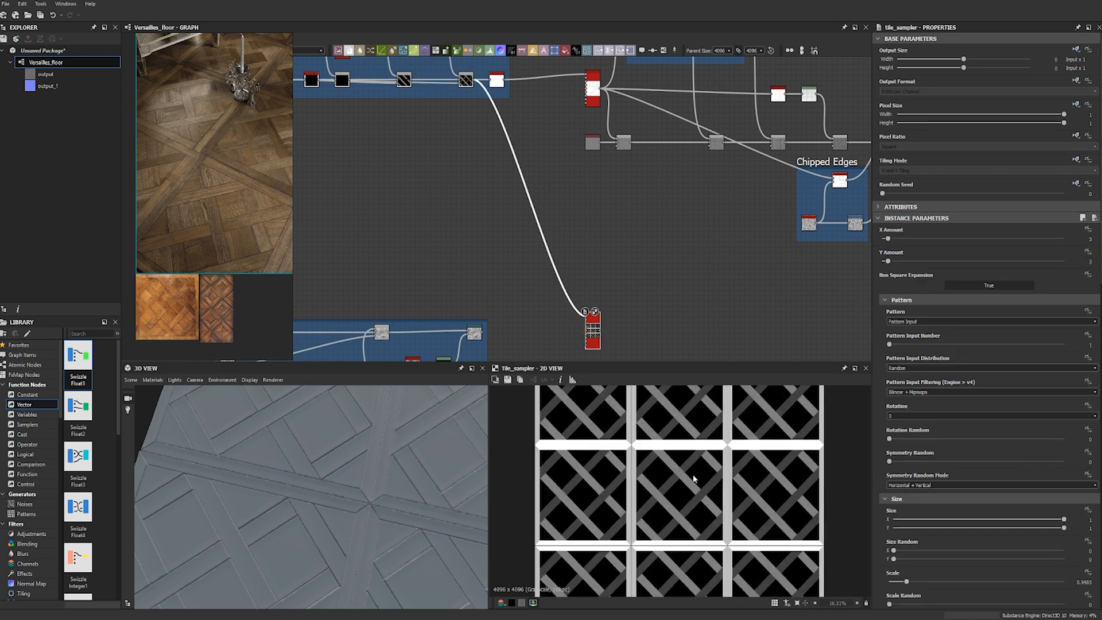
middle_drag(596, 326, 586, 276)
drag(584, 276, 568, 291)
Examine the grey values of the differently oriented planks in the duplicated Tile Sampler's pattern.
scroll(615, 458, down, 2)
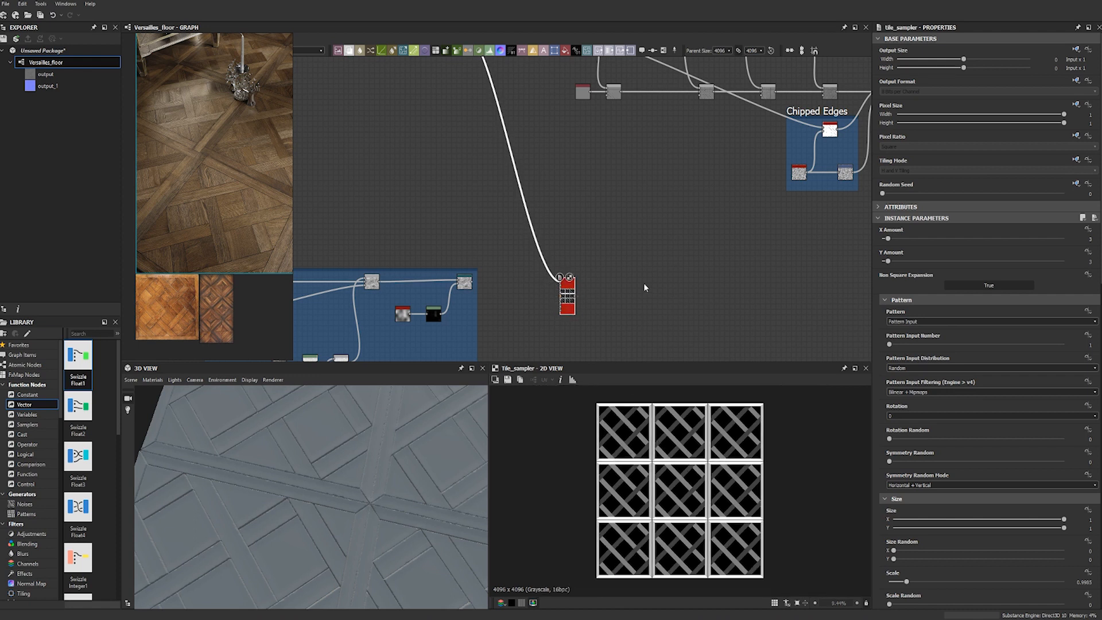
scroll(635, 439, up, 3)
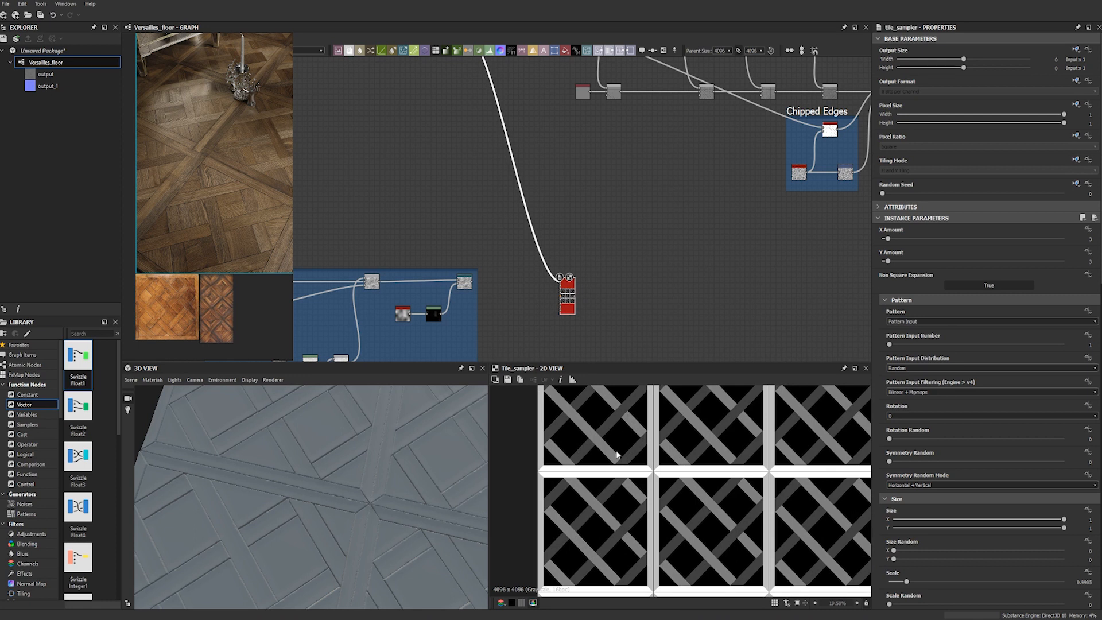
scroll(648, 485, up, 6)
scroll(649, 480, down, 3)
middle_drag(606, 269, 543, 268)
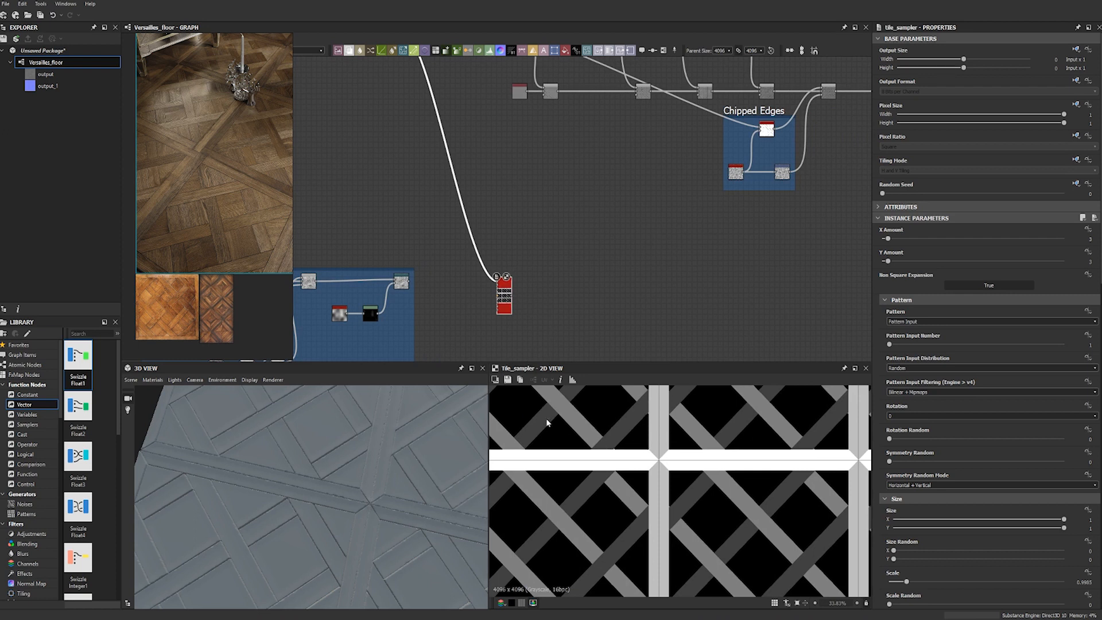
middle_drag(592, 405, 546, 462)
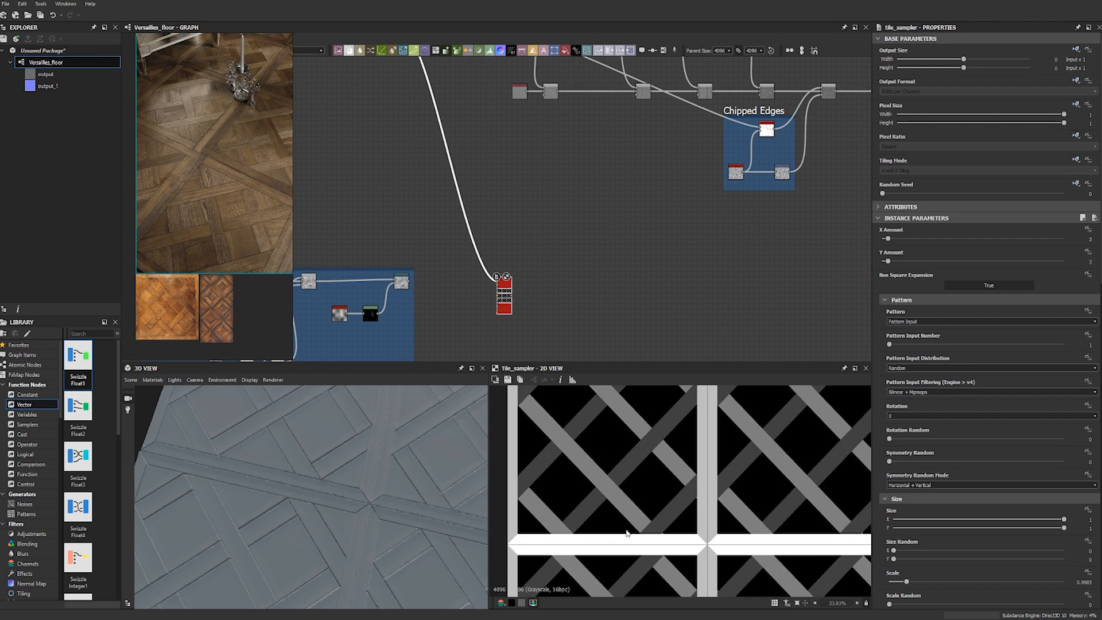
middle_drag(693, 530, 655, 455)
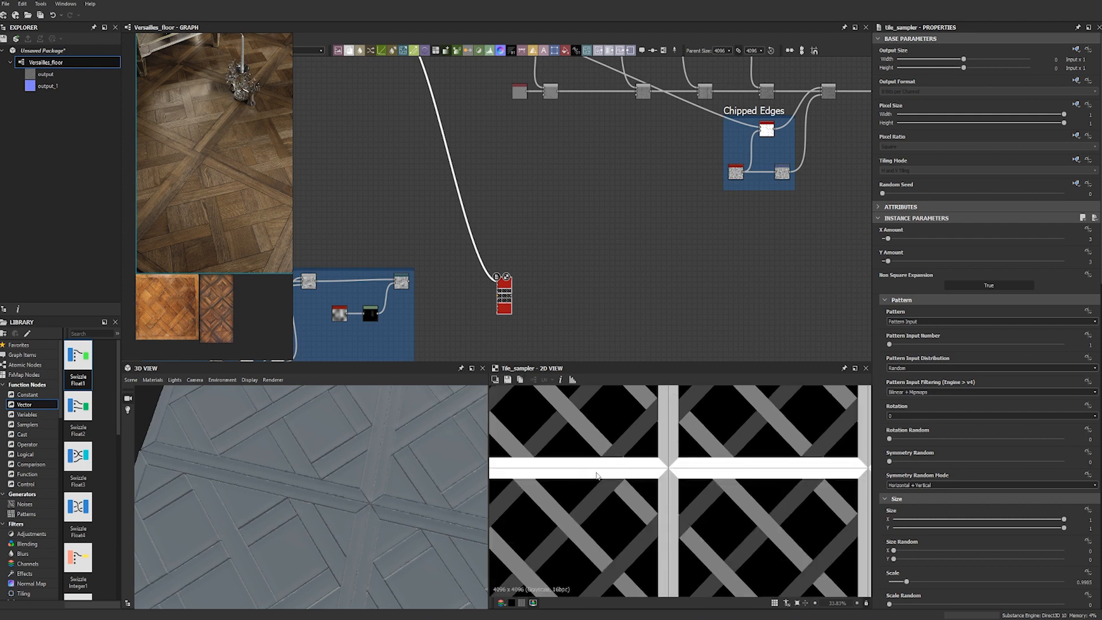
middle_drag(567, 269, 571, 255)
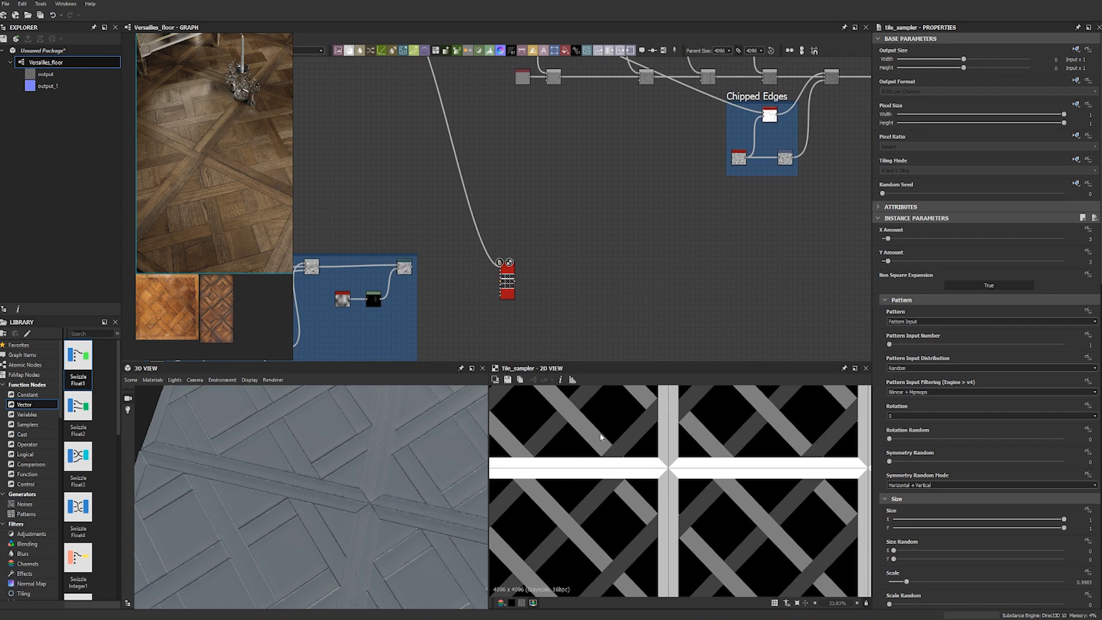
Add a Safe Transform Grayscale node and feed it the Wood Texture frame's Directional Warp output.
key(space)
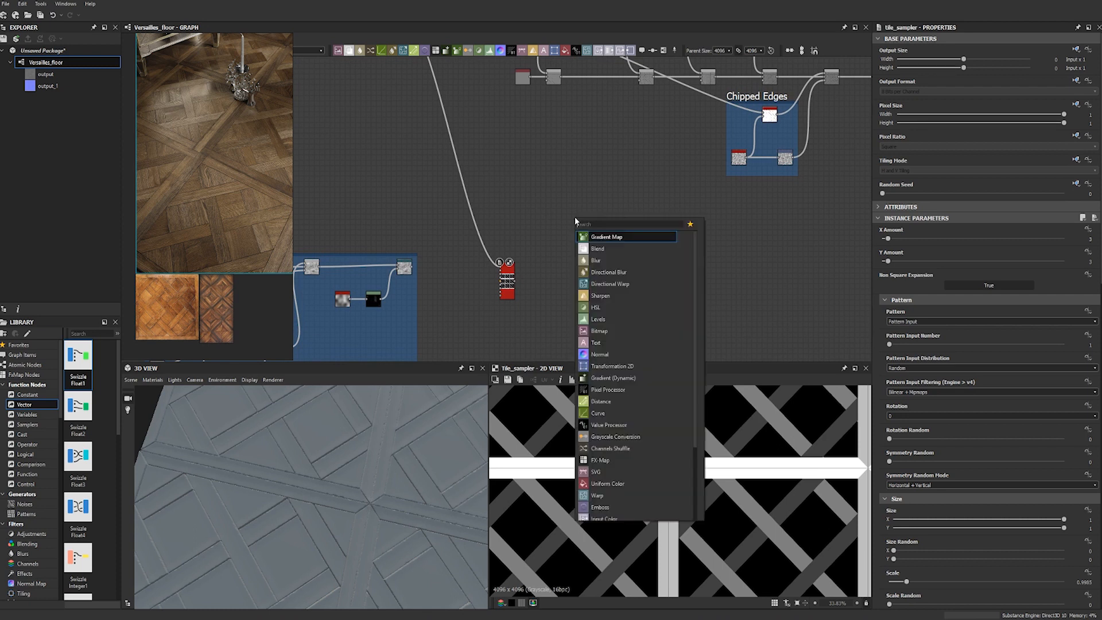
text(safe)
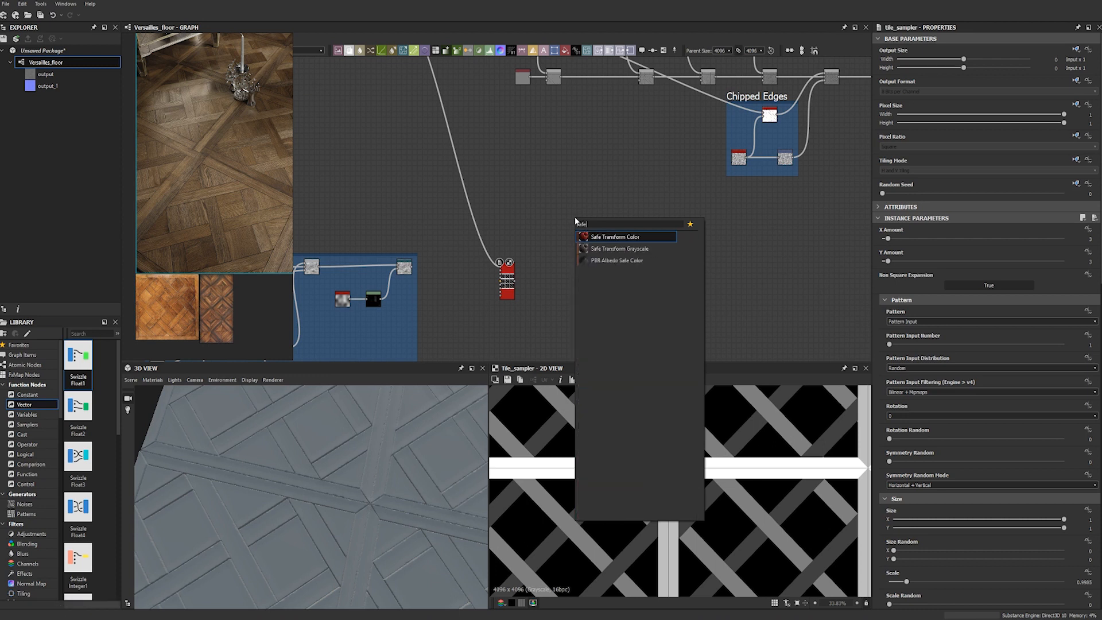
click(619, 248)
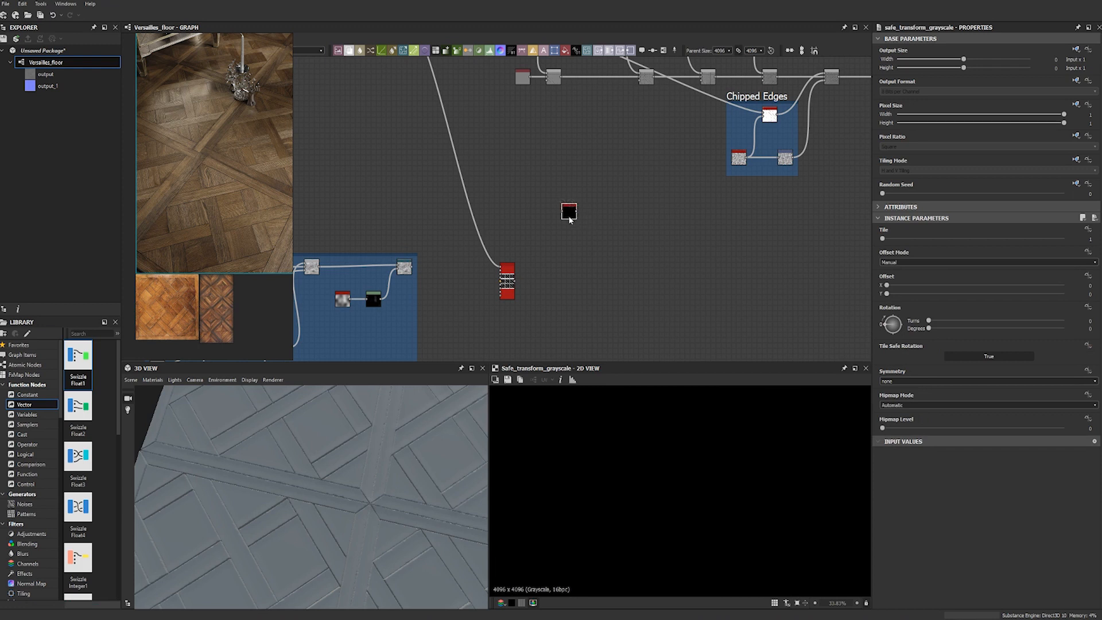
middle_drag(518, 268, 552, 236)
drag(545, 251, 546, 318)
click(594, 182)
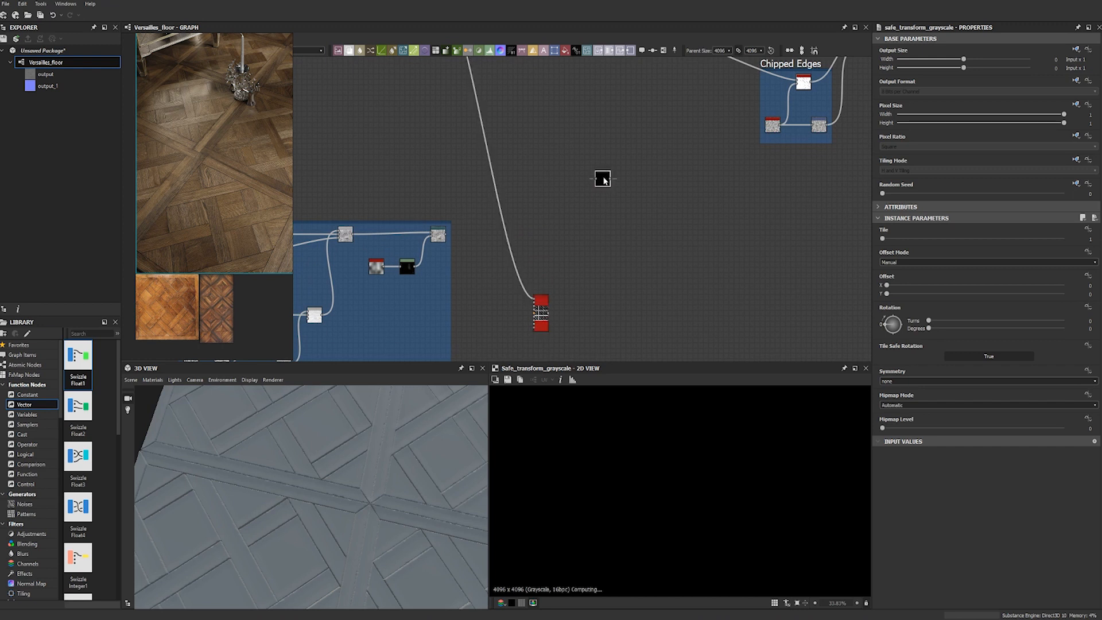
drag(448, 233, 596, 179)
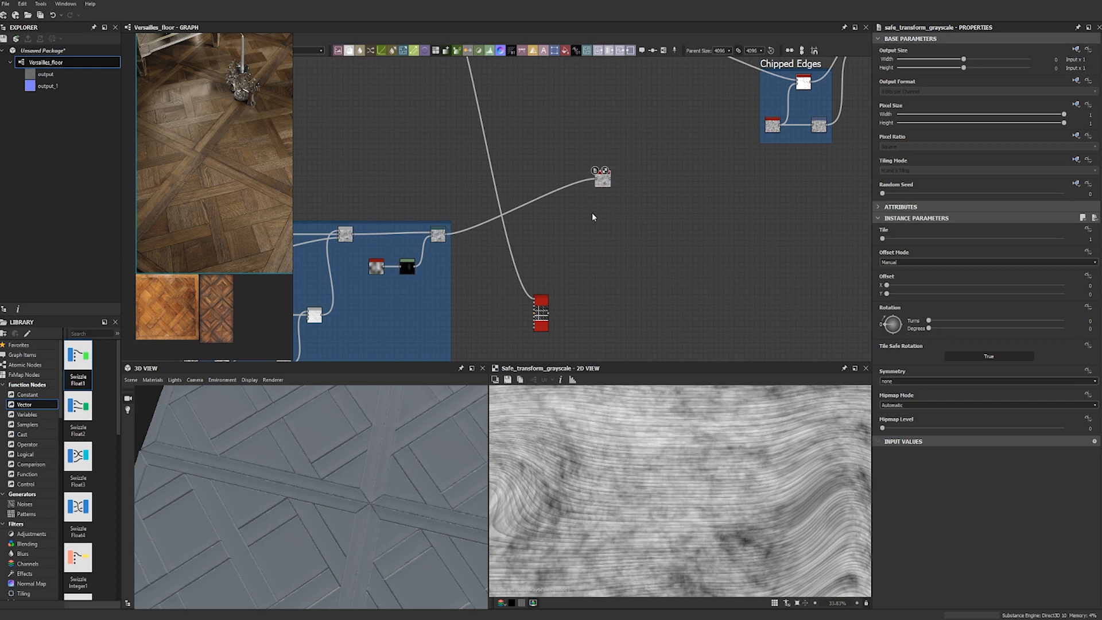
Set the Safe Transform Grayscale rotation to 45 degrees and check how the rotated grain tiles.
scroll(607, 184, up, 3)
scroll(606, 184, up, 1)
scroll(614, 211, down, 3)
scroll(702, 477, down, 6)
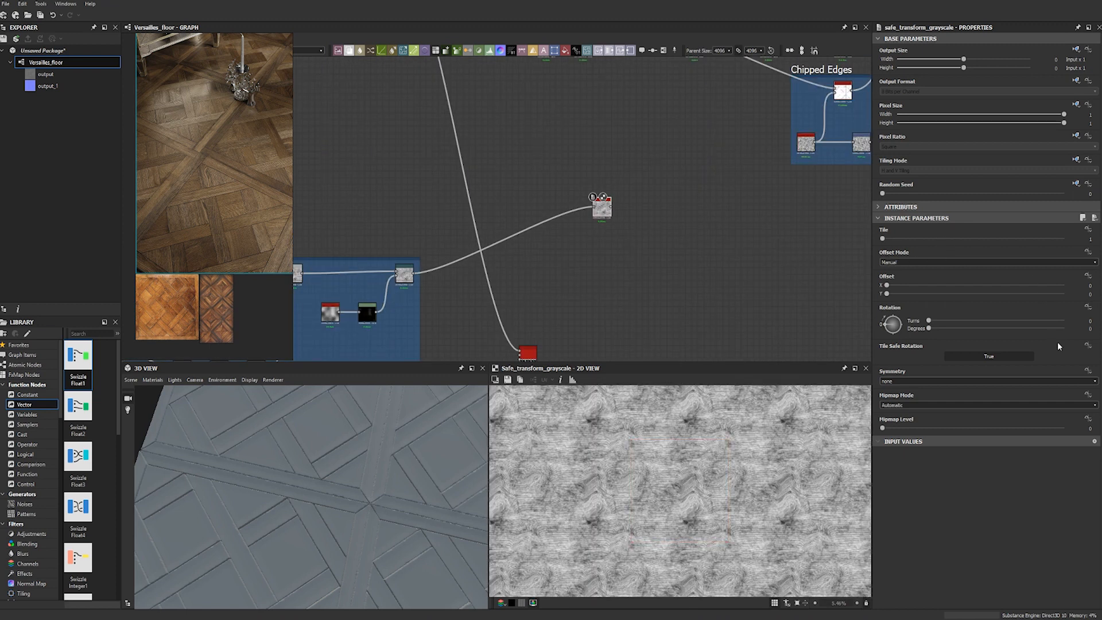
double_click(1091, 329)
text(45)
key(Return)
scroll(593, 468, up, 4)
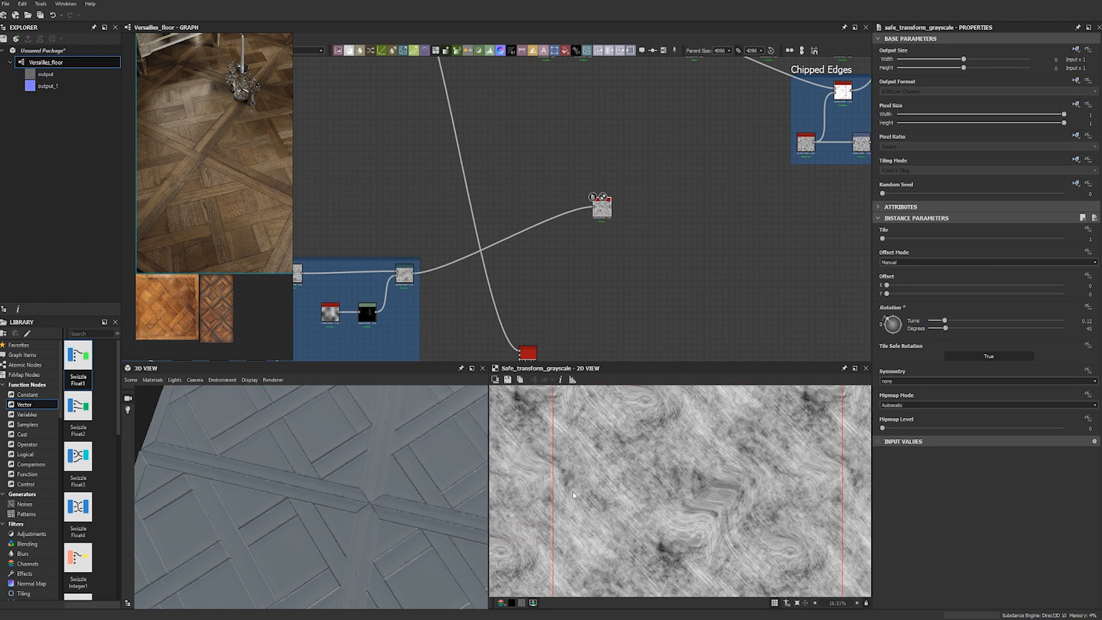
scroll(593, 468, up, 3)
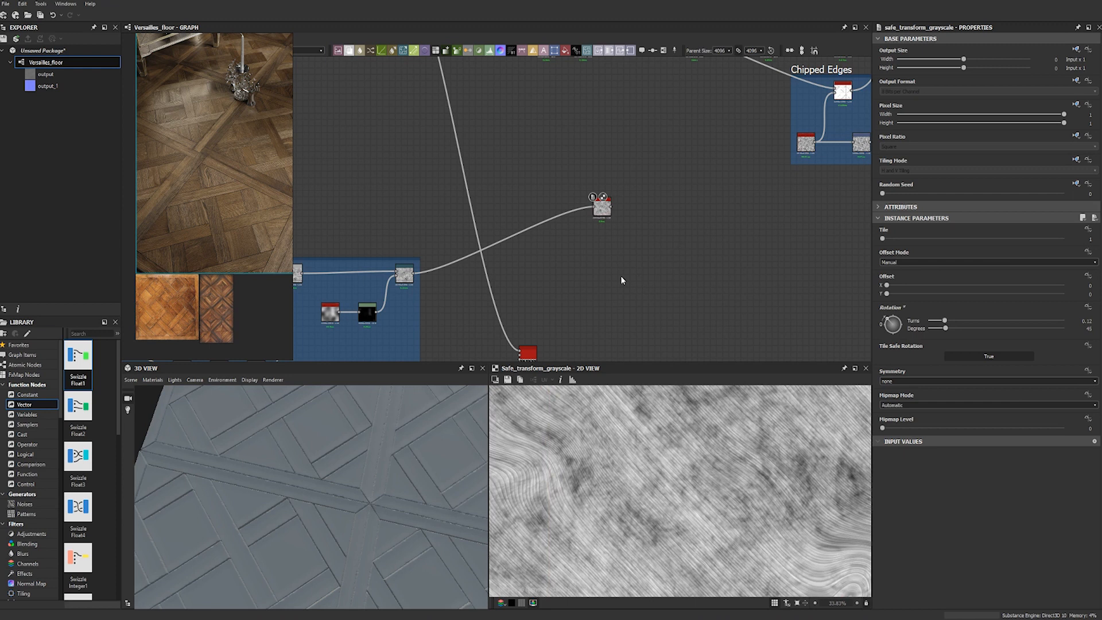
Try a Transformation 2D node rotated 45 degrees on the wood grain for comparison, and delete it.
key(space)
text(2d)
key(Return)
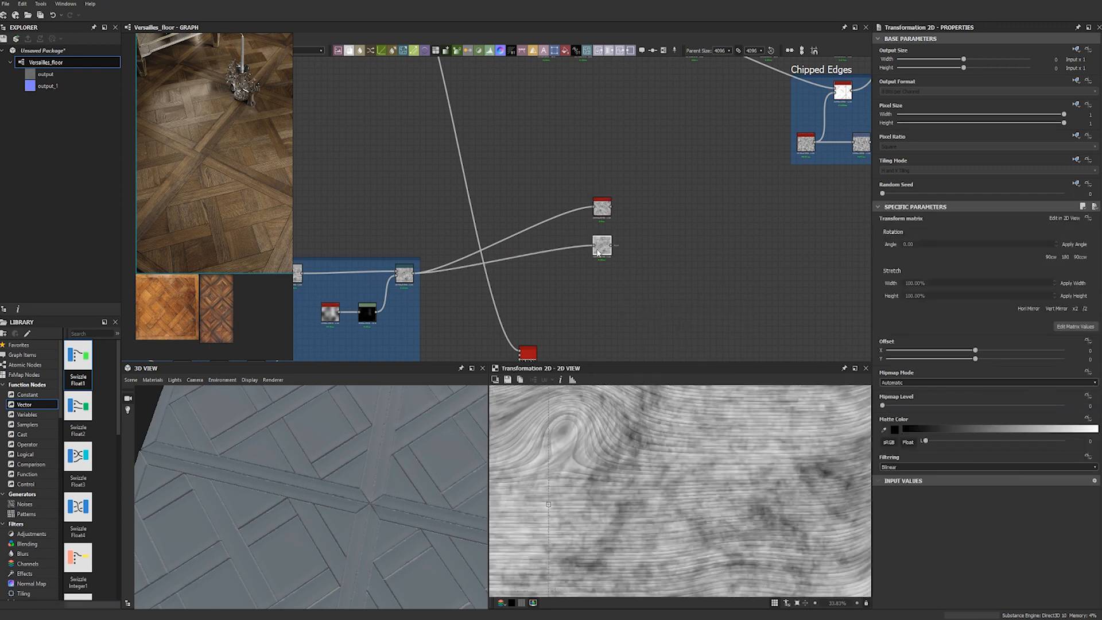
text(45)
key(Return)
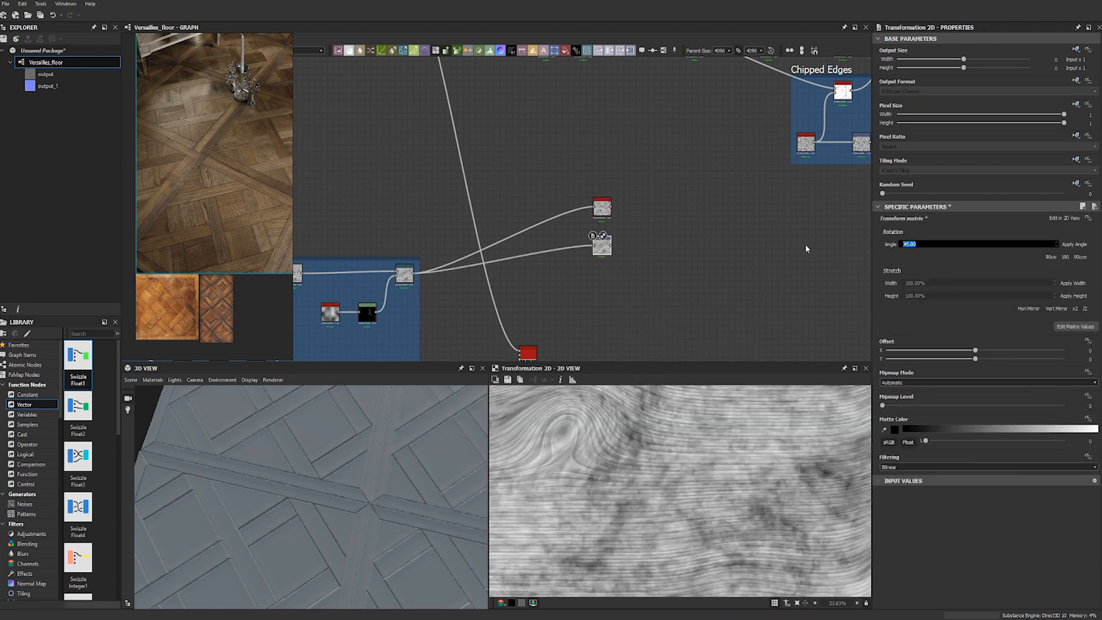
scroll(547, 456, down, 2)
scroll(550, 457, down, 1)
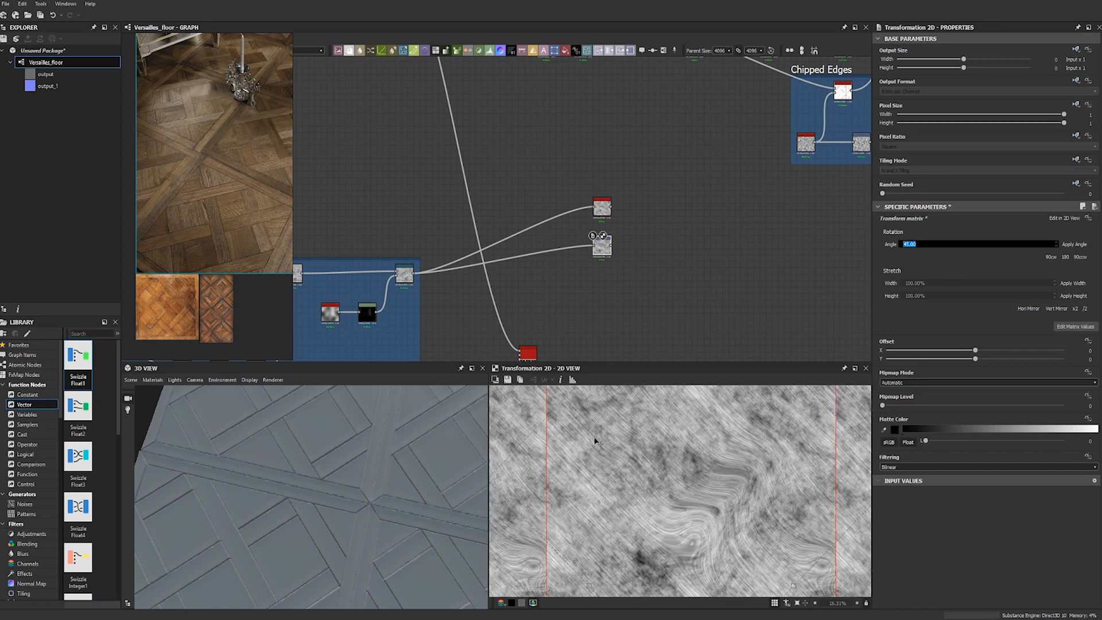
click(601, 208)
click(599, 246)
key(Delete)
Add a Directional Warp beside the Safe Transform Grayscale node and connect the rotated grain to its main input.
drag(599, 211, 520, 145)
middle_drag(620, 217, 643, 284)
key(space)
text(war)
click(696, 313)
drag(643, 279, 592, 225)
scroll(556, 225, up, 4)
double_click(554, 226)
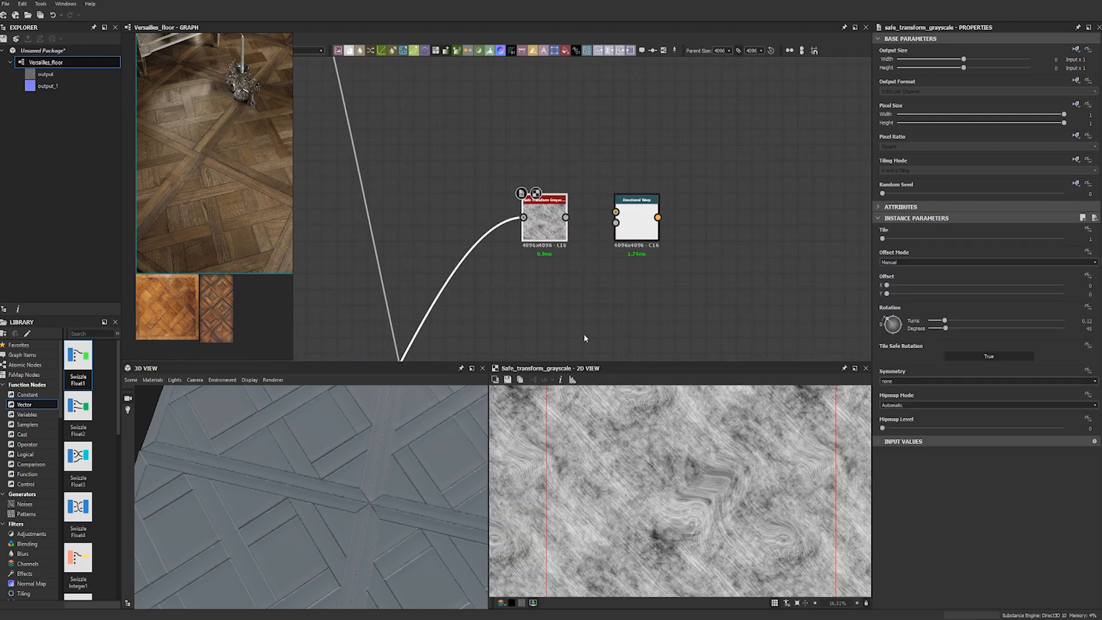
drag(566, 218, 615, 212)
scroll(773, 181, down, 4)
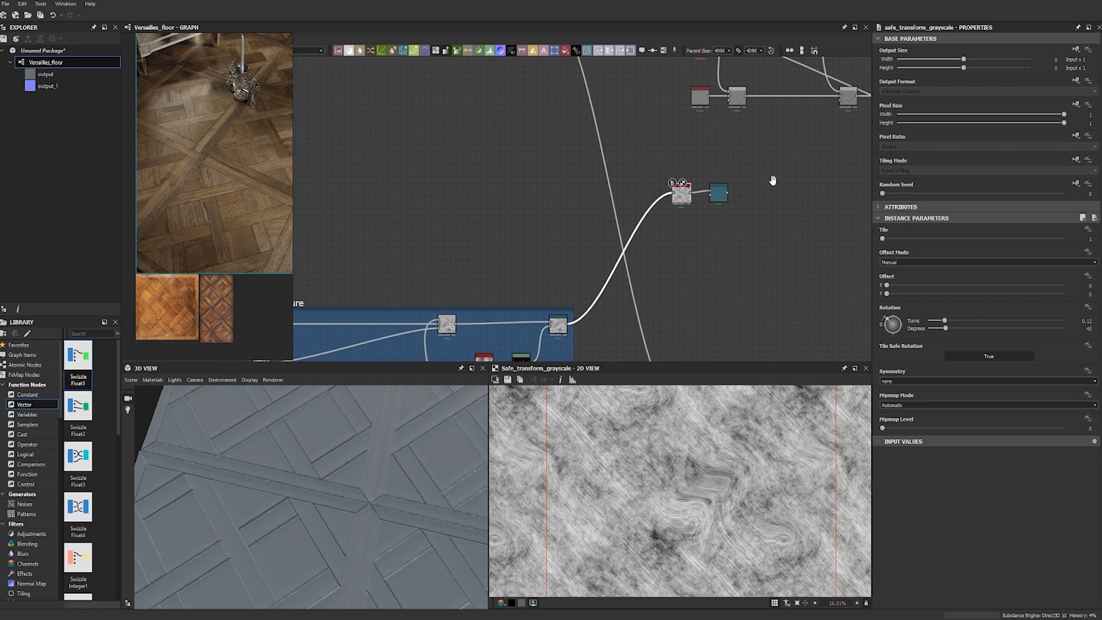
Connect the Flood Fill frame's Distance output to the new Directional Warp's intensity input and inspect the plank greyscale map.
middle_drag(772, 181, 661, 269)
scroll(669, 260, down, 2)
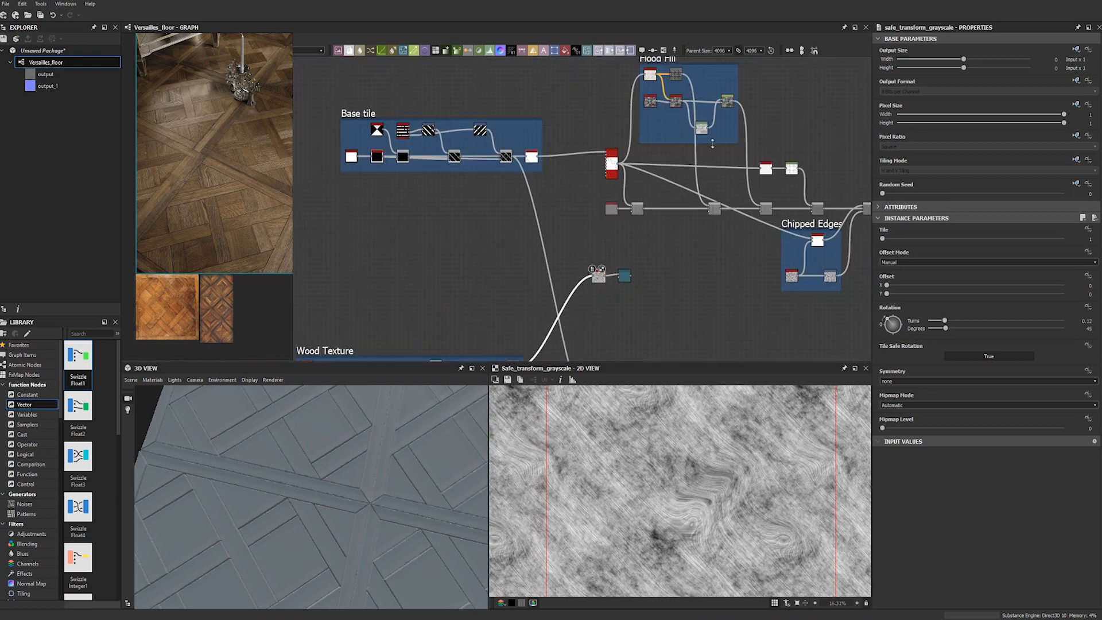
click(729, 102)
drag(734, 102, 622, 281)
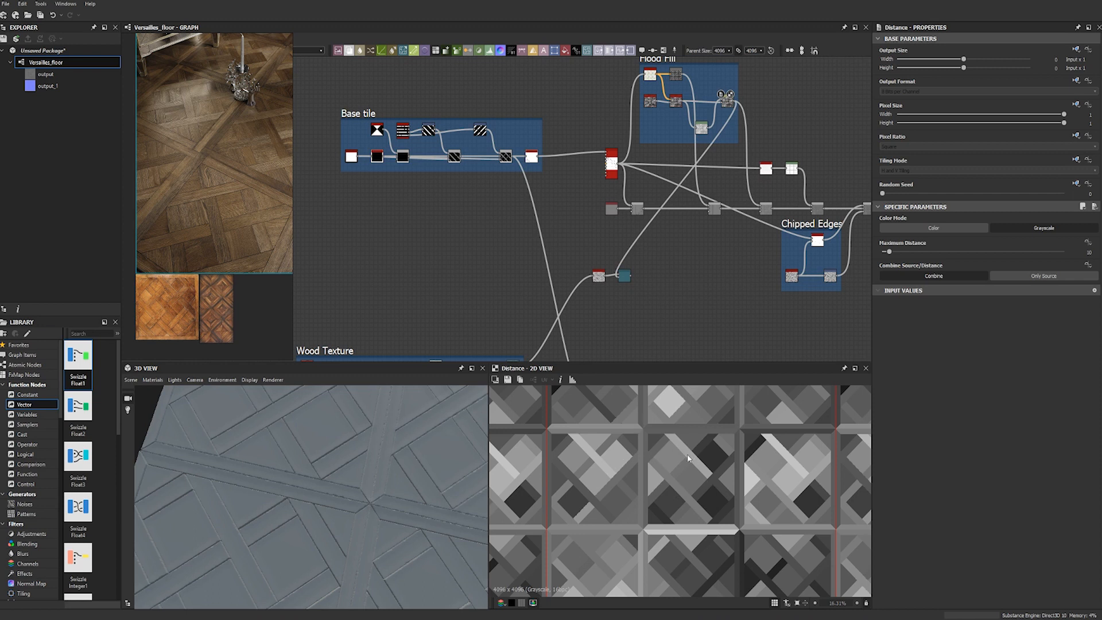
scroll(688, 457, up, 4)
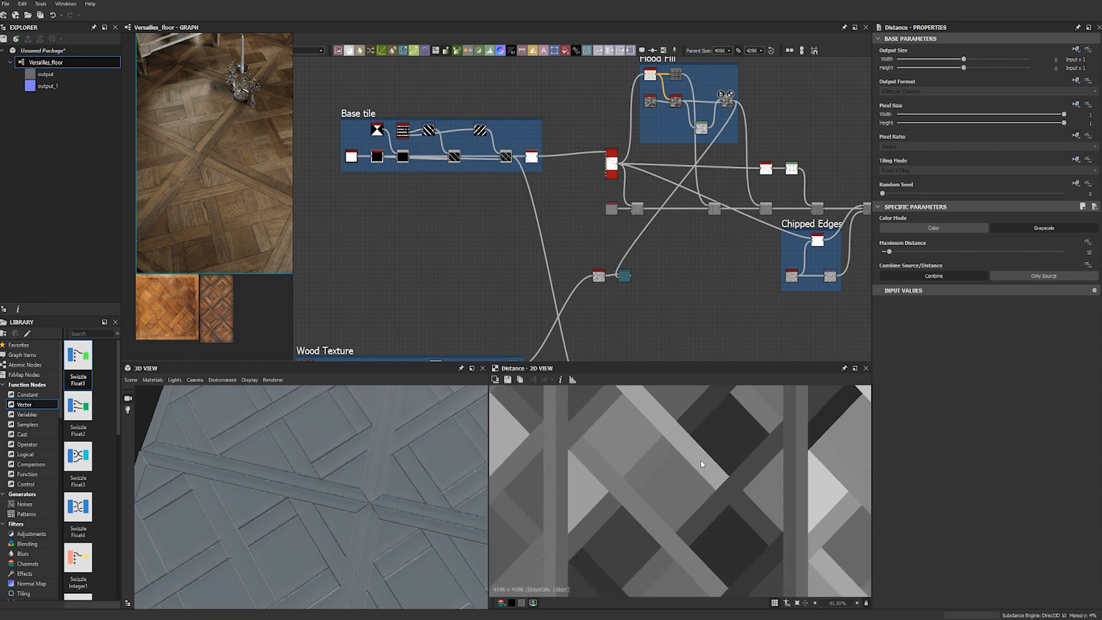
scroll(666, 460, down, 4)
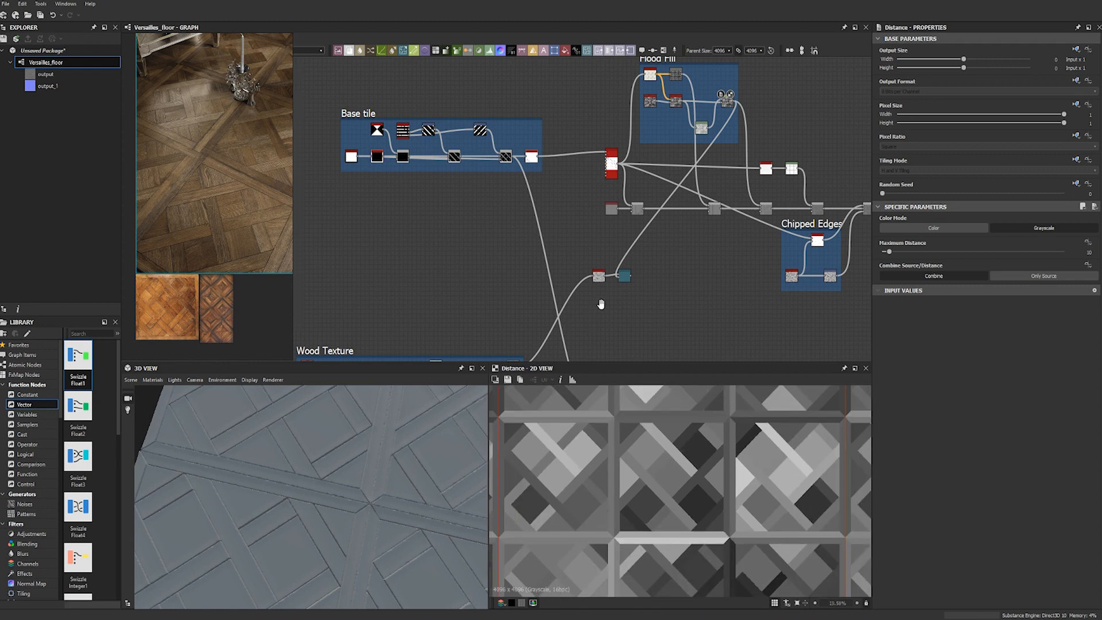
Compare the Tile Sampler's plank mask, the Flood Fill frame's Distance greyscale map and the 45-degree rotated wood grain.
middle_drag(601, 304, 655, 215)
double_click(655, 190)
double_click(653, 339)
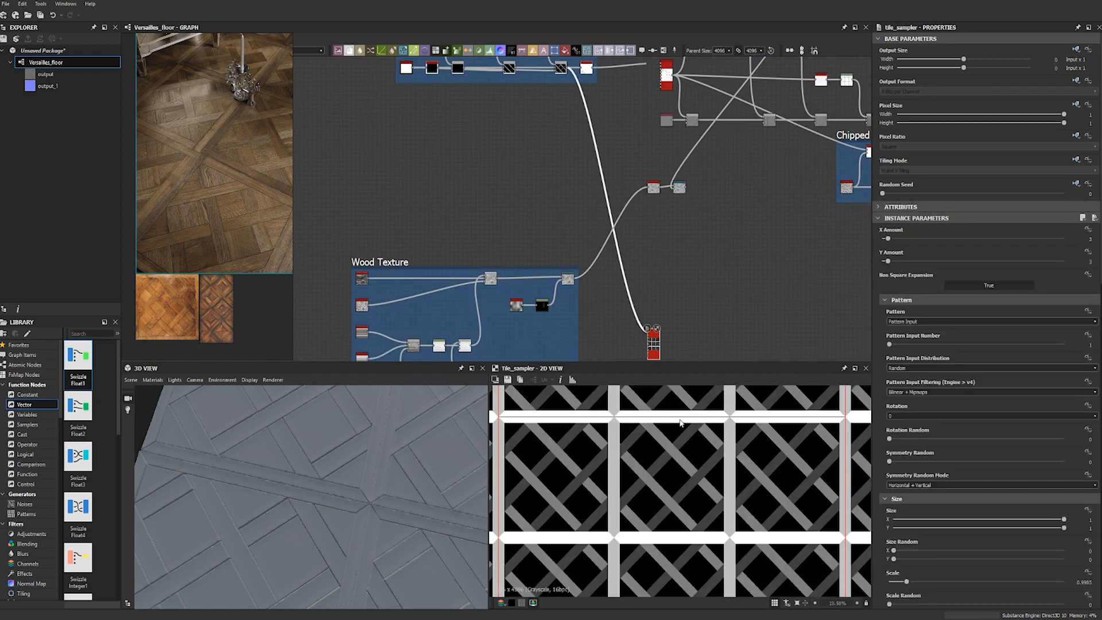
scroll(630, 417, up, 4)
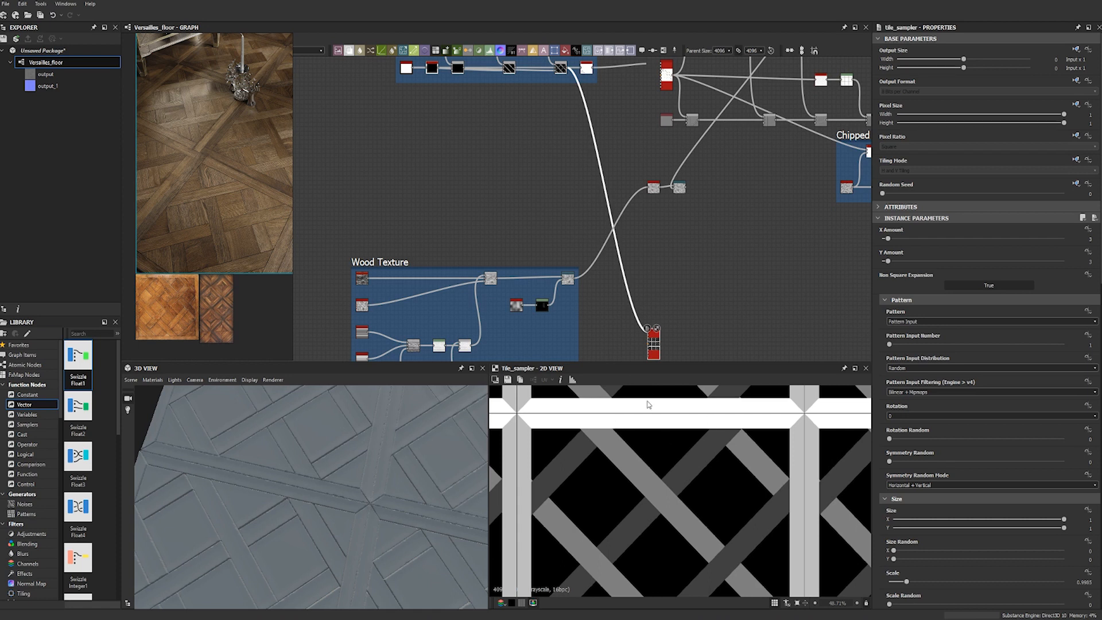
scroll(714, 160, up, 2)
middle_drag(725, 165, 605, 361)
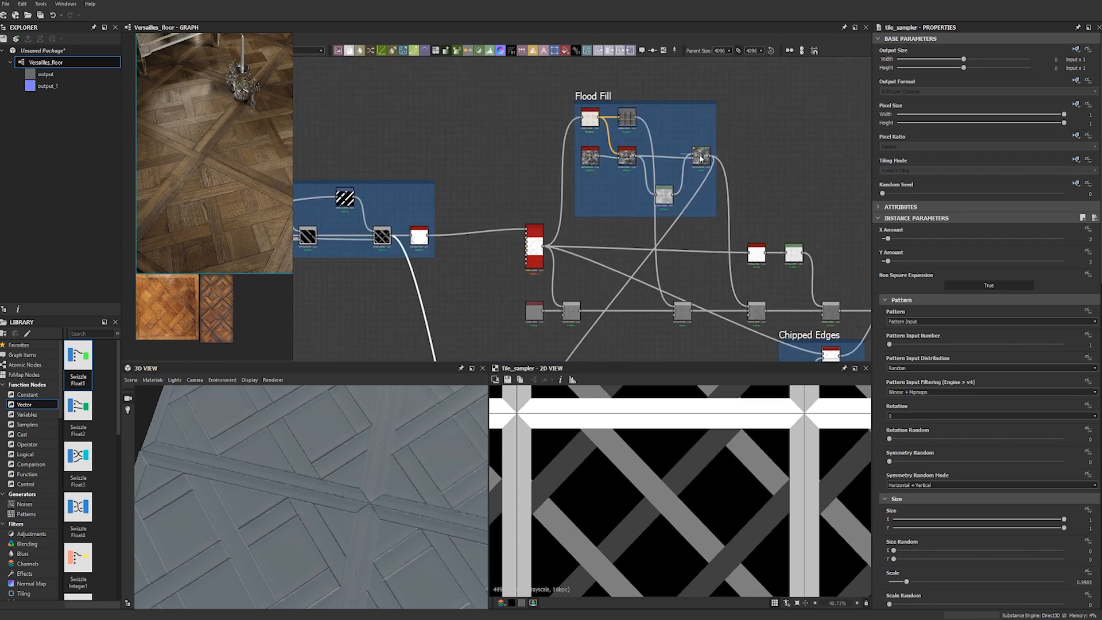
double_click(700, 155)
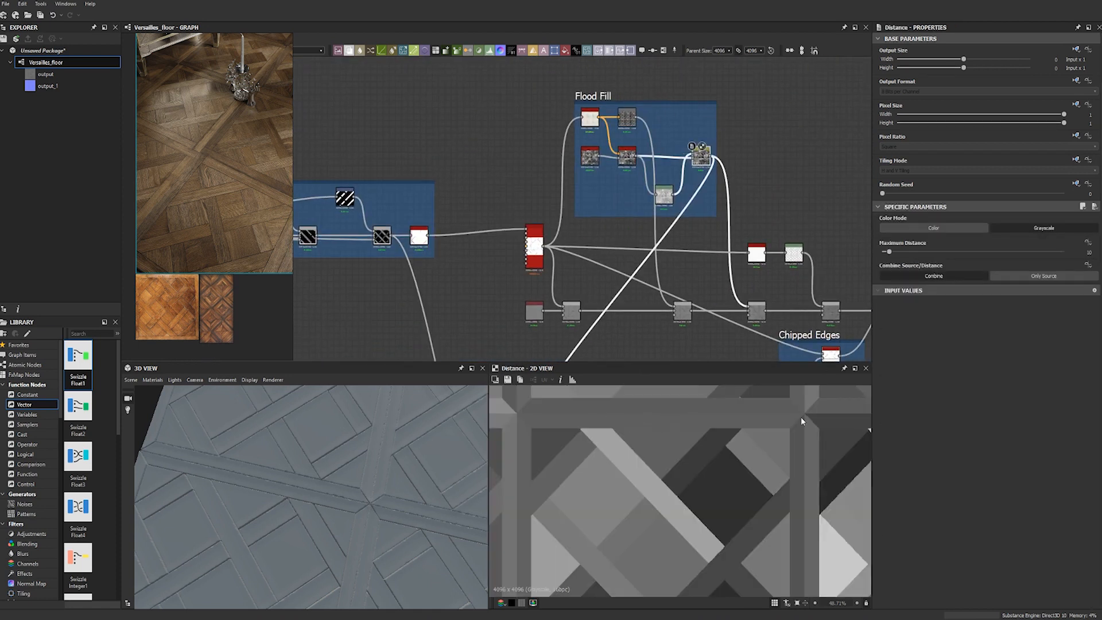
middle_drag(649, 283, 688, 158)
double_click(590, 282)
double_click(553, 287)
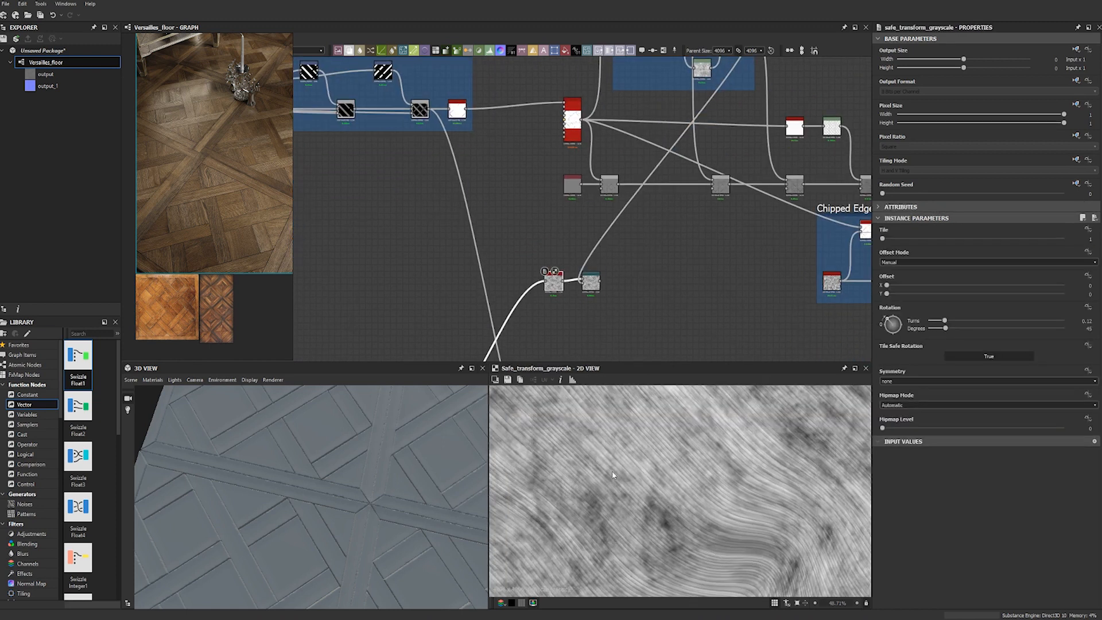
middle_drag(702, 204, 674, 315)
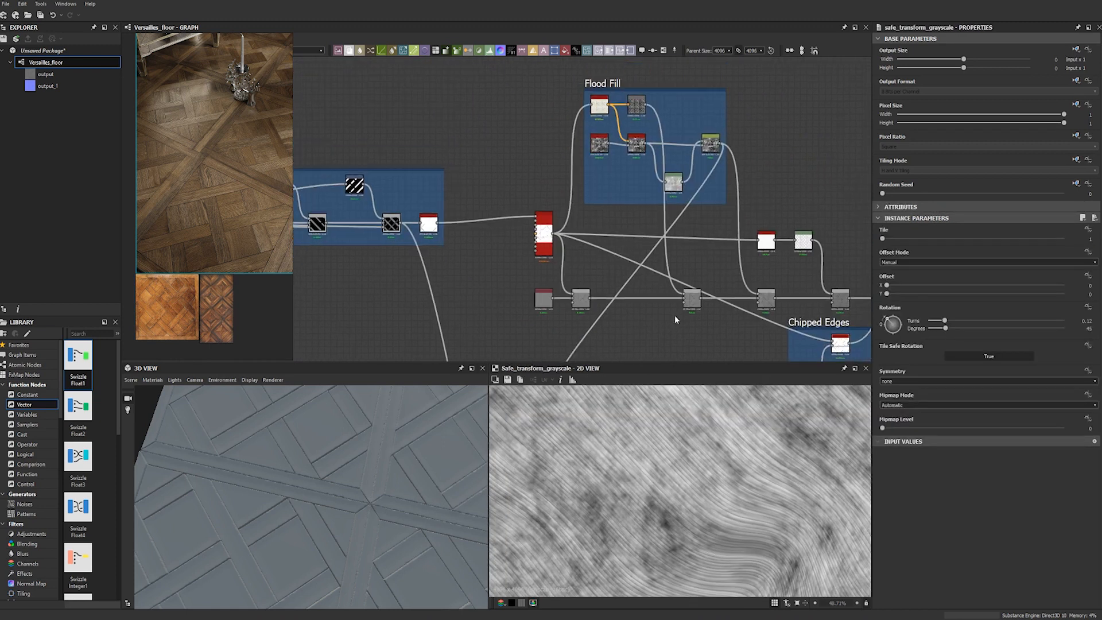
double_click(710, 144)
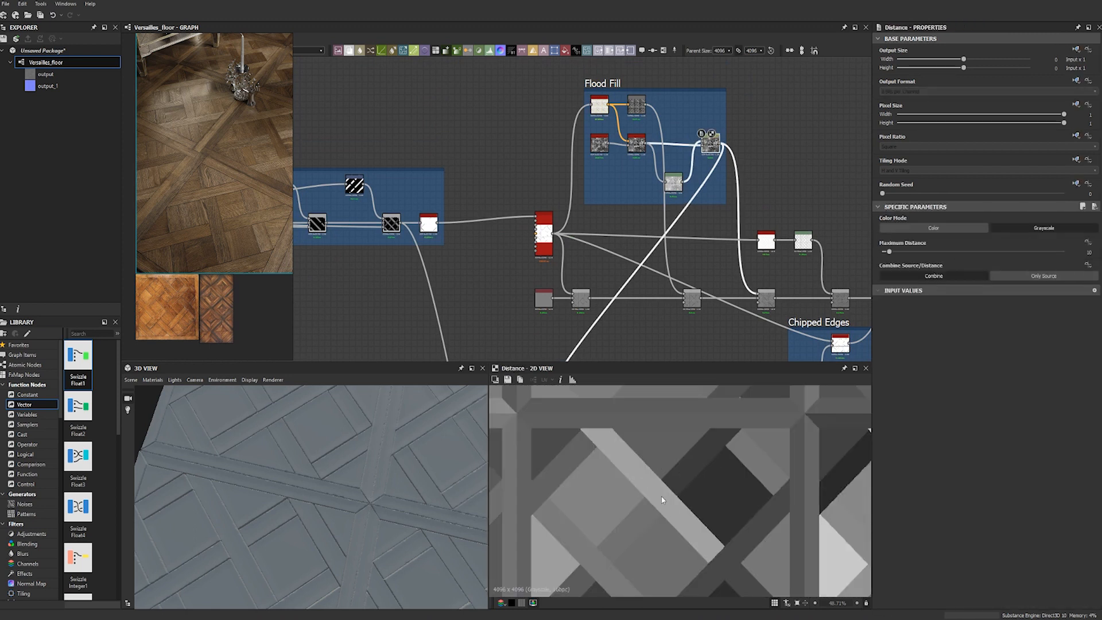
middle_drag(619, 324, 632, 242)
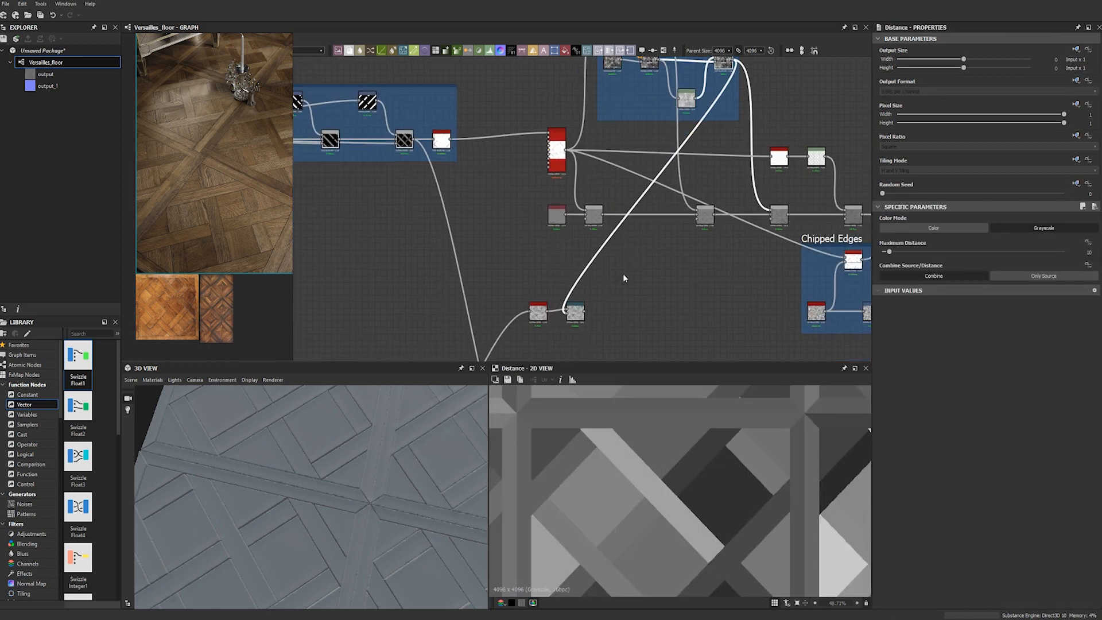
Set the Directional Warp's intensity to 300 and compare the offset grain with the Tile Sampler's plank layout.
double_click(575, 313)
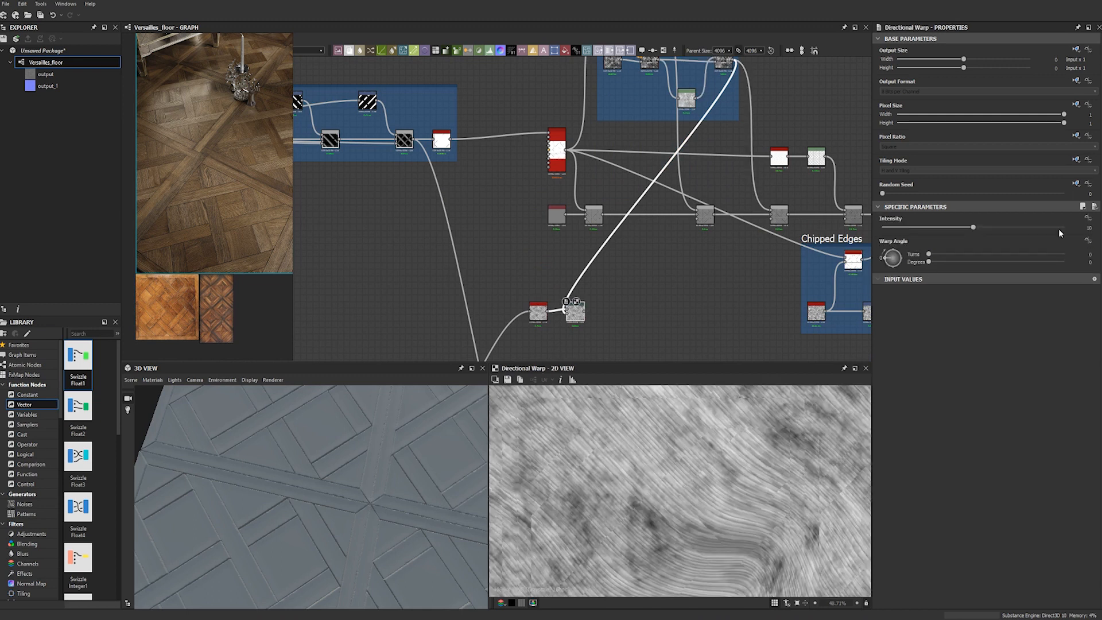
text(300)
key(Return)
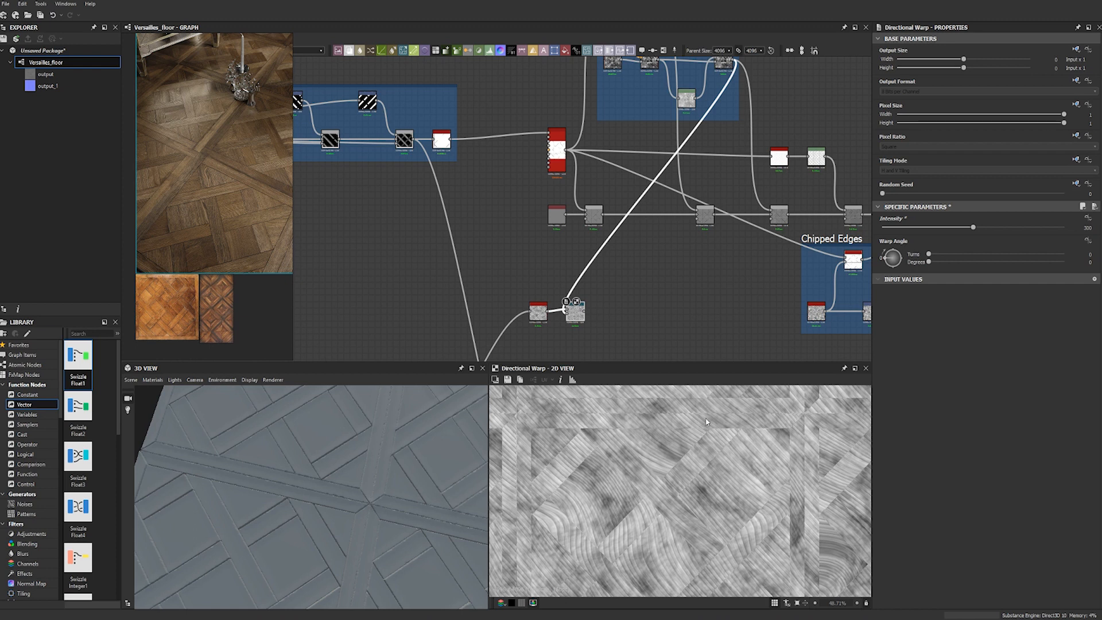
middle_drag(591, 316, 642, 174)
double_click(605, 324)
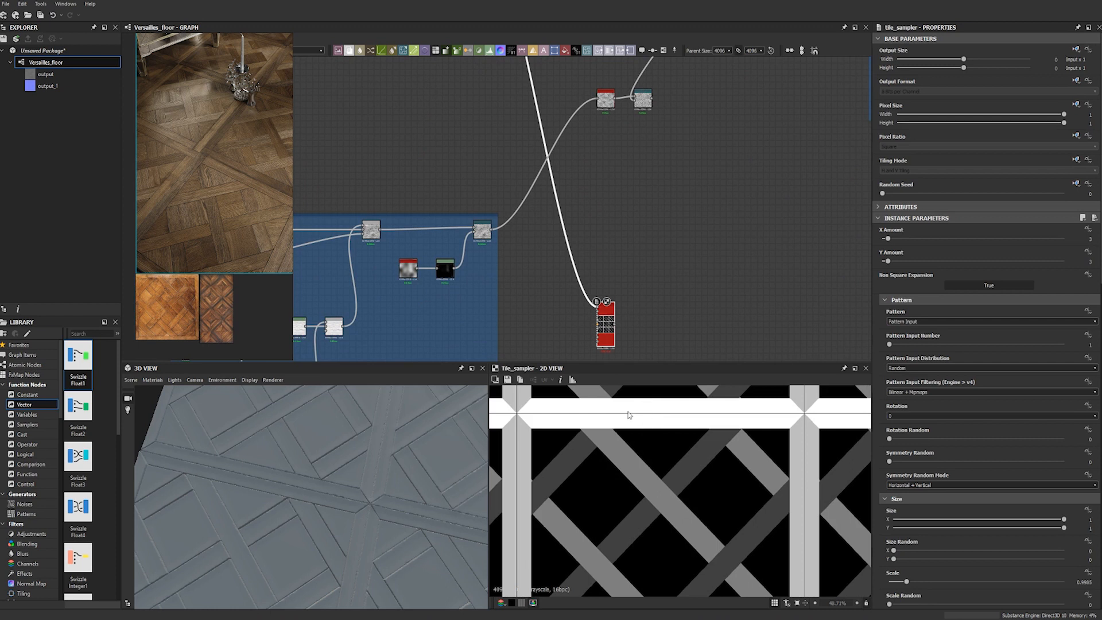
double_click(643, 99)
middle_drag(654, 179, 655, 230)
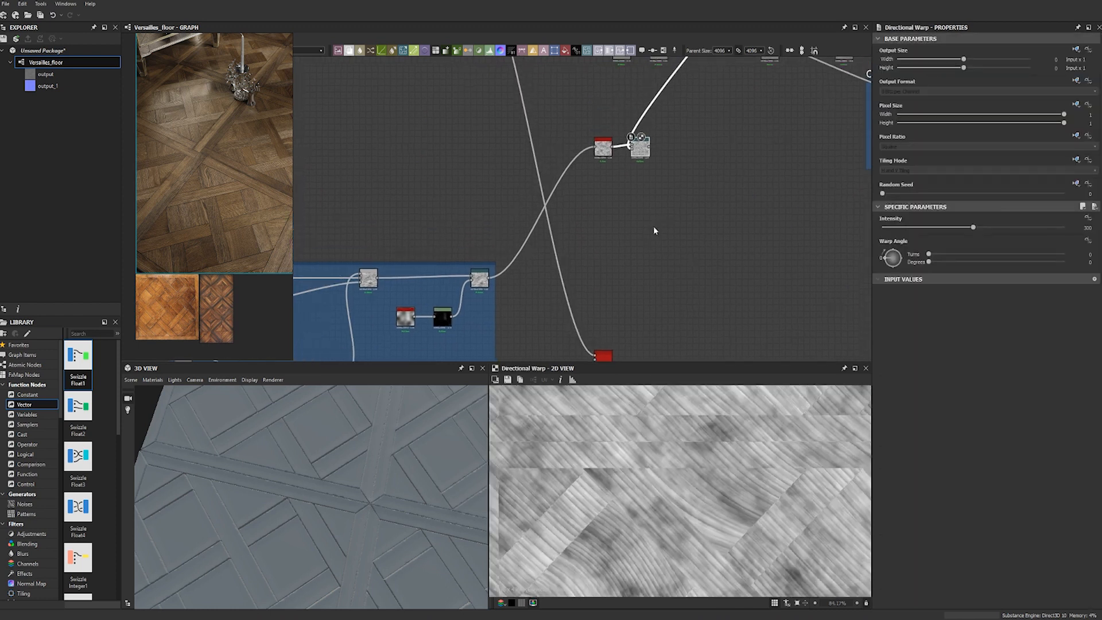
Duplicate the Safe Transform Grayscale and Directional Warp pair with its connections and place the copy below the original.
middle_drag(690, 190, 664, 212)
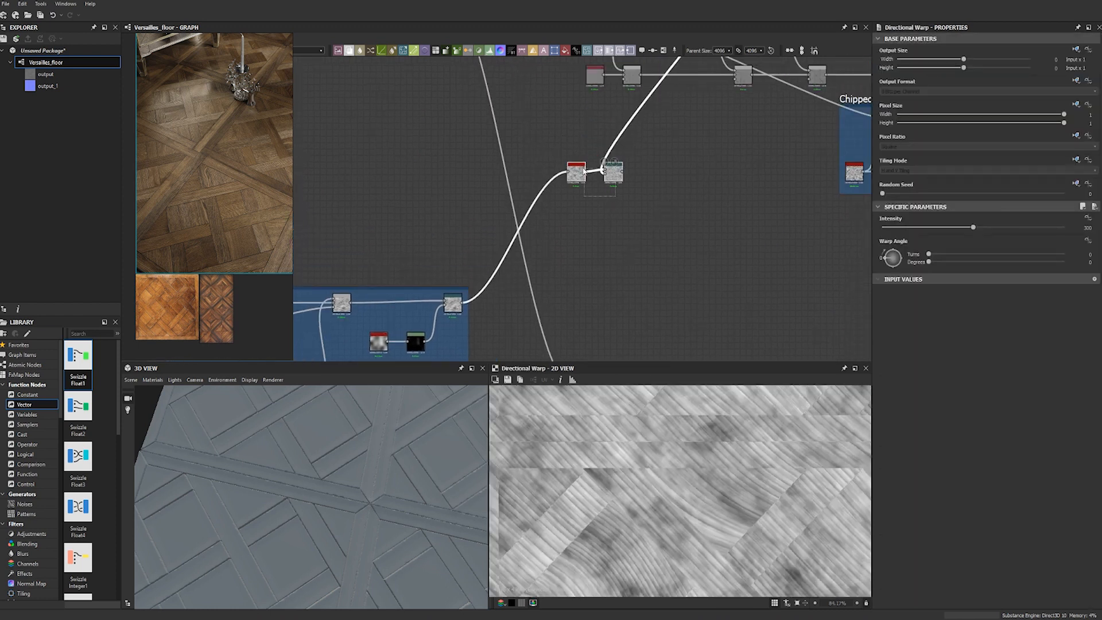
key(ctrl+d)
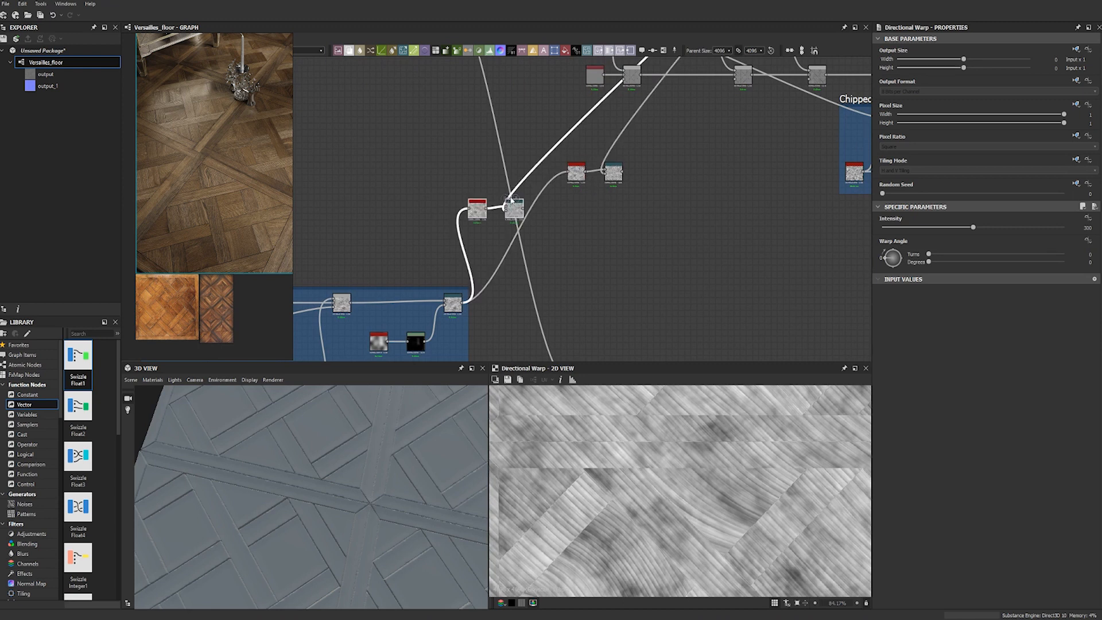
drag(510, 213, 611, 234)
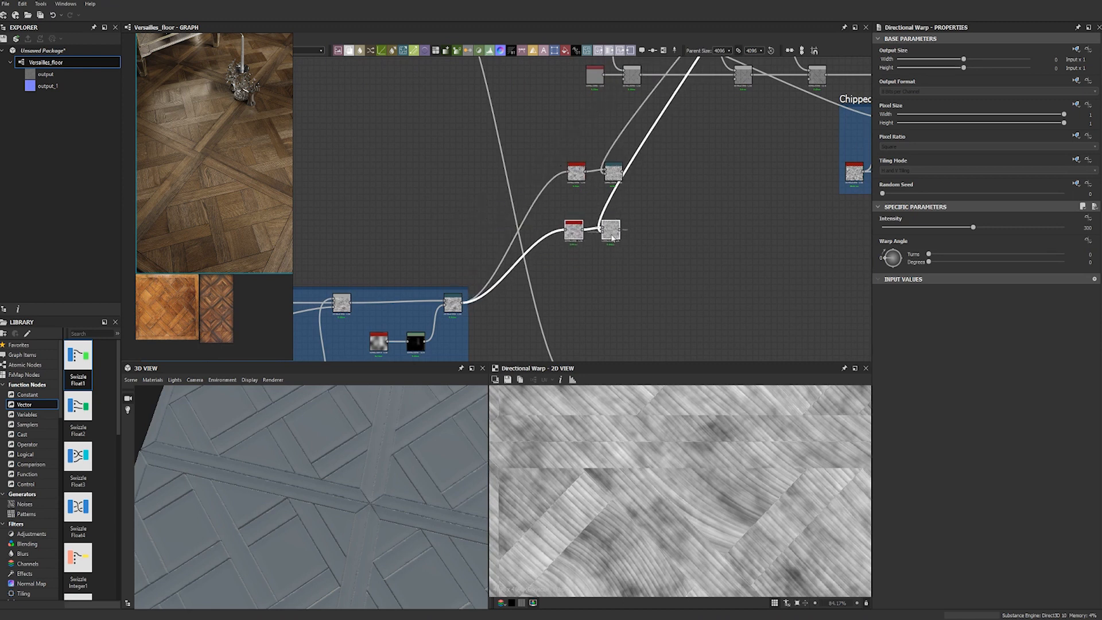
Set the duplicated Safe Transform Grayscale's rotation to 135 degrees and check the rotated grain's full tile.
click(580, 233)
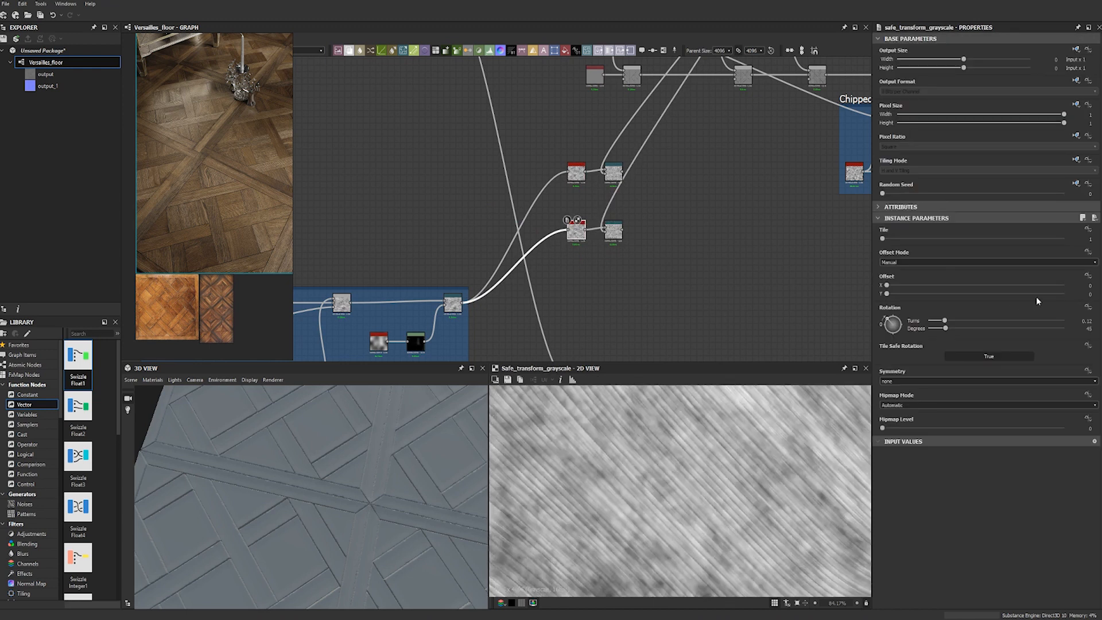
double_click(1088, 328)
text(1350)
key(Return)
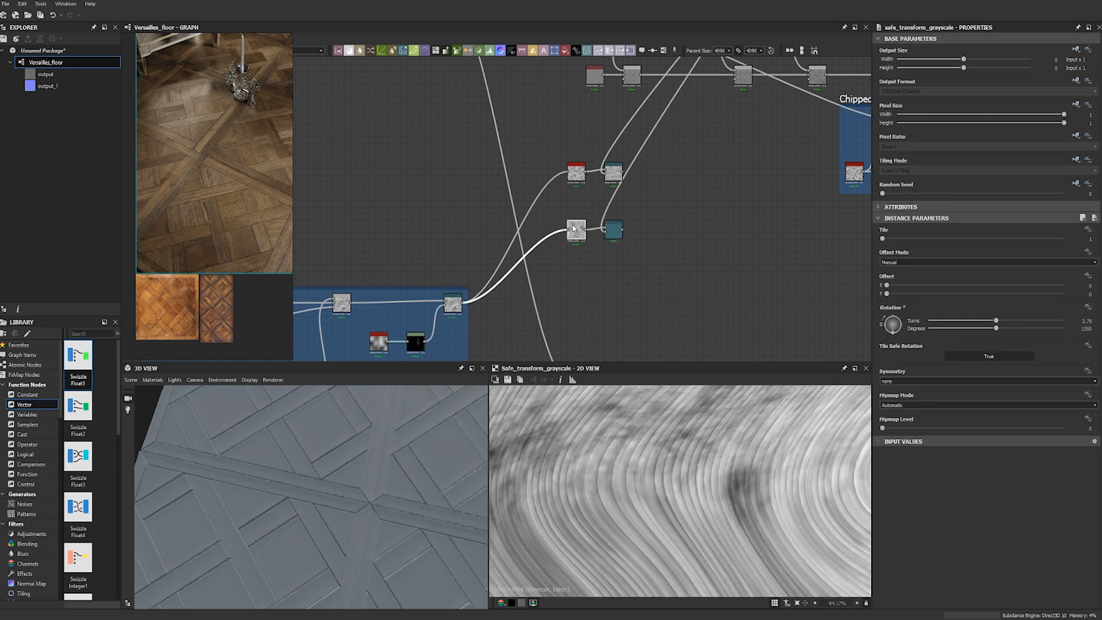
scroll(699, 488, down, 8)
key(f)
double_click(1087, 329)
text(135)
key(Return)
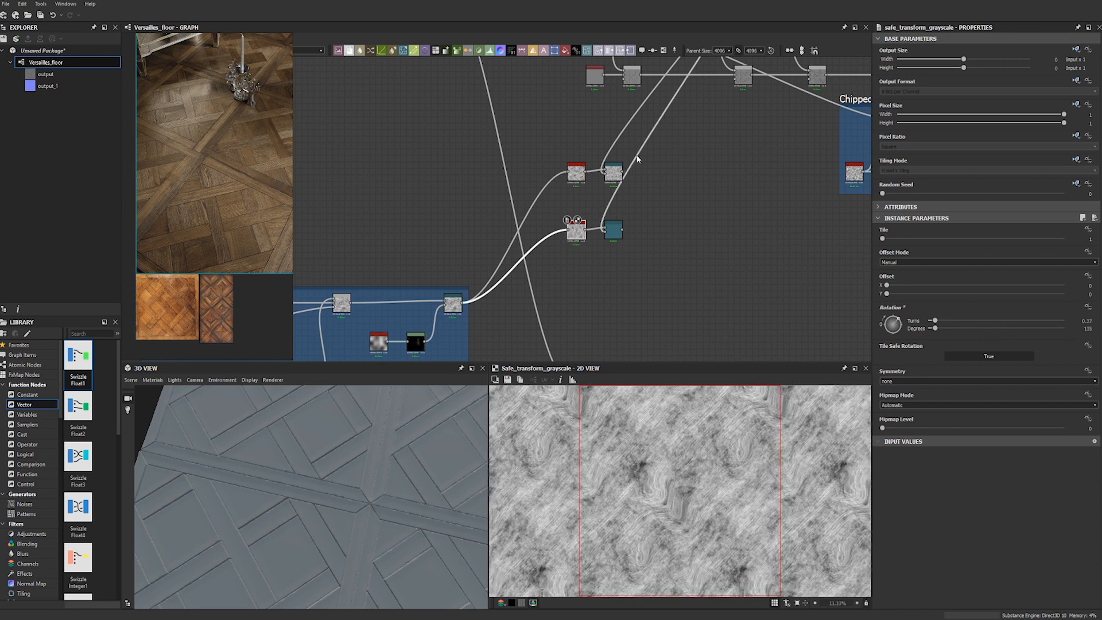
Set the duplicated Directional Warp's warp angle to 167 degrees.
click(613, 229)
drag(947, 262, 991, 262)
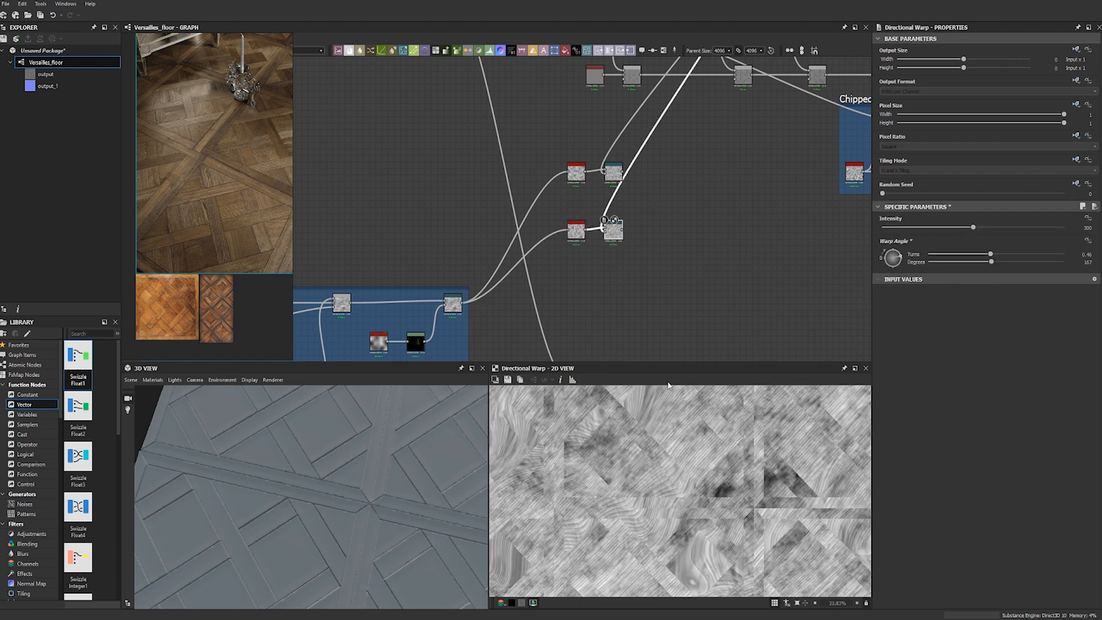
scroll(630, 256, down, 2)
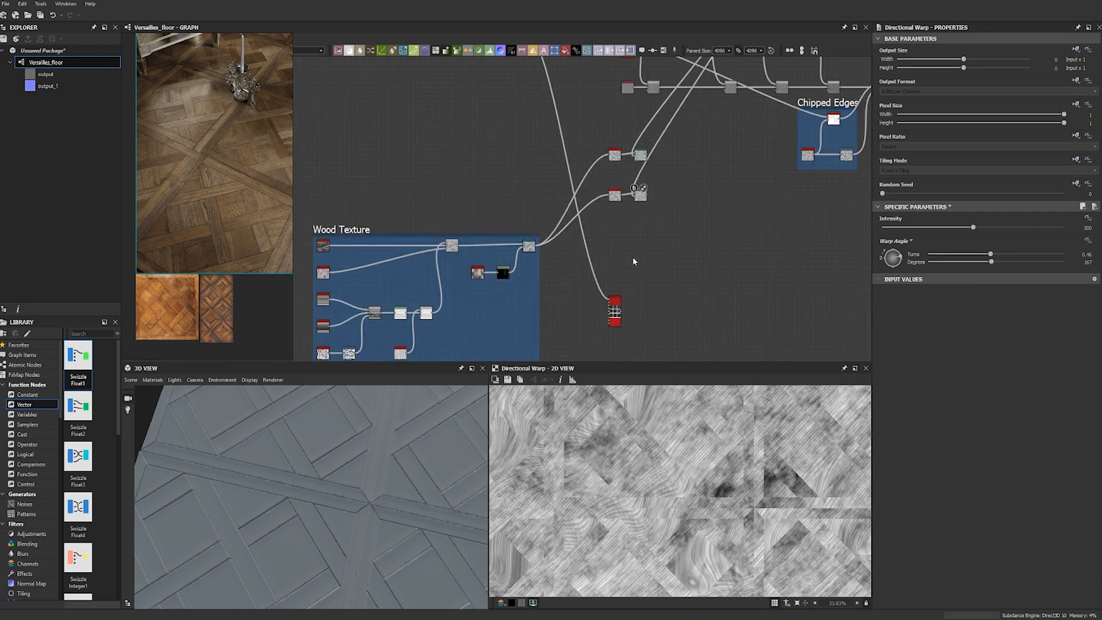
Add a Transformation 2D node below the two branches, feed it the wood texture output and rotate it 90 degrees clockwise.
key(space)
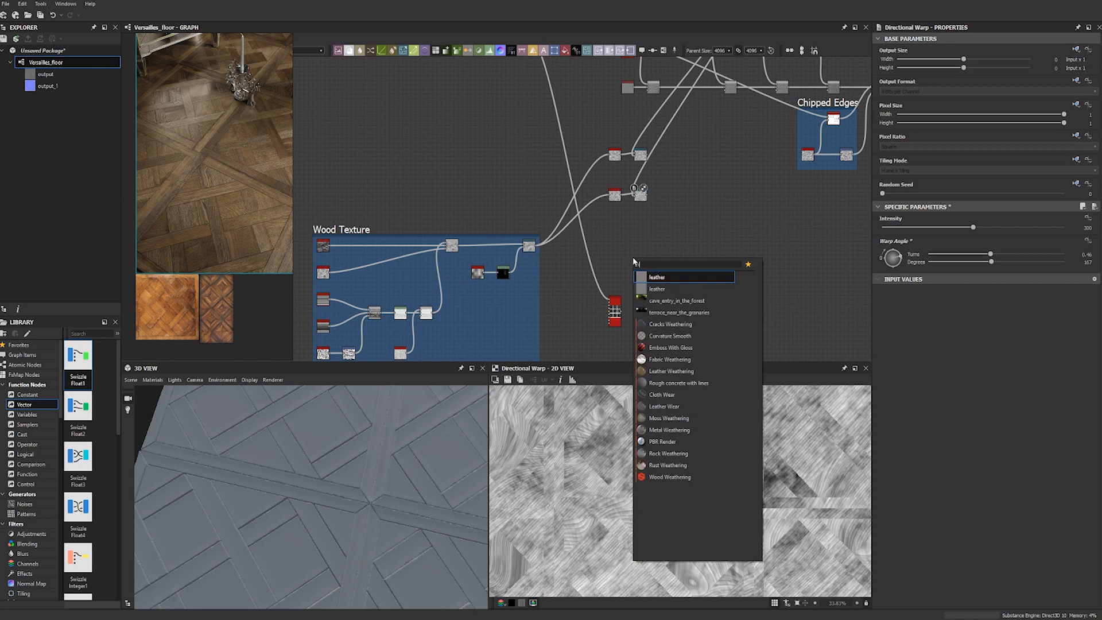
key(Escape)
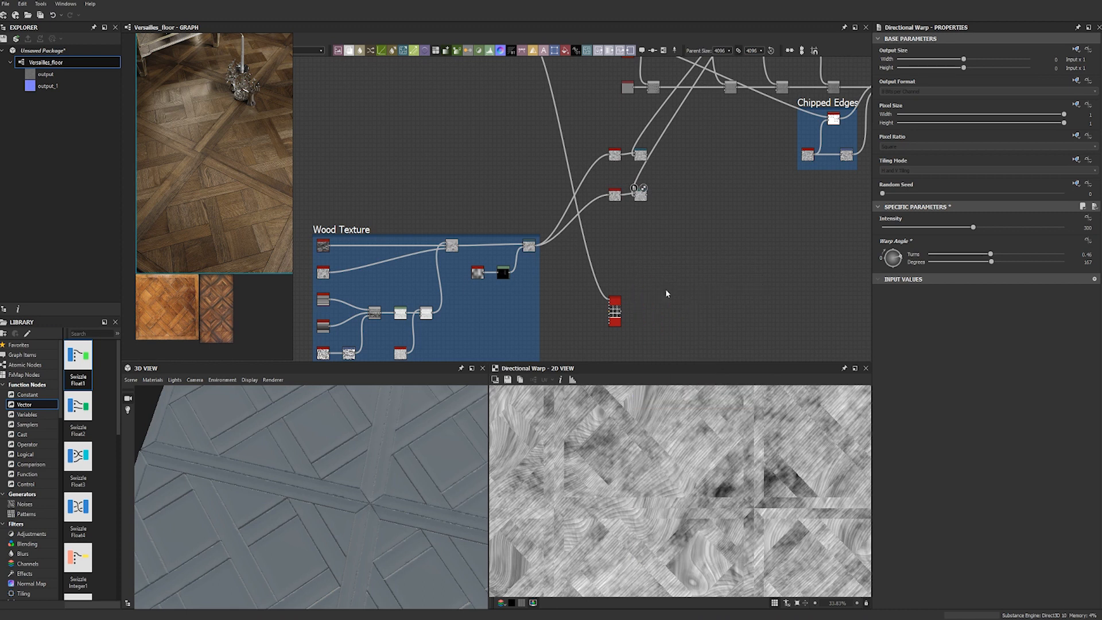
drag(631, 256, 614, 236)
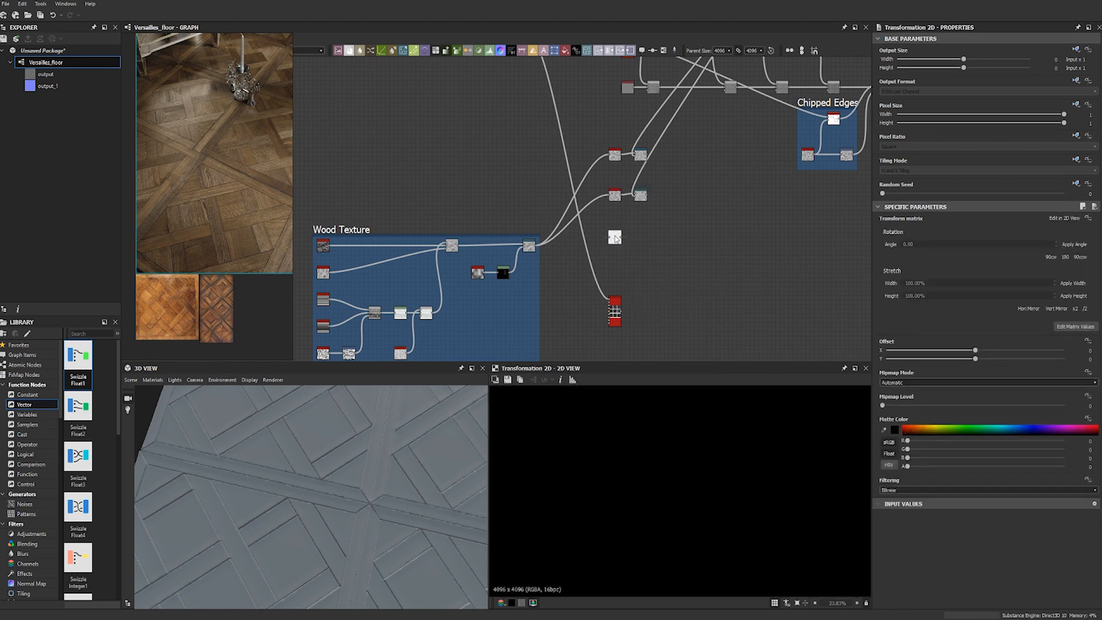
drag(535, 246, 619, 239)
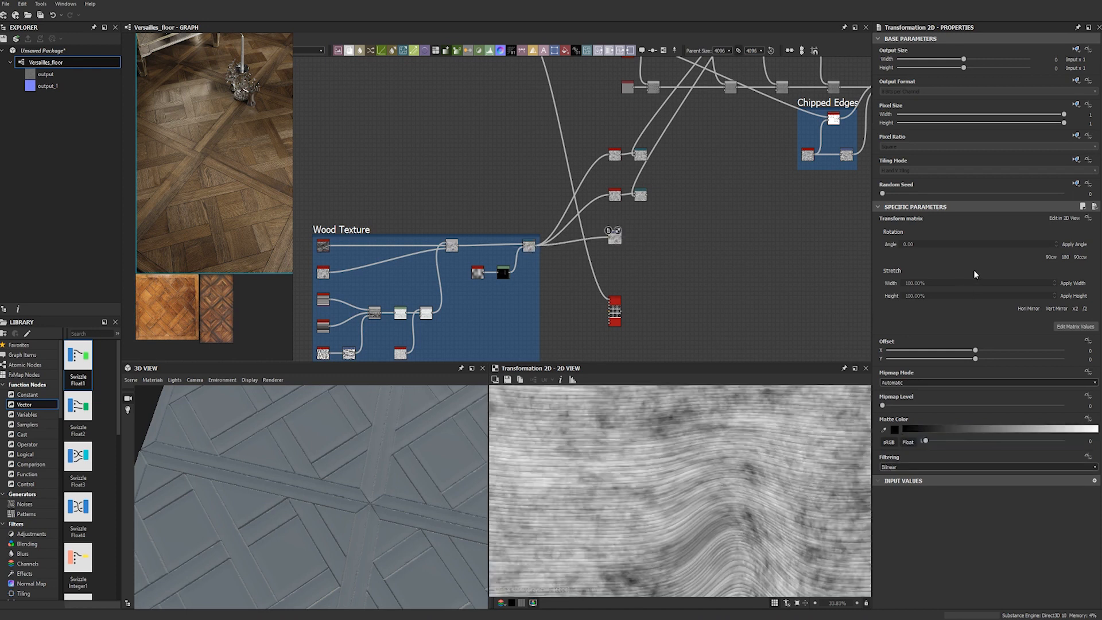
click(1051, 257)
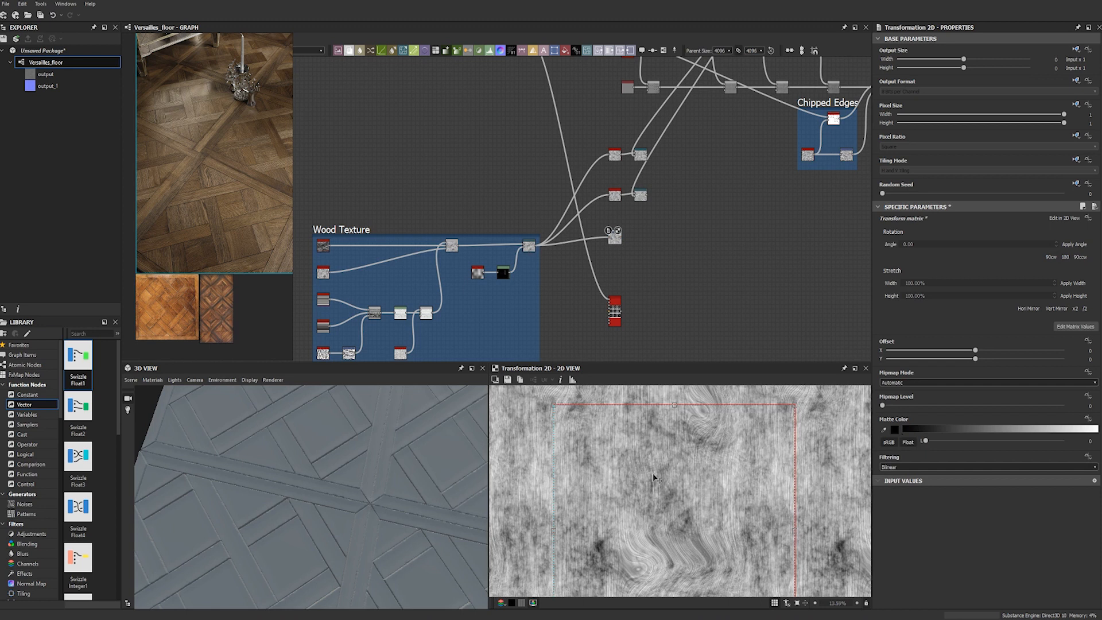
Duplicate the lower Directional Warp beside the Transformation 2D node and connect the 90-degree rotated grain to its main input.
scroll(572, 225, up, 5)
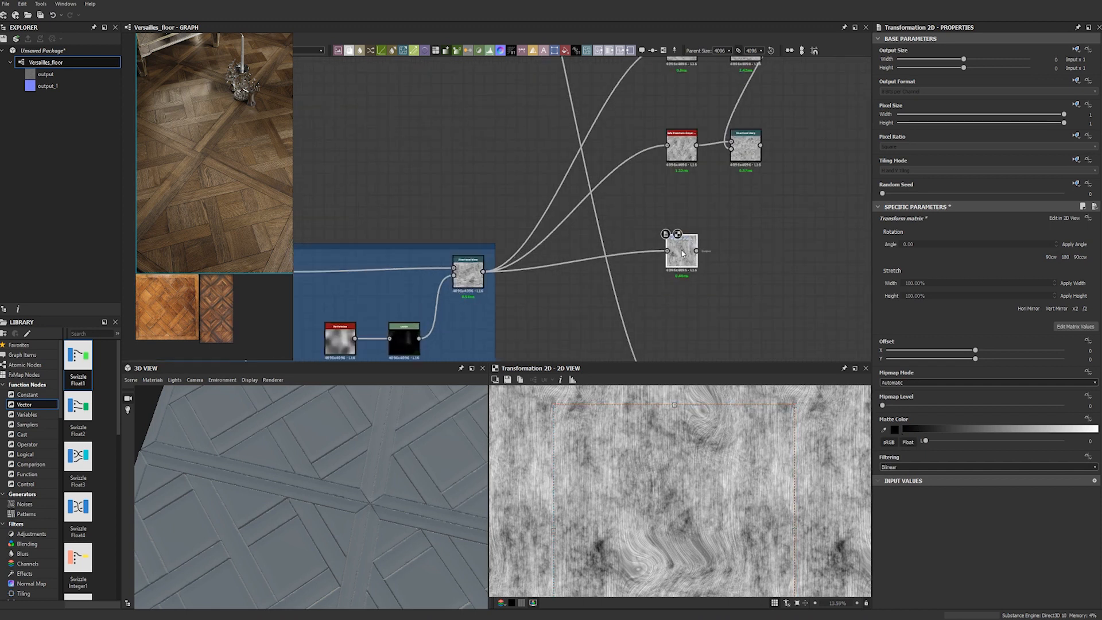
scroll(683, 253, up, 3)
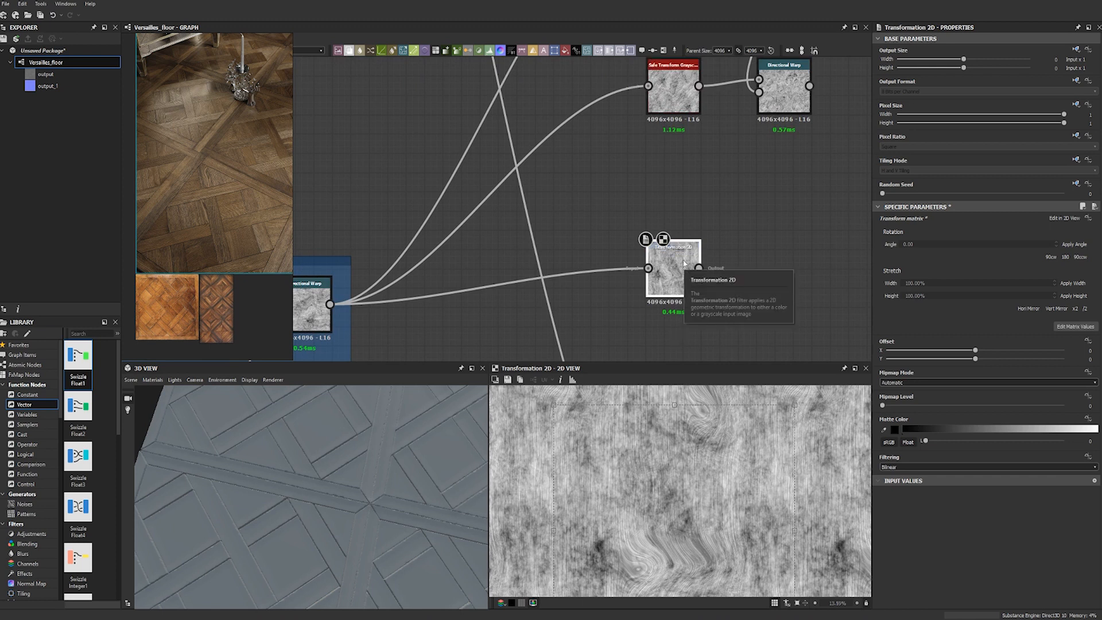
click(784, 94)
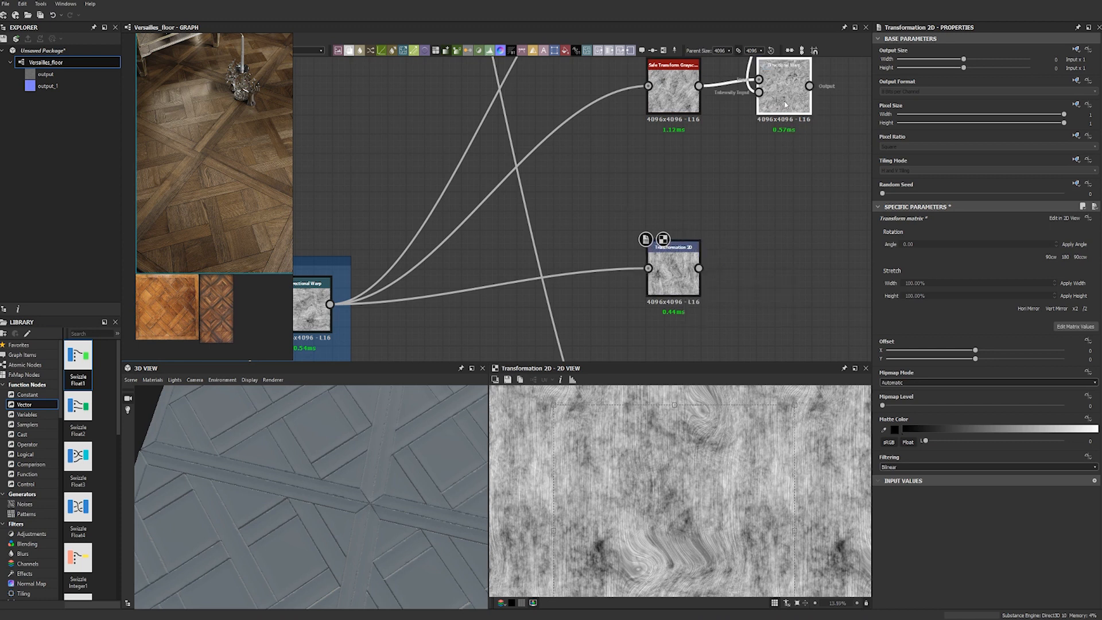
key(ctrl+d)
drag(510, 214, 798, 266)
drag(680, 272, 764, 254)
scroll(722, 277, down, 4)
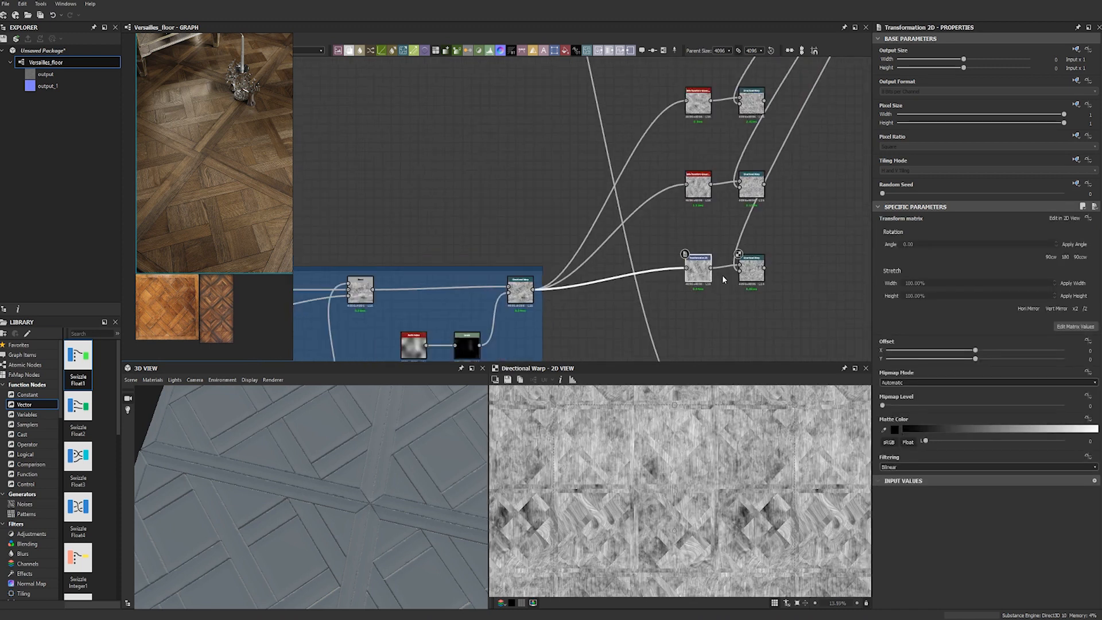
Set the third Directional Warp's warp angle to 144 degrees while checking the vertical grain's offsets.
click(752, 271)
scroll(688, 473, up, 4)
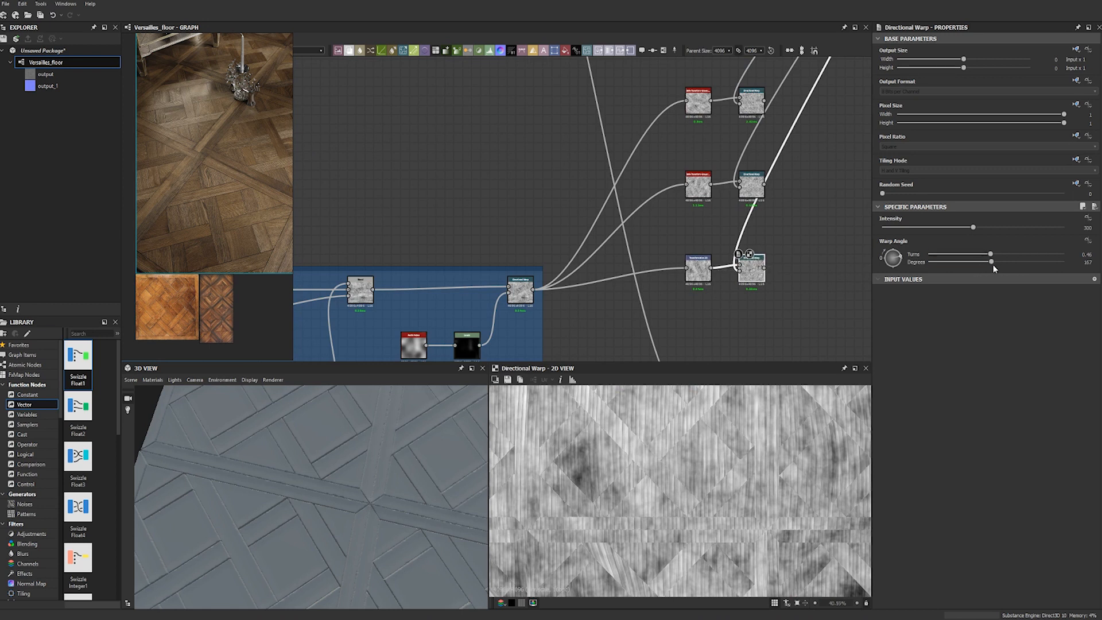
drag(963, 261, 983, 263)
scroll(737, 414, down, 3)
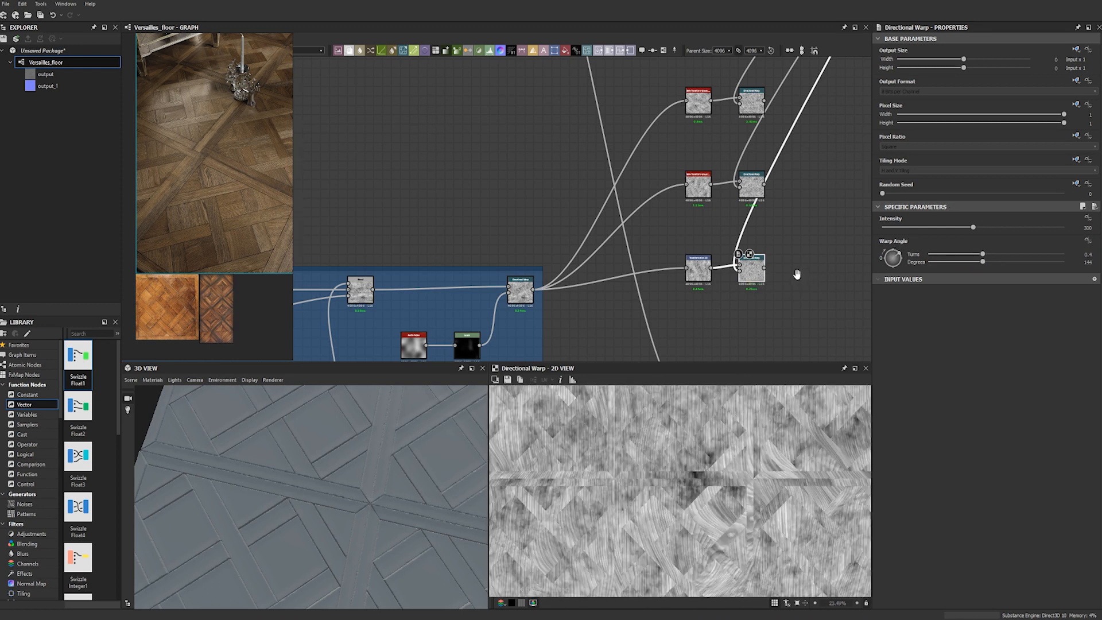
Examine the warped vertical grain up close across the planks and review the three grain branches in the graph.
middle_drag(796, 275, 790, 157)
scroll(749, 436, up, 5)
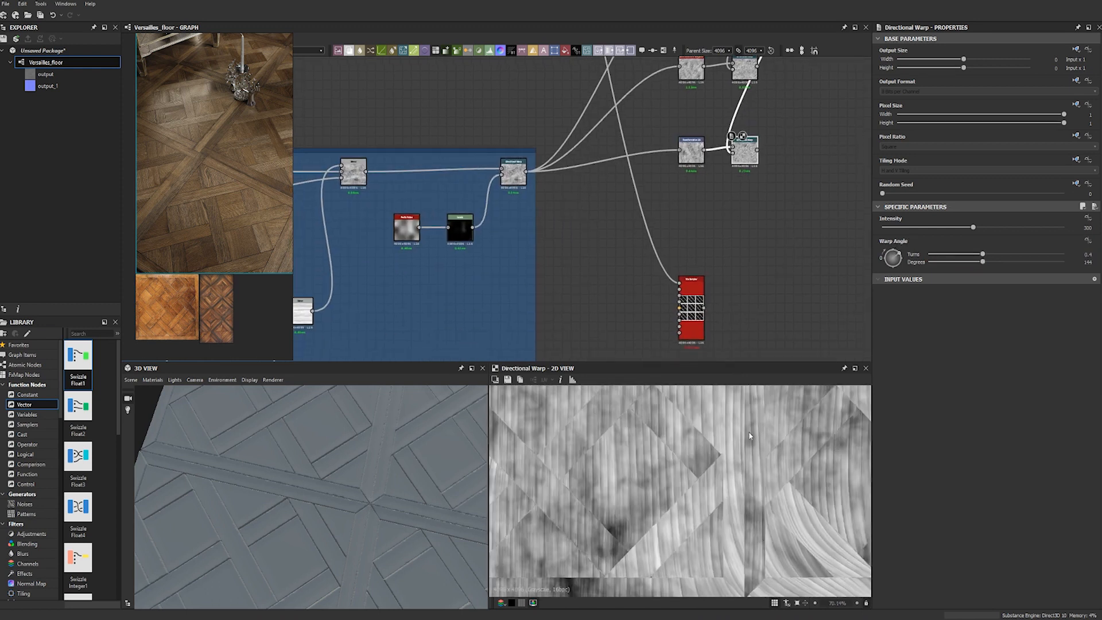
middle_drag(746, 438, 729, 534)
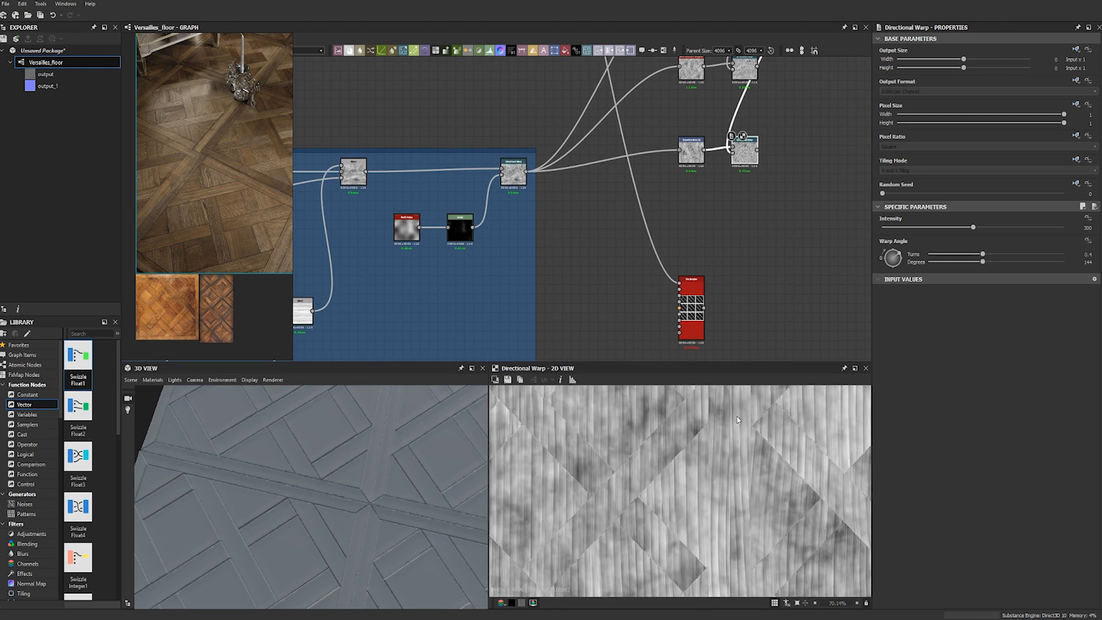
middle_drag(738, 420, 730, 492)
middle_drag(724, 399, 707, 459)
middle_drag(699, 396, 696, 430)
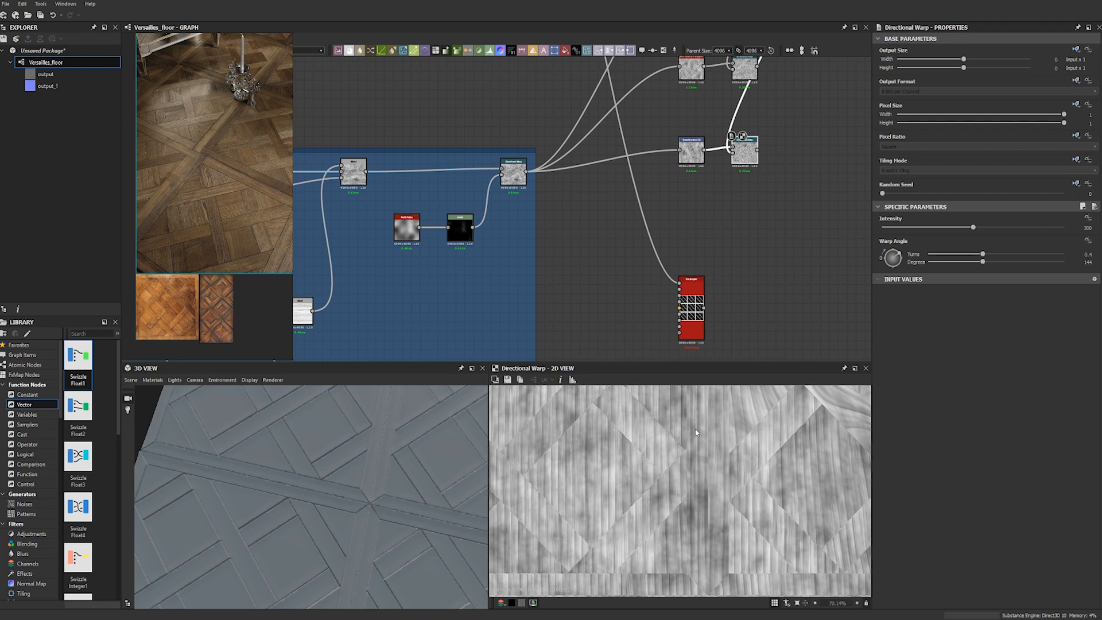
middle_drag(759, 232, 731, 187)
middle_drag(751, 86, 708, 222)
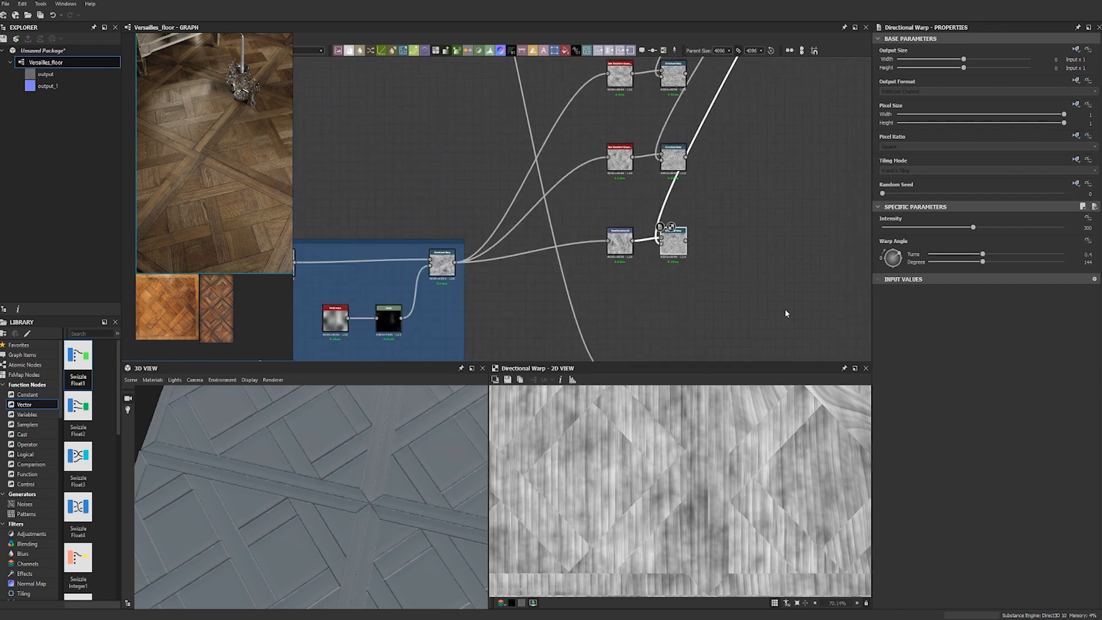
Add a Histogram Select node below the three grain branches and feed it the Tile Sampler's plank pattern output.
middle_drag(784, 224, 756, 73)
click(597, 241)
double_click(600, 242)
scroll(603, 475, down, 3)
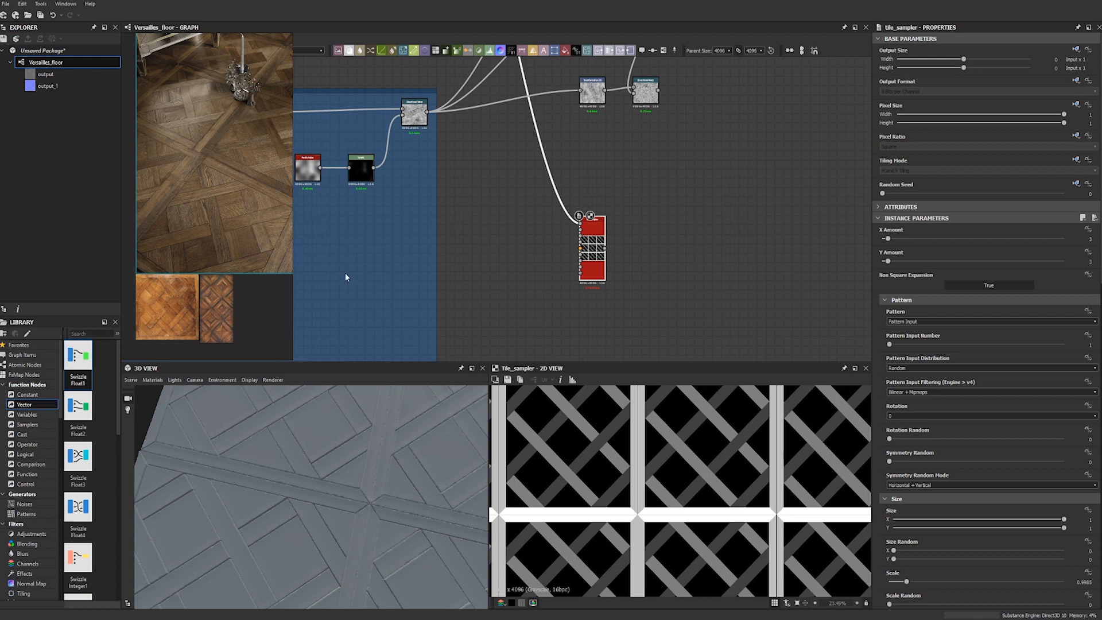
scroll(328, 236, down, 1)
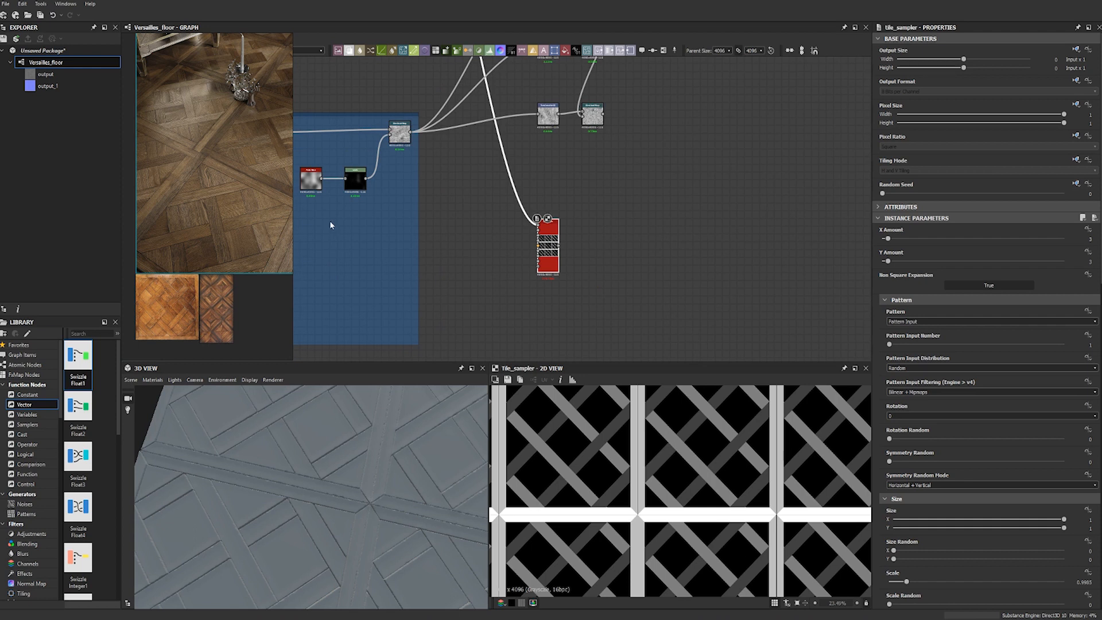
middle_drag(657, 216, 645, 230)
click(633, 210)
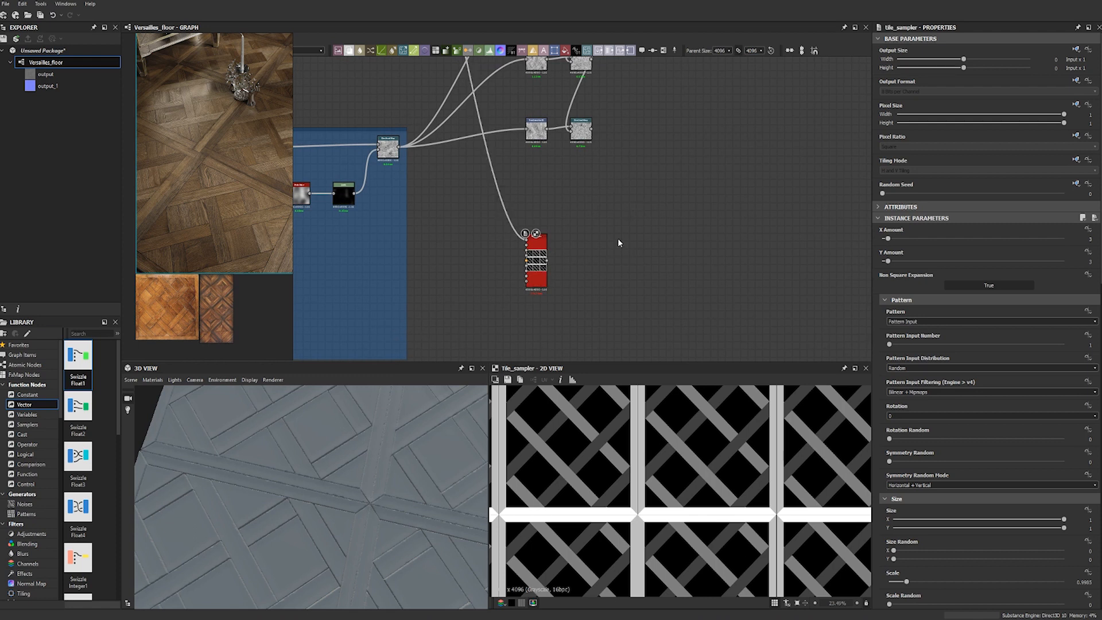
key(space)
text(histo)
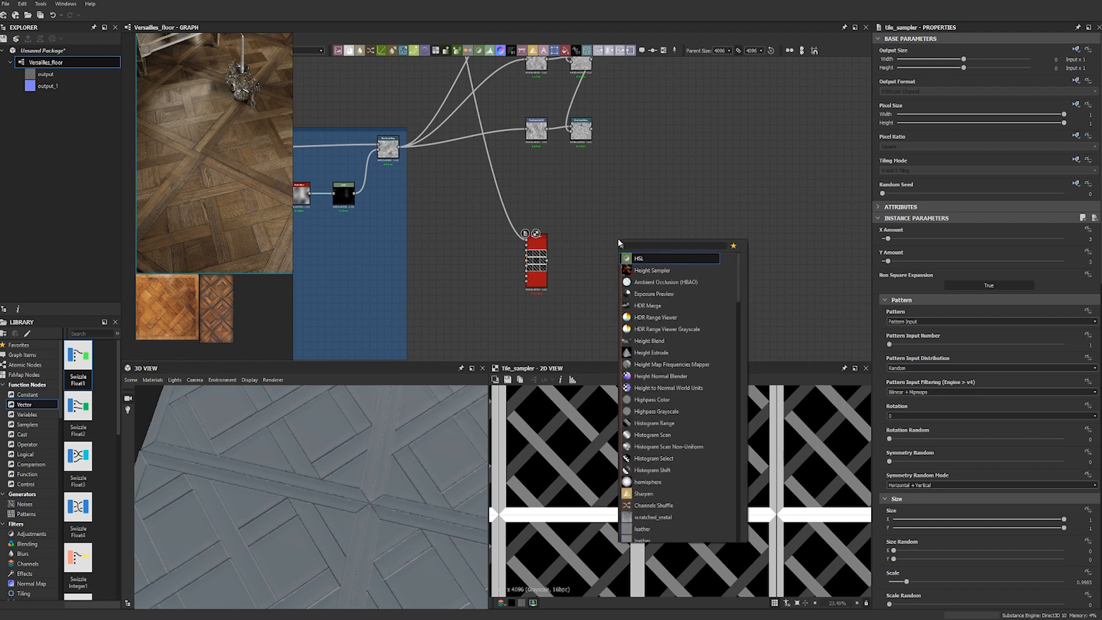
click(660, 293)
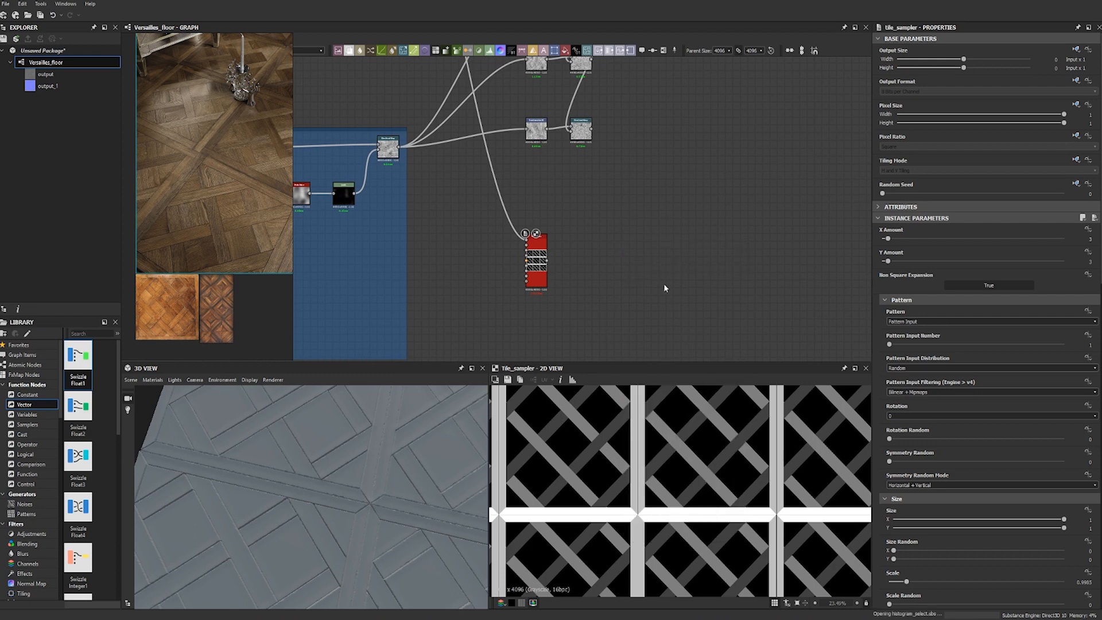
mouse_move(540, 195)
mouse_down()
mouse_move(561, 204)
mouse_move(532, 193)
mouse_up()
drag(541, 259, 528, 194)
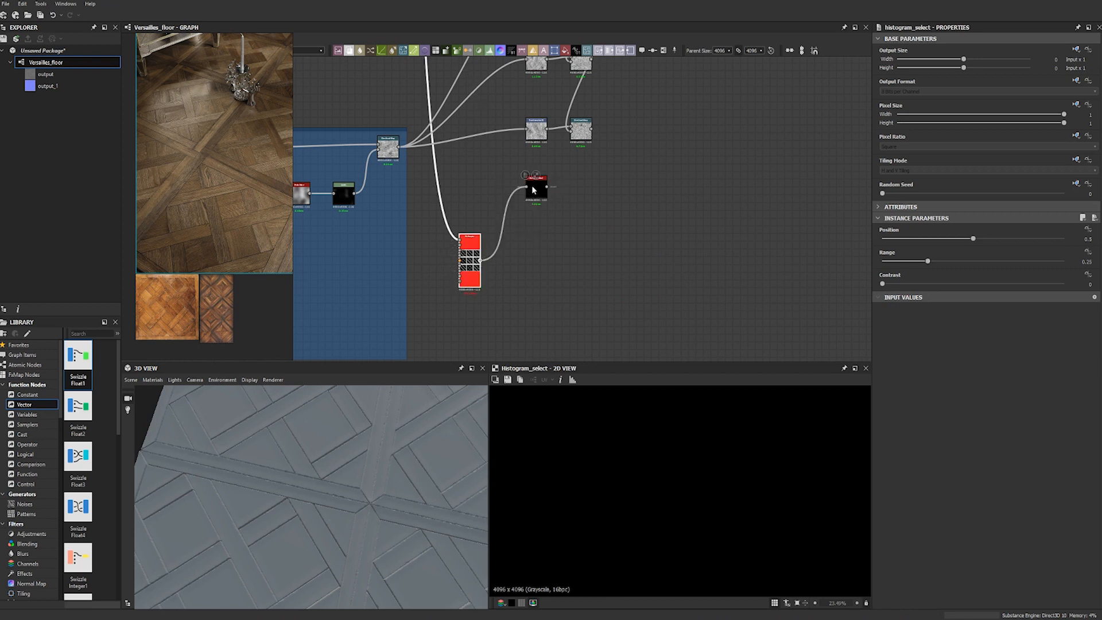
Set the Histogram Select's position to 0 and range to 0.01, checking the isolated diamonds and triangles up close.
drag(928, 237, 884, 262)
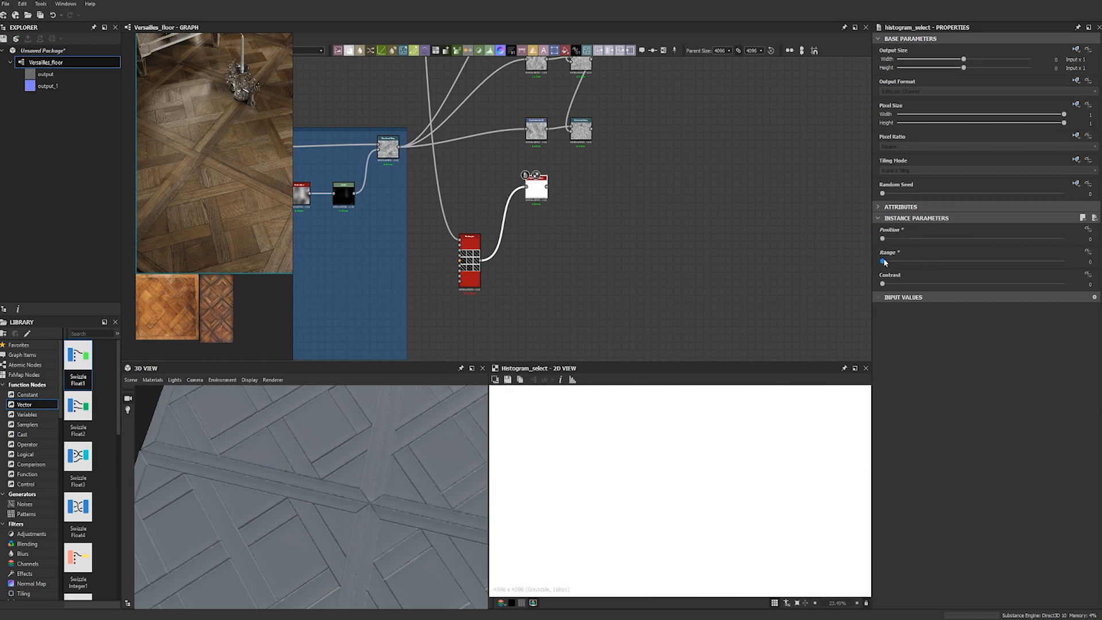
scroll(622, 481, up, 4)
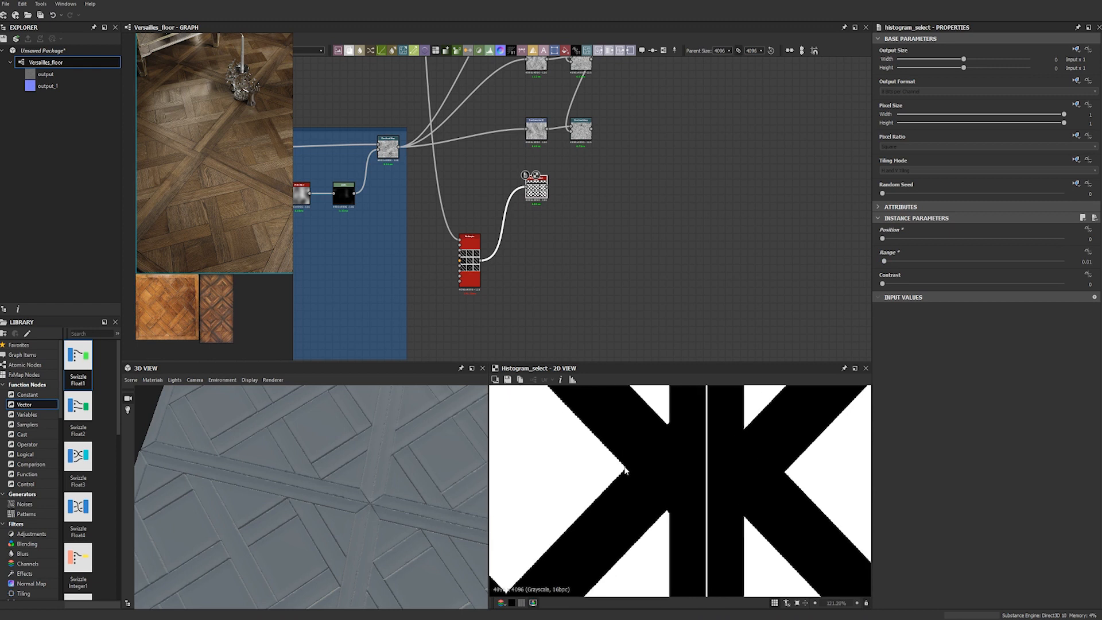
scroll(643, 499, down, 4)
scroll(665, 524, up, 4)
middle_drag(666, 525, 644, 466)
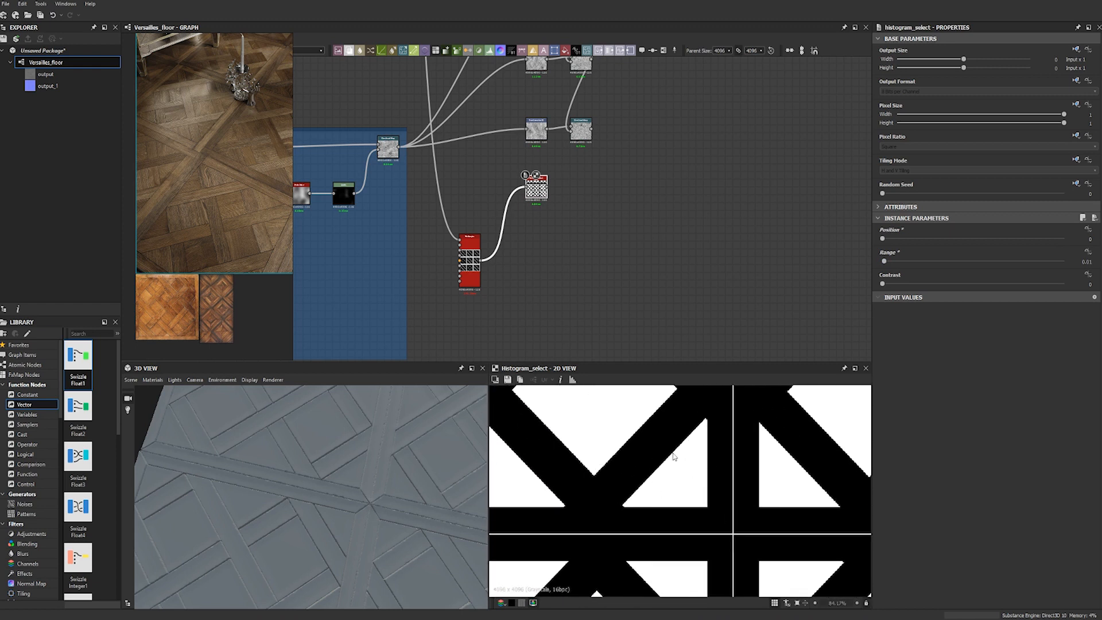
middle_drag(600, 439, 623, 467)
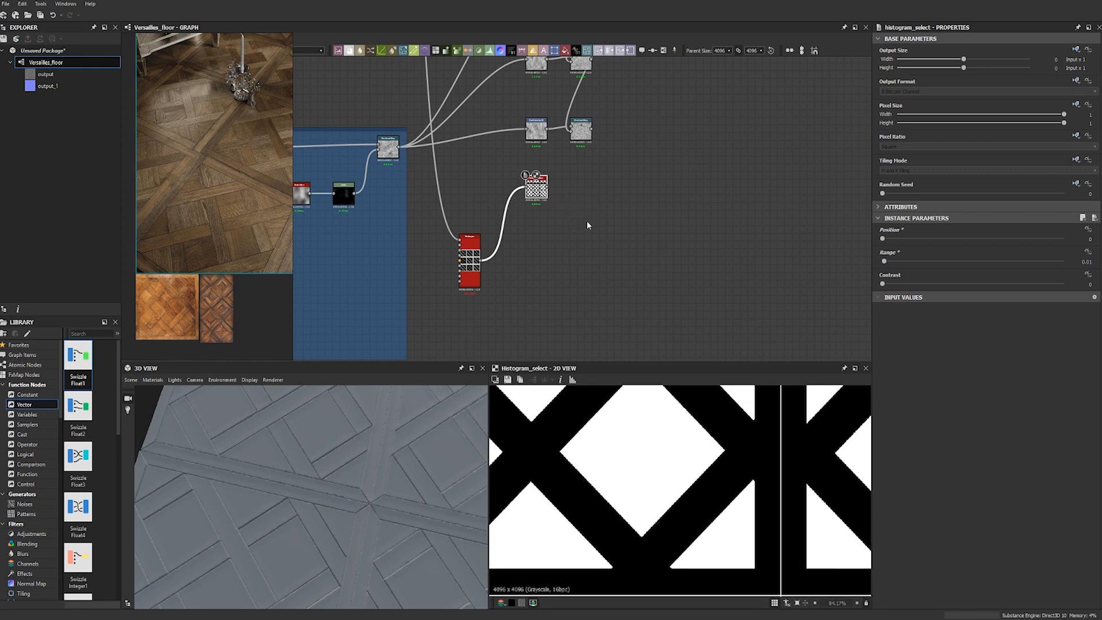
Preview the Flood Fill to Grayscale and Distance outputs in the Flood Fill frame to examine the per-plank gray values.
scroll(622, 230, down, 3)
key(space)
click(642, 230)
middle_drag(657, 155, 643, 292)
middle_drag(647, 105, 638, 194)
scroll(632, 227, up, 4)
scroll(632, 226, up, 1)
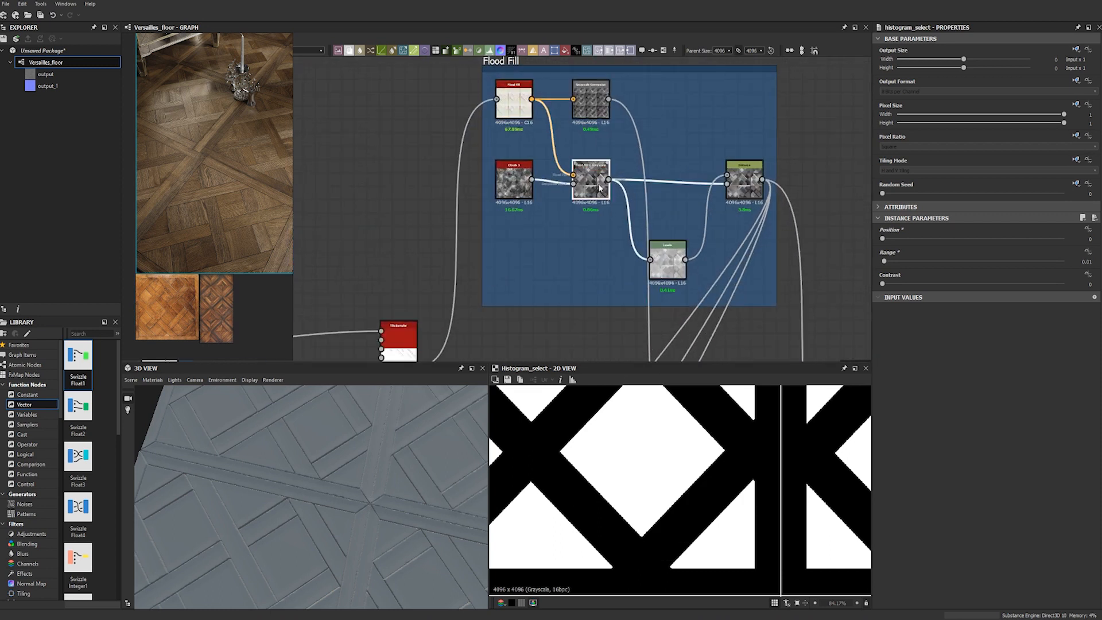
double_click(591, 183)
double_click(735, 172)
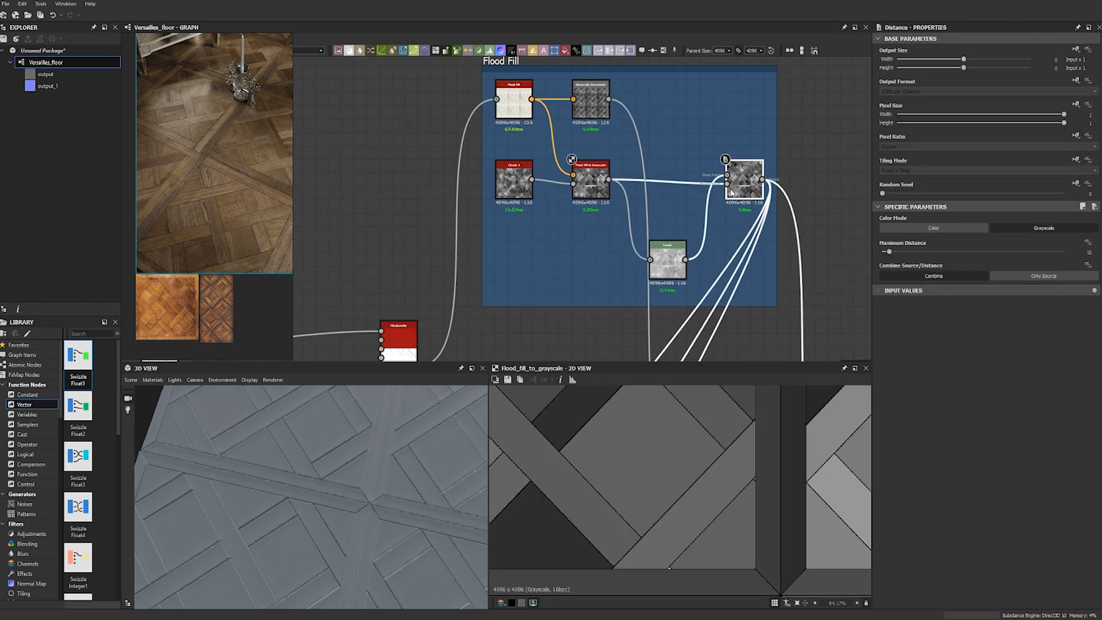
scroll(680, 494, down, 5)
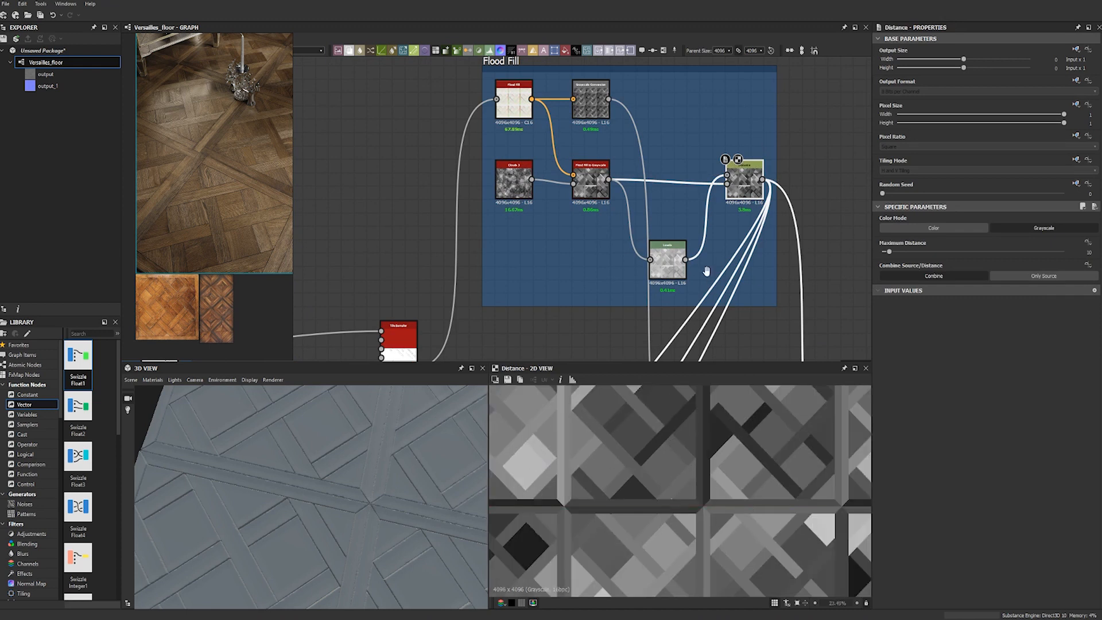
Preview the two Safe Transform grain copies to compare their diagonal grain directions.
middle_drag(706, 271, 681, 207)
scroll(680, 207, down, 3)
middle_drag(659, 333, 659, 208)
middle_drag(586, 339, 625, 194)
double_click(559, 148)
double_click(554, 205)
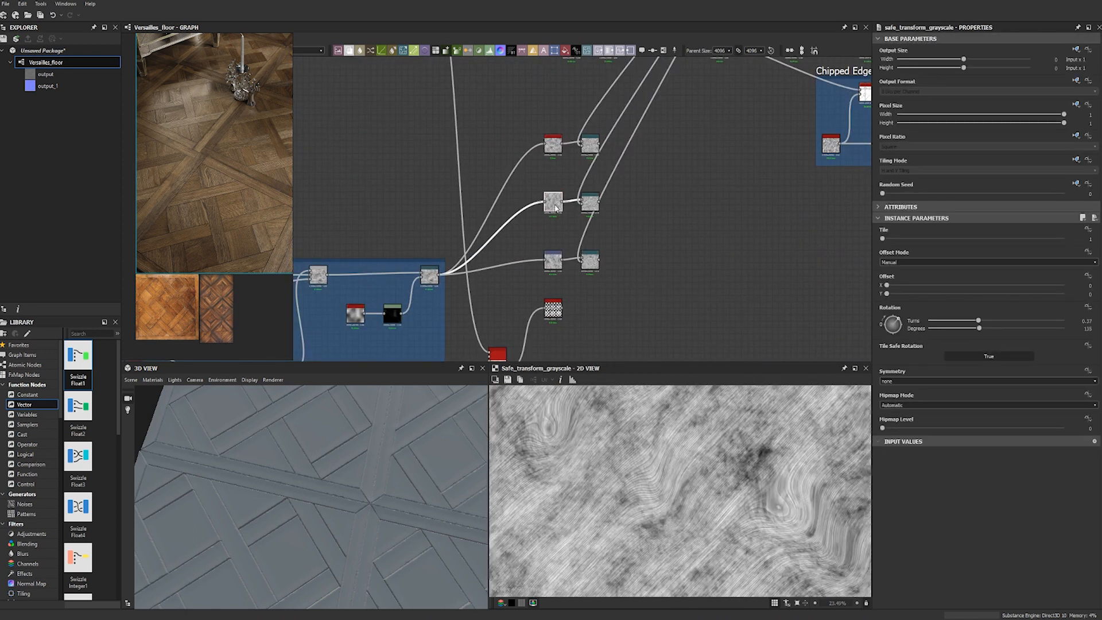
Add a Blend node beside the Histogram Select and connect the Histogram Select and the Flood Fill frame's Distance output to it.
middle_drag(588, 284, 618, 141)
click(590, 170)
key(space)
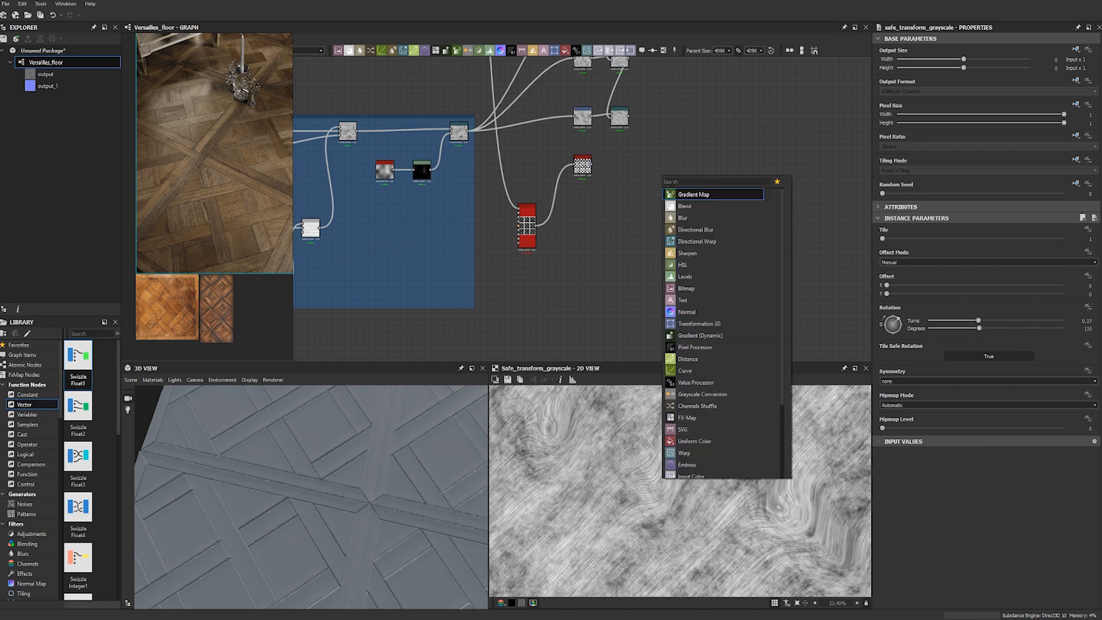
text(blend)
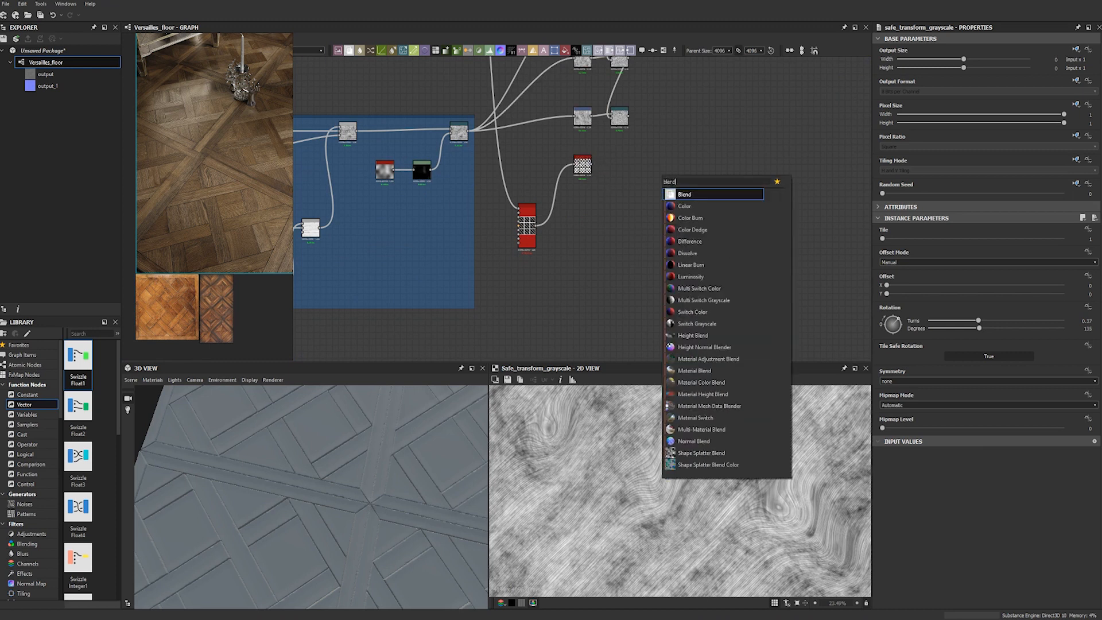
click(688, 195)
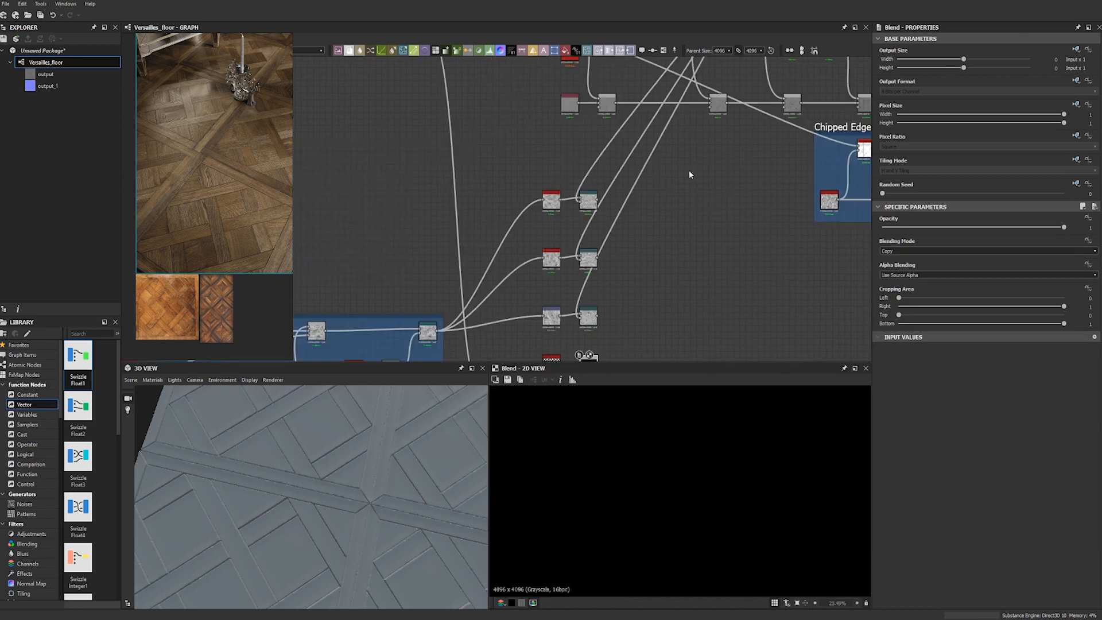
middle_drag(690, 175, 659, 286)
middle_drag(725, 97, 722, 127)
click(714, 92)
middle_drag(655, 276, 693, 68)
scroll(647, 143, up, 1)
click(572, 326)
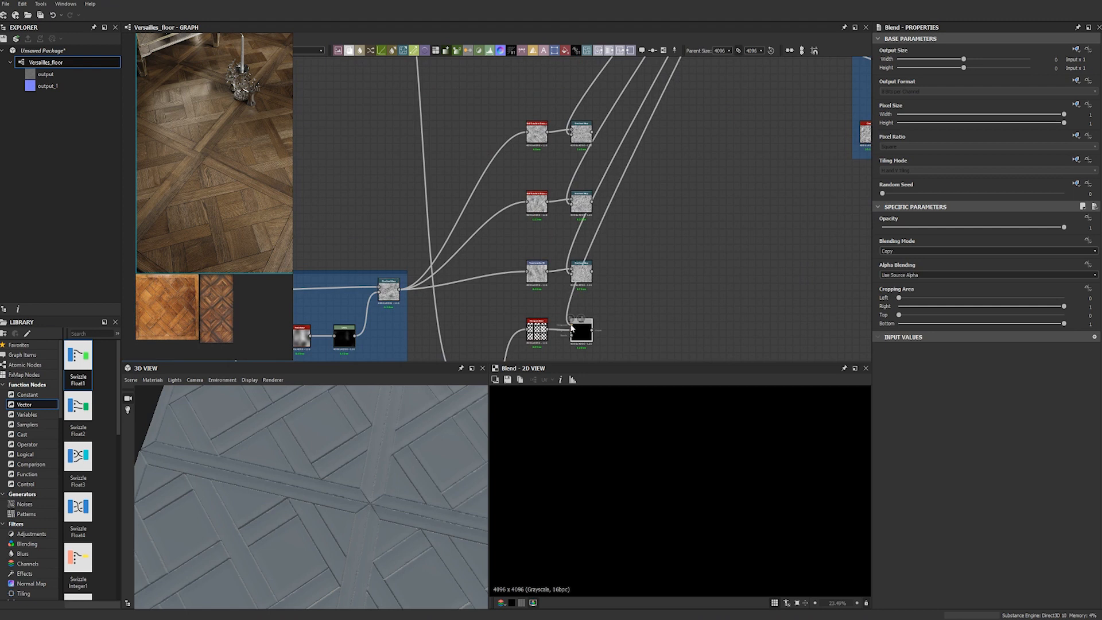
Set the new Blend node's blending mode to Multiply and check the masked gray panels.
click(907, 252)
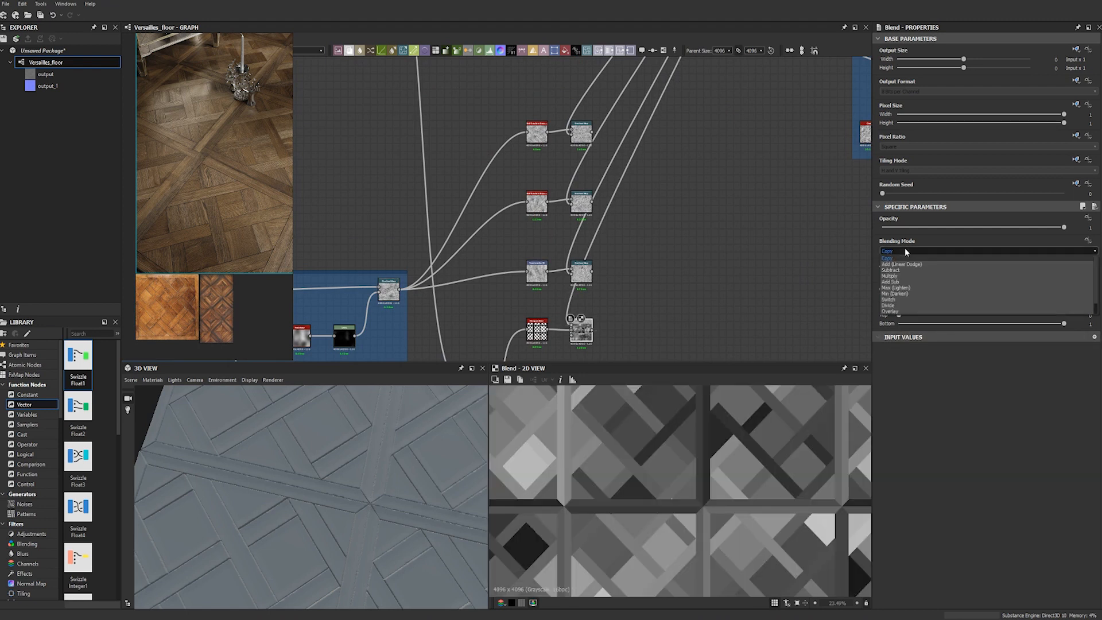
click(899, 279)
scroll(648, 509, down, 1)
middle_drag(680, 448, 663, 464)
key(space)
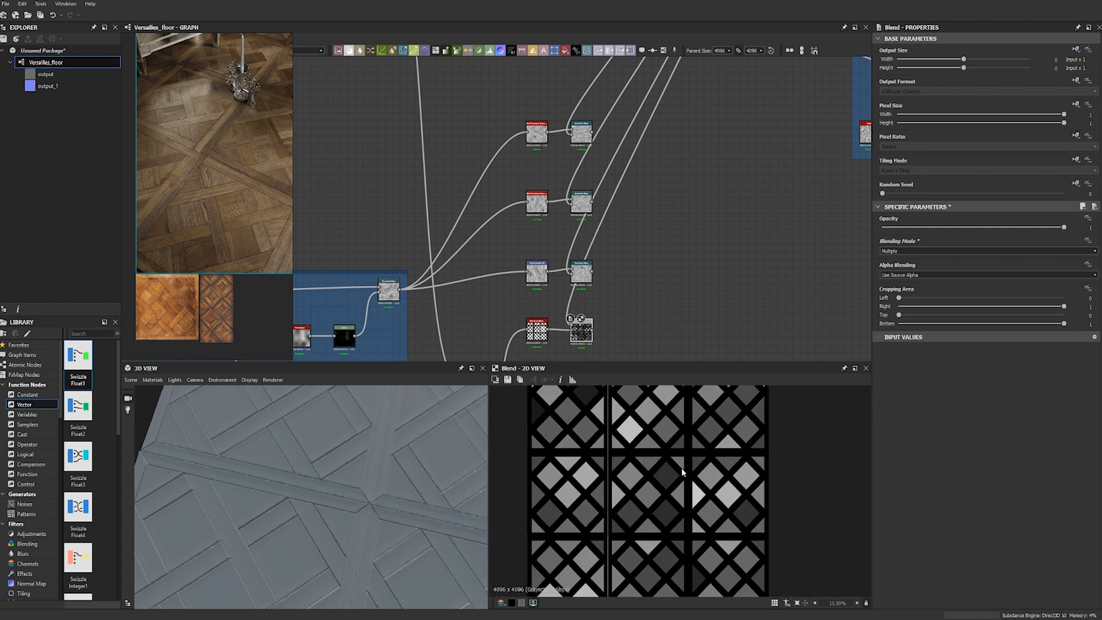
Add a Histogram Scan node beside the Multiply Blend and connect the Blend's output to it.
scroll(593, 256, up, 3)
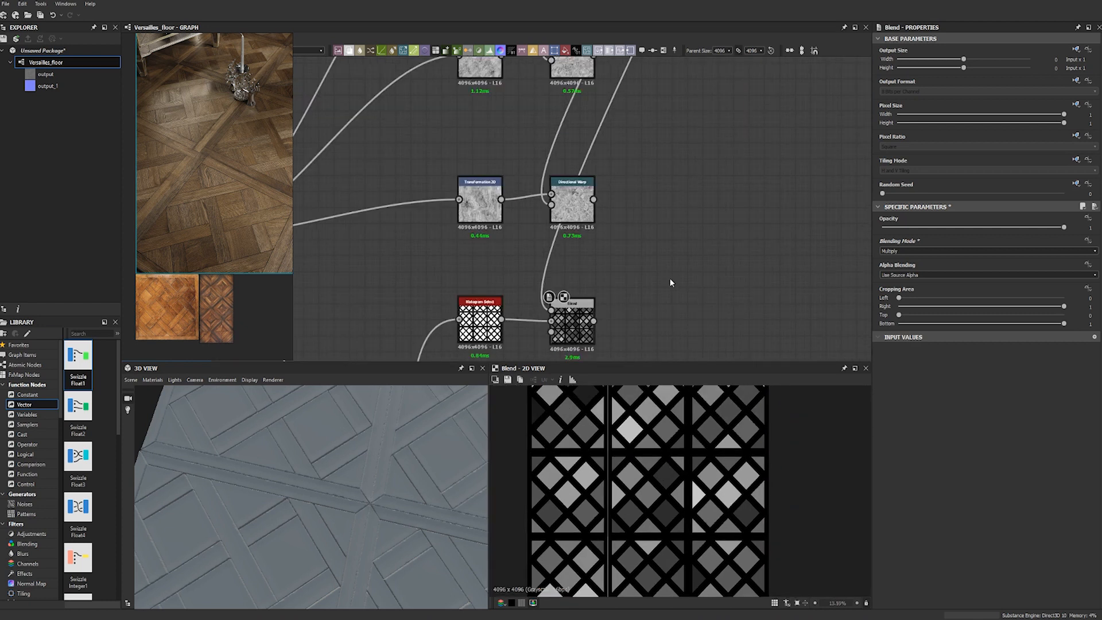
key(space)
text(histo)
click(695, 309)
drag(665, 314, 664, 321)
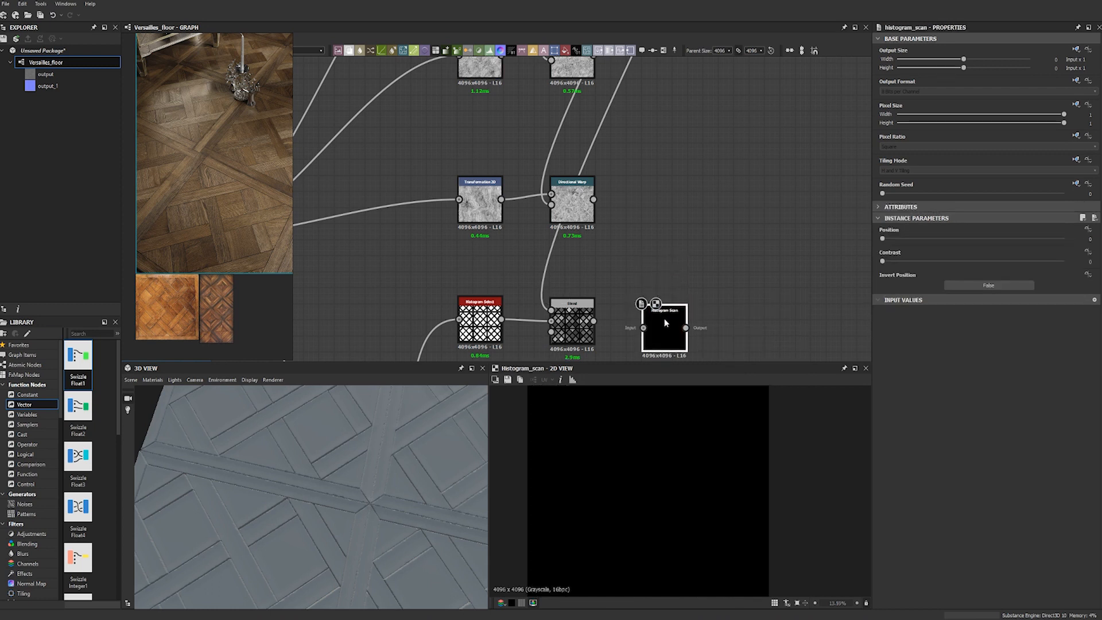
drag(594, 322, 647, 320)
Set the Histogram Scan's contrast to 1 and position to 0.5 to pick out a random subset of panels.
drag(912, 262, 1069, 262)
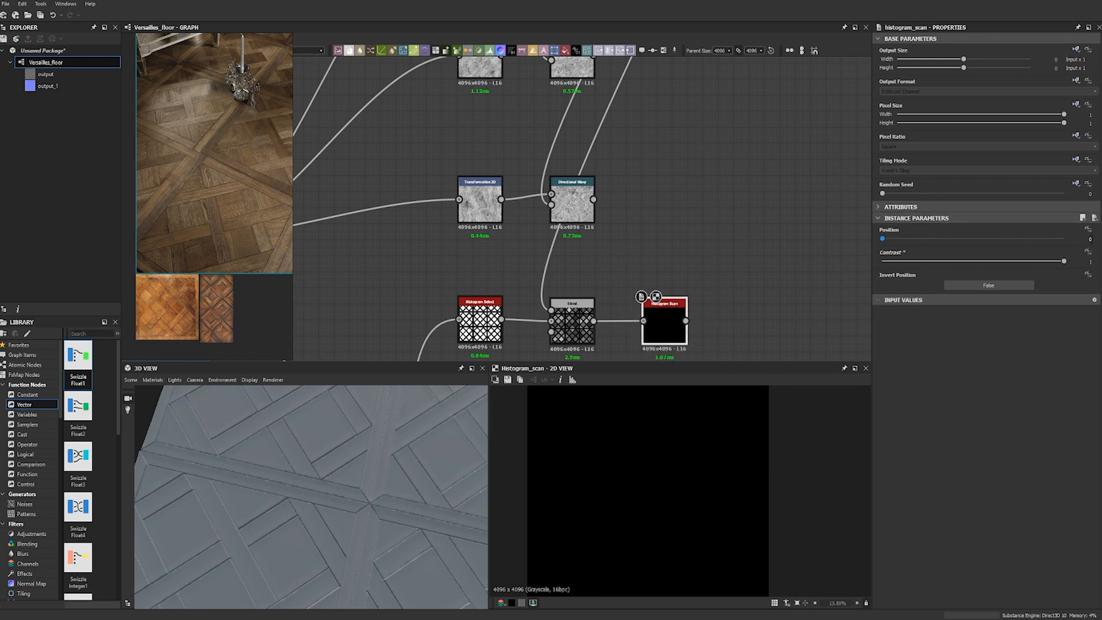
text(0.5)
key(Return)
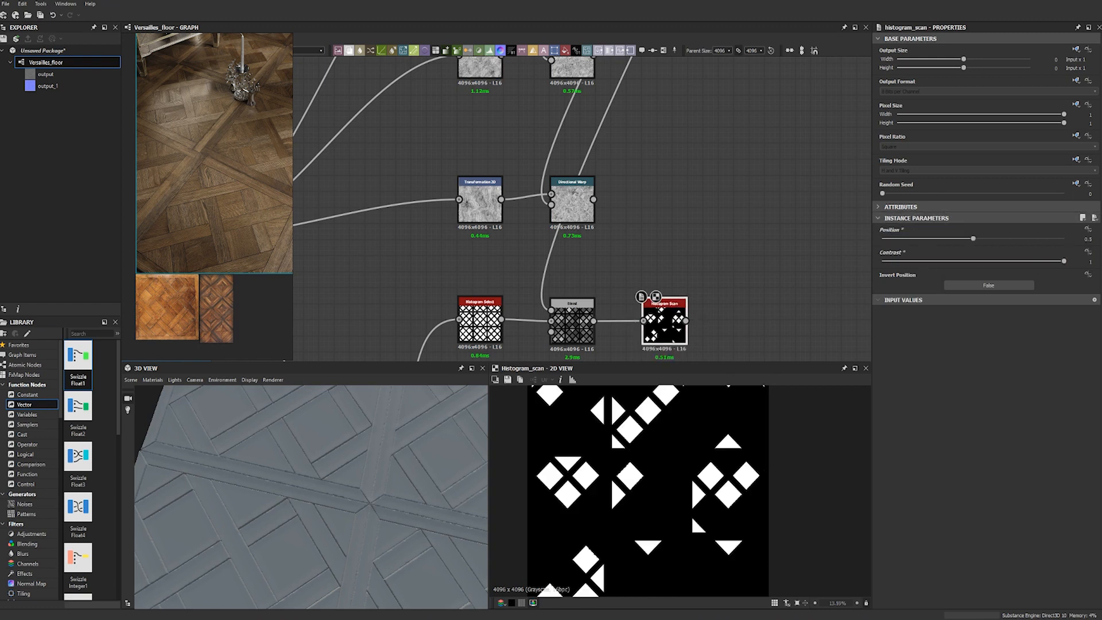
scroll(691, 515, down, 3)
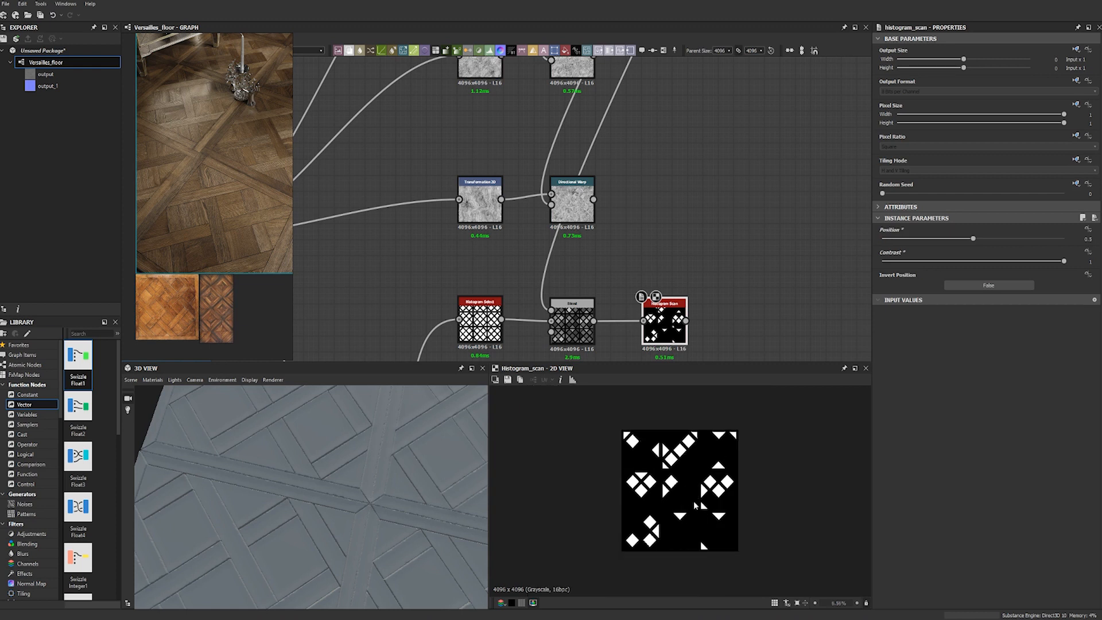
scroll(728, 317, down, 5)
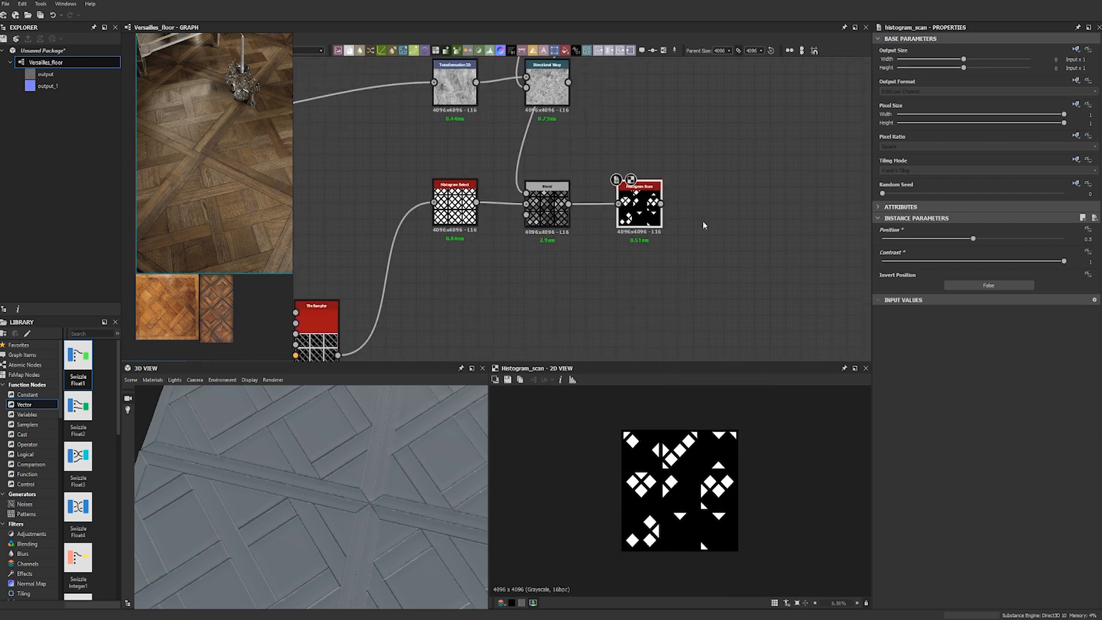
Duplicate the two Safe Transform and Directional Warp branches below the mask nodes, keeping their grain and offset inputs connected.
middle_drag(758, 188, 712, 210)
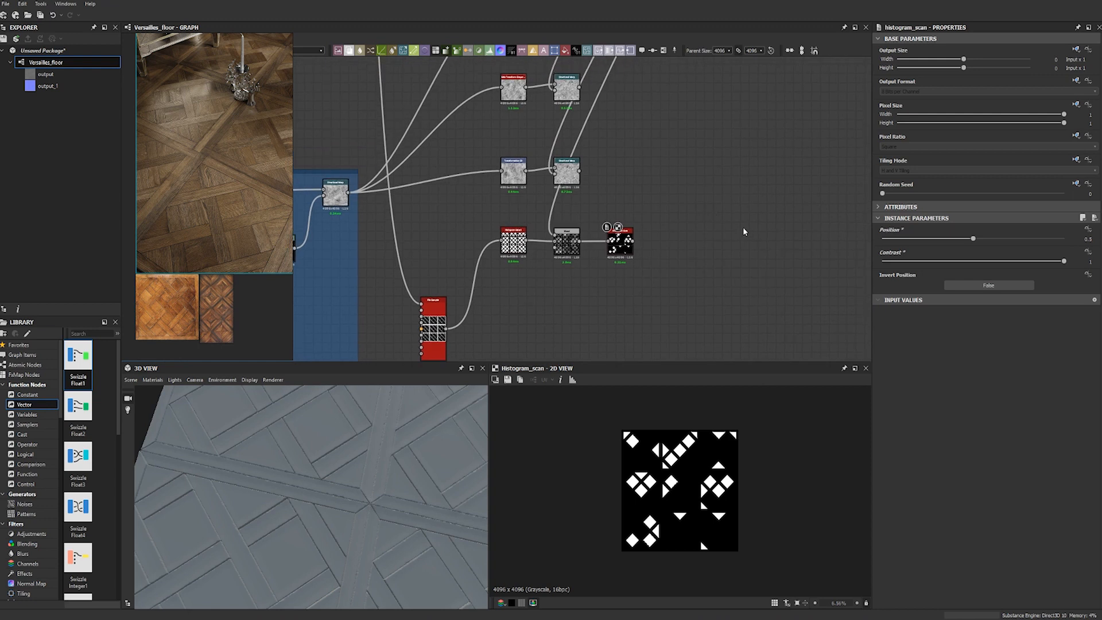
middle_drag(651, 112, 614, 229)
drag(589, 242, 499, 128)
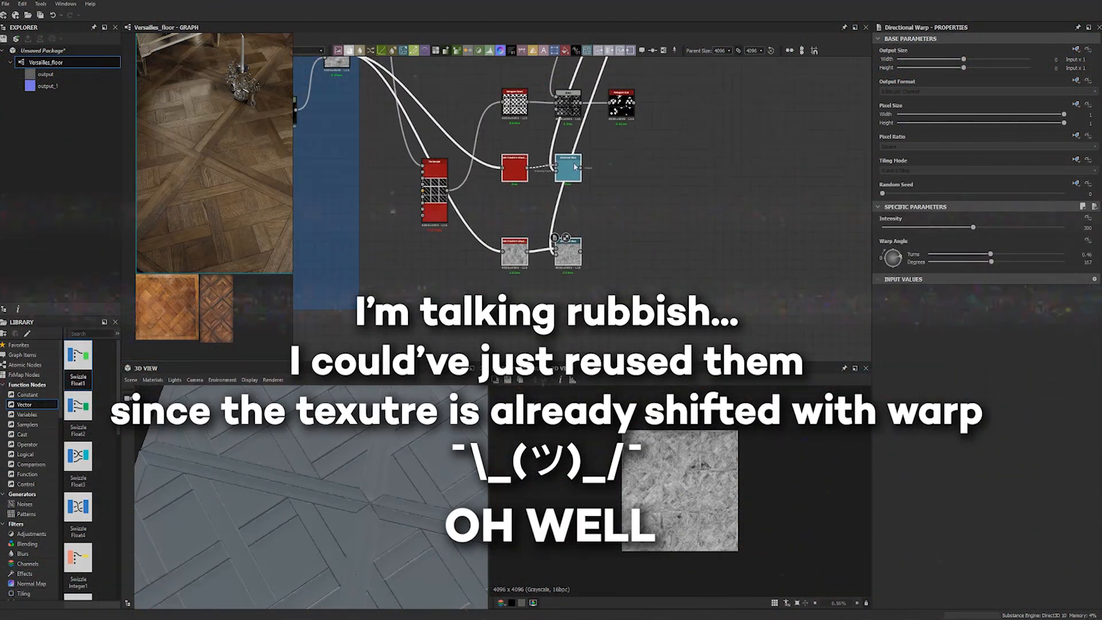
drag(574, 164, 575, 168)
click(585, 171)
Lower the upper duplicated Directional Warp's intensity, and set the lower one's warp angle to 289 degrees and intensity to 188.12.
double_click(569, 173)
drag(972, 228, 960, 228)
double_click(571, 257)
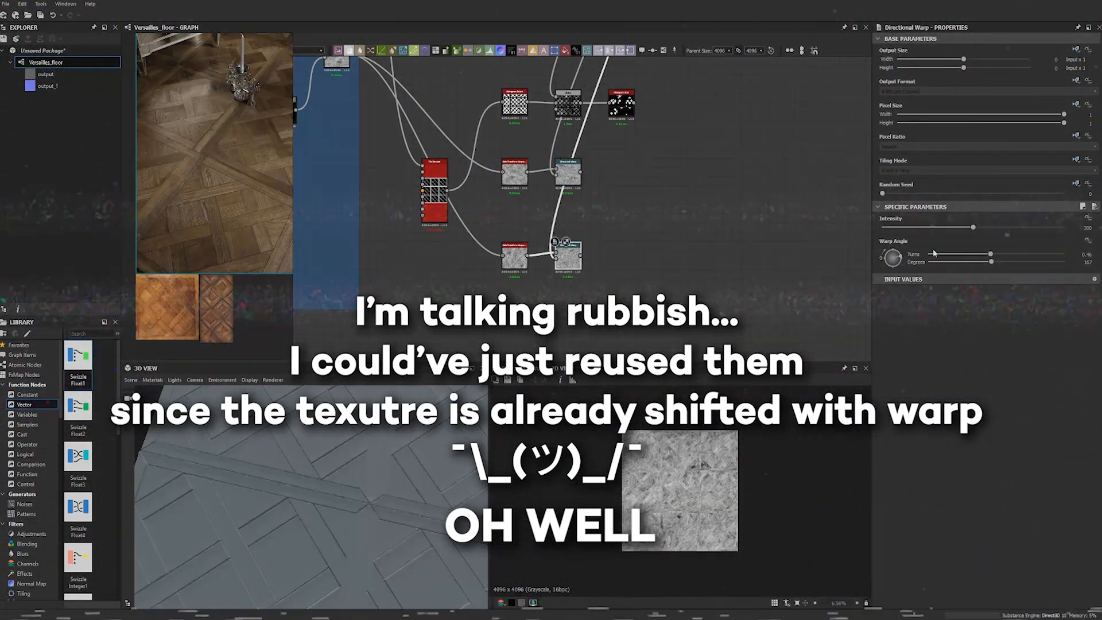
drag(997, 262, 1037, 263)
drag(973, 227, 939, 227)
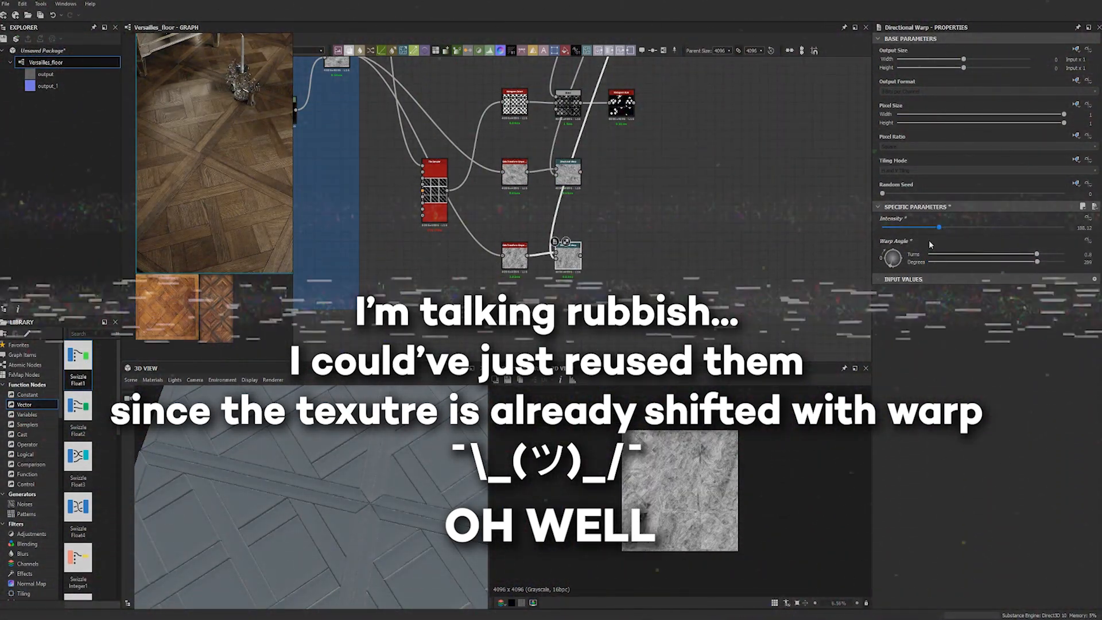
scroll(660, 458, up, 3)
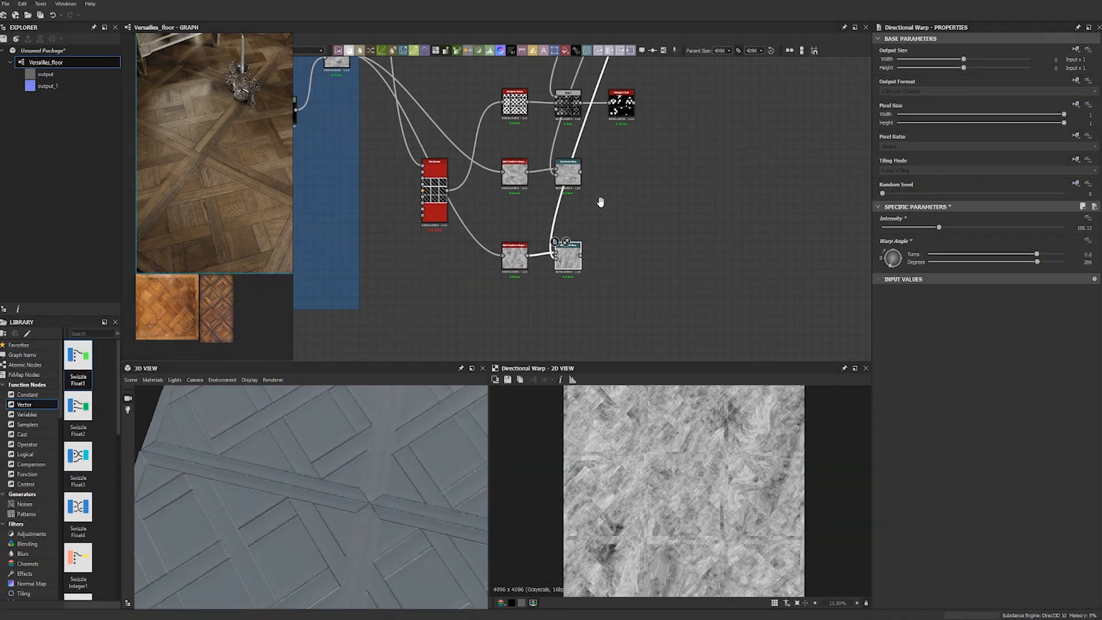
Add a Blend node combining the upper duplicated warp as foreground with the lower as background, using the Histogram Scan as opacity mask.
middle_drag(778, 201, 782, 237)
click(646, 236)
key(space)
text(blend)
key(Return)
drag(647, 237, 675, 240)
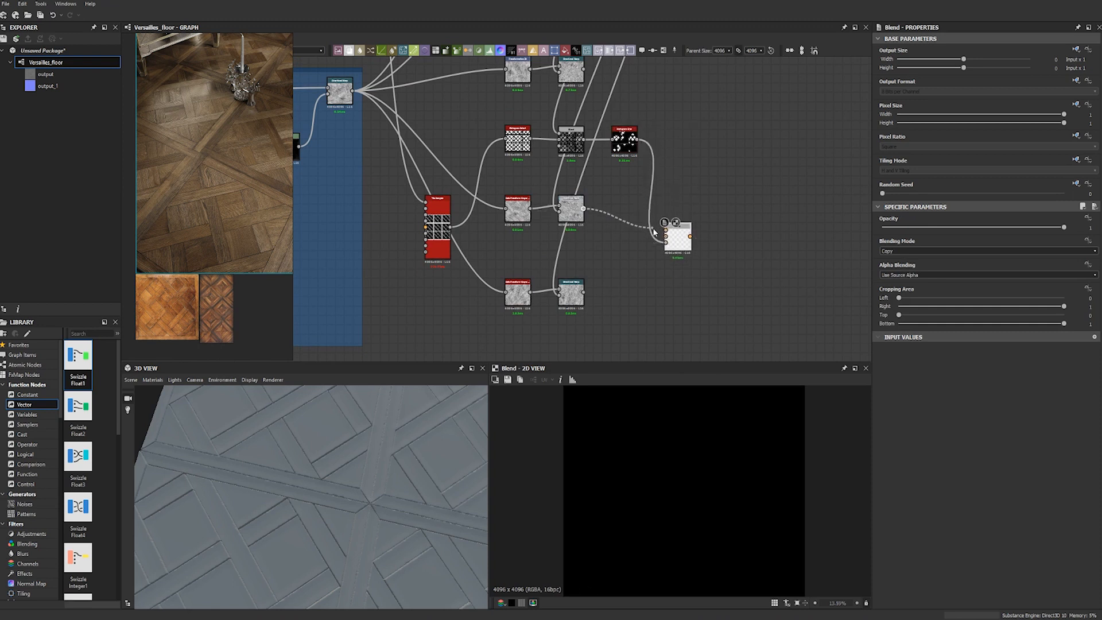
drag(584, 293, 664, 240)
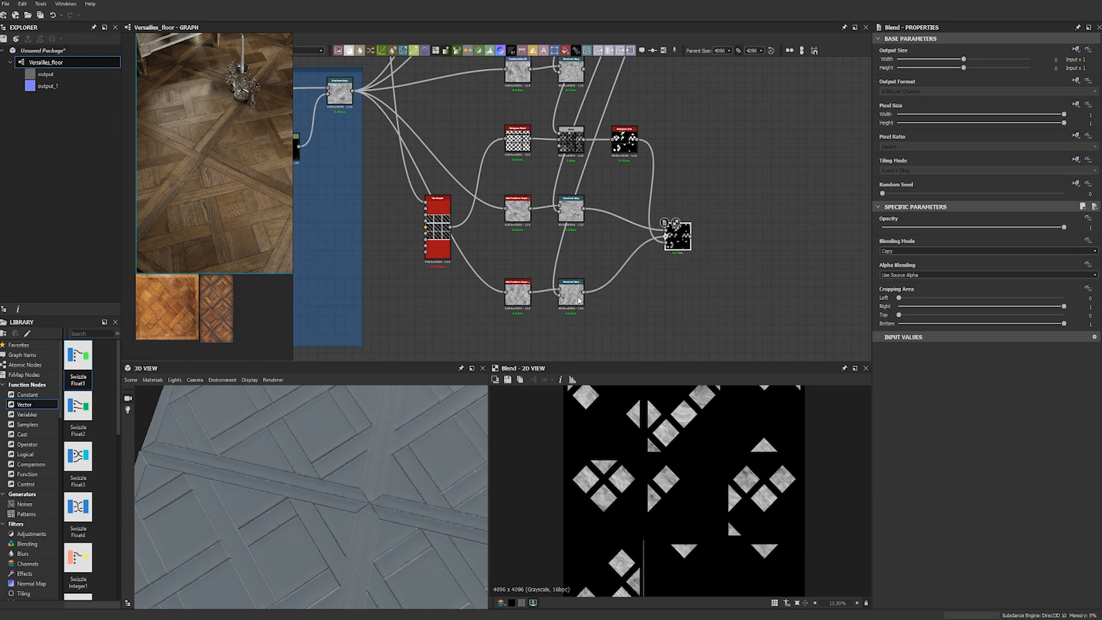
middle_drag(745, 234, 716, 232)
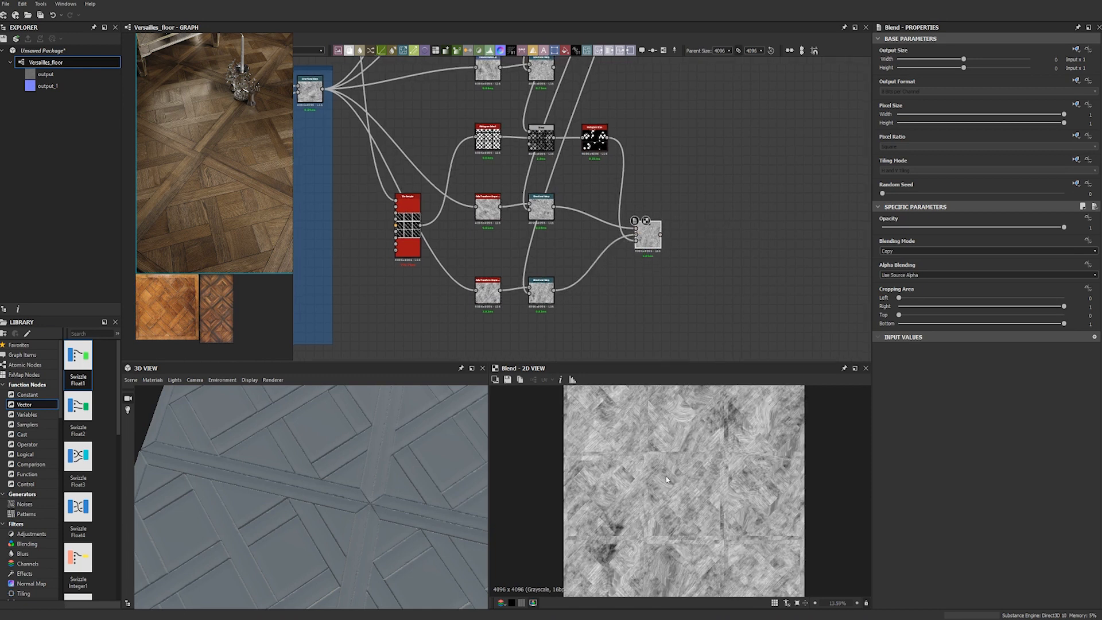
scroll(672, 497, up, 5)
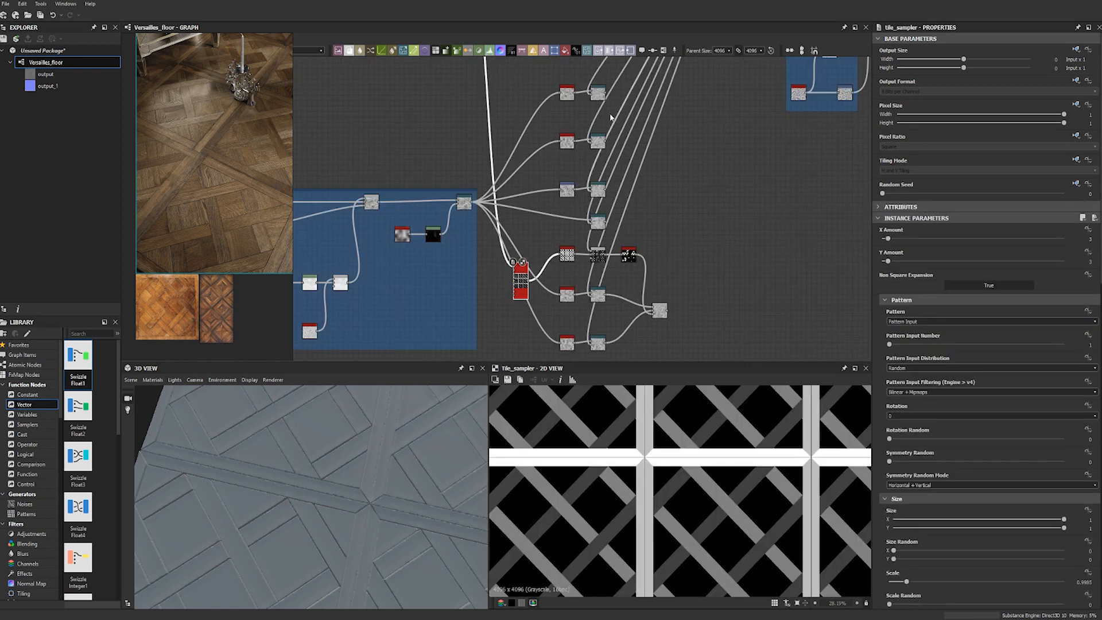
Check the warp branch and Tile Sampler outputs and add a Multi-Material Blend node beyond the branches' Blend node.
double_click(600, 93)
double_click(598, 141)
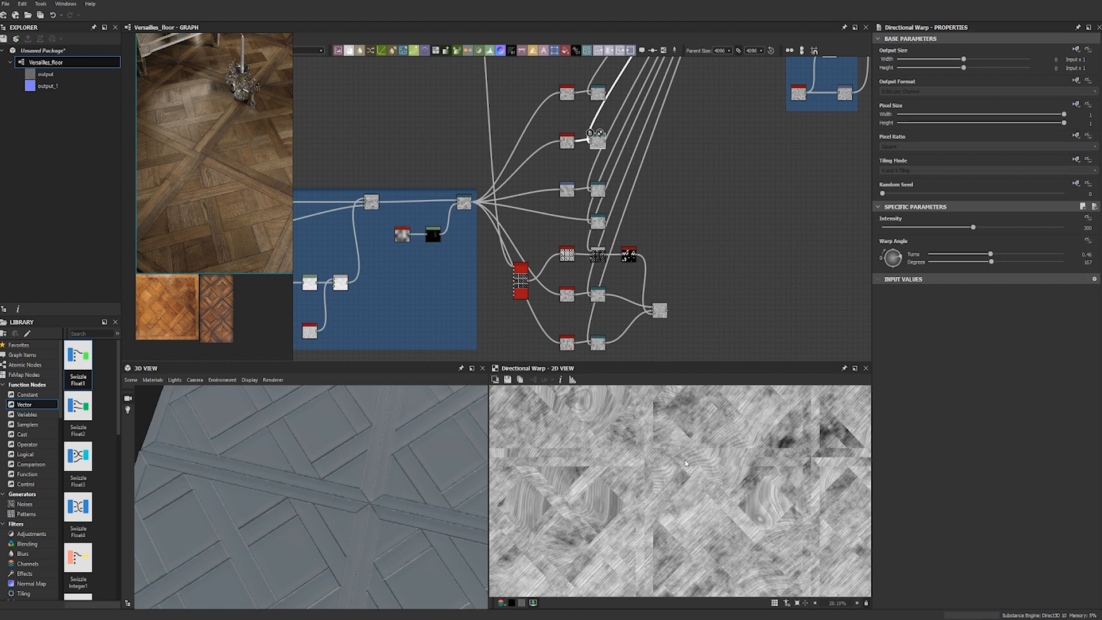
double_click(519, 278)
middle_drag(669, 265, 644, 264)
click(675, 270)
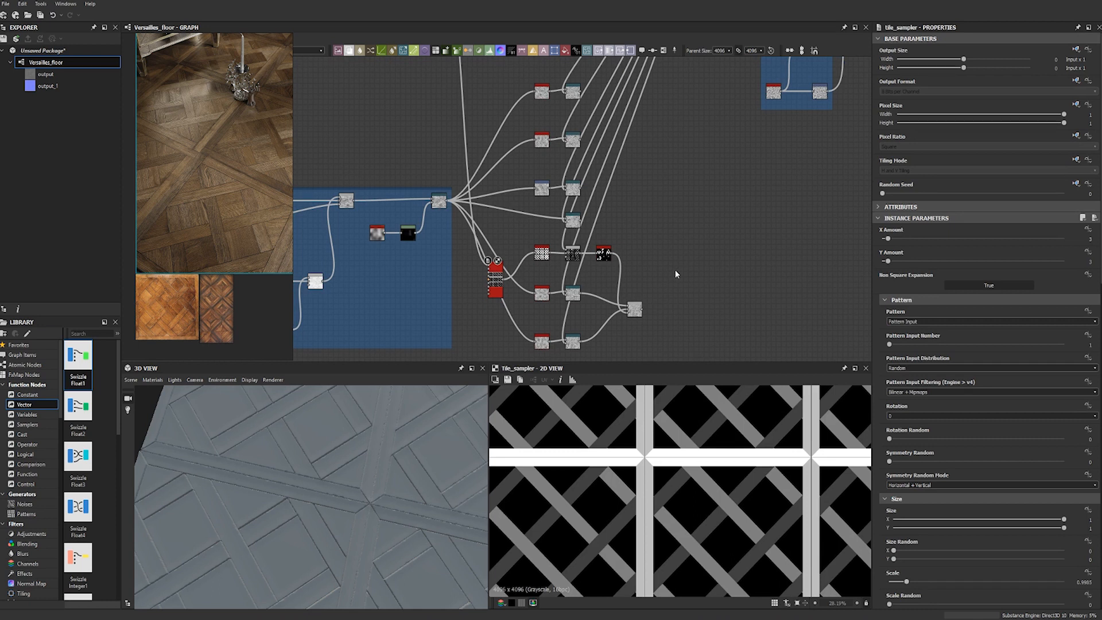
key(space)
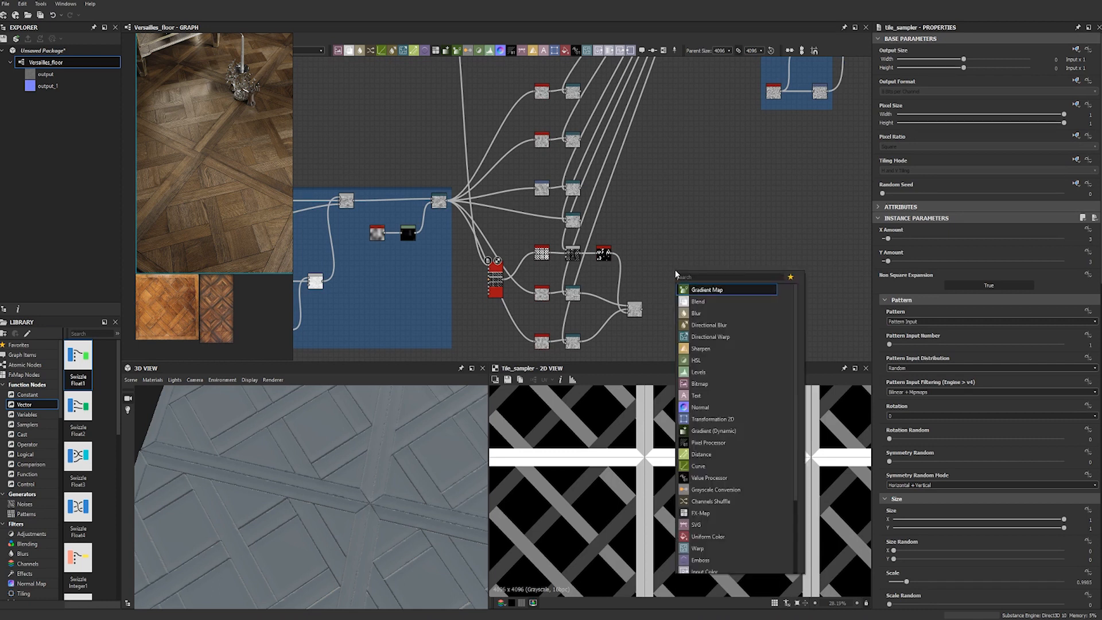
text(multi)
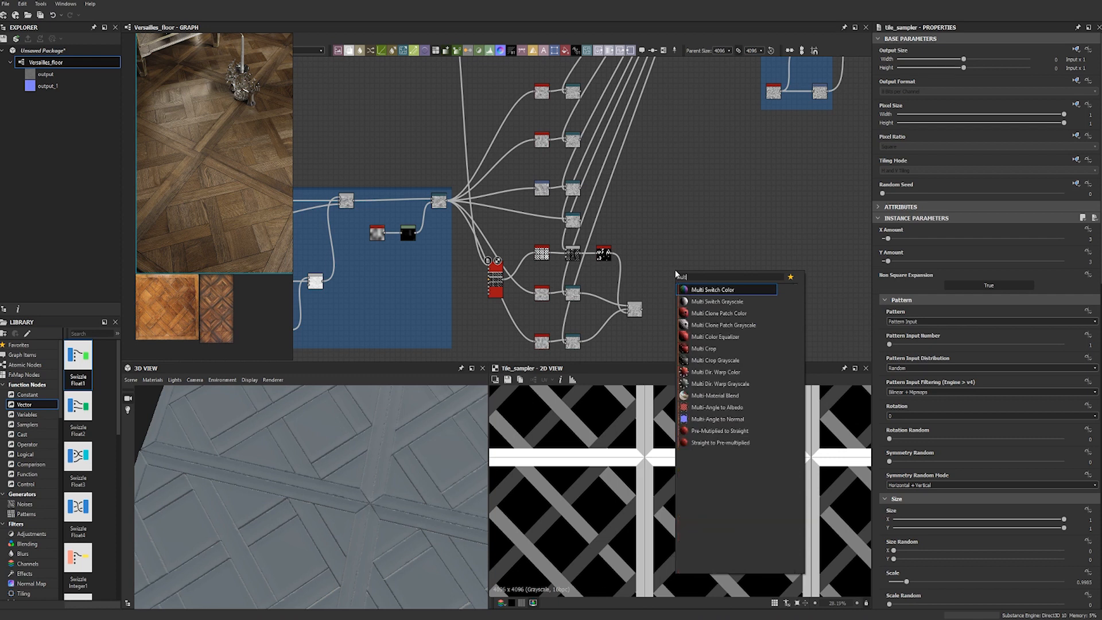
click(707, 396)
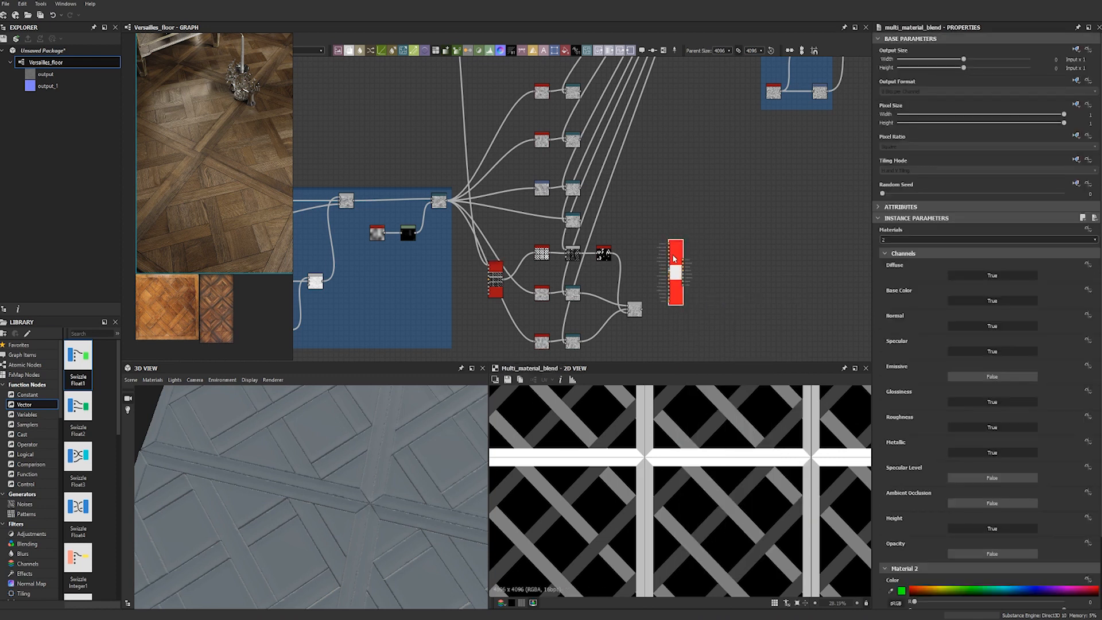
Set the Multi-Material Blend to 5 materials, enable its Opacity channel and disable all the others.
click(920, 242)
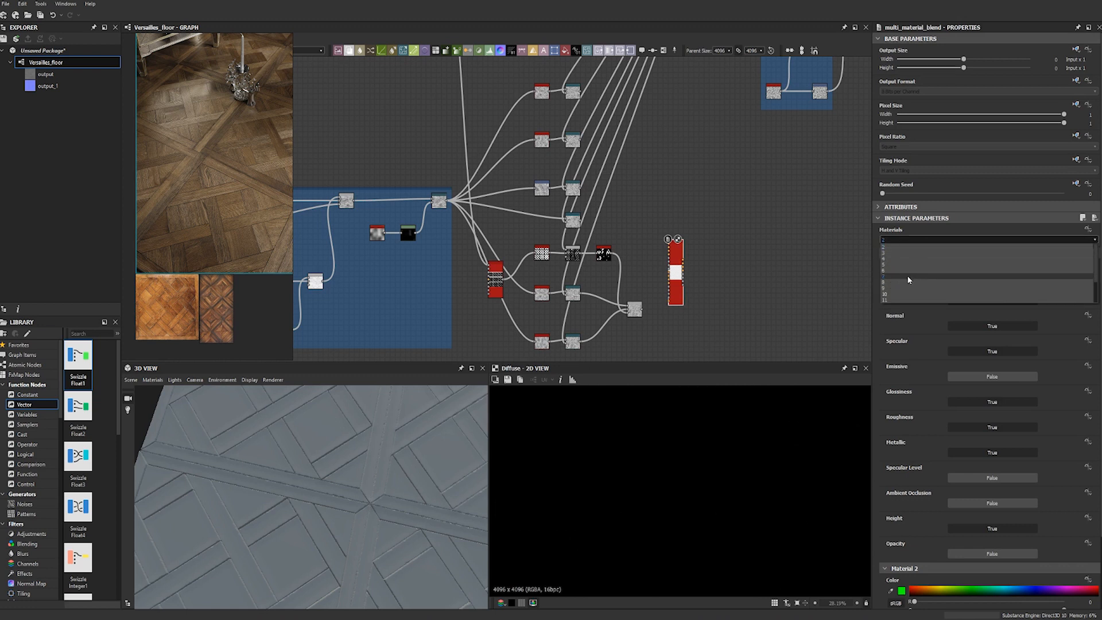
click(901, 265)
click(974, 276)
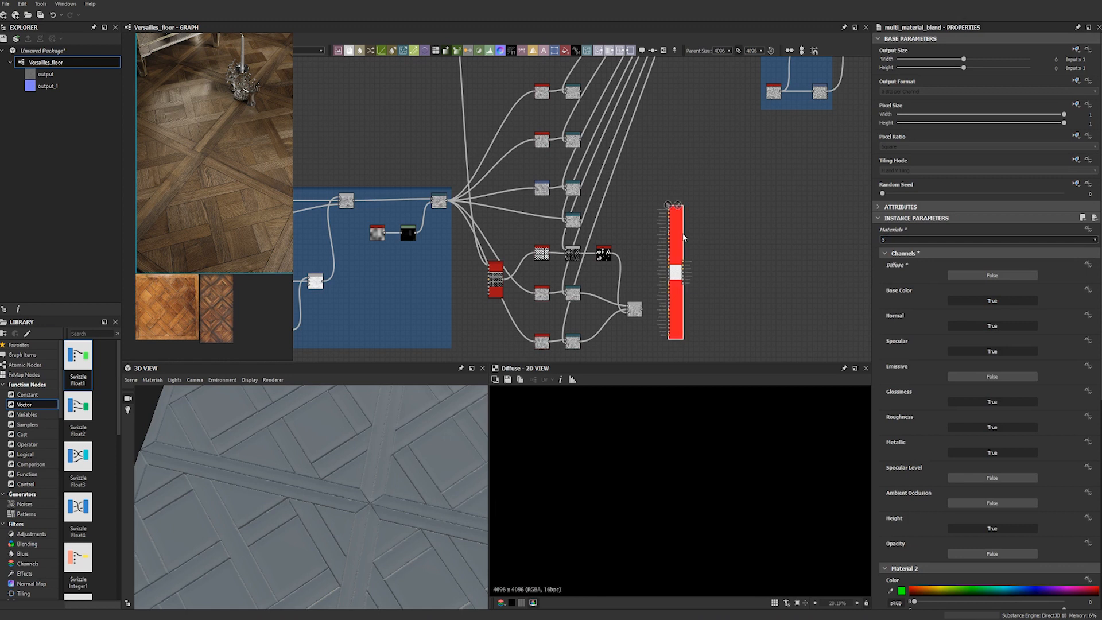
click(972, 300)
click(977, 327)
click(972, 353)
click(977, 402)
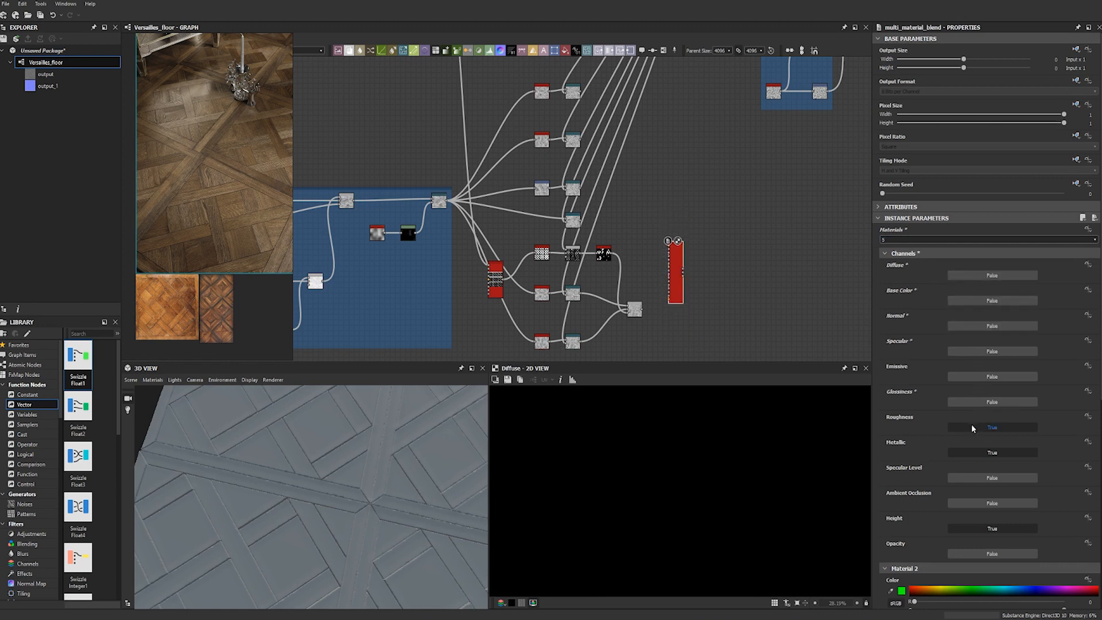
click(973, 427)
click(978, 452)
click(988, 528)
click(996, 552)
Add a Gradient Map fed by the Tile Sampler and connect it to the Multi-Material Blend's color ID input.
scroll(710, 294, up, 1)
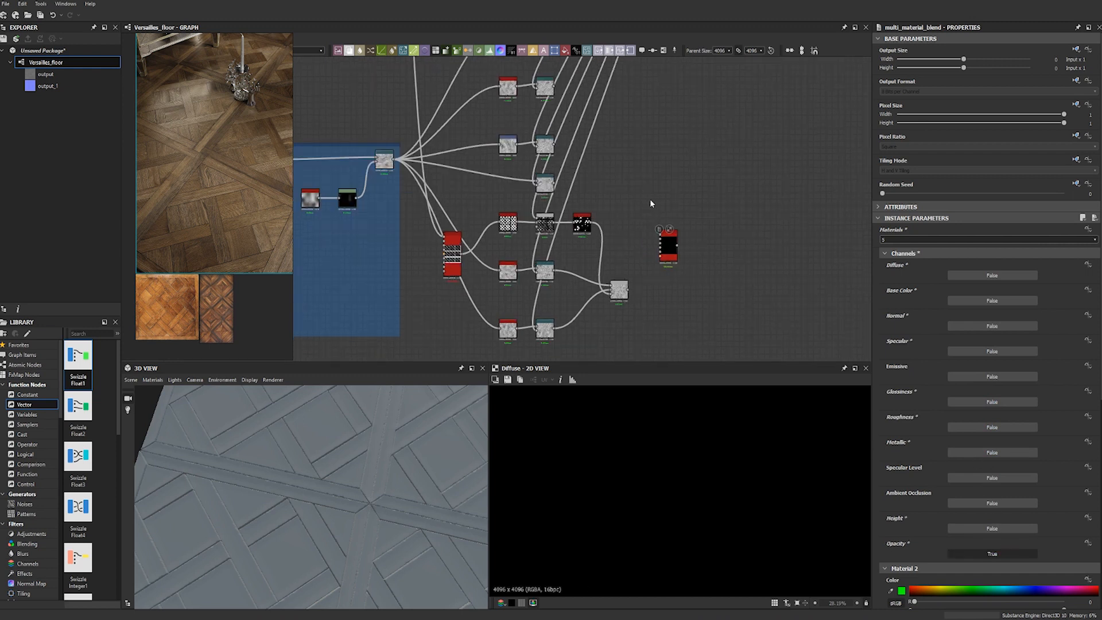
key(space)
text(gra)
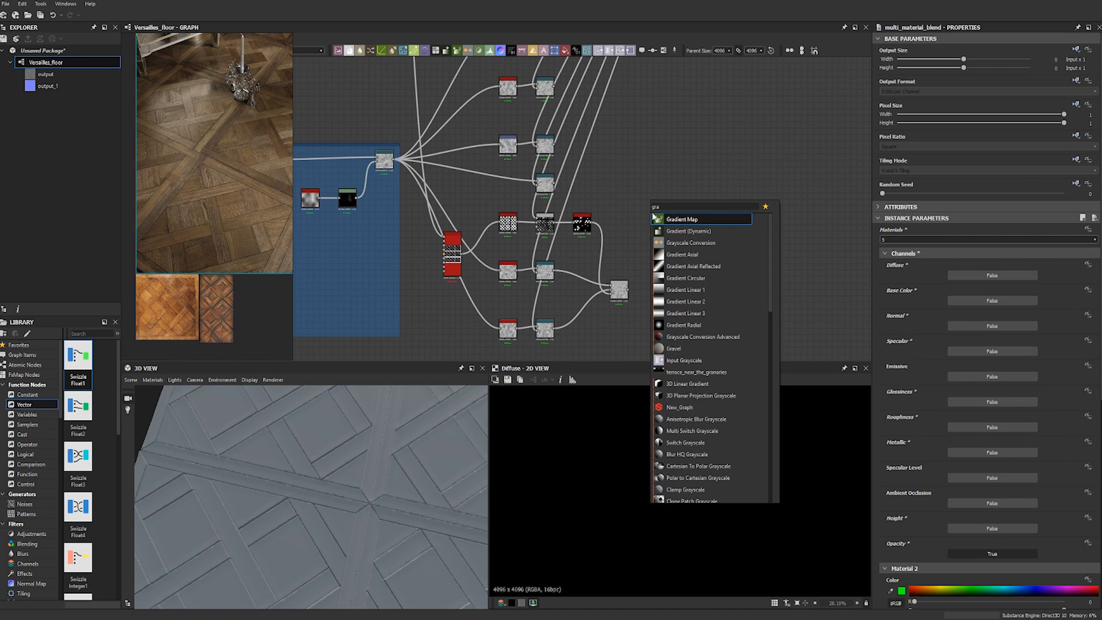
click(664, 219)
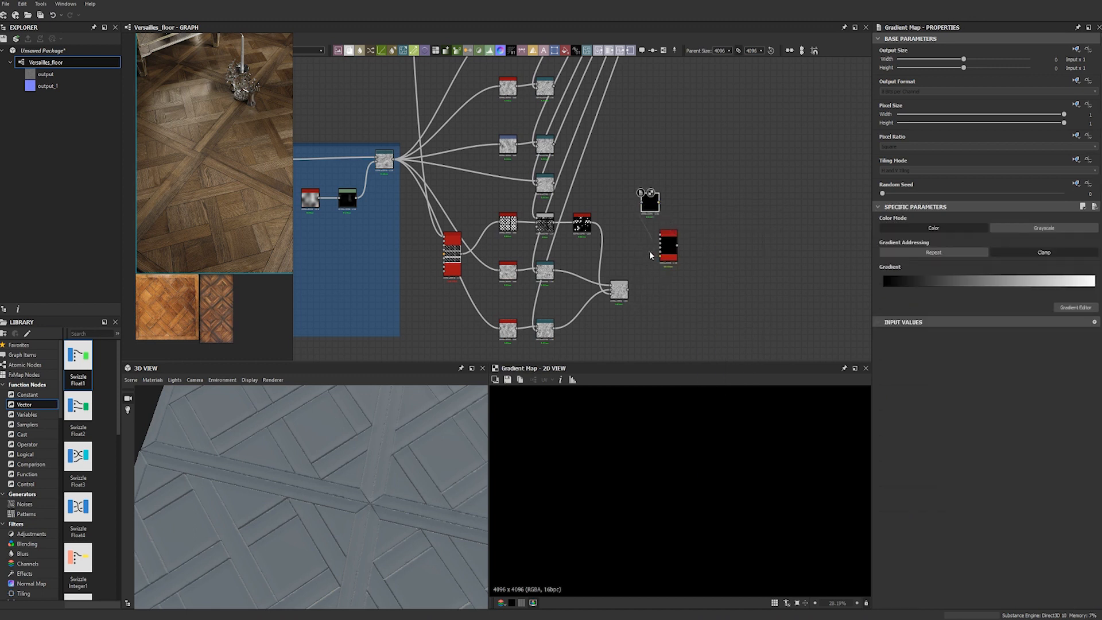
drag(650, 203, 545, 347)
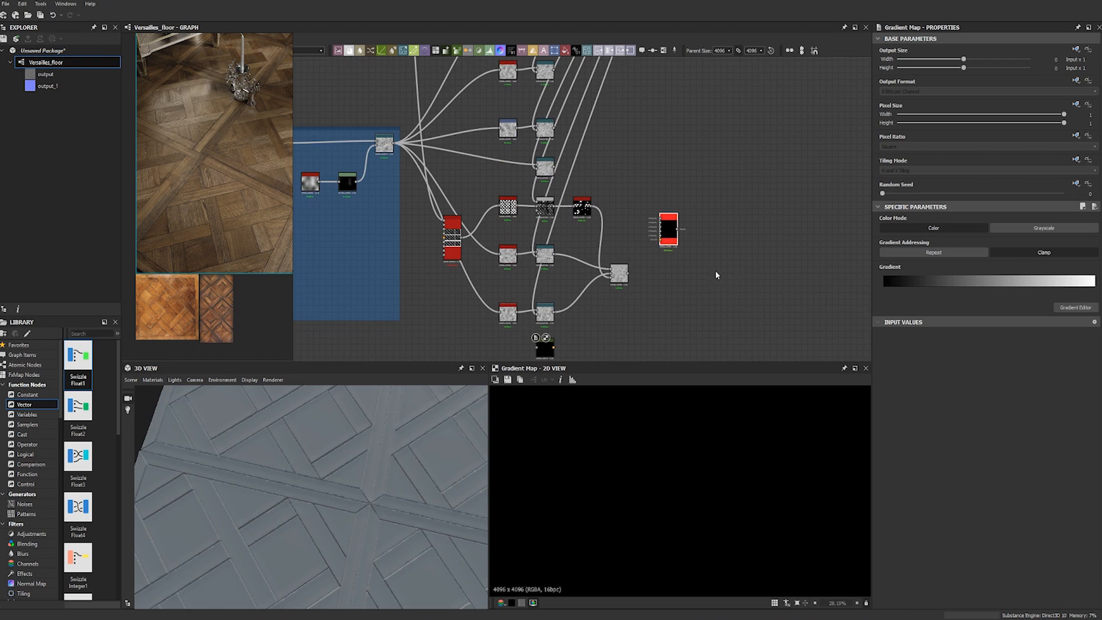
click(676, 232)
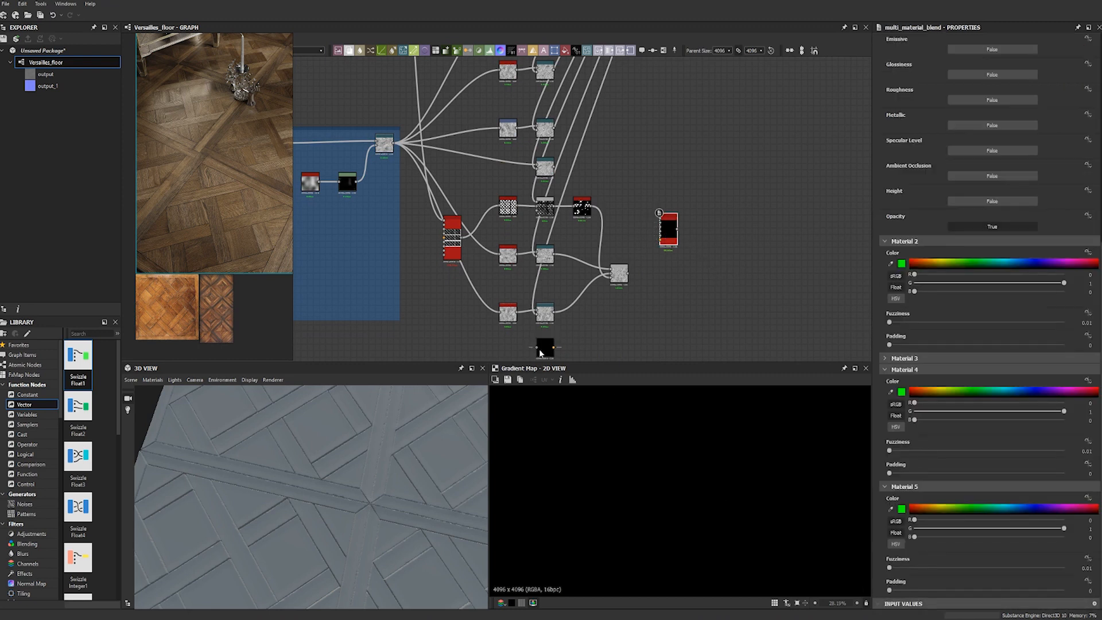
drag(537, 348, 462, 238)
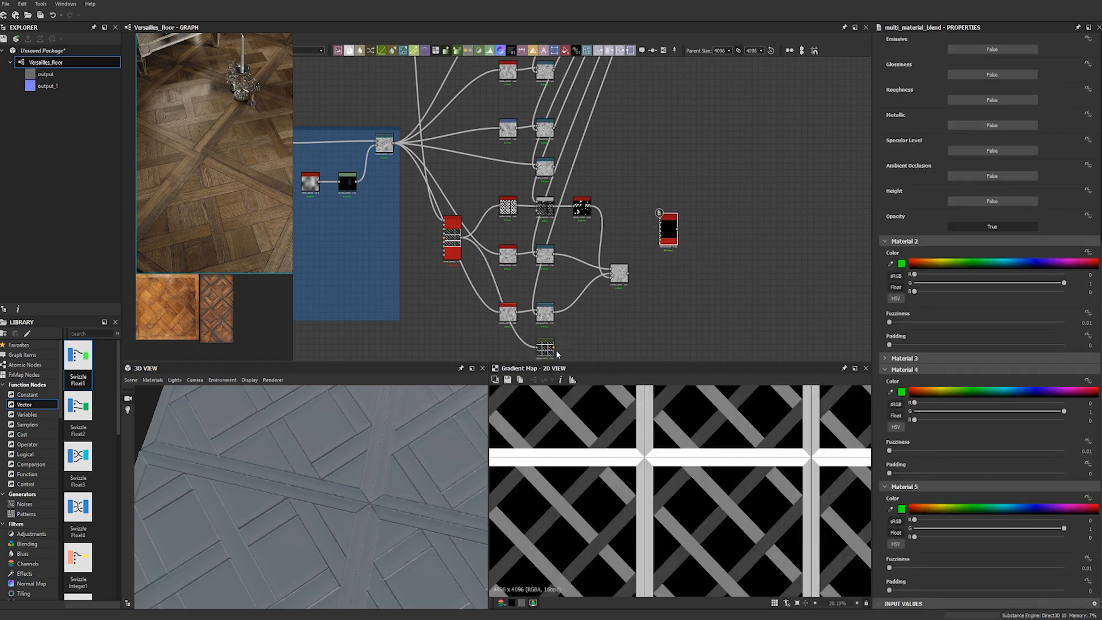
drag(554, 346, 707, 266)
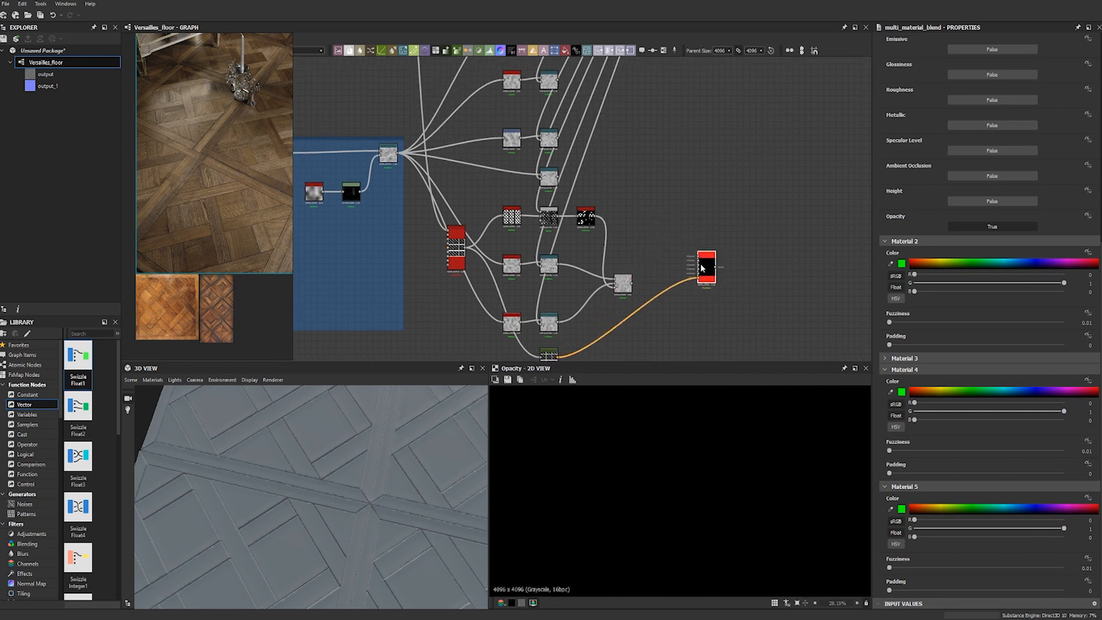
Connect the panel grain Blend to the Multi-Material Blend's #1 Opacity and the nearest Directional Warp above the mask nodes to #2 Opacity.
scroll(705, 268, up, 5)
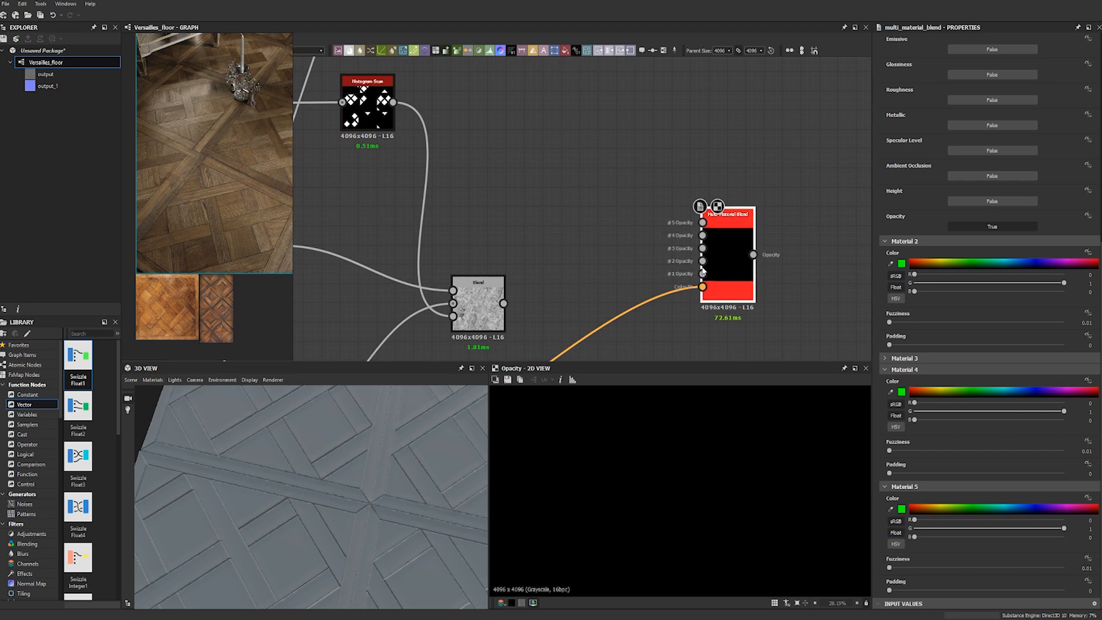
scroll(701, 276, down, 4)
scroll(636, 246, down, 3)
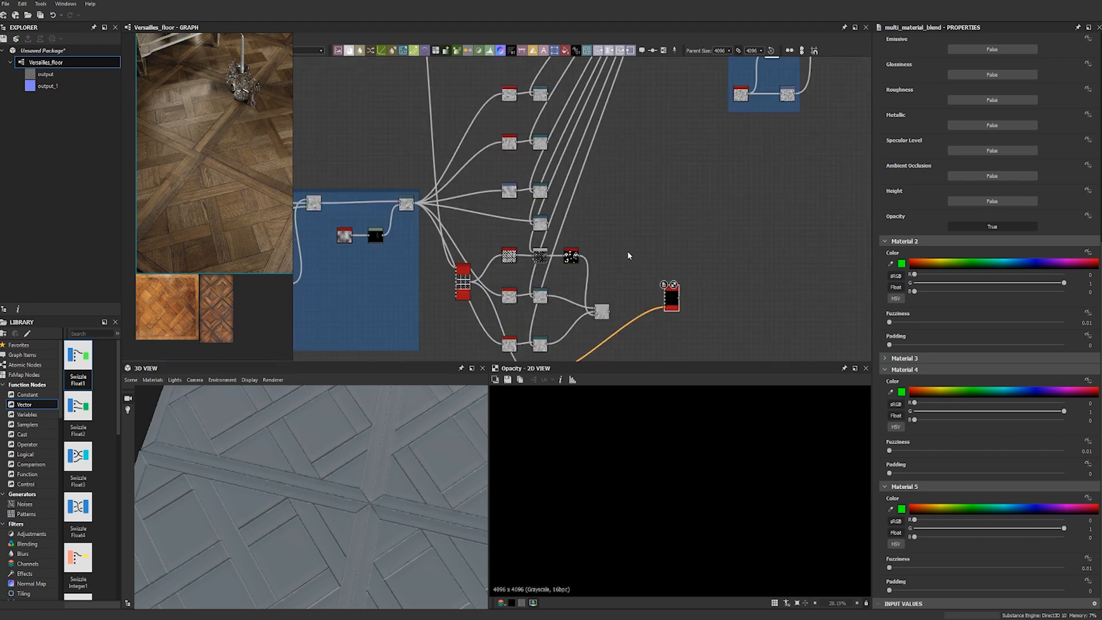
drag(609, 310, 665, 306)
scroll(664, 307, up, 1)
scroll(664, 307, up, 2)
drag(423, 135, 667, 295)
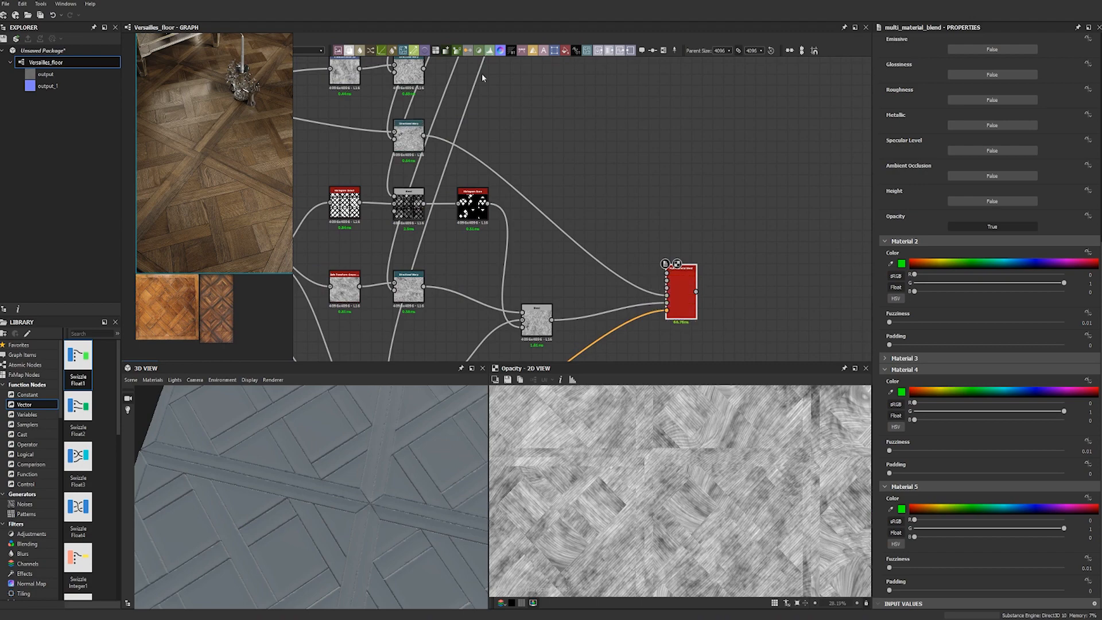
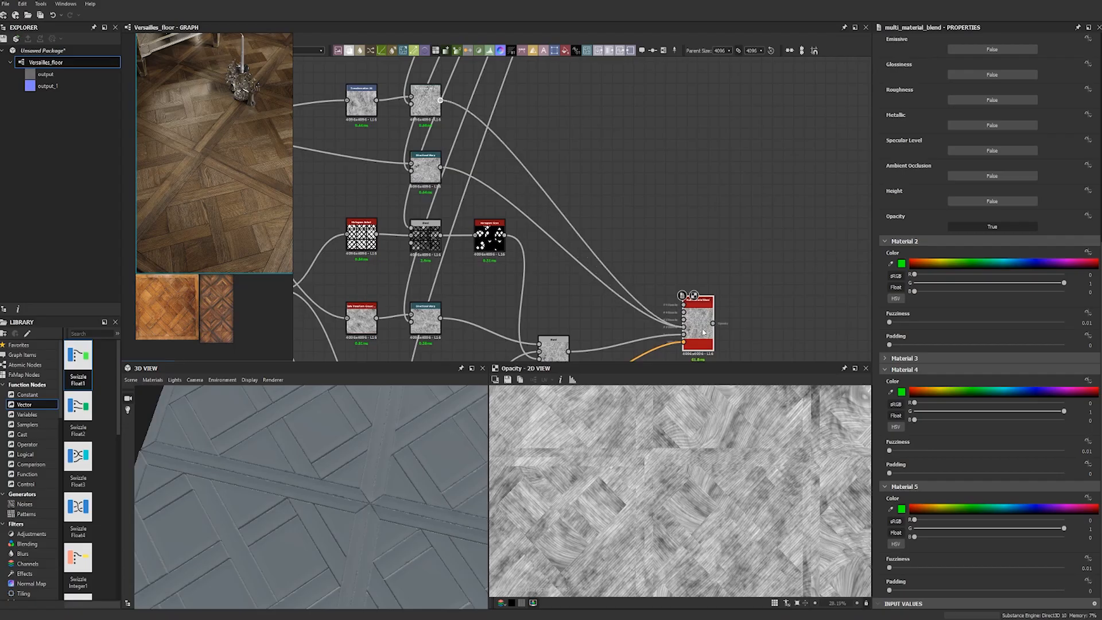
Connect the three remaining upper Directional Warps to the Multi-Material Blend's #3, #4 and #5 Opacity inputs.
middle_drag(639, 187, 639, 245)
scroll(485, 109, down, 2)
drag(455, 73, 624, 294)
middle_drag(623, 294, 665, 215)
scroll(625, 259, up, 9)
scroll(633, 243, down, 6)
middle_drag(631, 249, 640, 219)
scroll(542, 265, down, 3)
middle_drag(509, 269, 562, 246)
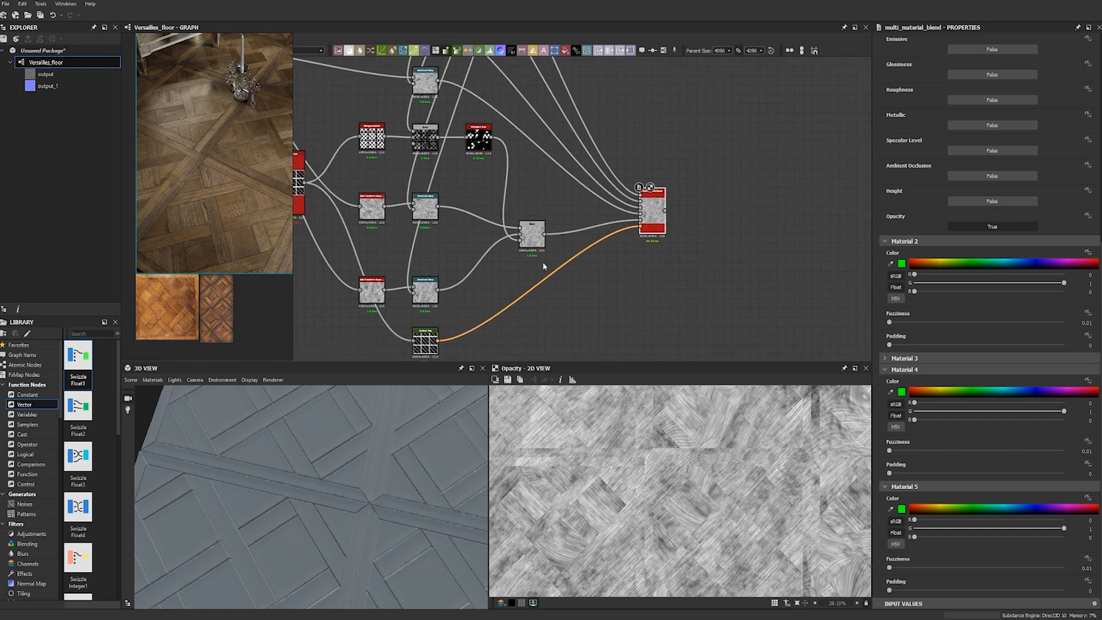
Preview the Gradient Map and sample the white horizontal border planks as the Multi-Material Blend's Material 2 color.
double_click(427, 341)
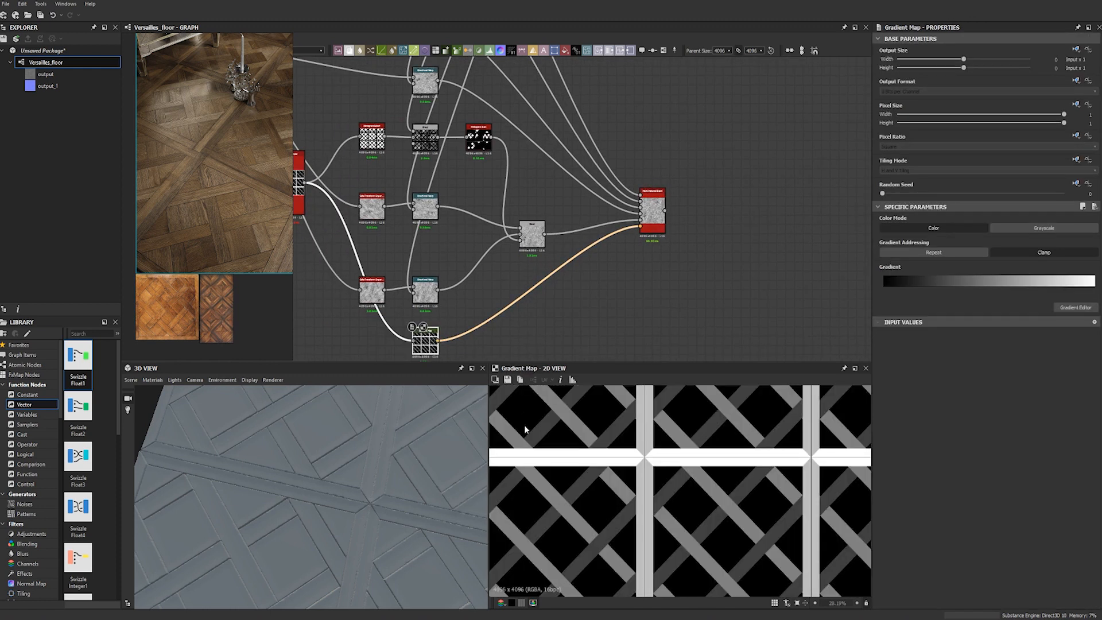
click(650, 219)
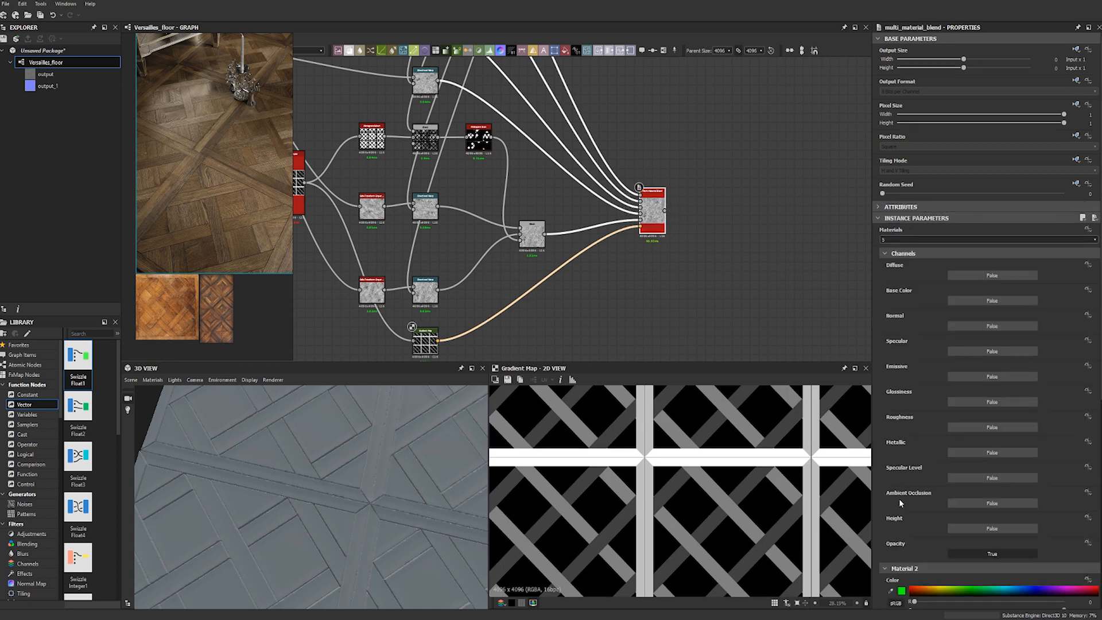
scroll(912, 556, down, 1)
click(892, 537)
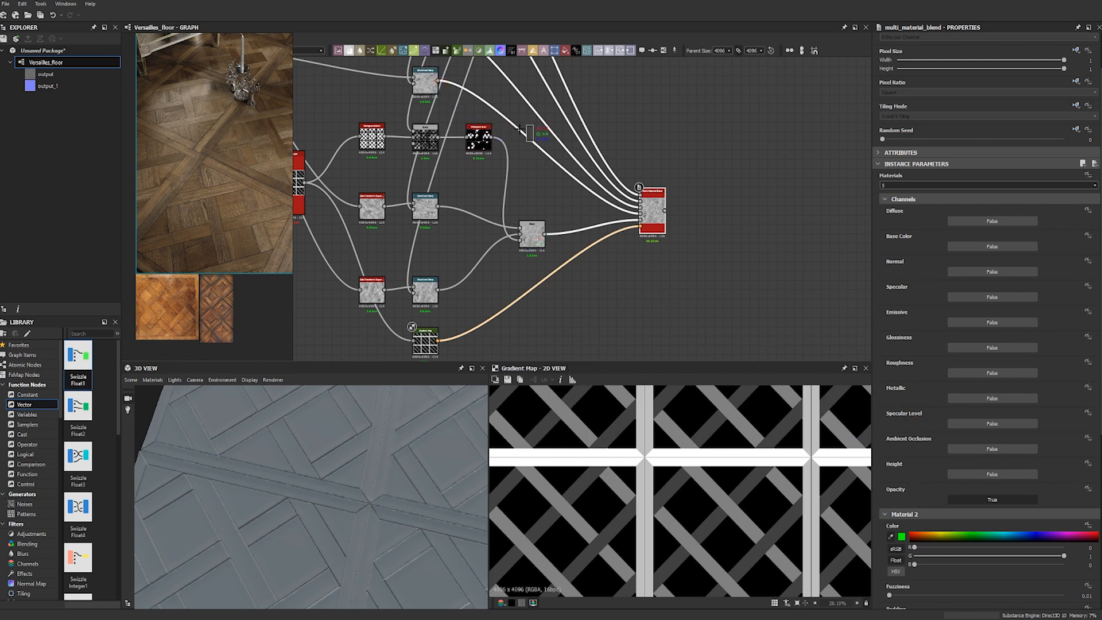
click(620, 453)
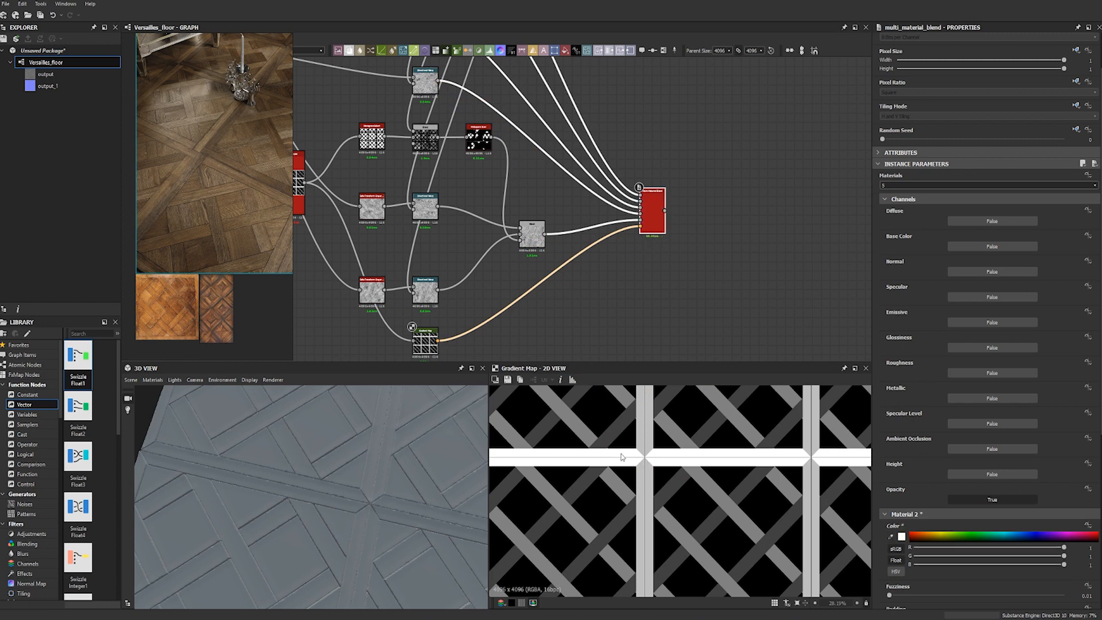
click(928, 513)
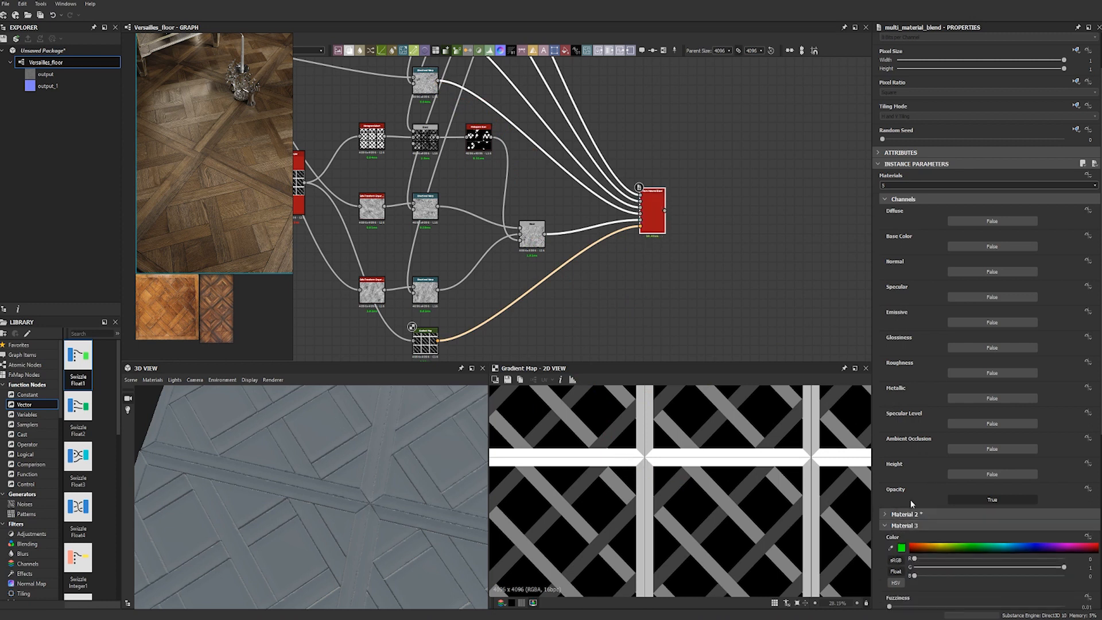
Sample the light grey vertical border planks, 0.749 in each channel, as the Material 3 color.
scroll(911, 489, down, 2)
middle_drag(692, 140, 696, 261)
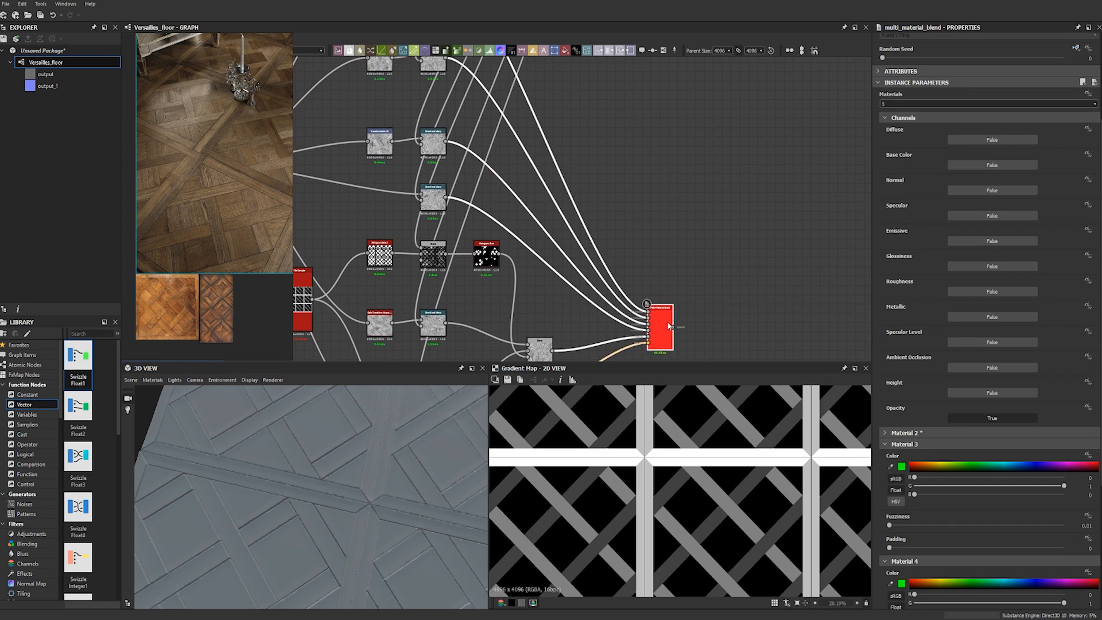
scroll(649, 326, up, 4)
scroll(648, 325, down, 3)
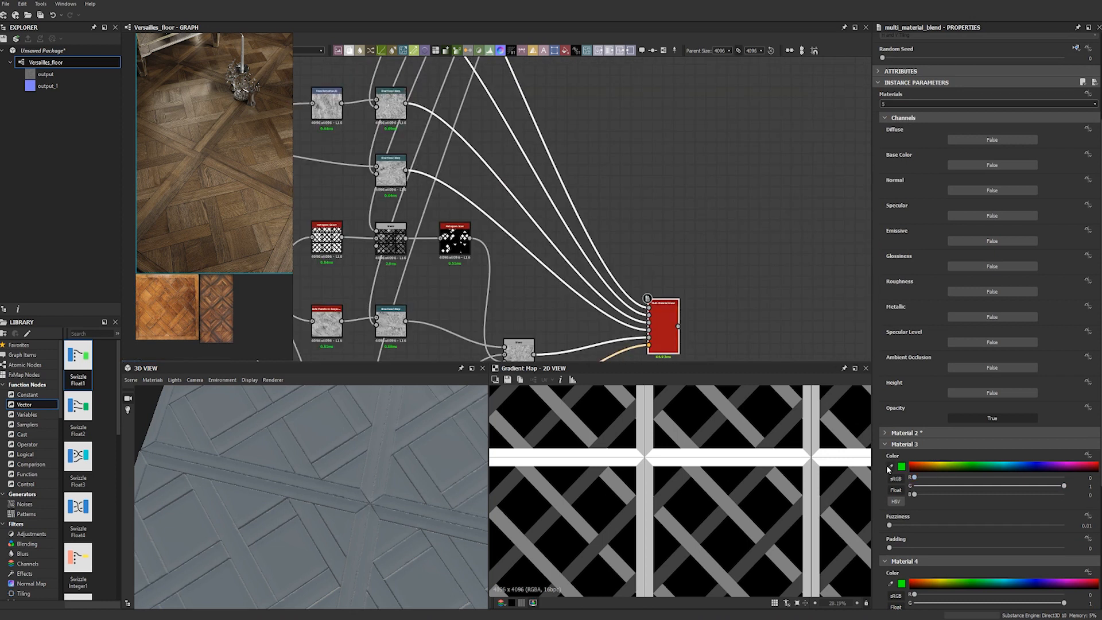
click(809, 487)
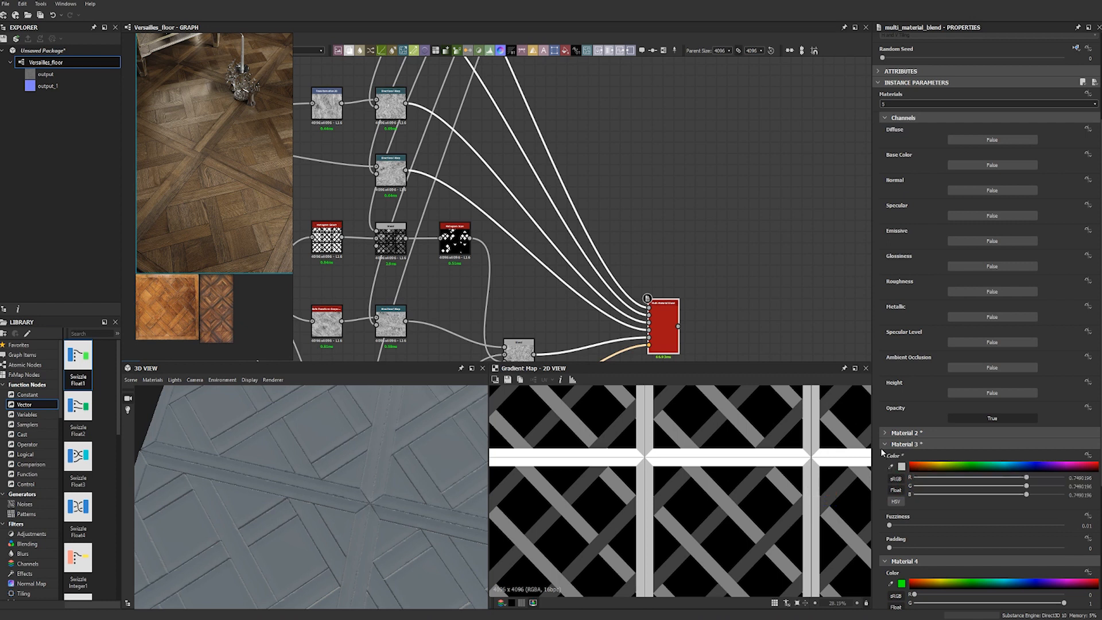
click(884, 444)
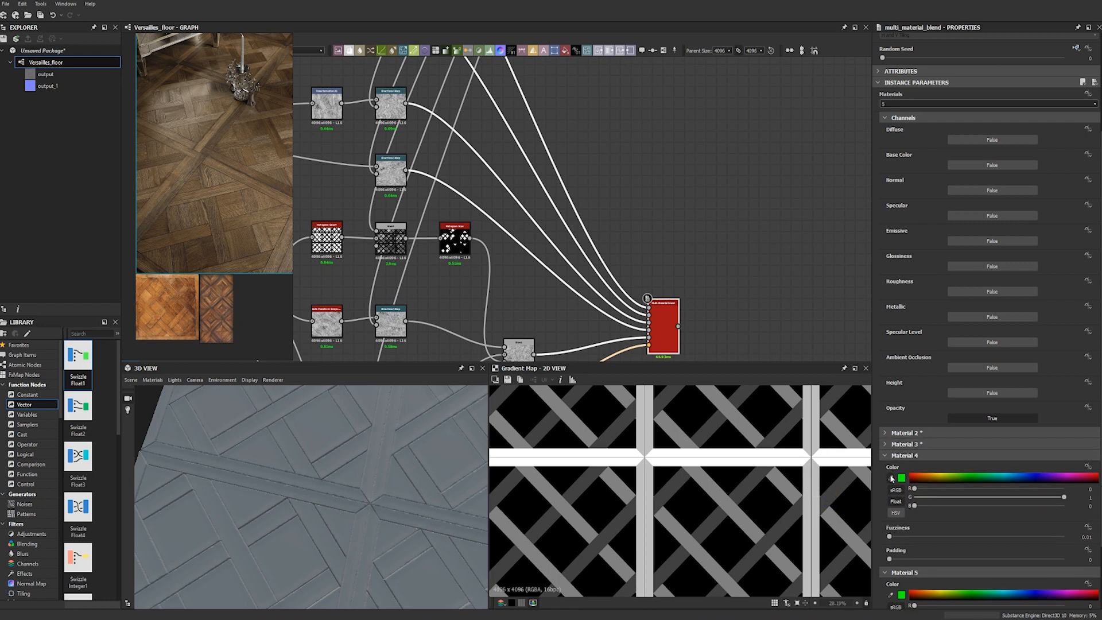
Sample the dark grey diagonal planks, 0.251 in each channel, as the Material 4 color.
middle_drag(611, 205, 624, 286)
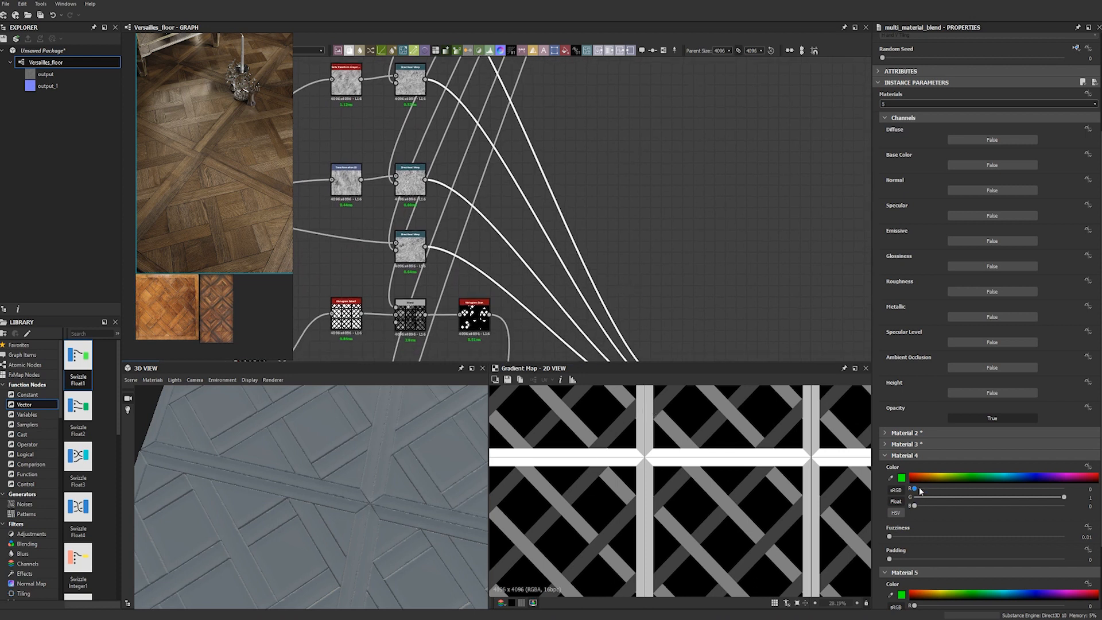
click(620, 428)
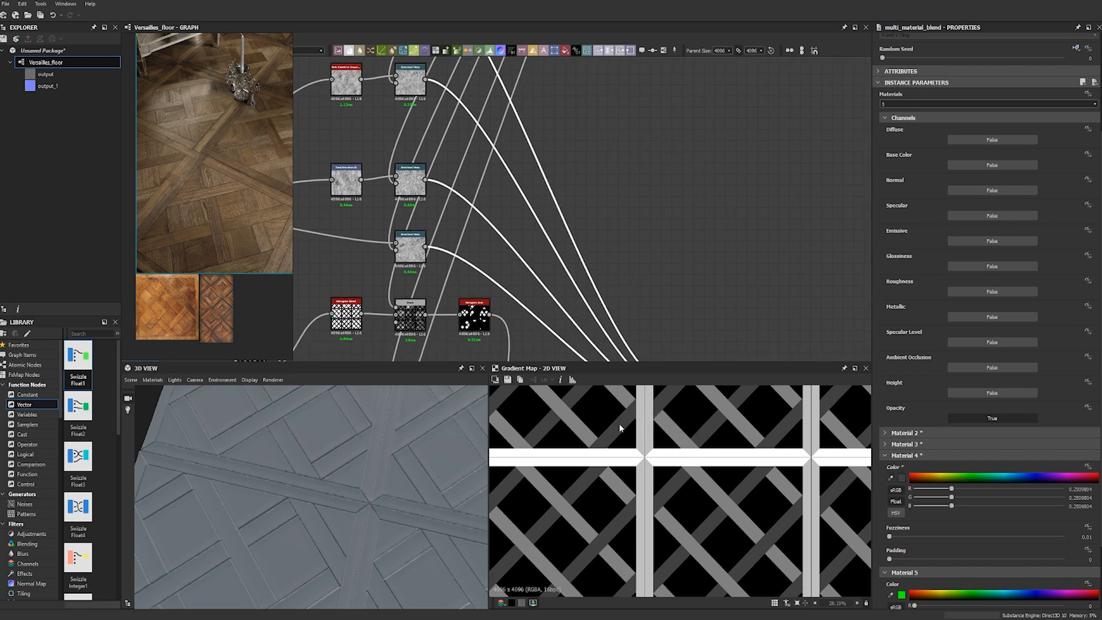
middle_drag(683, 301, 684, 209)
click(901, 456)
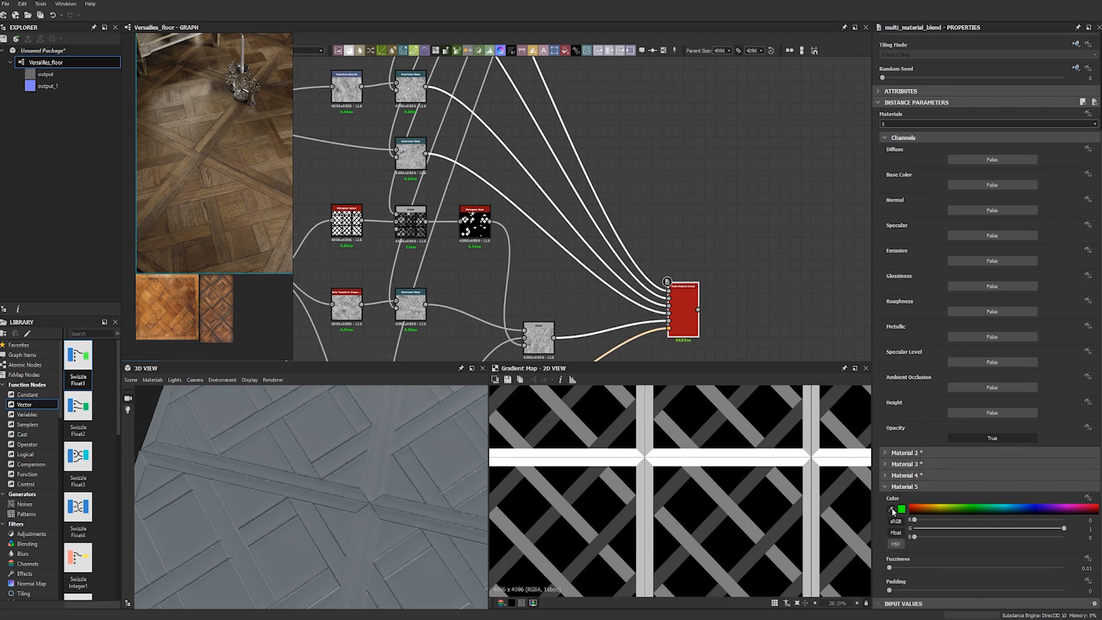
Sample the mid-grey diagonal planks, 0.502 in each channel, as the Material 5 color and view the full blended grain.
click(741, 414)
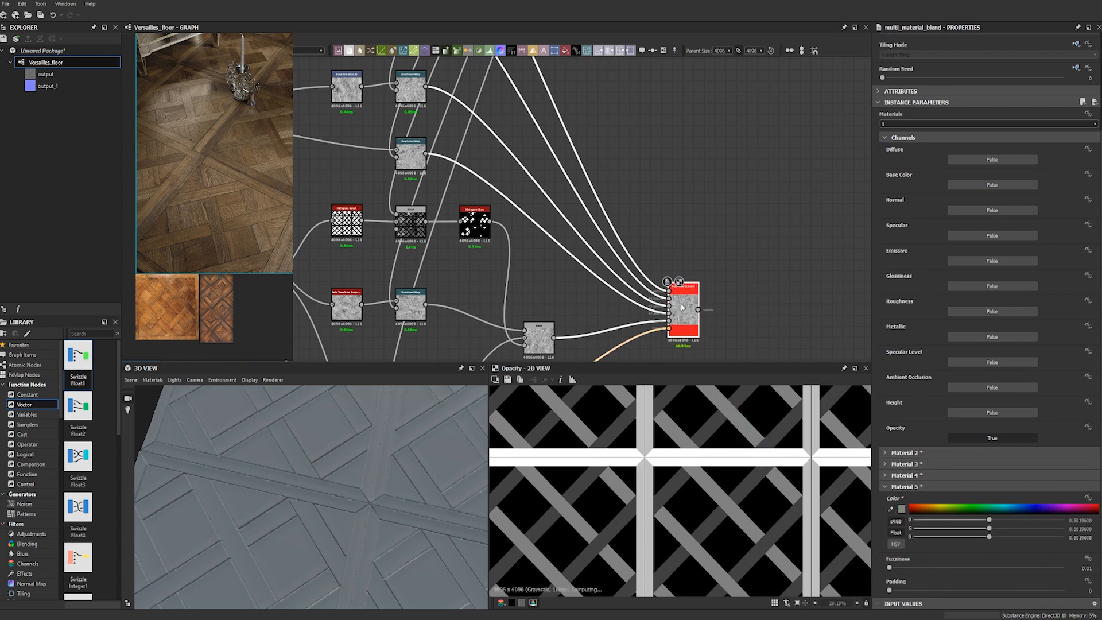
double_click(681, 303)
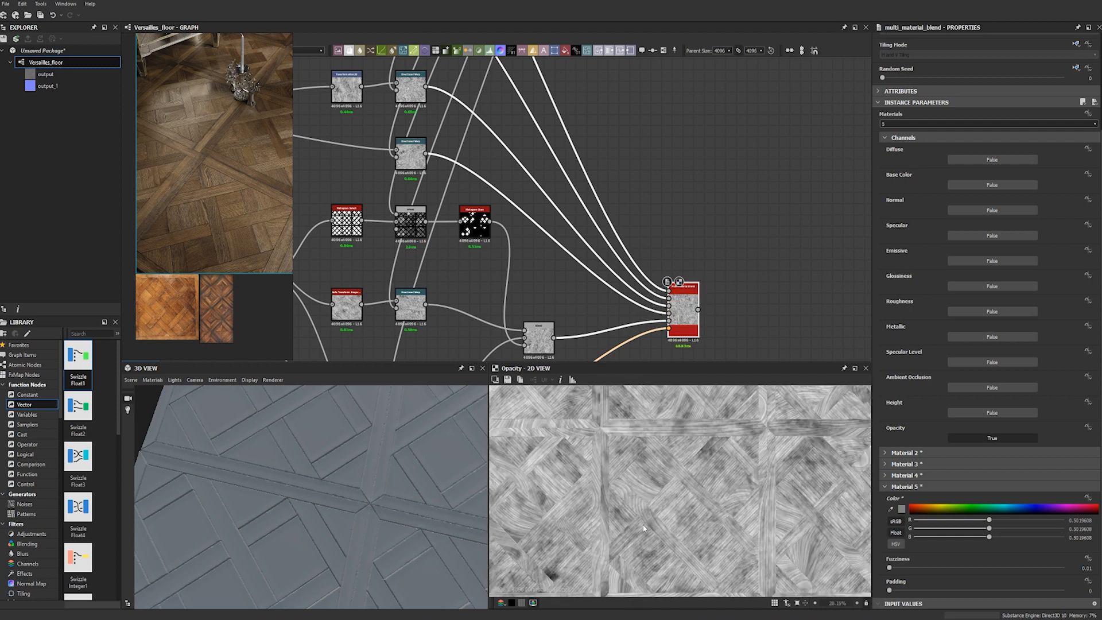
scroll(644, 528, down, 2)
scroll(756, 485, down, 2)
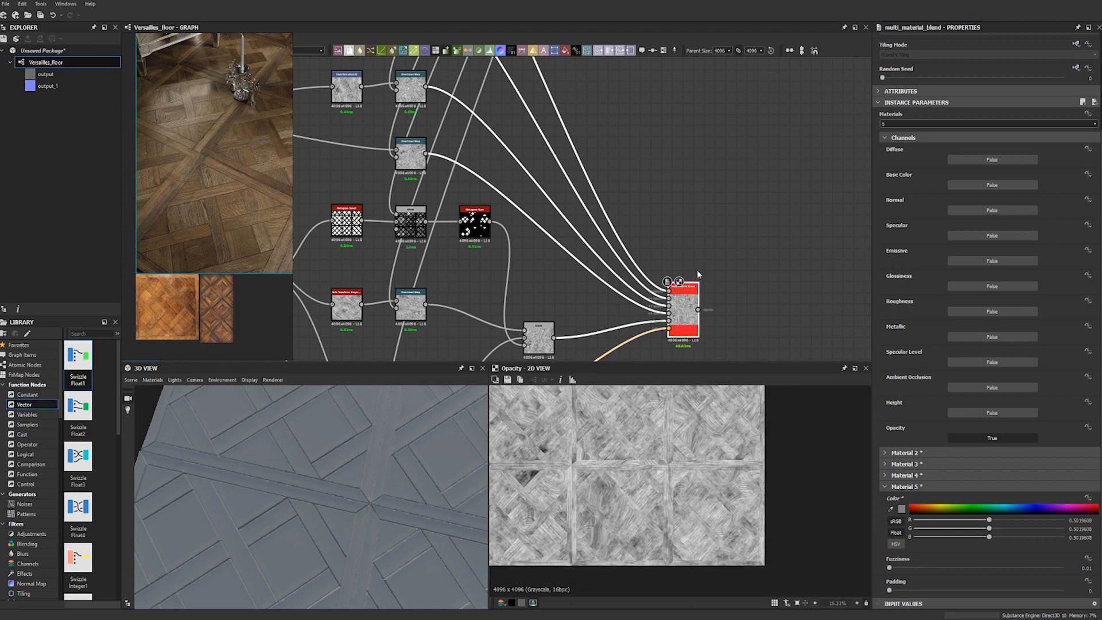
Reposition the Multi-Material Blend node beside the plank-direction grain branches, leaving clear space around its connections.
scroll(697, 270, down, 3)
middle_drag(697, 303, 665, 343)
scroll(665, 343, up, 4)
scroll(675, 232, down, 2)
drag(676, 260, 667, 122)
scroll(691, 161, up, 1)
middle_drag(691, 162, 679, 364)
scroll(663, 310, down, 3)
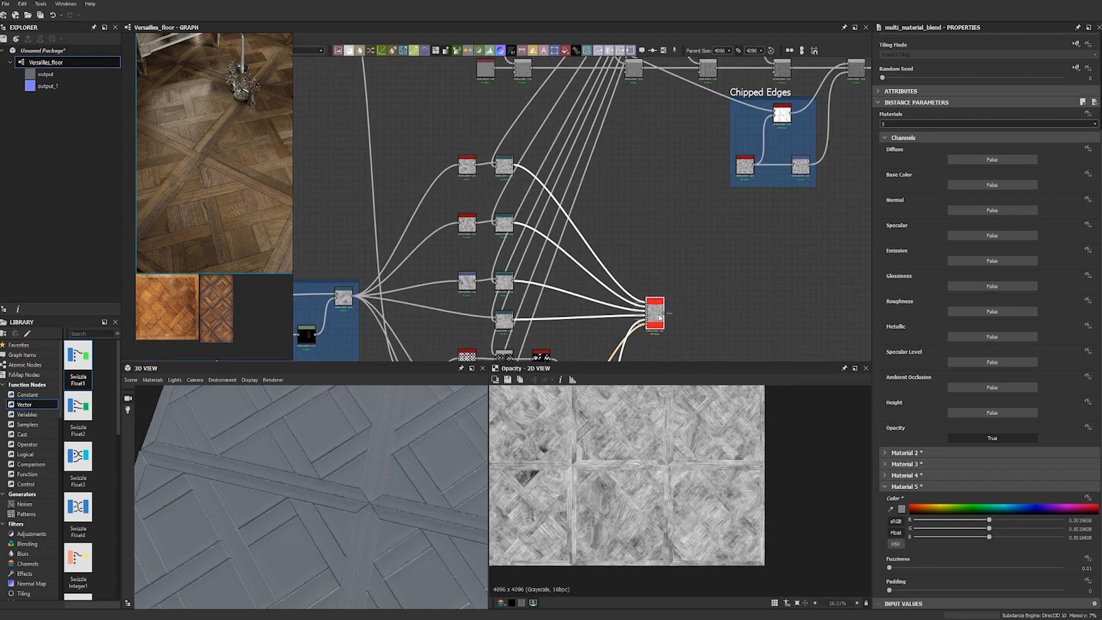
drag(664, 310, 748, 290)
scroll(718, 277, down, 2)
middle_drag(718, 276, 697, 269)
drag(696, 275, 639, 268)
middle_drag(648, 274, 693, 240)
Group the plank-direction grain nodes and the Multi-Material Blend in a frame titled "Plank Masks".
drag(531, 143, 682, 363)
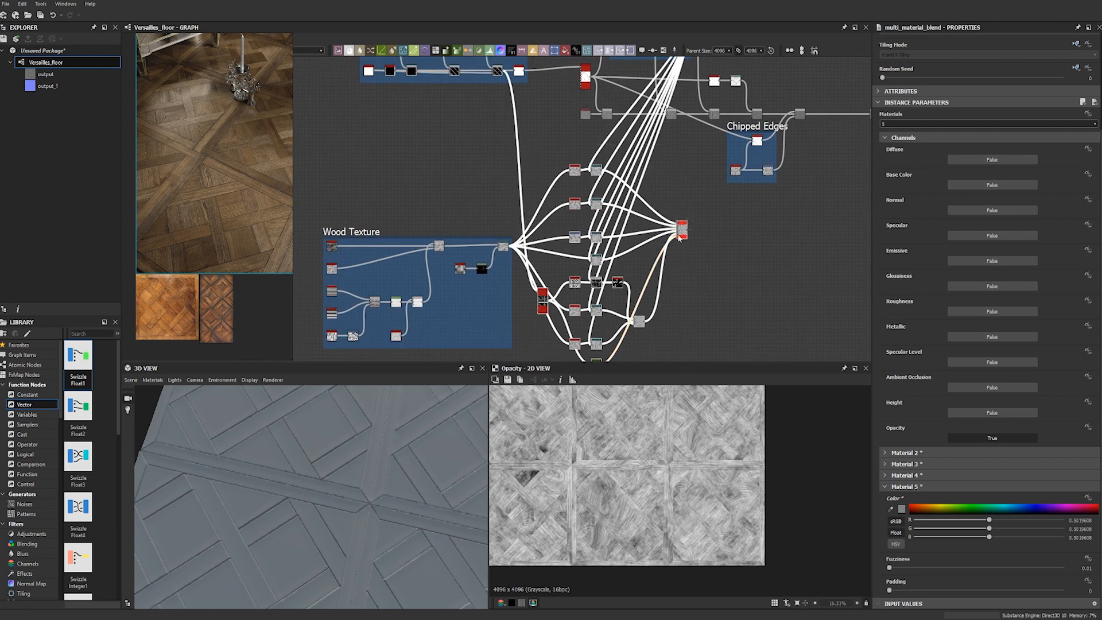
right_click(679, 238)
click(715, 297)
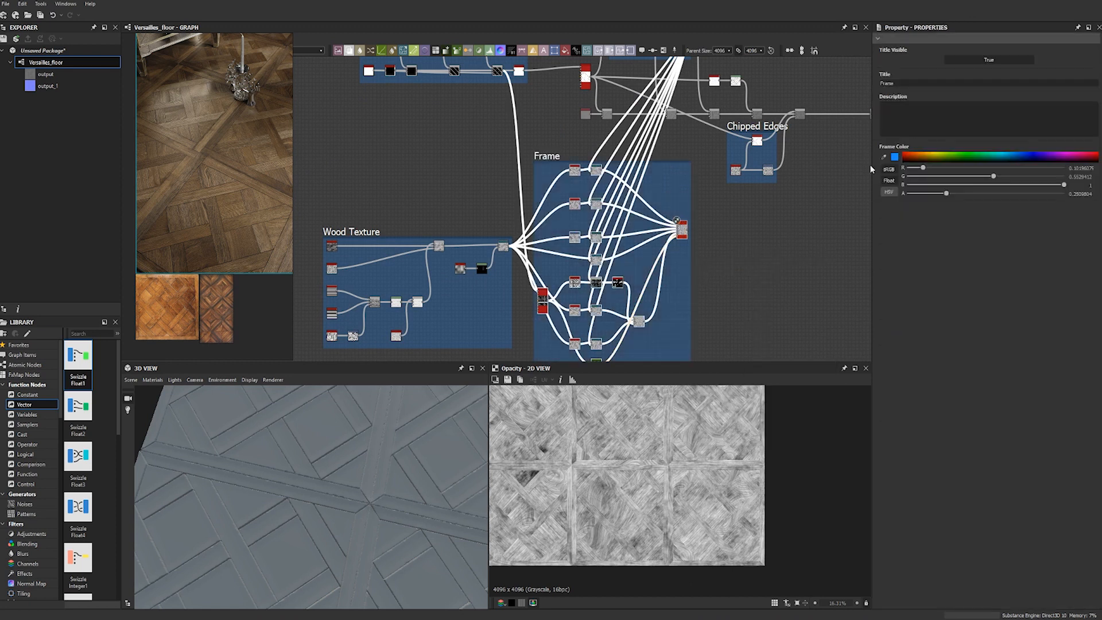
drag(931, 83, 748, 97)
key(BackSpace)
click(756, 276)
Insert a Blend node into the main height chain after the chipped edges, with the Multi-Material Blend's grain as foreground.
middle_drag(781, 239, 722, 253)
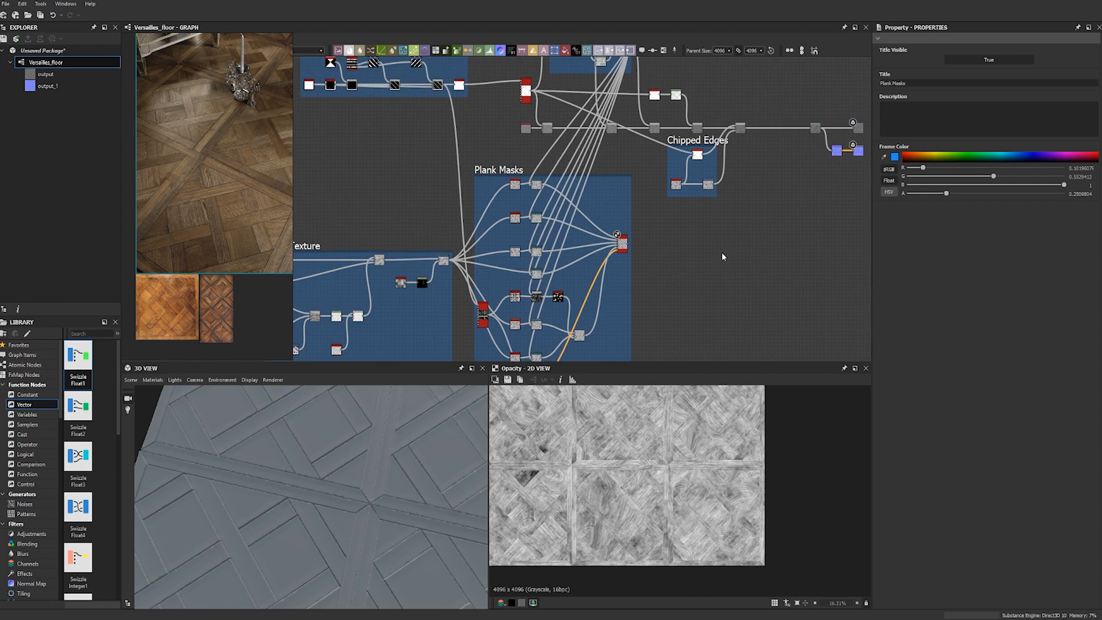
key(space)
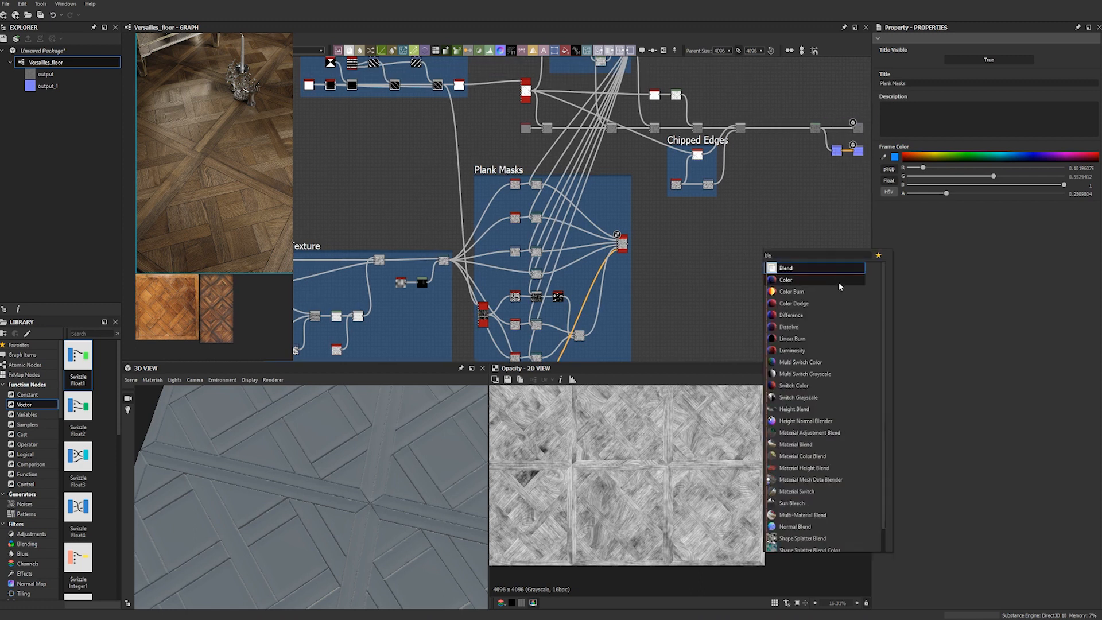
click(841, 281)
mouse_move(629, 246)
mouse_down()
mouse_move(759, 248)
mouse_move(627, 245)
mouse_up()
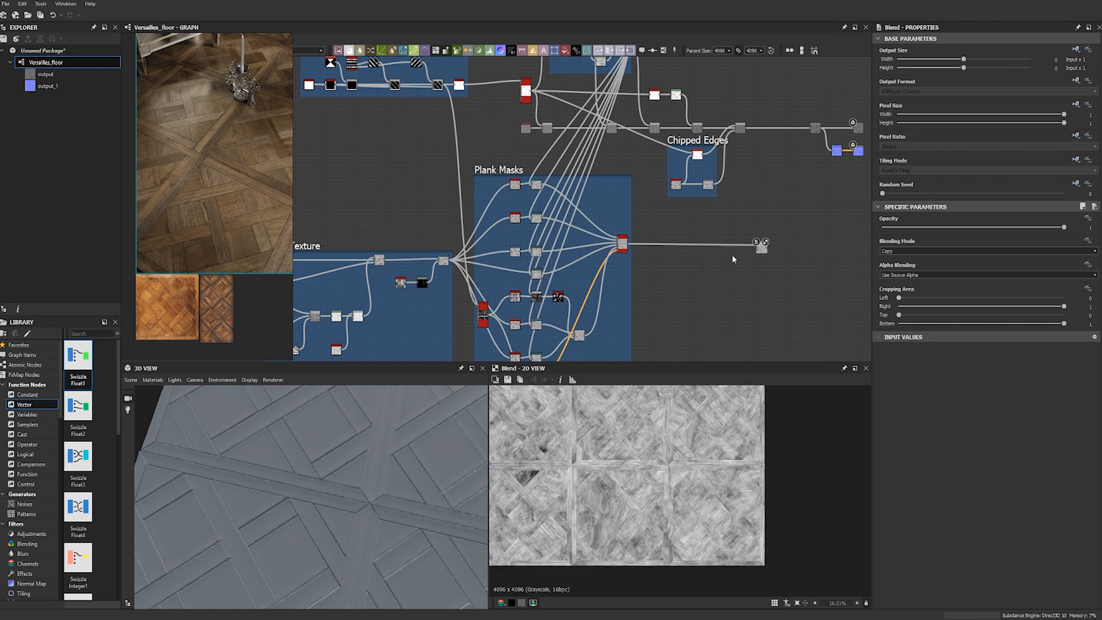
drag(746, 128, 814, 128)
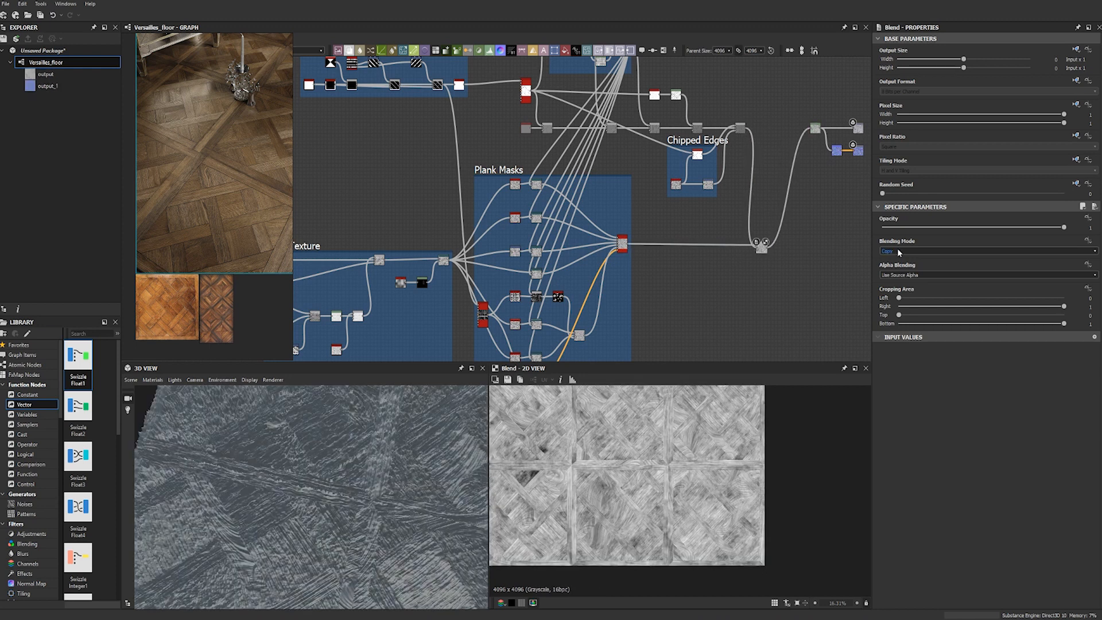
Set the grain Blend to Overlay mode with an opacity of 0.1 and inspect the floor in 3D.
click(900, 251)
click(900, 312)
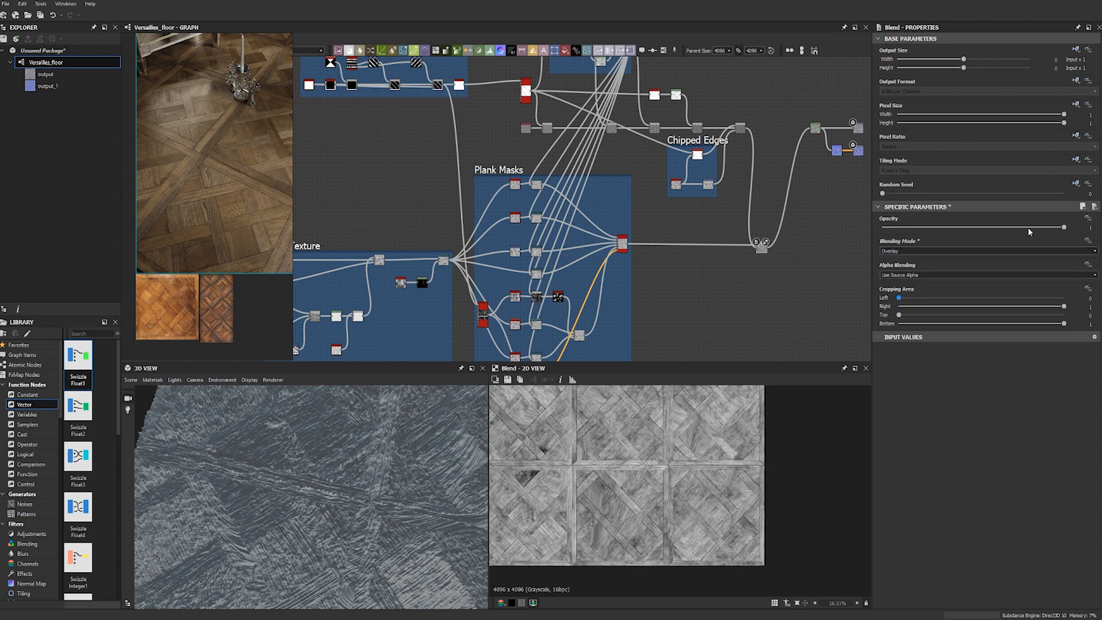
click(1091, 227)
text(0.1)
key(Return)
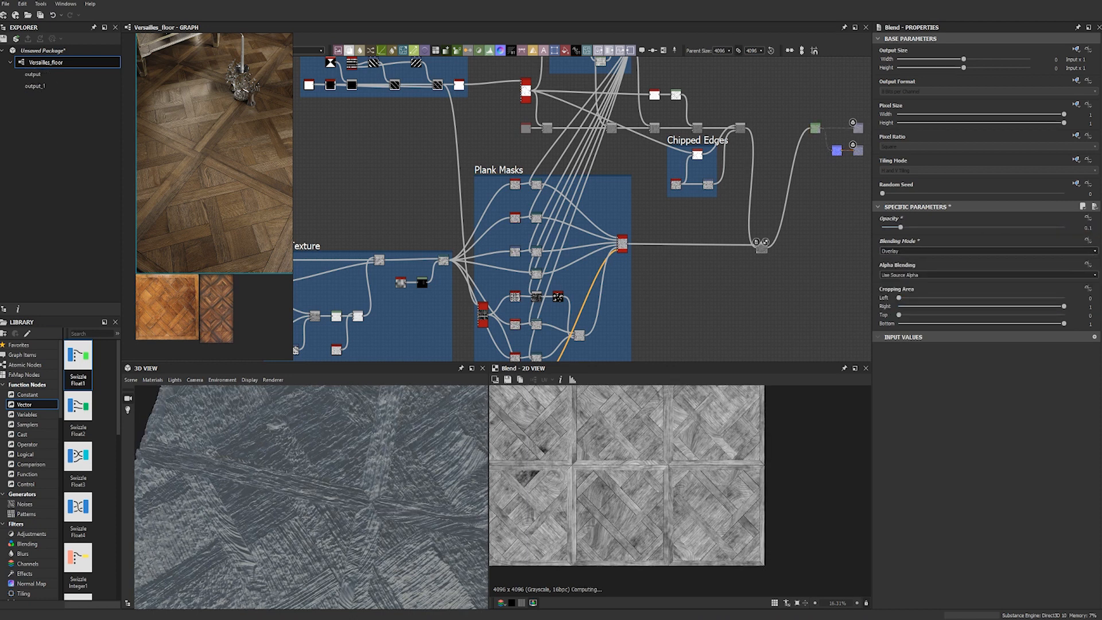
scroll(392, 503, down, 6)
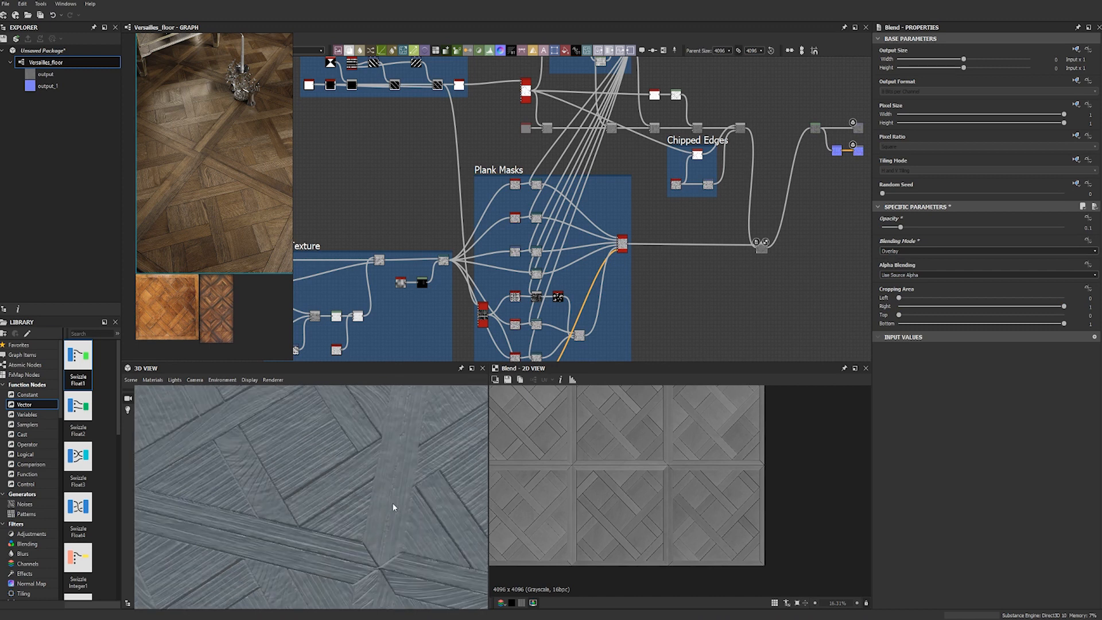
mouse_move(389, 504)
middle_down()
mouse_move(330, 486)
mouse_move(329, 584)
middle_up()
scroll(349, 504, up, 4)
mouse_move(367, 436)
middle_down()
mouse_move(358, 518)
mouse_move(357, 472)
middle_up()
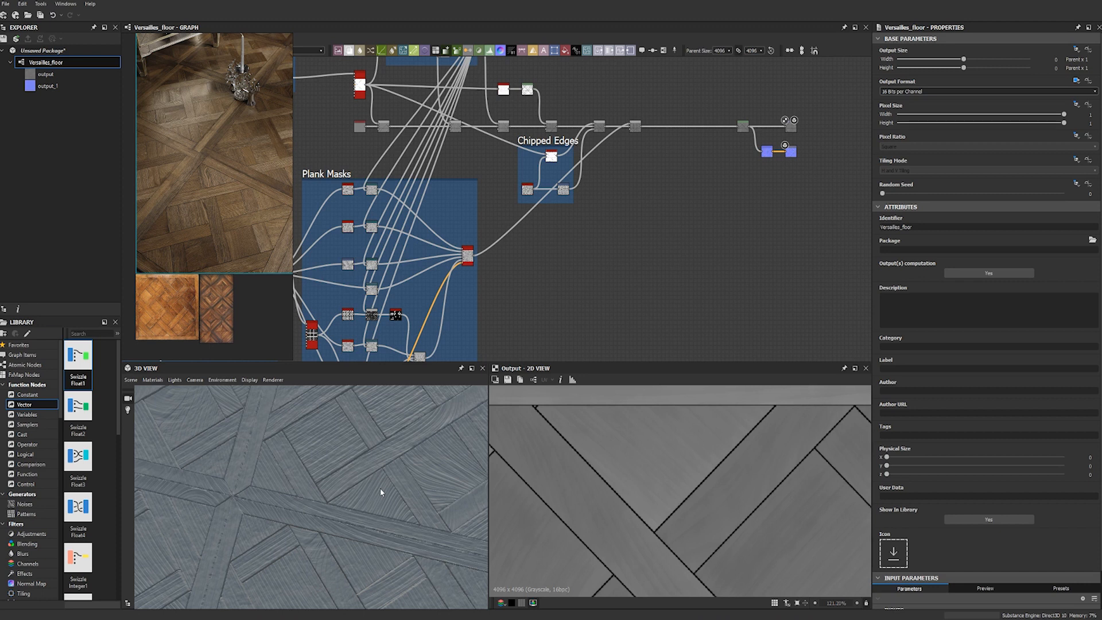
Add a Blur HQ Grayscale node fed by the upper Chipped Edges node and set its intensity to 0.7.
key(space)
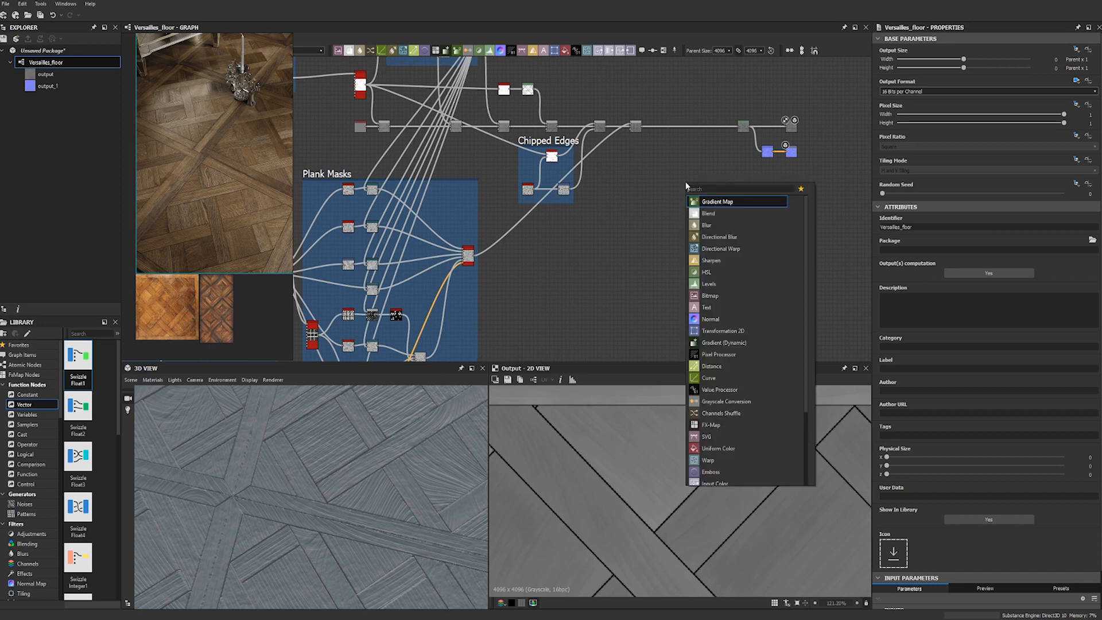
text(blur)
click(710, 261)
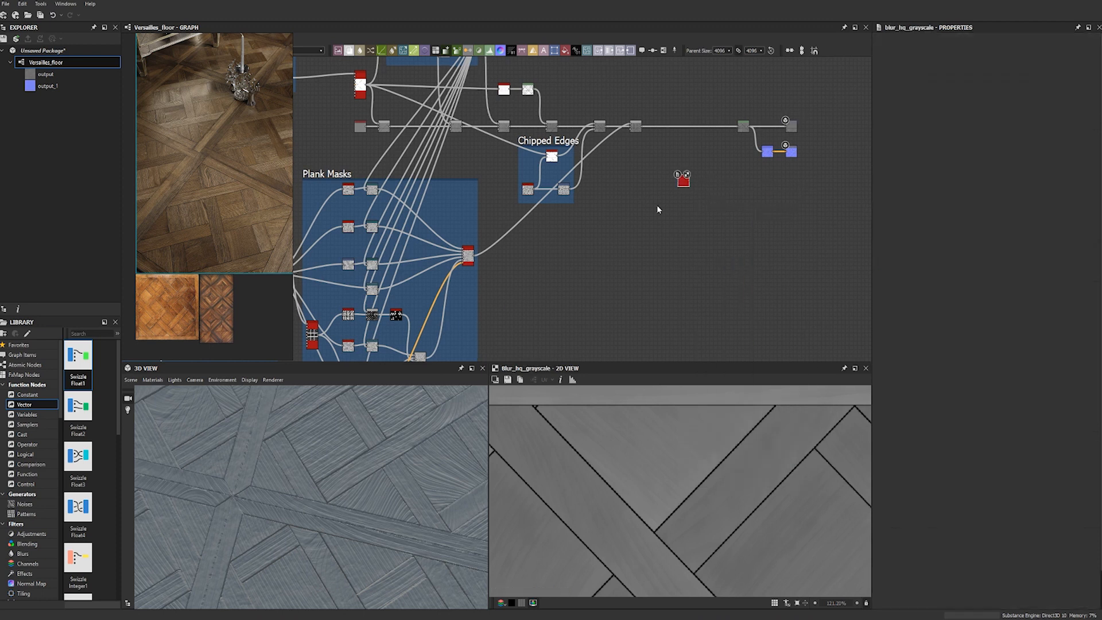
scroll(621, 171, up, 2)
scroll(621, 172, up, 1)
drag(510, 143, 666, 142)
drag(928, 240, 890, 242)
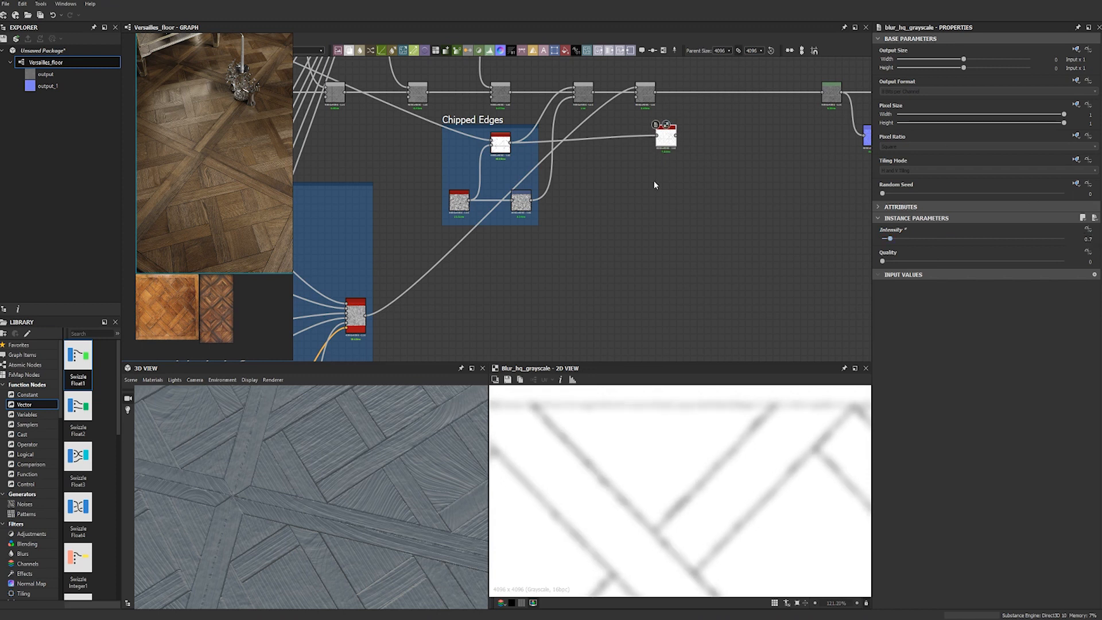
drag(670, 138, 649, 145)
Add a Levels node after the blur and invert its input range so the plank gaps form a bright mask.
middle_drag(741, 163, 672, 173)
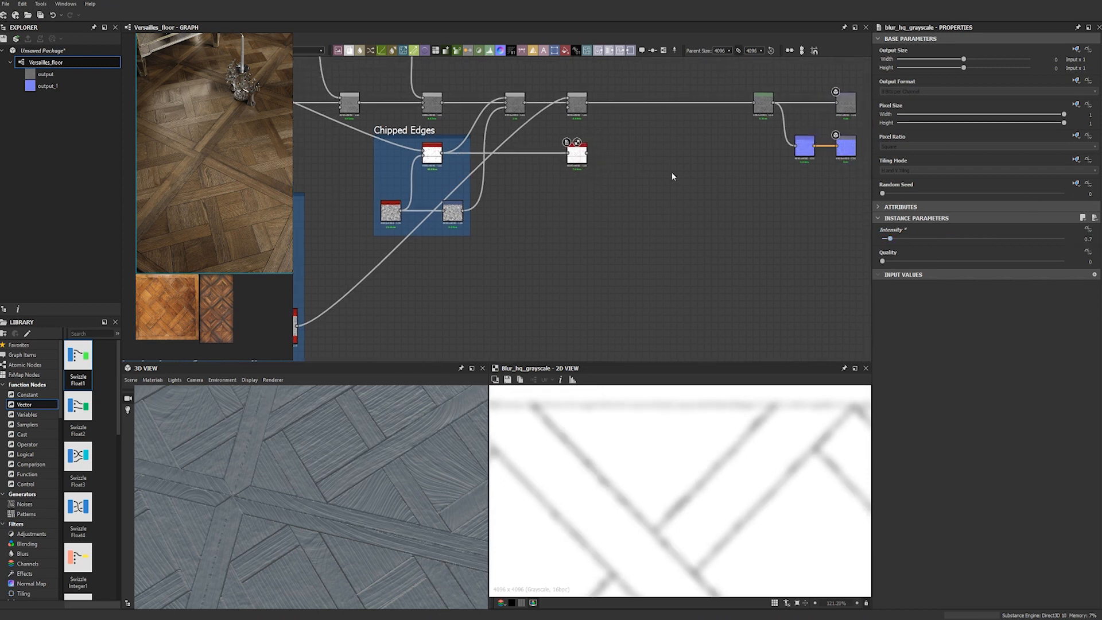
key(space)
text(levels)
key(Return)
drag(613, 158, 620, 155)
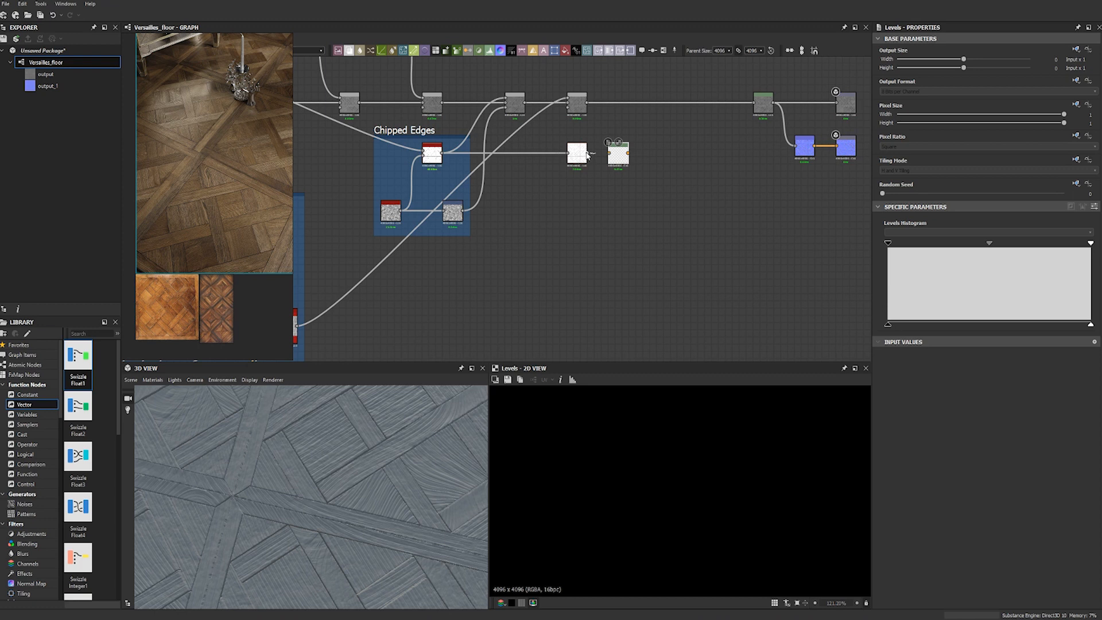
drag(888, 242, 1041, 244)
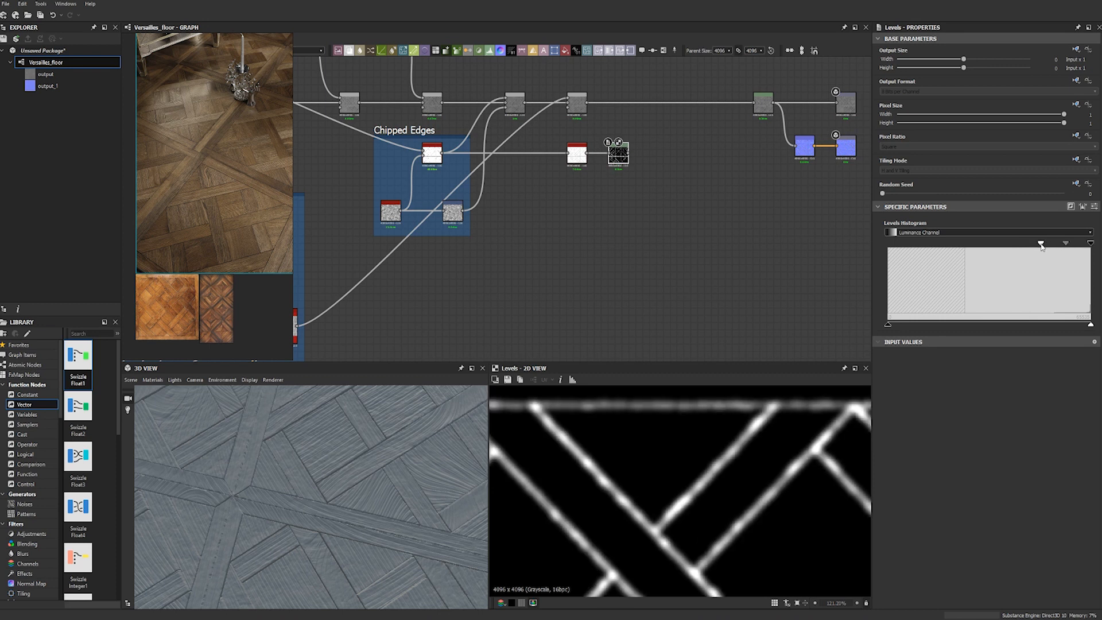
scroll(668, 509, down, 7)
scroll(669, 508, up, 3)
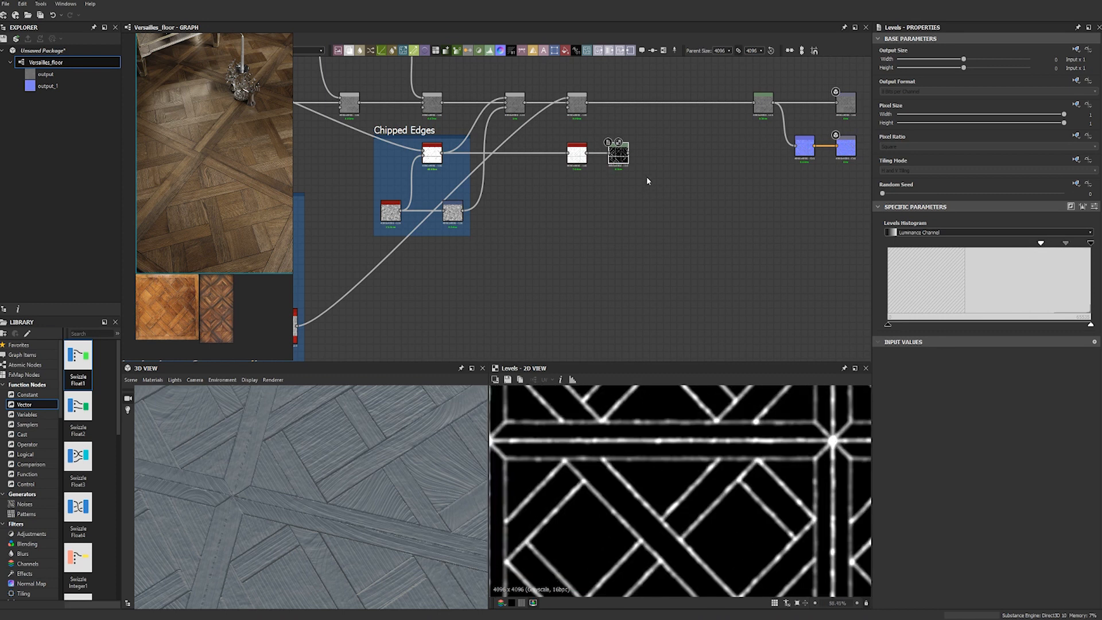
Add an Ambient Occlusion (HBAO) node below the blur and feed it the Multi-Material Blend's grain output.
key(space)
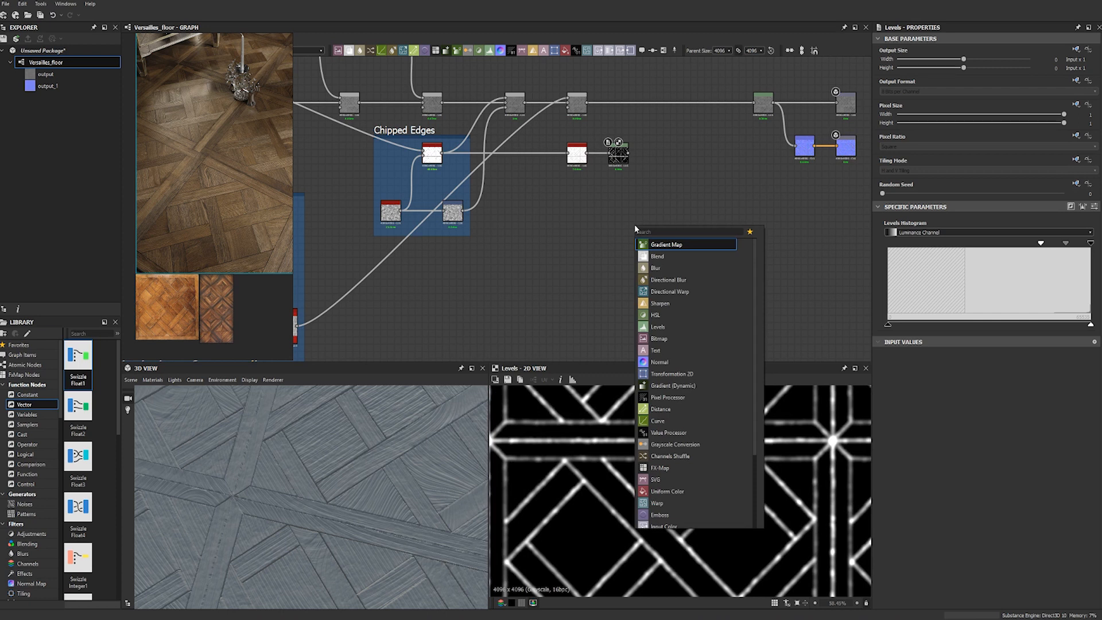
text(ambie)
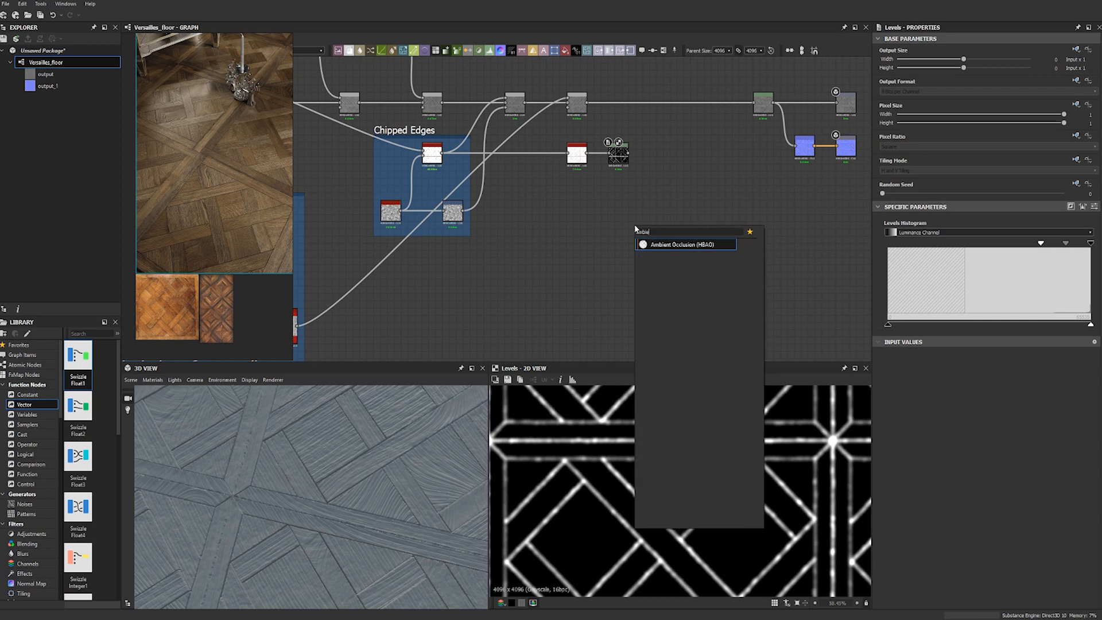
click(646, 244)
drag(637, 229, 579, 202)
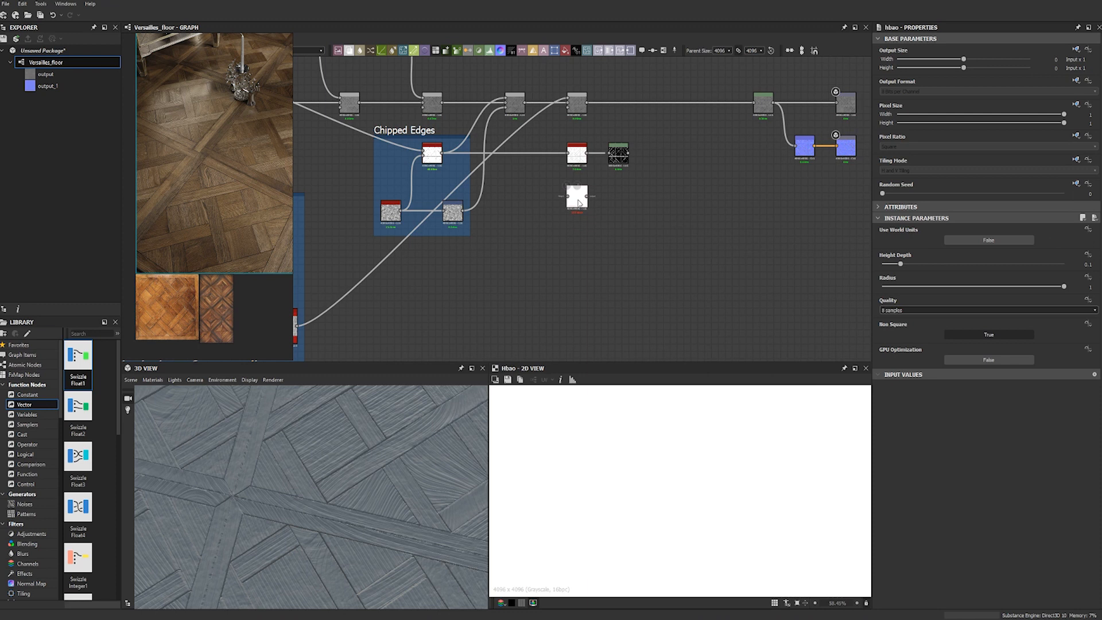
middle_drag(571, 267, 728, 184)
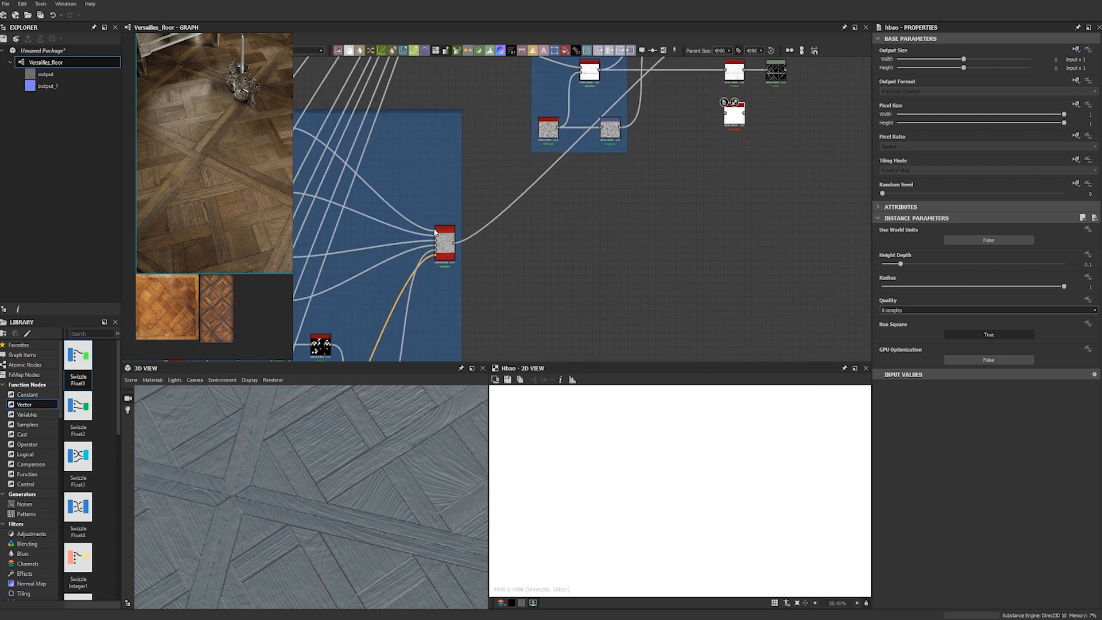
mouse_move(455, 242)
mouse_down()
mouse_move(722, 115)
mouse_move(455, 243)
mouse_up()
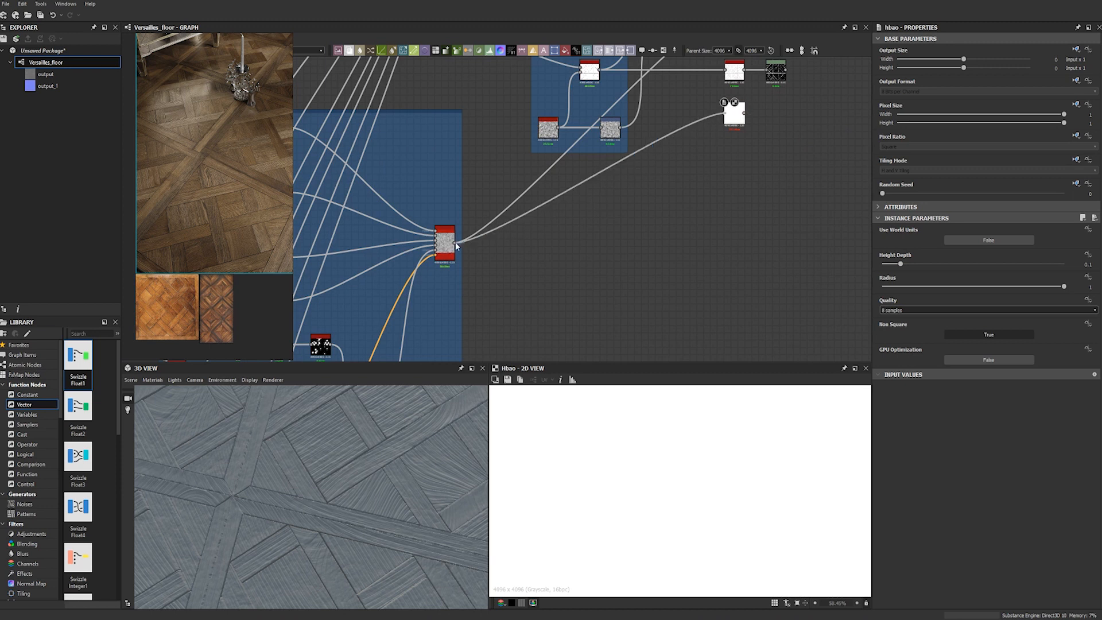
scroll(705, 171, up, 3)
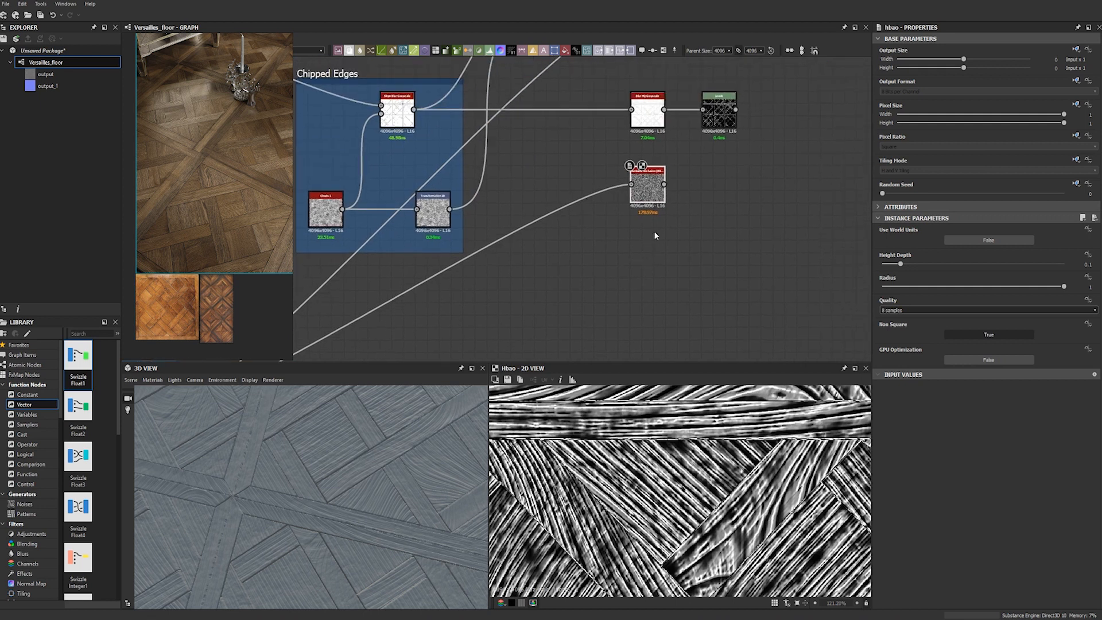
Enable world units and GPU optimization on the ambient occlusion and set its quality to 16 samples.
click(988, 240)
click(976, 333)
click(970, 350)
click(997, 380)
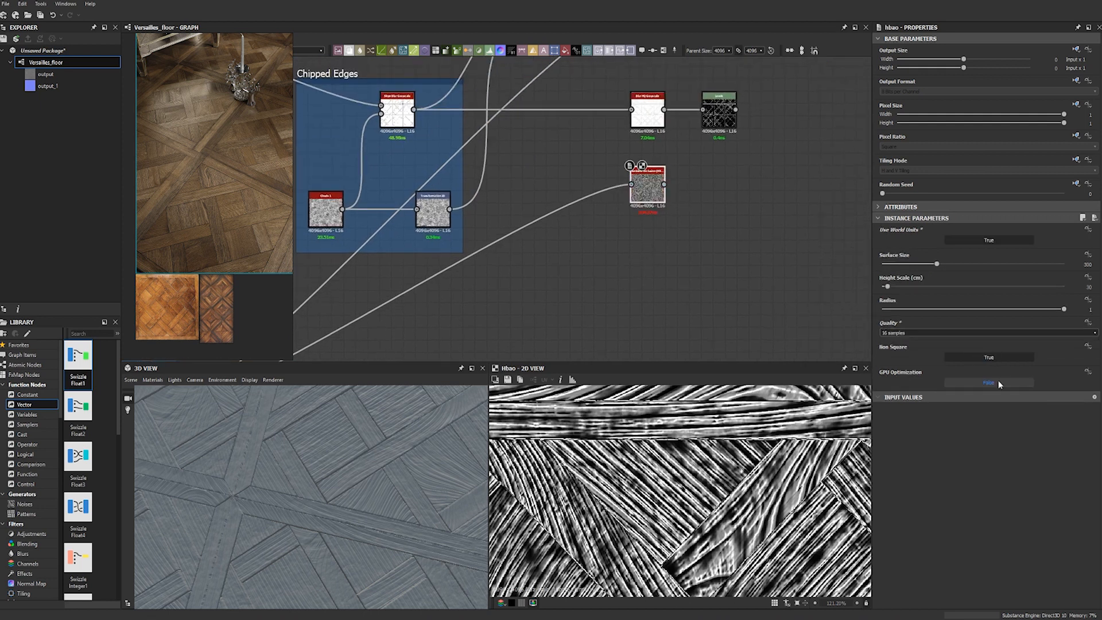
Add an Invert Grayscale node after the ambient occlusion.
key(space)
text(inver)
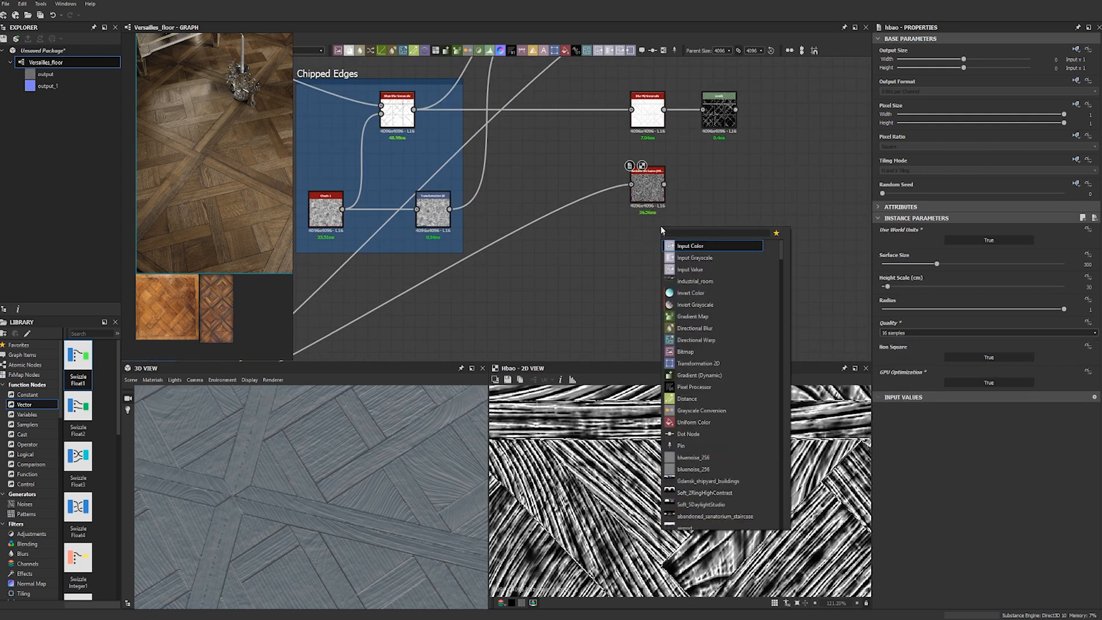
click(703, 258)
drag(652, 224, 703, 184)
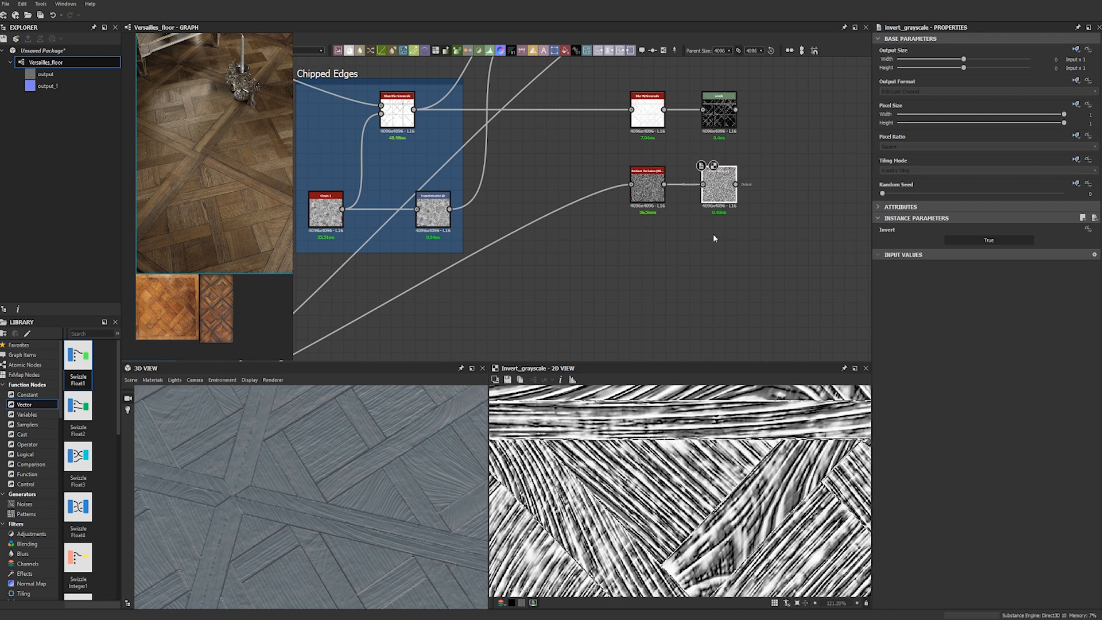
Add a Levels node after the Invert Grayscale and raise its black input point to isolate the thin bright grain lines.
middle_drag(760, 240, 678, 246)
key(space)
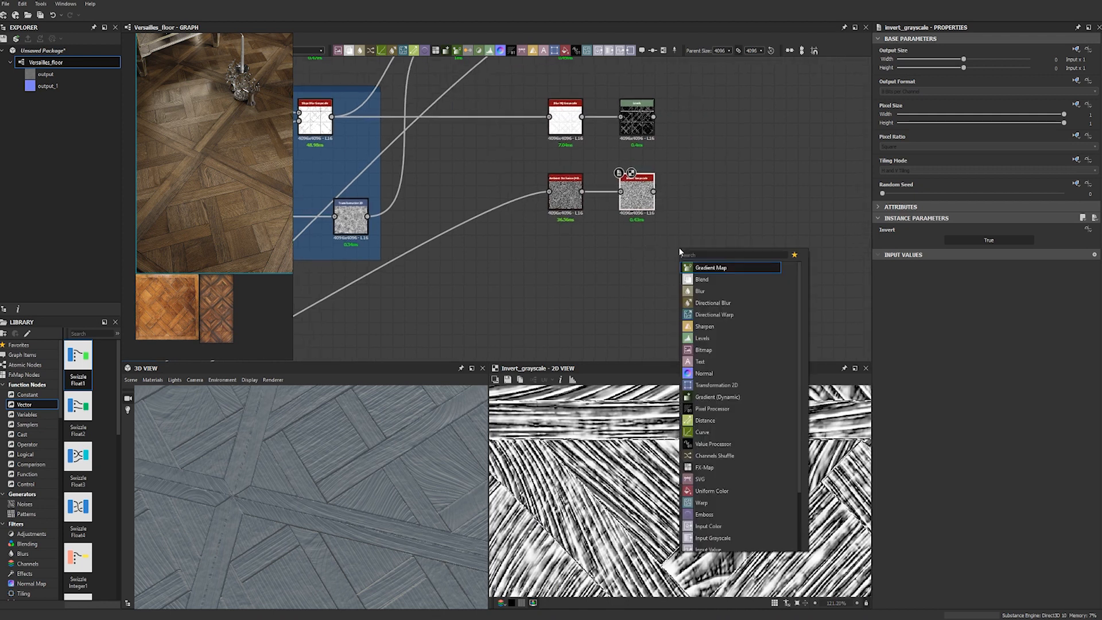
text(lev)
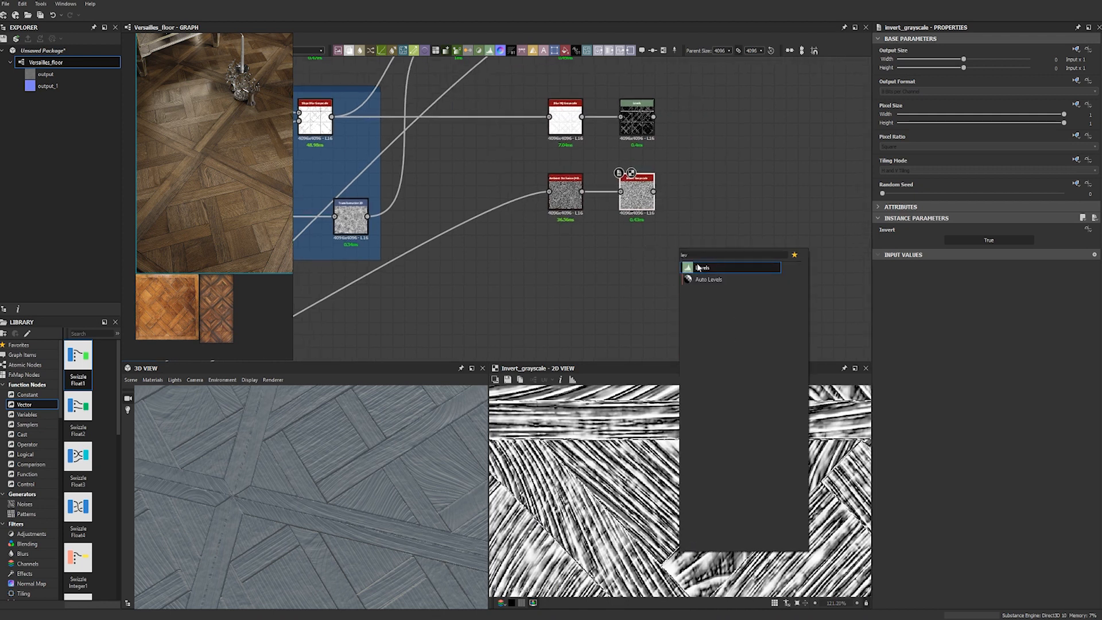
click(698, 268)
click(638, 108)
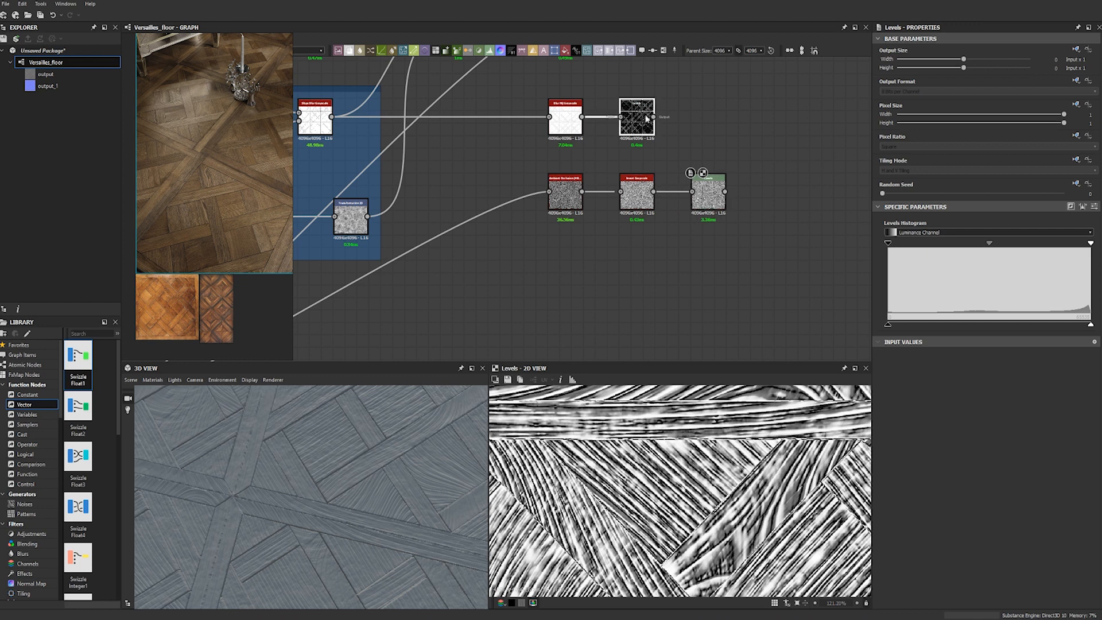
click(706, 191)
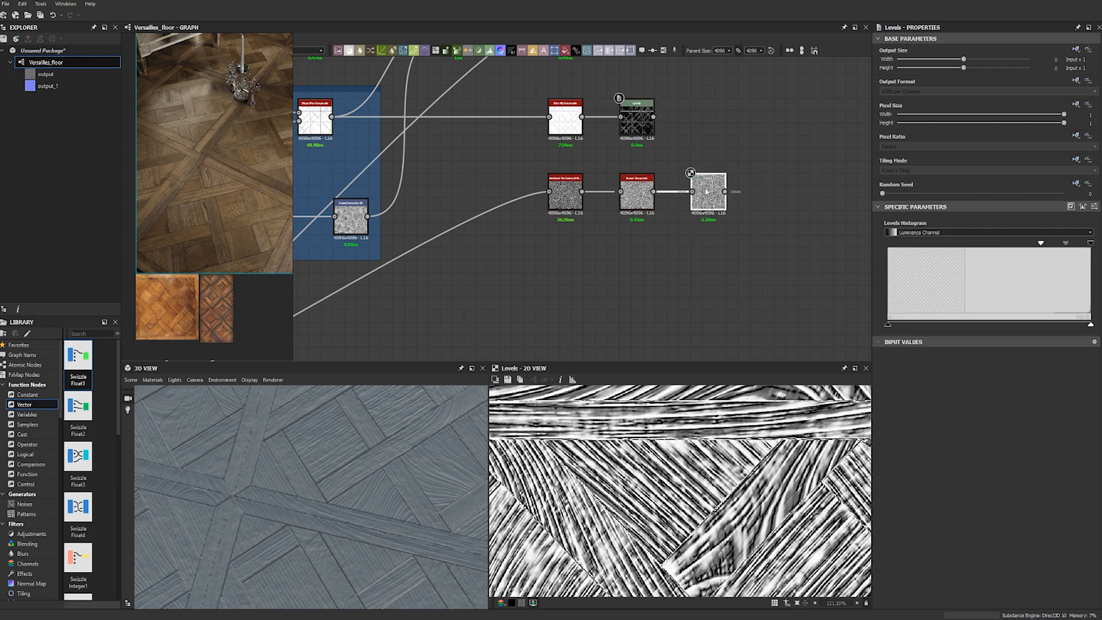
drag(1031, 248, 1042, 250)
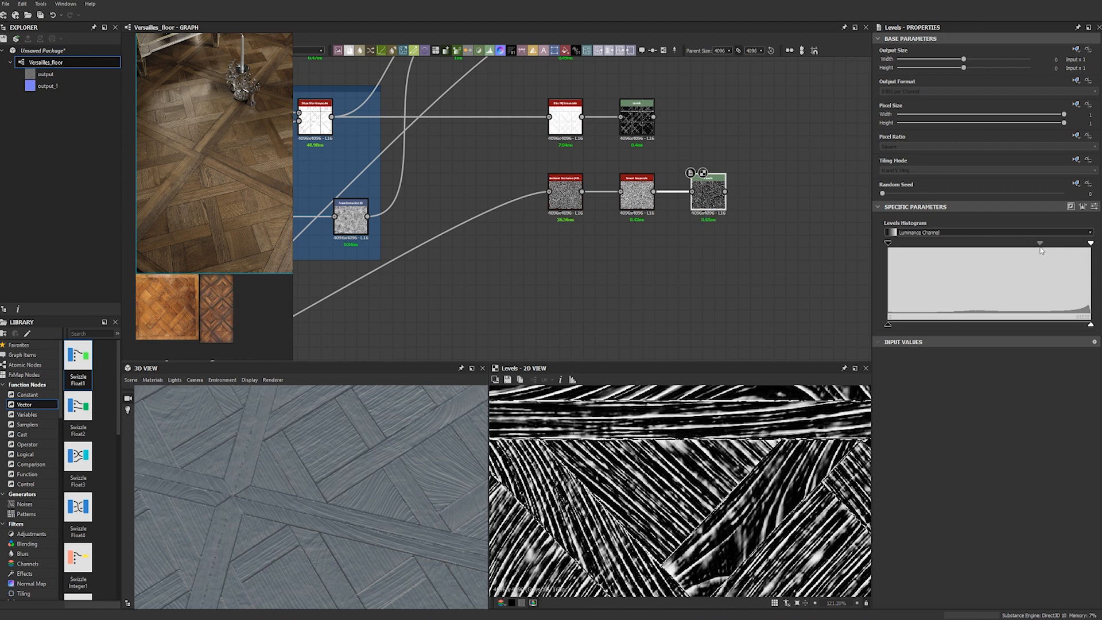
drag(889, 245, 1032, 247)
drag(1076, 245, 1037, 245)
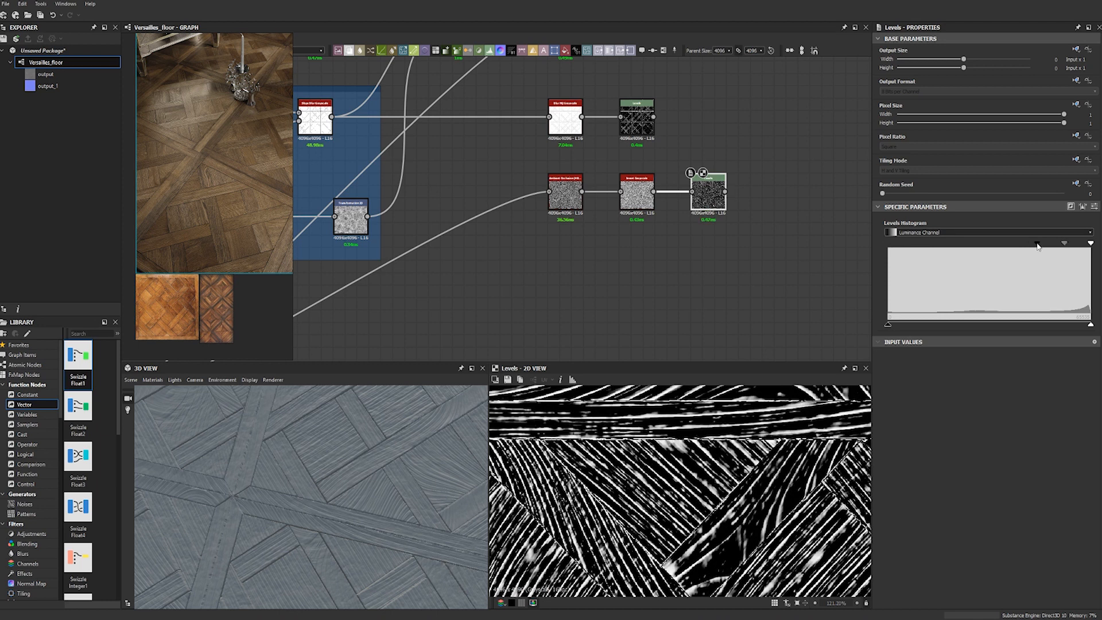
Add a Subtract Blend node after the gap mask's Levels, using those Levels as background and the ambient occlusion as foreground.
middle_drag(804, 104, 789, 104)
click(789, 104)
key(space)
text(ble)
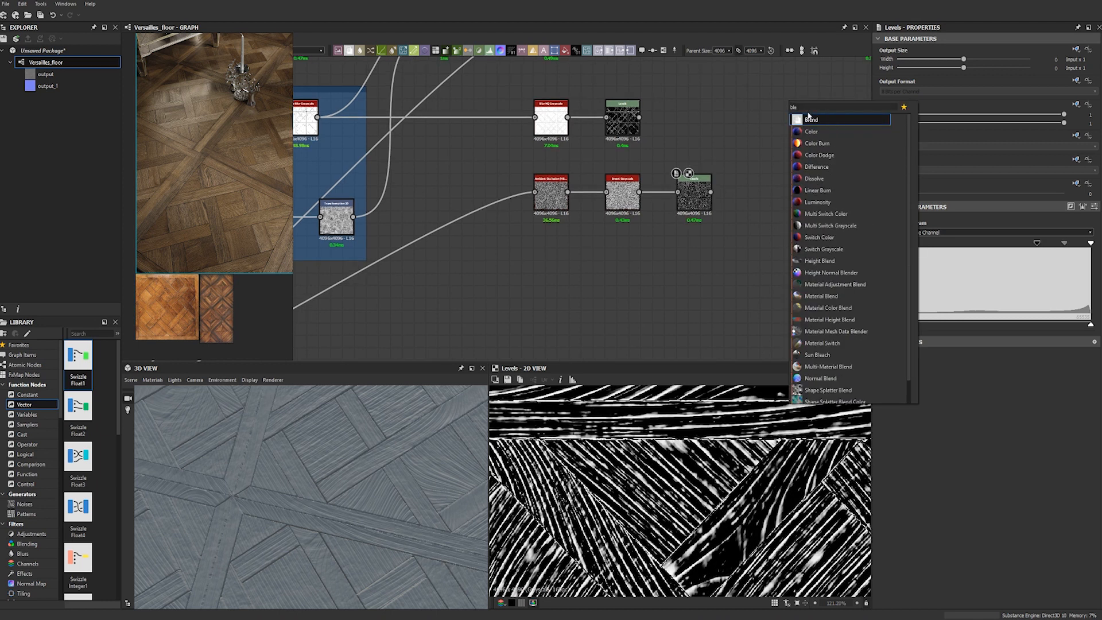
key(Return)
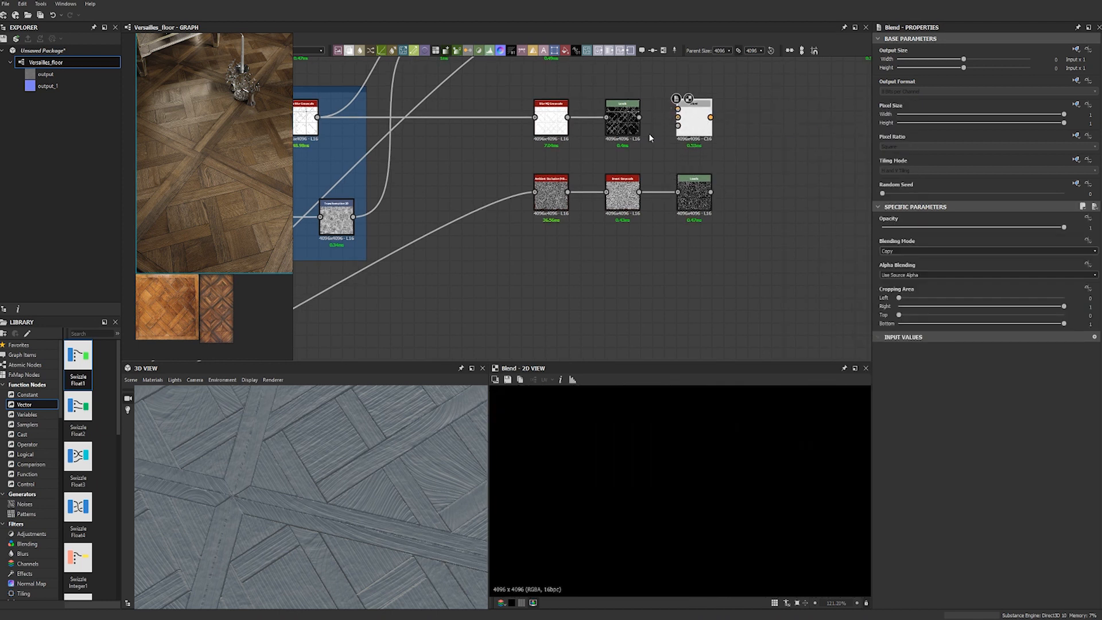
drag(567, 192, 678, 117)
click(701, 116)
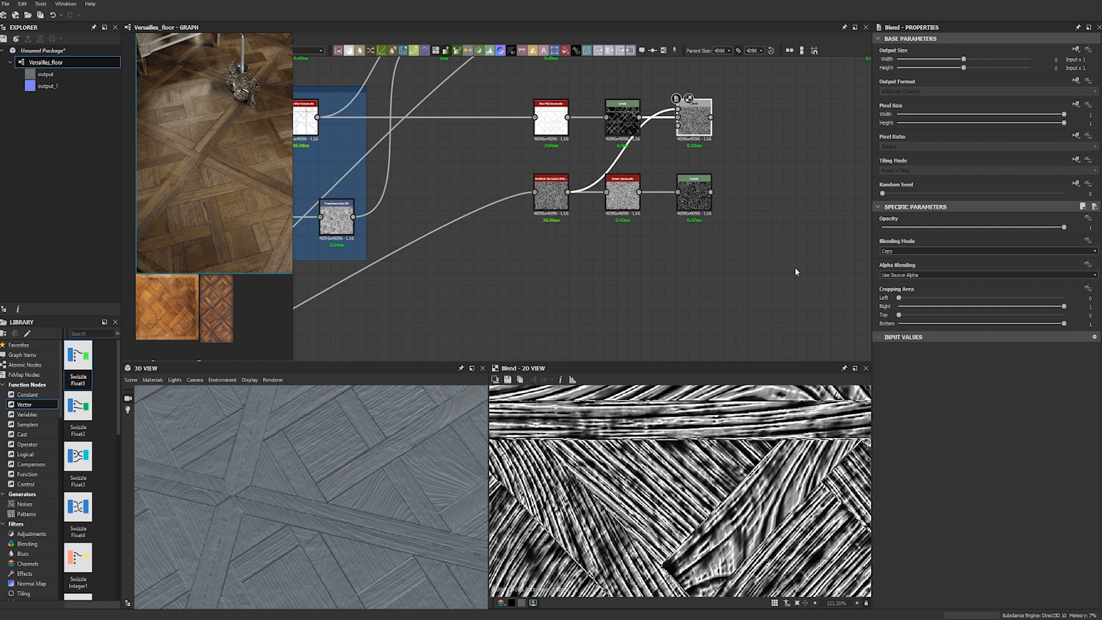
click(904, 251)
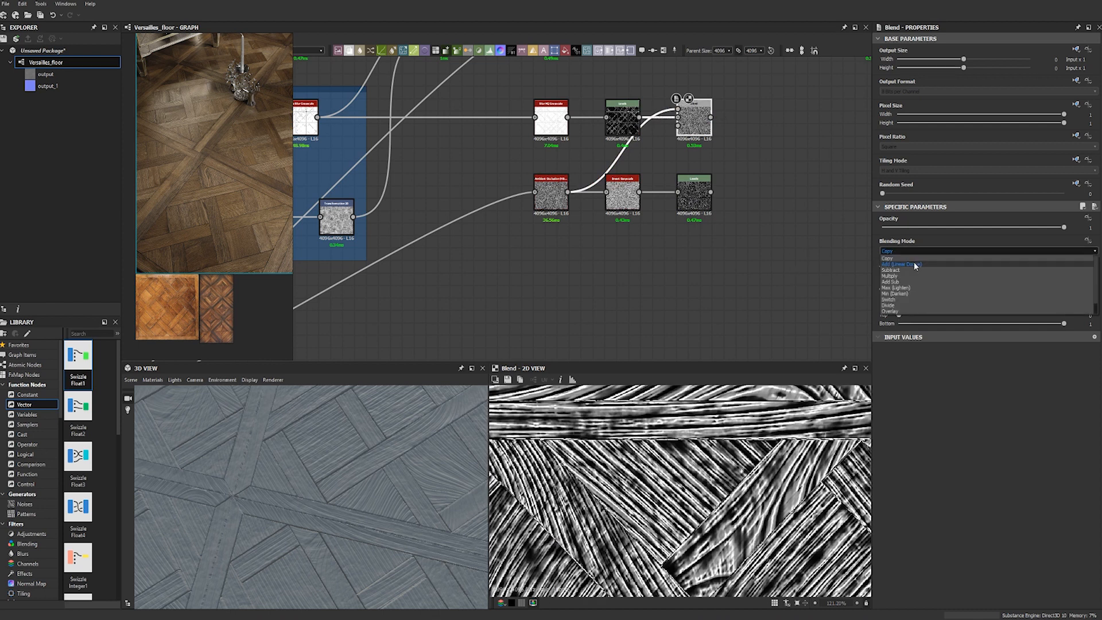
click(913, 262)
Examine the subtracted gap mask's edge detail across the parquet and compare it with the wood floor reference images.
scroll(649, 507, up, 4)
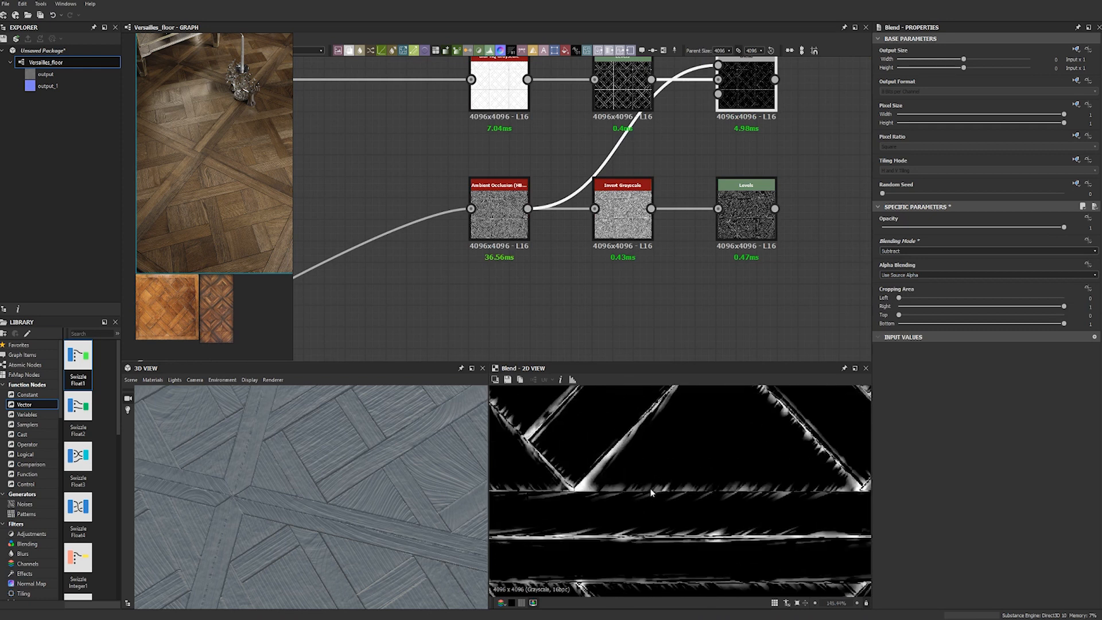
middle_drag(582, 466, 619, 486)
middle_drag(636, 430, 605, 506)
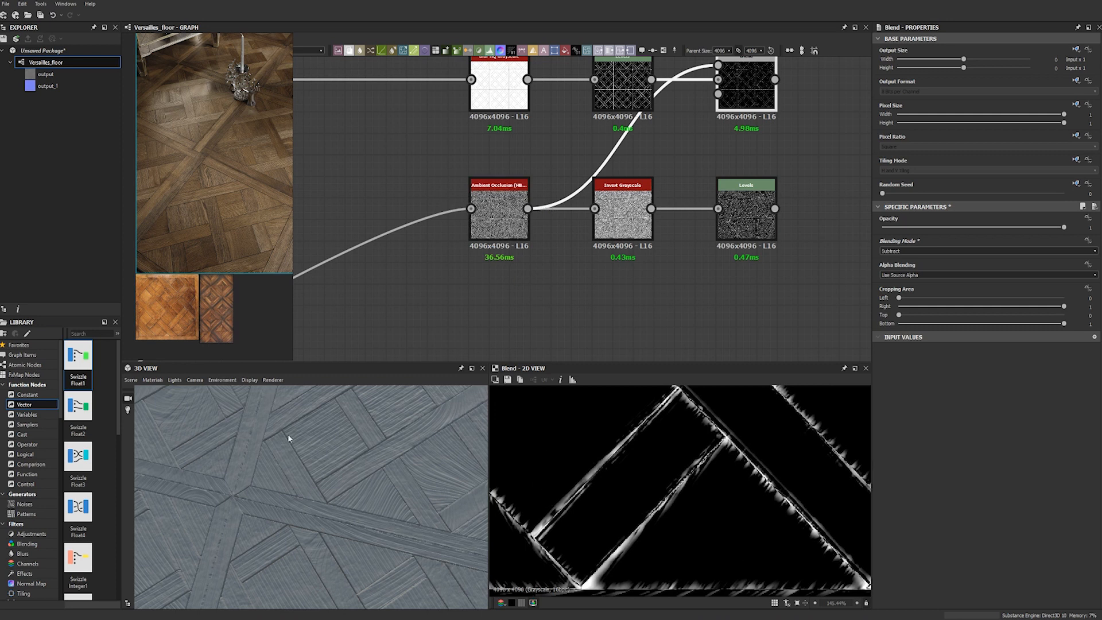
scroll(646, 477, down, 3)
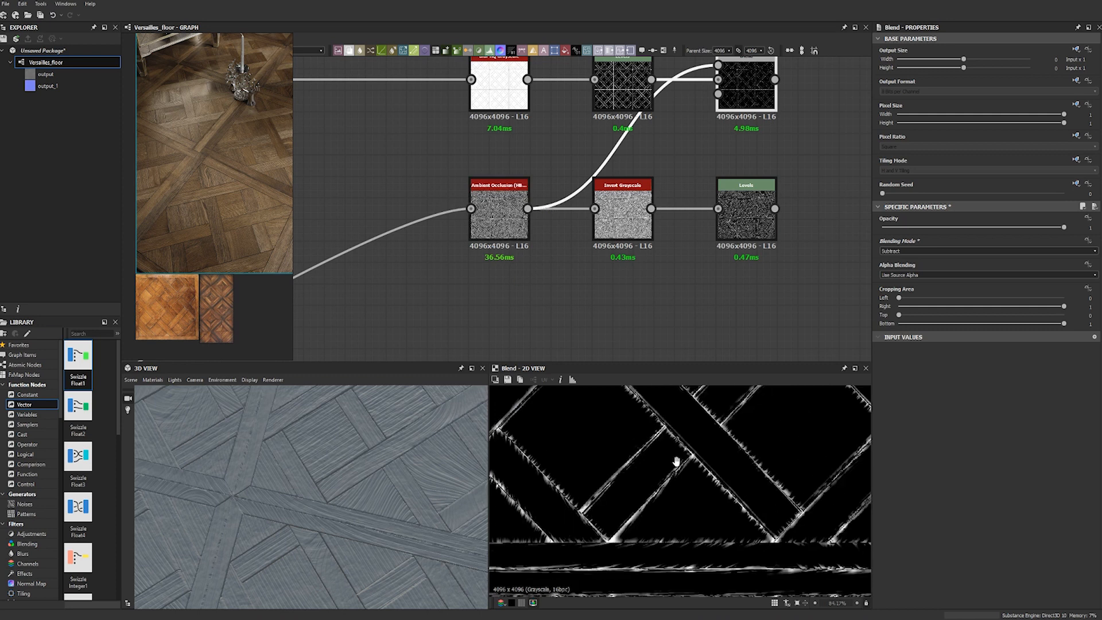
scroll(672, 458, up, 1)
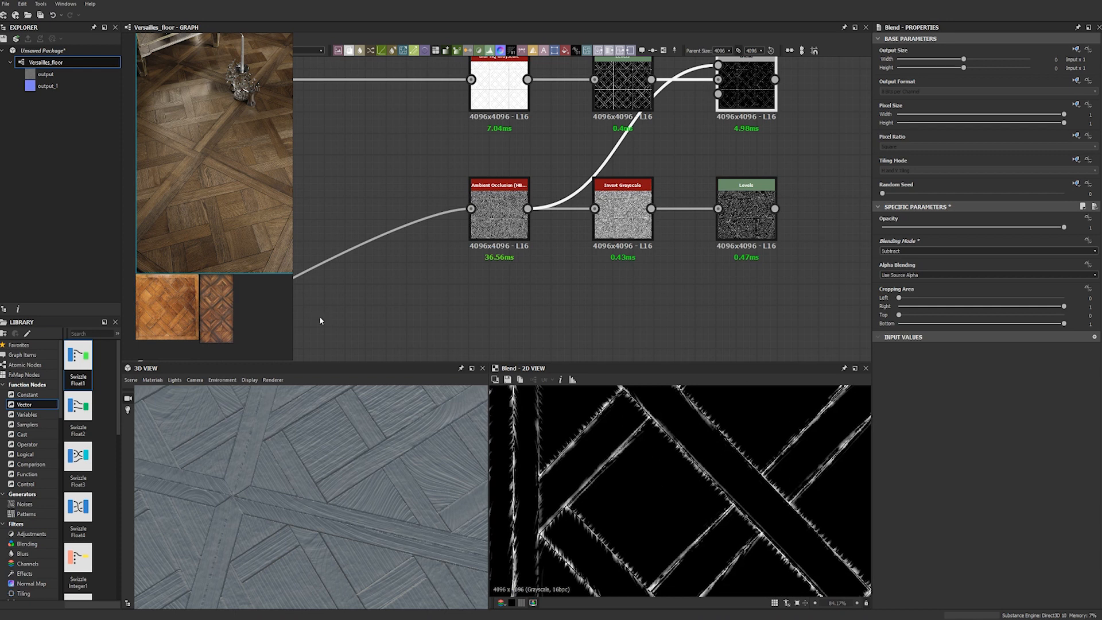
scroll(175, 315, up, 3)
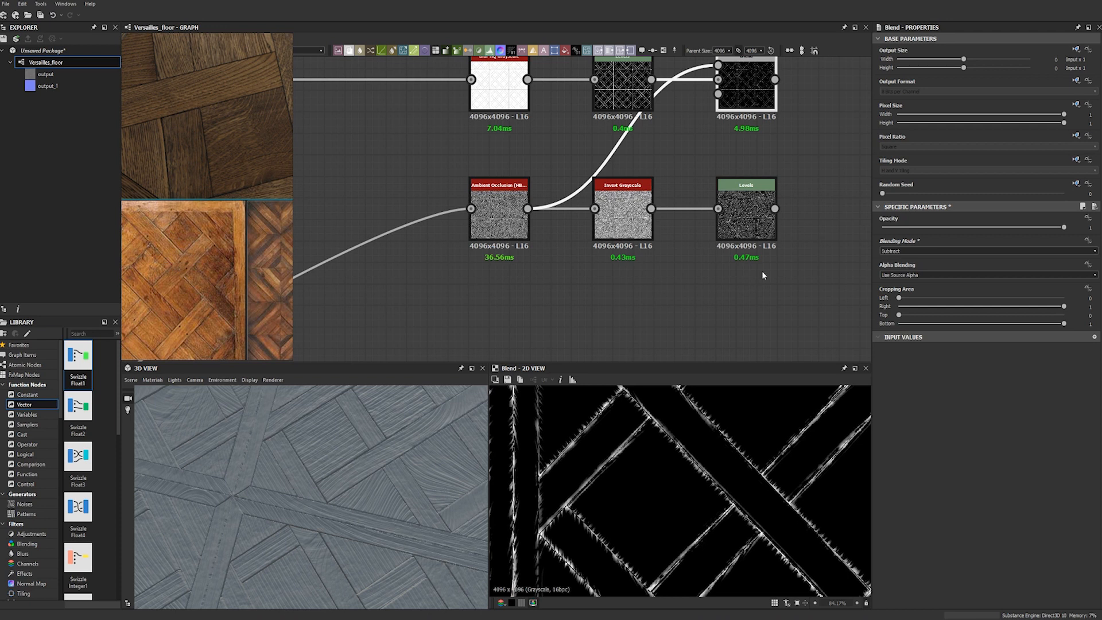
middle_drag(762, 272, 661, 288)
scroll(731, 227, down, 2)
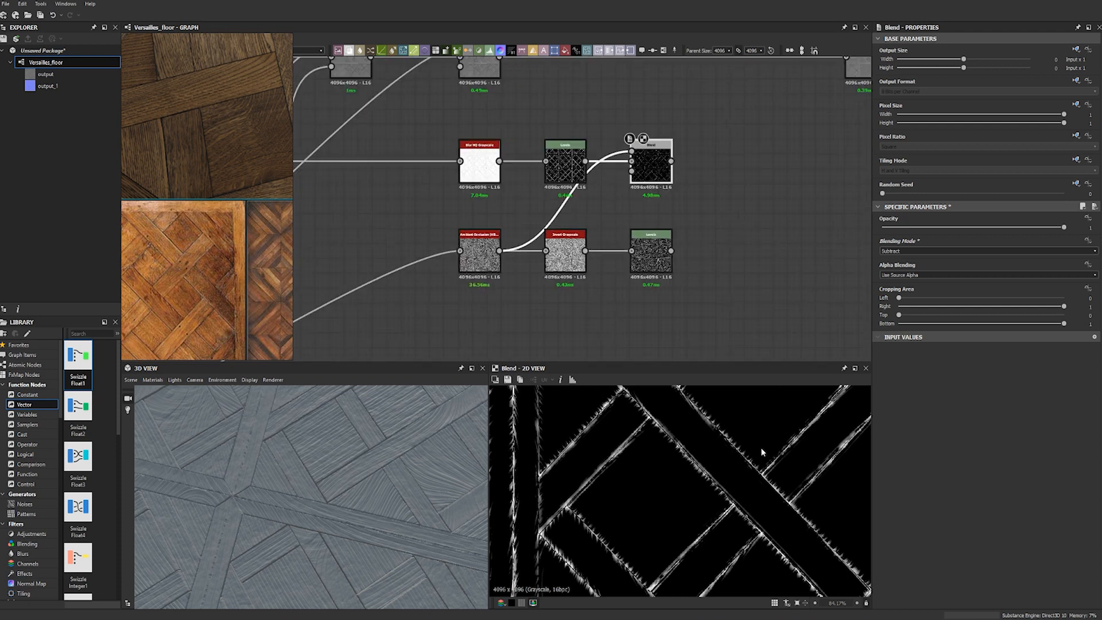
scroll(761, 451, down, 3)
Add another Blend node after the subtracted gap mask, feed the grain Levels into its foreground, and set it to Screen.
middle_drag(734, 199, 693, 229)
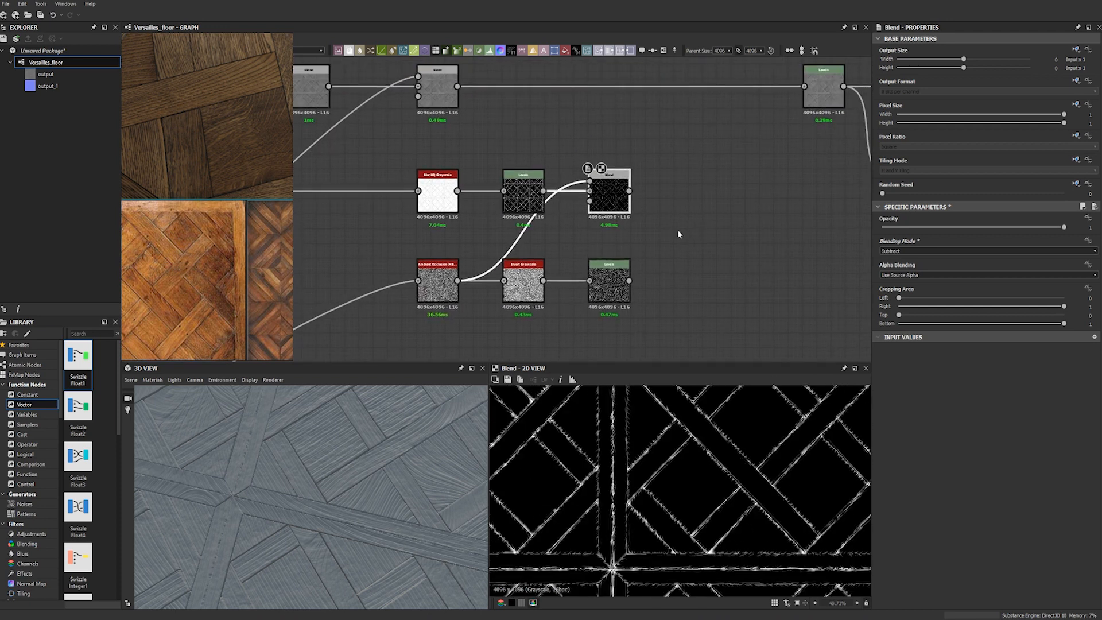
key(space)
text(ble)
click(716, 251)
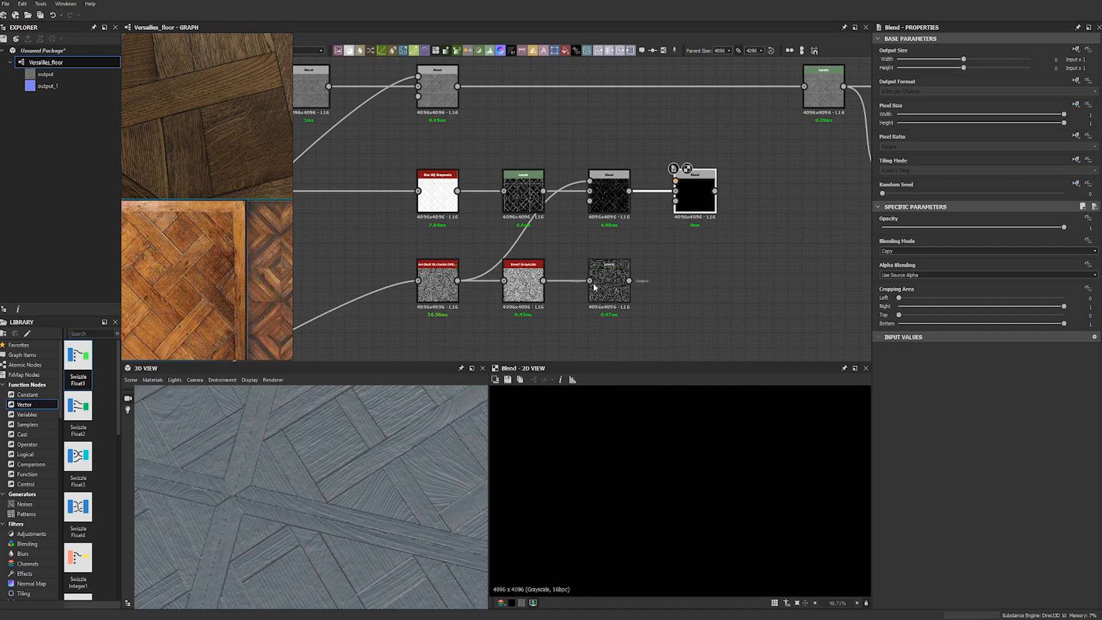
drag(630, 281, 675, 182)
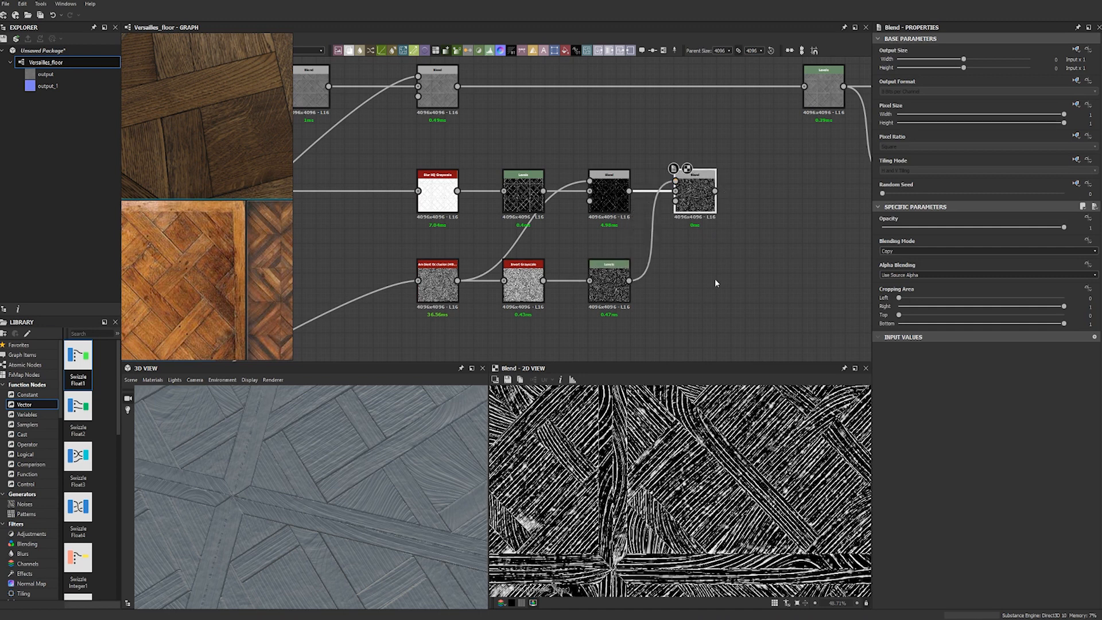
click(907, 251)
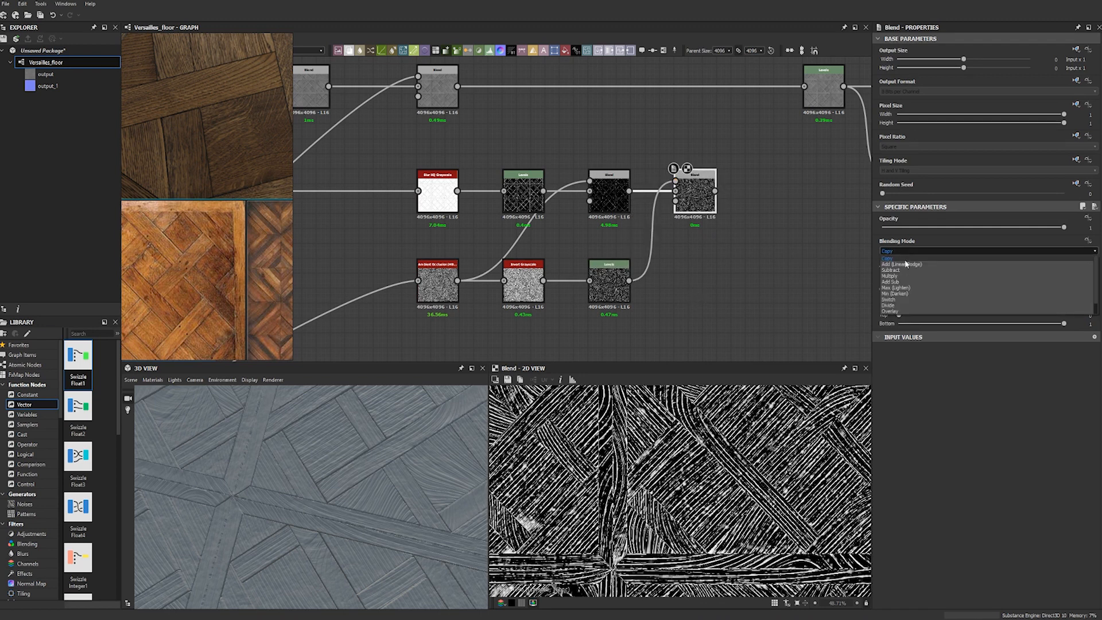
click(898, 308)
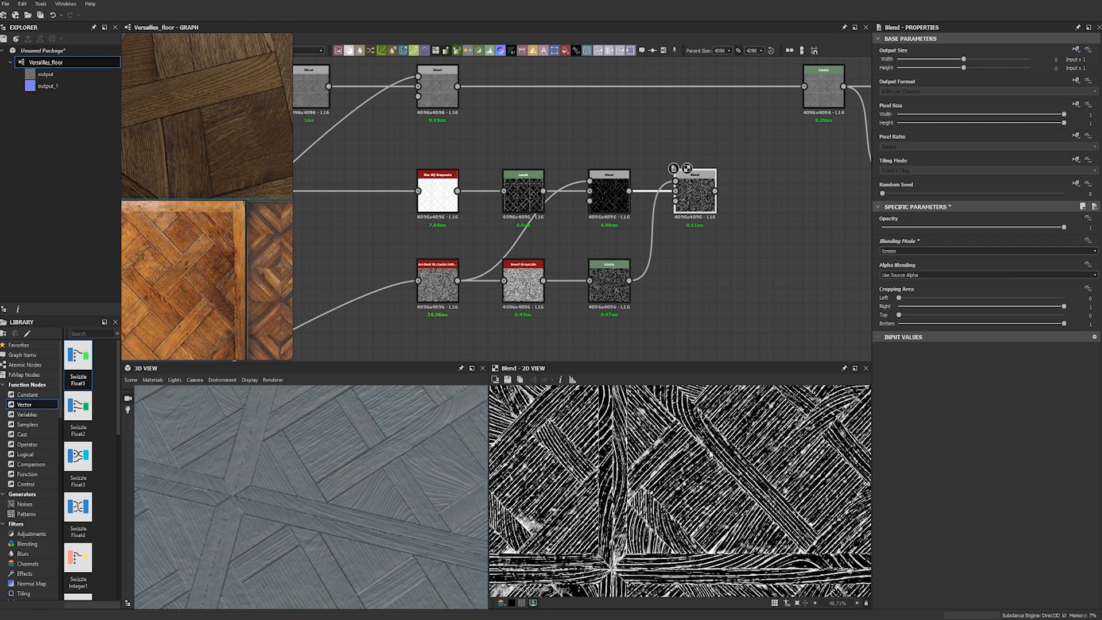
Add a Grunge Map 011 node and place it below the Screen blend.
click(664, 293)
key(space)
text(grung)
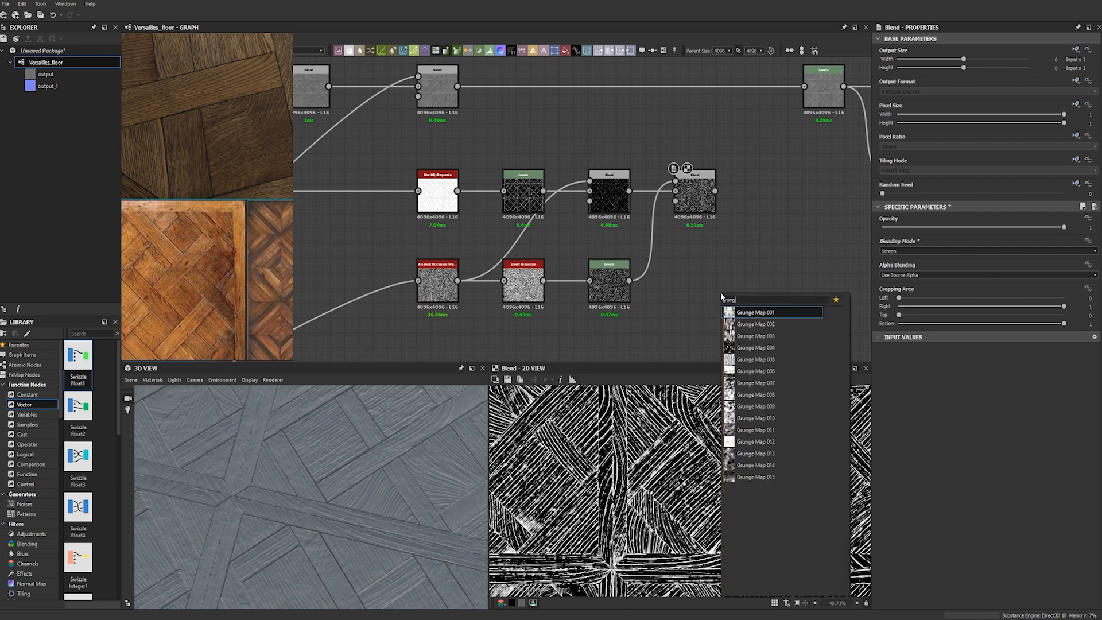
click(789, 429)
drag(717, 287, 688, 272)
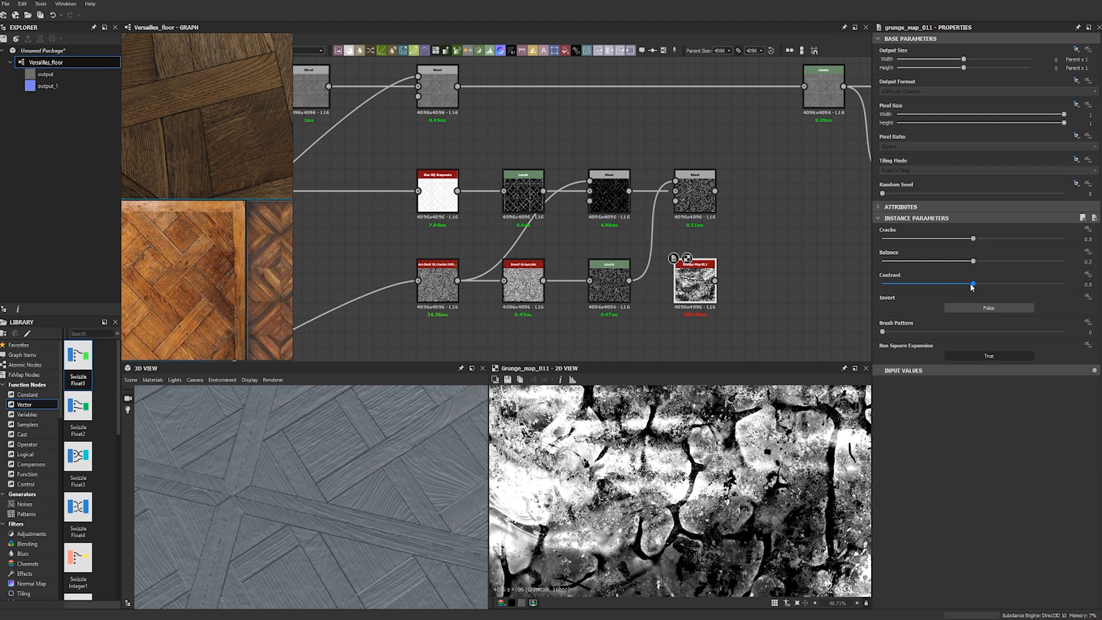
Set the grunge map's balance to 0.13, leaving its contrast at the default value.
drag(973, 261, 990, 284)
scroll(679, 491, down, 5)
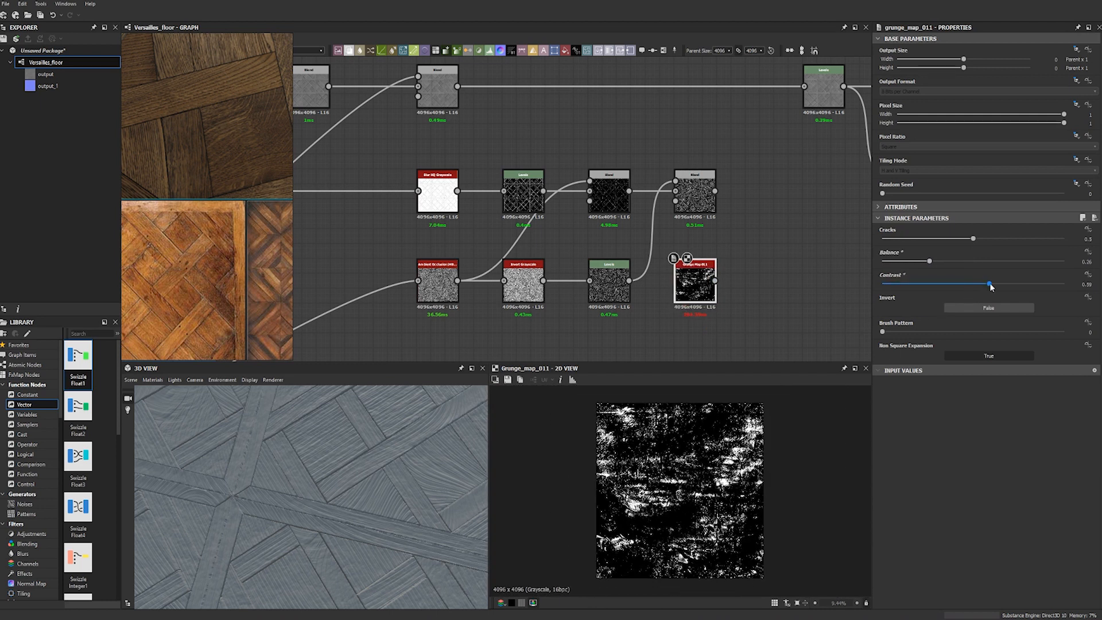
click(1088, 274)
drag(930, 262, 905, 262)
scroll(667, 442, up, 5)
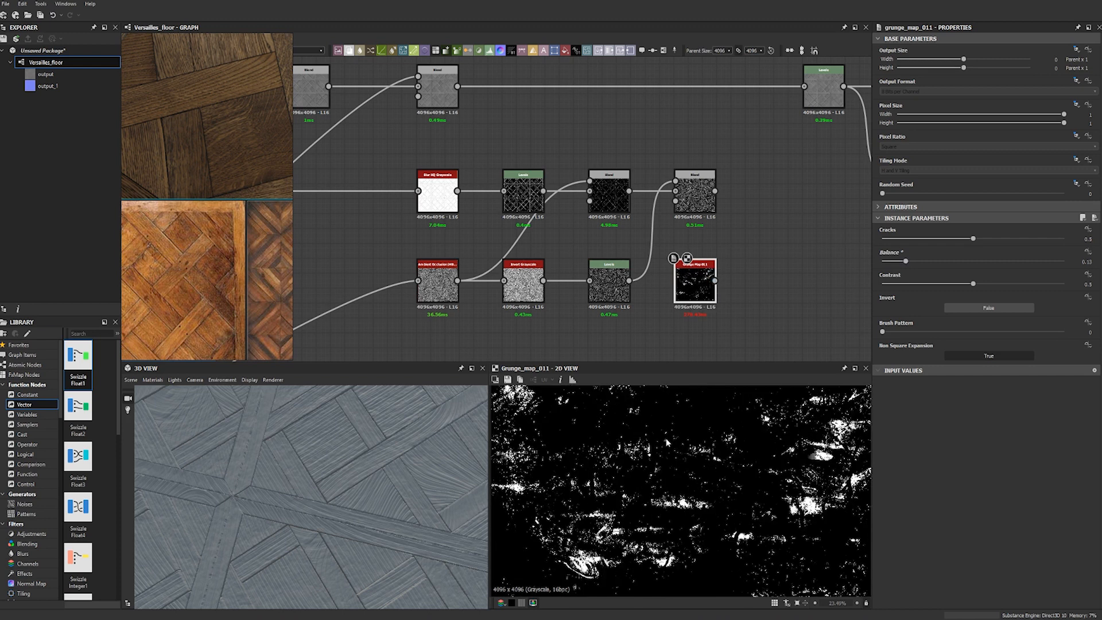
Connect the grunge map as the opacity mask of the Screen blend and preview the blended result.
drag(714, 281, 677, 202)
double_click(686, 198)
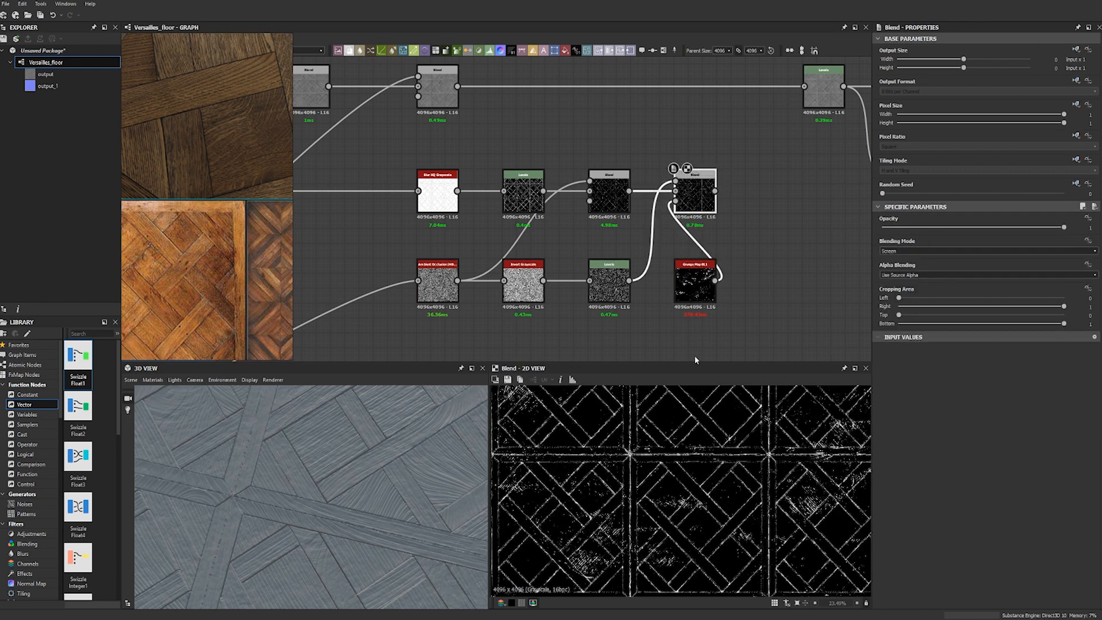
scroll(719, 436, up, 5)
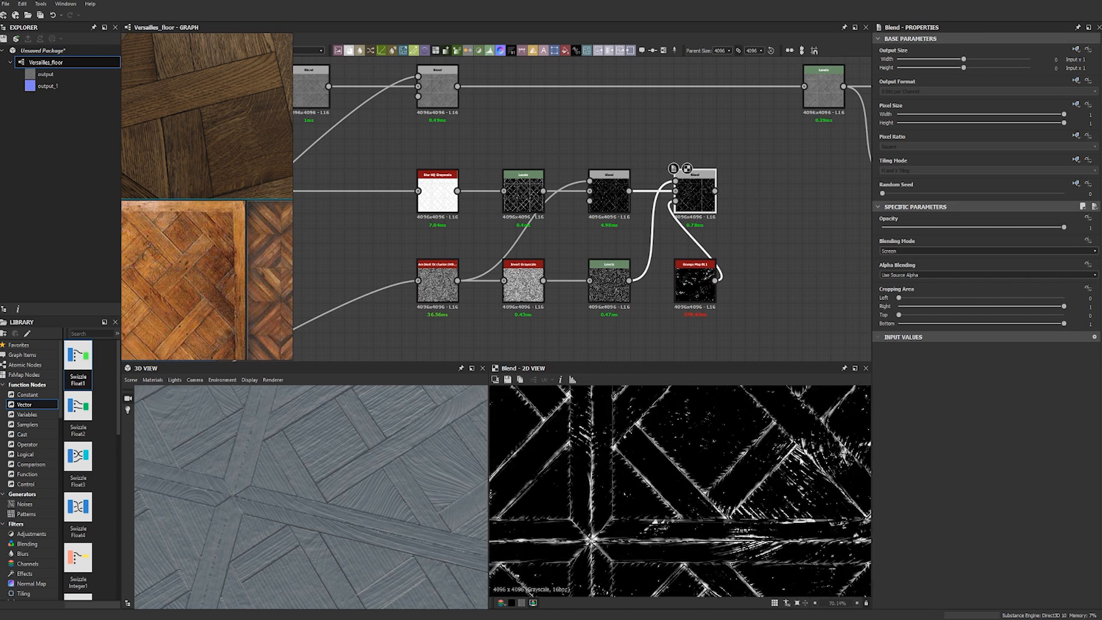
Lower the white output level of the grain Levels to less than a third of the range, weakening the grain lines.
click(607, 281)
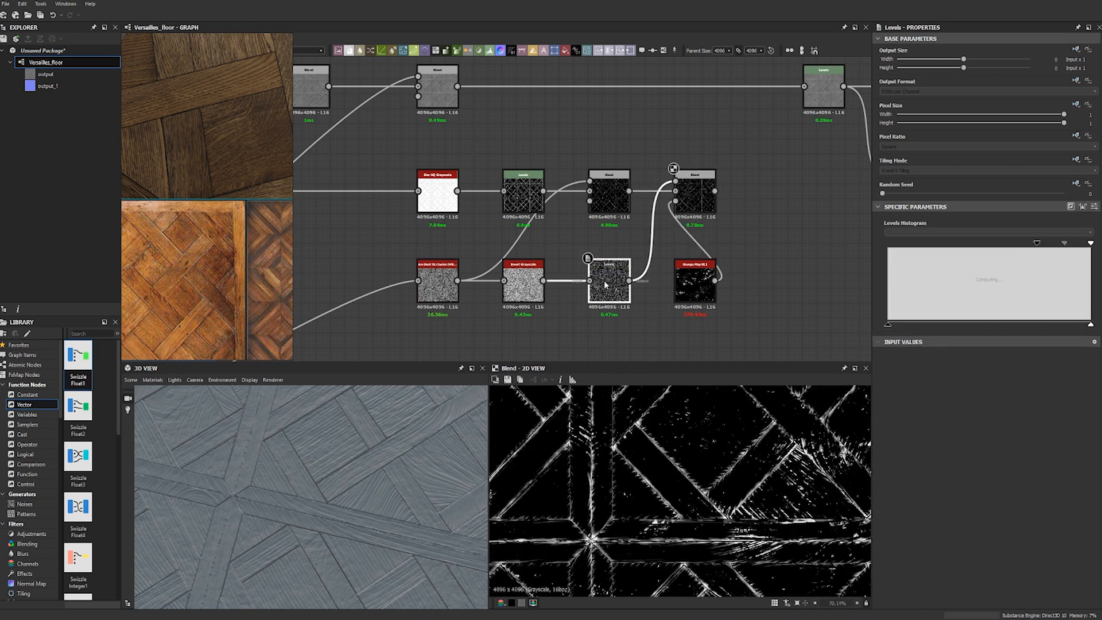
scroll(781, 493, up, 4)
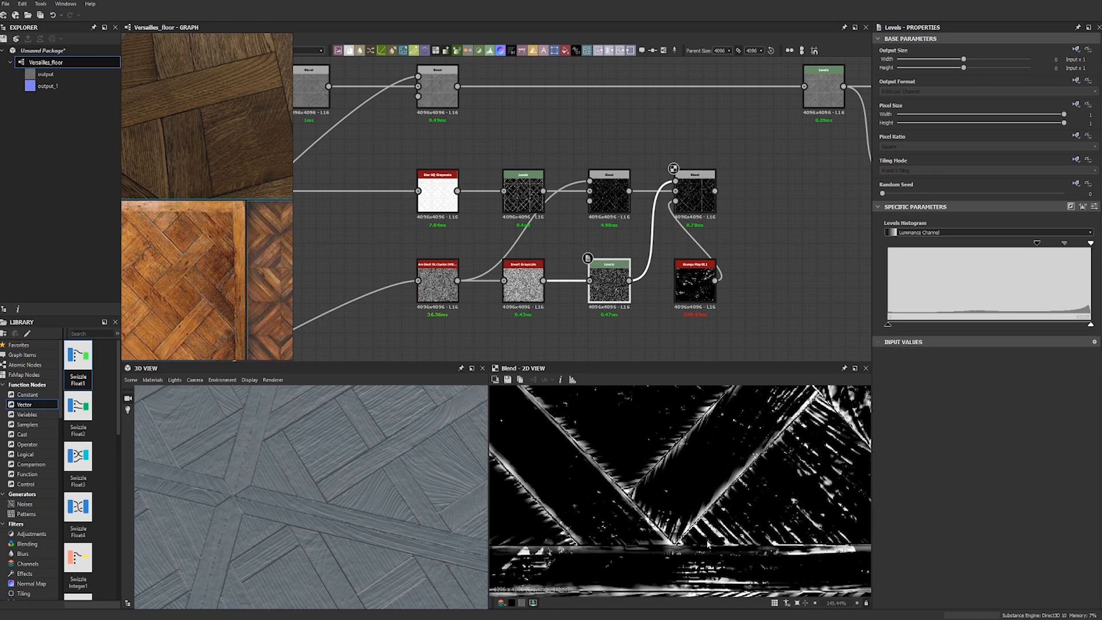
drag(1090, 326, 945, 326)
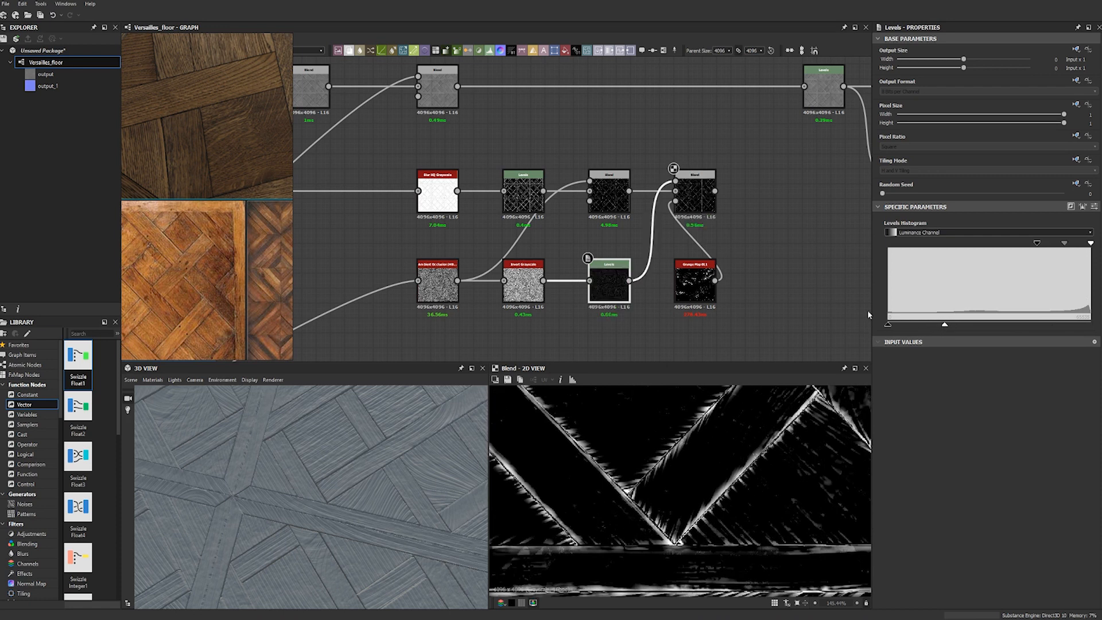
Insert a Blend node before the final Levels, with the main height as background and the combined gap and grain mask as foreground.
scroll(674, 258, down, 3)
key(space)
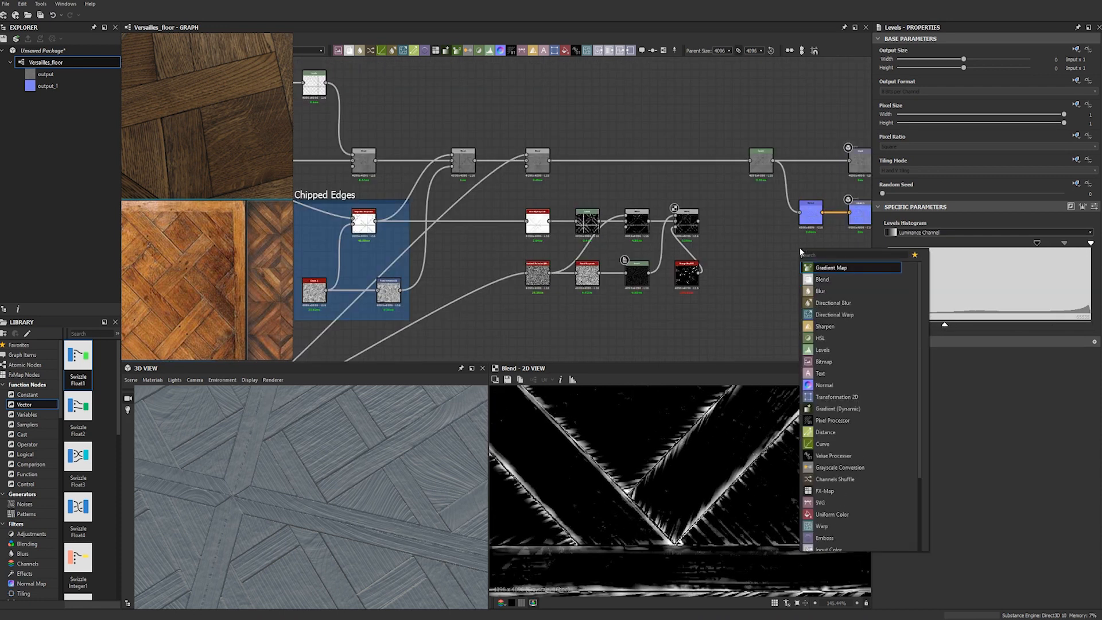
click(823, 278)
drag(815, 261, 732, 174)
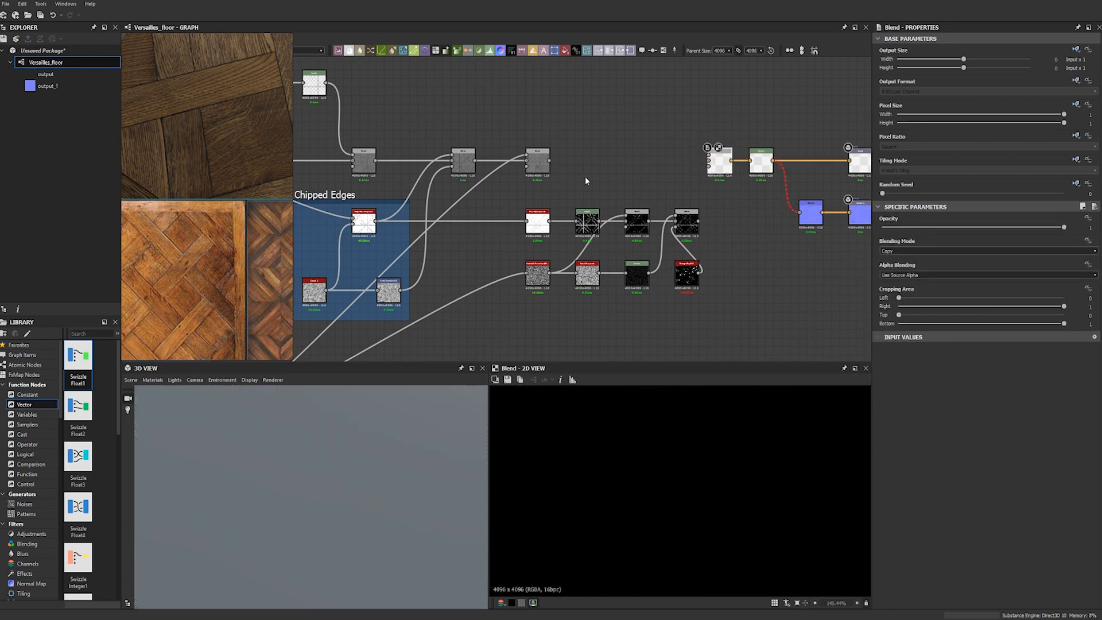
drag(553, 163, 709, 161)
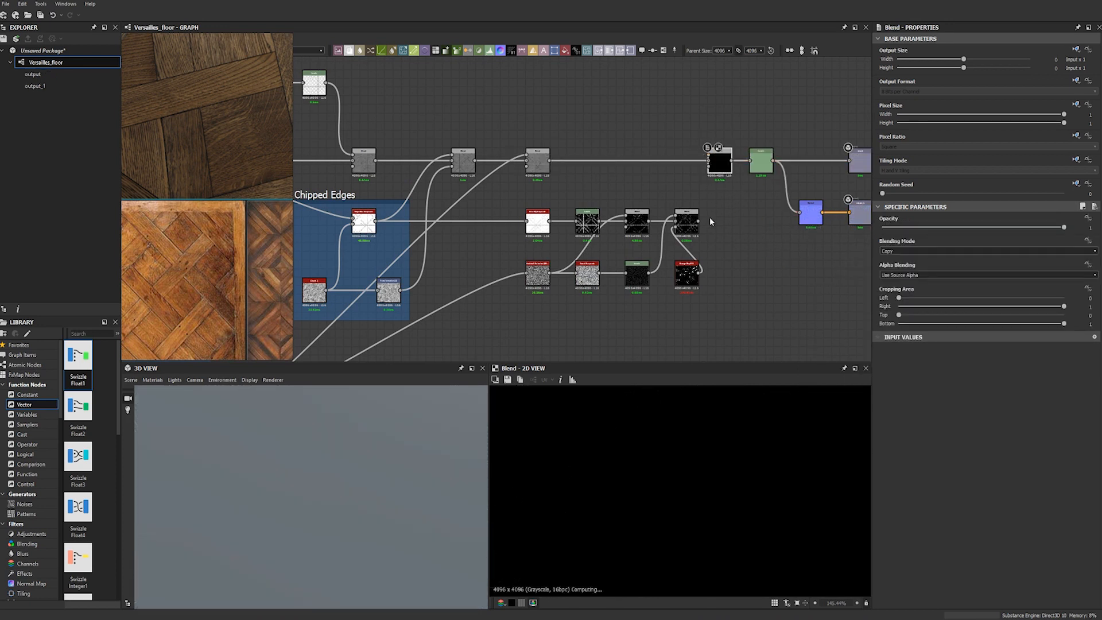
drag(698, 222, 707, 162)
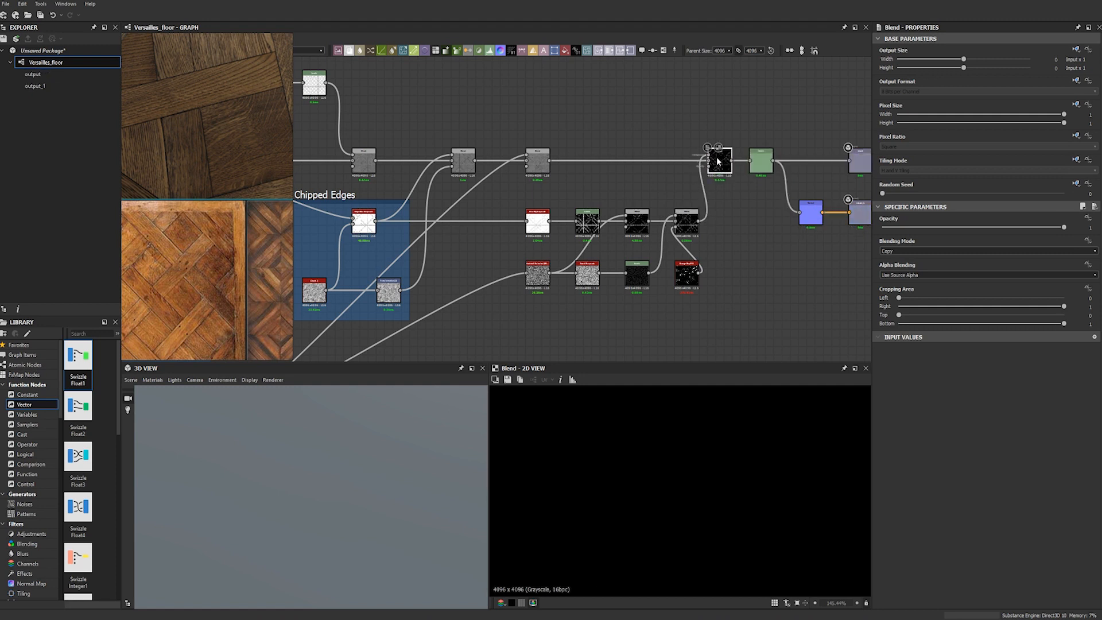
Set the final height Blend to Subtract with an opacity of 0.05.
click(924, 252)
click(929, 273)
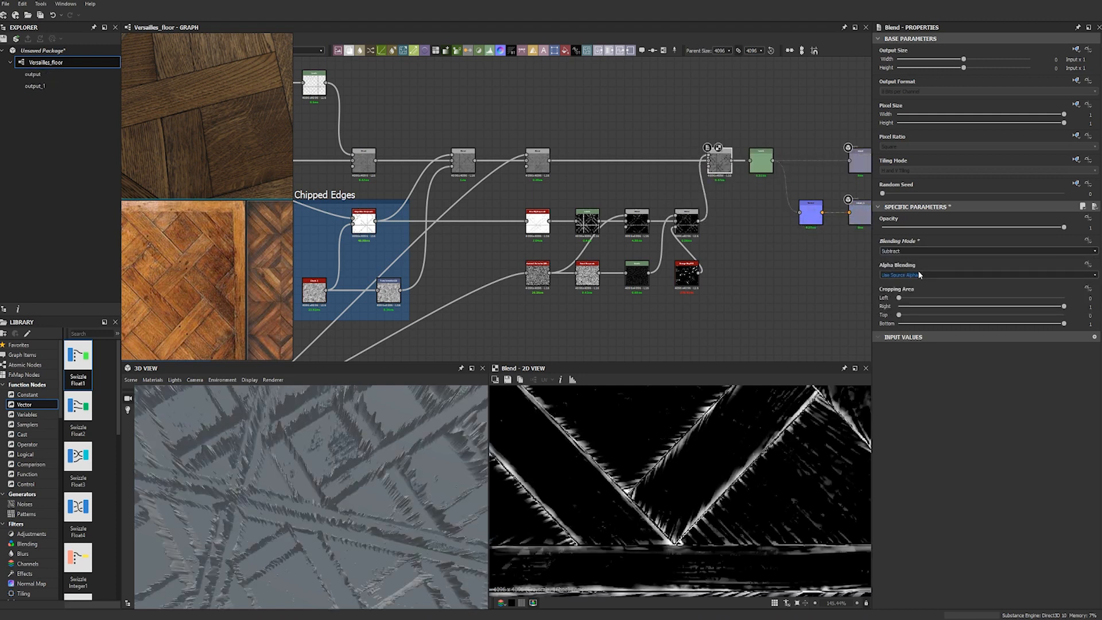
click(1090, 228)
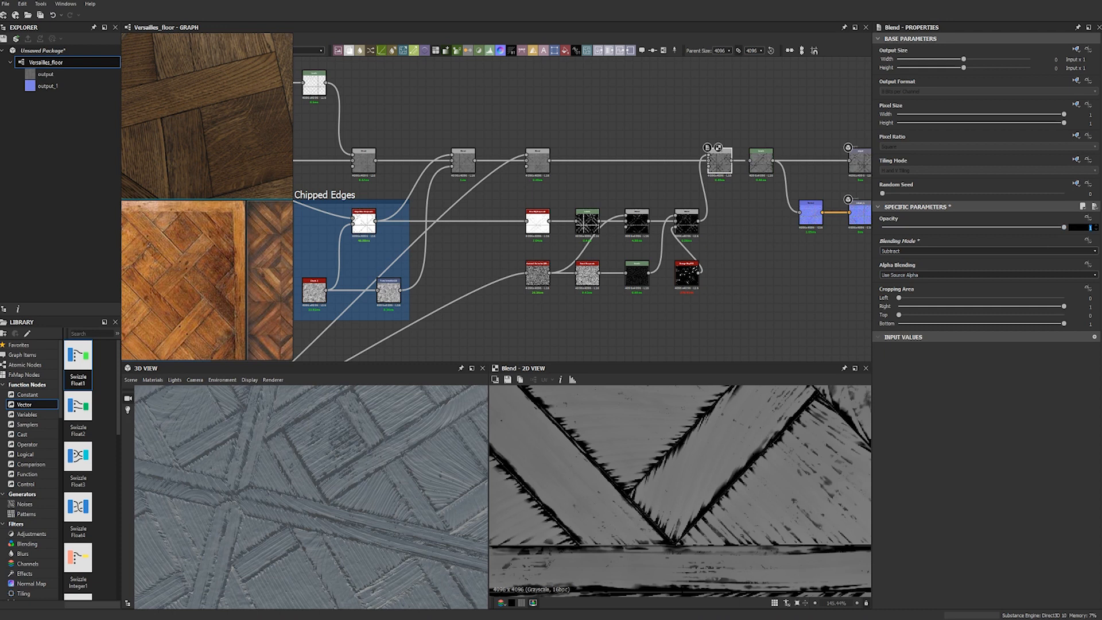
text(0.05)
key(Return)
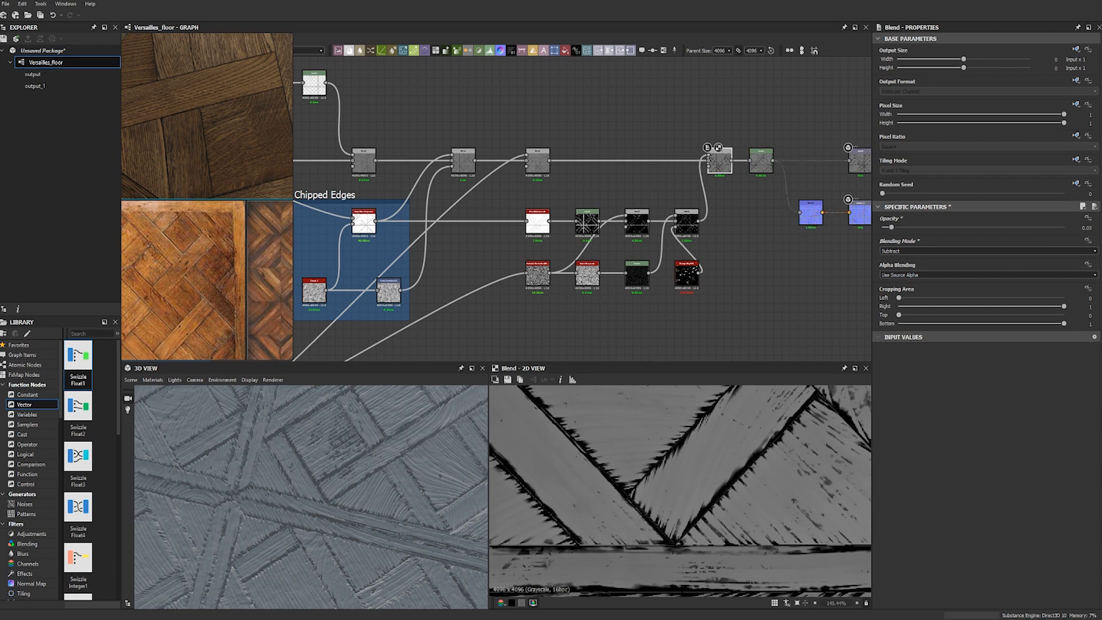
Examine the subtracted gap and grain detail on the 3D floor and the full grunge map that breaks it up.
middle_drag(338, 447, 385, 520)
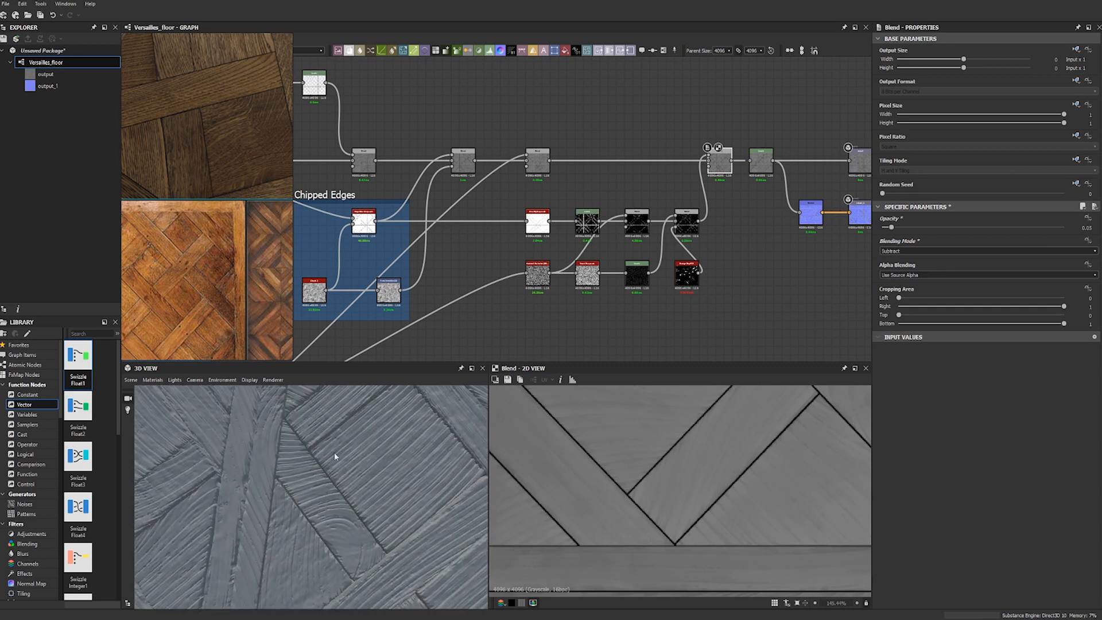
drag(335, 457, 354, 494)
drag(291, 457, 336, 537)
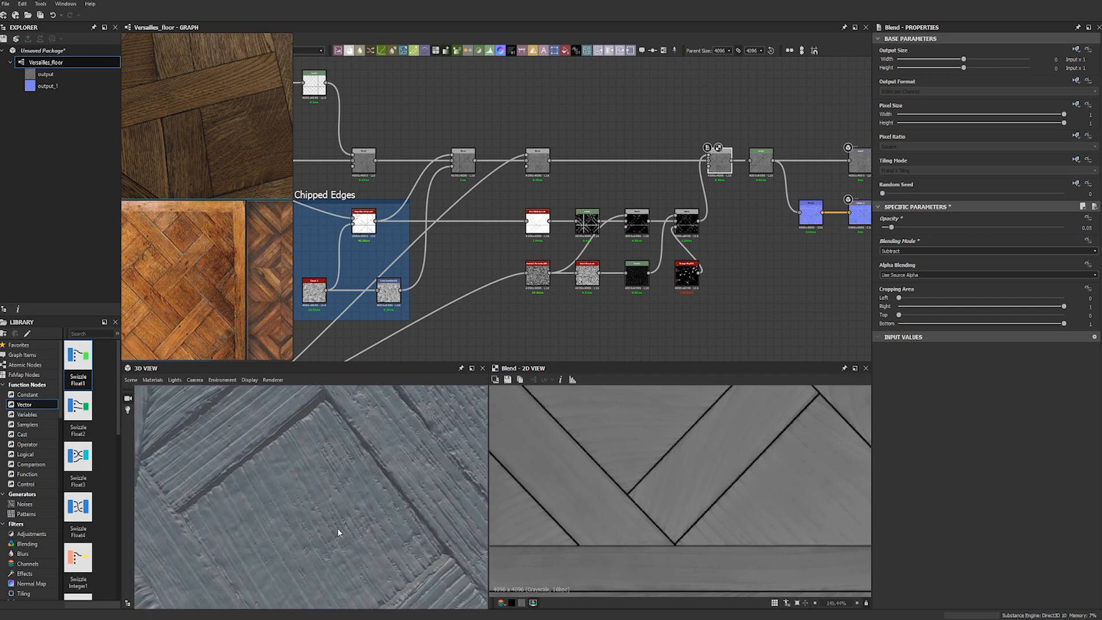
double_click(687, 275)
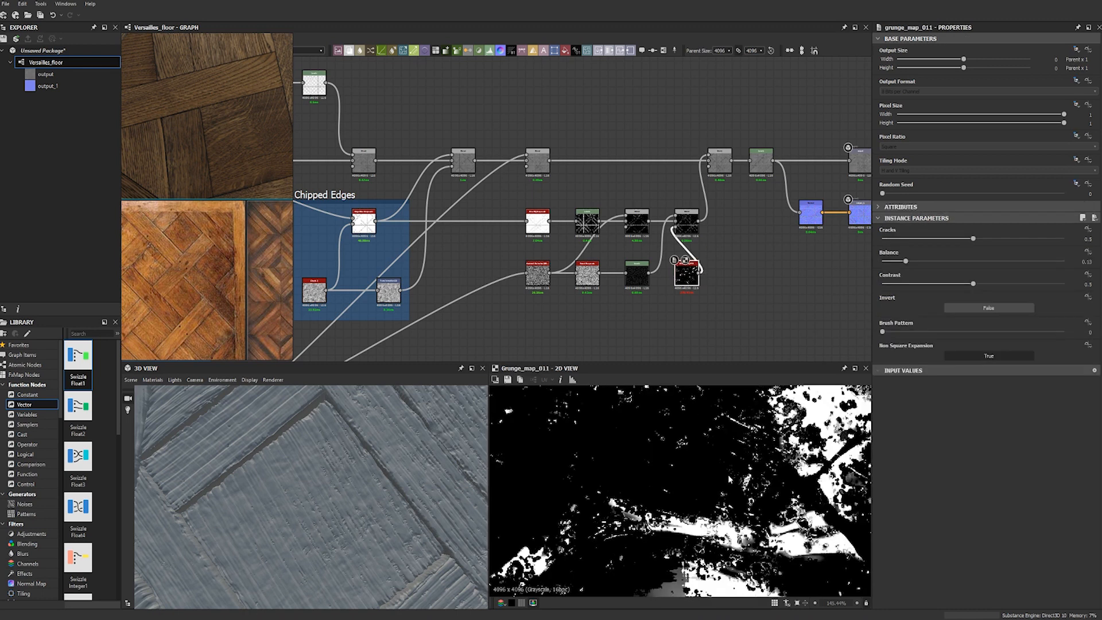
scroll(747, 431, down, 3)
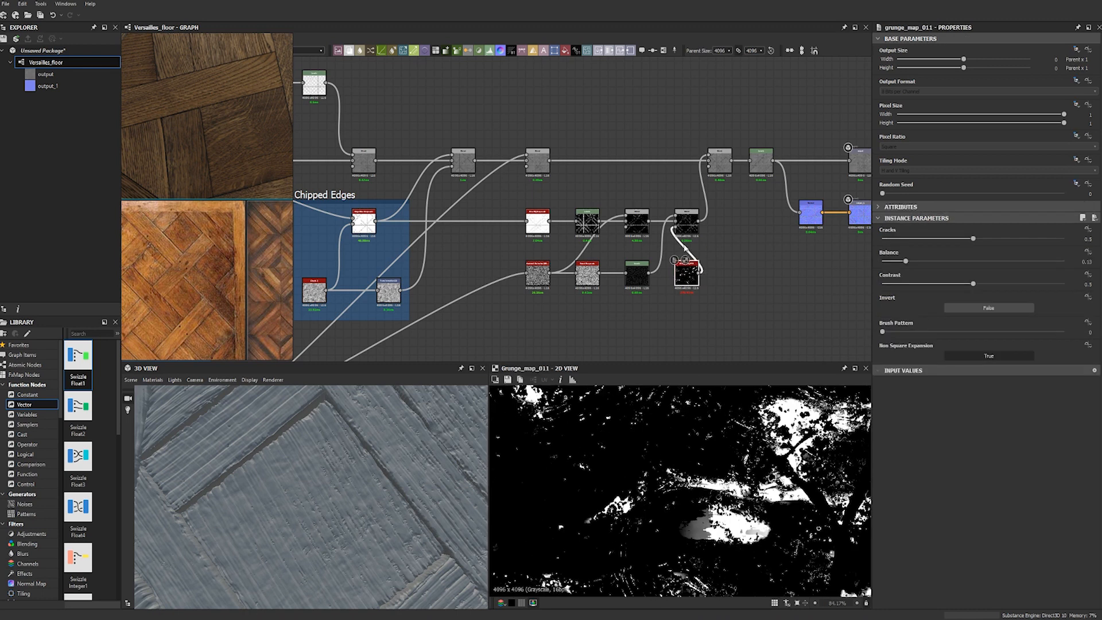
middle_drag(731, 265, 756, 278)
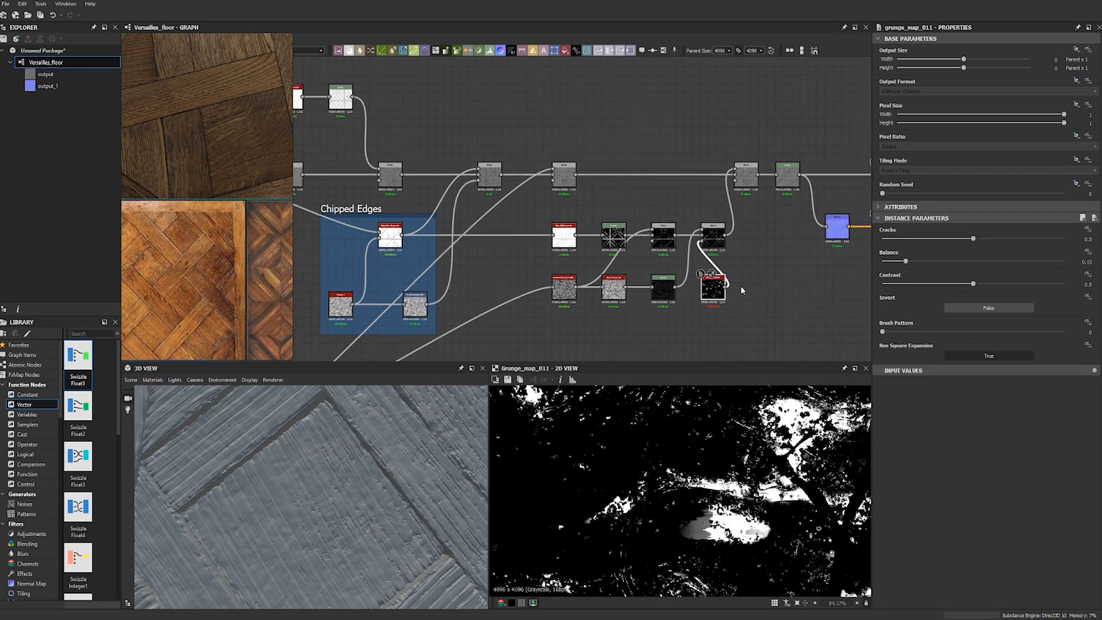
drag(216, 466, 348, 524)
middle_drag(625, 309, 641, 259)
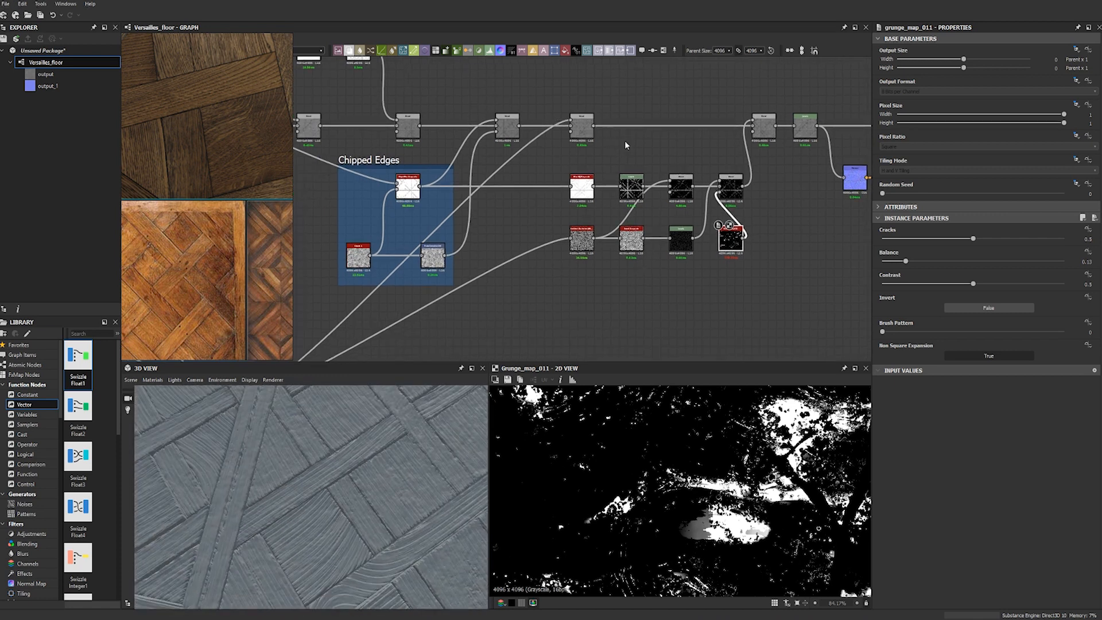
drag(300, 472, 315, 420)
middle_drag(321, 190, 553, 229)
scroll(483, 202, down, 3)
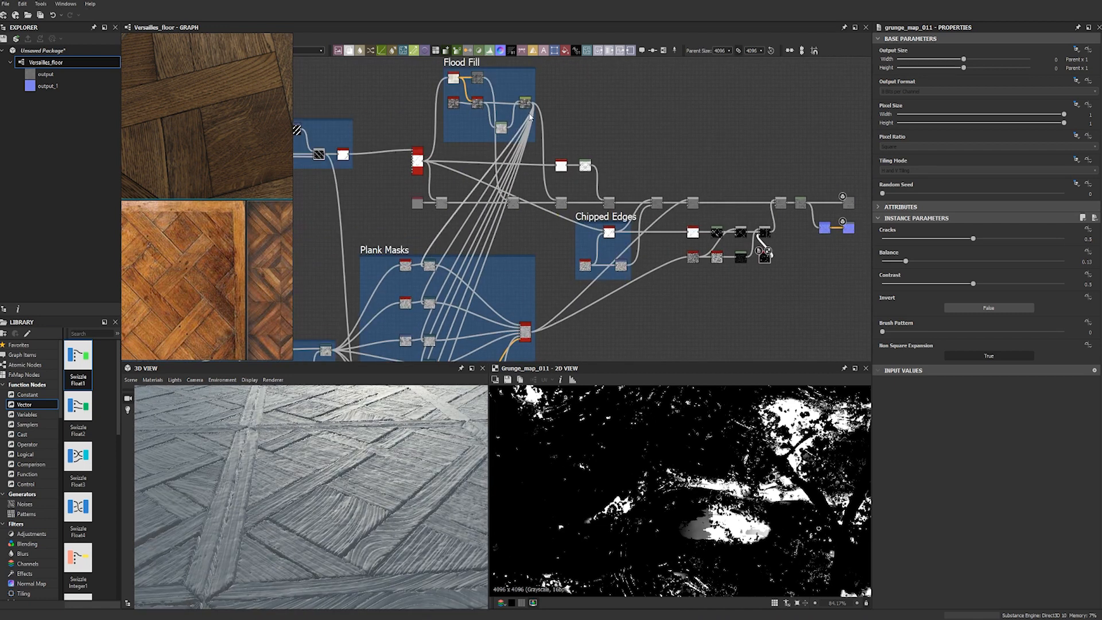
Try an opacity of 0.5 on the Overlay Blend that varies the plank heights, and restore it to 0.1.
click(525, 103)
click(561, 204)
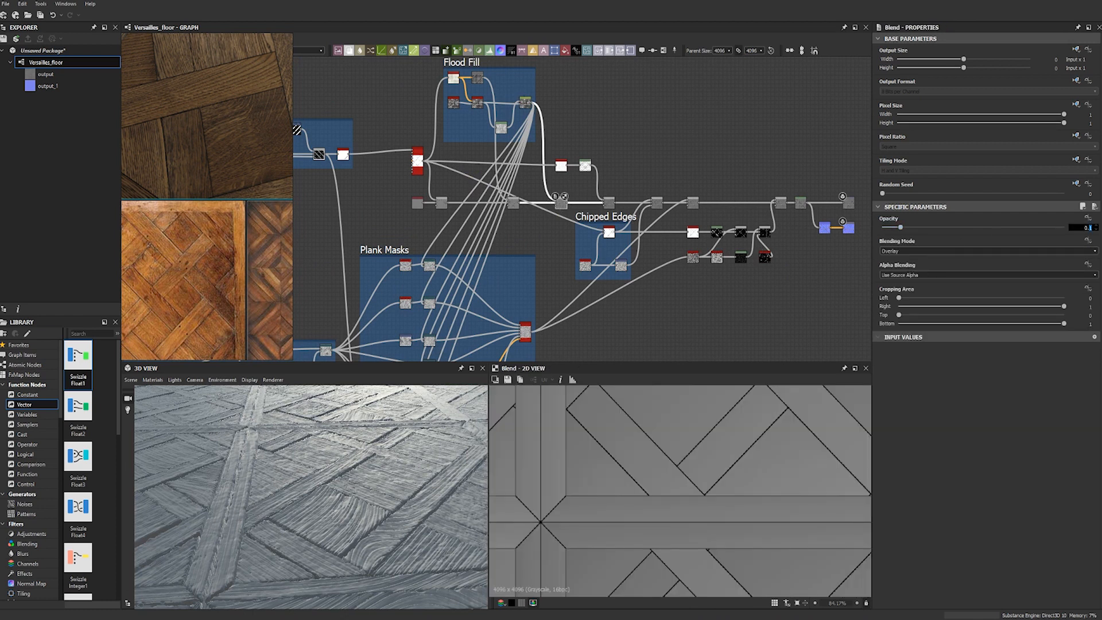
key(Return)
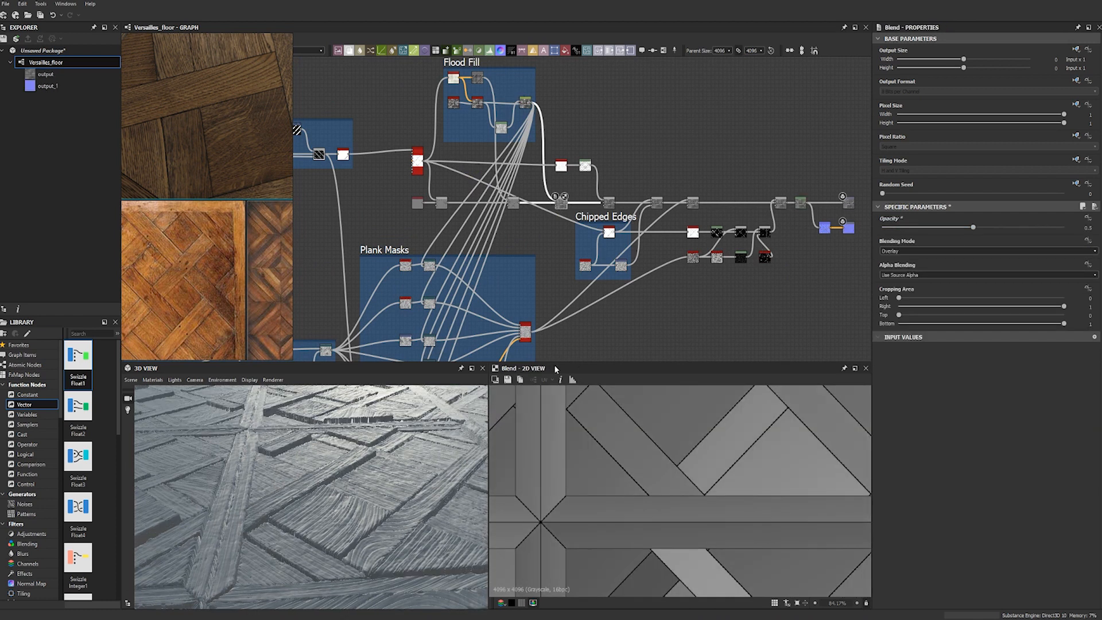
click(1086, 228)
text(0.1)
key(Return)
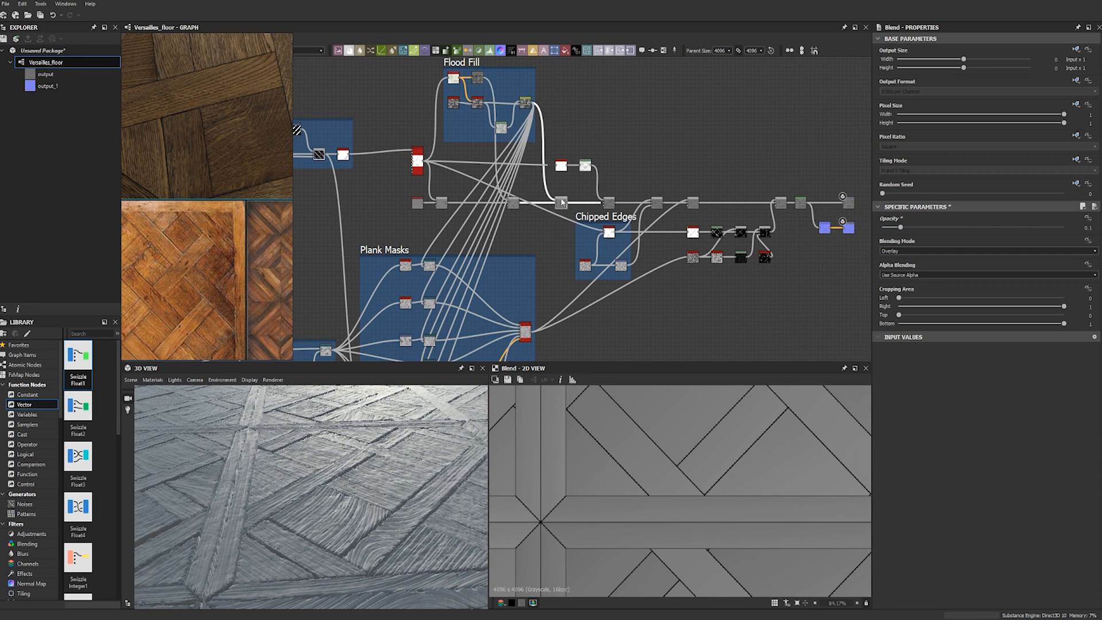
Try an opacity of 0.5 on the preceding Overlay Blend with the plank slope gradients, and settle on 0.05.
double_click(513, 203)
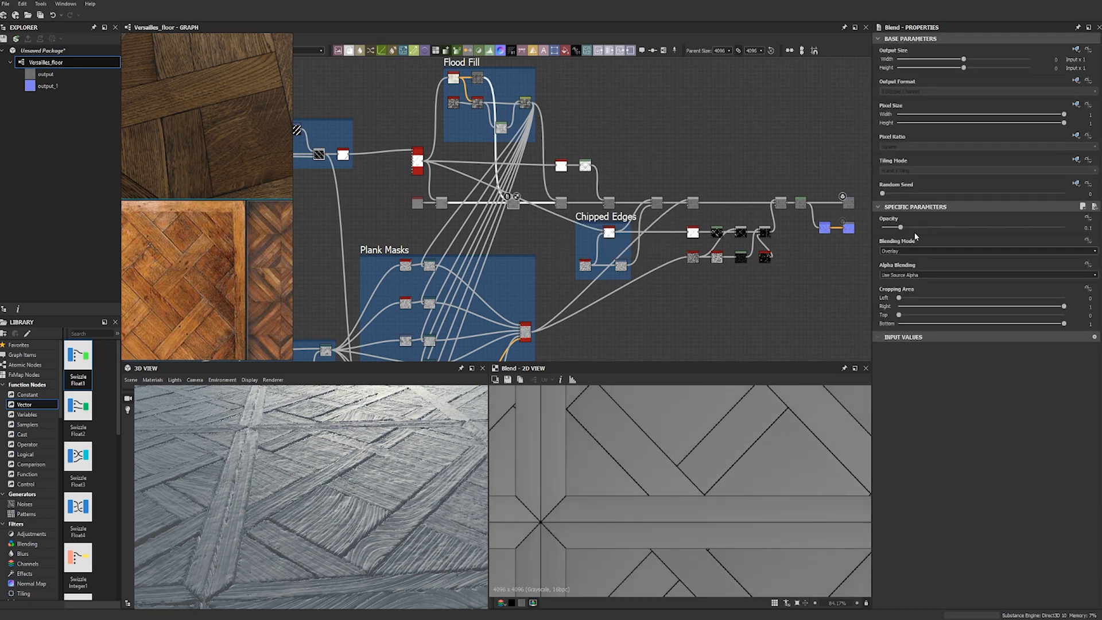
drag(1094, 228, 1090, 228)
key(Return)
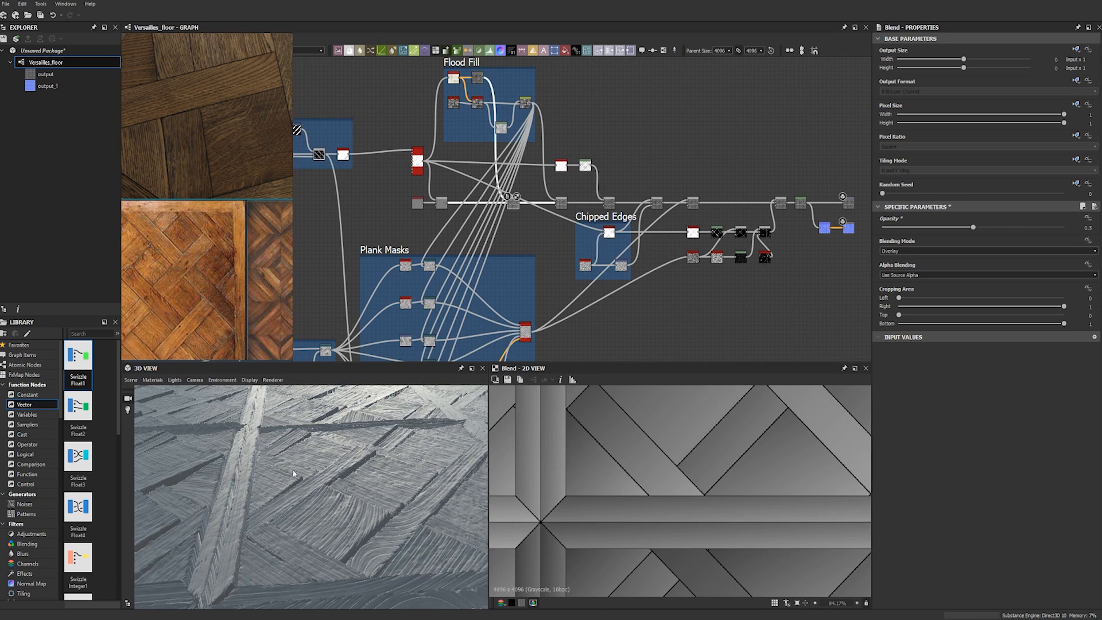
double_click(1088, 228)
text(05)
key(Return)
drag(343, 469, 385, 493)
scroll(362, 485, down, 4)
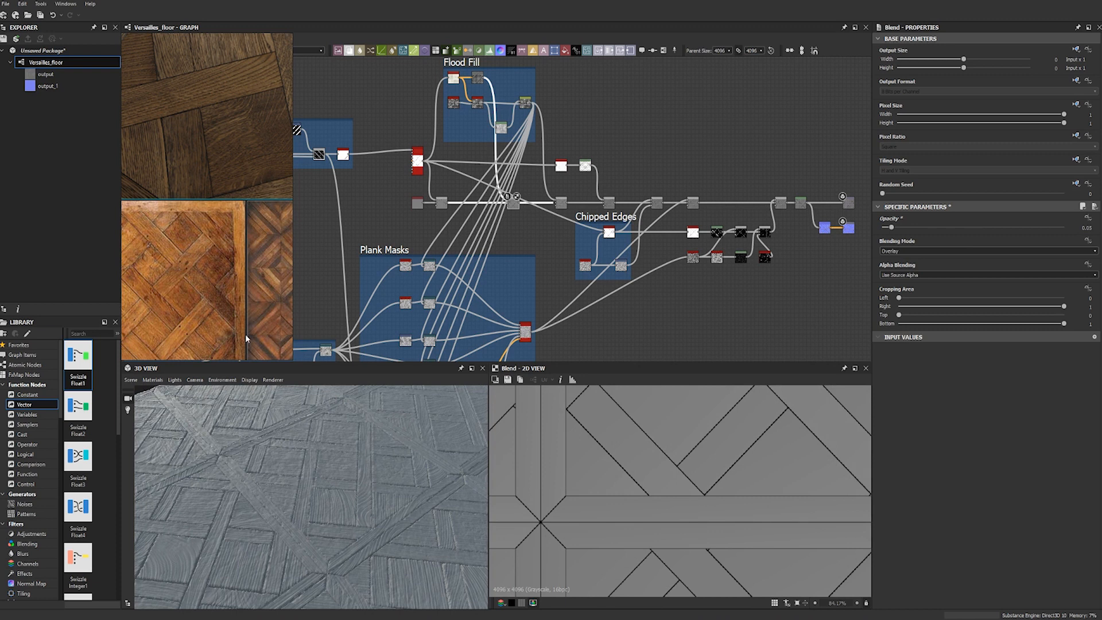
drag(405, 472, 393, 533)
scroll(664, 223, up, 4)
Try an opacity of 0.075 on the Overlay Blend that adds the plank grain after Chipped Edges.
middle_drag(649, 290, 617, 281)
click(685, 181)
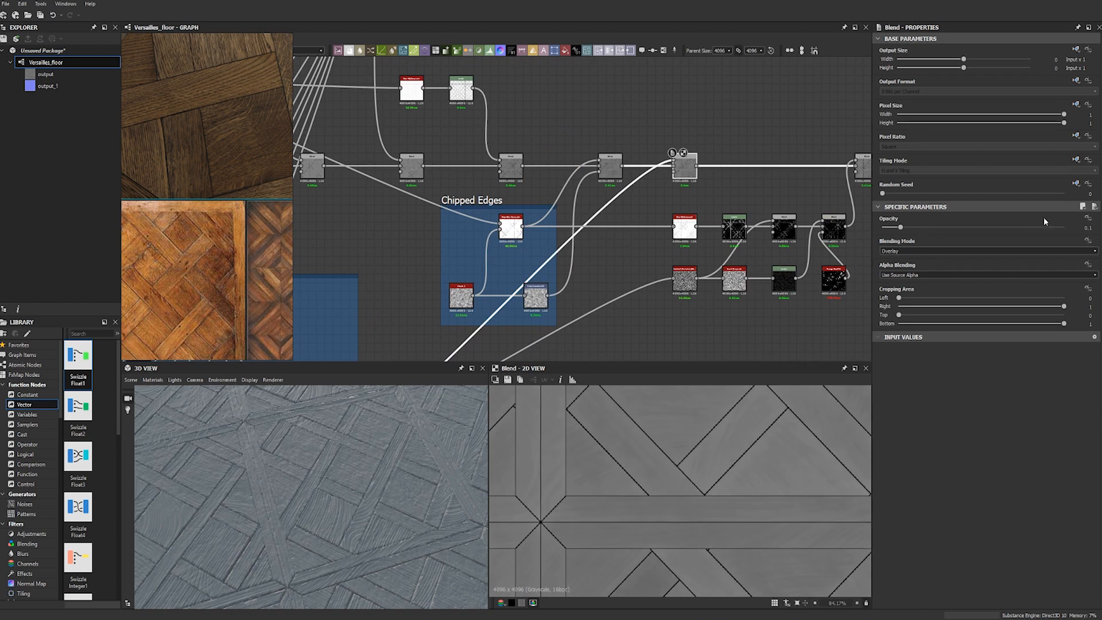
click(1086, 227)
drag(258, 494, 239, 446)
drag(320, 447, 303, 510)
right_drag(303, 510, 431, 479)
drag(431, 480, 417, 505)
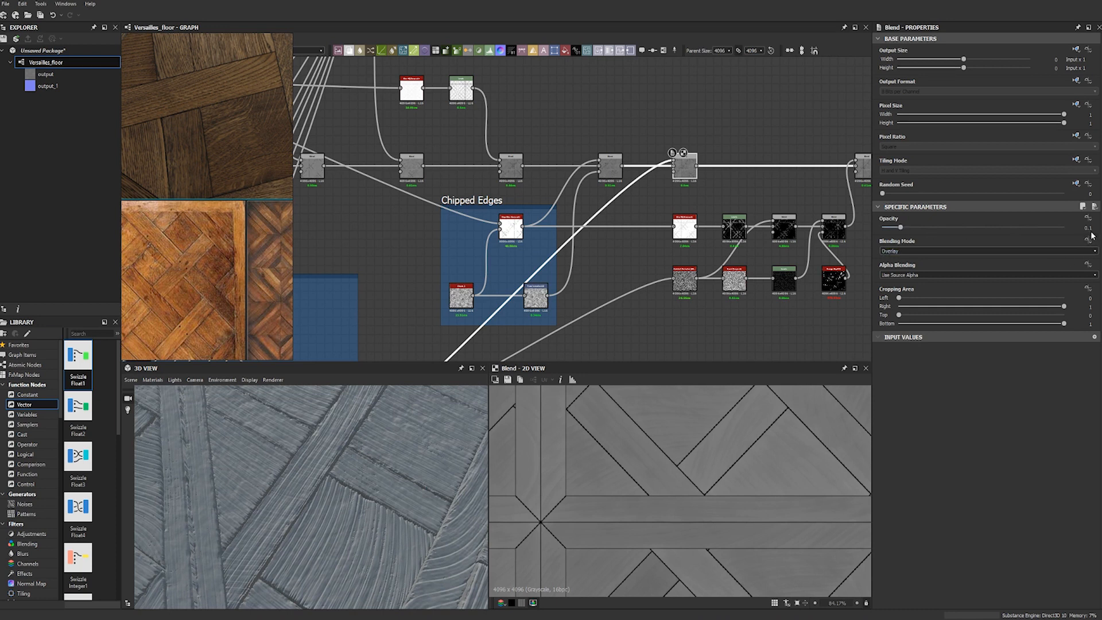
click(1087, 228)
text(0.075)
key(Return)
Set the plank grain Overlay Blend's opacity to 0.05.
middle_drag(552, 255, 592, 187)
click(1085, 227)
text(0.05)
key(Return)
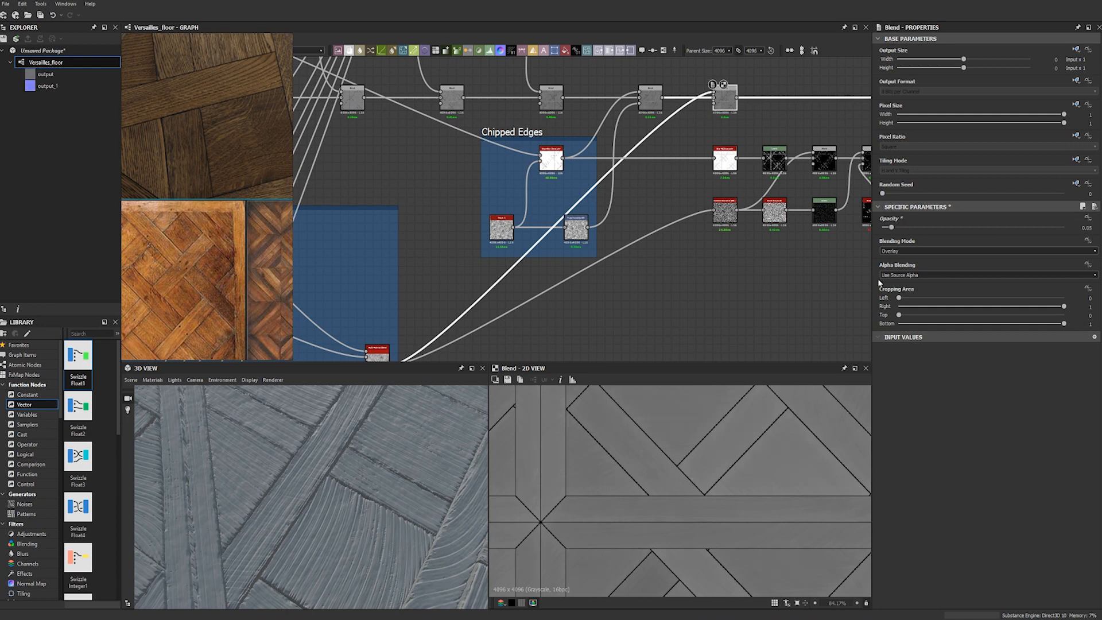
drag(357, 542, 360, 505)
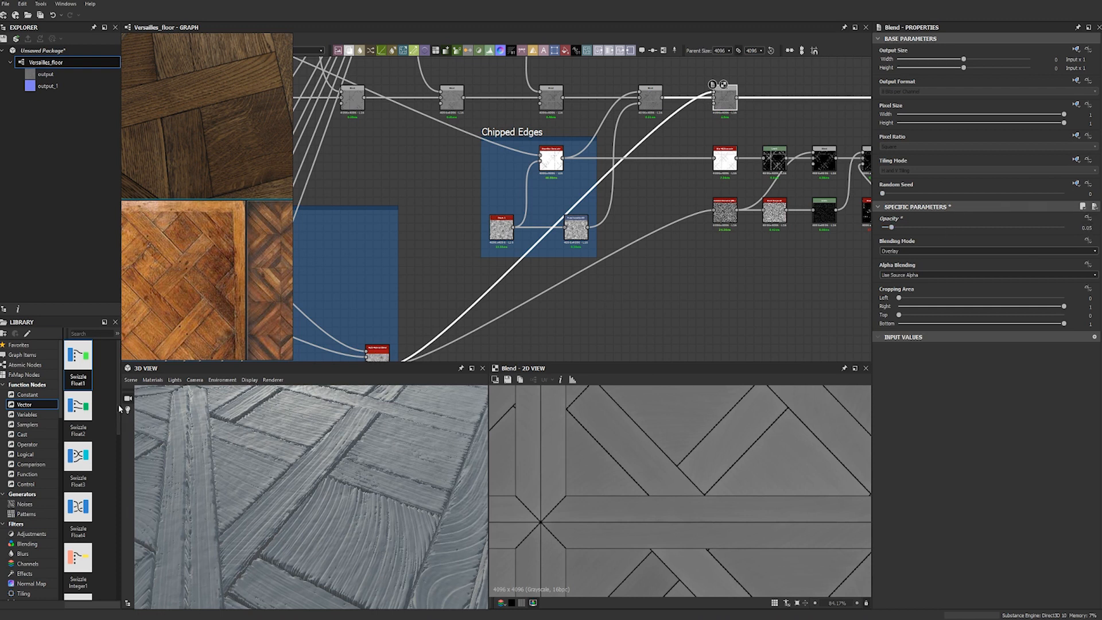
Preview the Normal node, adjust its intensity and check the relief on the 3D floor.
click(170, 380)
click(593, 308)
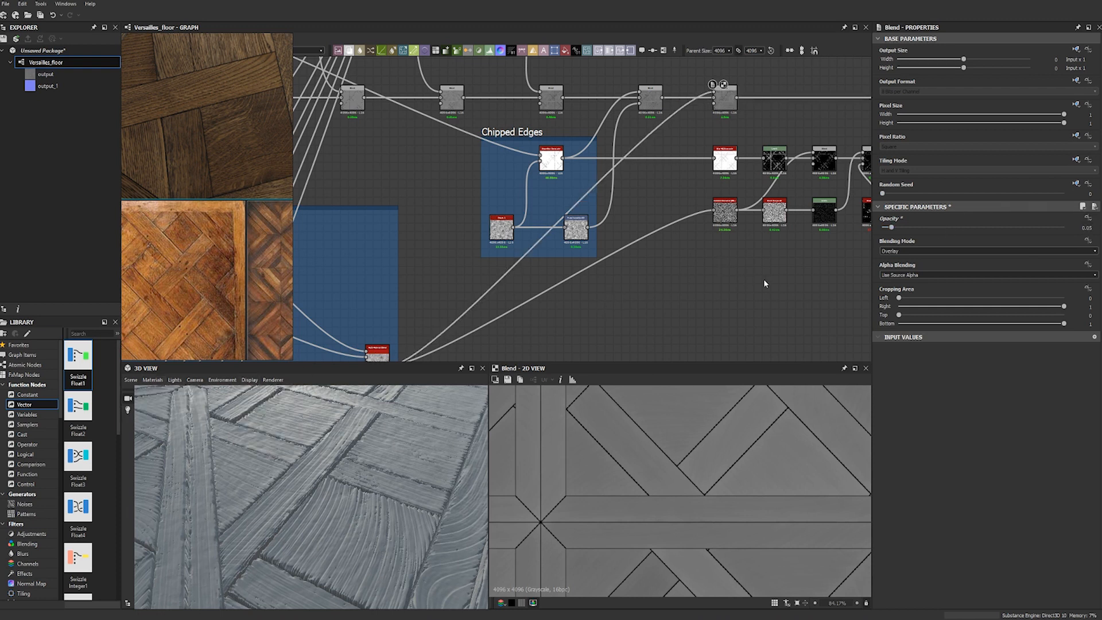
middle_drag(861, 274, 488, 228)
scroll(487, 229, down, 3)
double_click(566, 159)
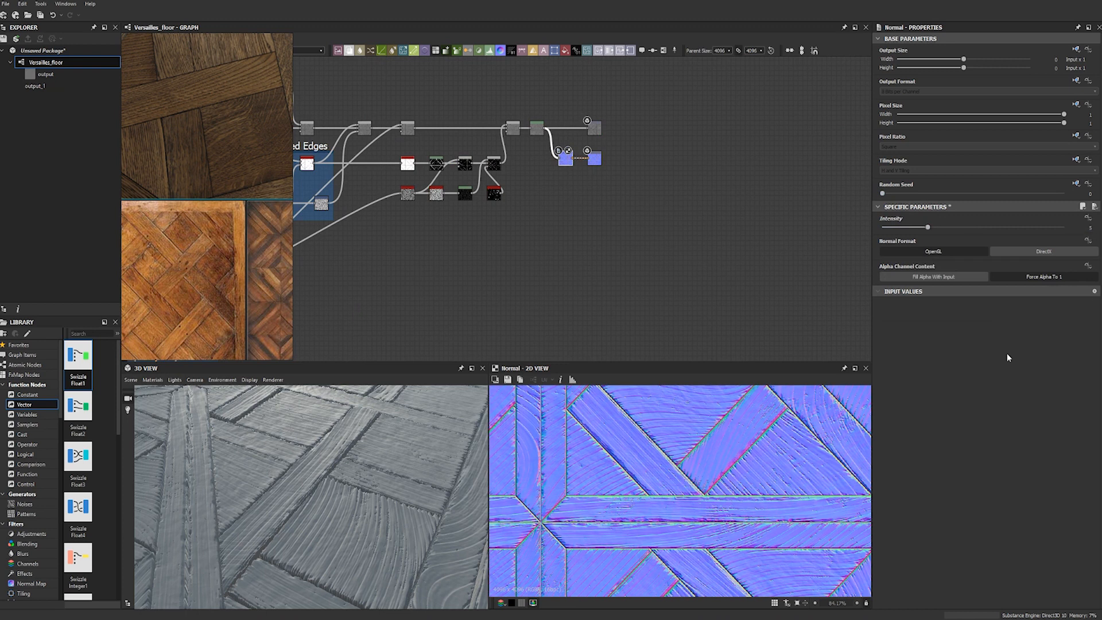
drag(327, 454, 269, 448)
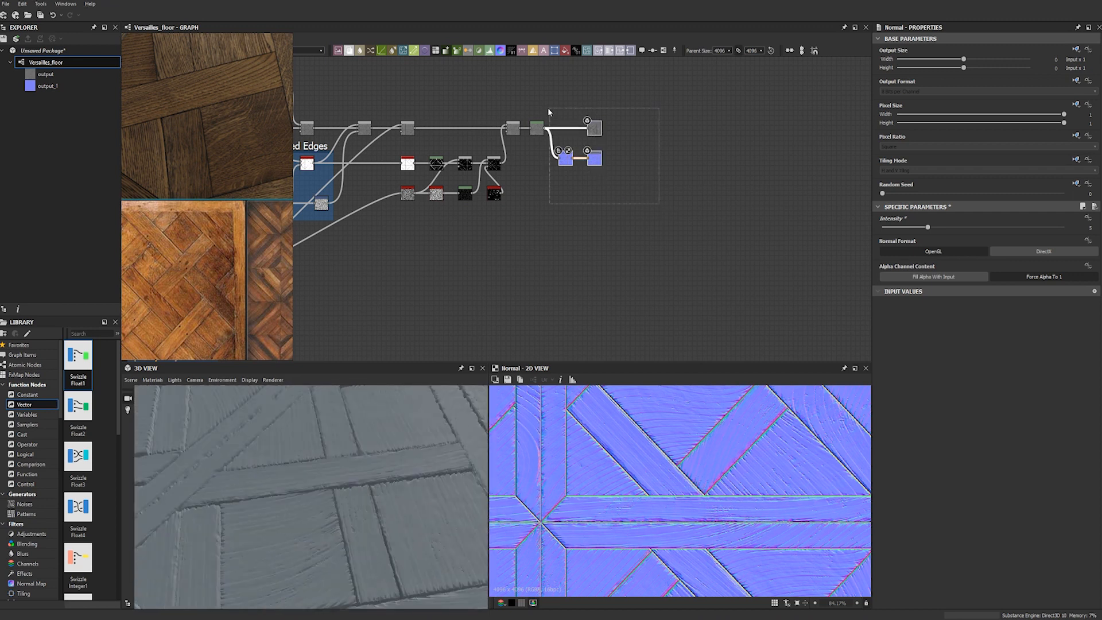
Move the final Levels, Normal and output nodes away from the last height Blend and add a Fur 3 node.
drag(537, 131, 624, 130)
click(601, 204)
key(space)
text(fur)
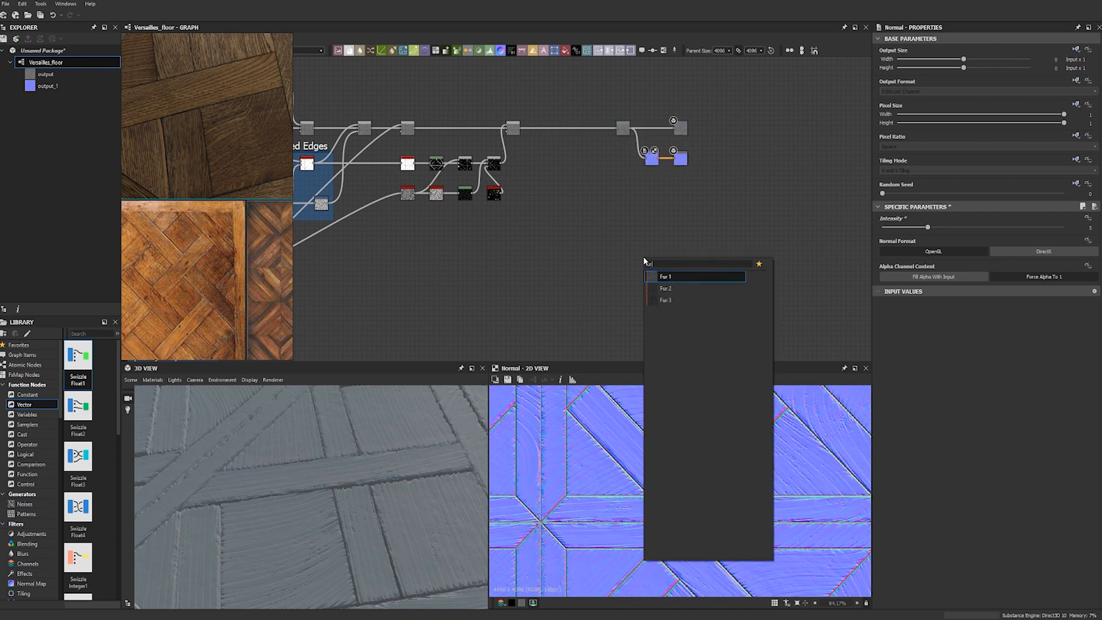
click(666, 299)
Set the Fur 3 node to scale 2, disorder 1 and waves amount 8, and place it below the height chain.
drag(996, 264, 1067, 262)
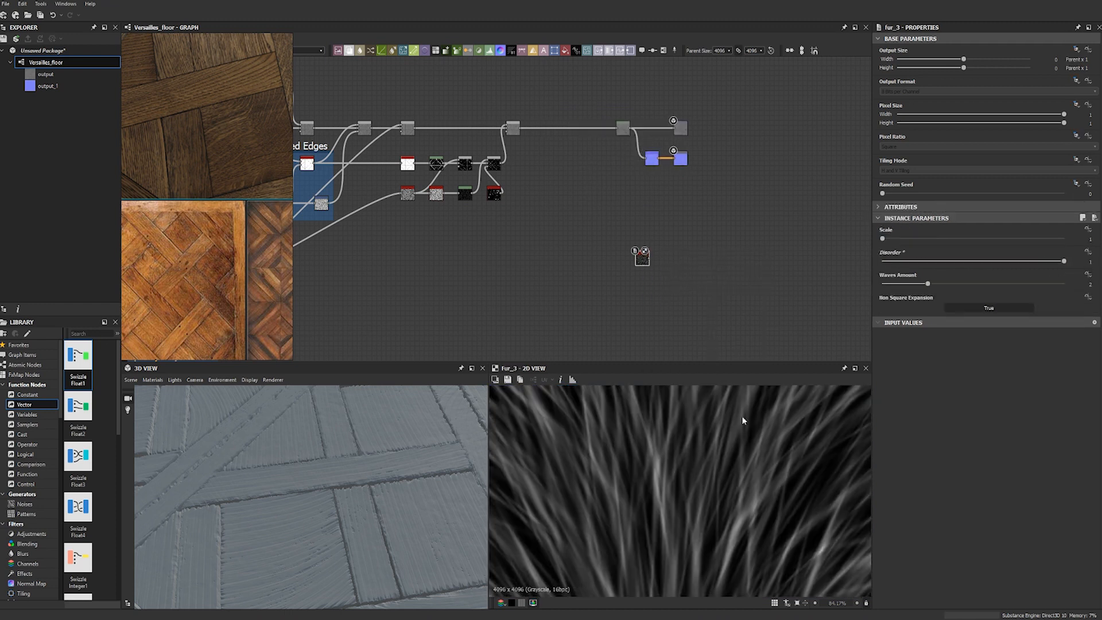
drag(926, 285, 1067, 284)
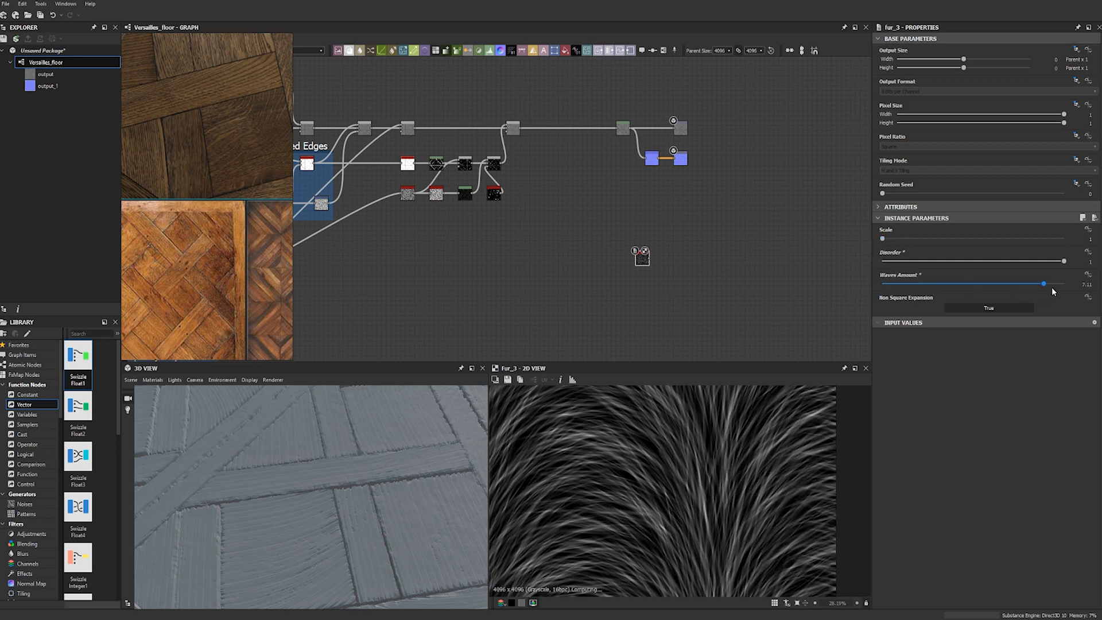
drag(884, 239, 904, 241)
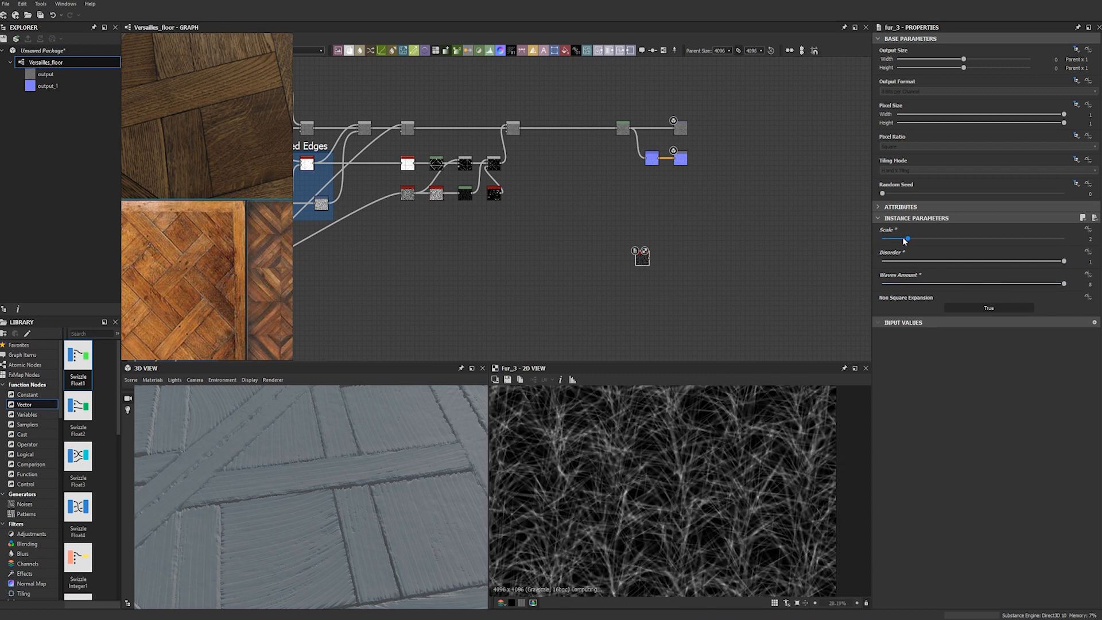
drag(644, 259, 548, 172)
Add a Blend node and place it between the last height Blend and the final Levels.
key(space)
text(bl)
key(Return)
drag(594, 196, 574, 132)
Add a Histogram Scan after the Fur 3 node with contrast 0.4 and position 0.34, and inspect the sparse specks.
key(space)
text(histo)
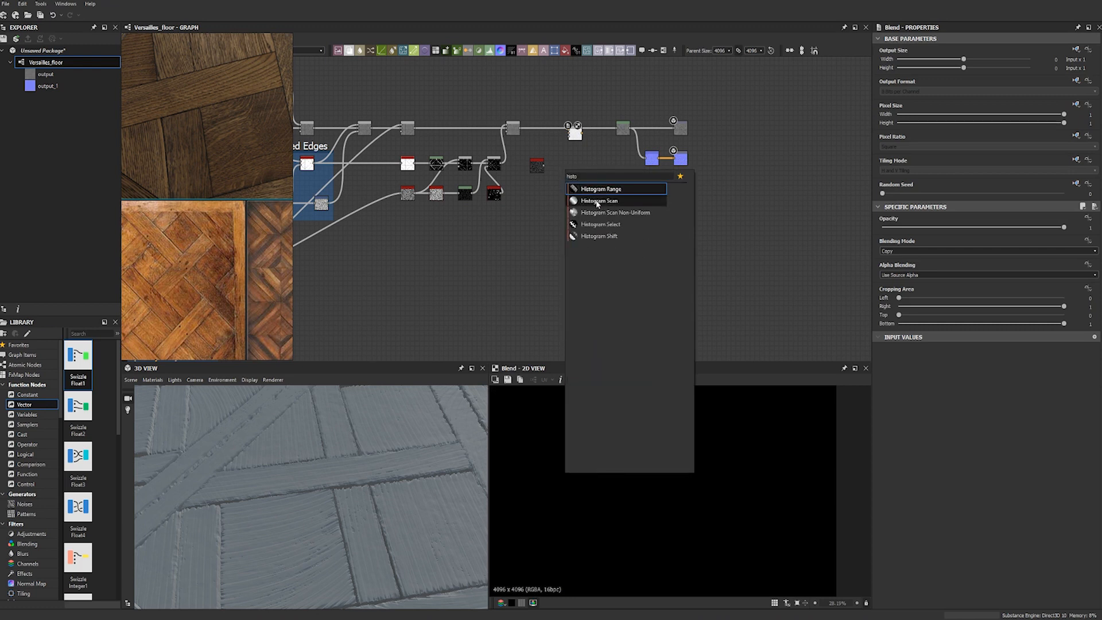
click(598, 202)
scroll(574, 164, up, 3)
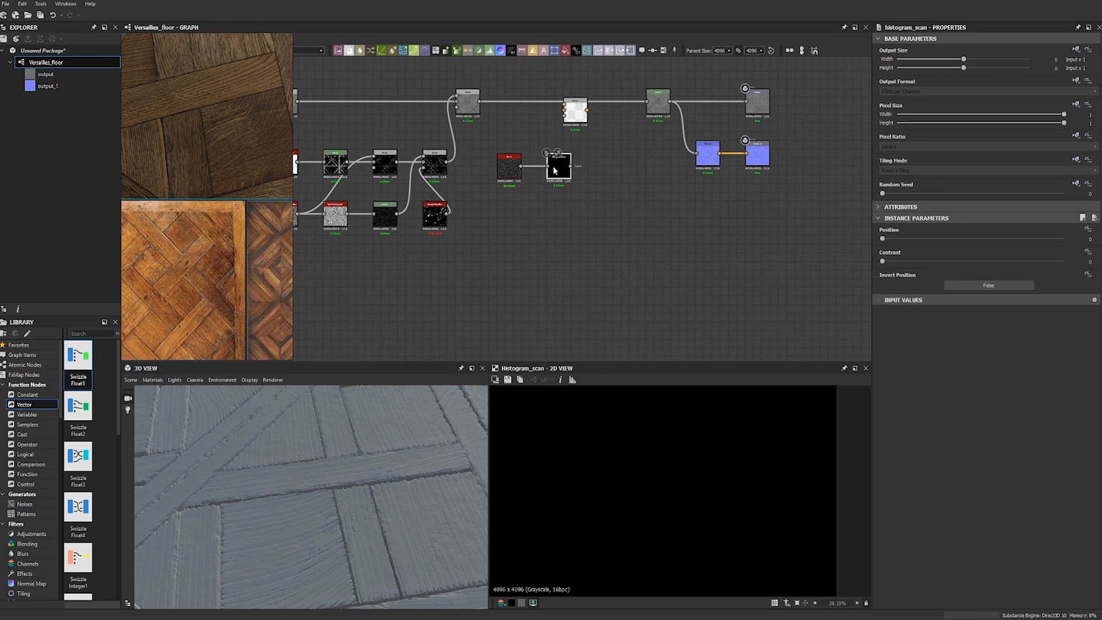
drag(883, 261, 954, 261)
drag(882, 239, 944, 239)
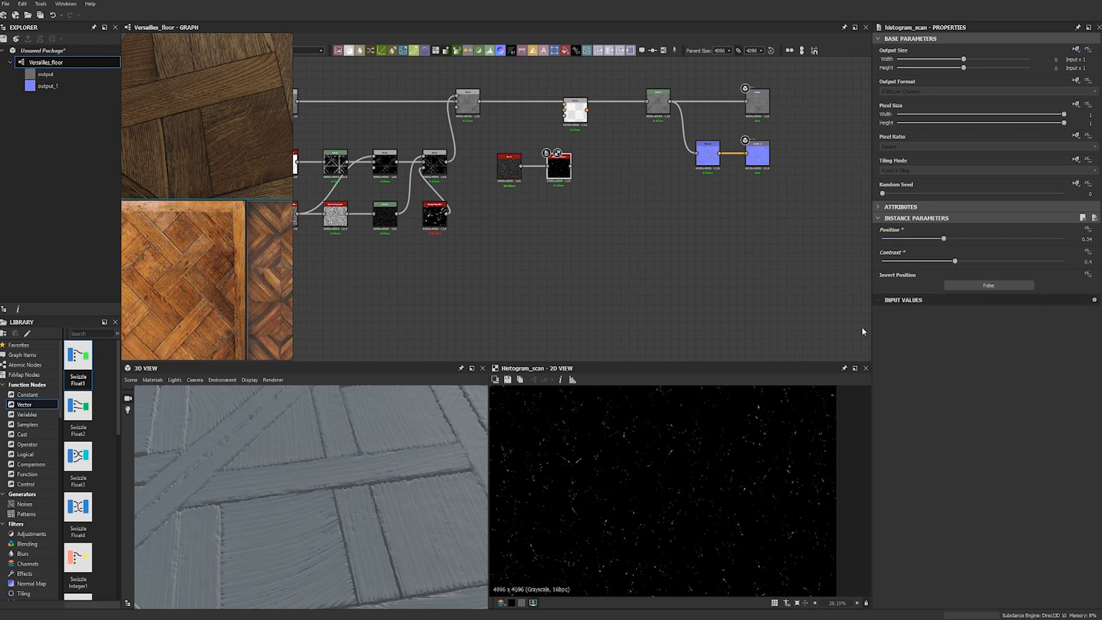
scroll(675, 461, up, 3)
middle_drag(757, 437, 629, 504)
middle_drag(763, 473, 668, 478)
middle_drag(816, 475, 662, 468)
scroll(733, 477, down, 4)
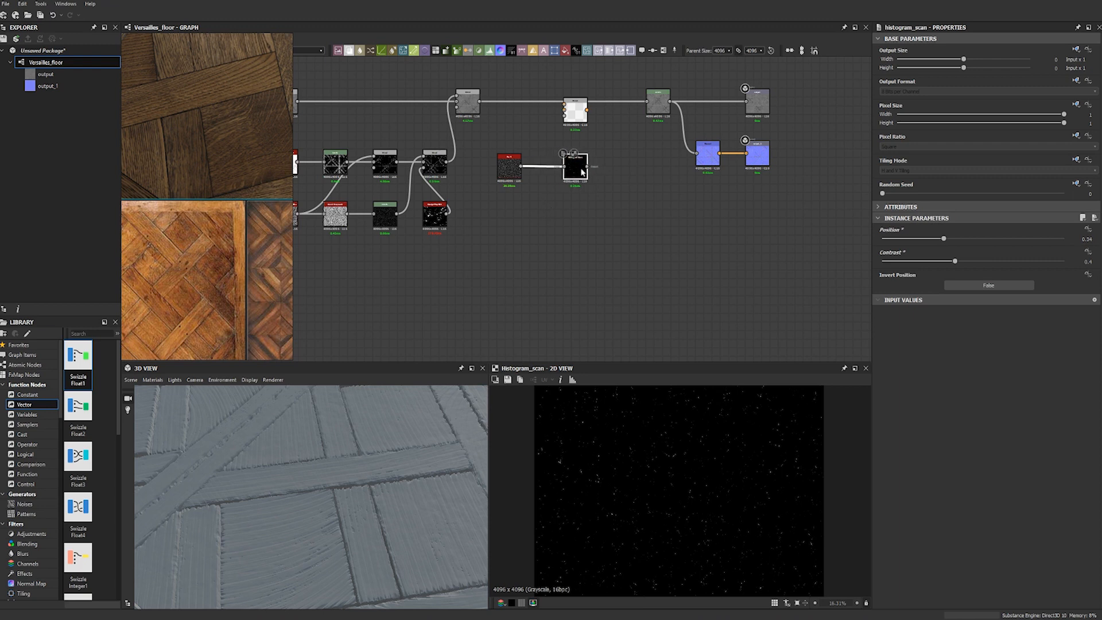
scroll(678, 463, up, 3)
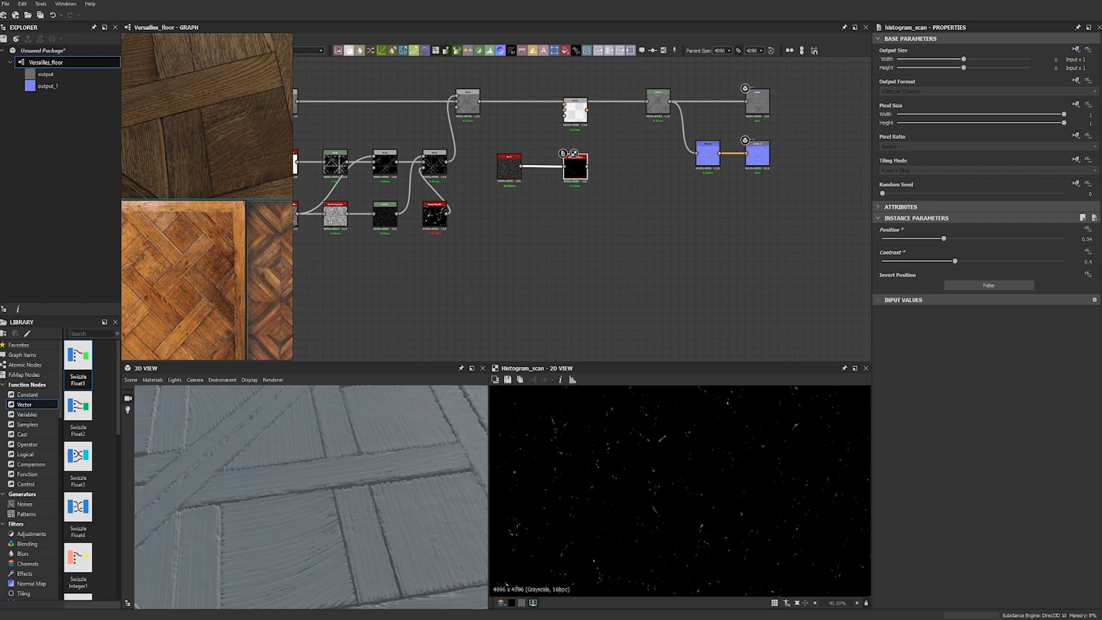
Connect the Histogram Scan as the new Blend's foreground and the main height as its background, aligning the Blend with the chain.
middle_drag(674, 221, 677, 250)
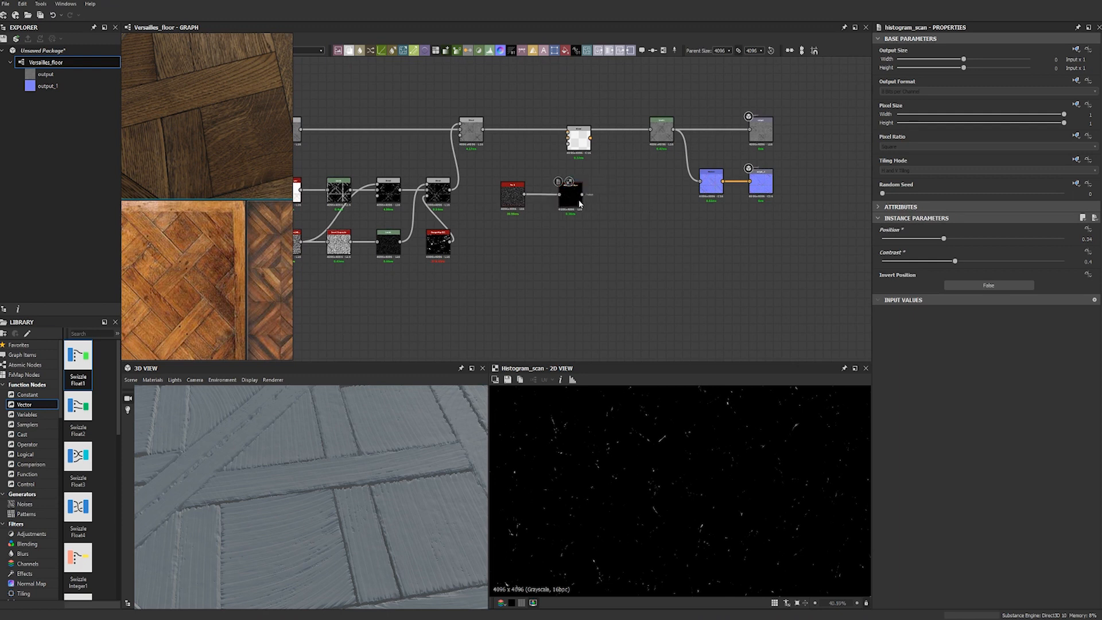
drag(583, 194, 567, 138)
drag(484, 132, 566, 137)
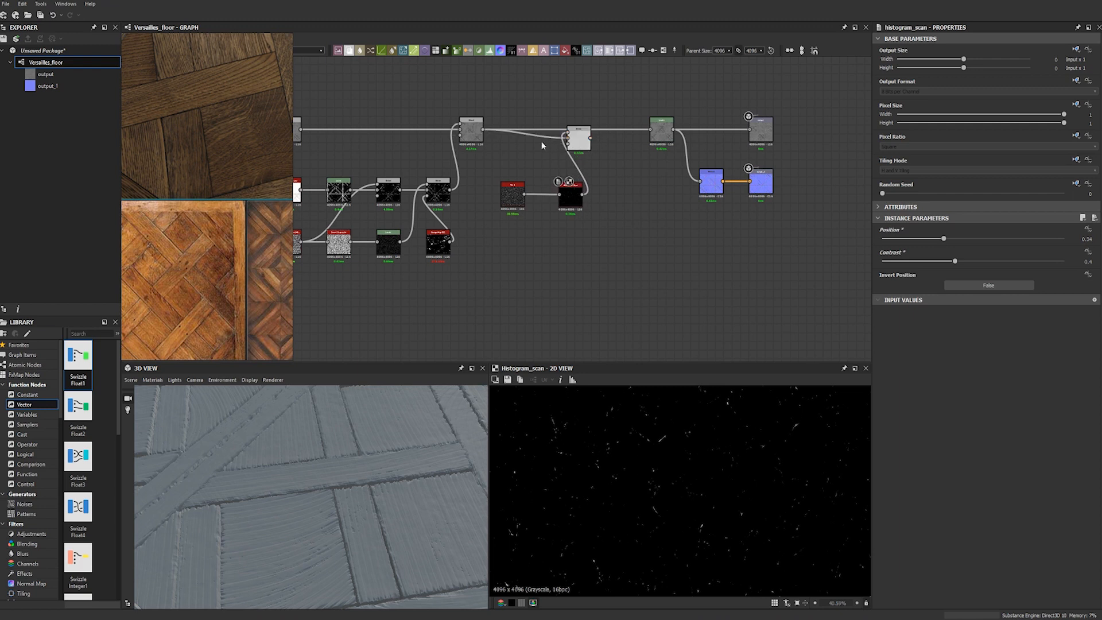
double_click(582, 144)
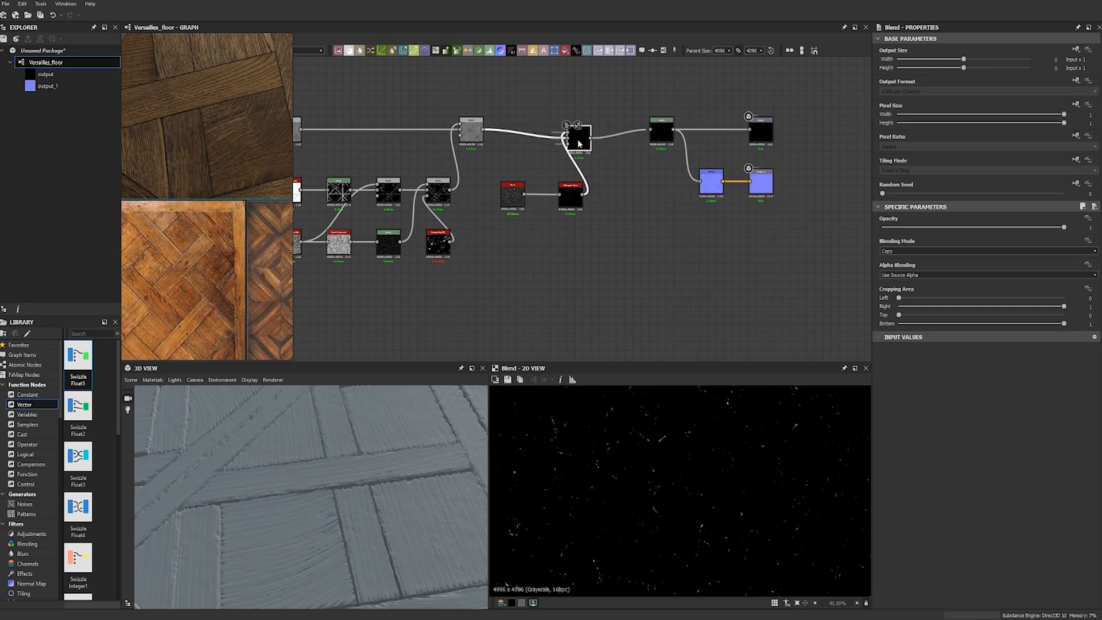
drag(578, 144, 612, 136)
Set the fur speck Blend to Subtract with an opacity of 0.05.
click(914, 251)
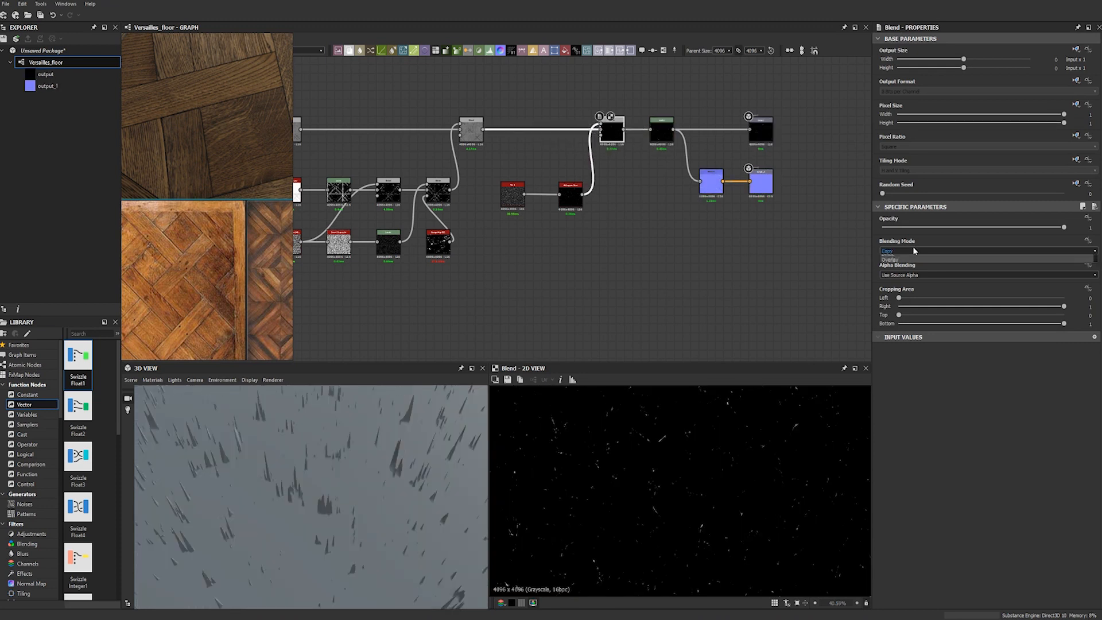
click(902, 271)
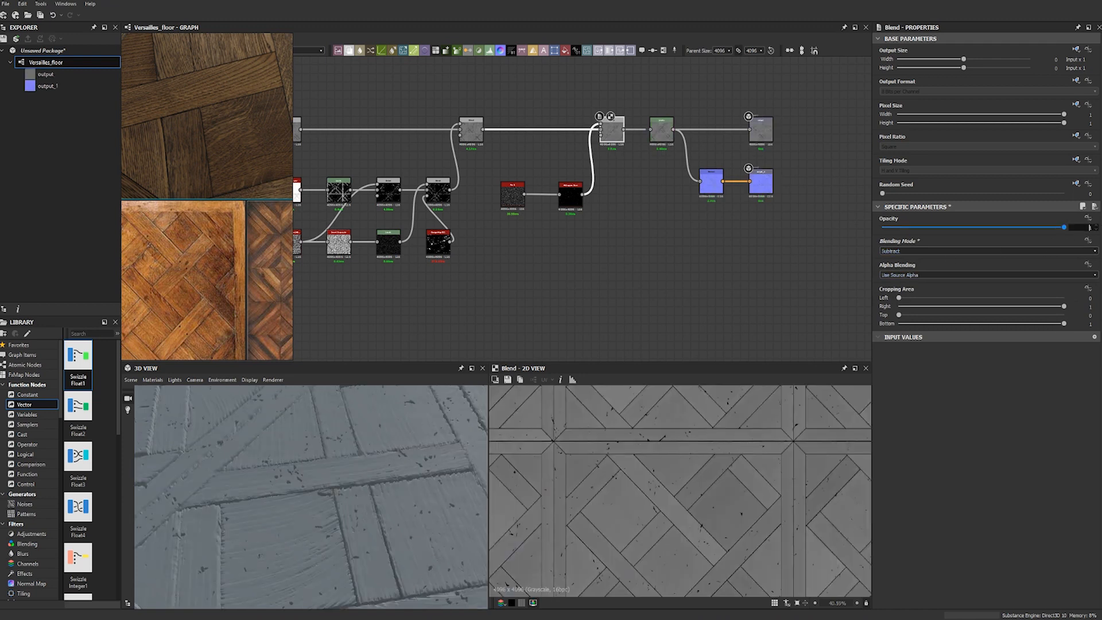
key(Return)
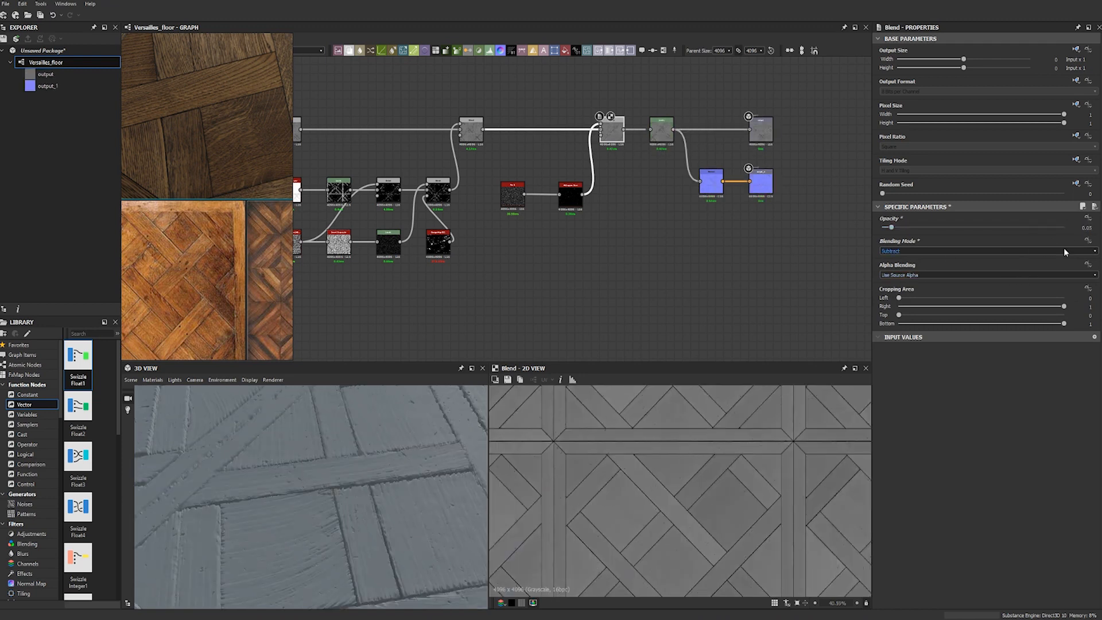
Lower the fur speck Blend's opacity to 0.02 and inspect the planks up close.
double_click(1086, 227)
key(Return)
double_click(1087, 227)
key(Return)
drag(415, 450, 435, 505)
drag(221, 460, 188, 470)
Shift the final Levels, Normal and output nodes away from the last height Blend to free up space.
drag(642, 218, 771, 119)
drag(659, 133, 809, 136)
click(740, 216)
scroll(622, 258, down, 3)
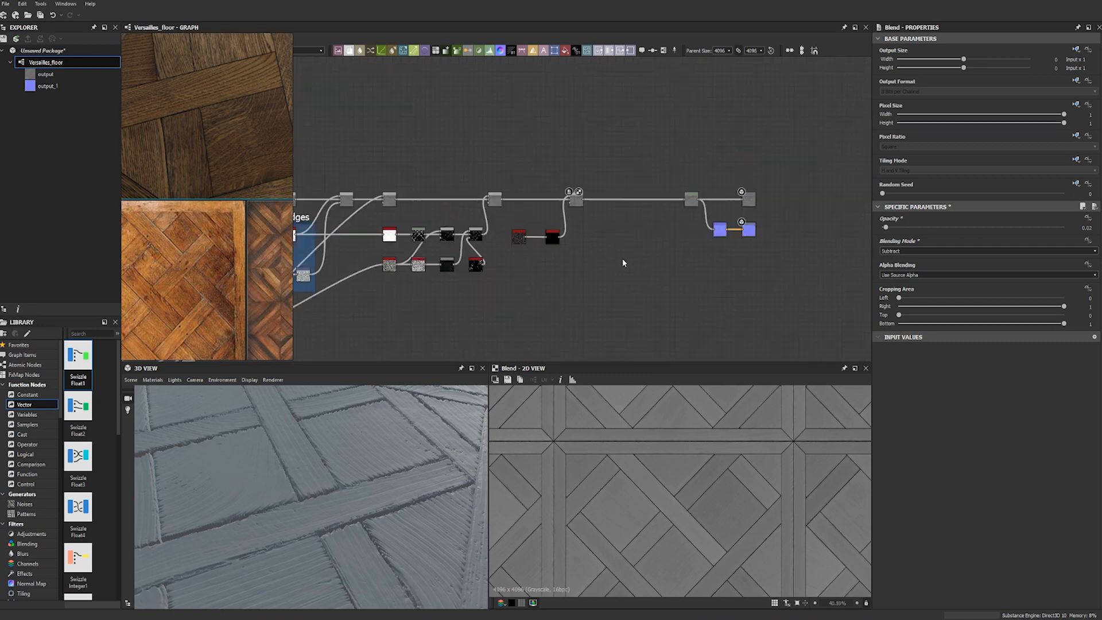
Add a Scratches Generator node in the free space beneath the main height chain.
key(space)
text(scr)
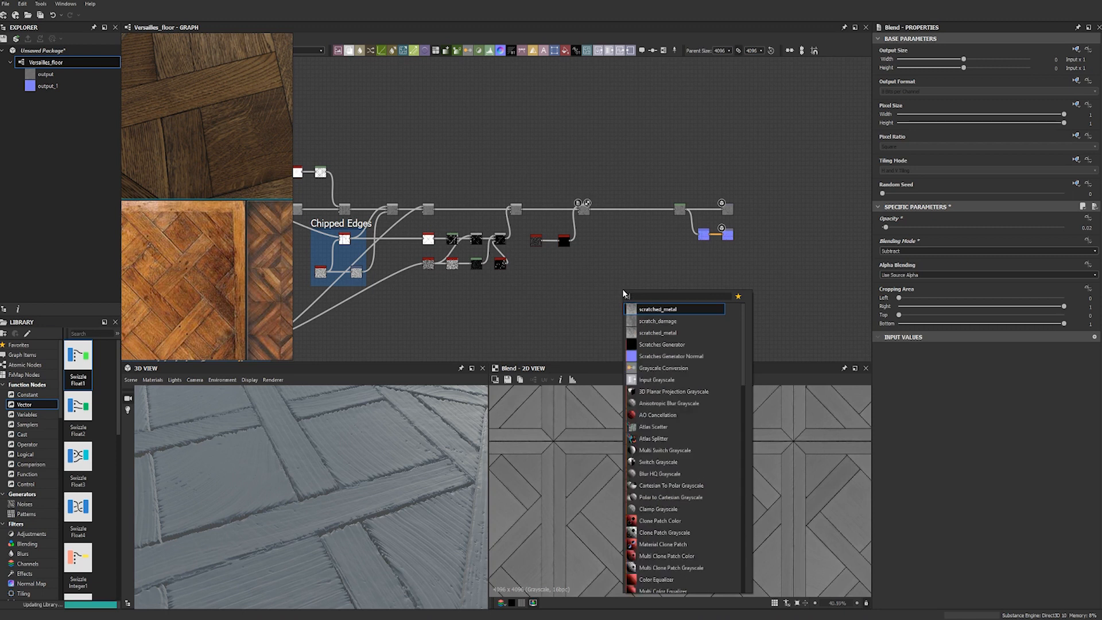
click(683, 343)
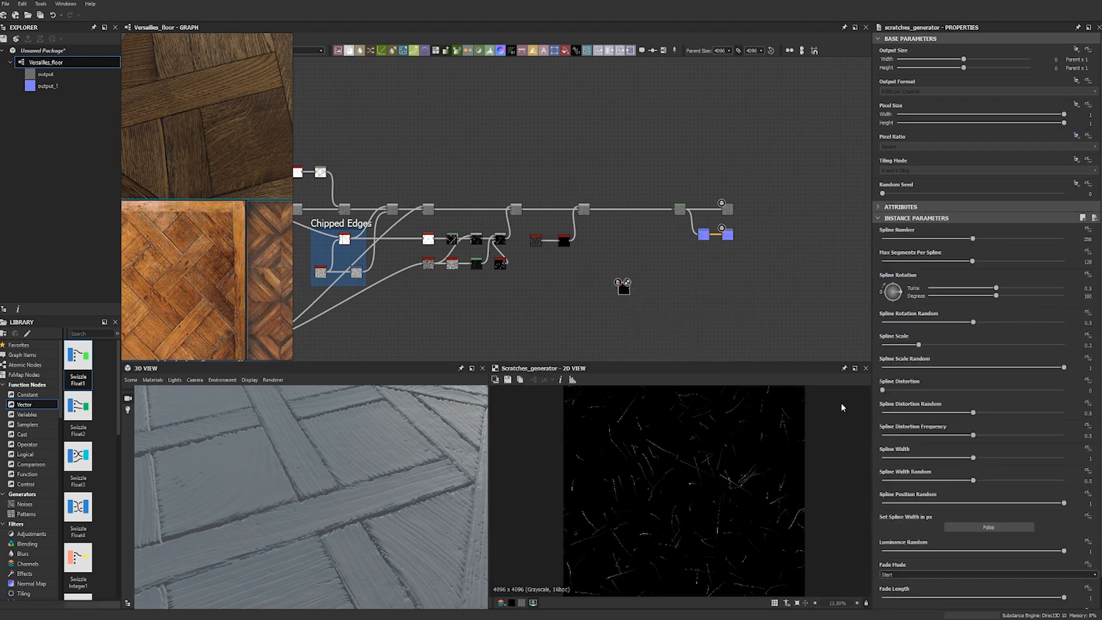
Set the Scratches Generator's spline number to about 198, scale to 0.13 and distortion to 0.09, and place it beside the Histogram Scan.
click(953, 239)
scroll(956, 392, down, 2)
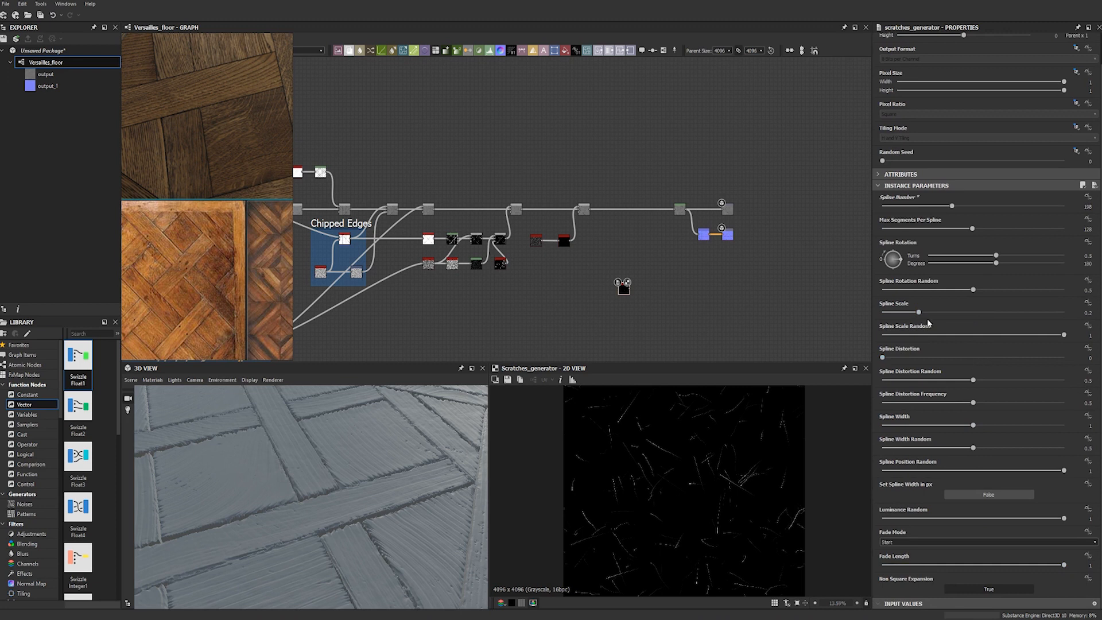
drag(918, 312, 907, 313)
drag(894, 360, 899, 360)
drag(621, 275, 598, 246)
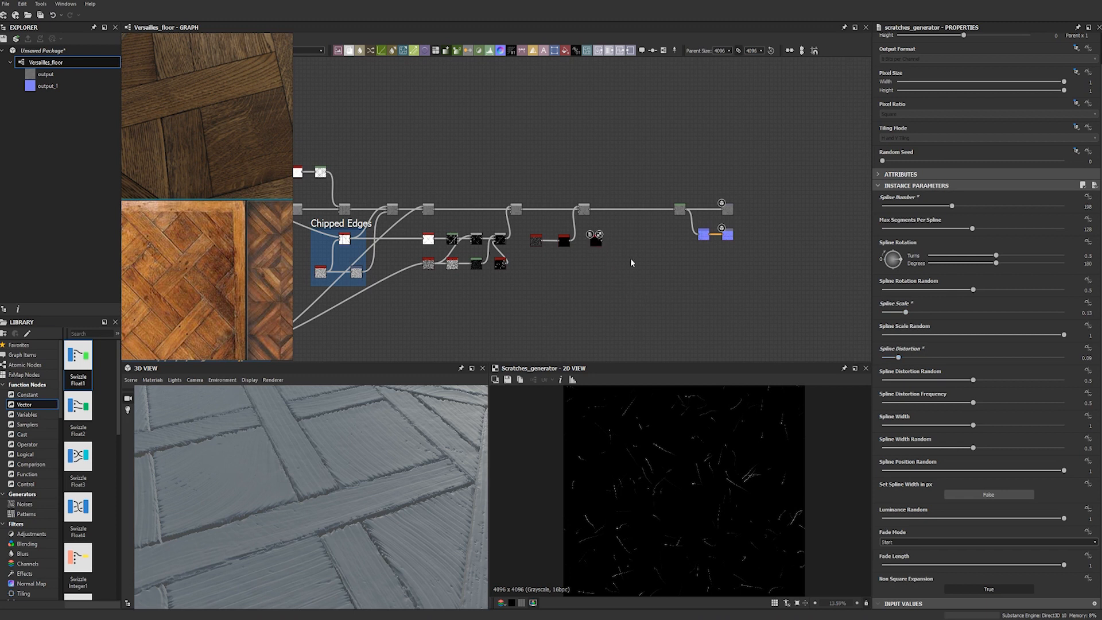
Insert a new Blend between the last height Blend and the Levels, with the Scratches Generator as its foreground.
key(space)
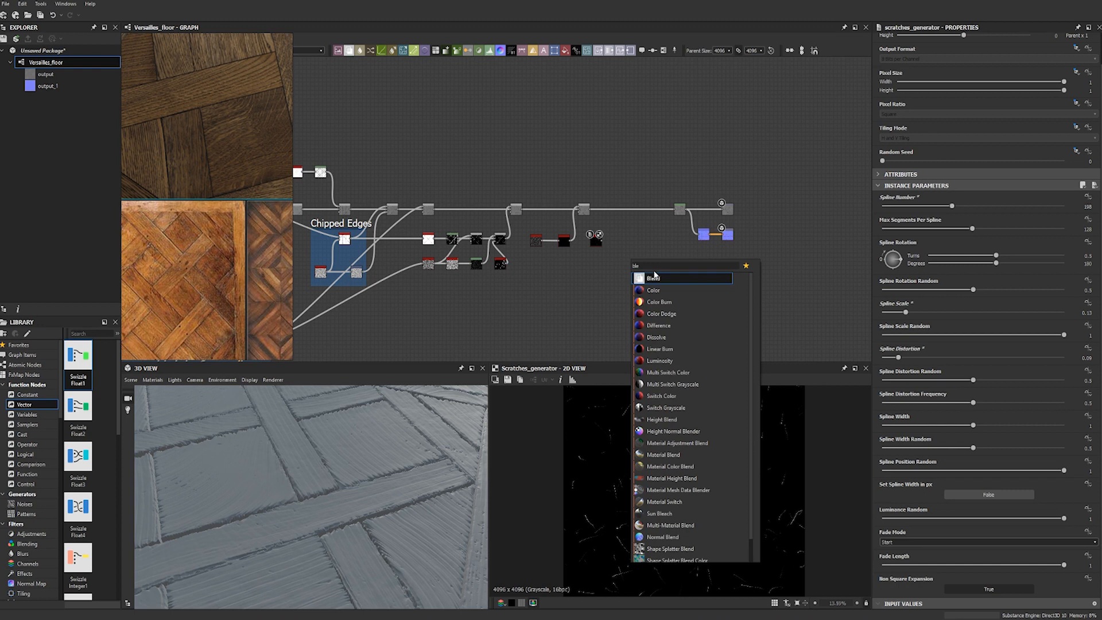
click(655, 275)
scroll(627, 257, up, 5)
drag(624, 256, 641, 166)
drag(534, 136, 745, 136)
drag(647, 165, 647, 135)
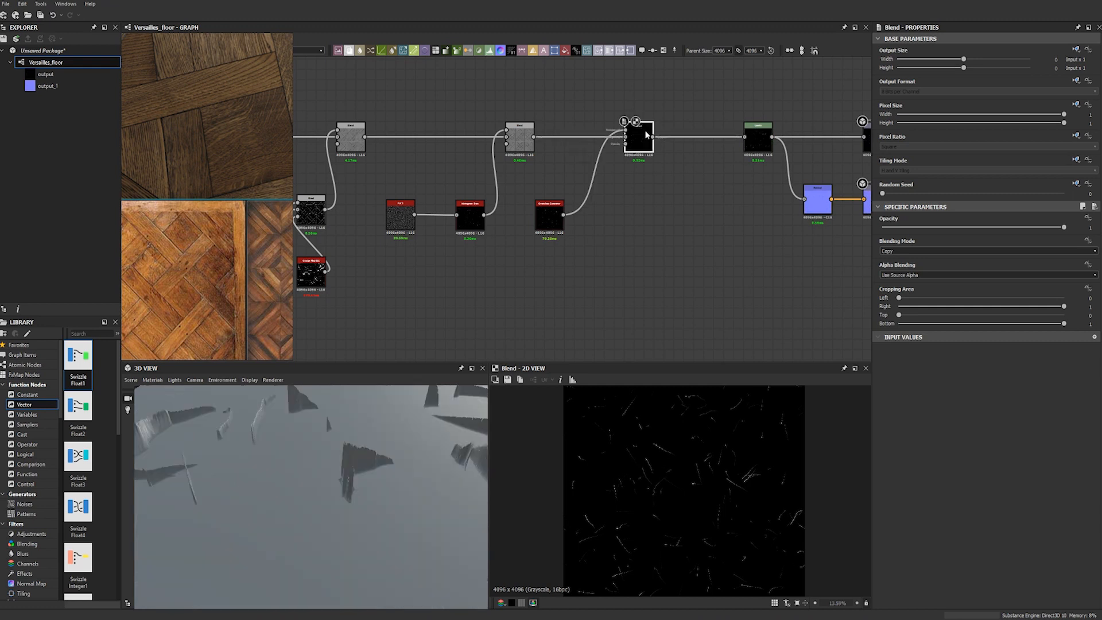
Set the scratch Blend to Subtract with an opacity of 0.02.
click(904, 251)
click(901, 266)
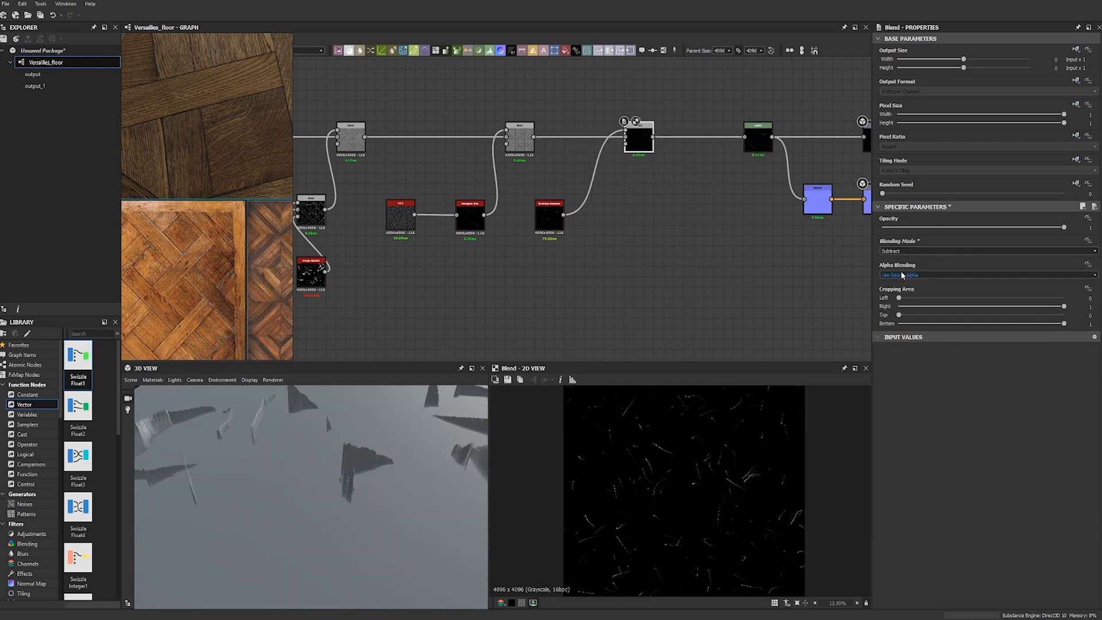
click(1090, 227)
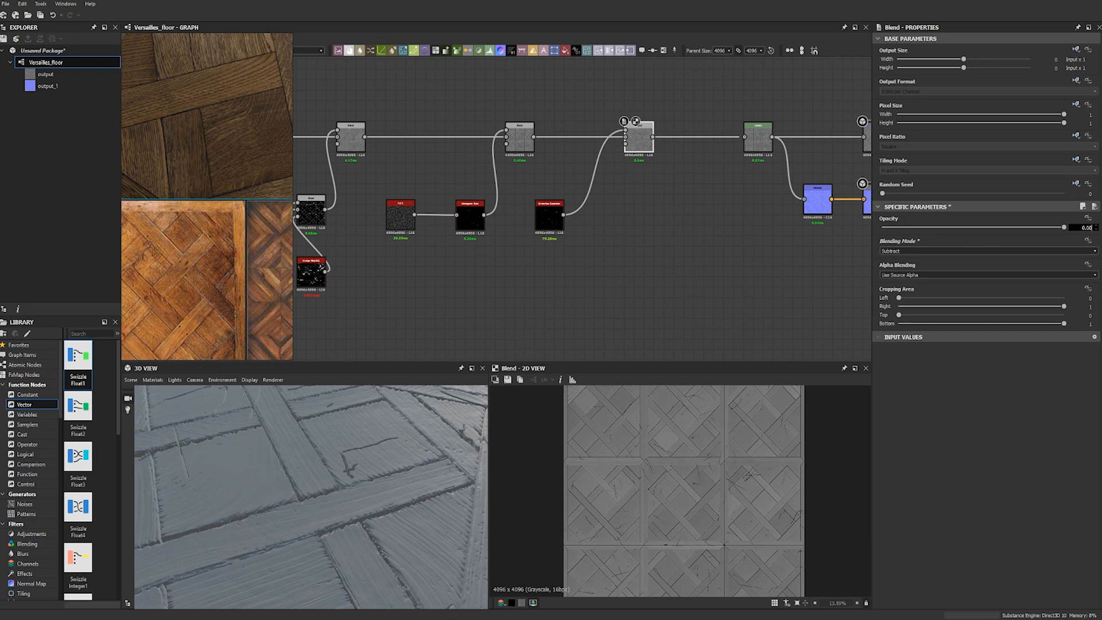
key(Return)
scroll(685, 524, up, 4)
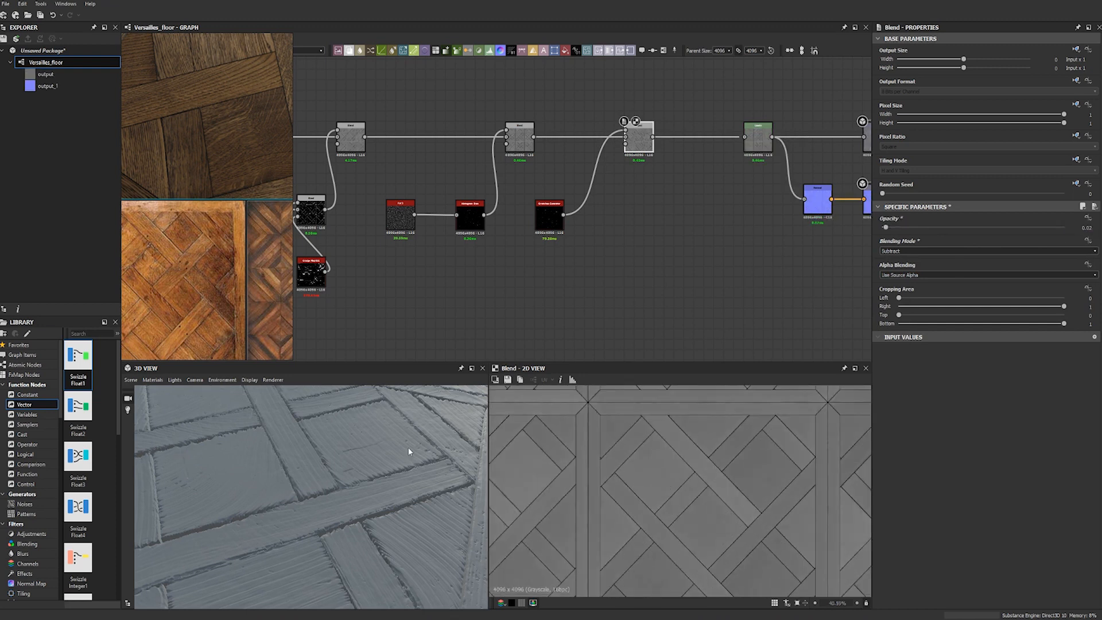
Reduce the scratch Blend's opacity to 0.01 and inspect the planks from another angle.
drag(351, 446, 363, 457)
drag(1093, 228, 1089, 228)
text(1)
key(Return)
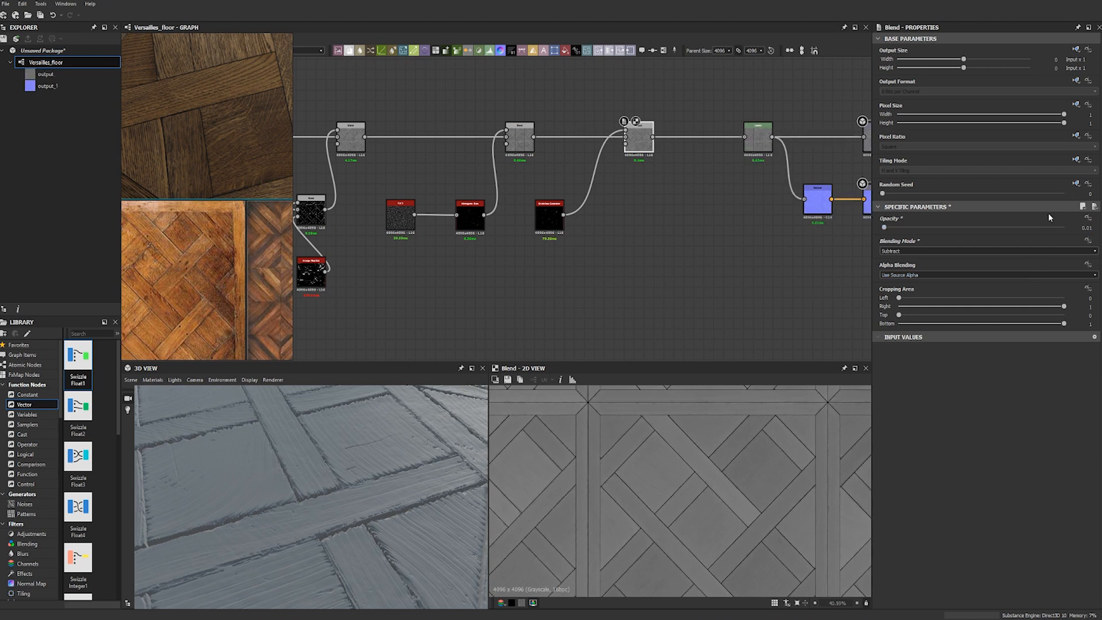
mouse_move(346, 463)
mouse_down()
mouse_move(361, 479)
mouse_move(344, 476)
mouse_up()
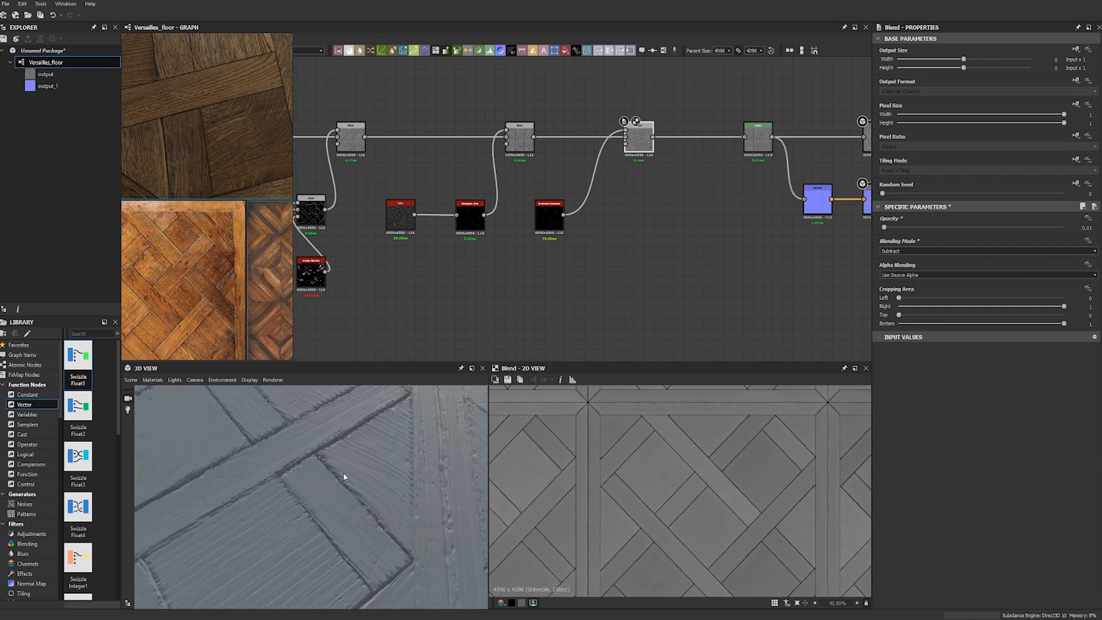
Add a Fractal Sum 1 noise below the Scratches Generator and connect it as the scratch Blend's opacity mask.
key(space)
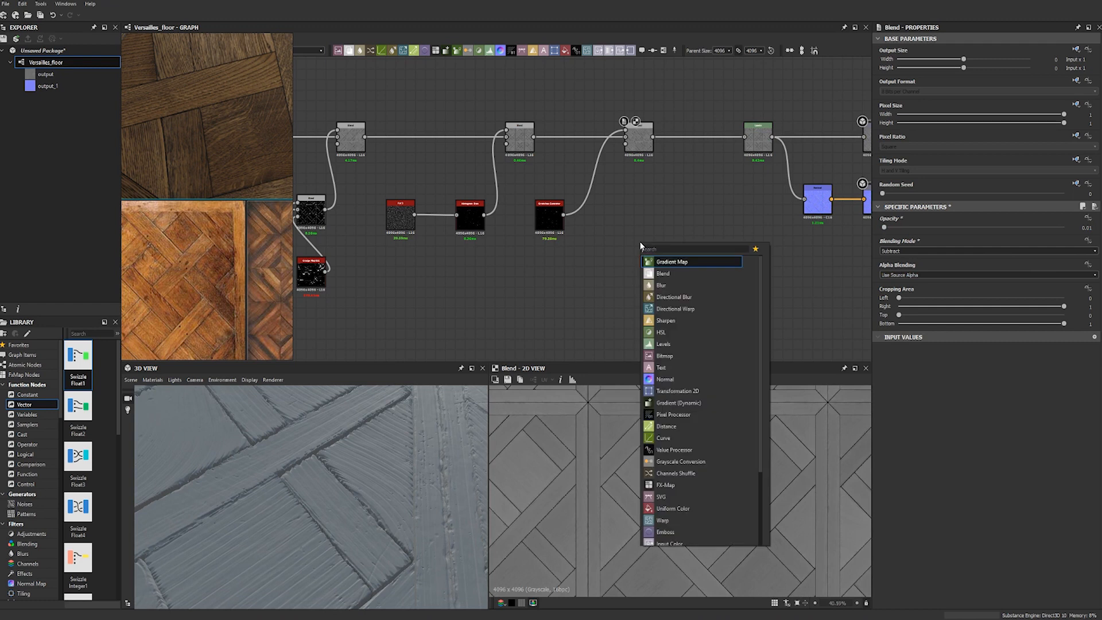
text(fra)
key(Down)
key(Return)
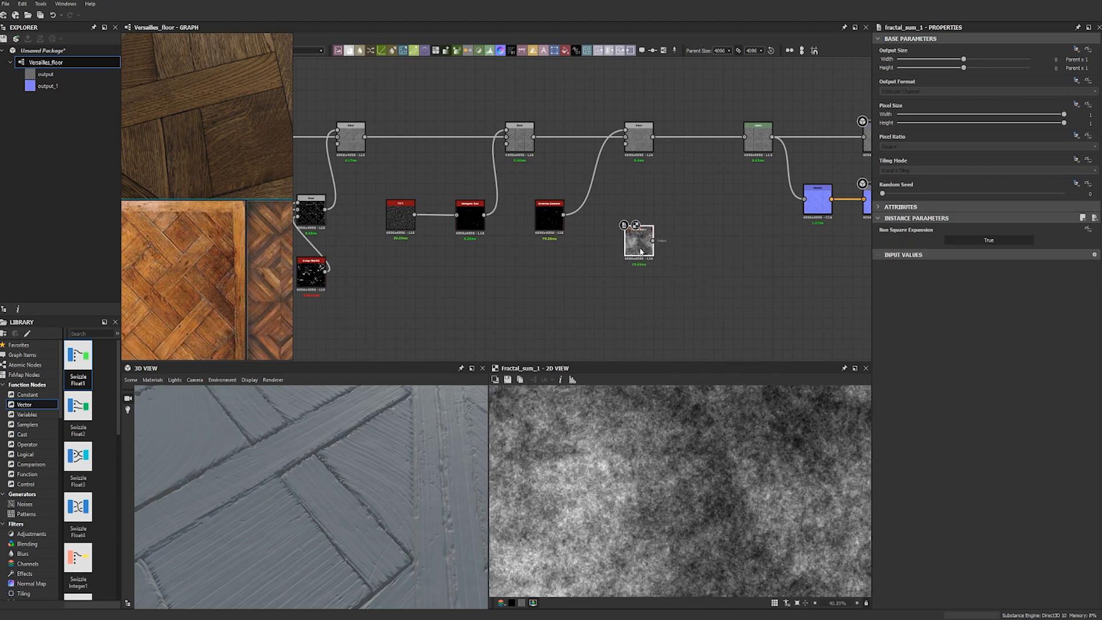
drag(641, 252, 550, 272)
scroll(627, 153, up, 1)
drag(563, 267, 625, 142)
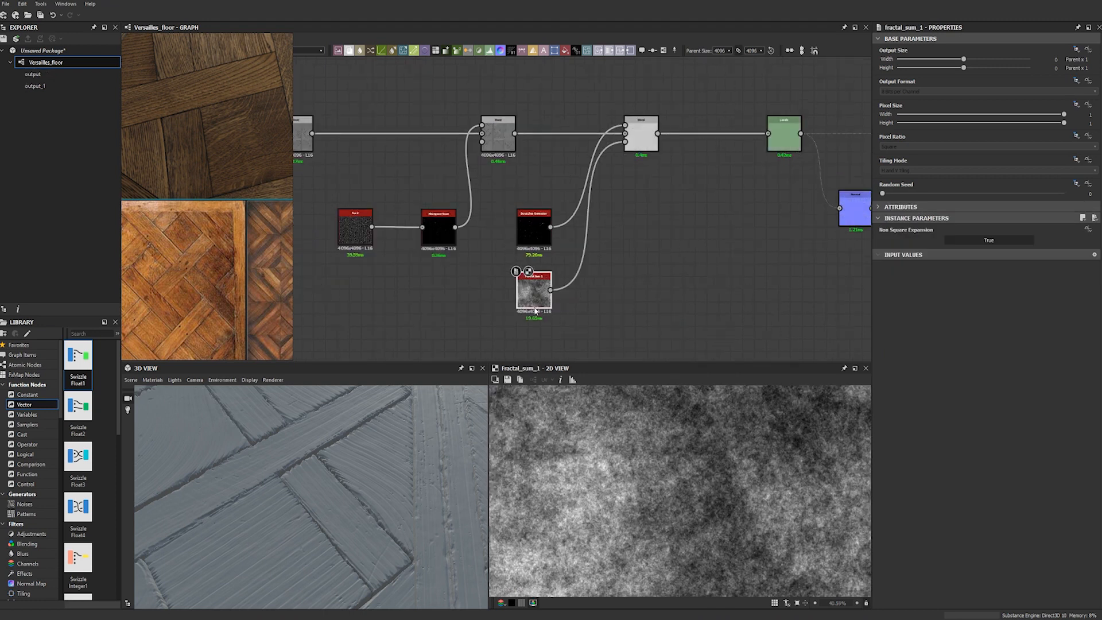
Raise the masked scratch Blend's opacity to 0.05.
click(641, 133)
click(1086, 227)
text(5)
key(Return)
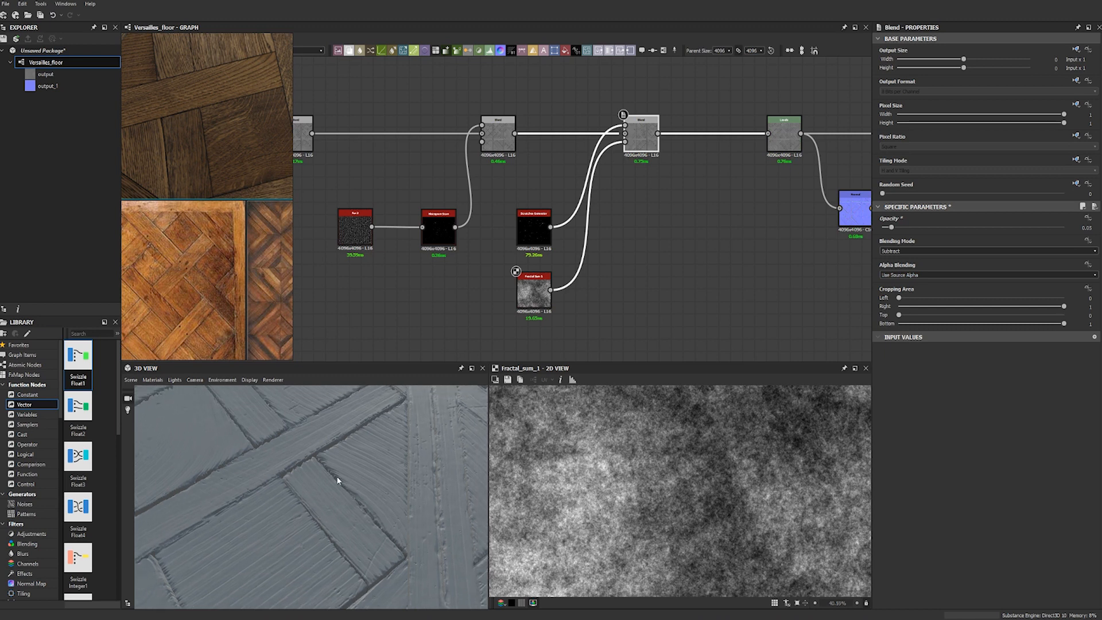
Set the masked scratch Blend's opacity to 0.02 and inspect the floor surface.
click(1086, 227)
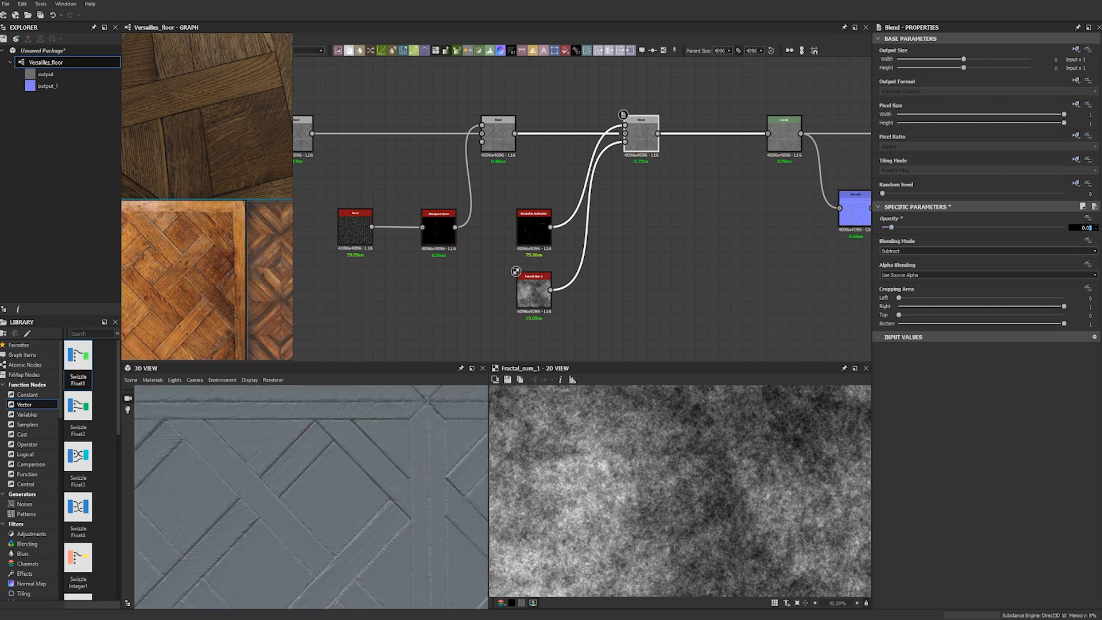
text(2)
key(Return)
scroll(308, 483, down, 3)
mouse_move(307, 483)
mouse_down()
mouse_move(362, 473)
mouse_move(380, 519)
mouse_move(375, 474)
mouse_move(366, 515)
mouse_move(396, 542)
mouse_move(306, 493)
mouse_up()
drag(367, 513, 346, 482)
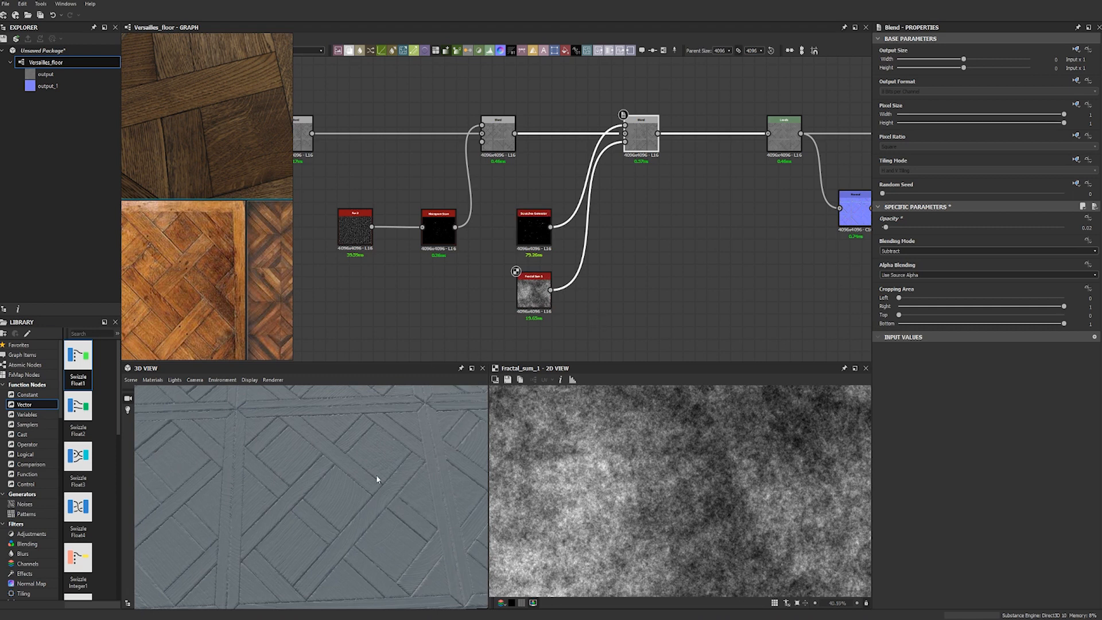
Place the Fractal Sum 1 node beside the Scratches Generator and review the whole parquet surface.
scroll(419, 100, up, 2)
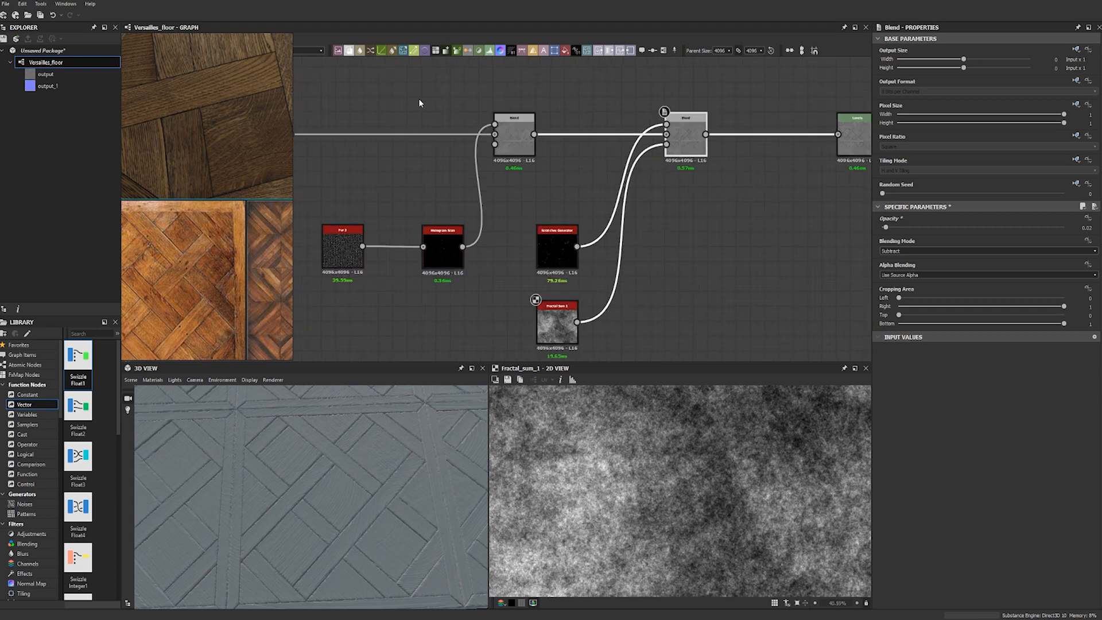
drag(553, 338, 640, 261)
scroll(348, 501, down, 8)
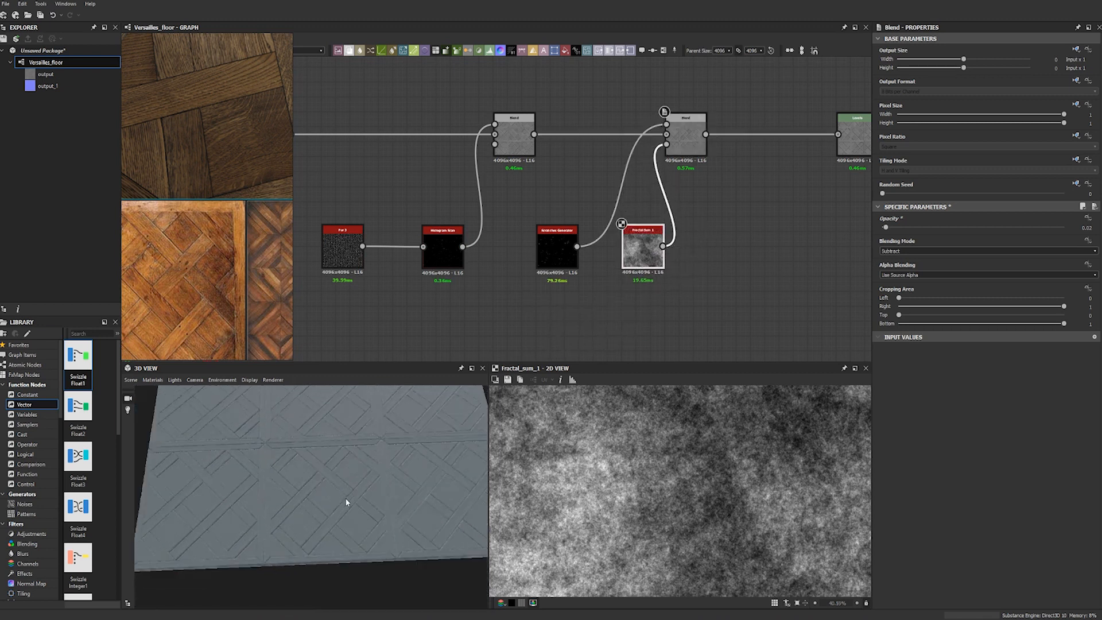
middle_drag(354, 511, 341, 561)
scroll(306, 512, up, 1)
scroll(306, 516, up, 6)
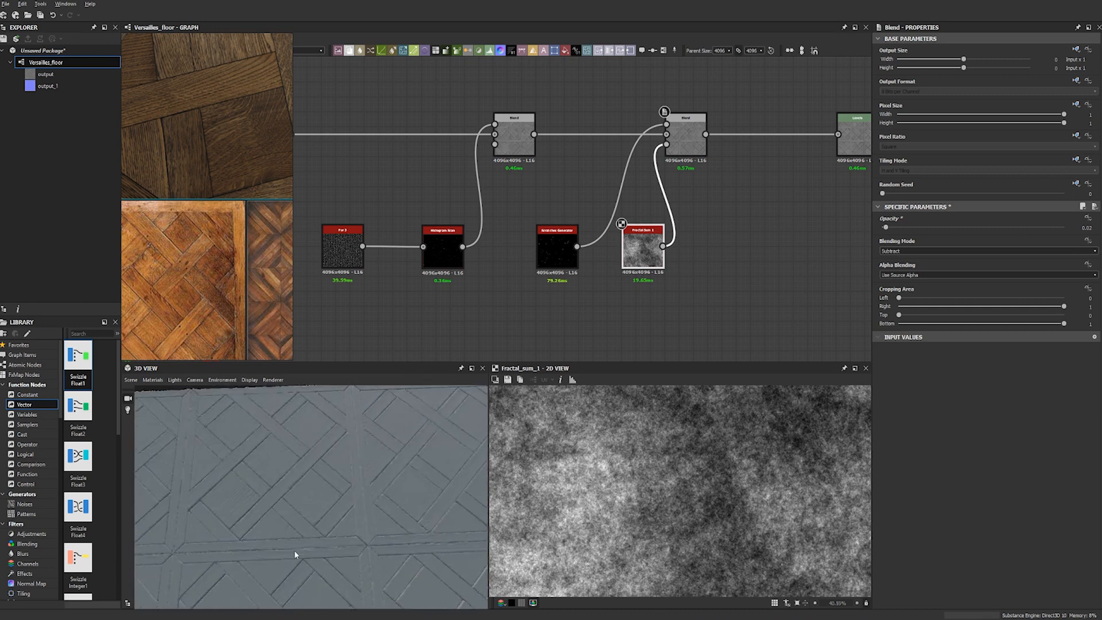
scroll(625, 304, down, 8)
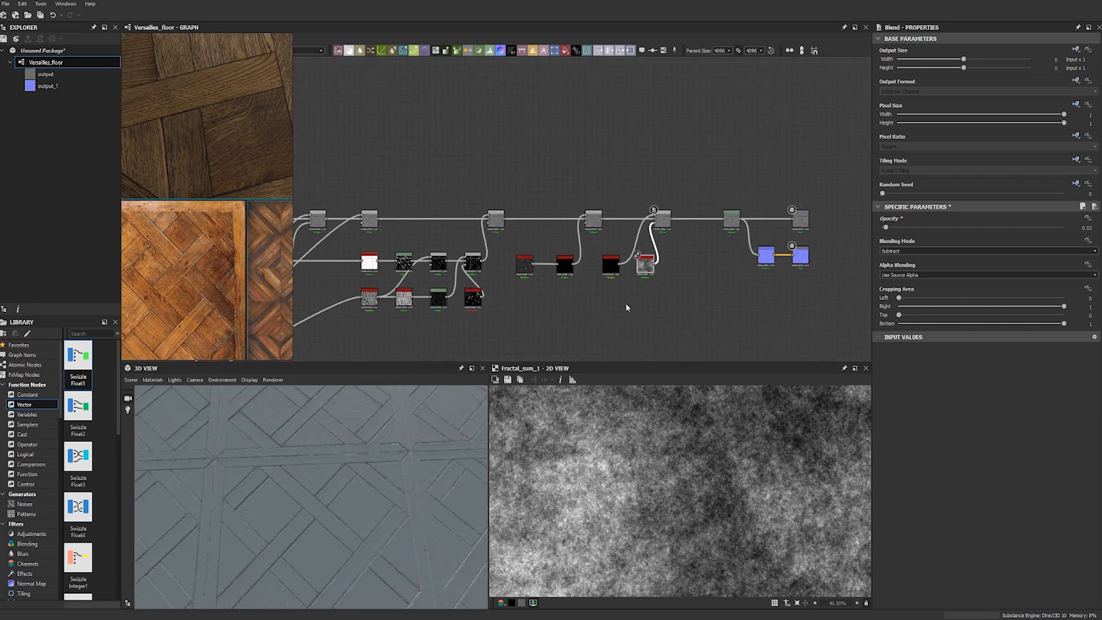
Frame the group of edge mask nodes next to Chipped Edges and title the frame "Edge Wear".
middle_drag(691, 295, 726, 223)
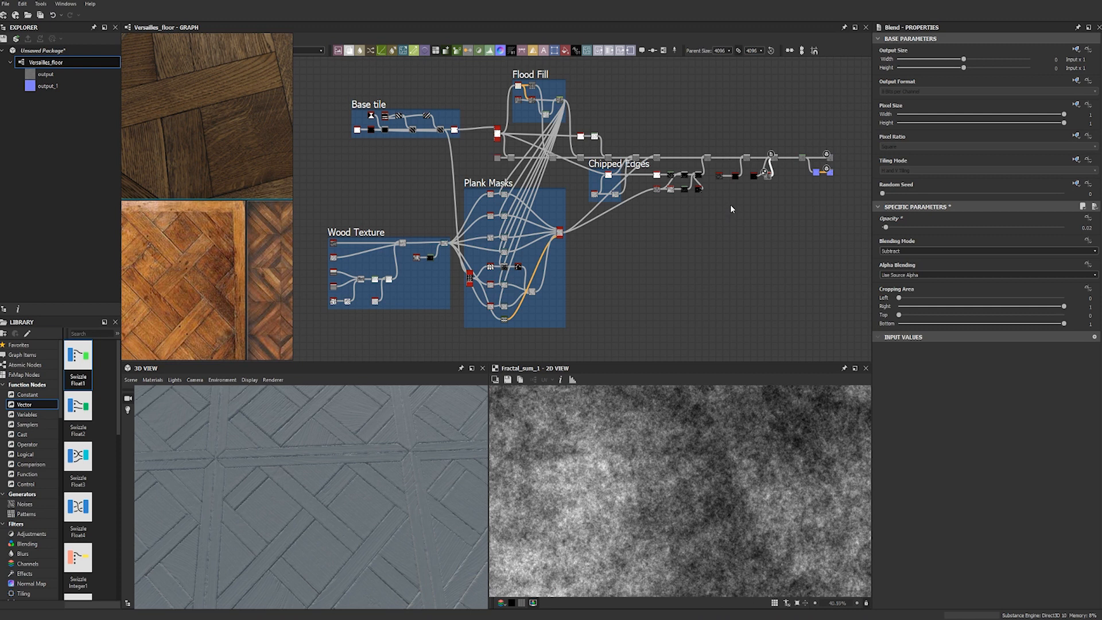
scroll(729, 207, up, 3)
right_click(681, 173)
click(715, 222)
drag(941, 82, 831, 87)
text(E)
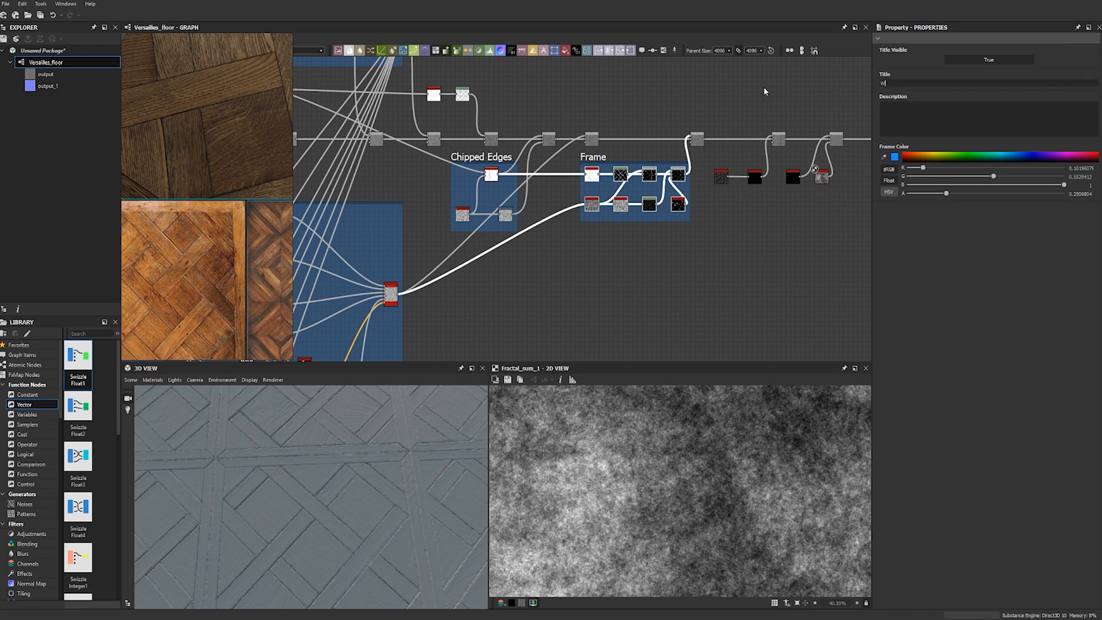
text(dge Wear)
click(779, 238)
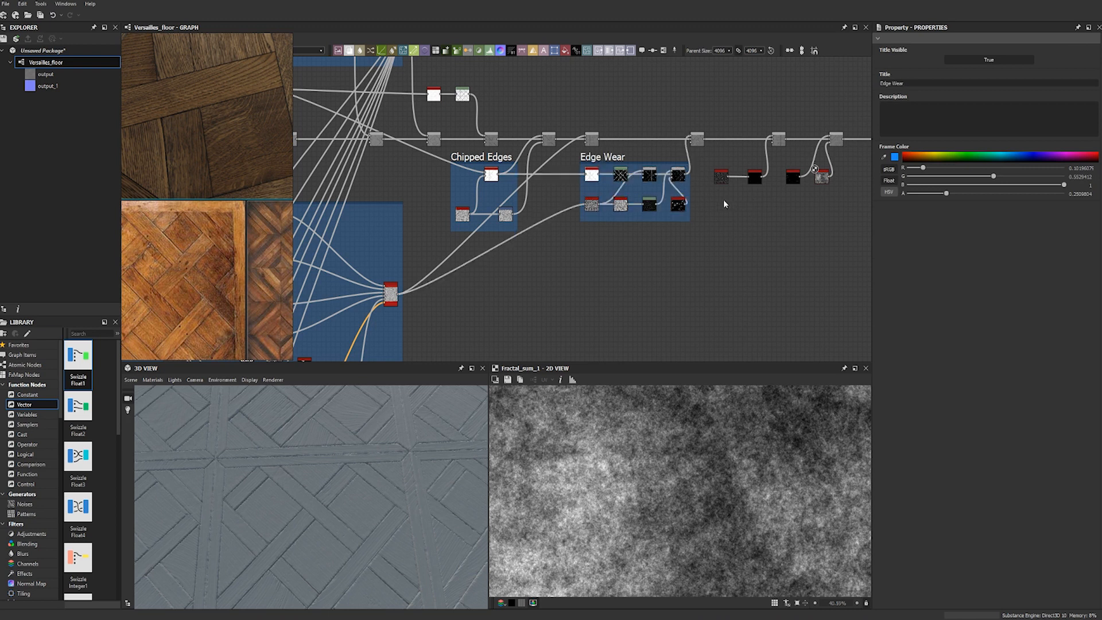
Frame the Fur 3 and Histogram Scan nodes together and title the frame "Dents".
drag(744, 179, 767, 174)
right_click(753, 172)
click(793, 234)
text(Dents)
key(Return)
Frame the Scratches Generator and Fractal Sum 1 nodes together and title the frame "Scratches".
drag(843, 201, 788, 173)
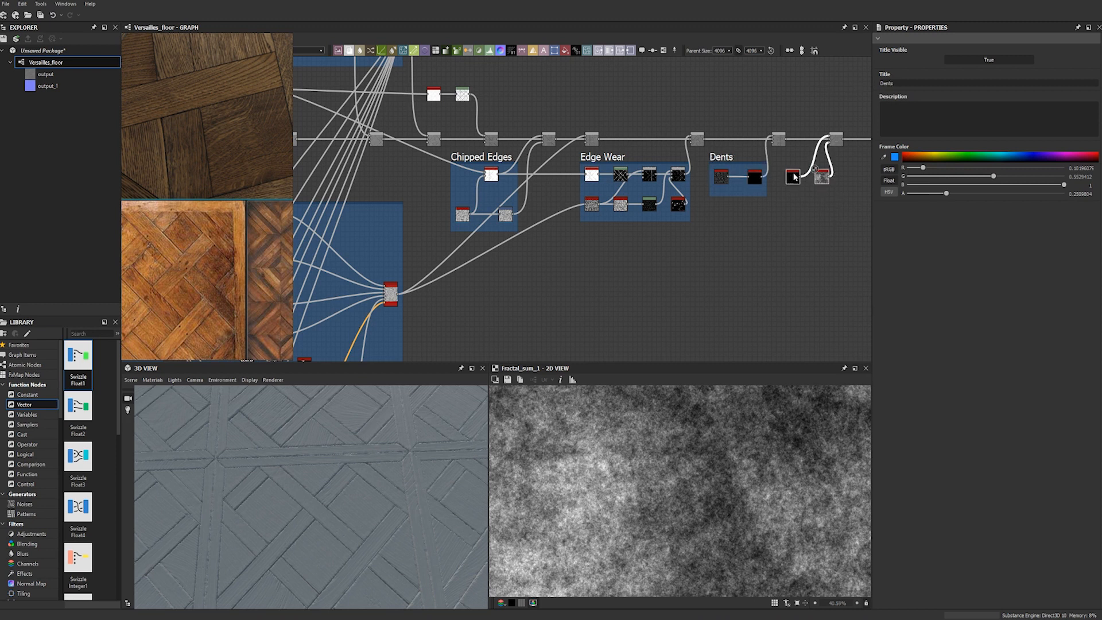
right_click(789, 173)
click(832, 236)
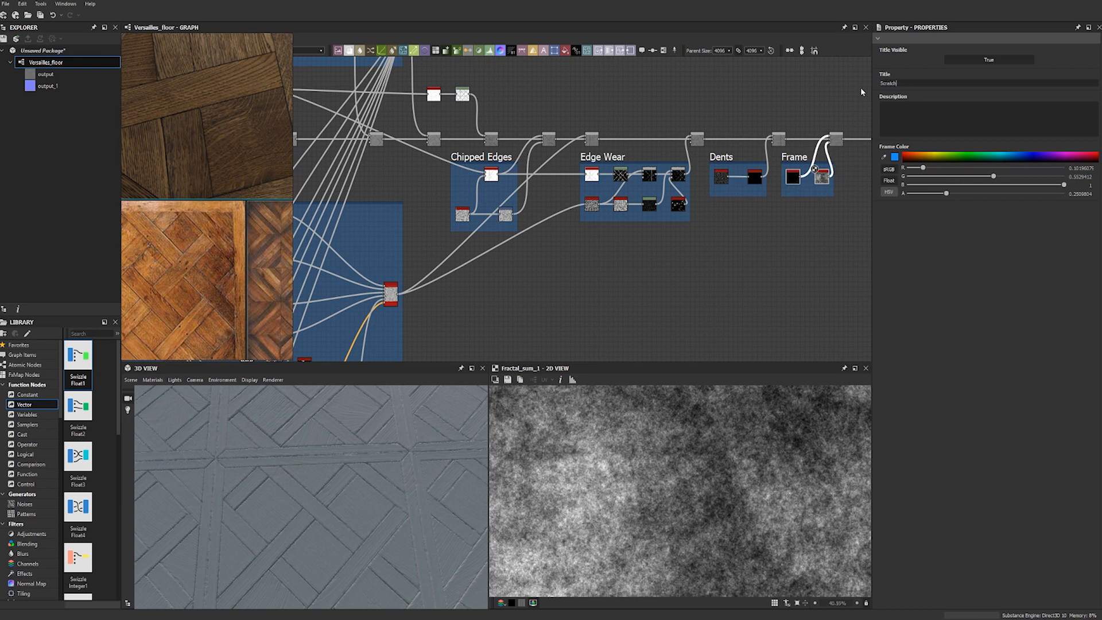
key(Return)
scroll(754, 171, down, 3)
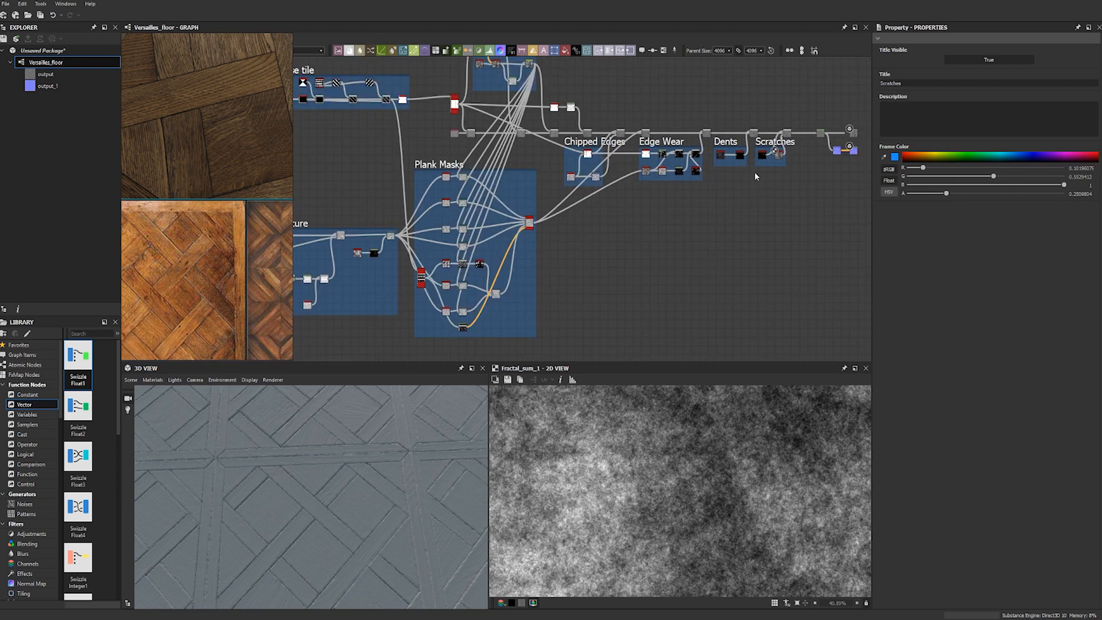